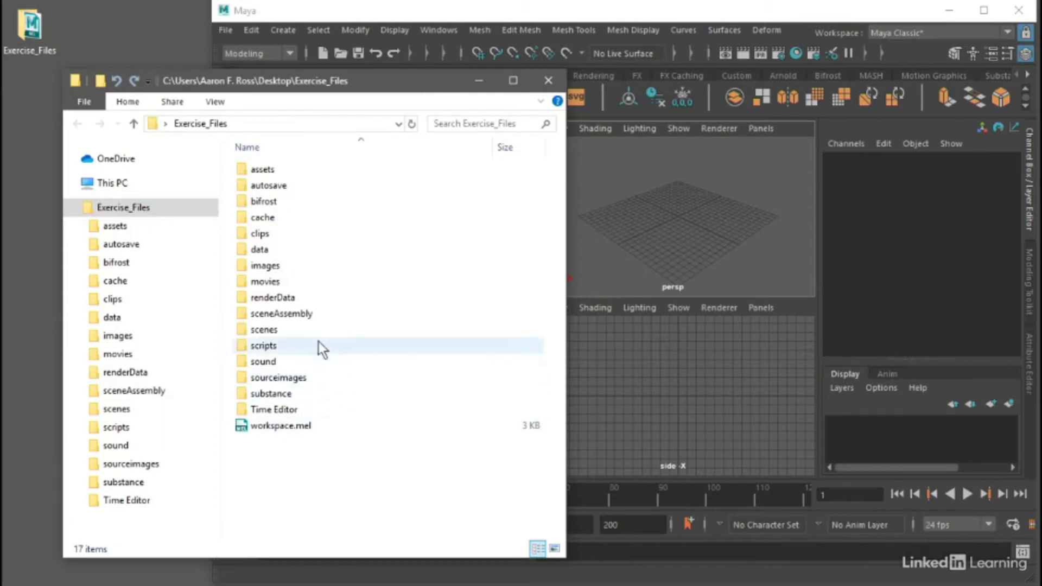
Open the bifrost > compounds > LinkedIn subfolder inside the Exercise_Files project folder.
double_click(265, 202)
double_click(275, 170)
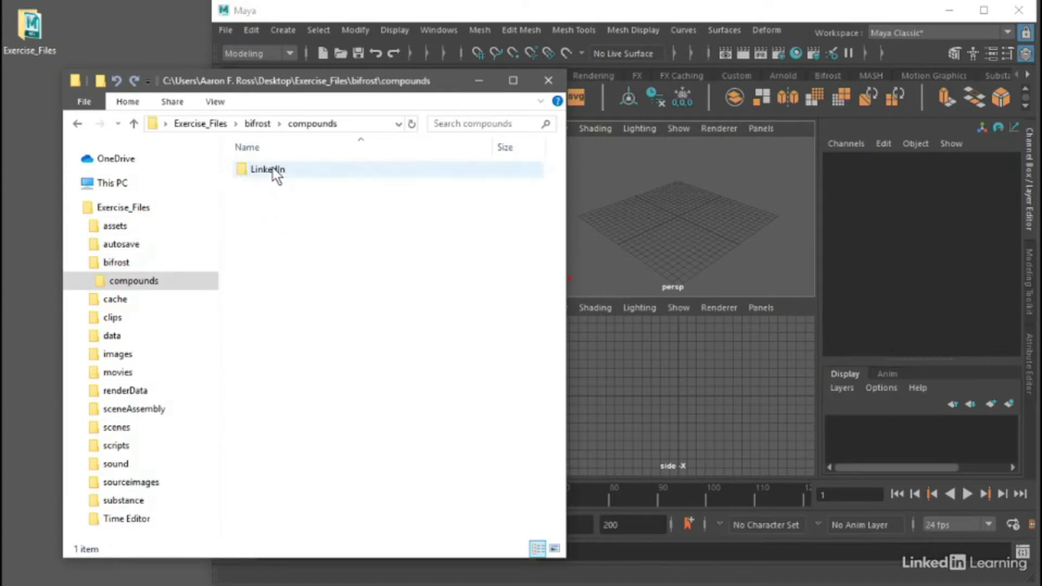
double_click(275, 171)
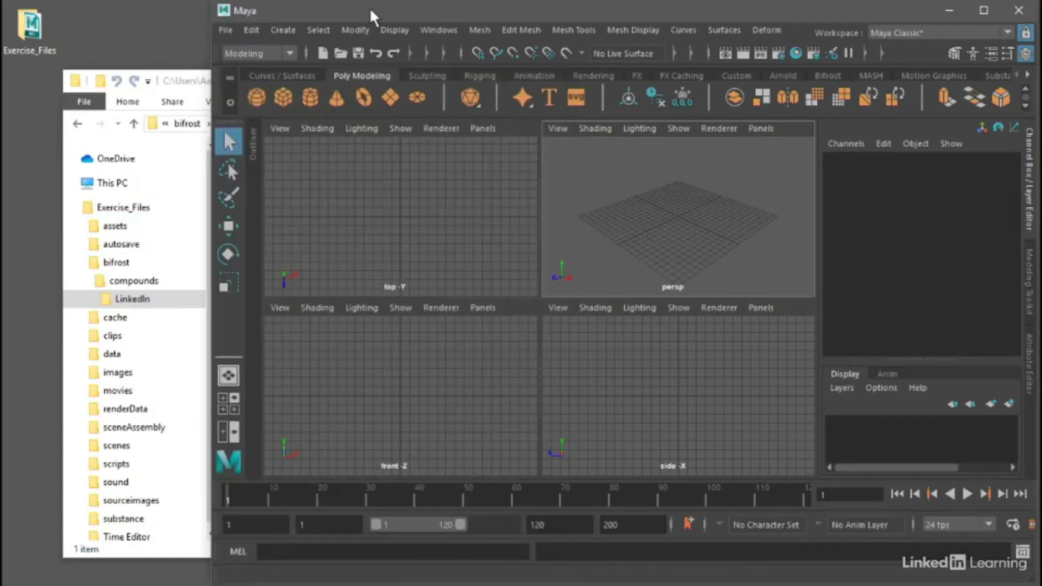
Switch to Maya and create a new project named "bifrost" located on the Desktop, keeping the default primary project locations.
left_click(370, 7)
left_click(227, 29)
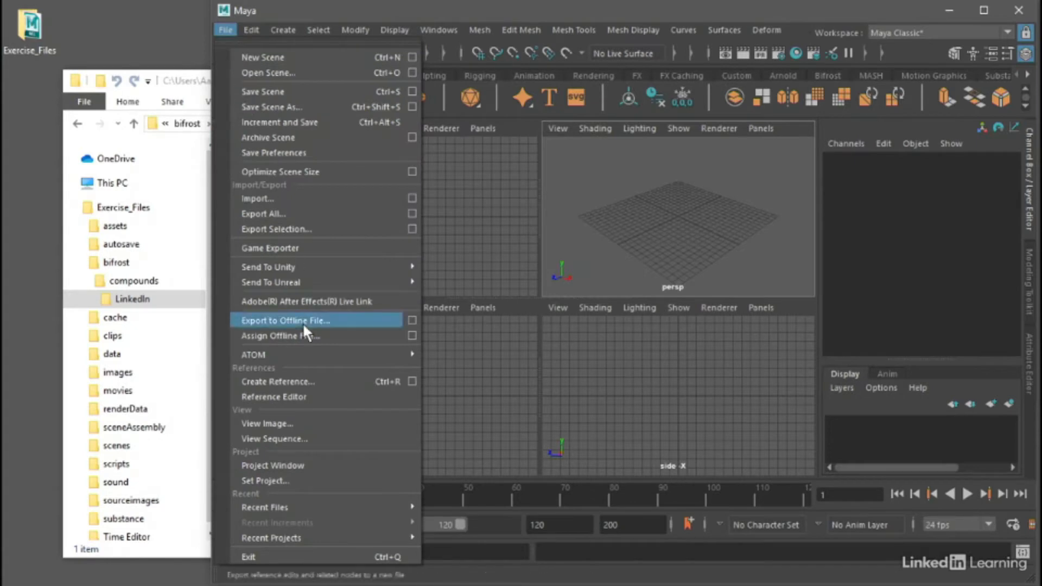
left_click(378, 465)
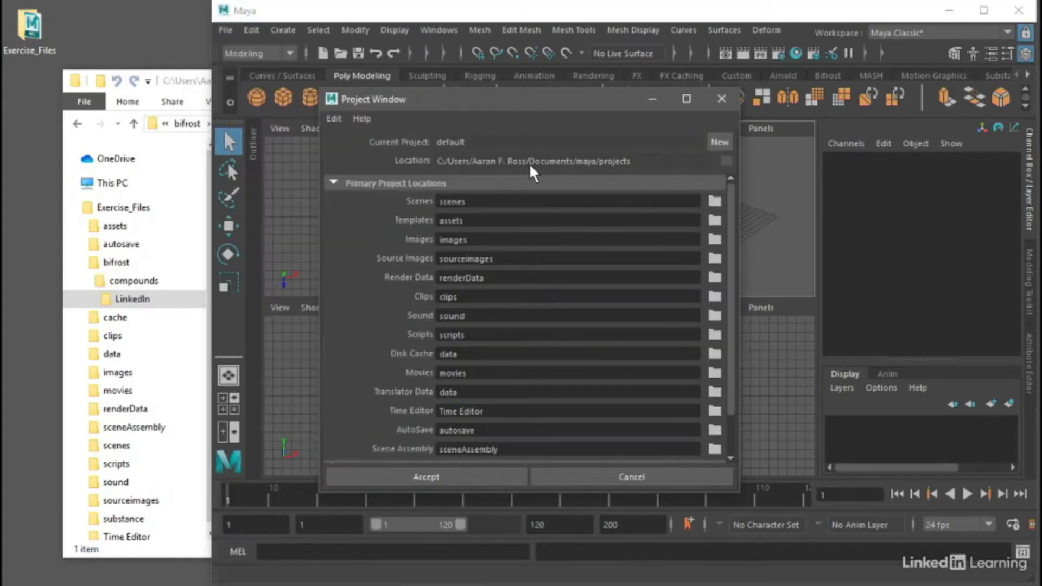
left_click(718, 143)
left_click_drag(510, 142, 428, 140)
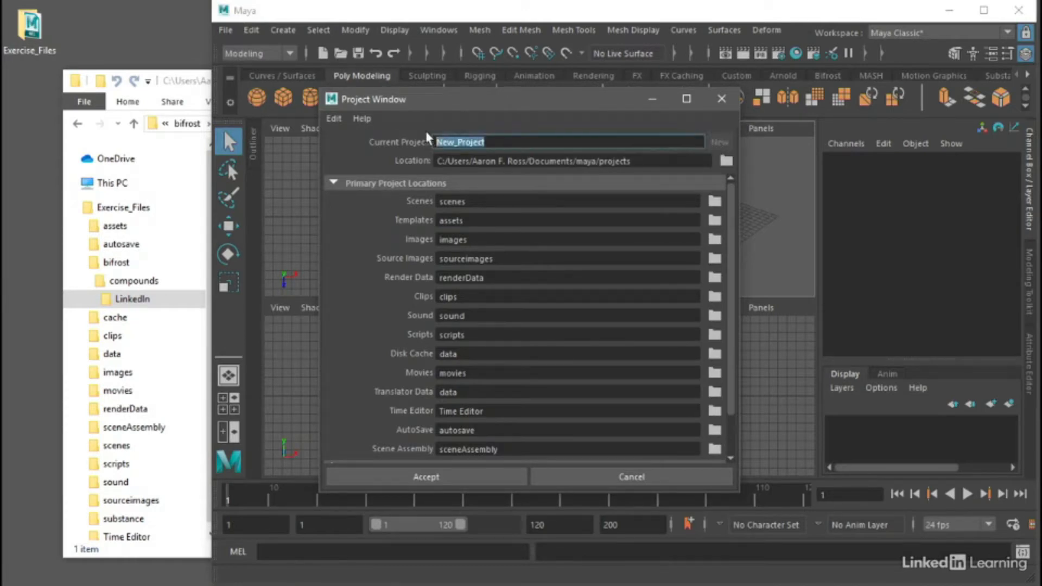
type("bifrost")
left_click(727, 161)
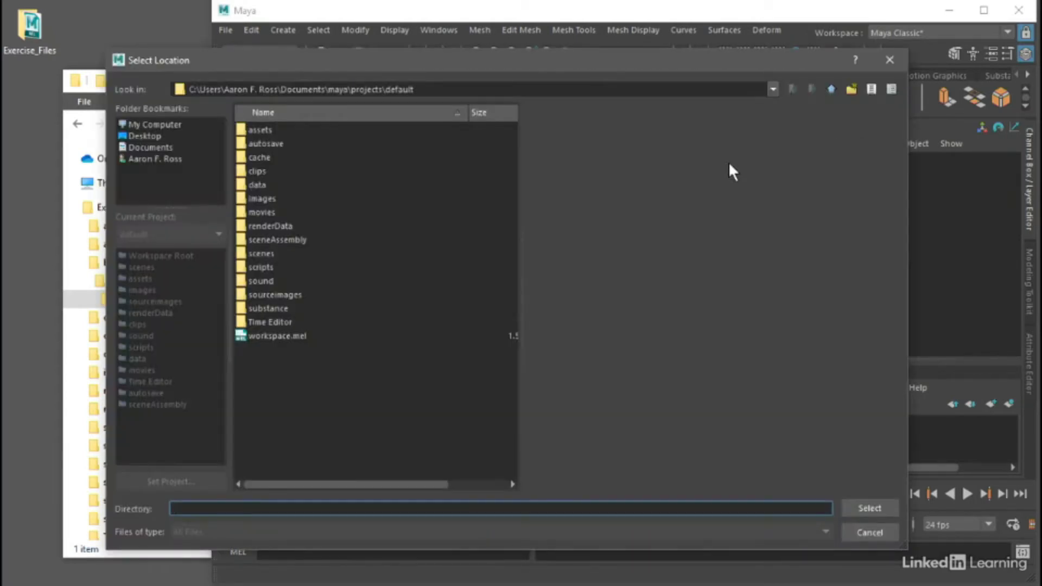
left_click(145, 136)
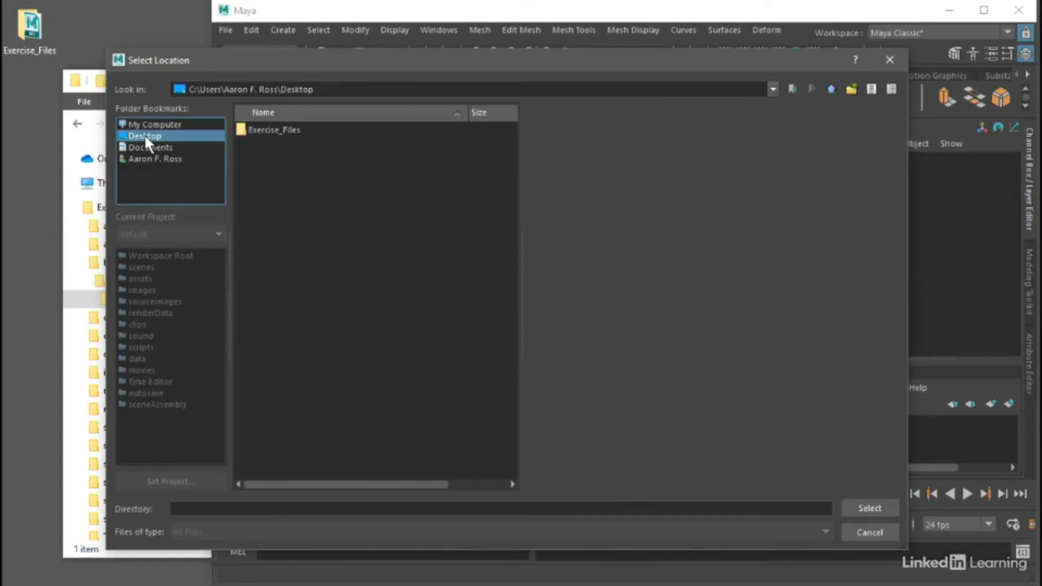
left_click(864, 507)
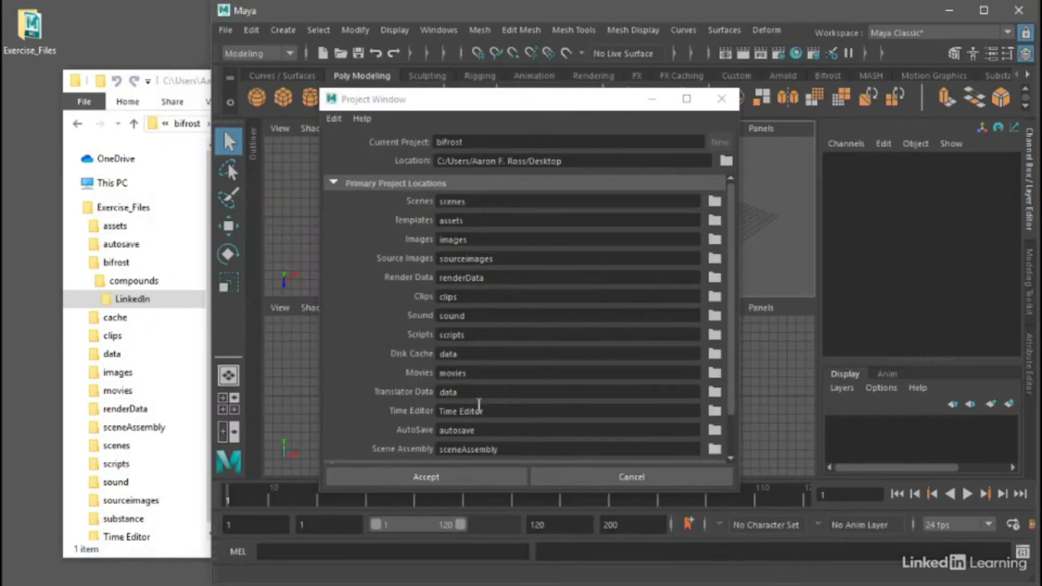
left_click(462, 480)
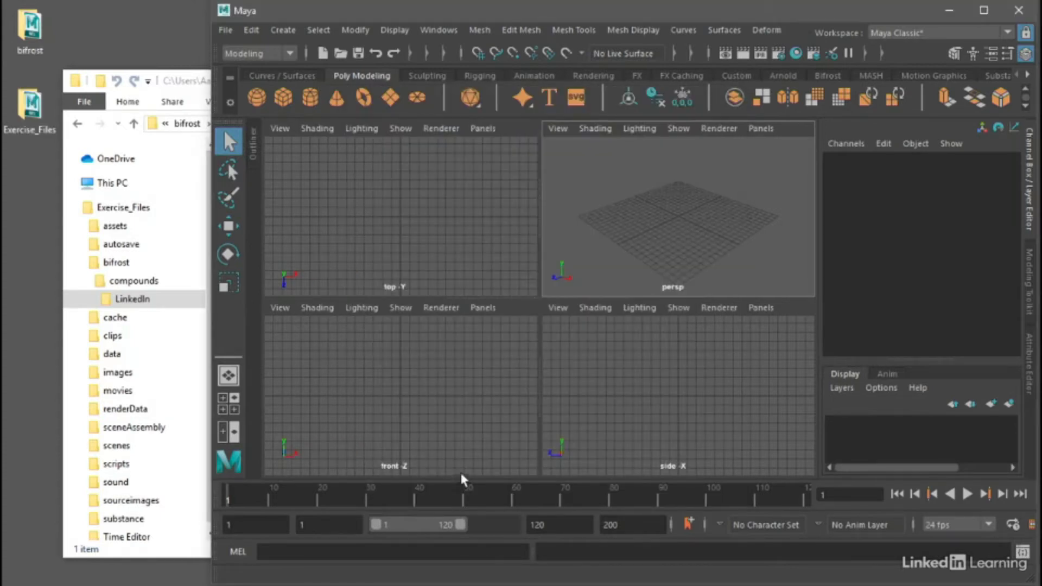
Inspect the contents of the new bifrost project folder on the desktop and close its window.
double_click(29, 33)
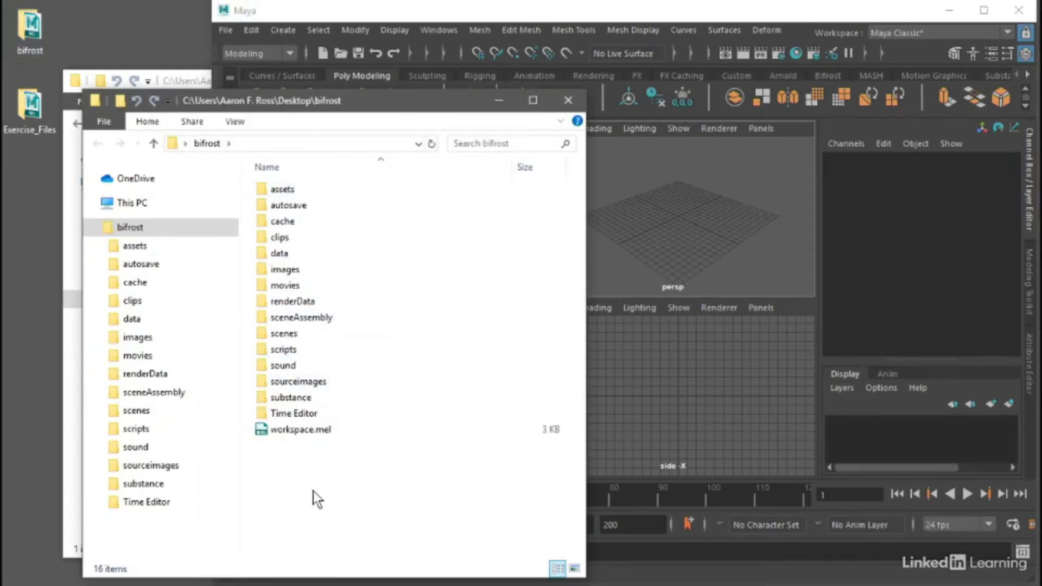
double_click(283, 333)
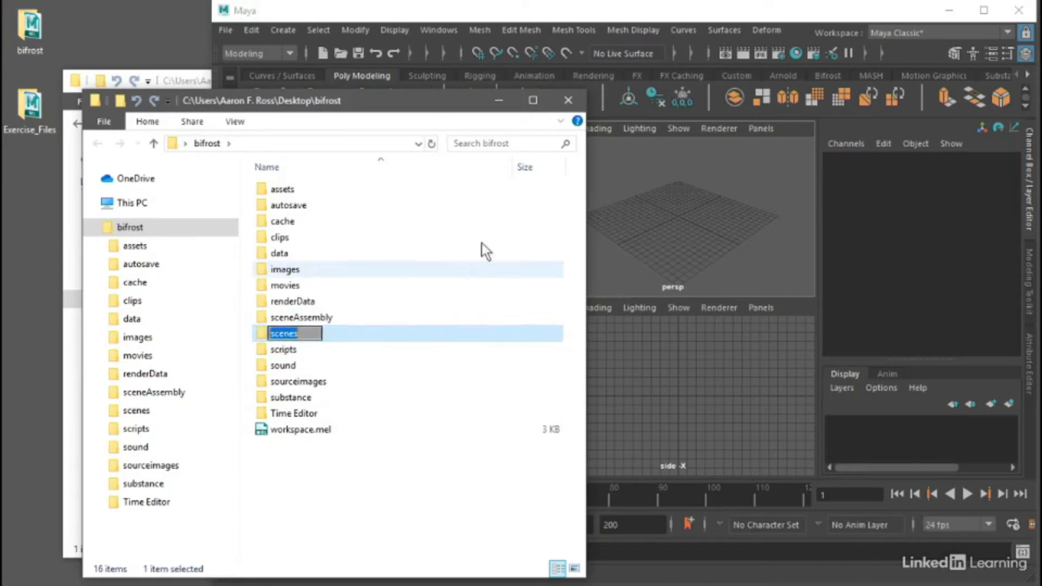
left_click(568, 100)
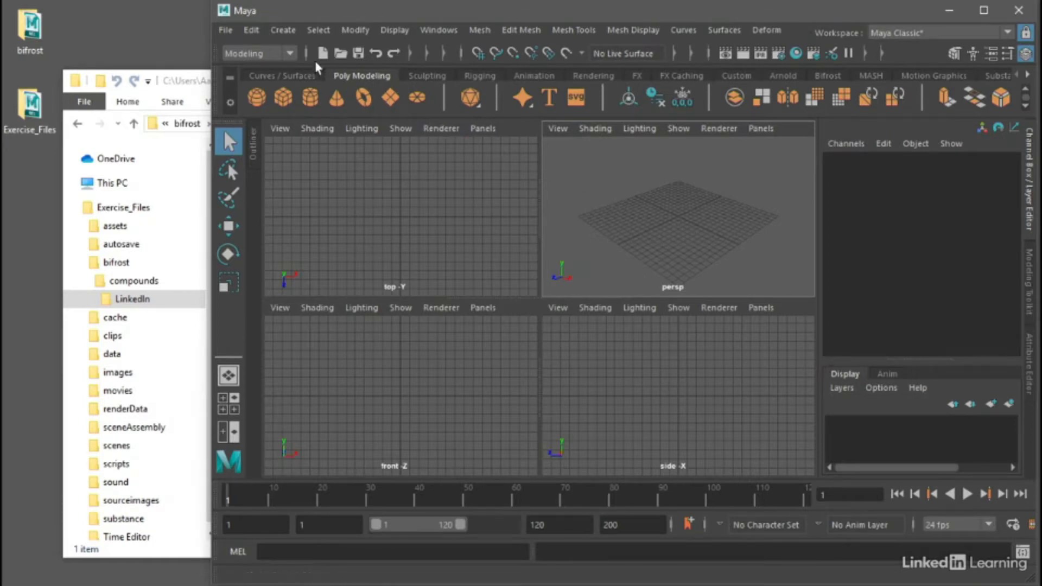
Set the current Maya project to the Exercise_Files folder on the Desktop.
left_click(226, 30)
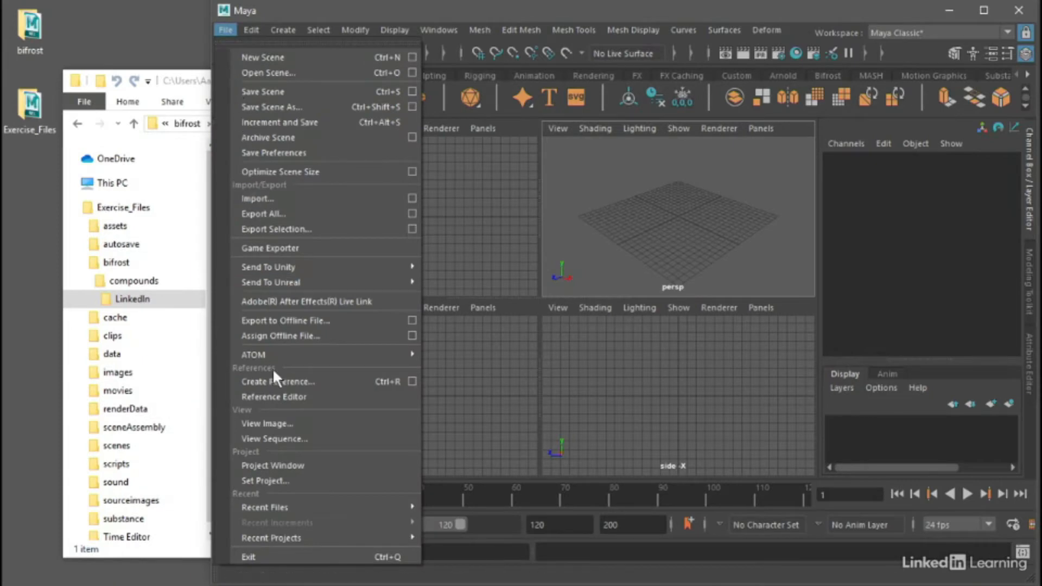
left_click(333, 481)
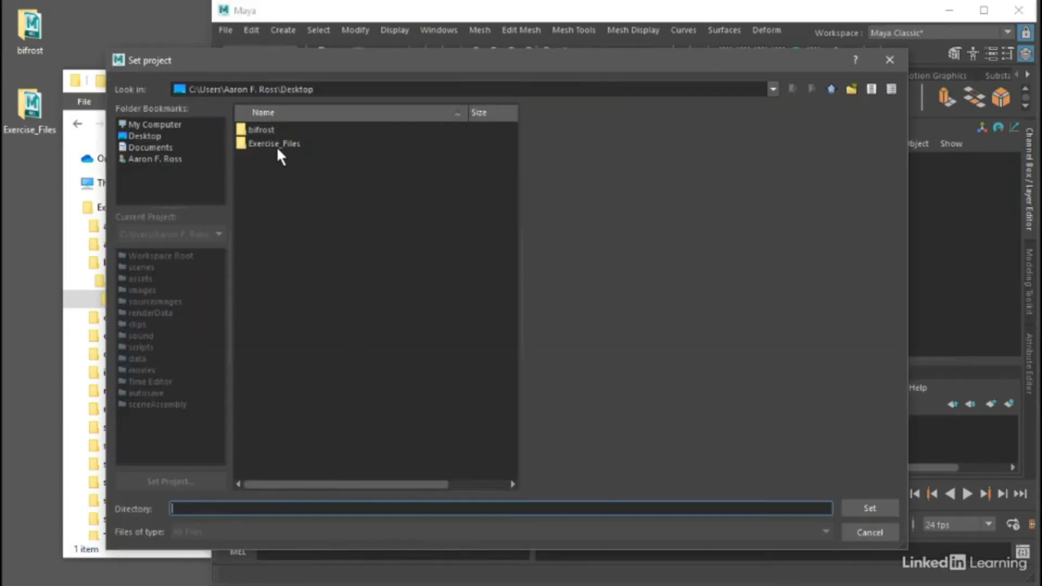
left_click(252, 144)
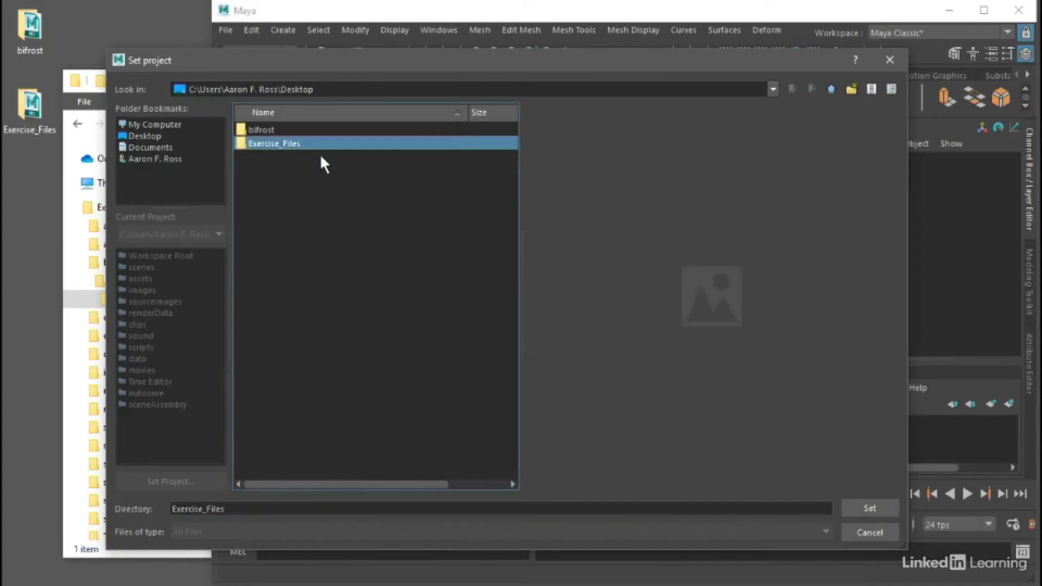
left_click(864, 508)
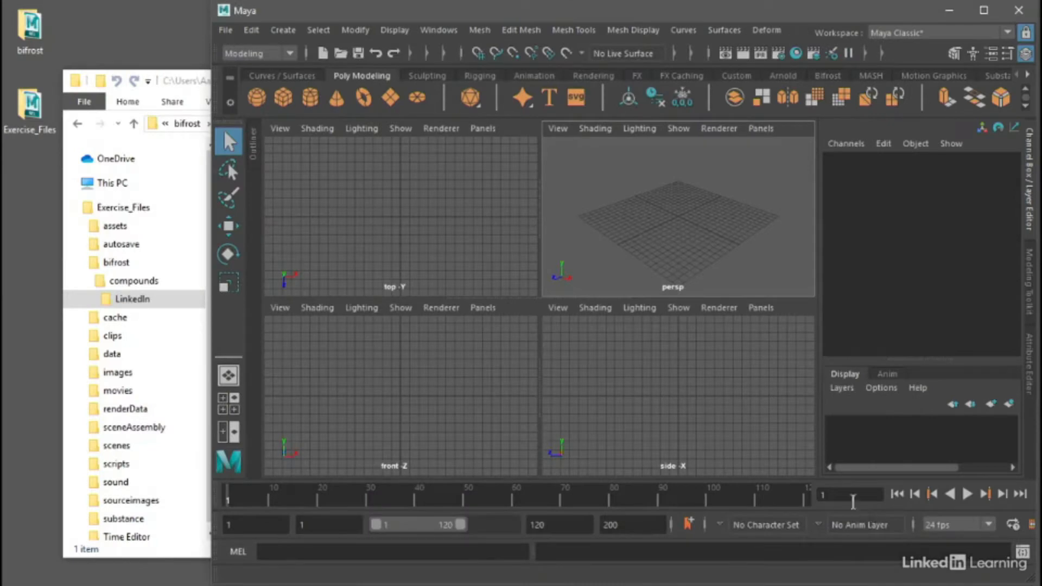
Browse the project's scene files in the Open Scene dialog with the name column fitted, and leave without opening one.
left_click(224, 30)
left_click(301, 71)
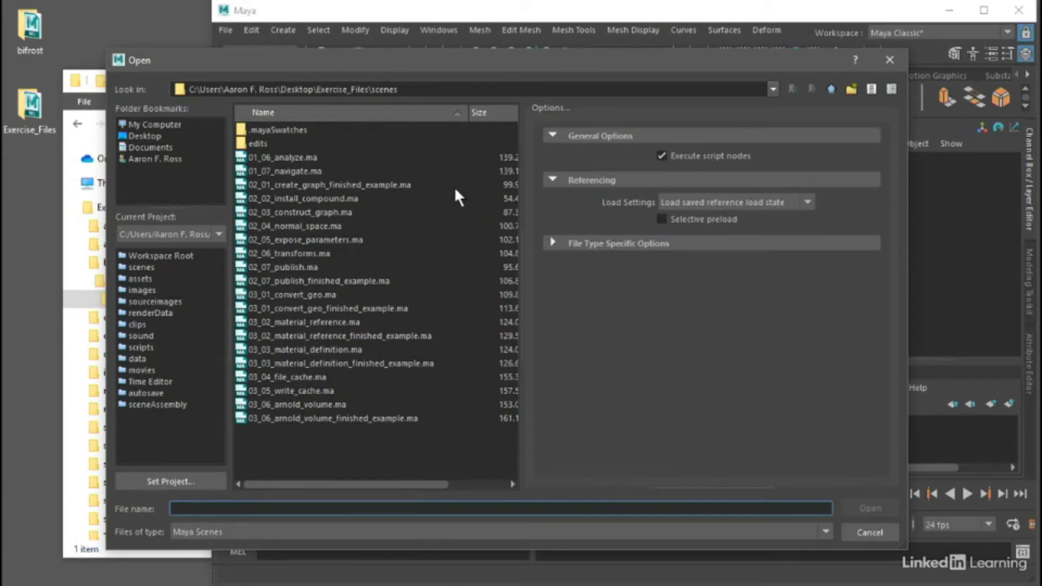
double_click(469, 114)
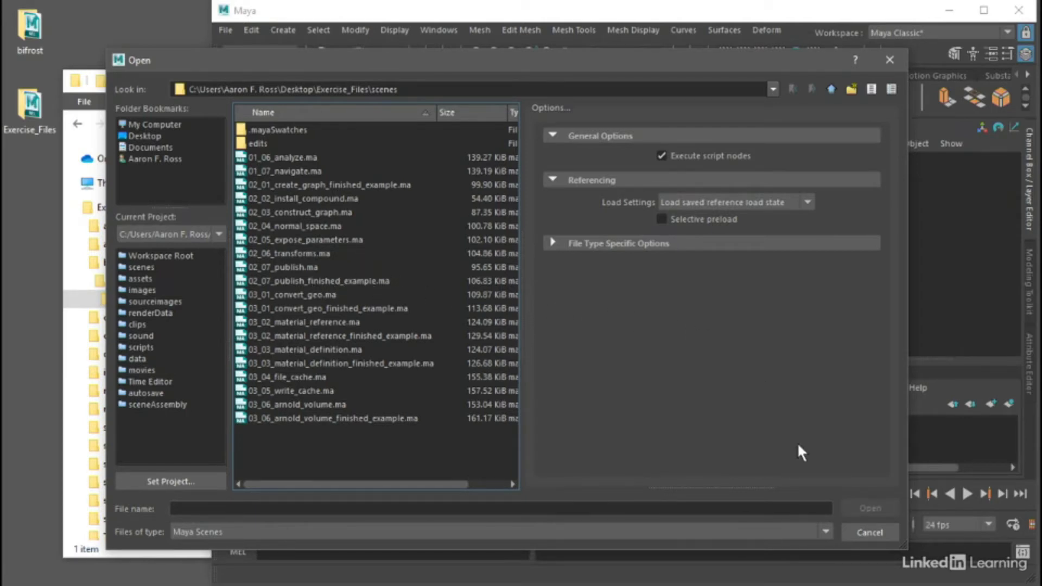
left_click(871, 533)
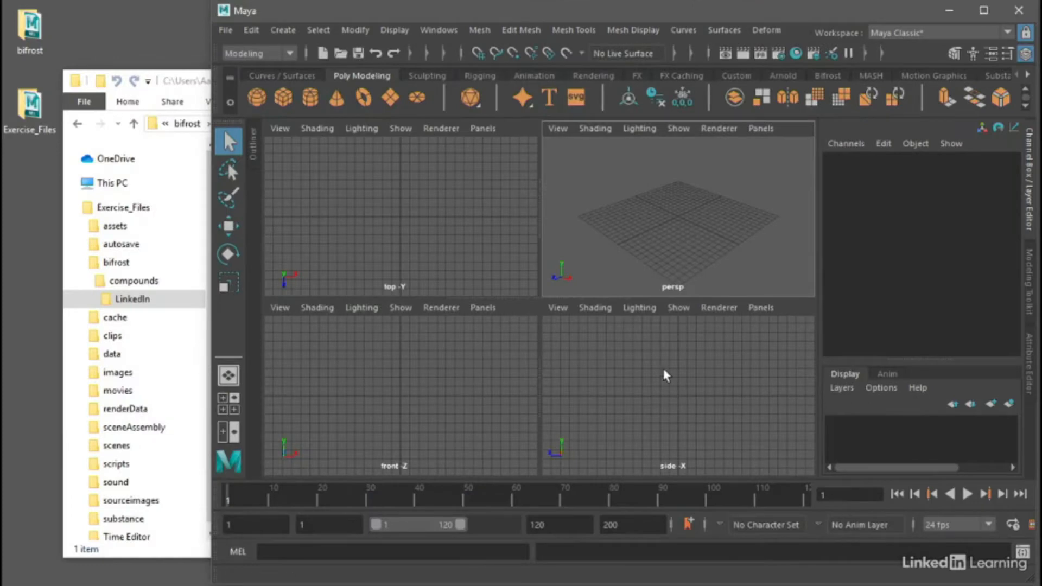
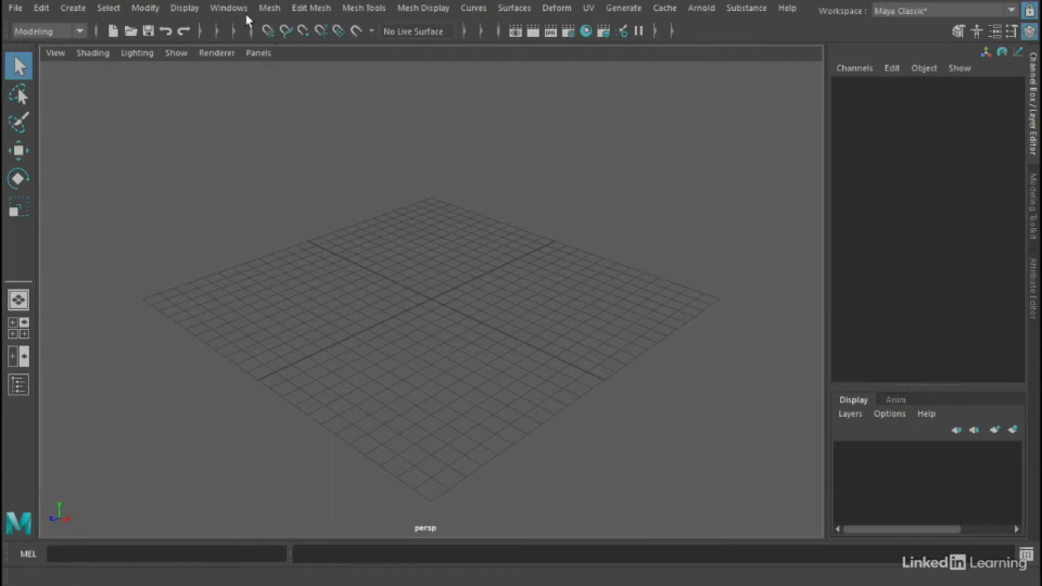
Review which UI elements are enabled, and show and hide the panel toolbar in the perspective view.
left_click(228, 8)
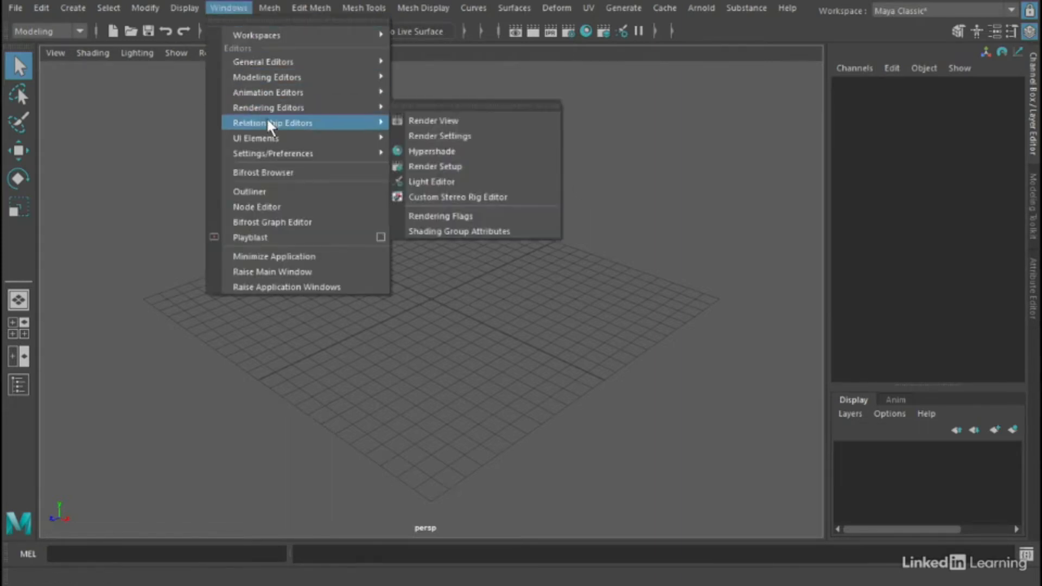
mouse_move(268, 138)
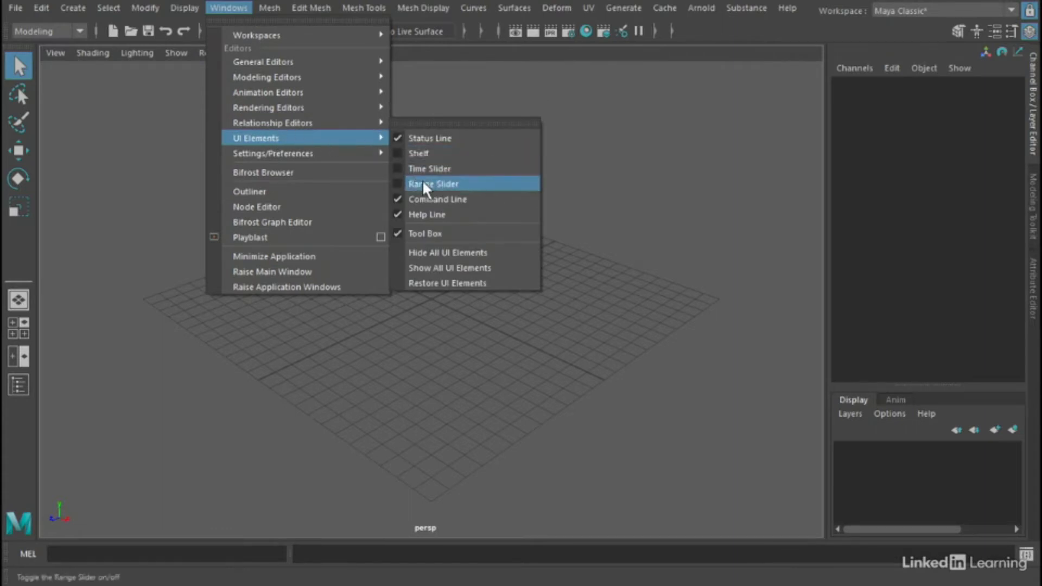
left_click(617, 156)
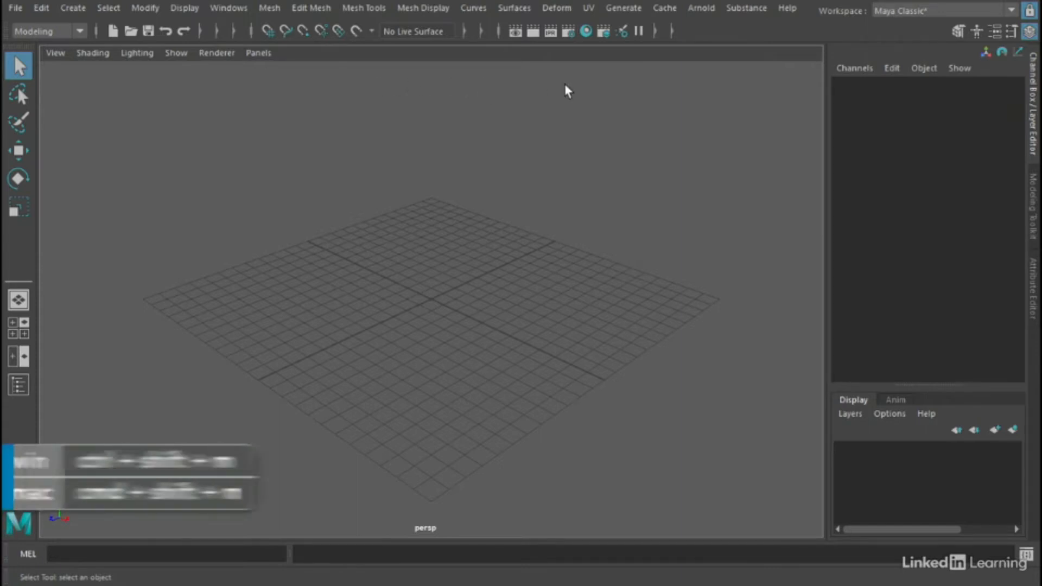
key("ctrl+shift+m")
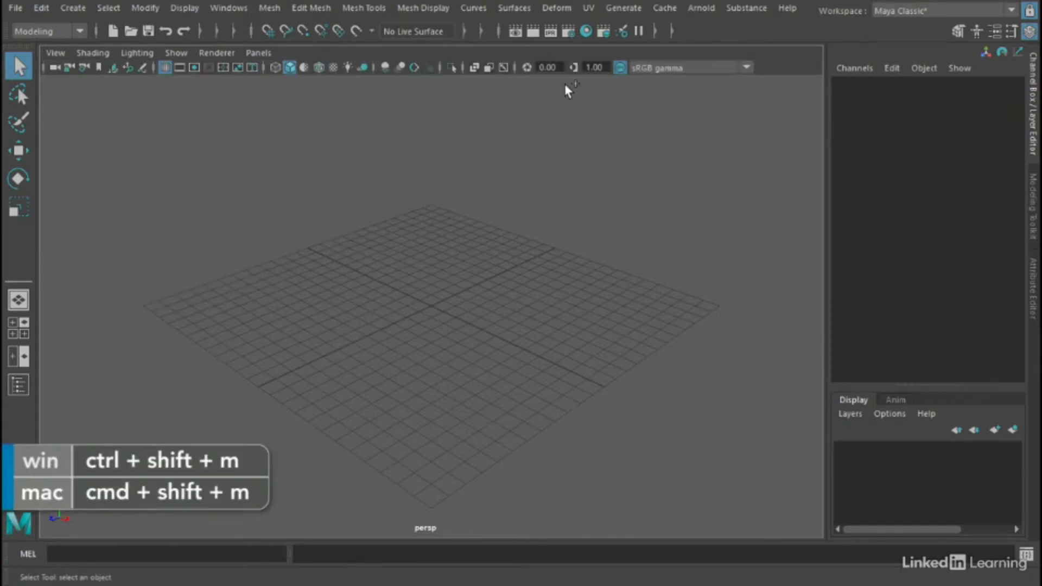
key("ctrl+shift+m")
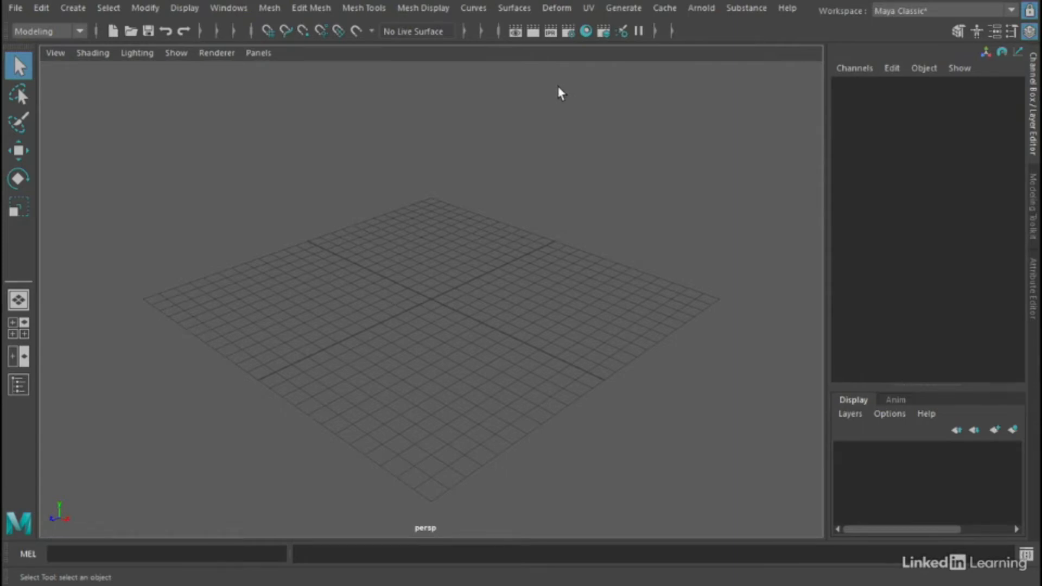
Check in the Plug-in Manager that the Bifrost plug-ins and mayaVnnPlugin.mll are set to Loaded and Auto load.
left_click(76, 8)
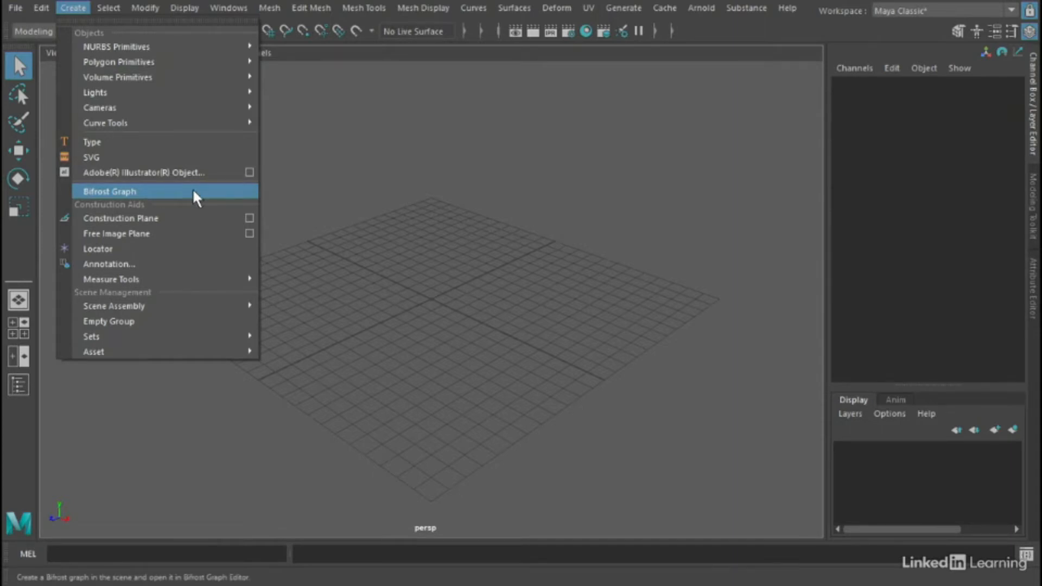
left_click(325, 154)
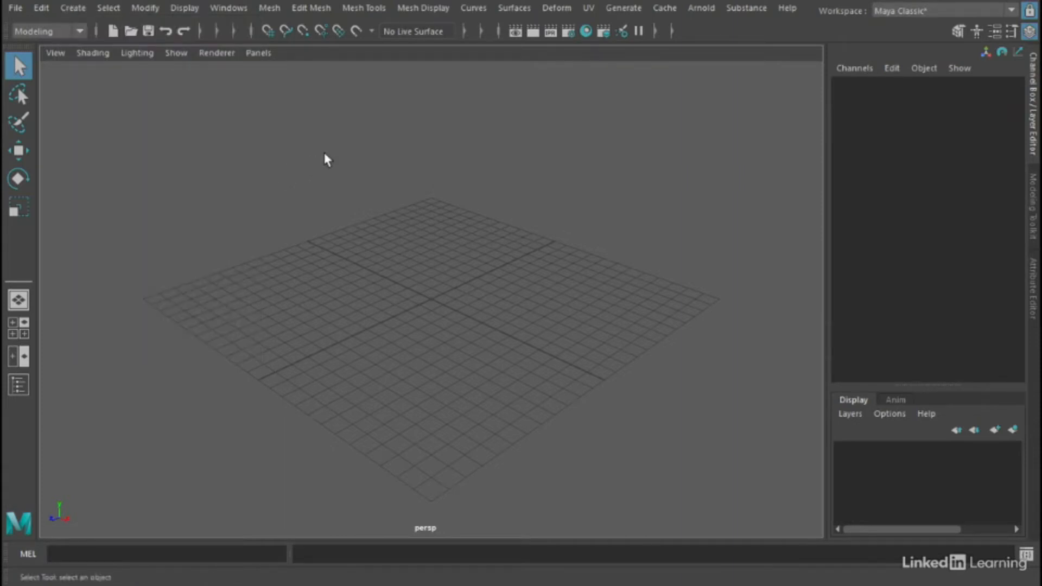
left_click(234, 7)
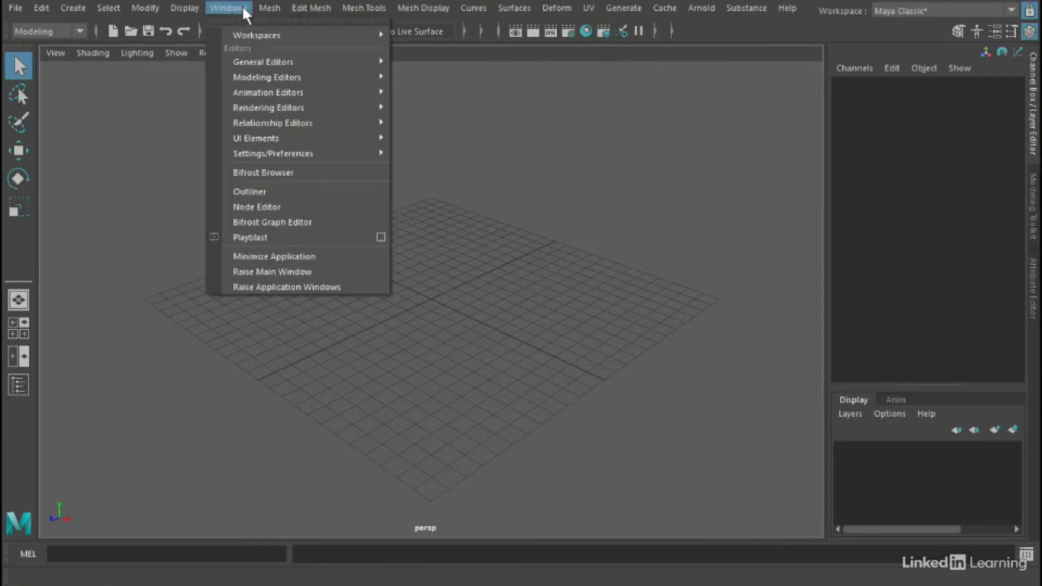
mouse_move(331, 155)
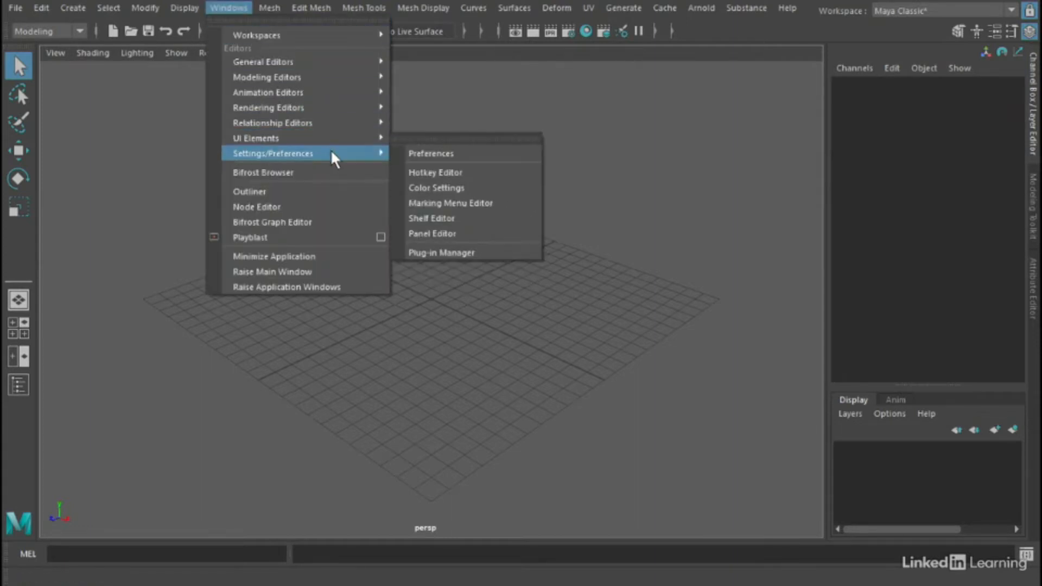
left_click(509, 253)
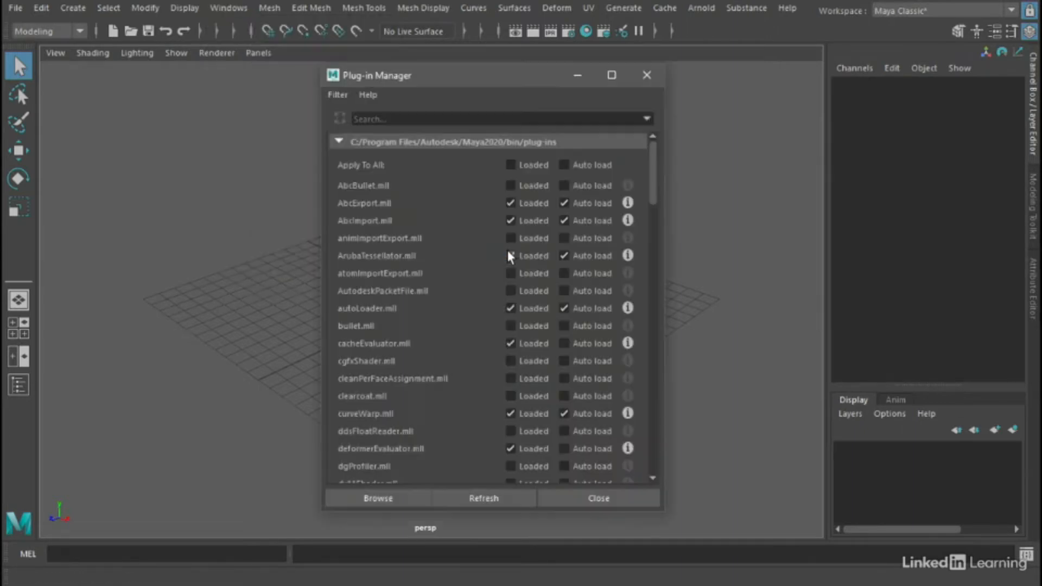
left_click_drag(646, 169, 666, 351)
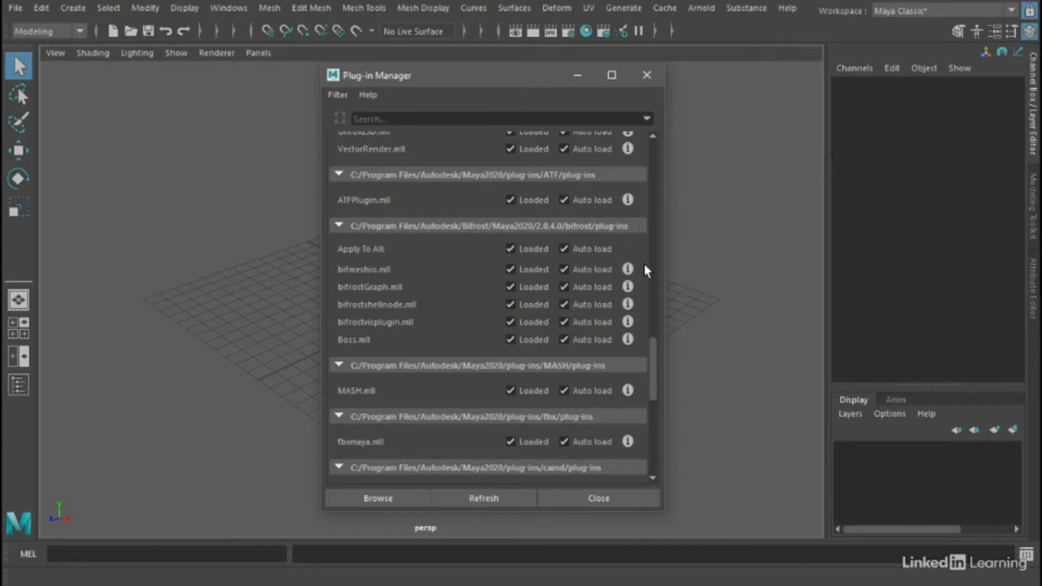
left_click_drag(653, 335, 656, 395)
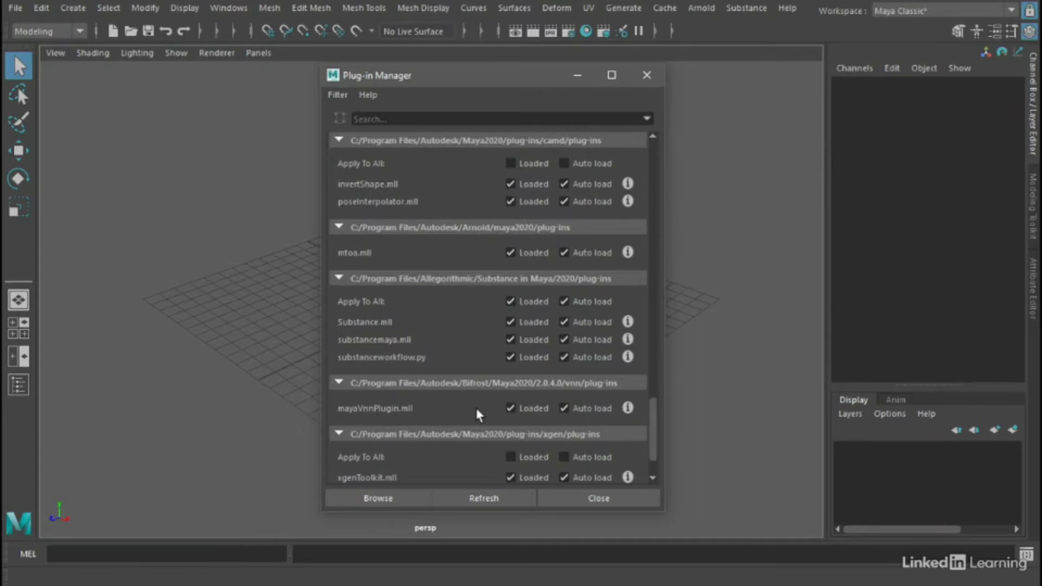
left_click(571, 497)
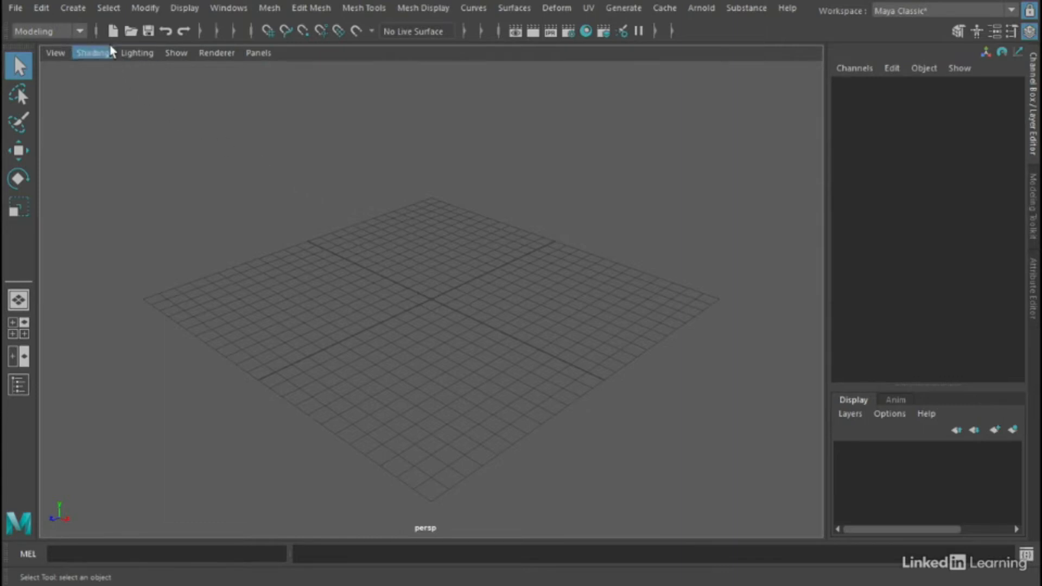
Create a new Bifrost graph in the scene and move the Bifrost Graph Editor window higher on the screen.
left_click(81, 8)
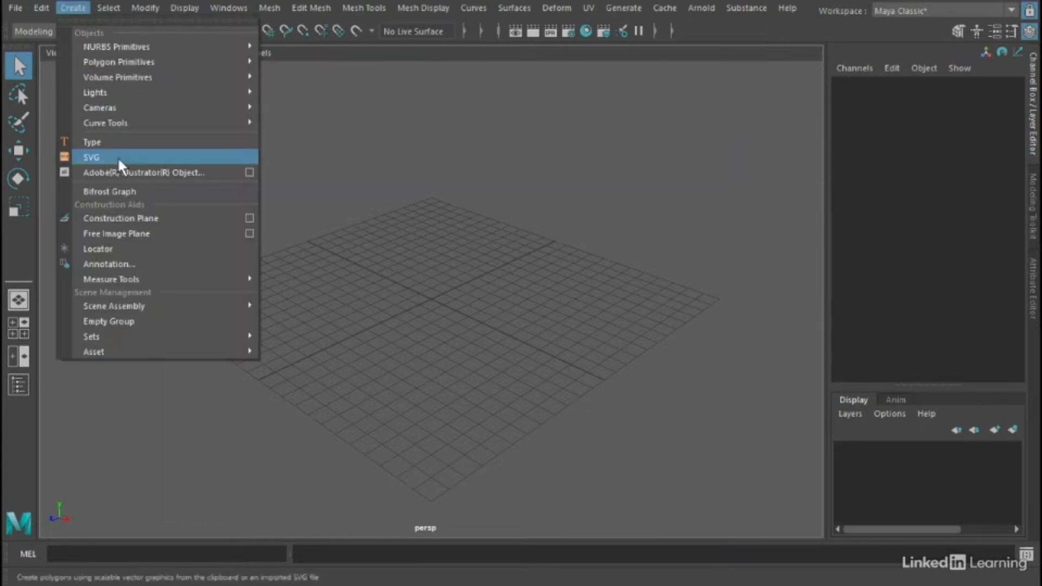
left_click(205, 190)
left_click_drag(346, 140, 350, 85)
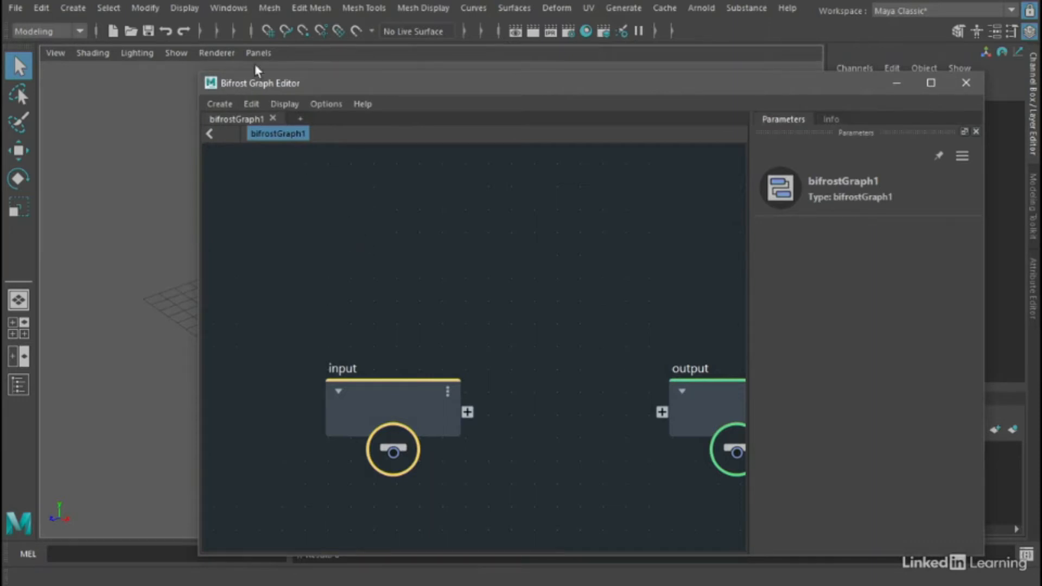
Show the Outliner and shift the Bifrost Graph Editor window slightly away from it.
left_click(235, 8)
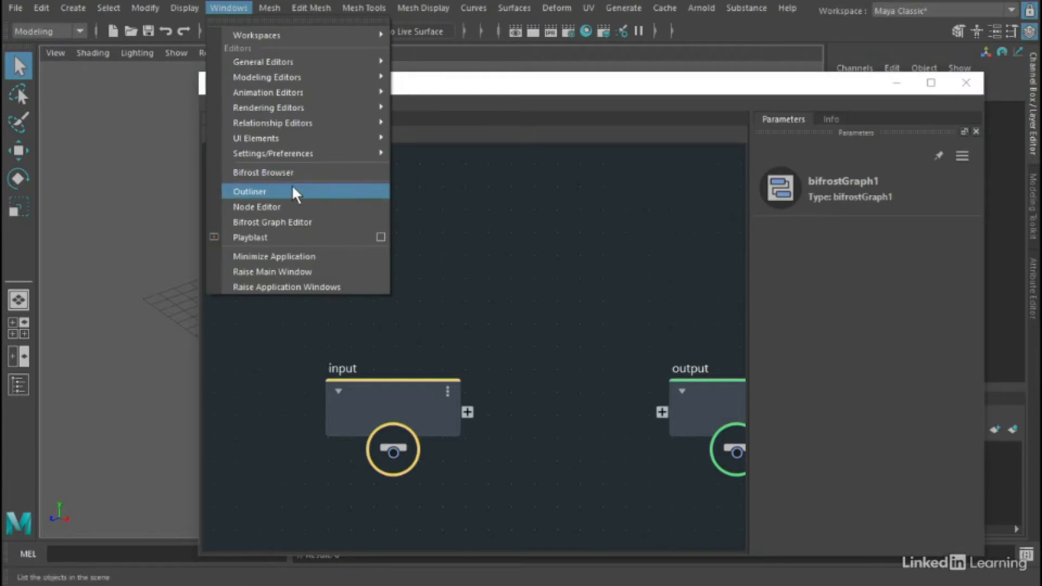
left_click(307, 195)
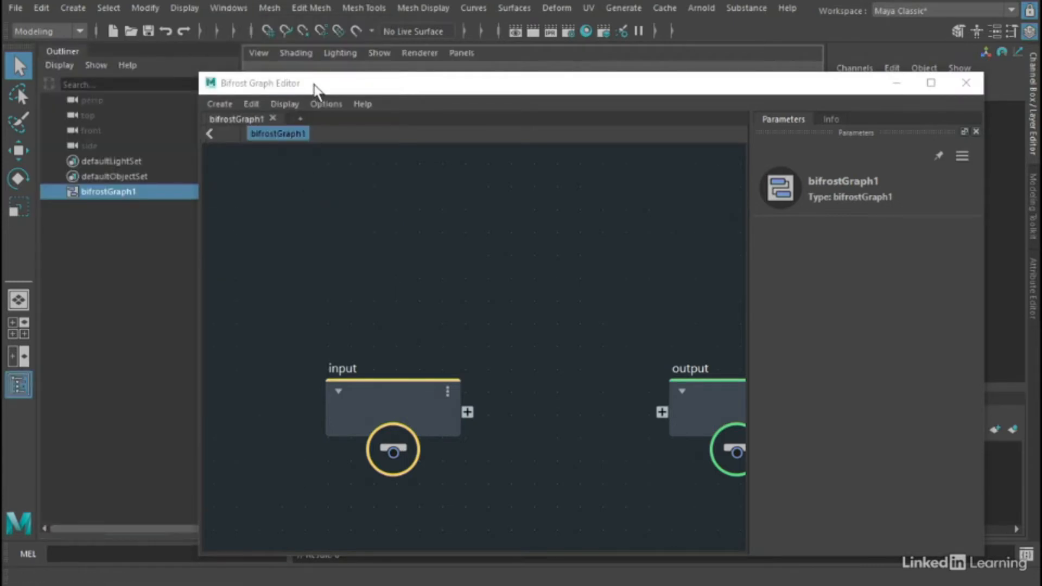
left_click_drag(314, 85, 350, 80)
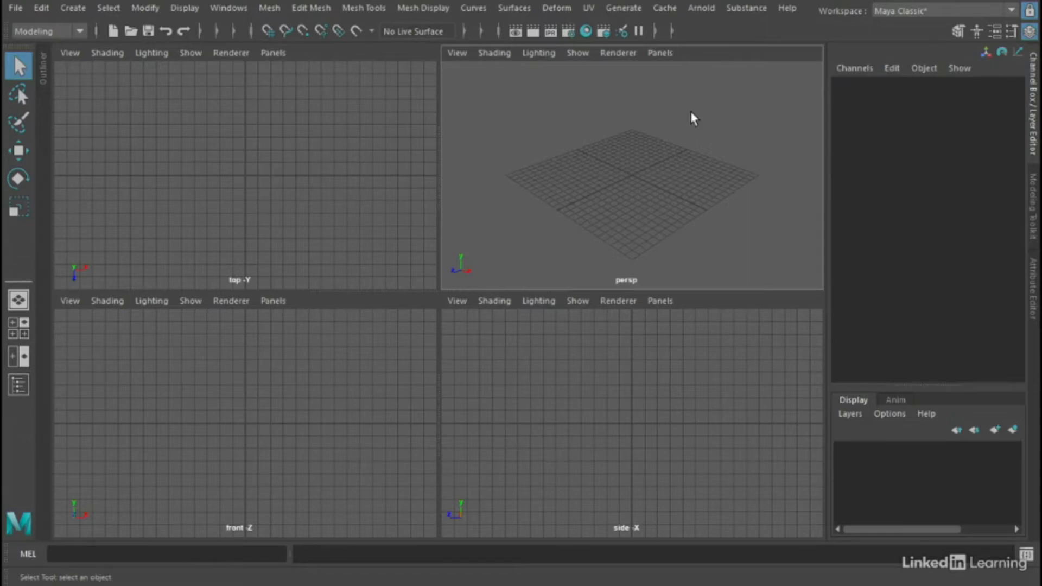
Look through the Fire, Cloth, Smoke, Particles, Volumes, Sand and Snow examples in the Bifrost Browser, and close it.
left_click(232, 8)
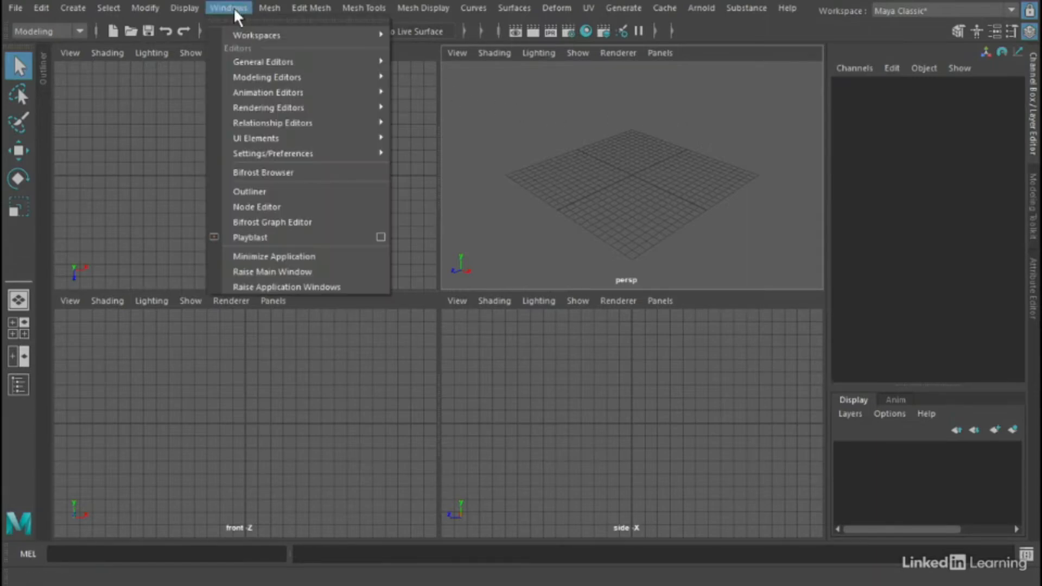
left_click(339, 177)
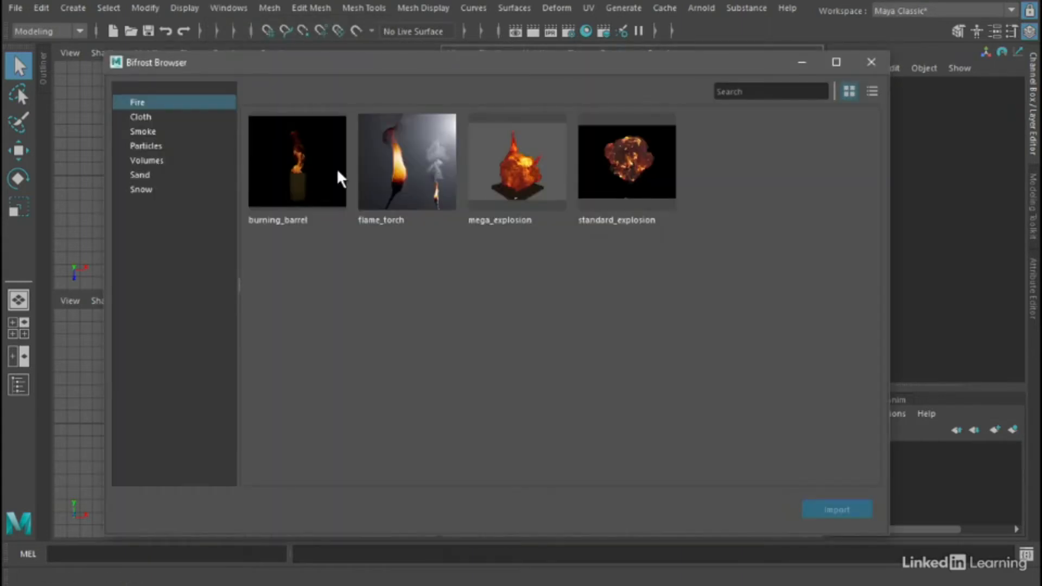
left_click(140, 117)
left_click(147, 131)
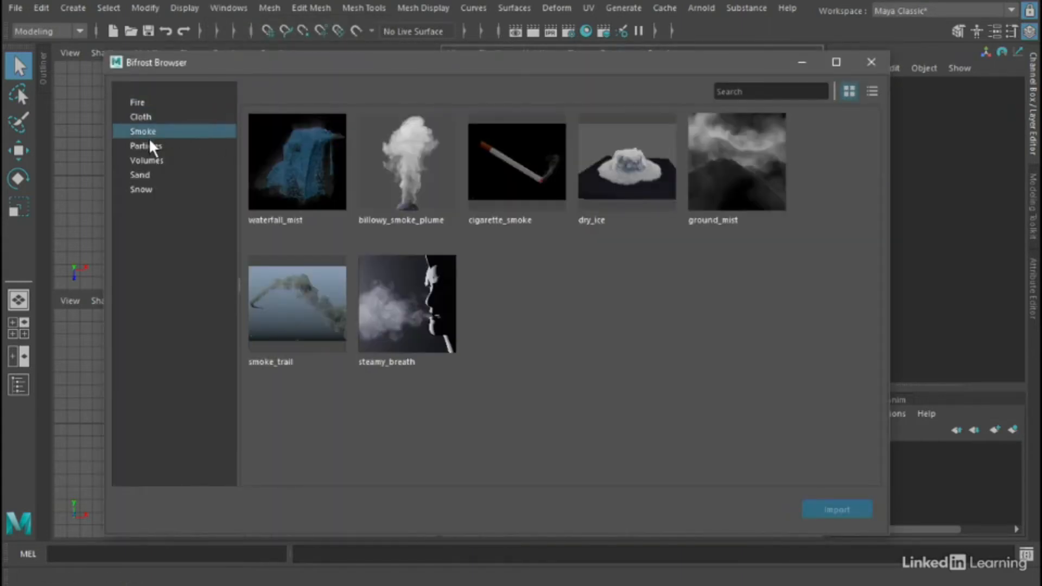
left_click(150, 145)
left_click(149, 160)
left_click(148, 174)
left_click(149, 189)
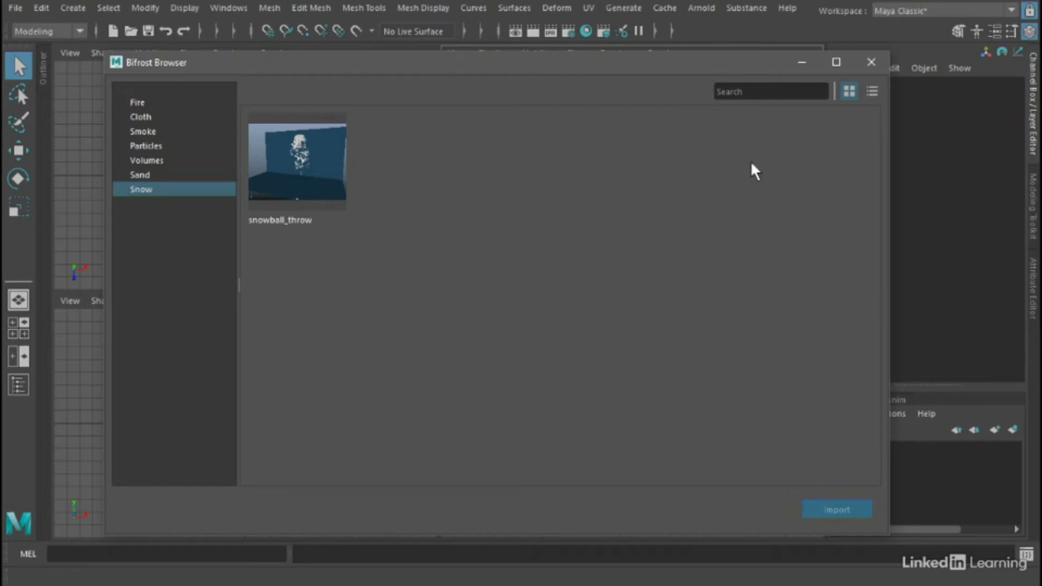
left_click(870, 60)
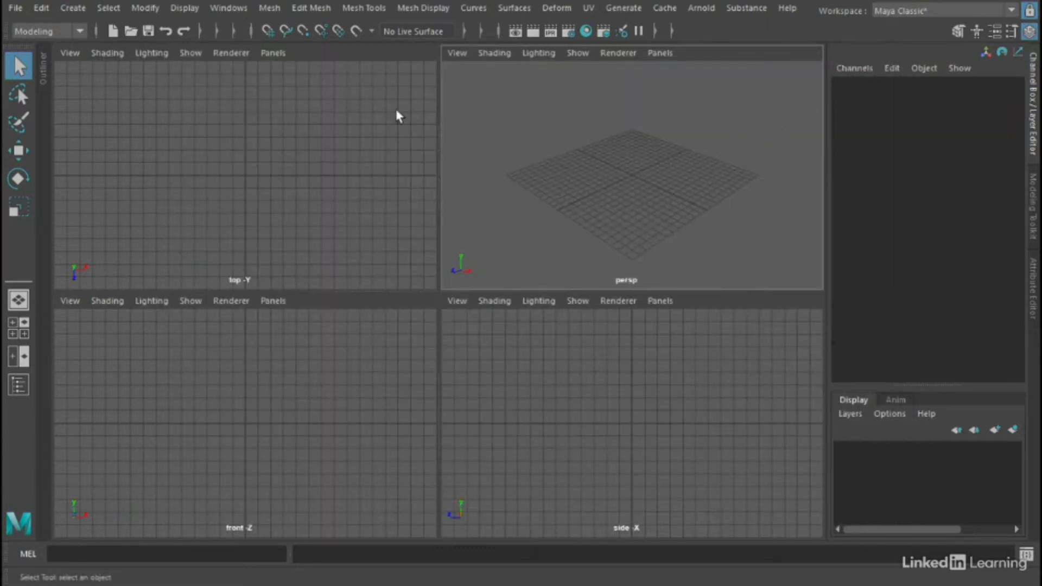
Open the Bifrost Graph Editor and import the standard_explosion example from the Bifrost Browser's Fire category.
left_click(239, 9)
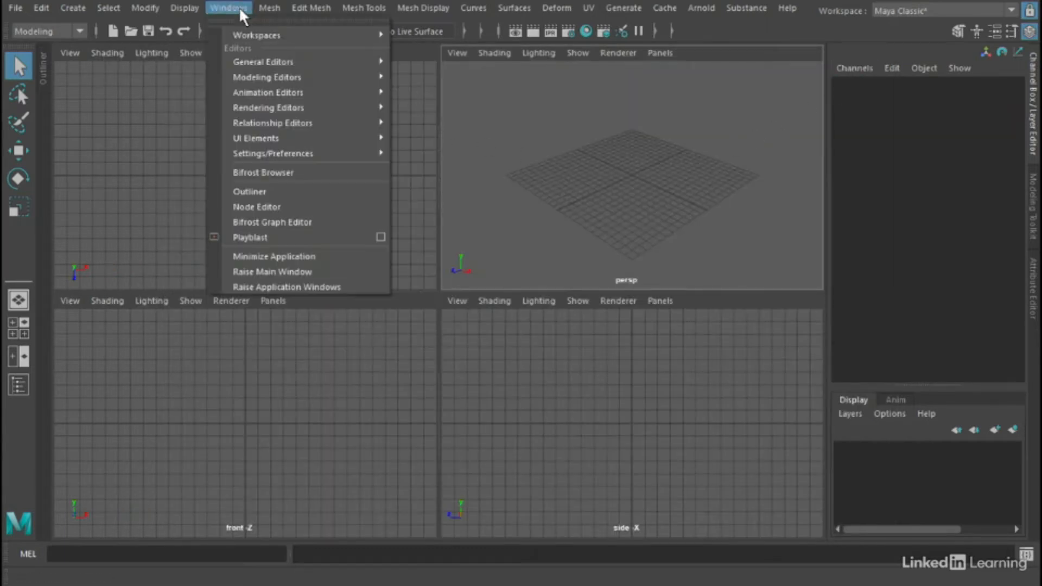
left_click(358, 225)
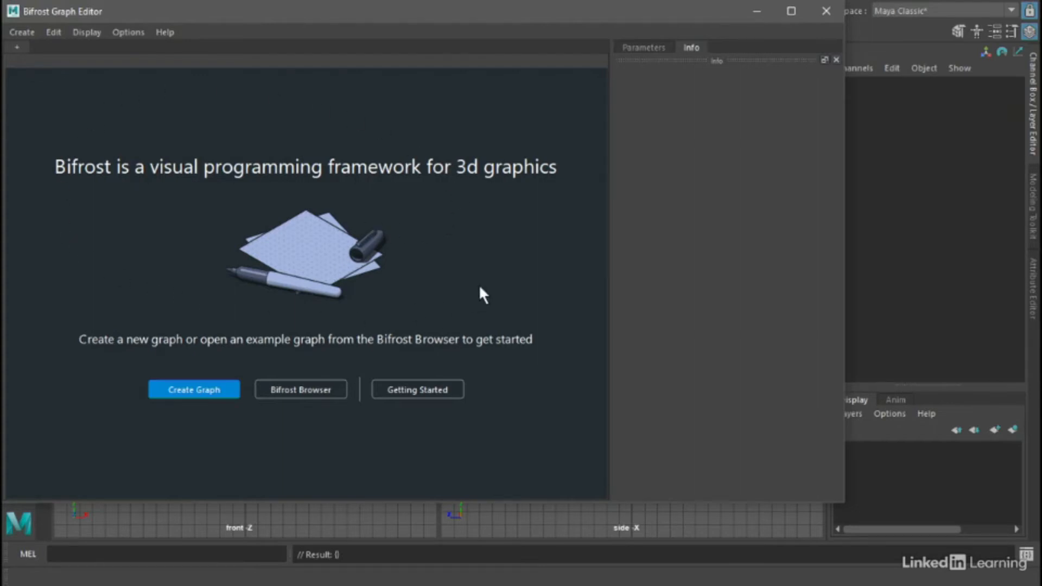
left_click(322, 390)
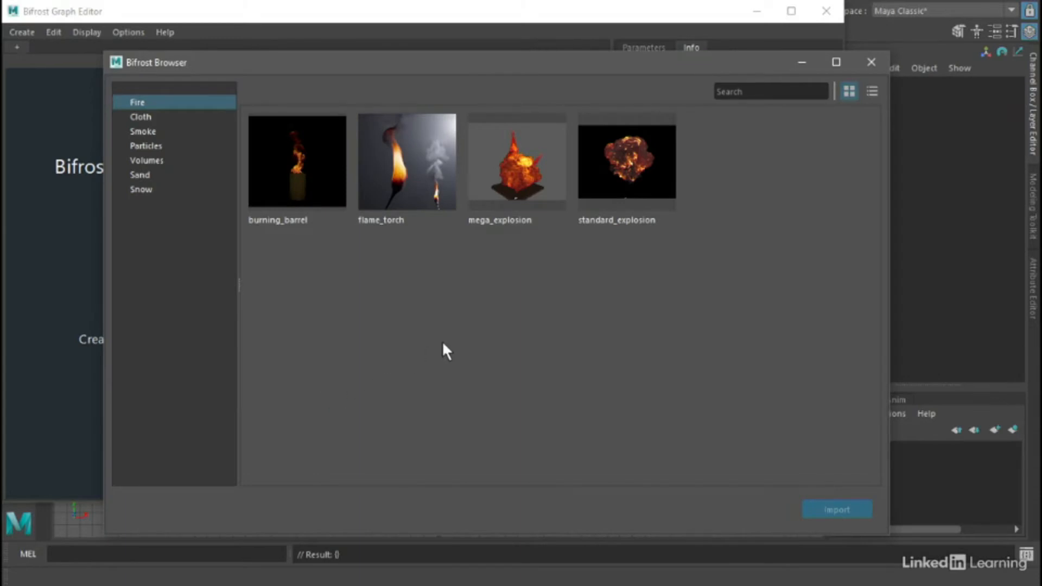
left_click(421, 161)
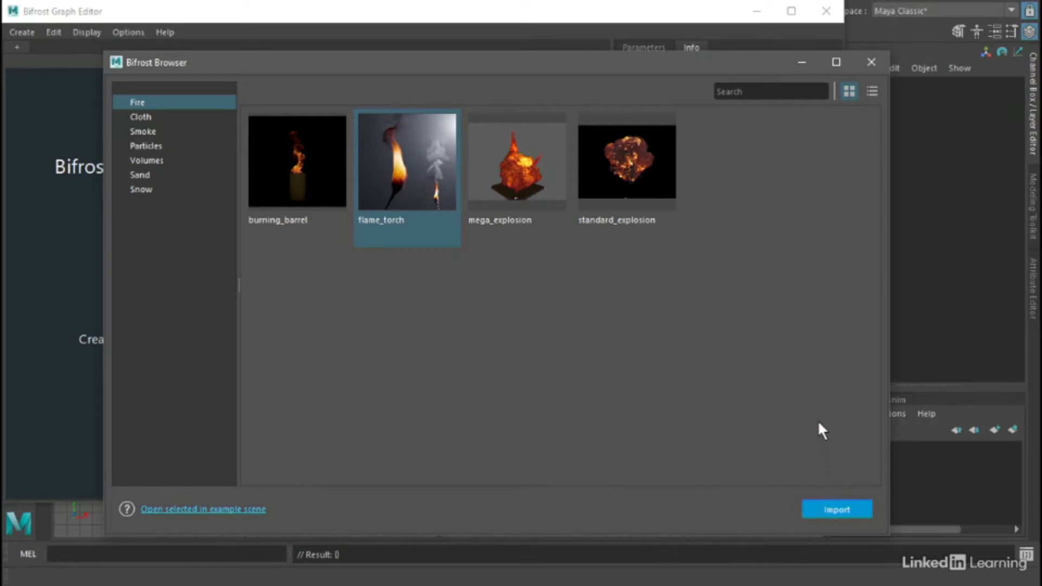
left_click(639, 172)
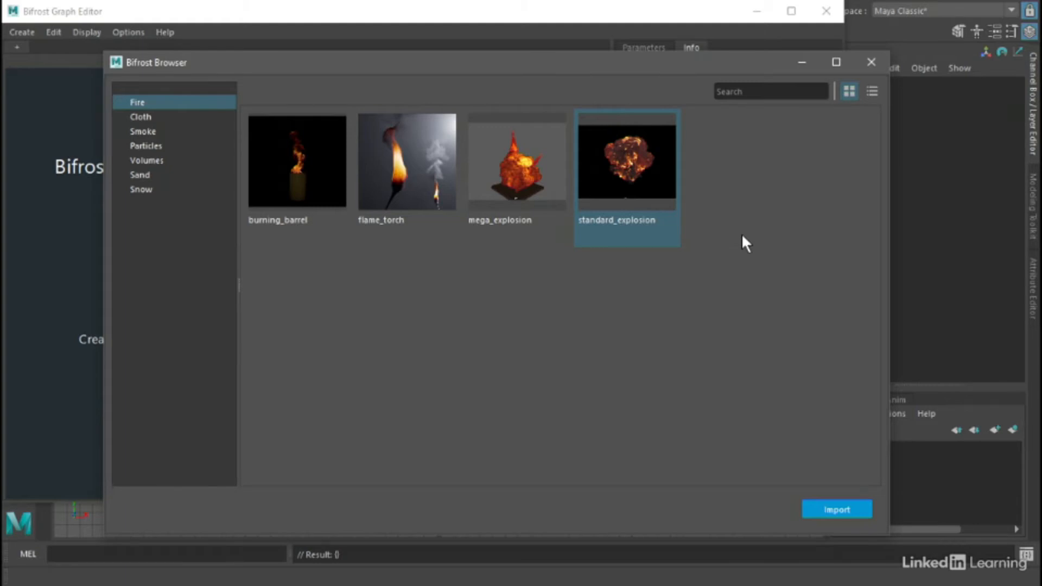
left_click(823, 507)
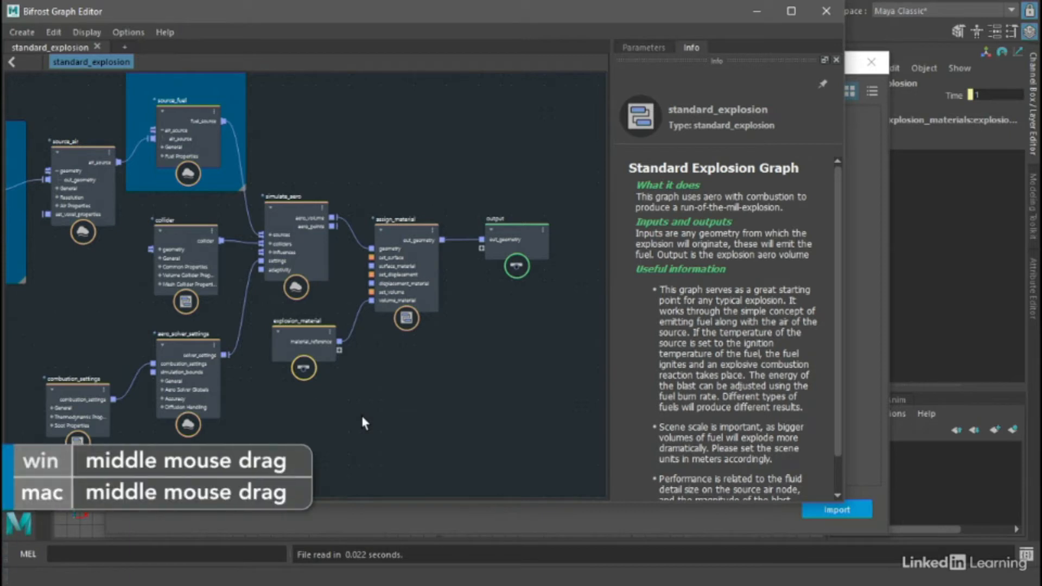
Examine the standard_explosion graph's nodes and its parameters and info, including those of the vary_temperature node.
middle_click_drag(286, 400, 512, 417)
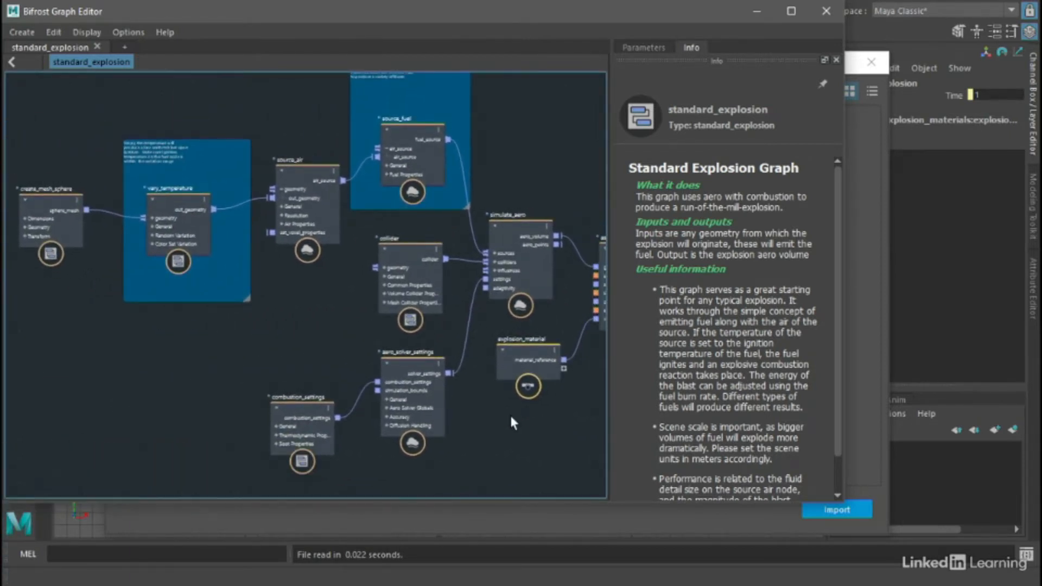
right_click_drag(222, 353, 393, 328, "alt")
right_click_drag(194, 327, 429, 484, "alt")
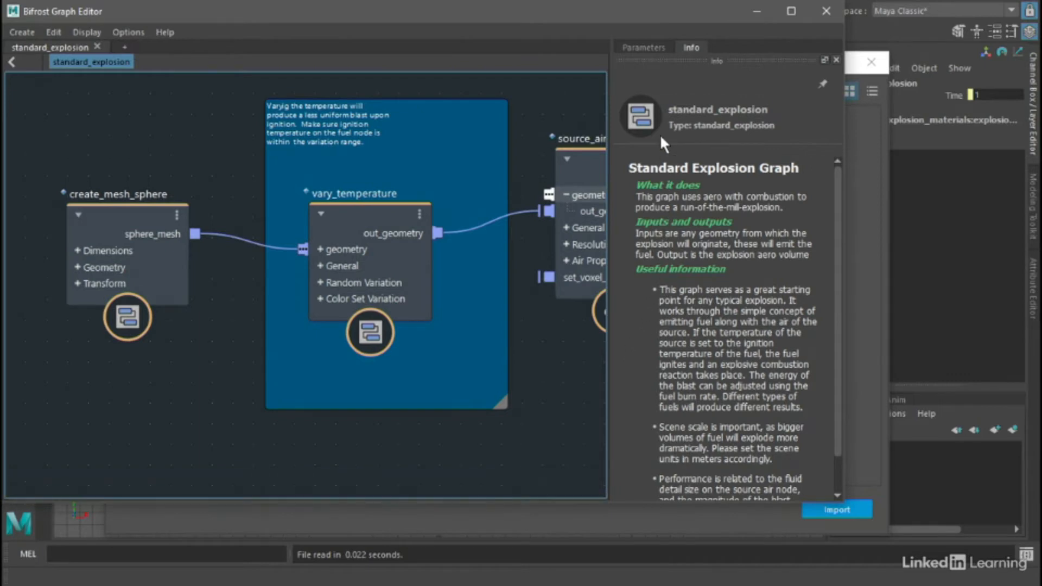
left_click(651, 49)
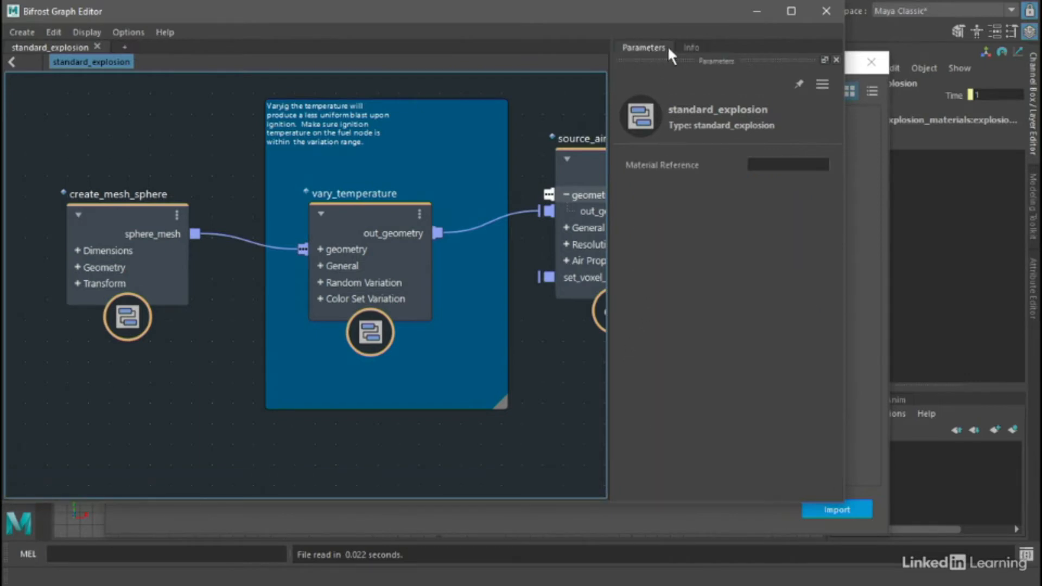
left_click(690, 48)
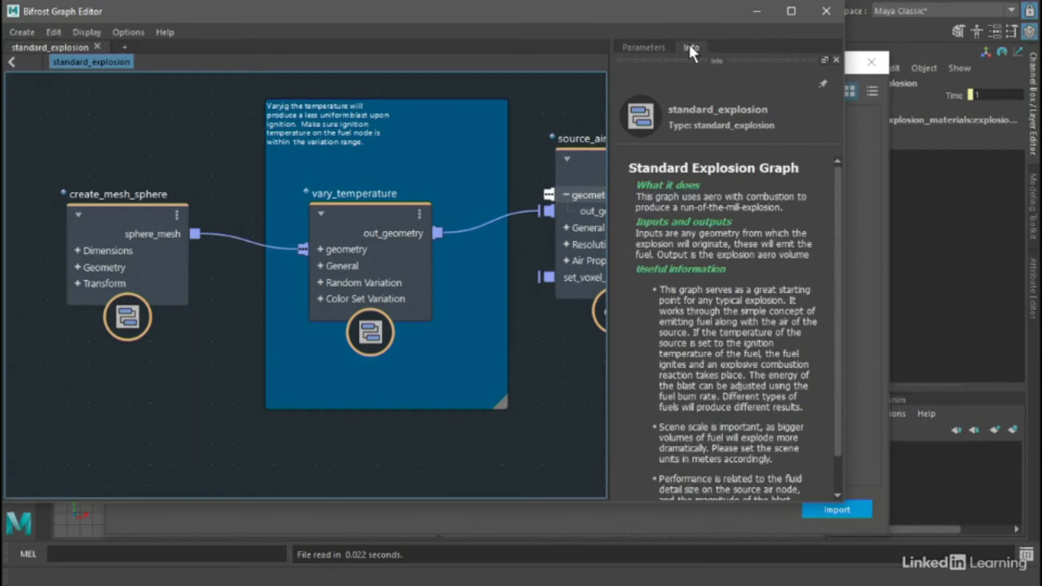
left_click(649, 52)
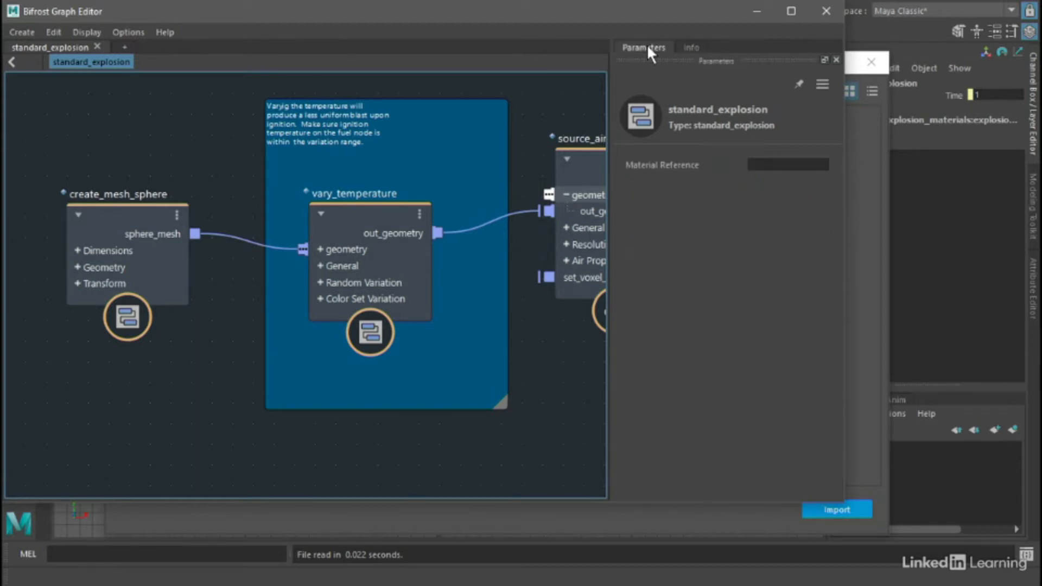
left_click(371, 219)
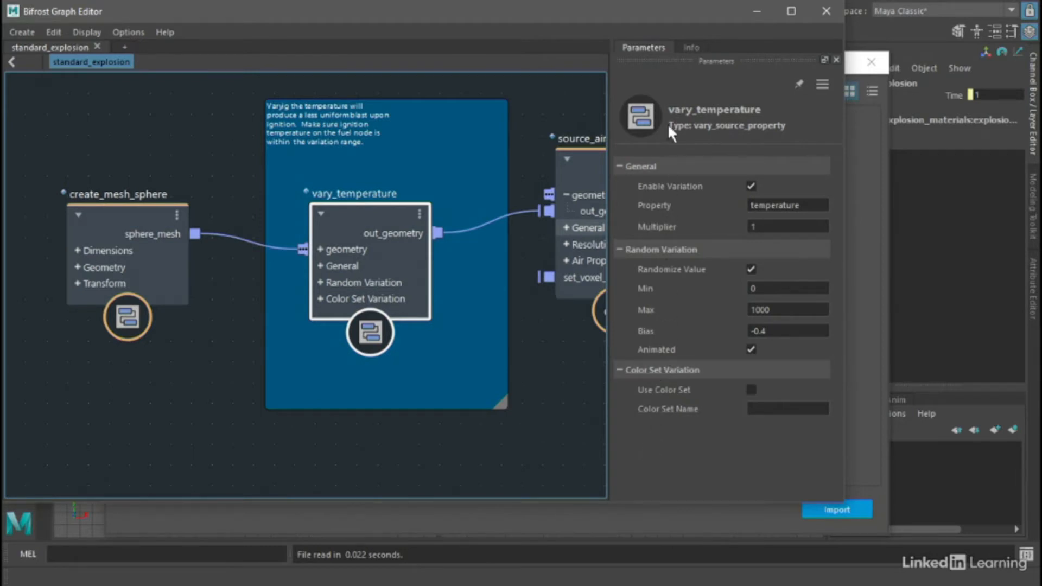
left_click(691, 49)
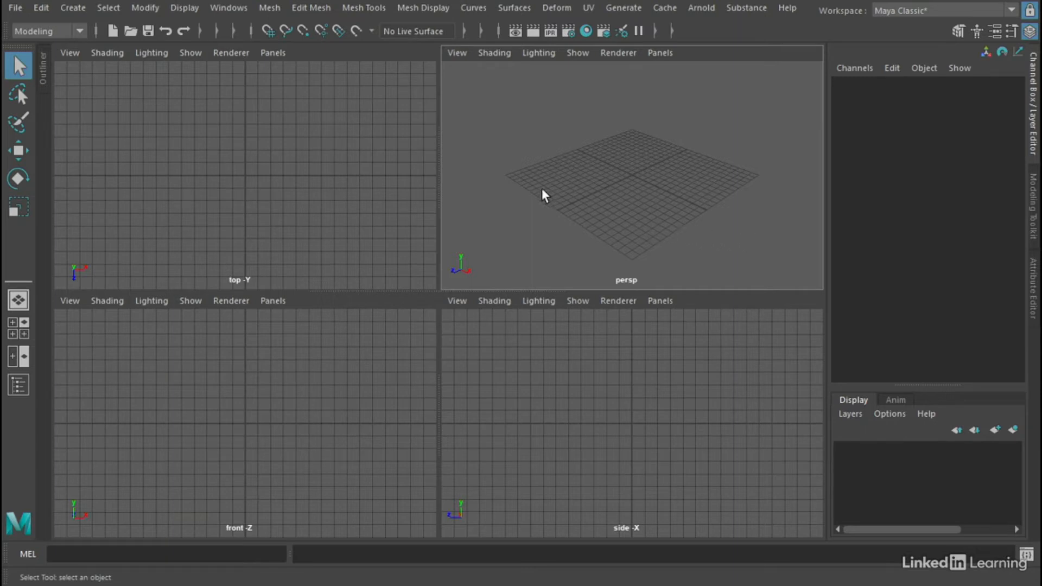
Show the Time Slider and play the explosion simulation, stopping at frame 10.
left_click(235, 10)
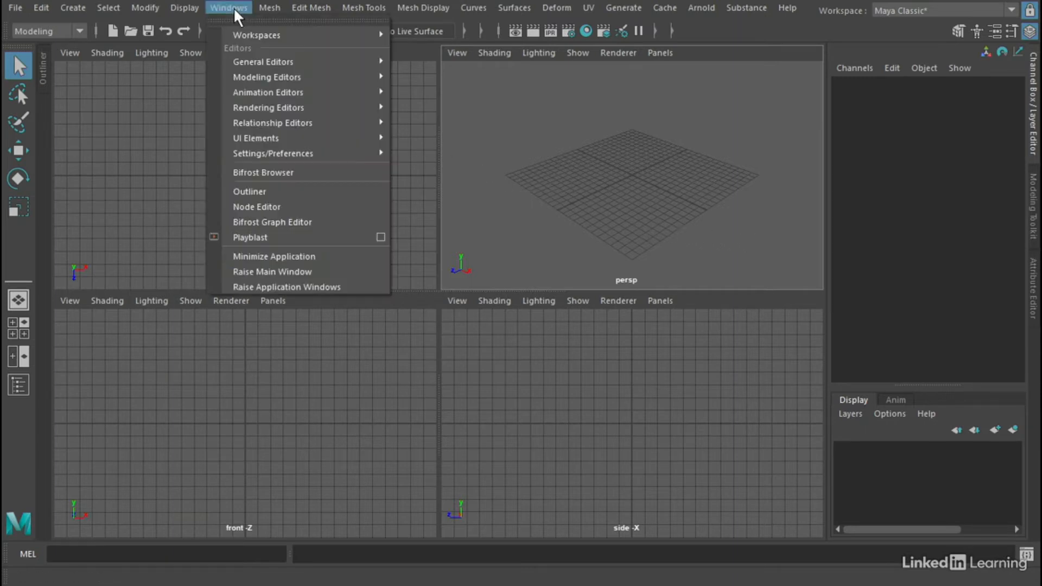
mouse_move(282, 140)
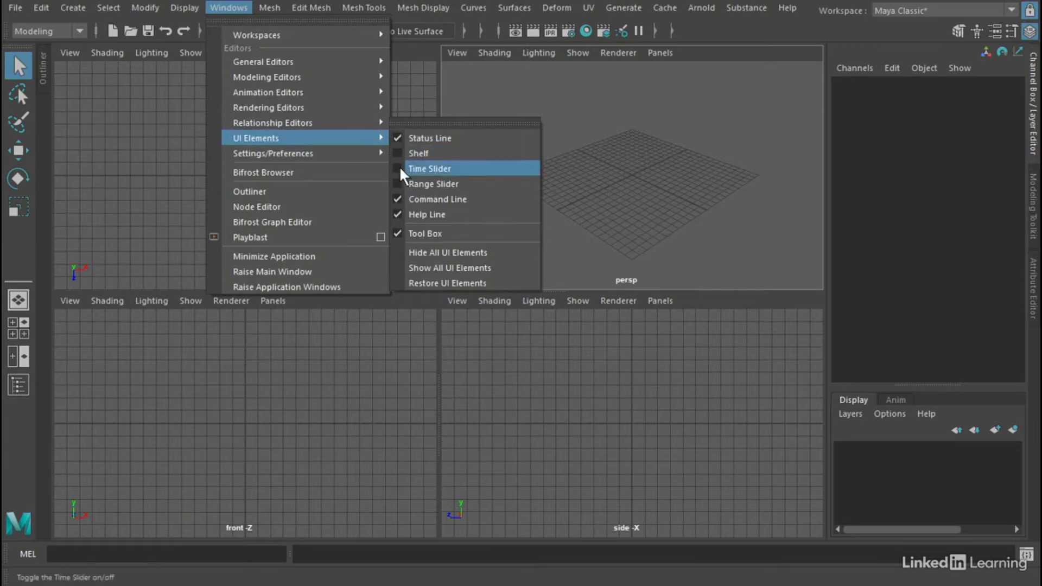
left_click(429, 169)
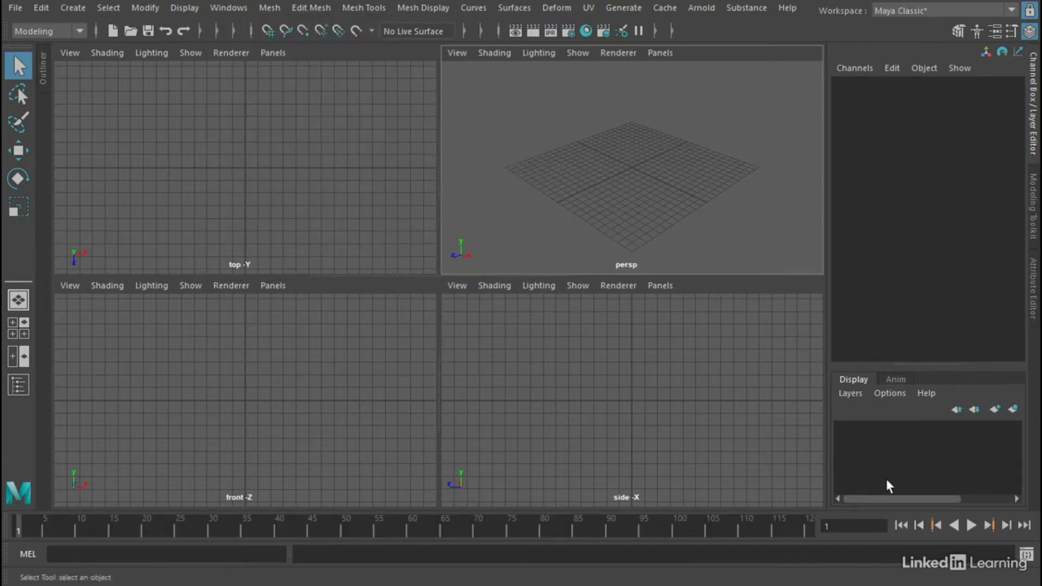
left_click(972, 526)
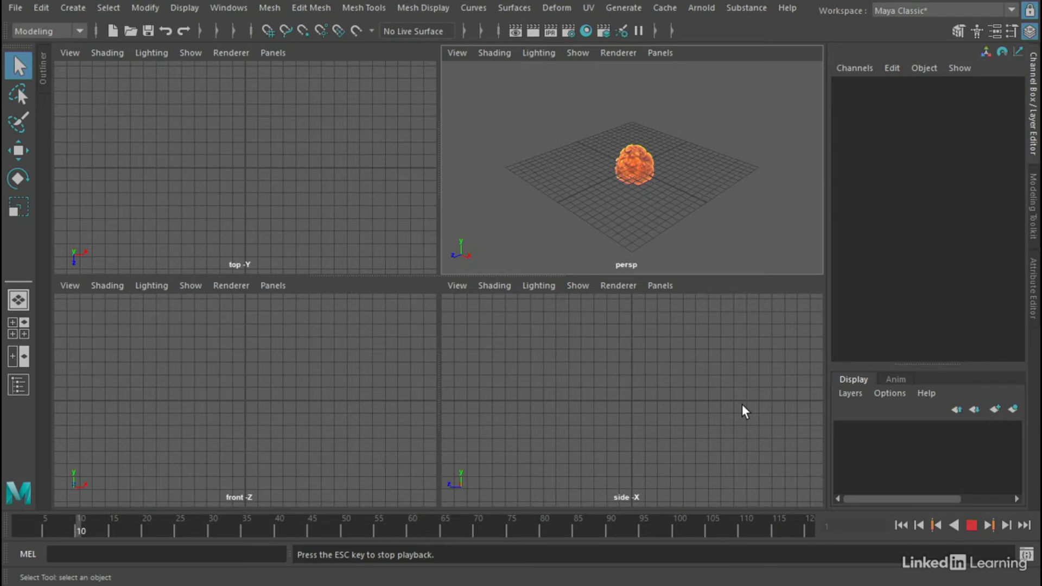
key("Escape")
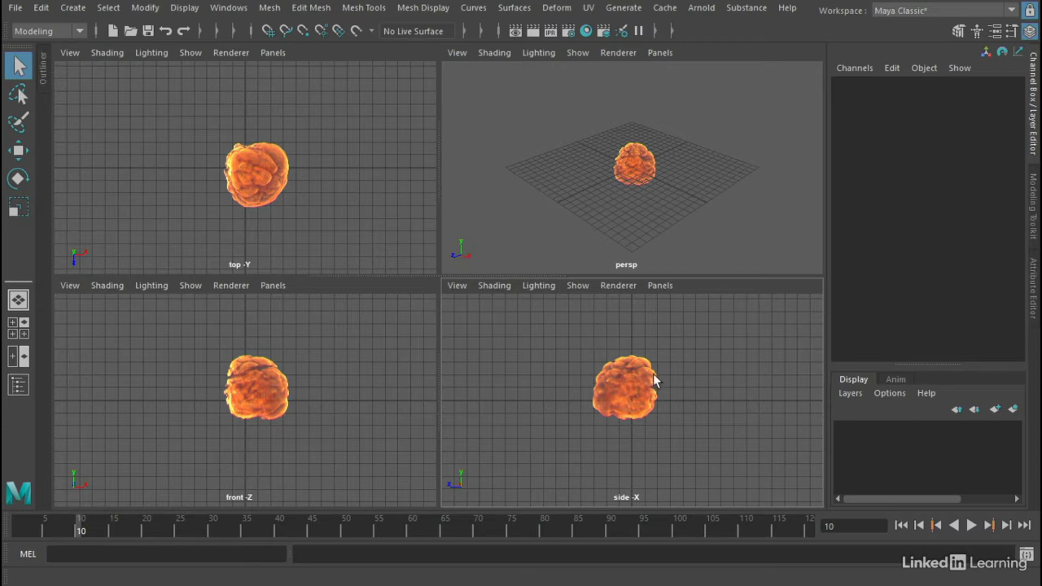
Reopen the Bifrost Graph Editor, bring up the existing standard_explosion graph in a tab, and close the editor.
left_click(241, 11)
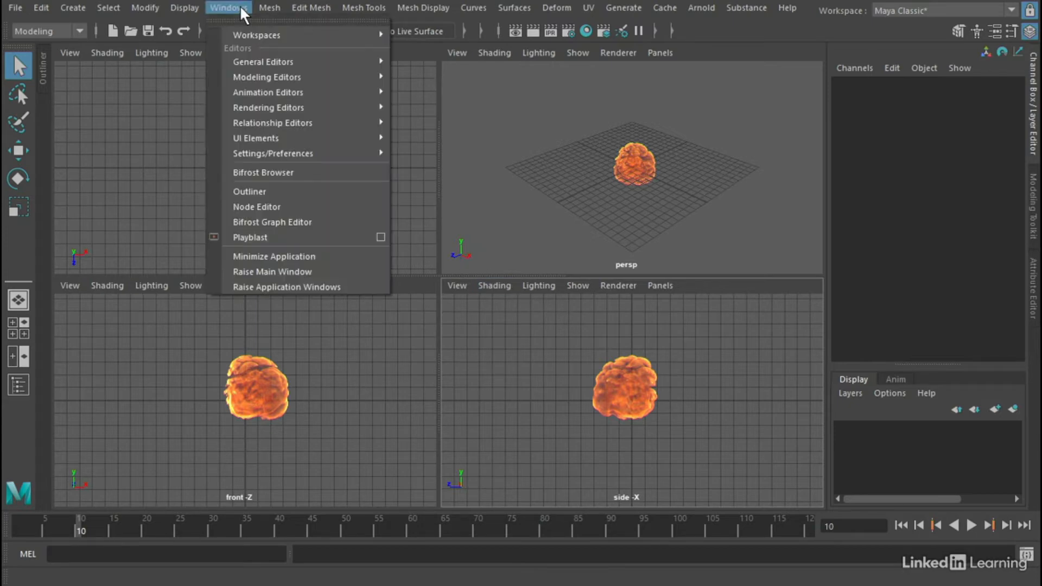
left_click(342, 227)
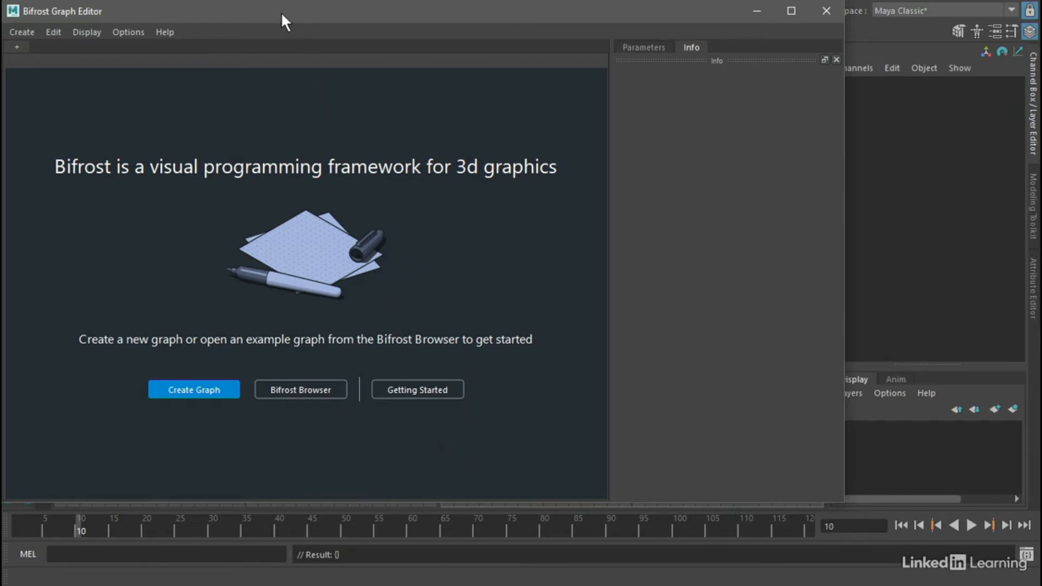
left_click_drag(281, 12, 391, 28)
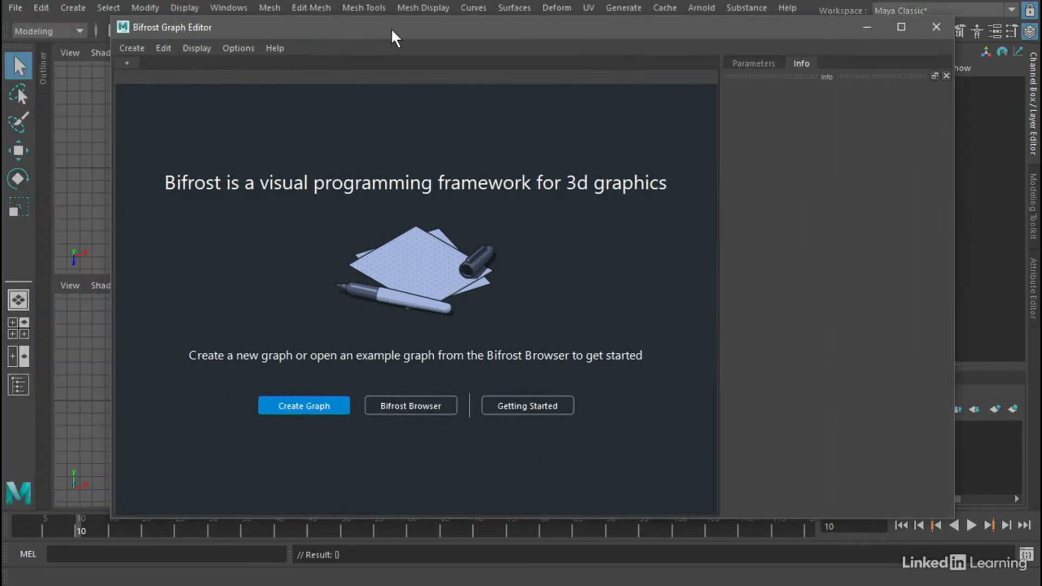
left_click(129, 65)
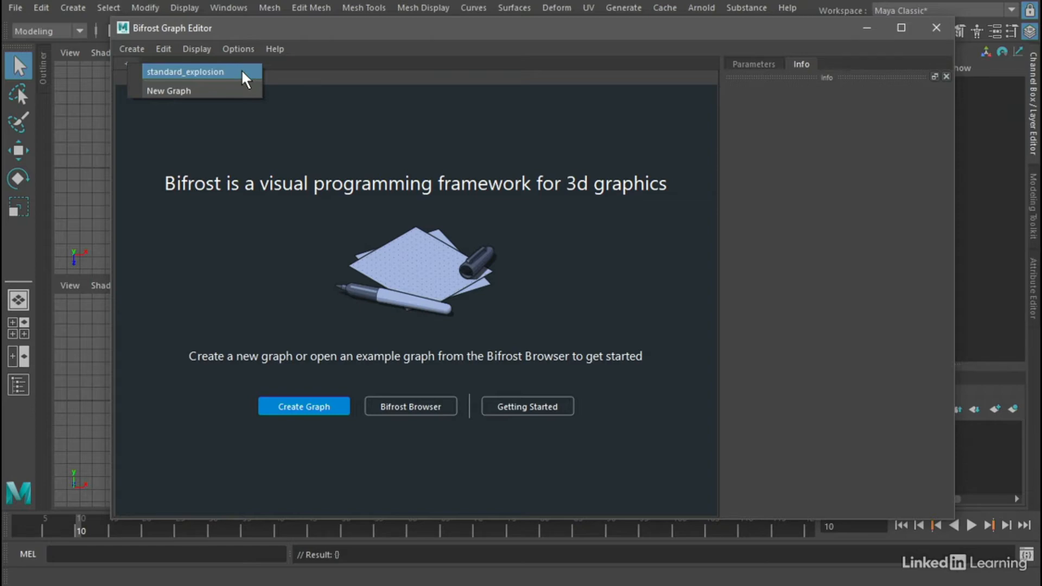
left_click(245, 79)
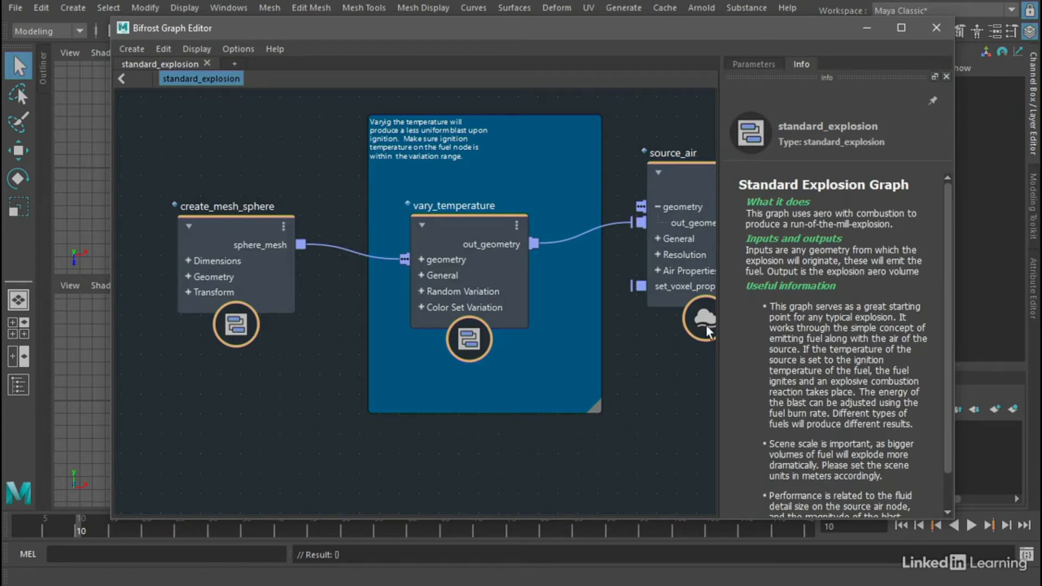
left_click(936, 29)
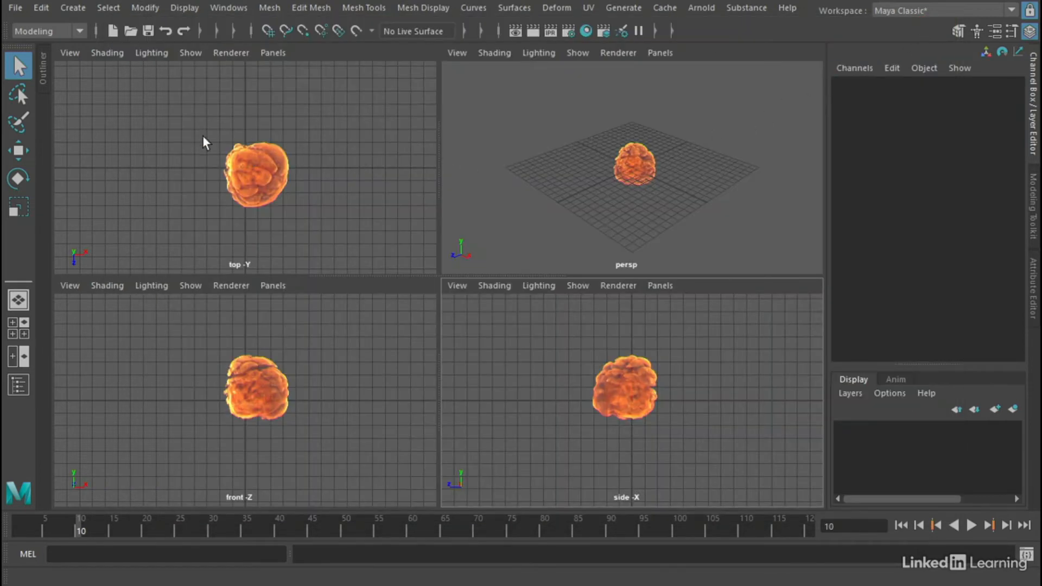
Show the Outliner, select the standard_explosion graph, and open it in a maximized Bifrost Graph Editor.
left_click(43, 74)
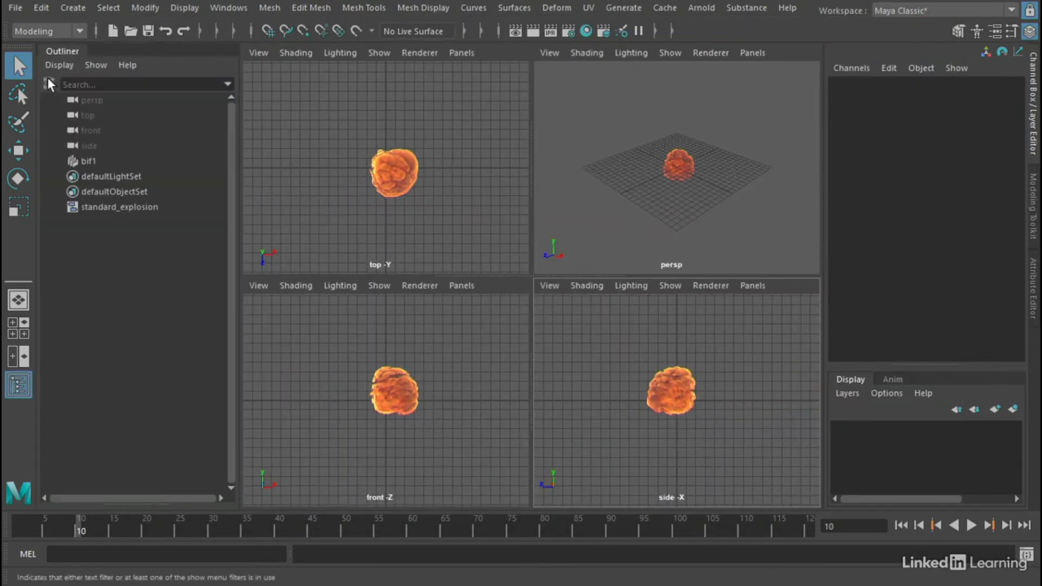
left_click(112, 207)
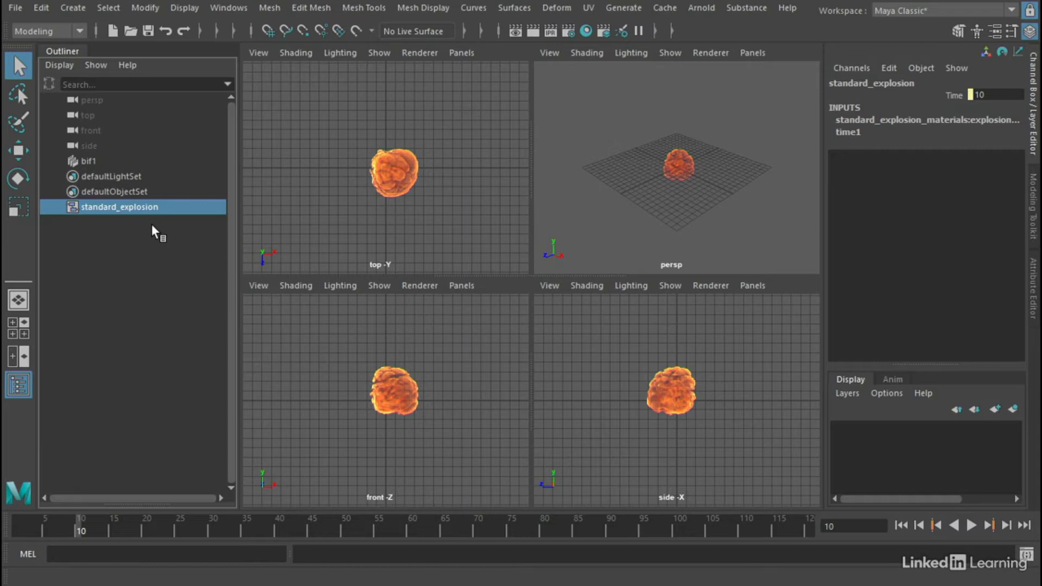
left_click(239, 10)
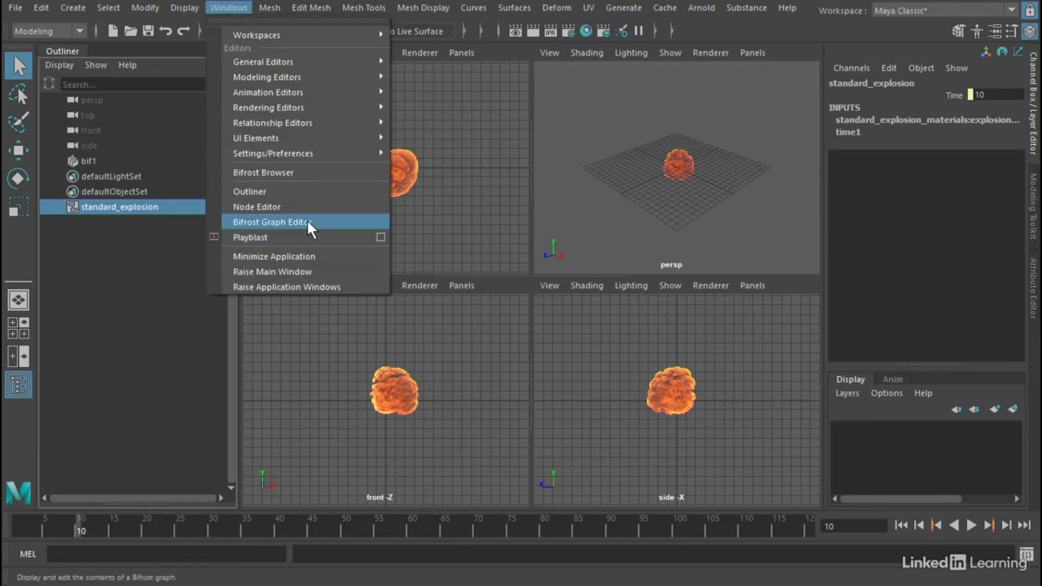
left_click(337, 230)
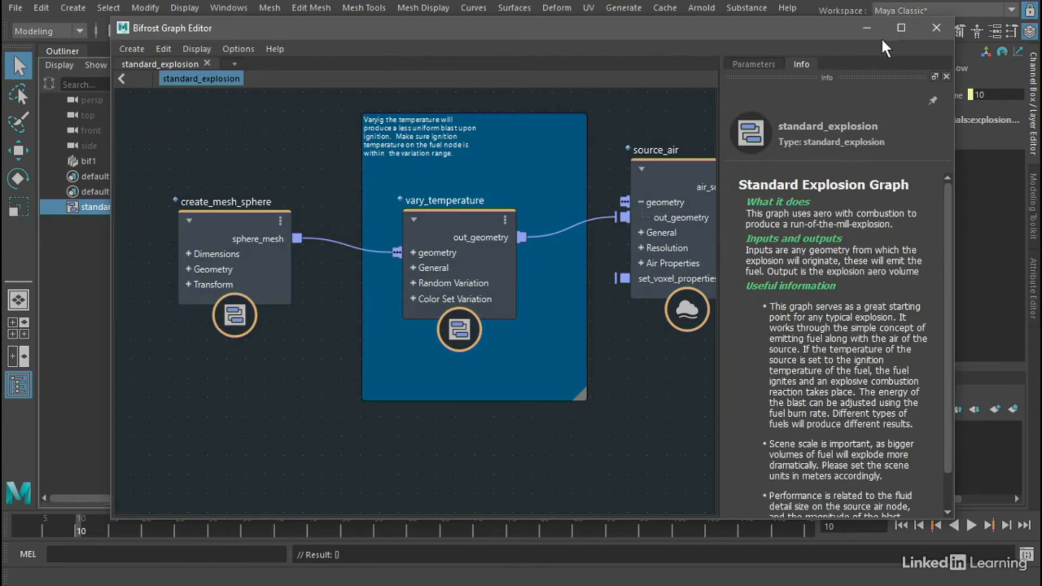
left_click(901, 27)
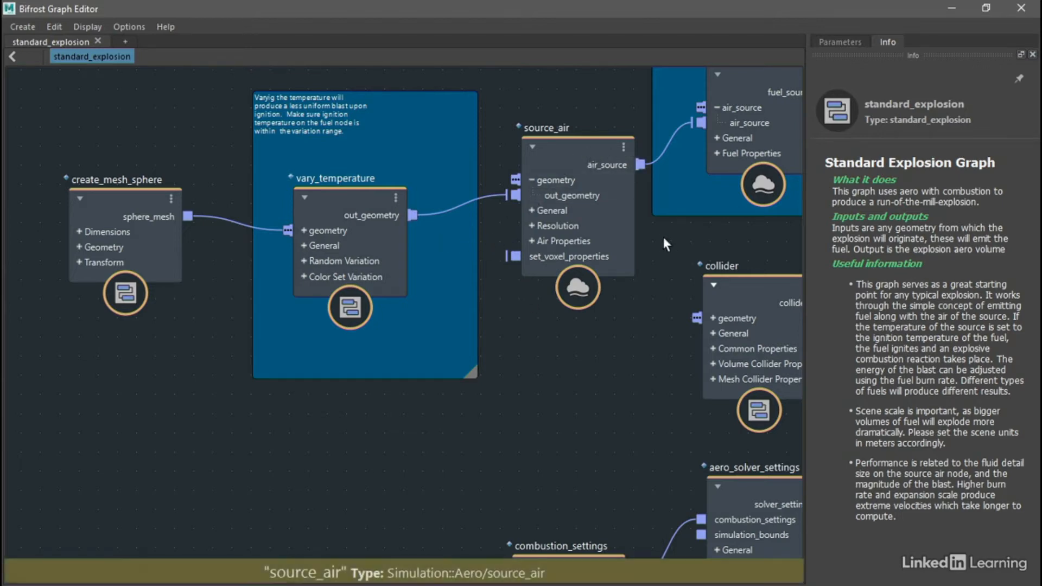
Examine the info for the source_air, source_fuel and simulate_aero nodes in the standard_explosion graph.
left_click(585, 142)
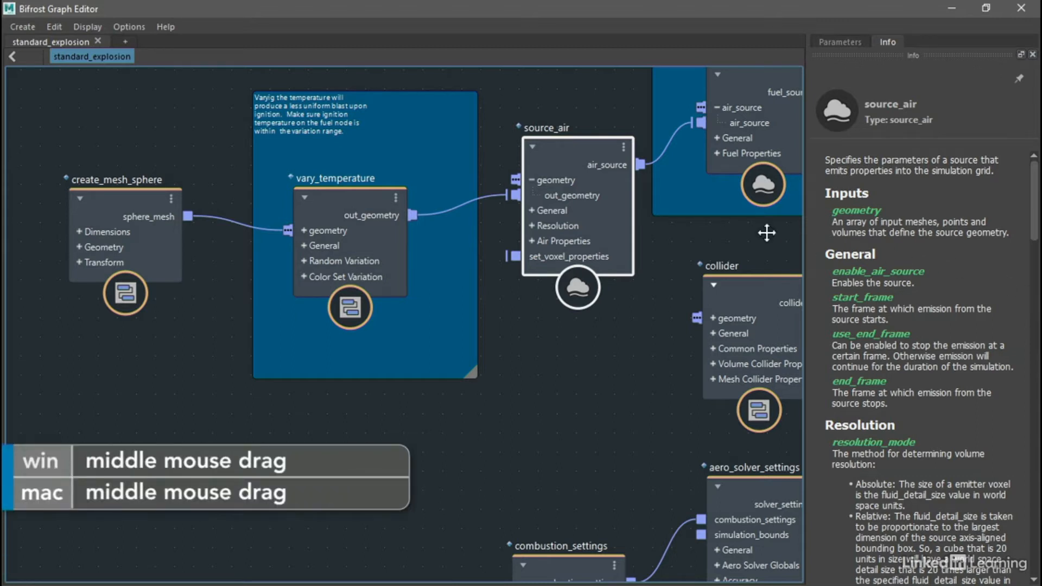
middle_click_drag(766, 233, 335, 377)
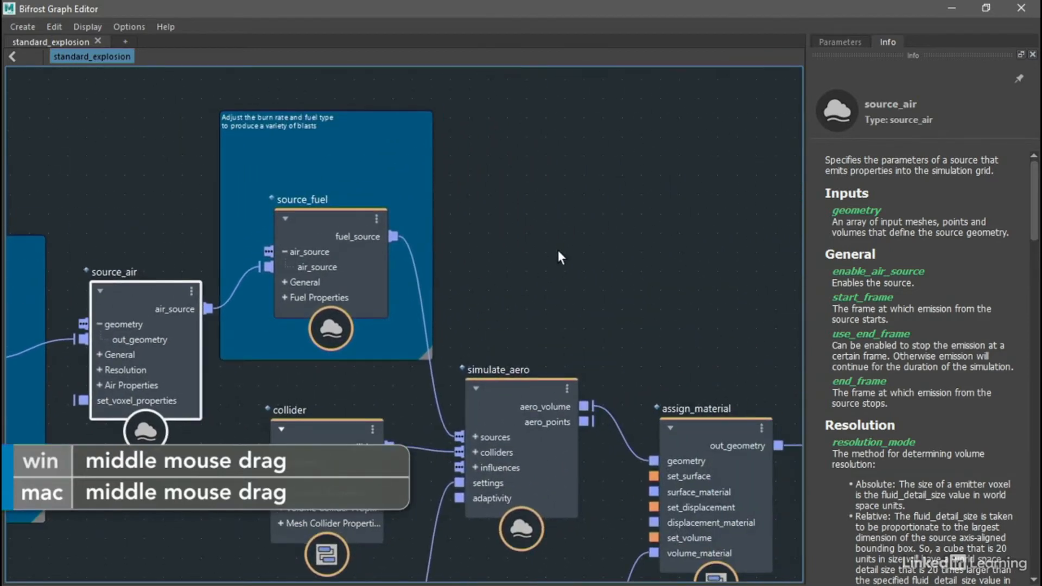
left_click(319, 216)
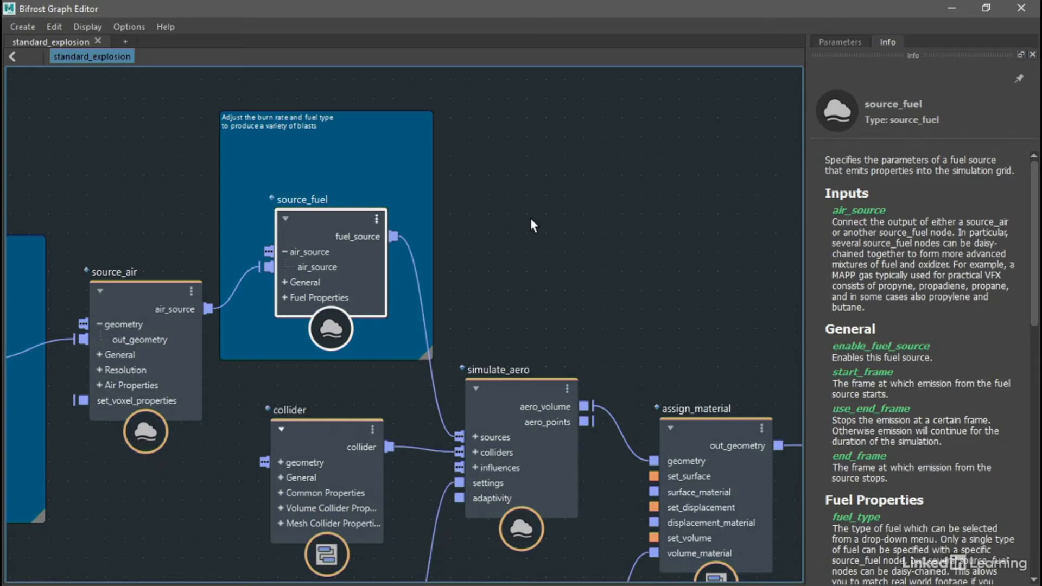
middle_click_drag(638, 296, 596, 149)
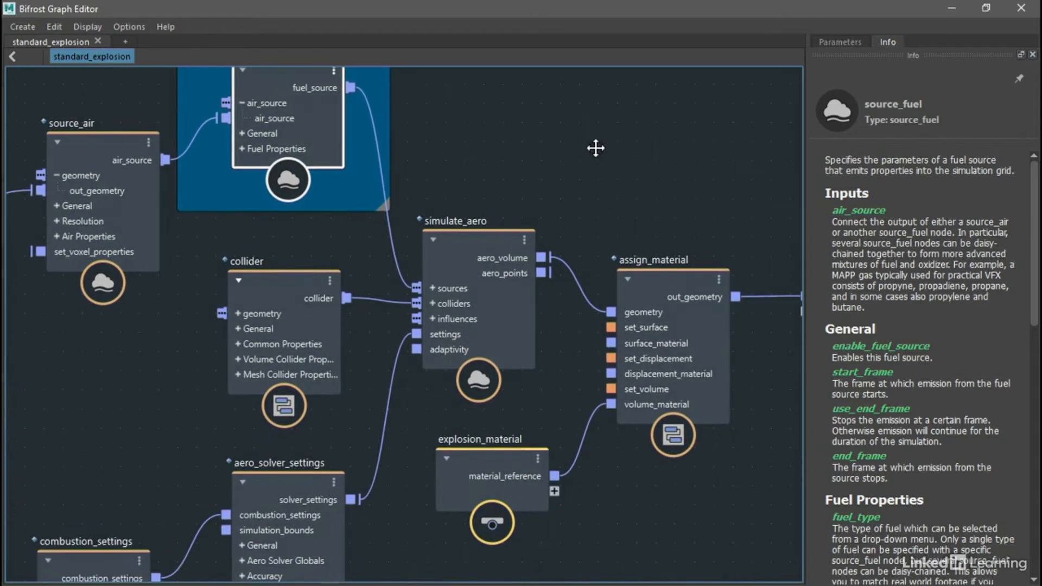
left_click(478, 245)
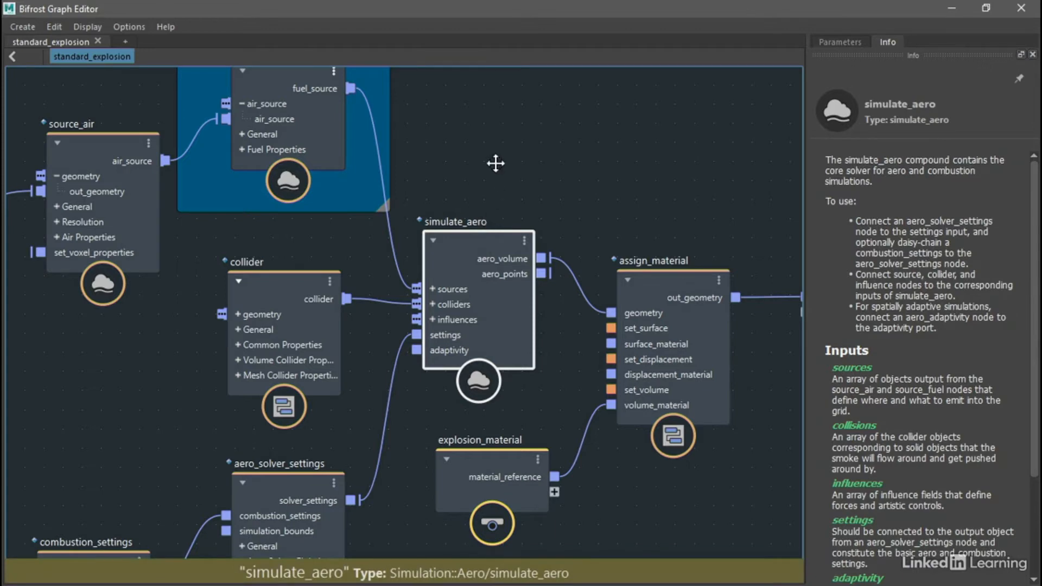
middle_click_drag(496, 163, 487, 205)
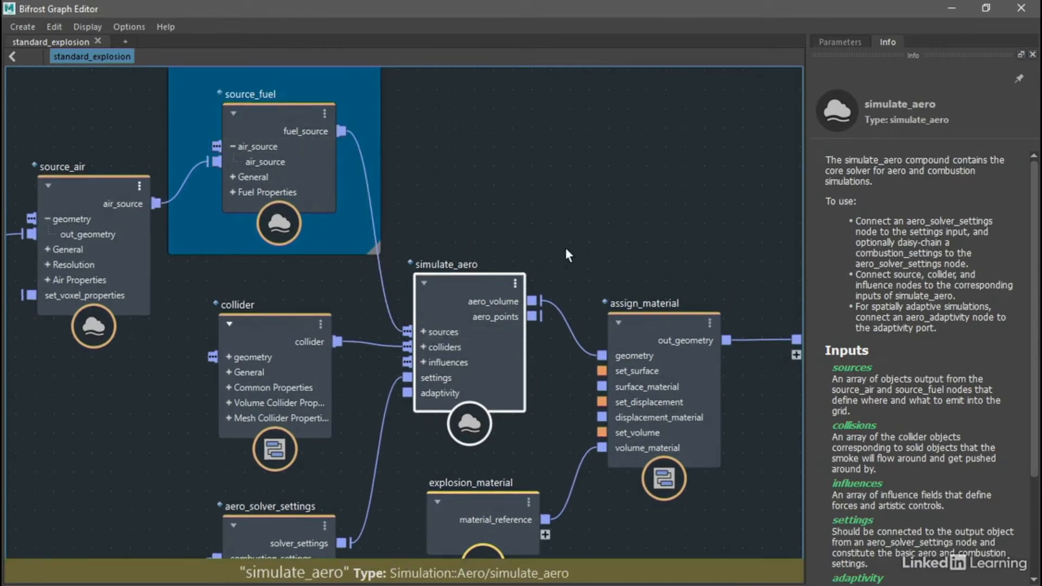
Examine the info for aero_solver_settings and collider, follow the graph to its output node, and minimize the editor.
middle_click_drag(615, 253, 614, 129)
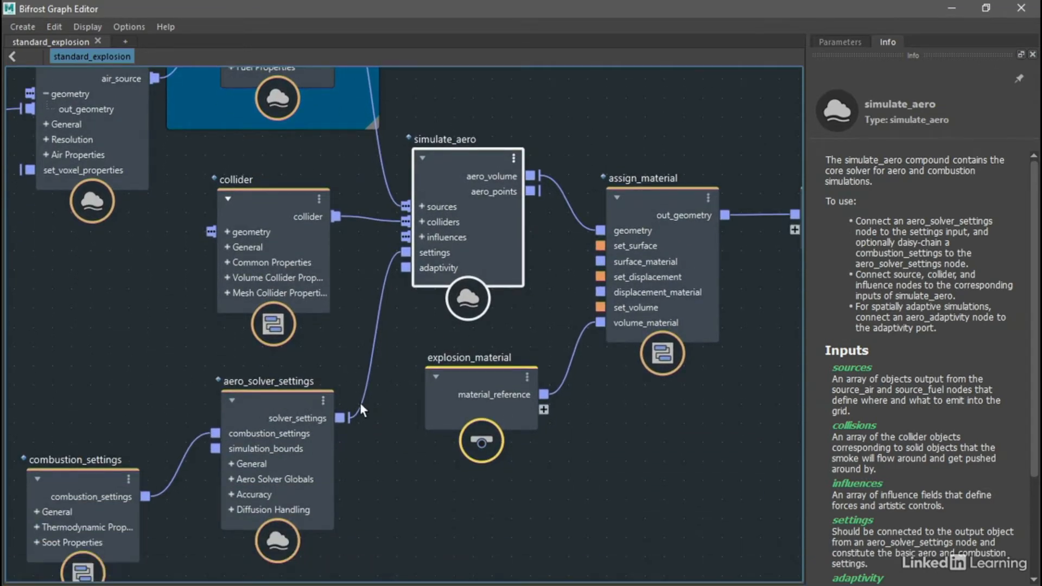
left_click(263, 394)
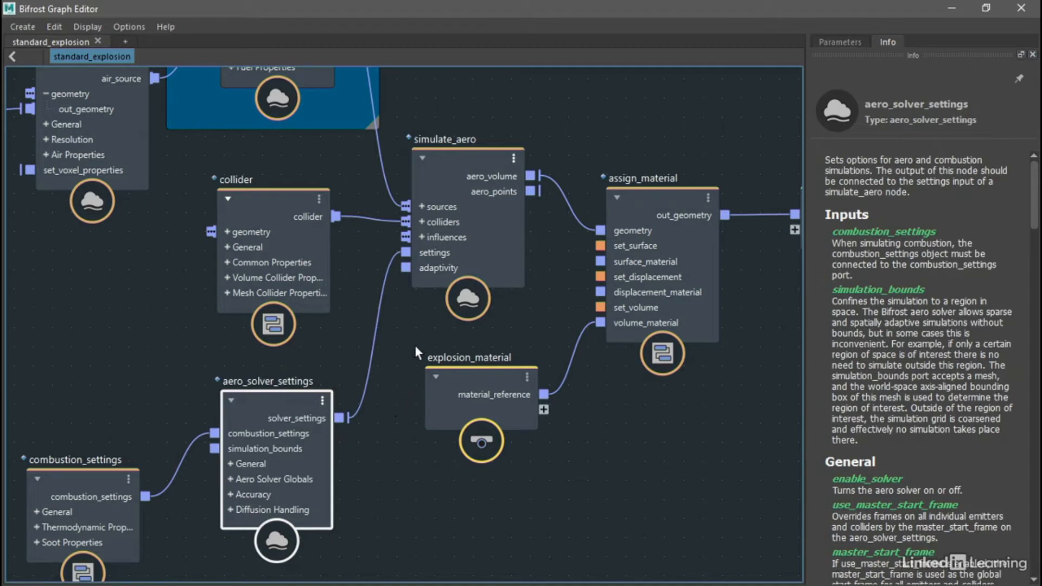
left_click(272, 197)
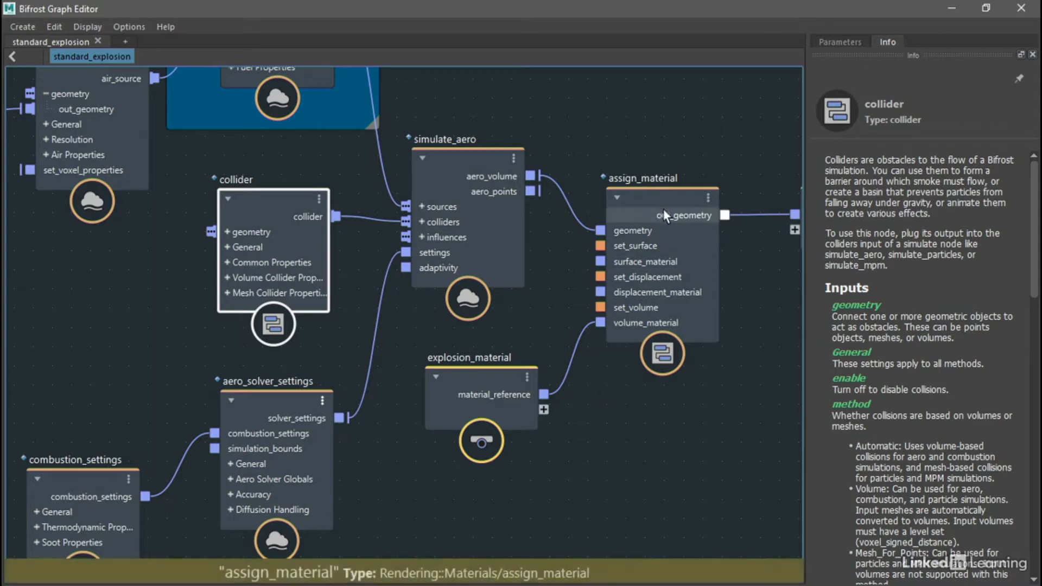
middle_click_drag(689, 274, 438, 282)
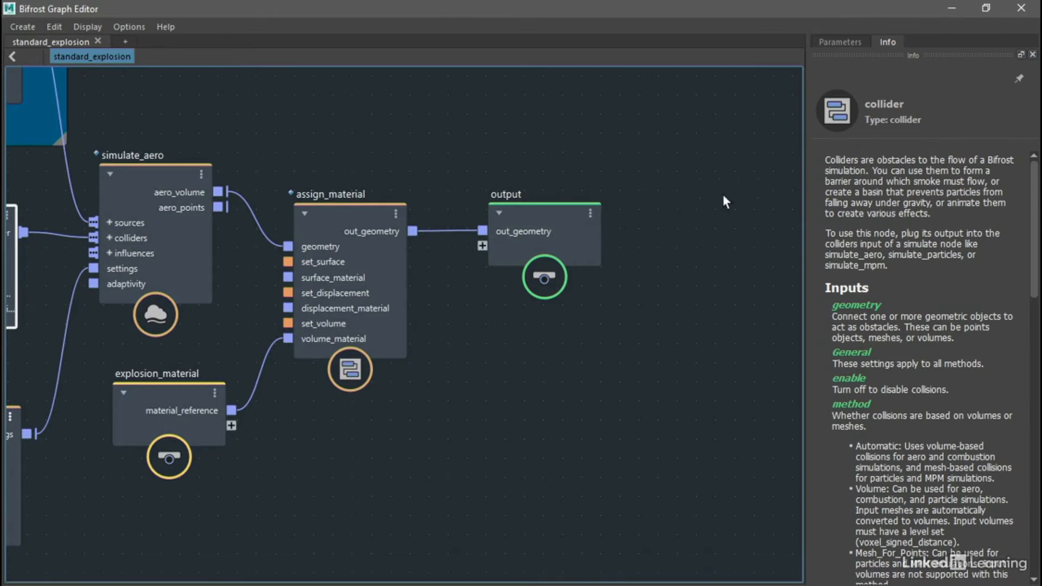
left_click(951, 8)
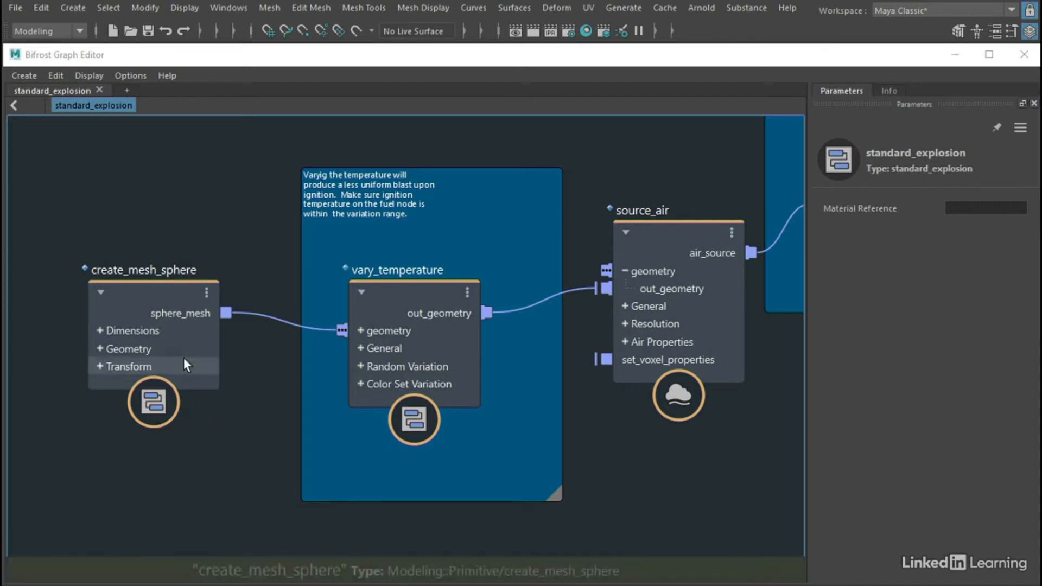
Enter the create_mesh_sphere compound and examine its internal nodes and connections up close.
double_click(154, 292)
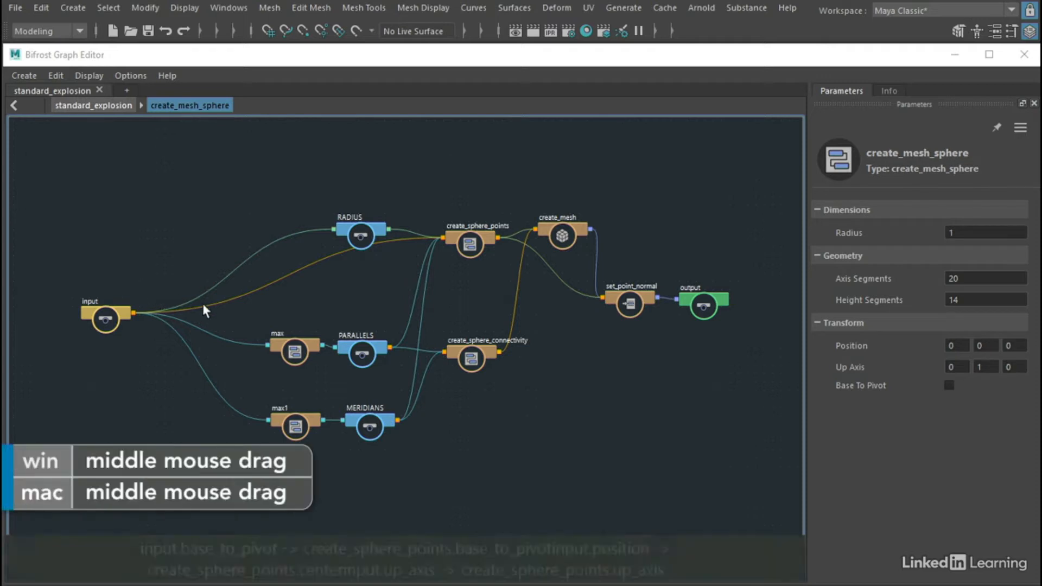
middle_click_drag(235, 314, 331, 311)
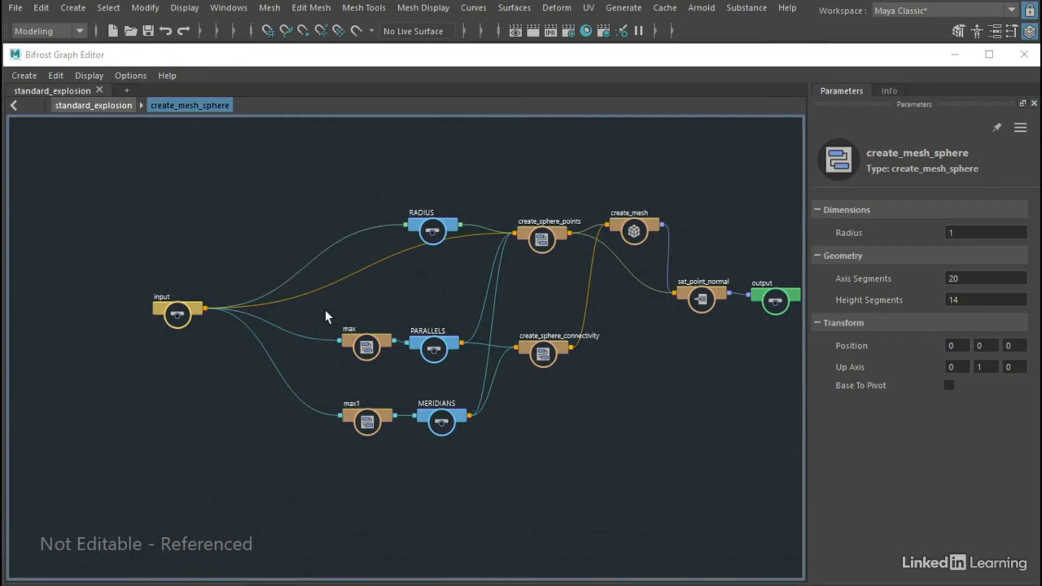
right_click_drag(325, 314, 473, 296, "alt")
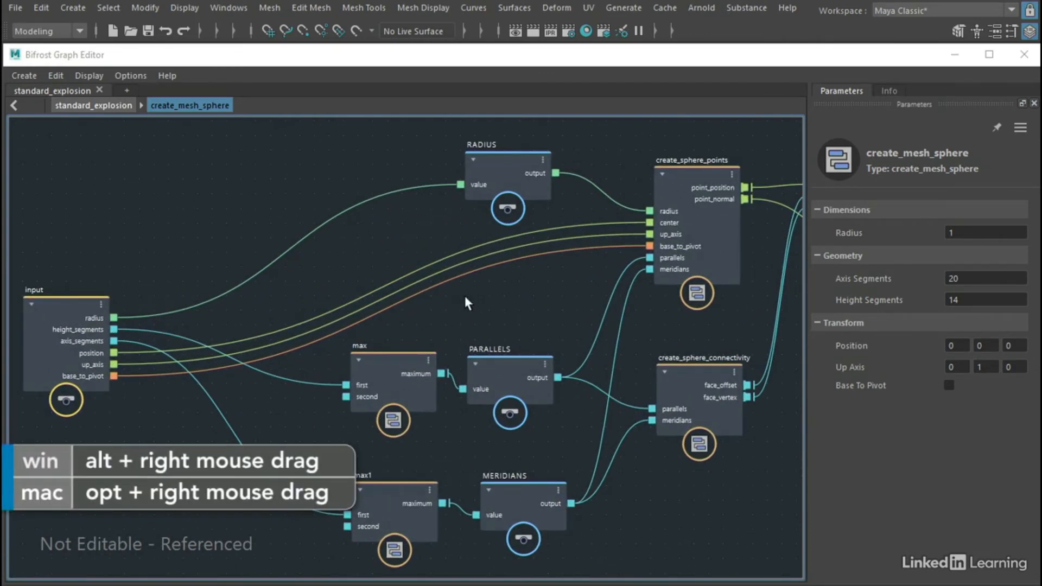
right_click_drag(401, 314, 425, 311, "alt")
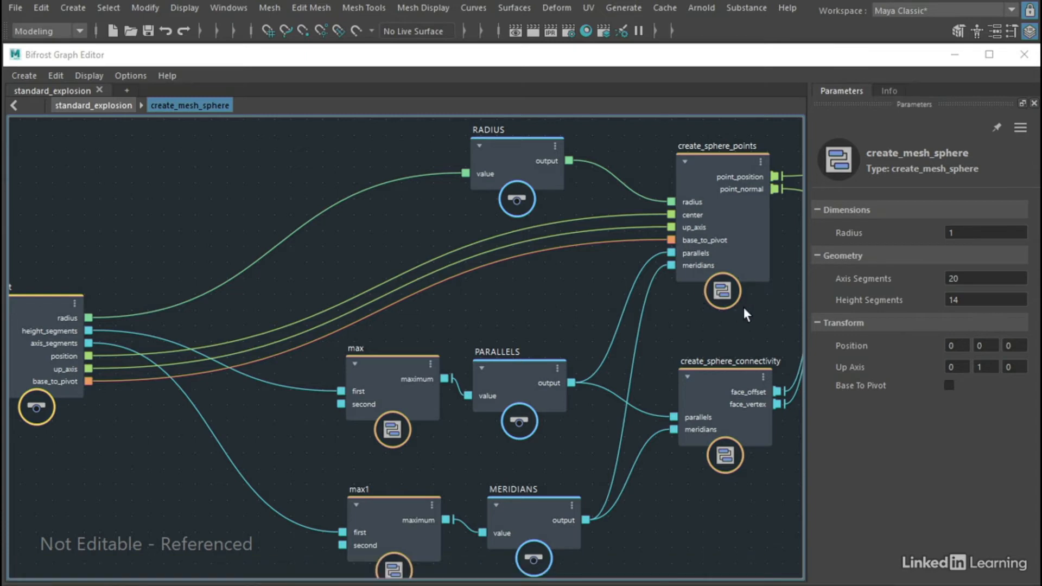
Enter the nested create_sphere_points compound and inspect its node network up close.
double_click(725, 213)
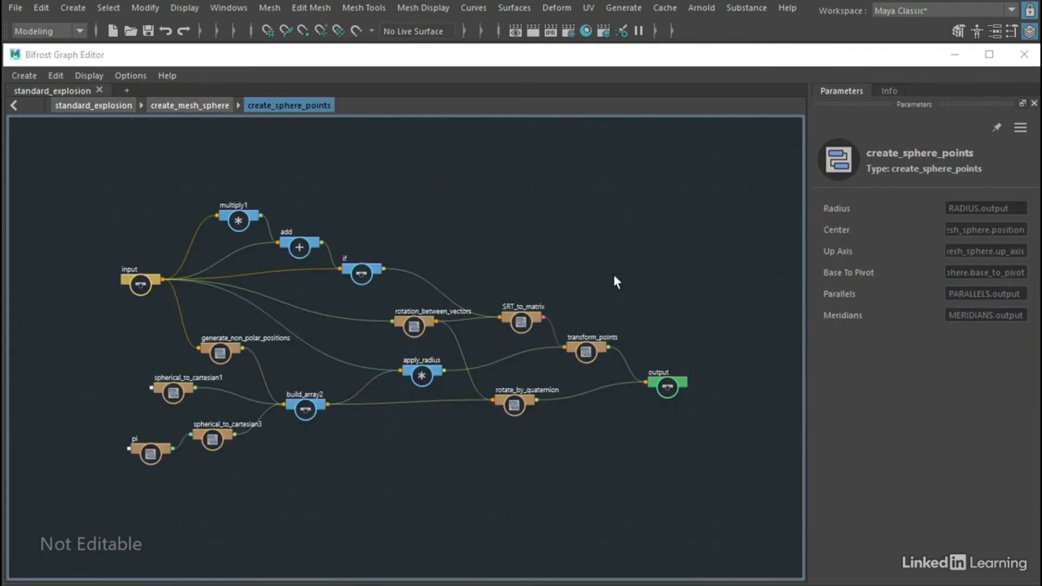
scroll(325, 366, "up", 5)
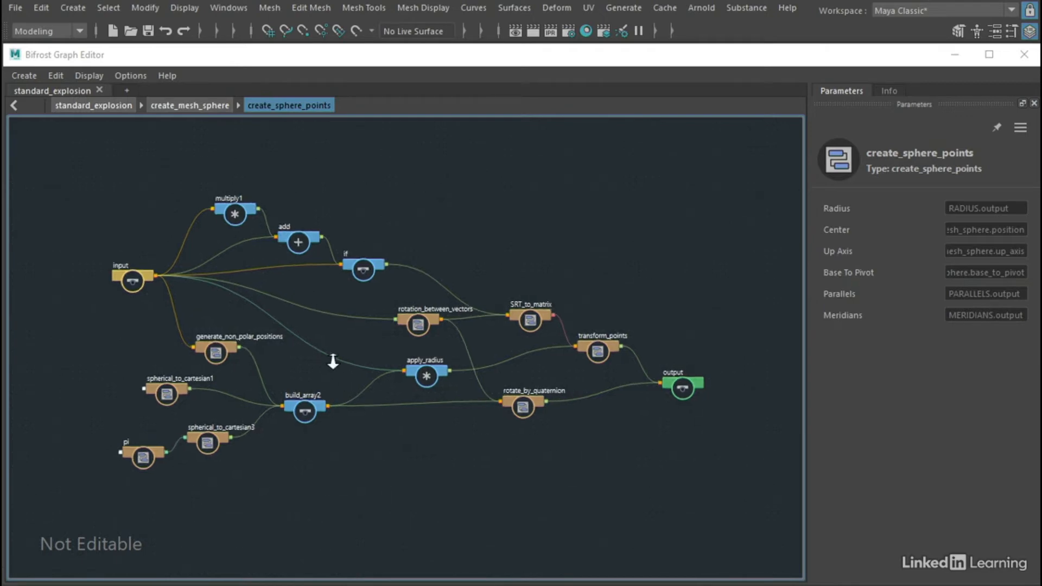
scroll(419, 344, "up", 3)
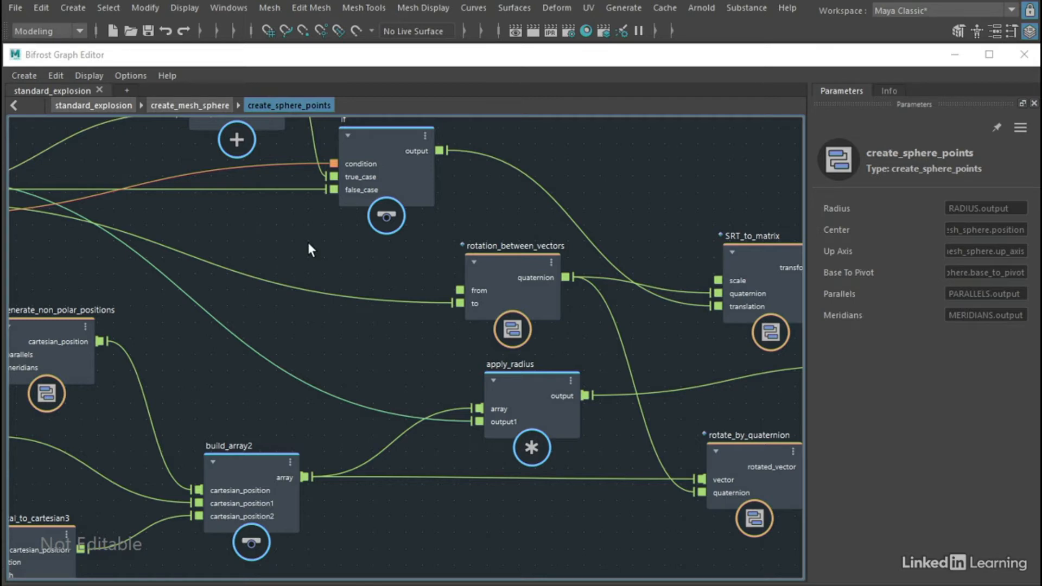
Enter and inspect the rotation_between_vectors compound, then return through create_sphere_points to the top-level standard_explosion graph.
double_click(506, 264)
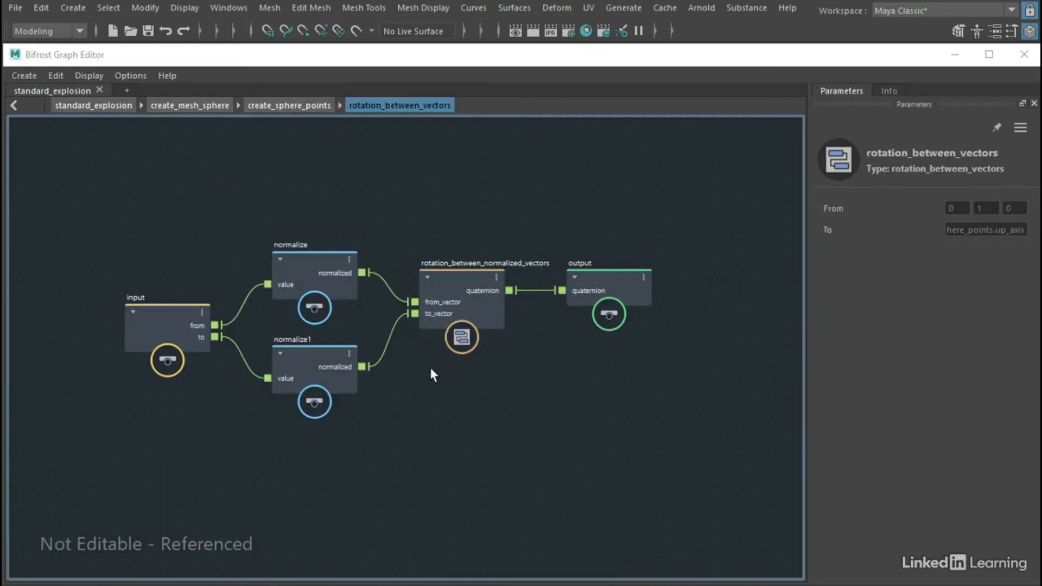
right_click_drag(404, 399, 480, 386, "alt")
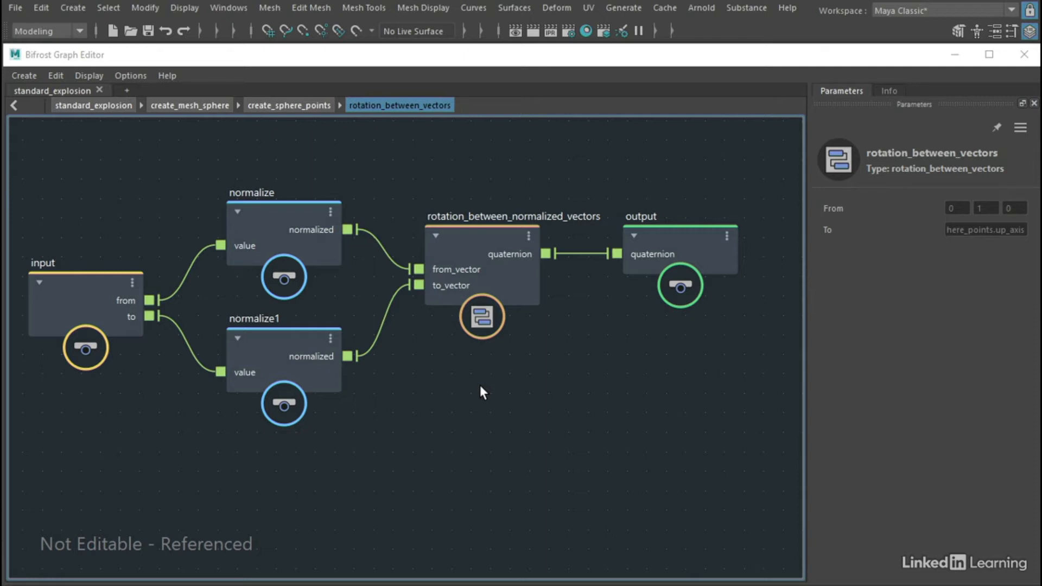
left_click(308, 107)
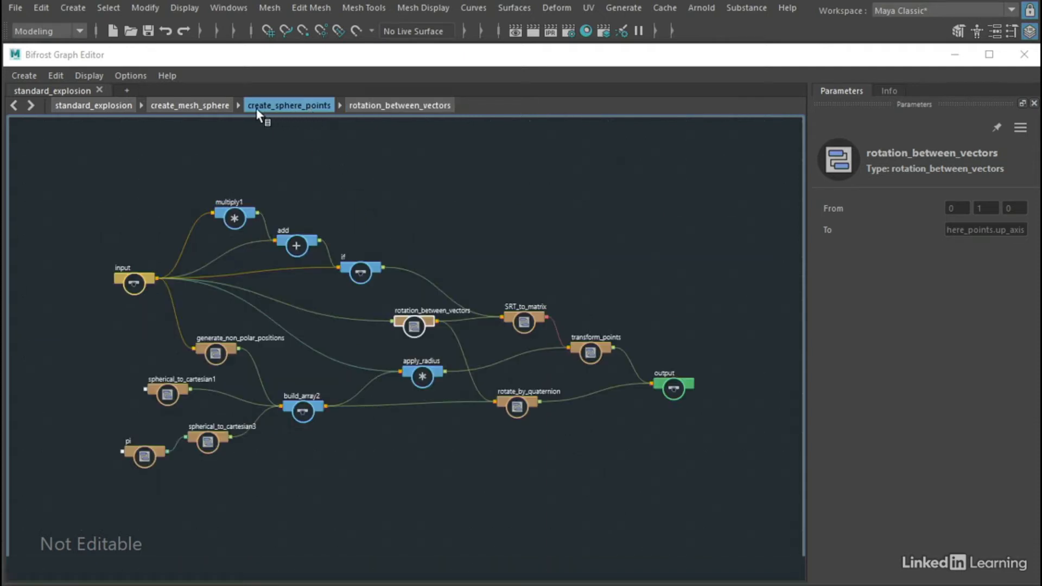
left_click(91, 107)
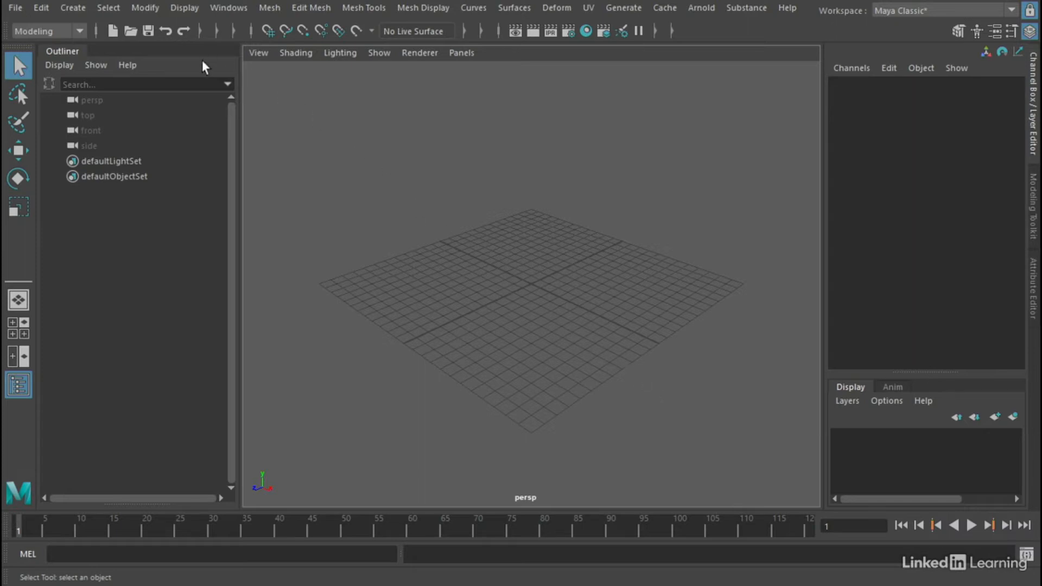
Create a polygon sphere in the new scene and create a Bifrost graph with the sphere selected.
left_click(79, 9)
mouse_move(98, 60)
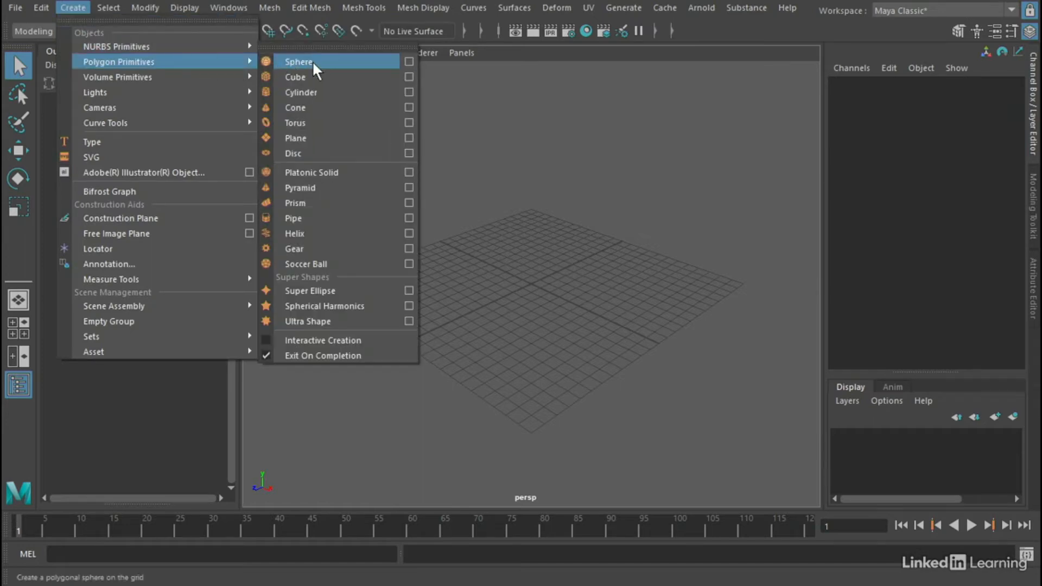
left_click(313, 63)
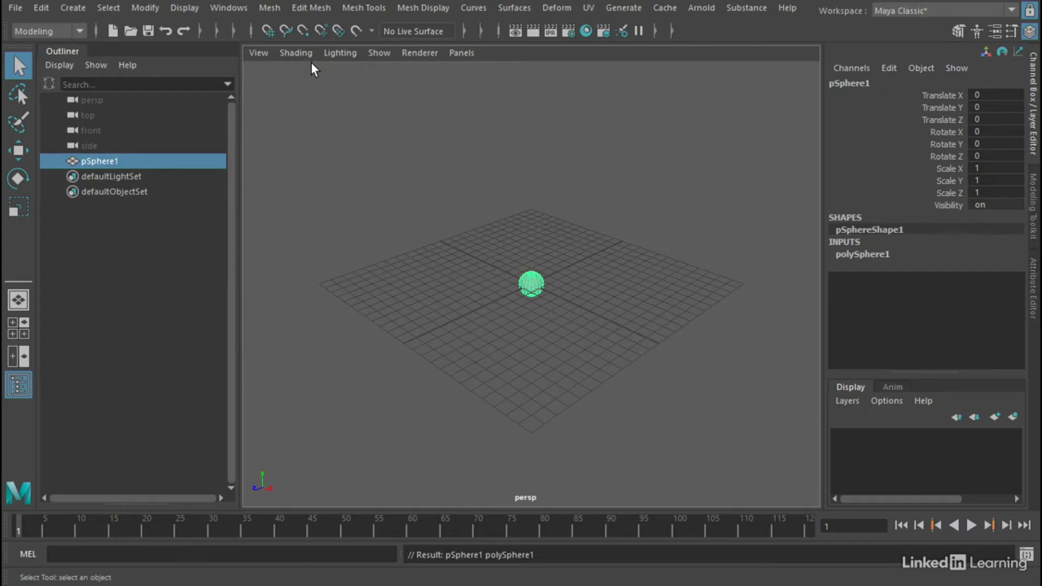
left_click(78, 8)
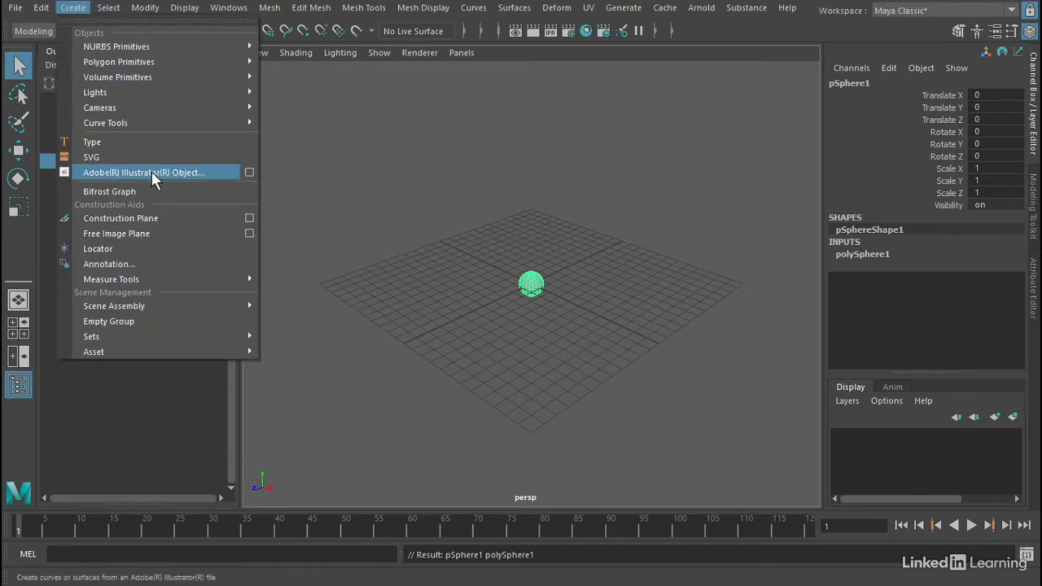
left_click(207, 190)
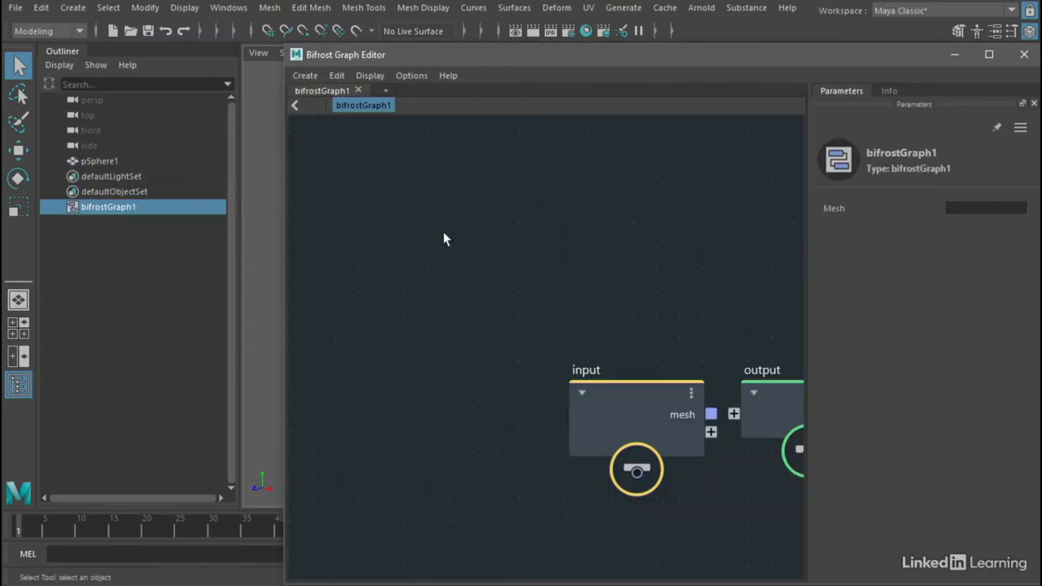
Delete the graph's automatic input node and add pSphere1 from the Outliner to the graph as a mesh input.
left_click_drag(612, 389, 480, 376)
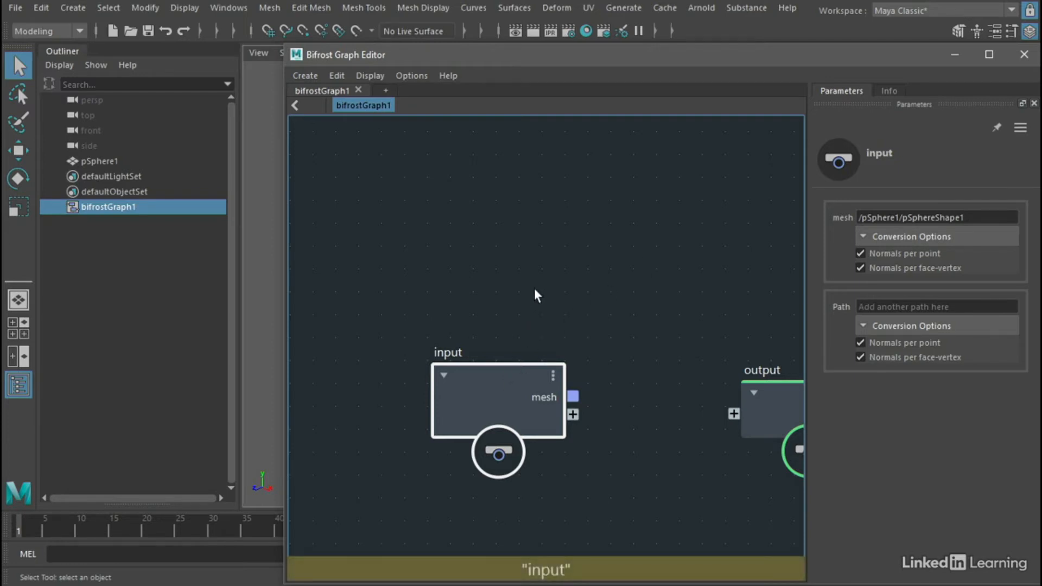
key("Delete")
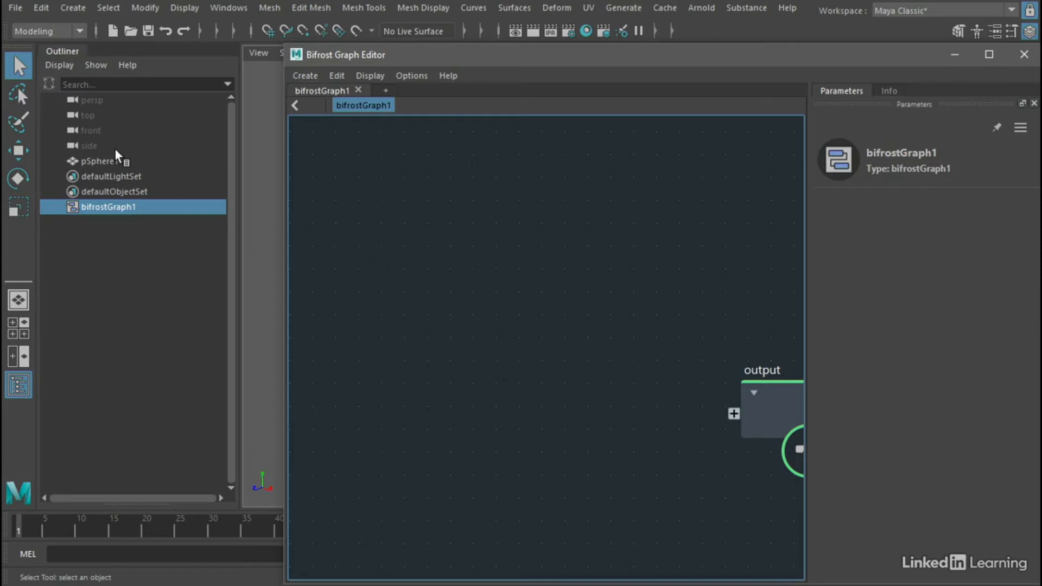
left_click(83, 161)
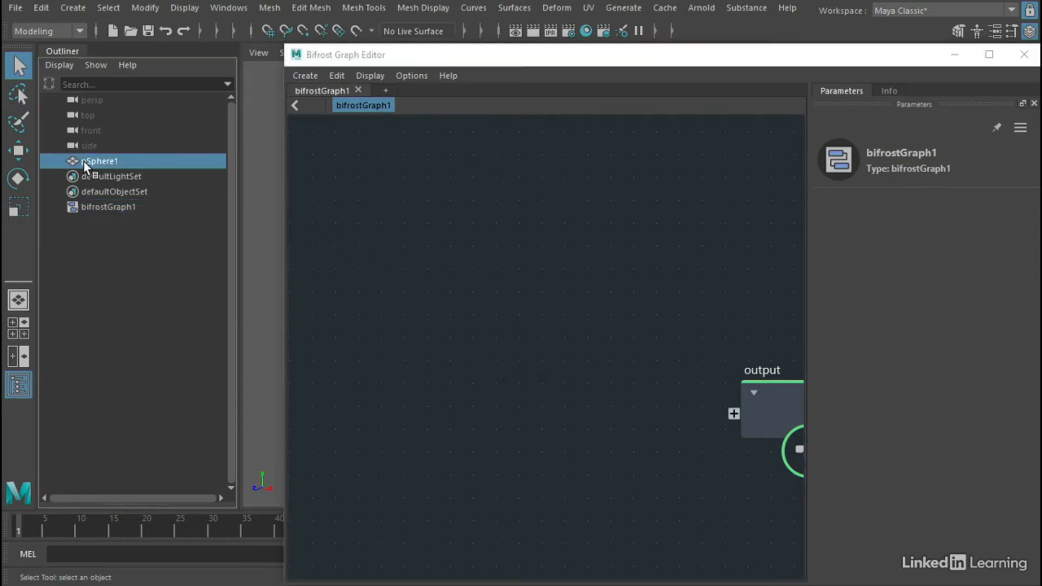
left_click_drag(83, 161, 356, 247)
left_click_drag(459, 273, 460, 273)
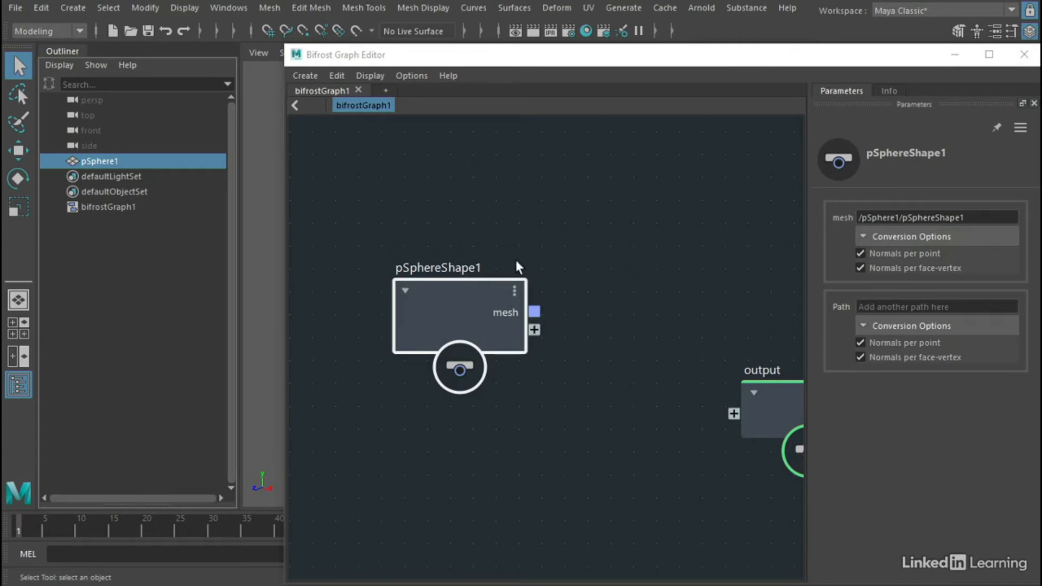
Move the output node closer to pSphereShape1 and connect the sphere's mesh port to the output node.
left_click_drag(777, 393, 706, 313)
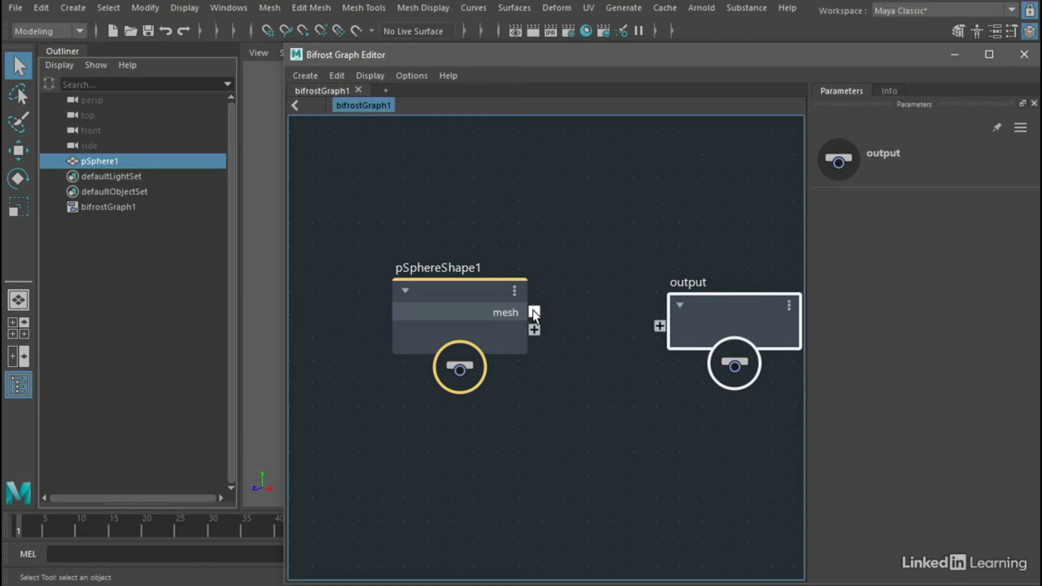
left_click_drag(597, 320, 660, 326)
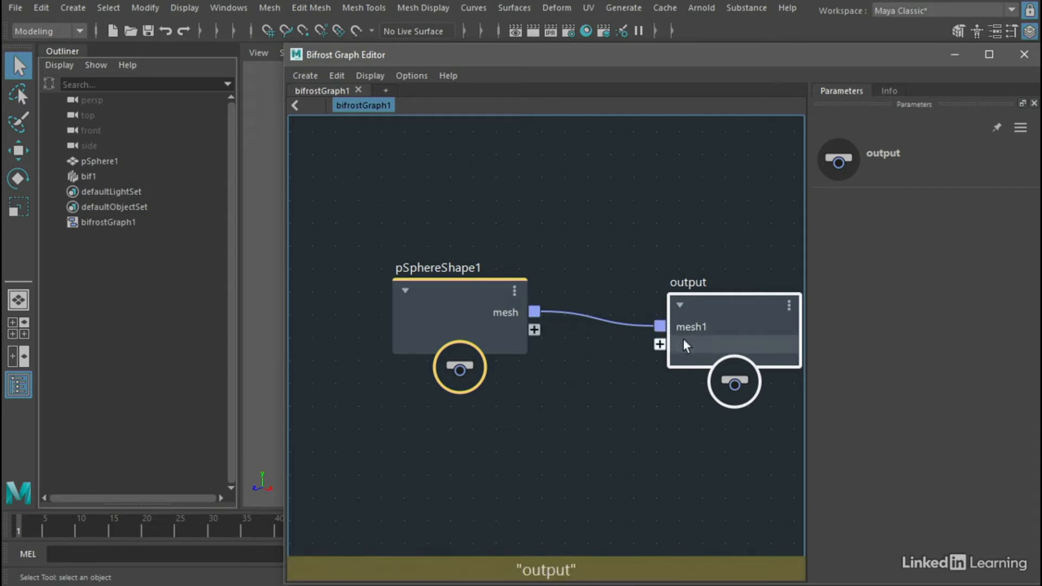
mouse_move(660, 328)
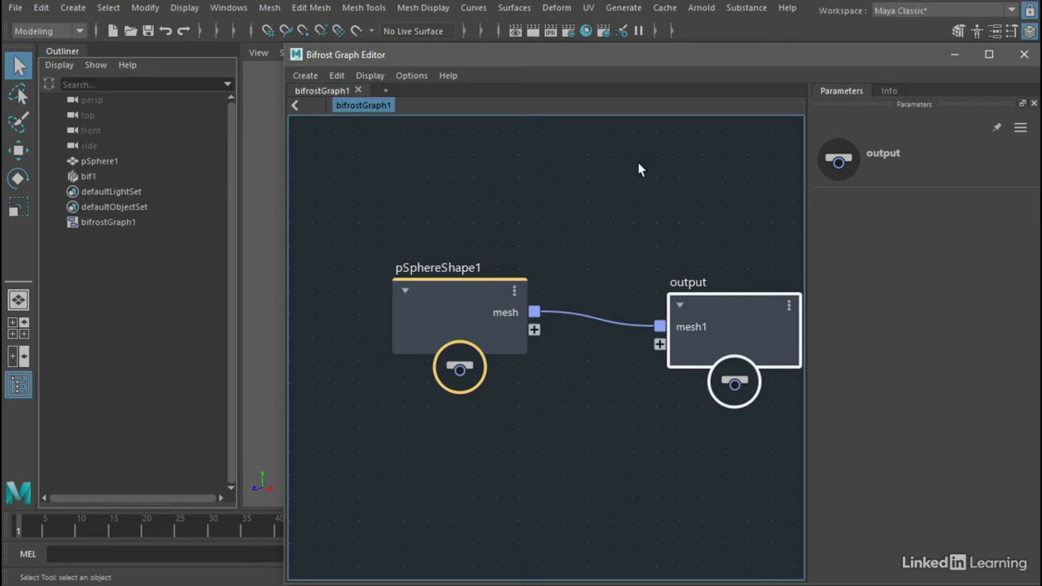
Go to the main Maya viewport and move the bif1 object about 4.5 units along X from the original sphere.
left_click(955, 57)
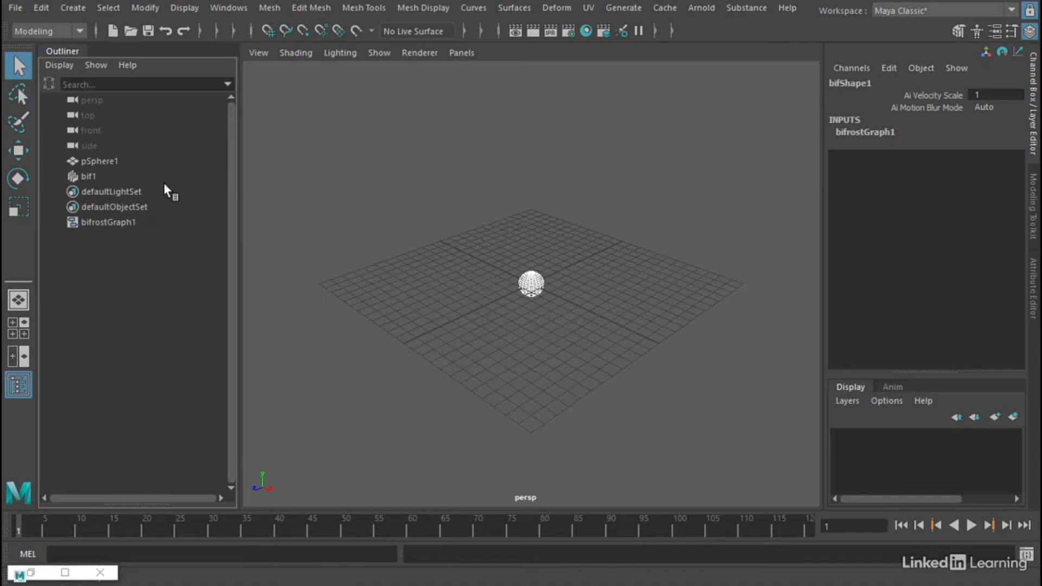
left_click(89, 176)
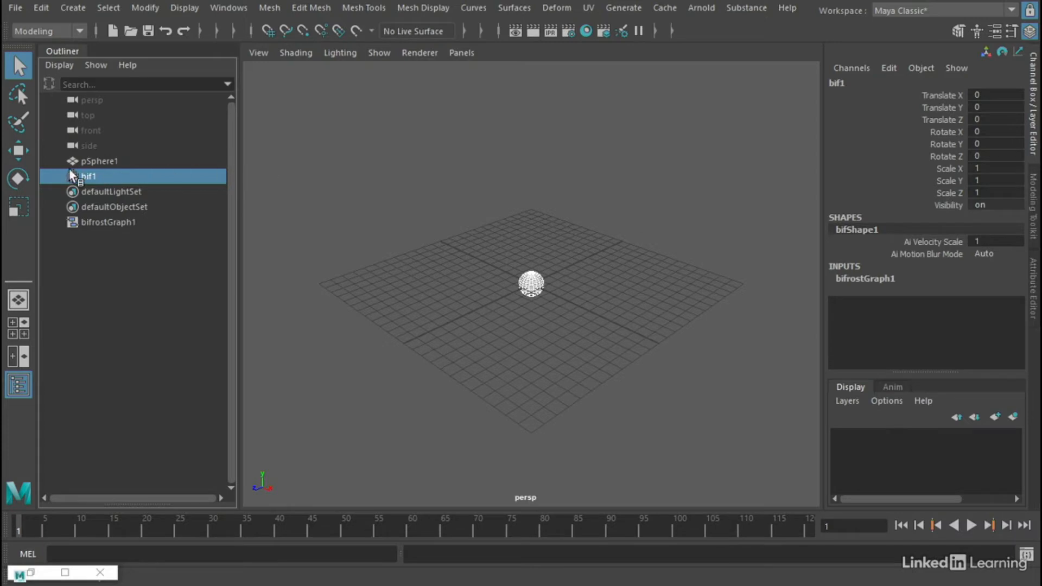
left_click(18, 150)
left_click_drag(574, 301, 623, 327)
left_click(663, 204)
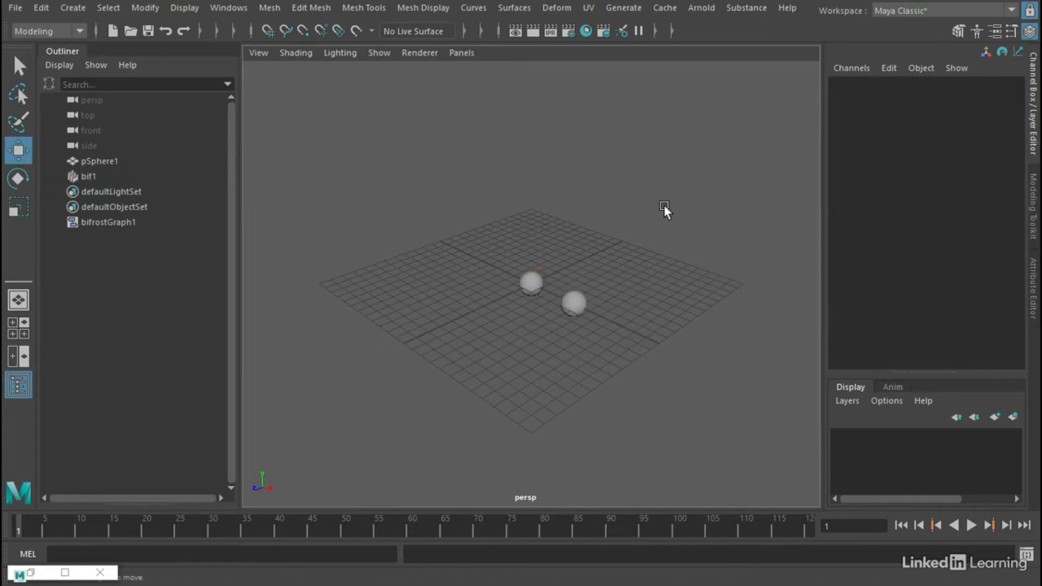
Select each sphere in turn to compare pSphere1 with bif1, and set bif1's Translate X to 0.
left_click(526, 282)
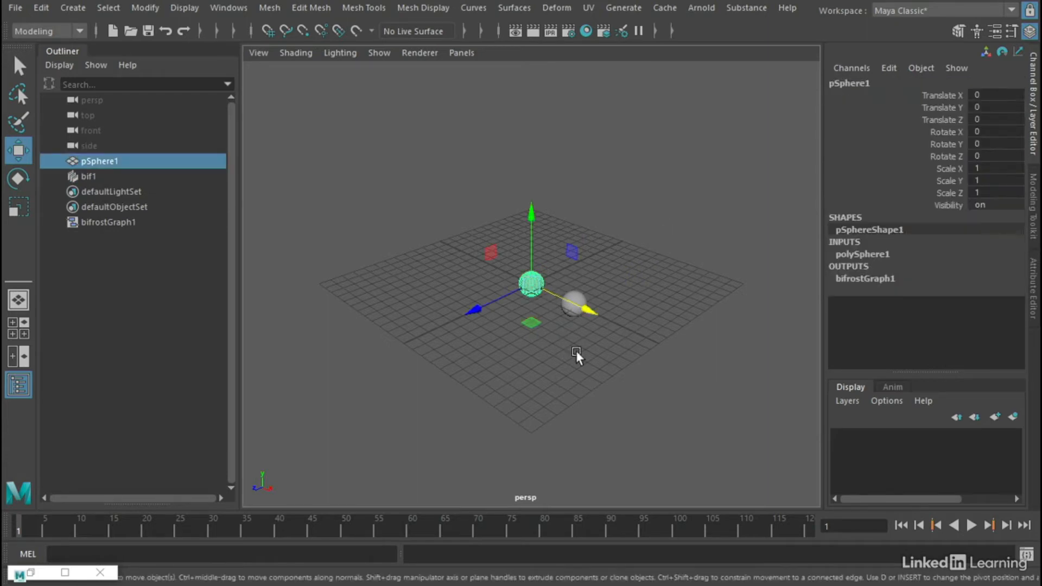
left_click(589, 363)
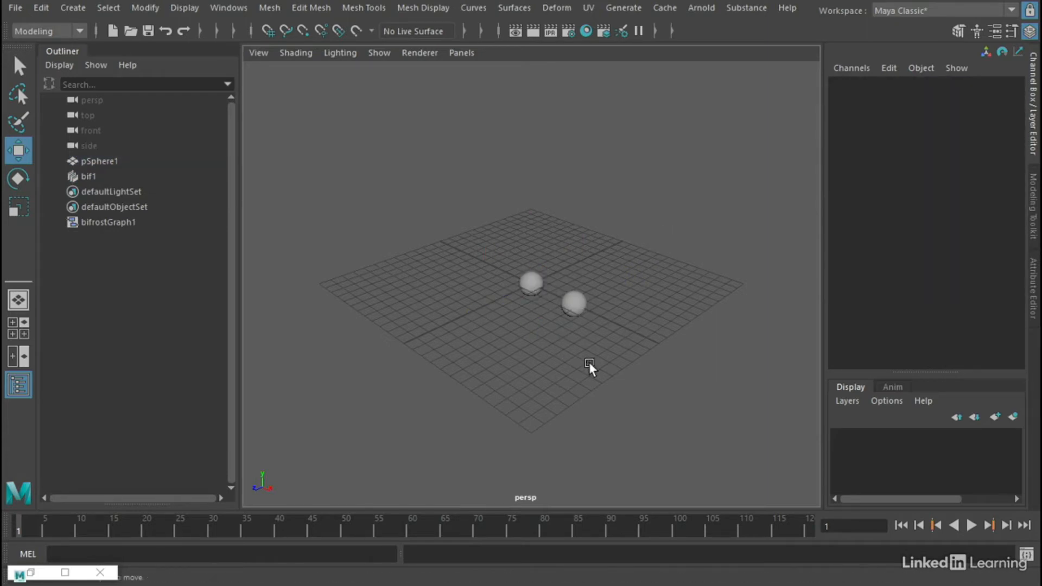
left_click(575, 309)
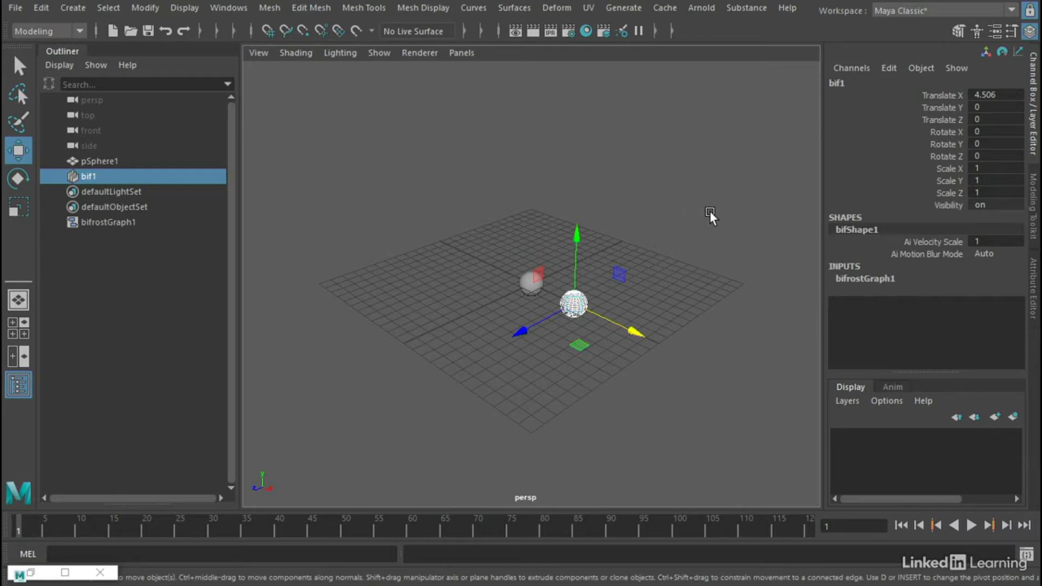
left_click(999, 96)
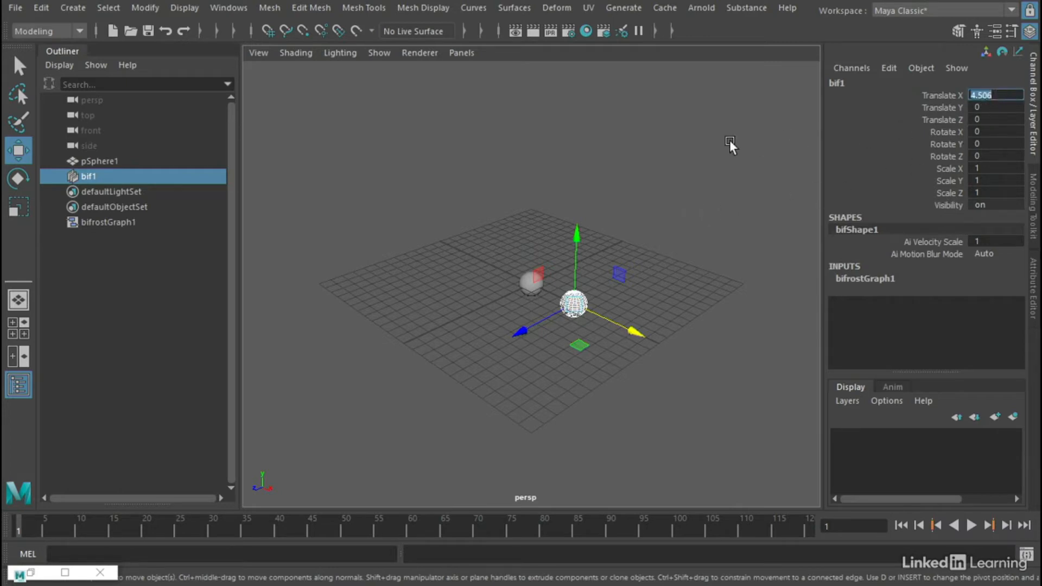
type("0")
key("Return")
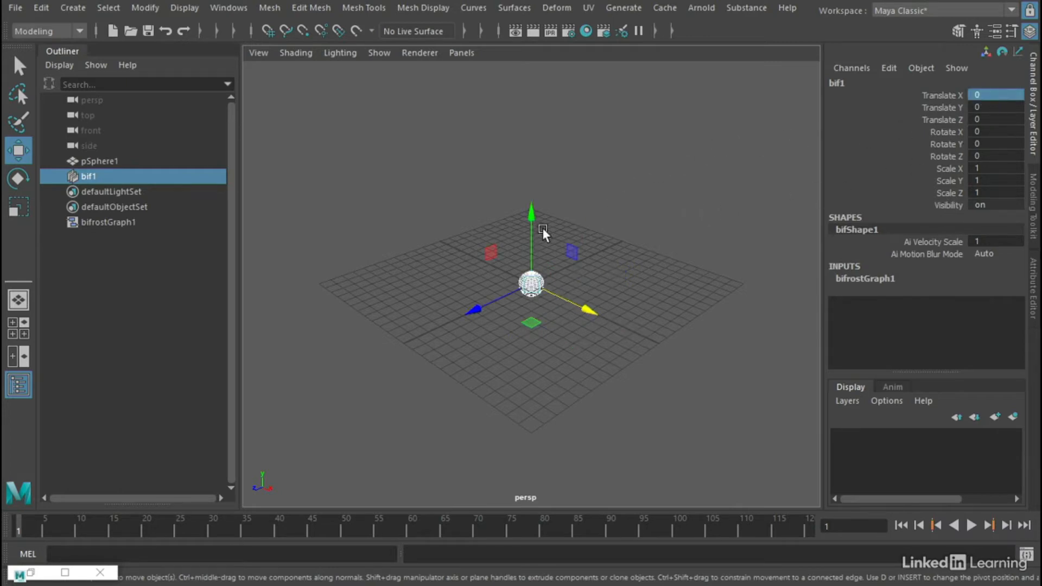
Cut the mesh connection in the Bifrost graph, add a basic_aero_graph compound between the two nodes, and move pSphereShape1 clear of it.
left_click(24, 574)
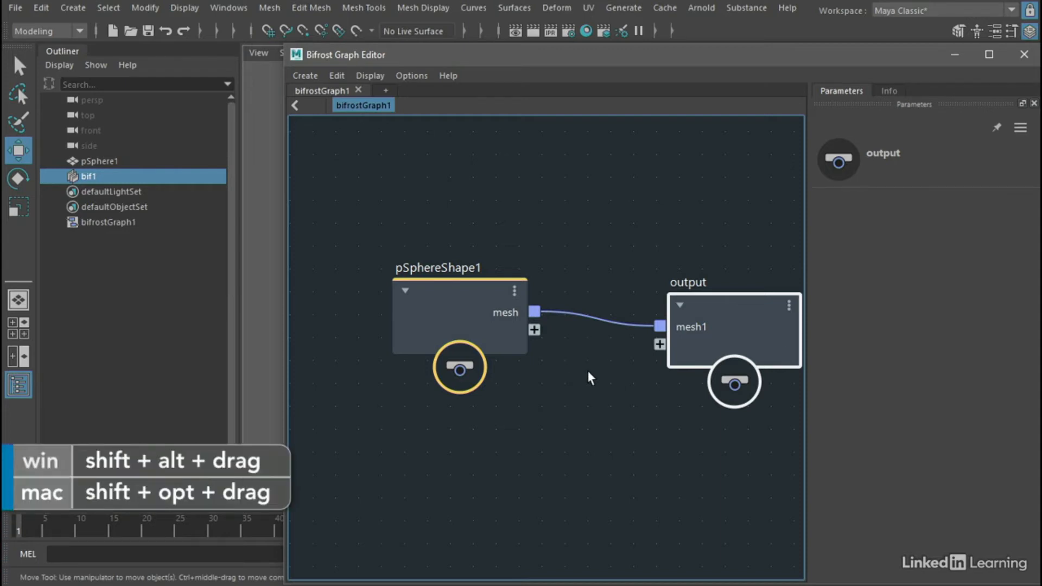
left_click_drag(617, 264, 565, 424, "alt+shift")
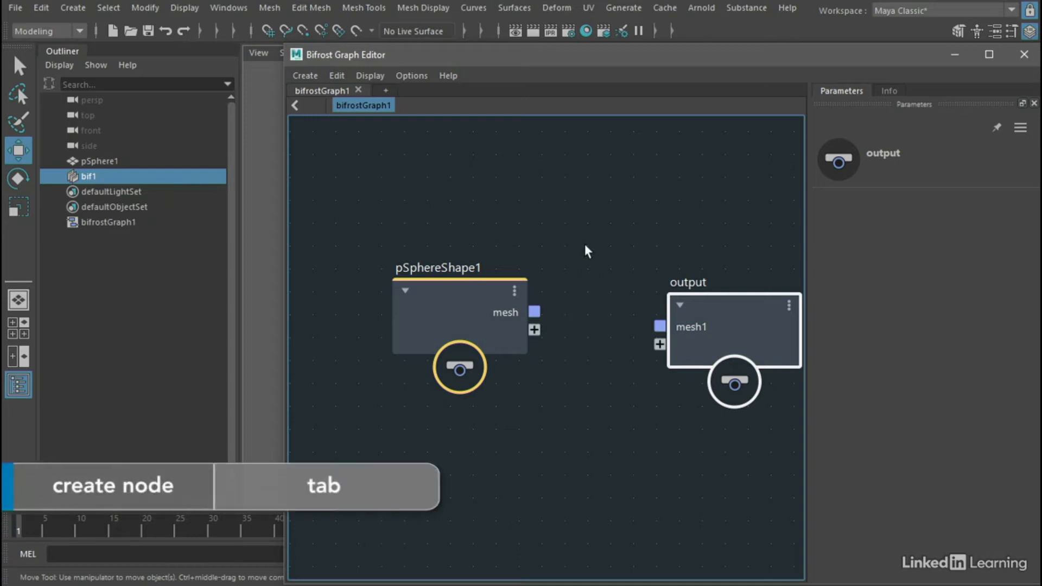
key("Tab")
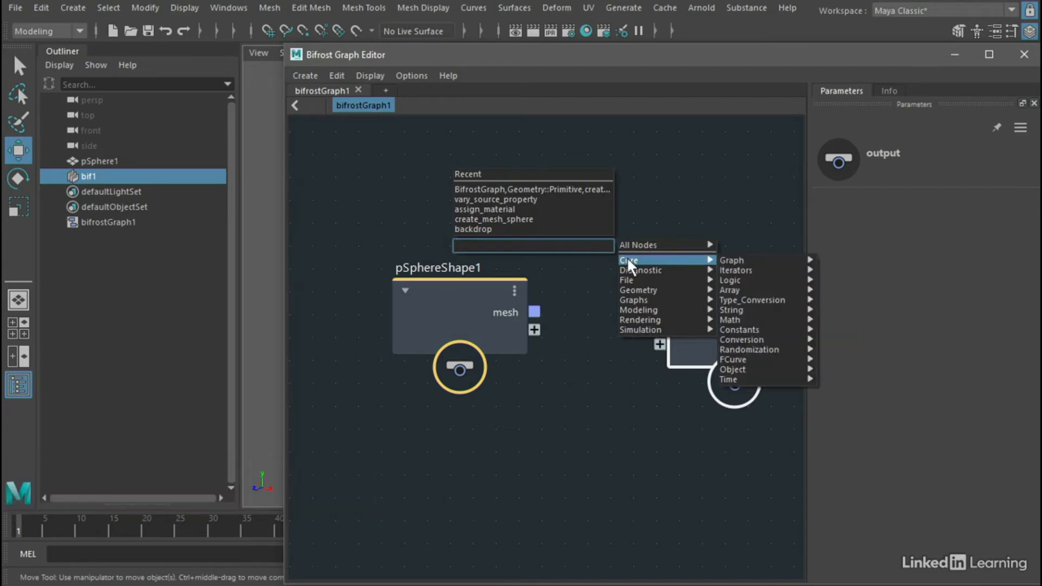
mouse_move(642, 275)
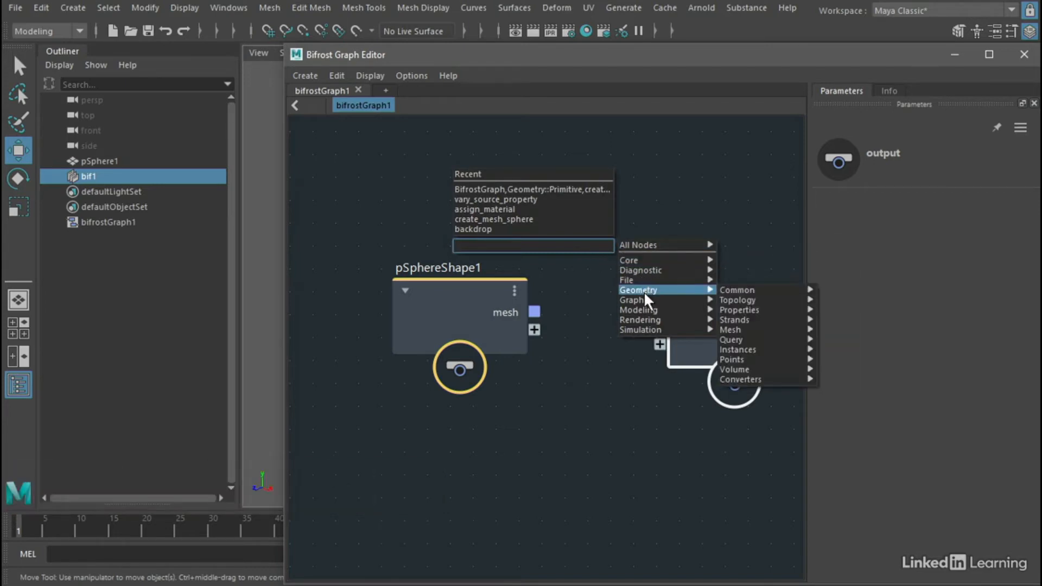
mouse_move(646, 304)
type("bas")
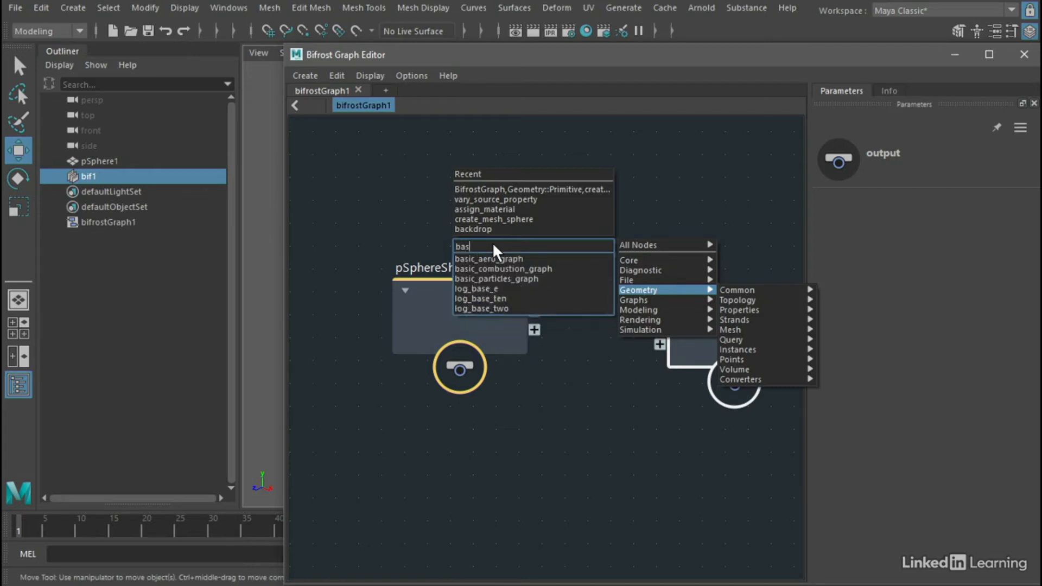
left_click(553, 260)
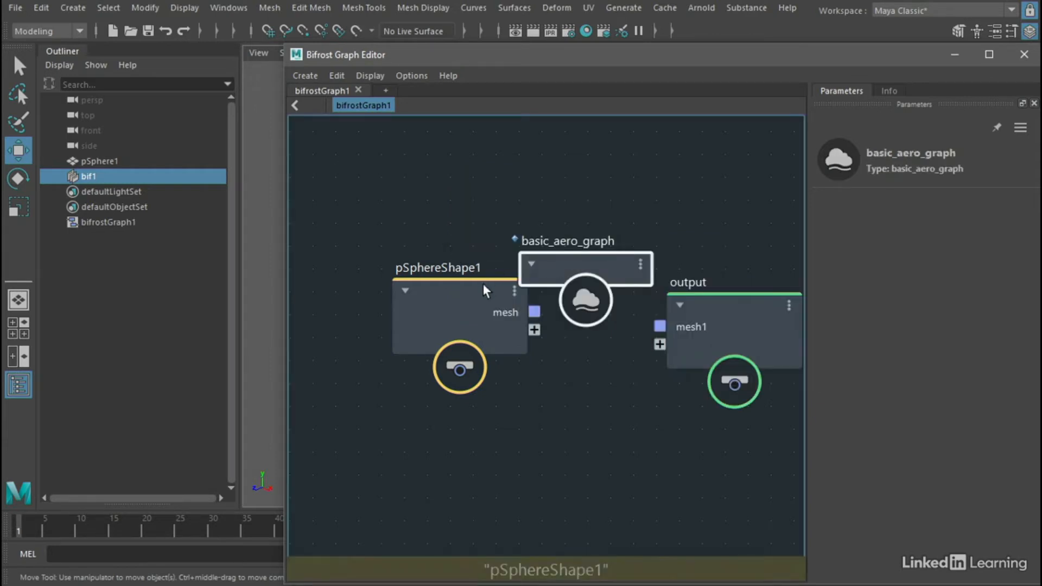
left_click_drag(486, 291, 417, 292)
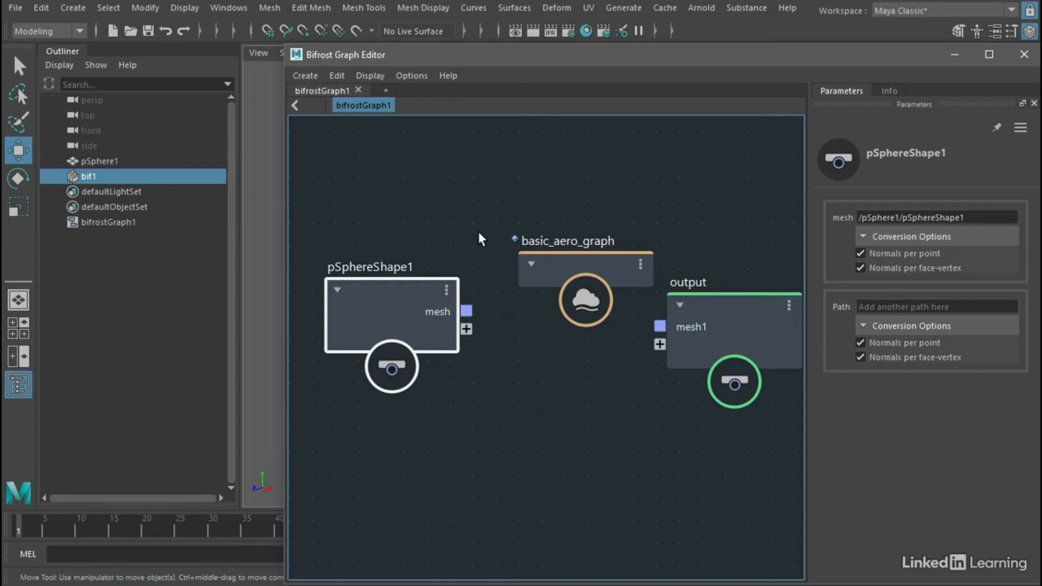
Enter the basic_aero_graph compound, maximize the graph editor, auto-layout the nodes for inspection, and return to bifrostGraph1.
double_click(569, 270)
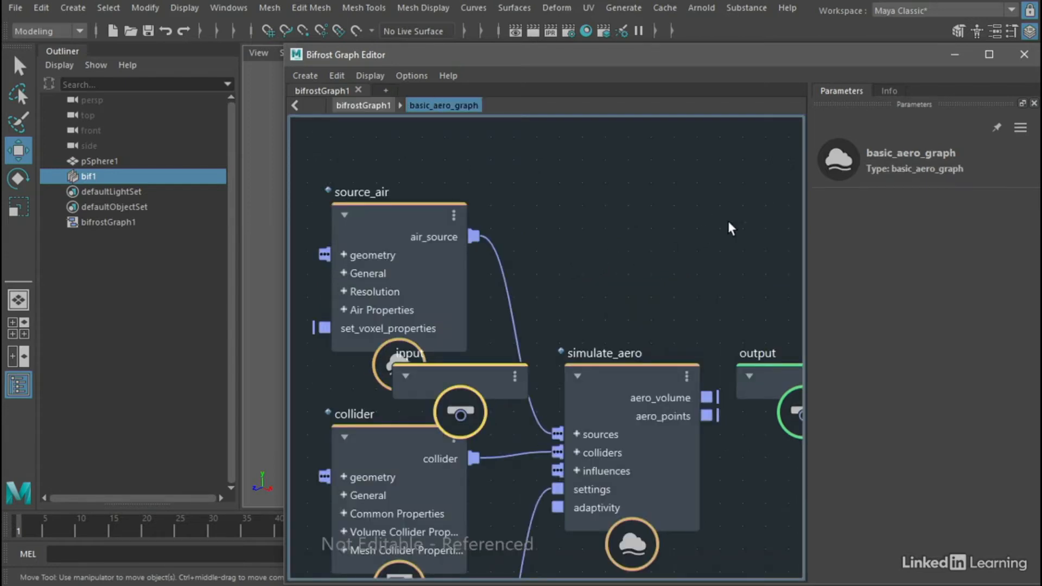
left_click(985, 57)
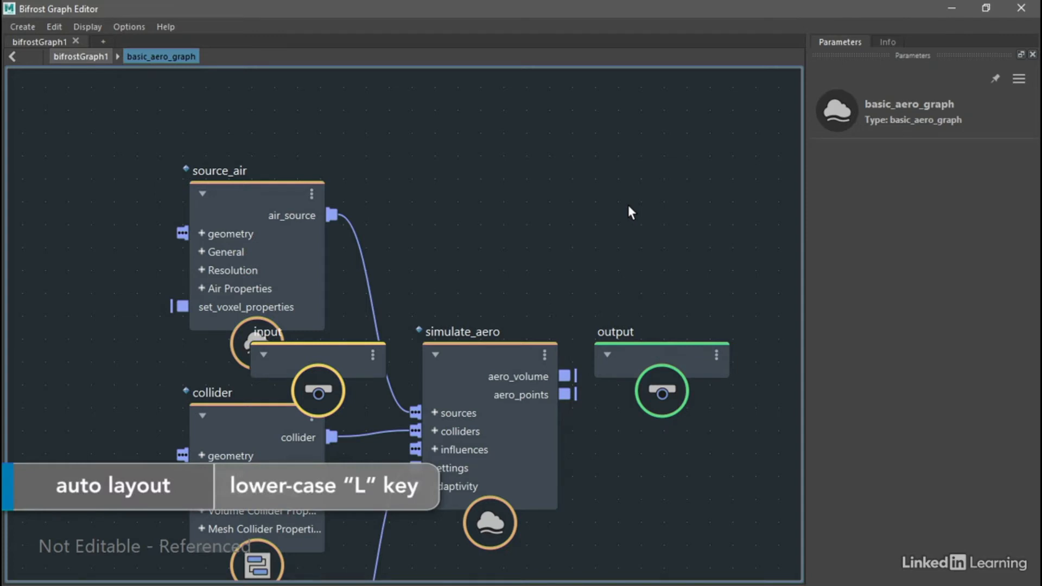
key("l")
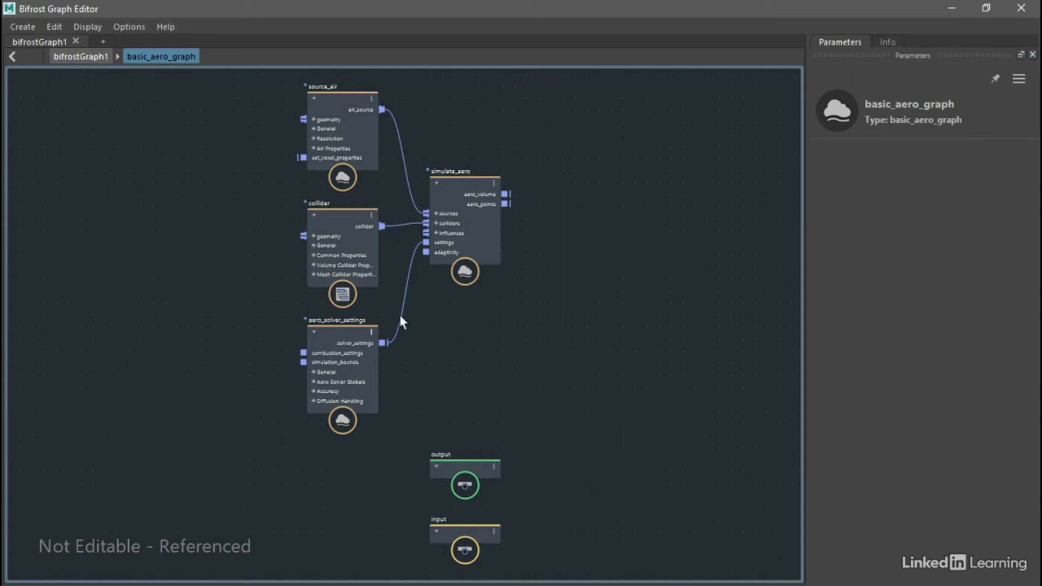
left_click(80, 57)
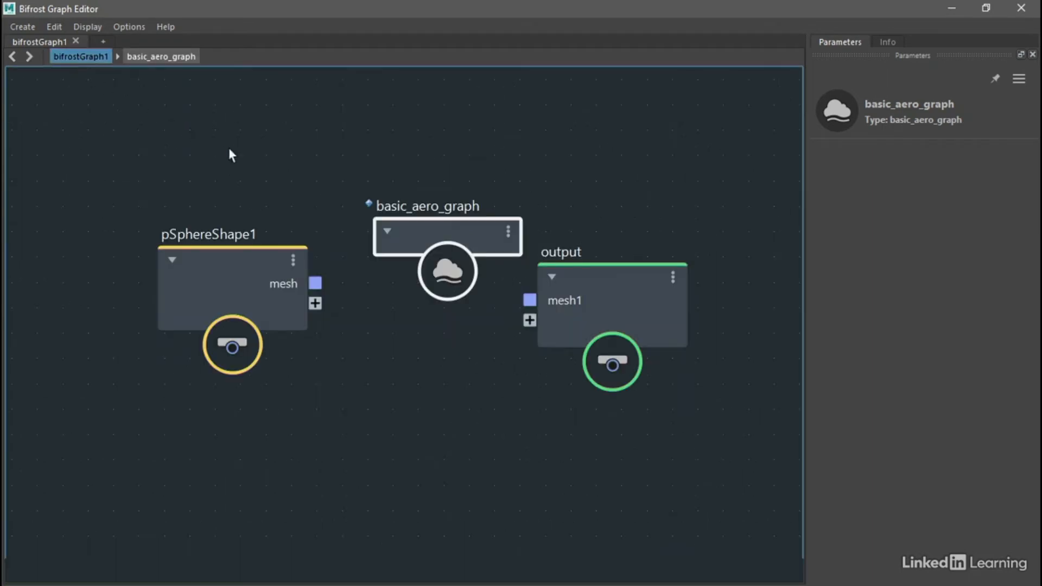
Re-enter basic_aero_graph, move its input node clear of source_air and collider, and return to bifrostGraph1.
double_click(442, 226)
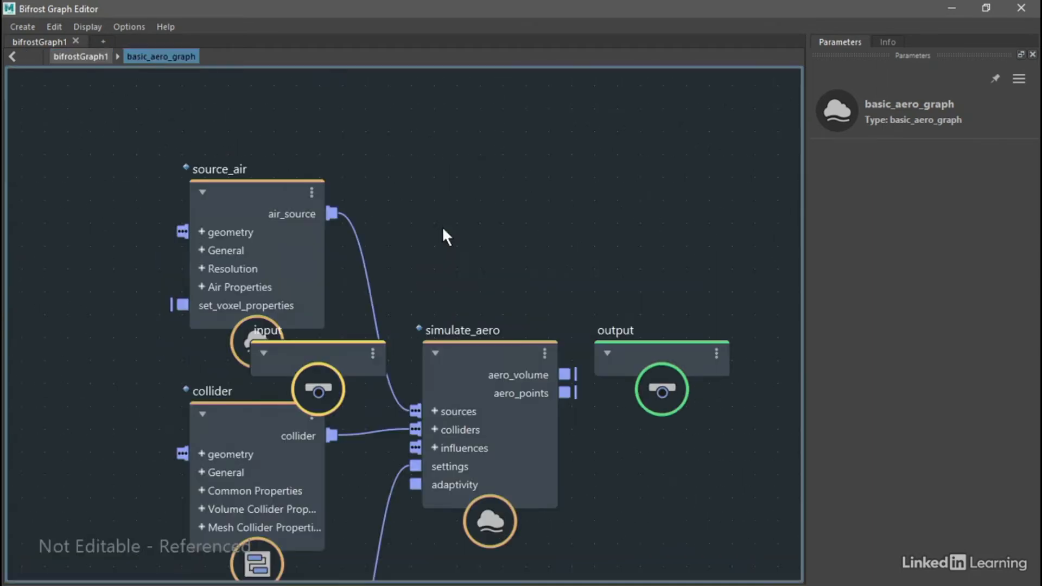
left_click_drag(363, 343, 96, 358)
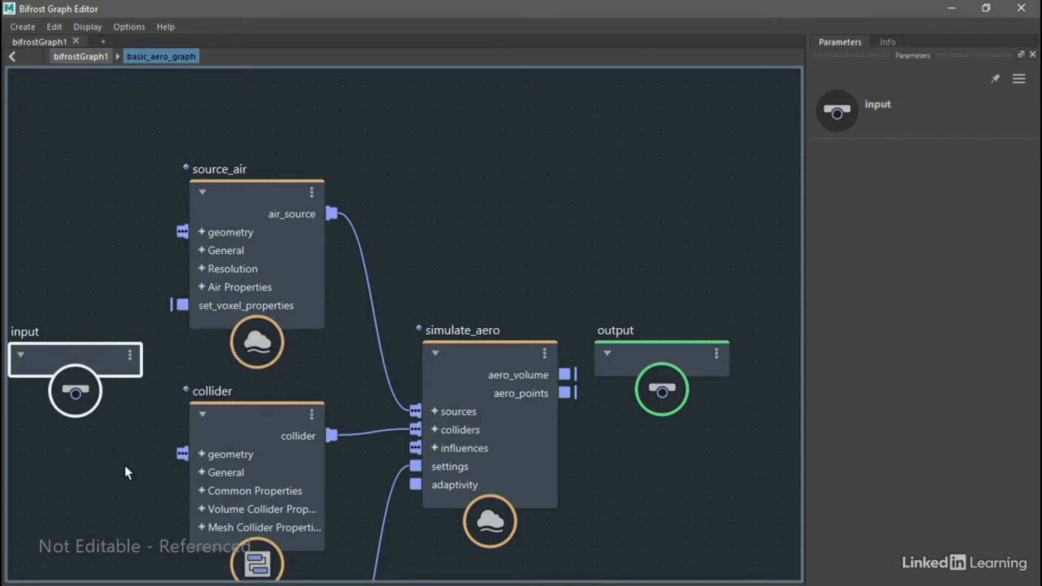
middle_click_drag(125, 466, 246, 409)
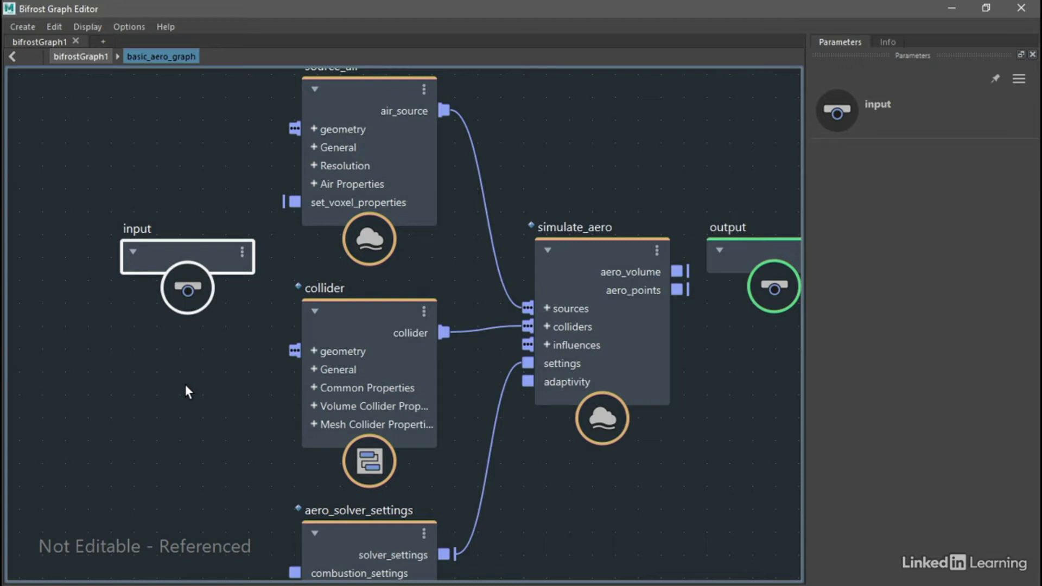
left_click(83, 55)
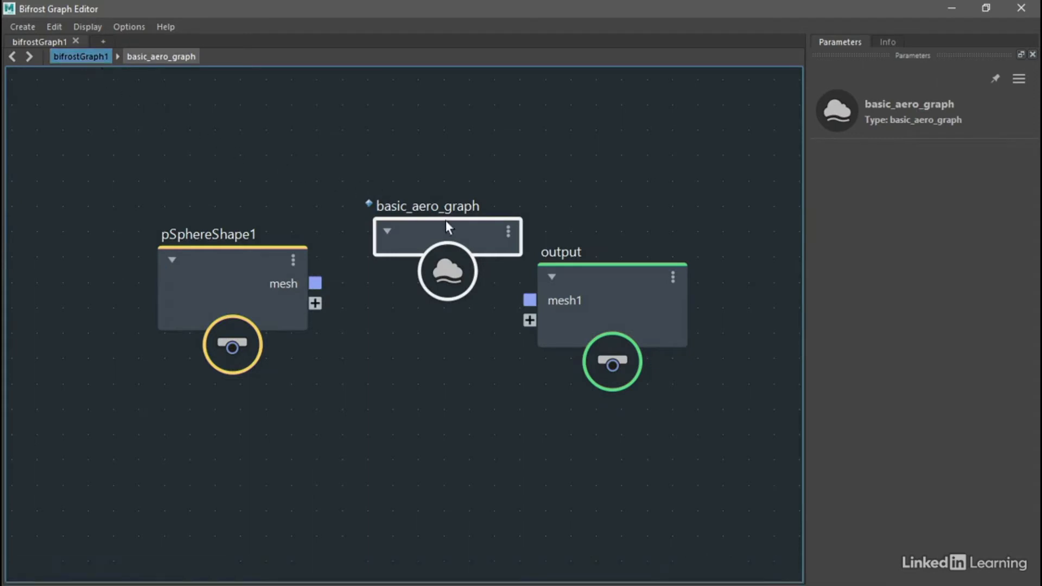
Make the basic_aero_graph compound editable and move the output node farther away from it.
right_click(434, 233)
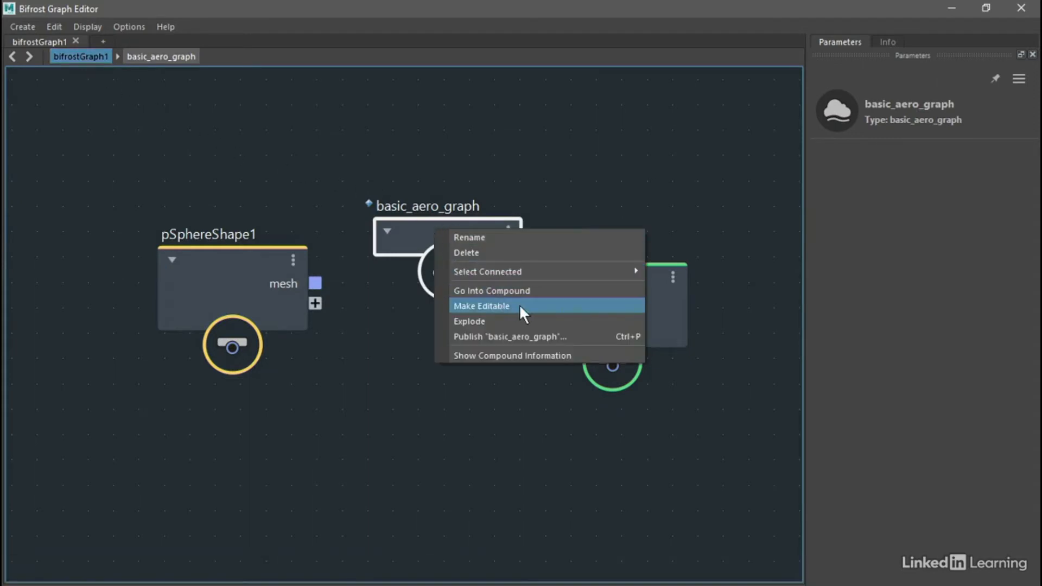
left_click(542, 306)
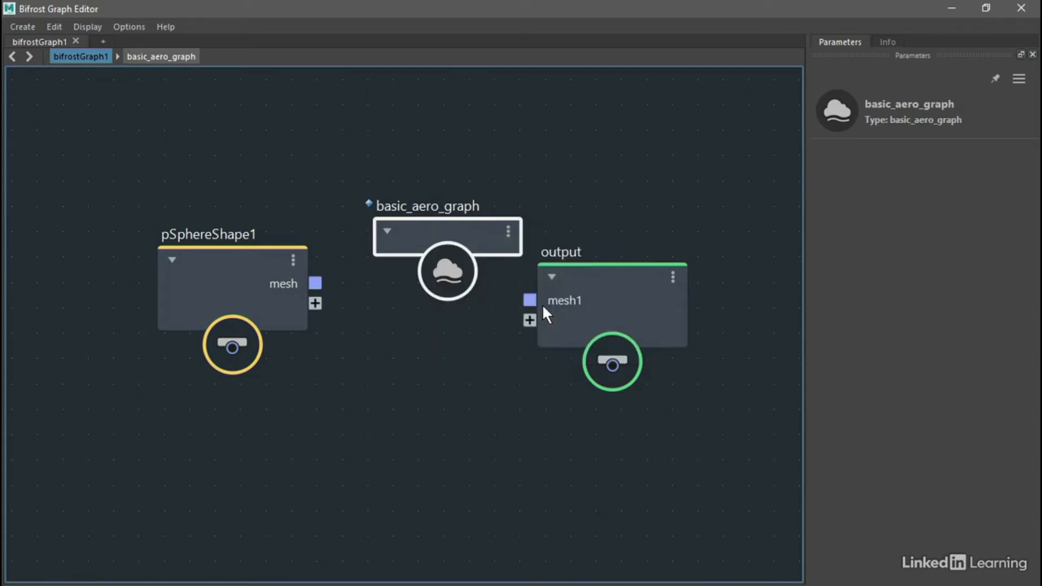
left_click_drag(598, 282, 662, 287)
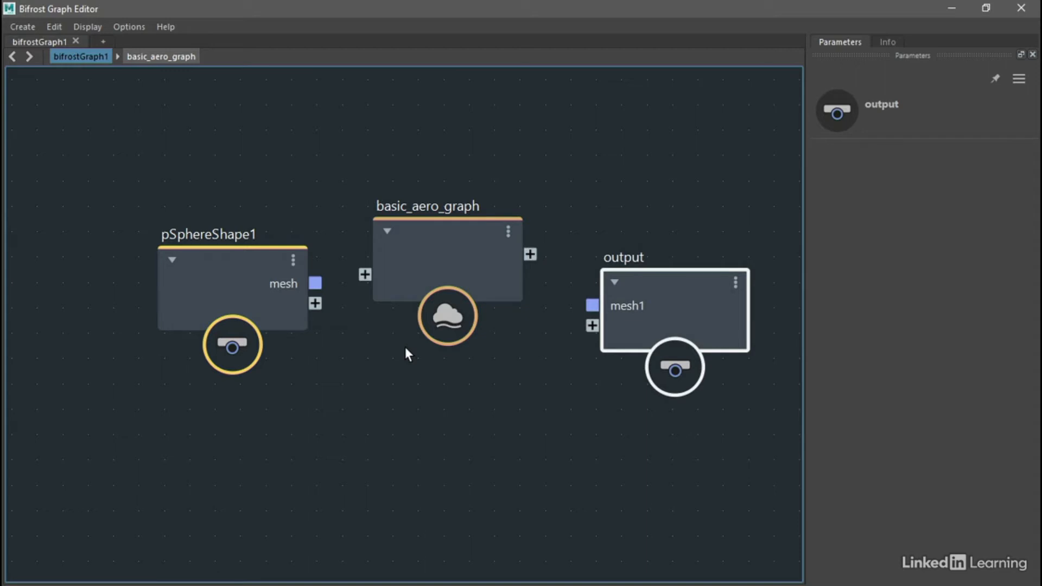
Inside basic_aero_graph, move the input node aside, connect it to source_air's geometry port, and return to bifrostGraph1.
double_click(440, 244)
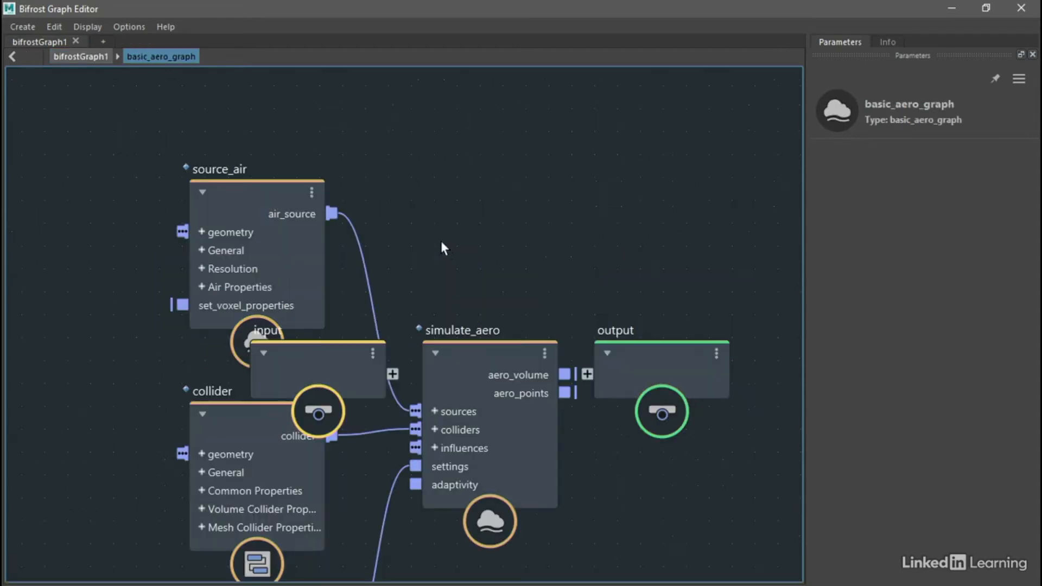
left_click_drag(336, 359, 181, 232)
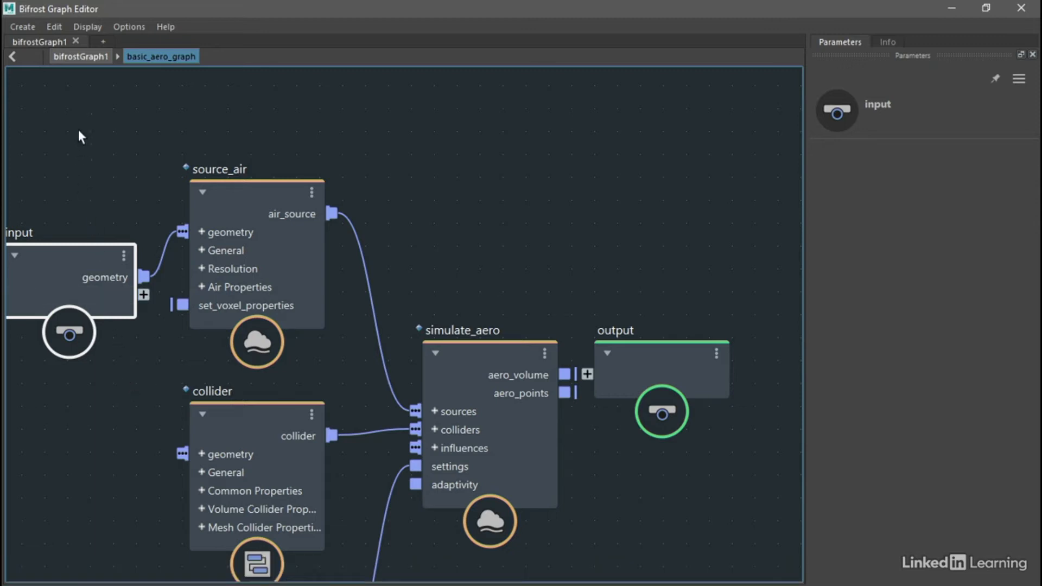
left_click(81, 56)
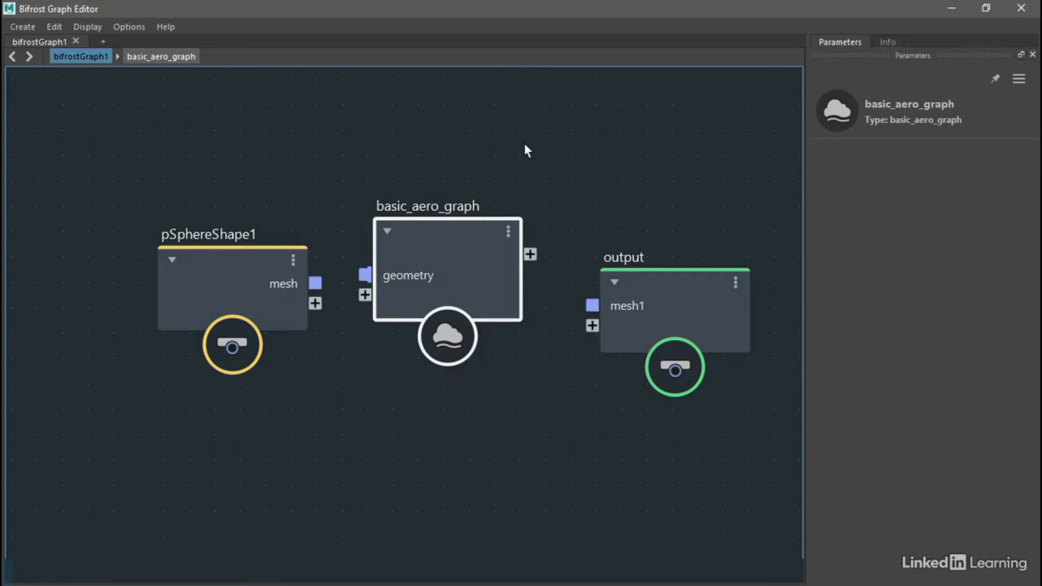
Undo the compound's geometry connection and its Make Editable change, and move pSphereShape1 farther away from the compound.
key("z")
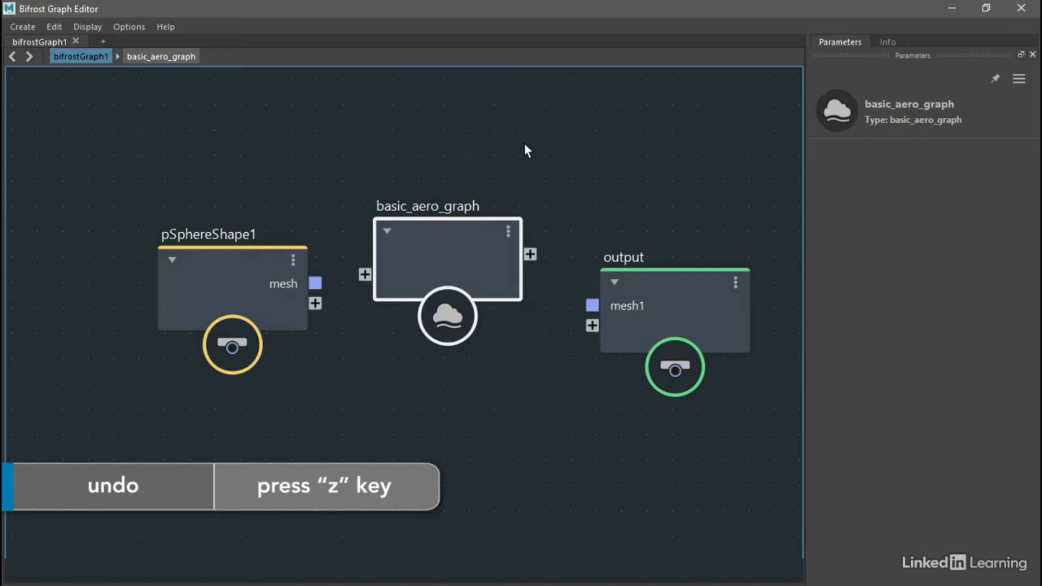
key("z")
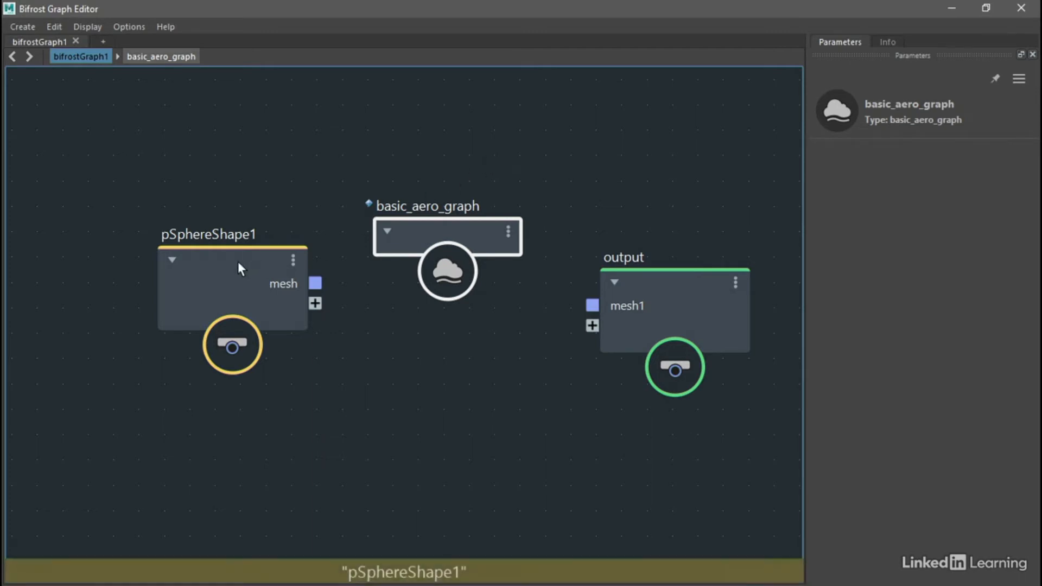
left_click_drag(237, 263, 121, 275)
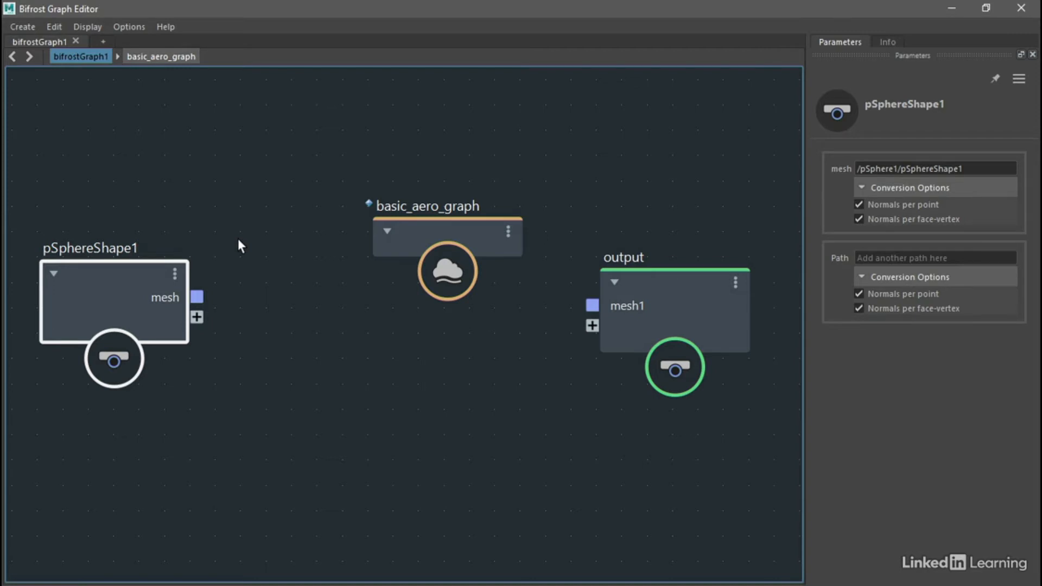
Explode the basic_aero_graph compound into its separate nodes and auto-arrange the graph layout.
right_click(421, 235)
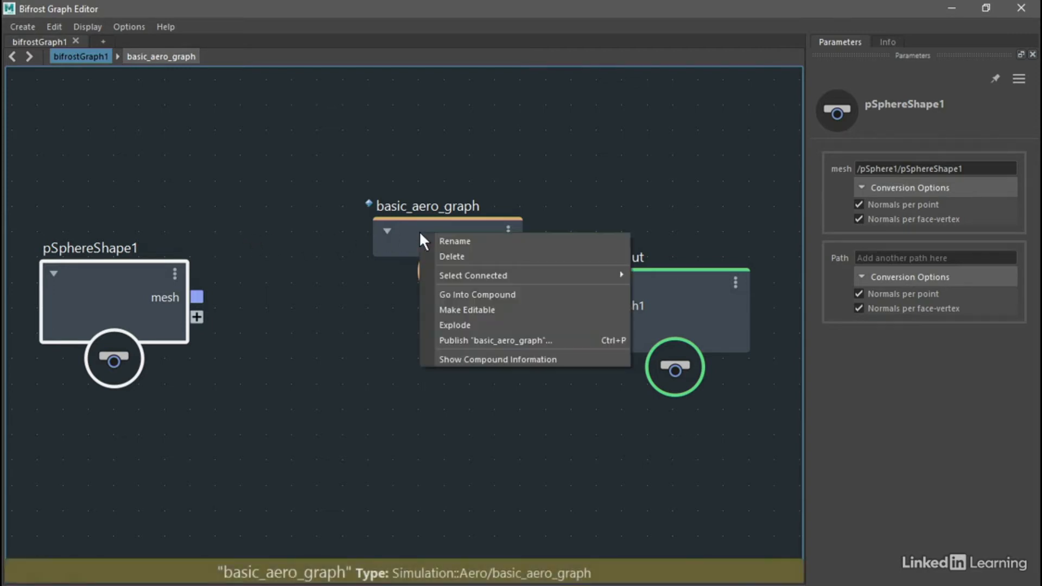
left_click(487, 324)
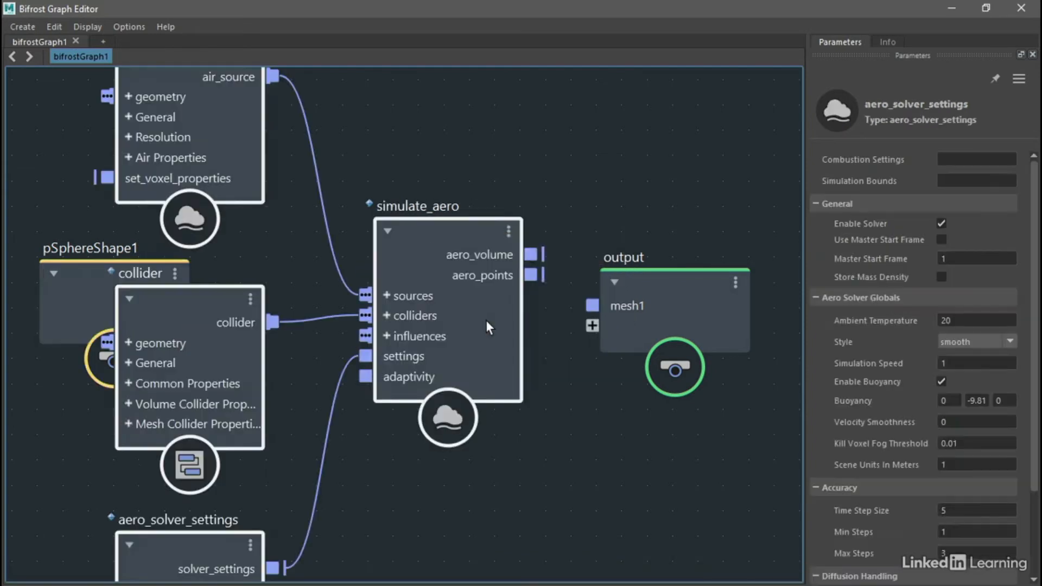
left_click(555, 186)
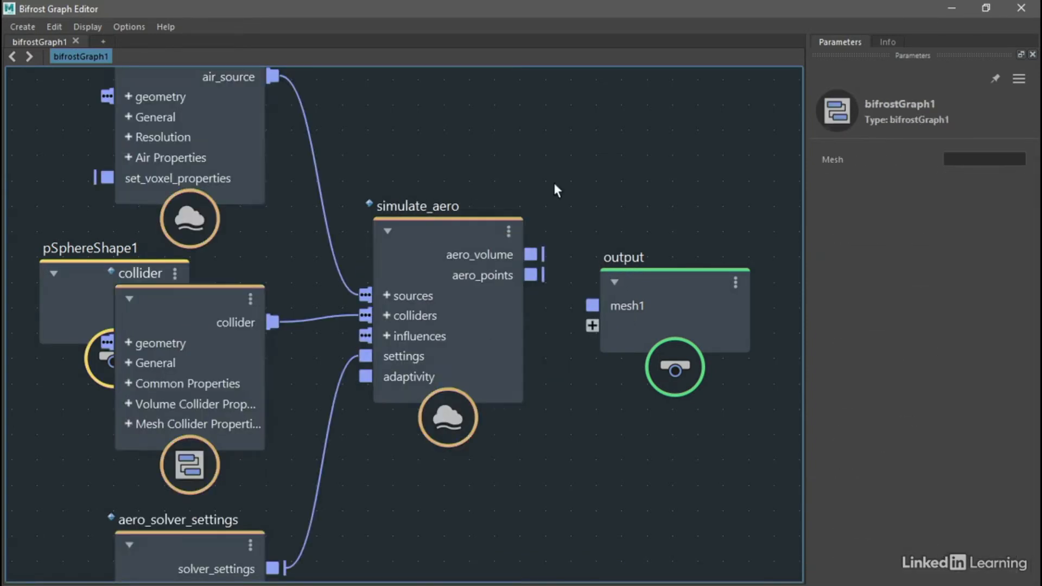
key("l")
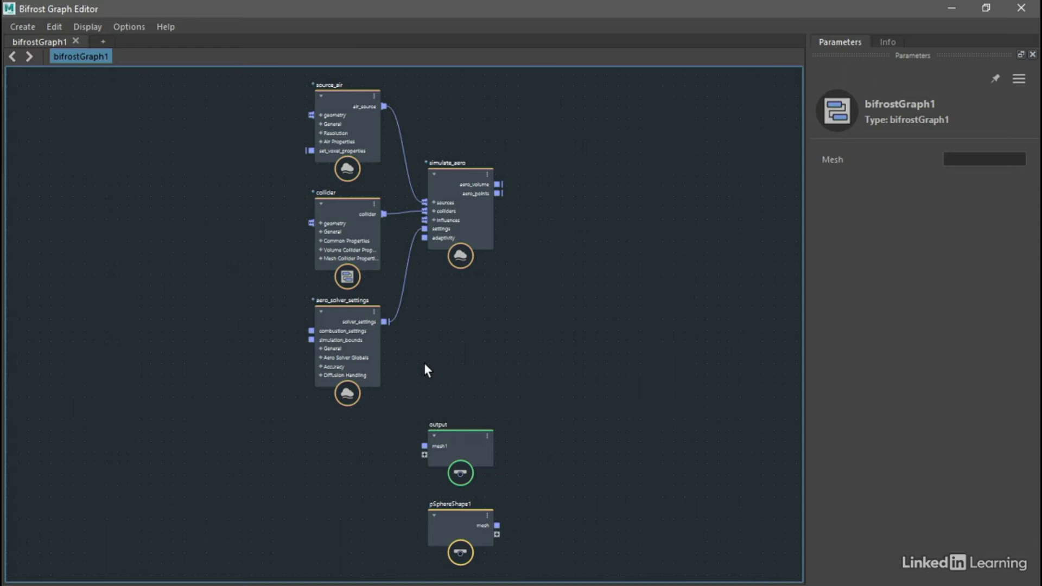
Place the output node beyond simulate_aero and pSphereShape1 ahead of source_air, and connect the sphere's mesh port to source_air's geometry port.
left_click_drag(458, 443, 582, 196)
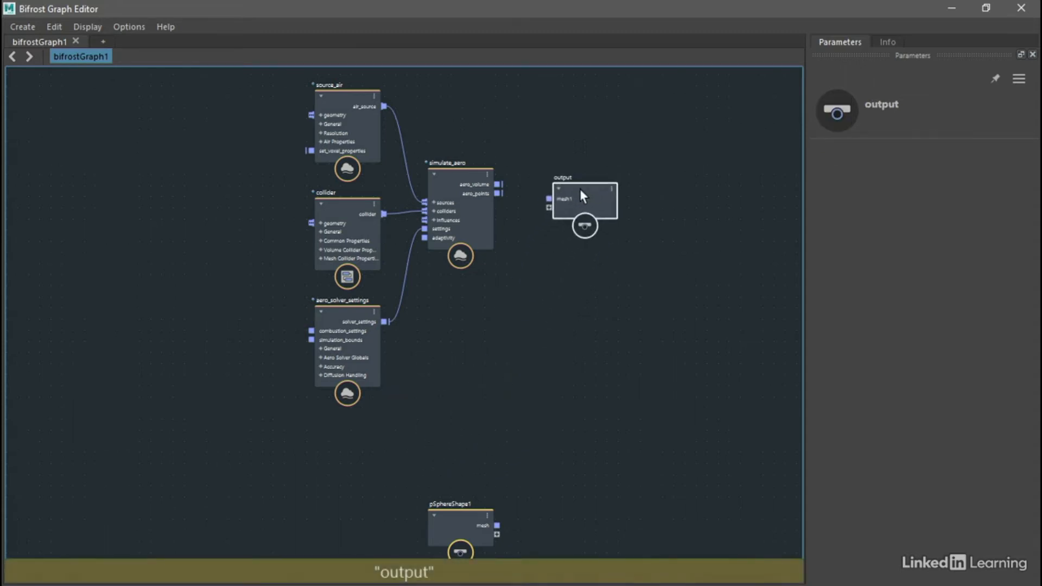
left_click(451, 520)
left_click_drag(451, 520, 201, 203)
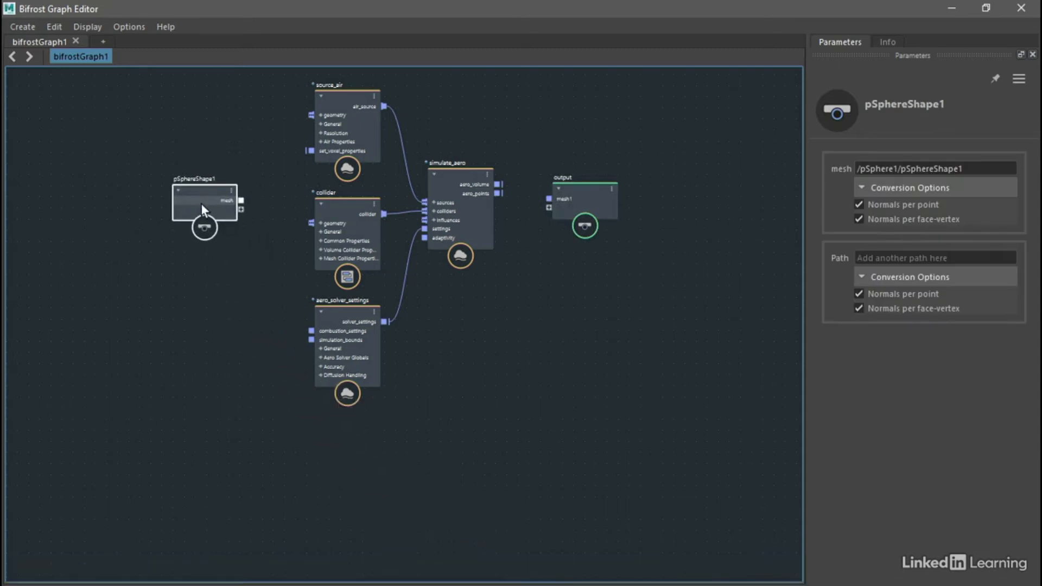
scroll(298, 226, "up", 4)
middle_click_drag(314, 214, 277, 325)
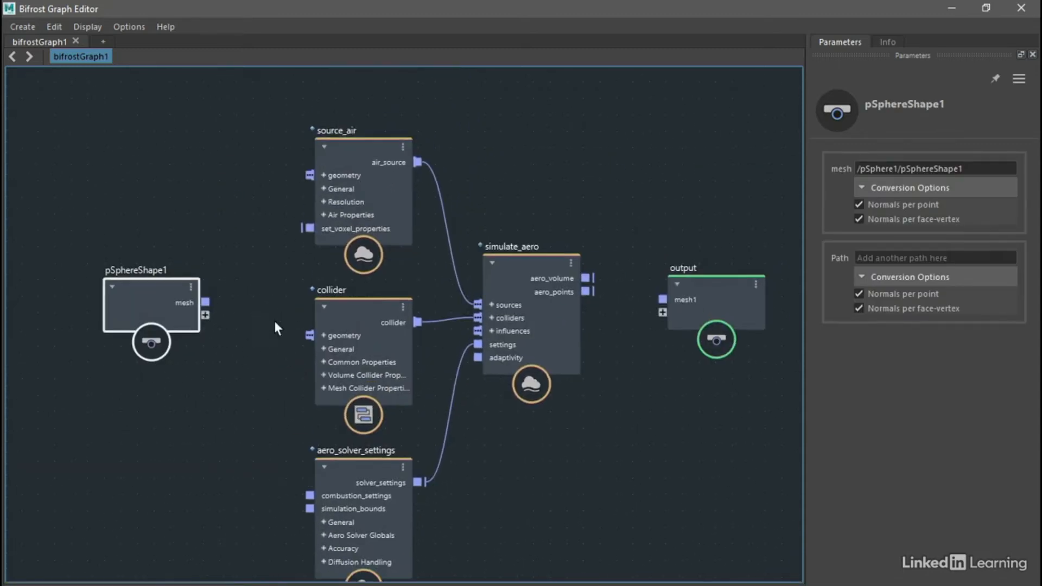
left_click_drag(206, 302, 308, 173)
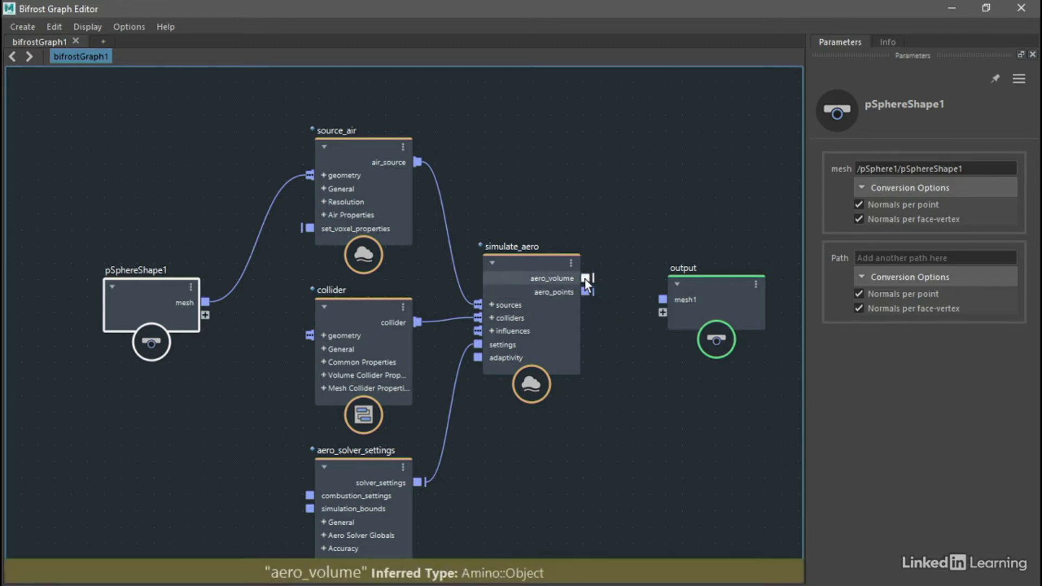
Connect simulate_aero's aero_volume to a new port on the output node and delete the output's unused mesh1 port.
left_click_drag(586, 279, 659, 312)
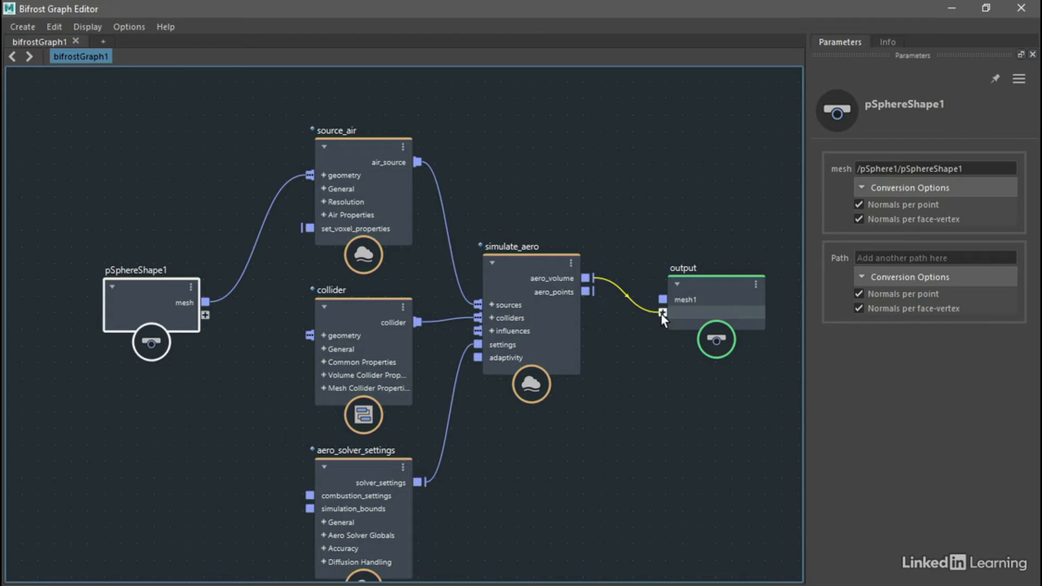
left_click_drag(662, 315, 662, 315)
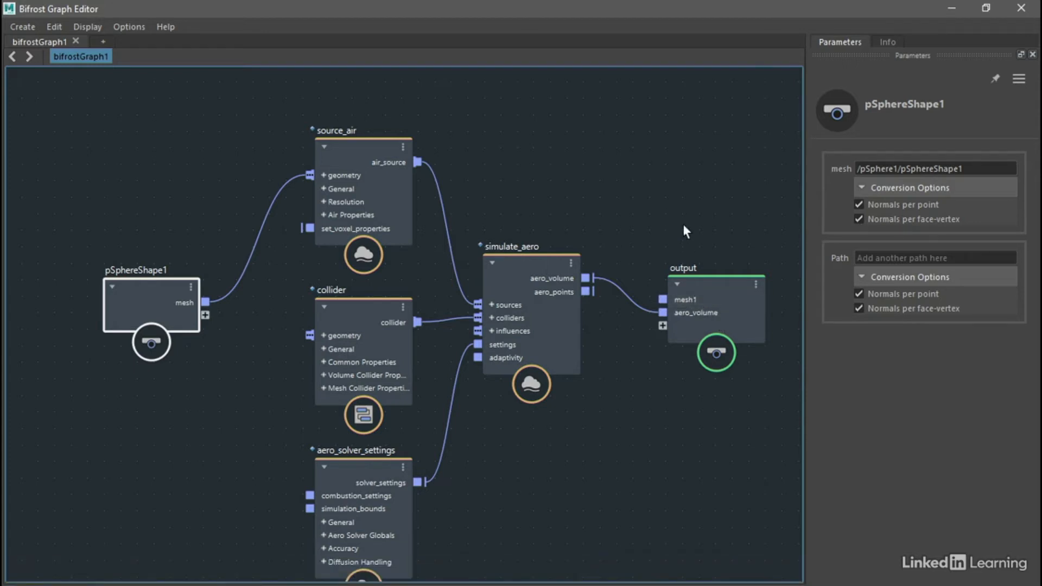
right_click(664, 302)
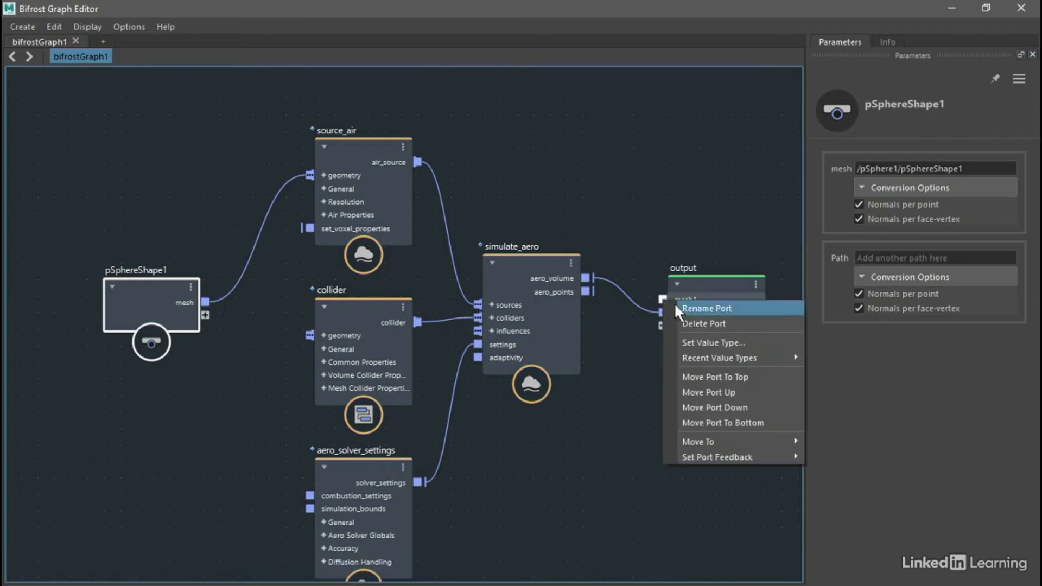
left_click(695, 322)
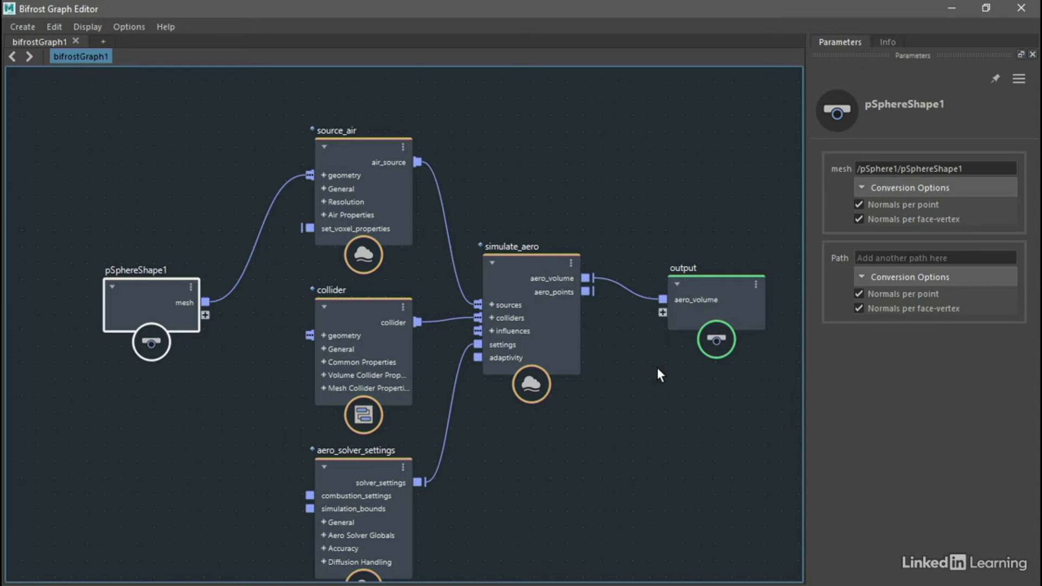
Minimize the graph editor, deselect everything in the perspective view, and play the aero simulation around the sphere.
left_click(951, 8)
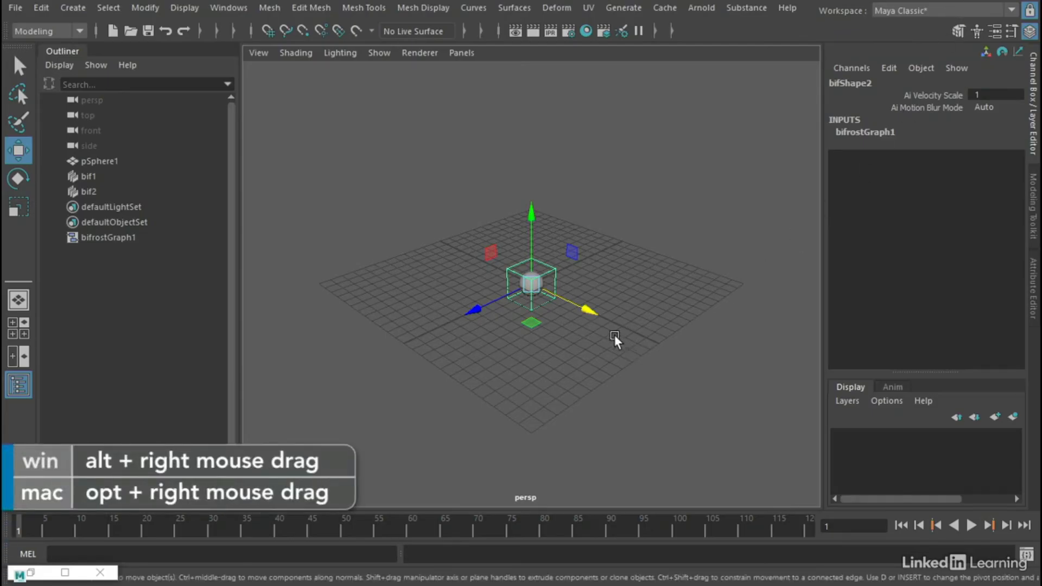
right_click_drag(539, 354, 796, 319, "alt")
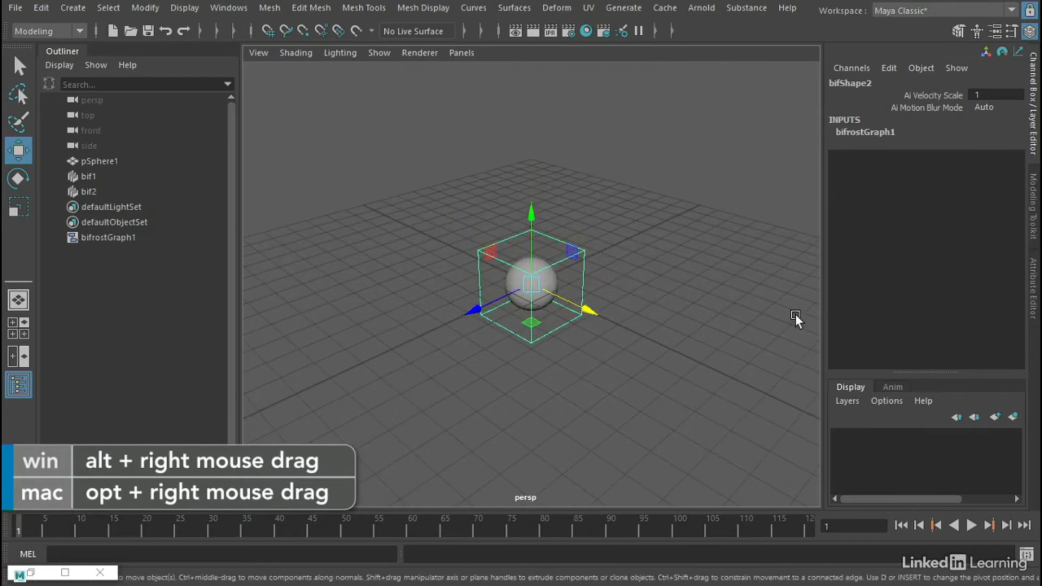
left_click(712, 331)
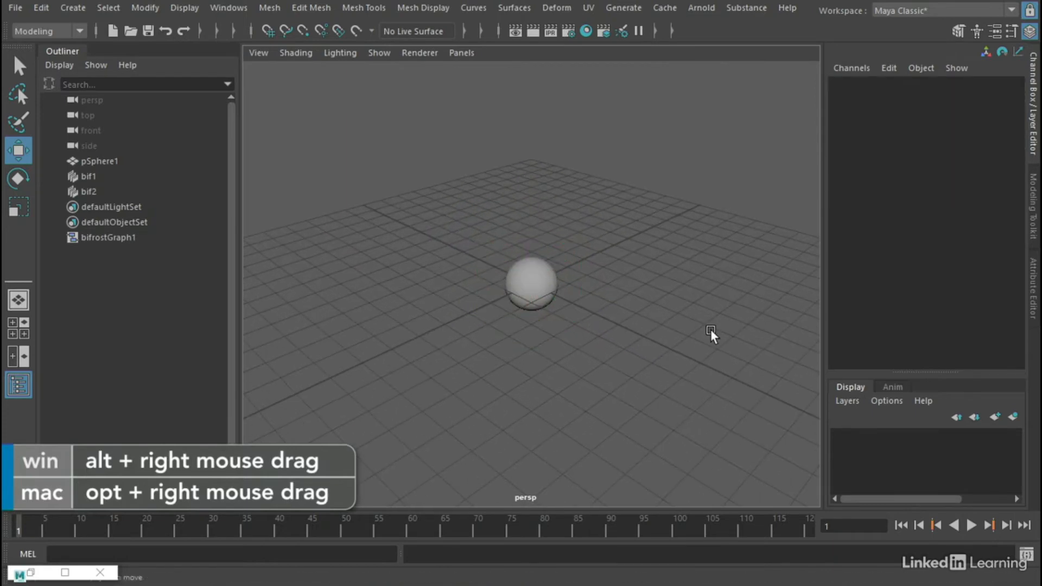
left_click(971, 526)
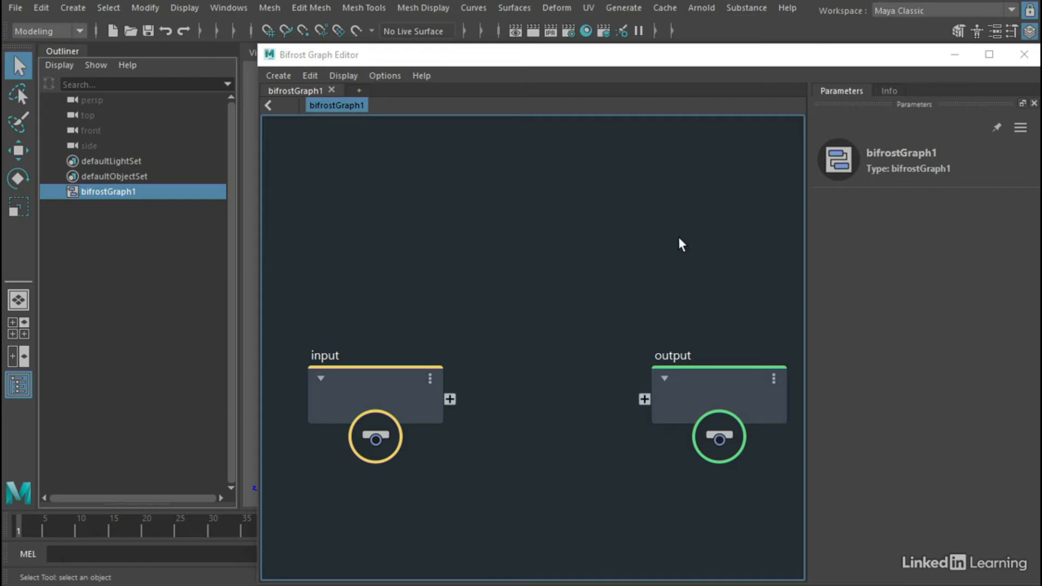
Open the online Bifrost Help and view the Install compounds and graphs page under Working in Bifrost Extension.
left_click(421, 75)
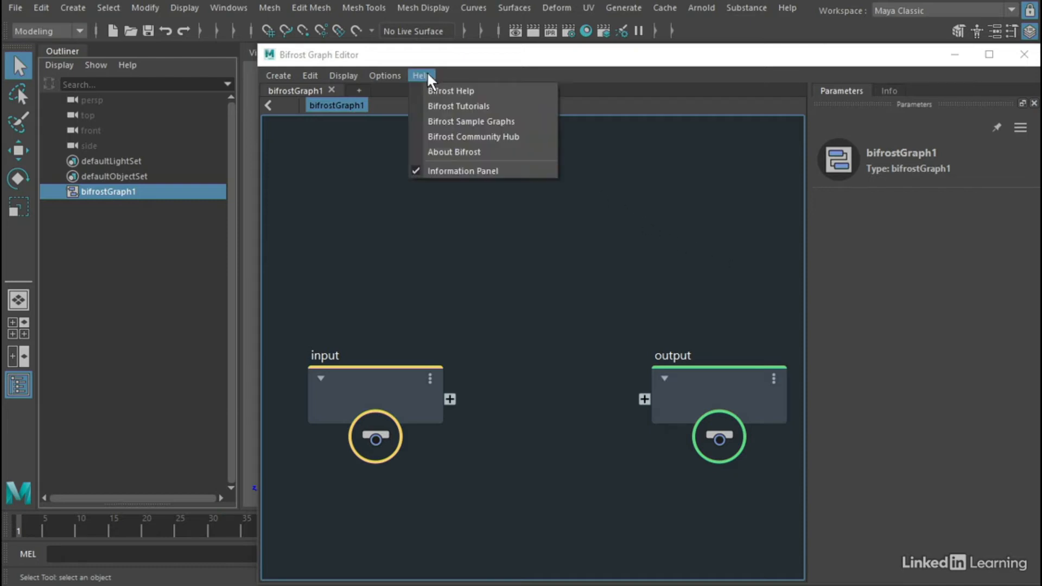
left_click(506, 89)
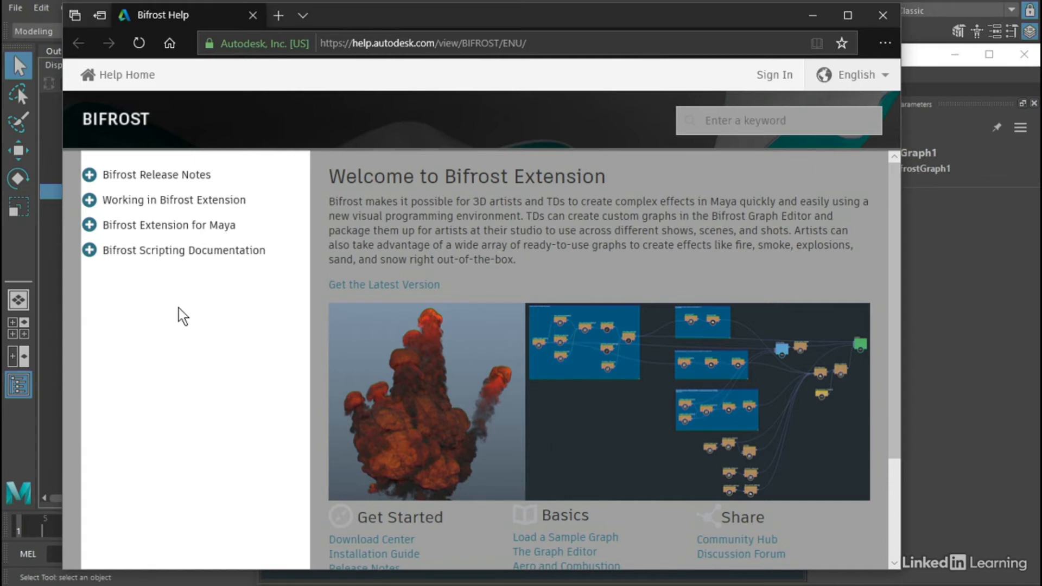
left_click(90, 200)
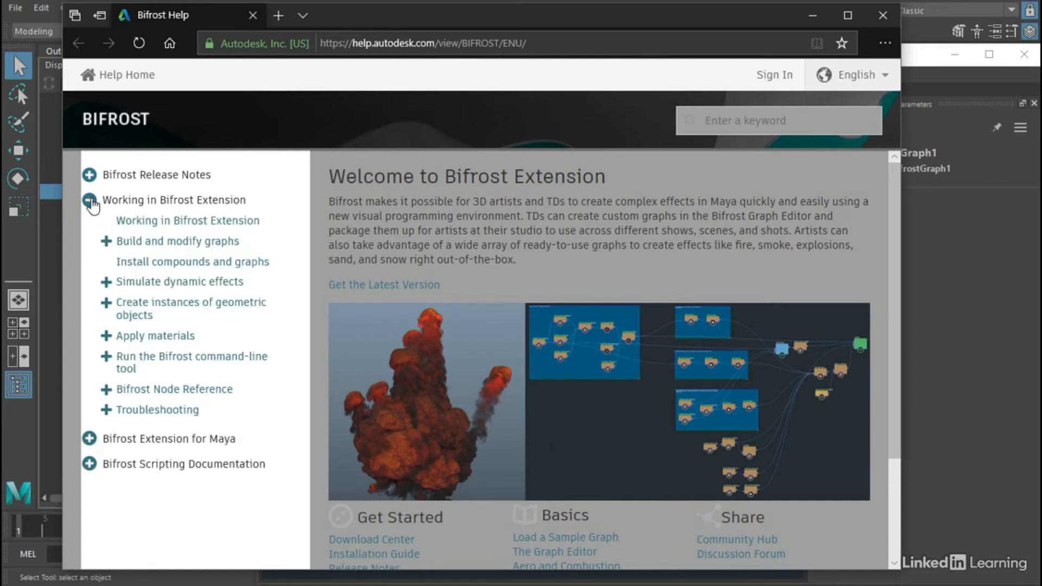
left_click(252, 265)
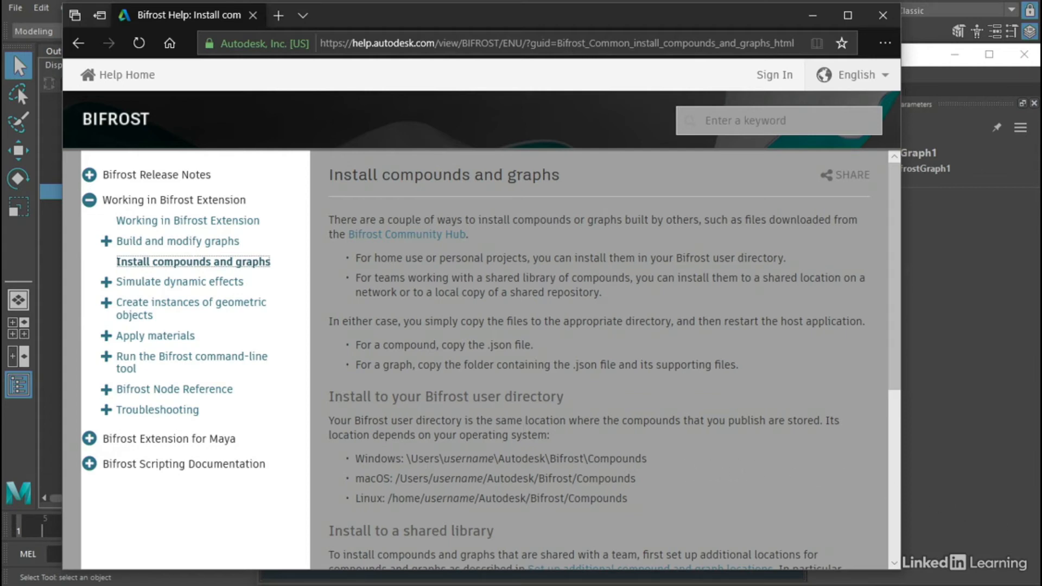
Switch to File Explorer and open the Autodesk\Bifrost\Compounds folder inside the user directory.
key("alt+Tab")
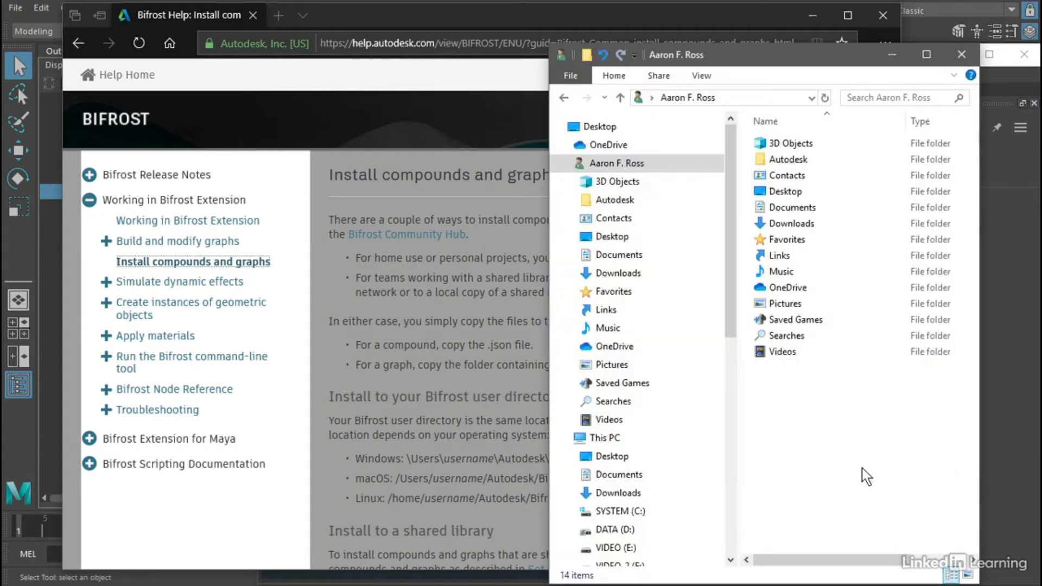
double_click(784, 158)
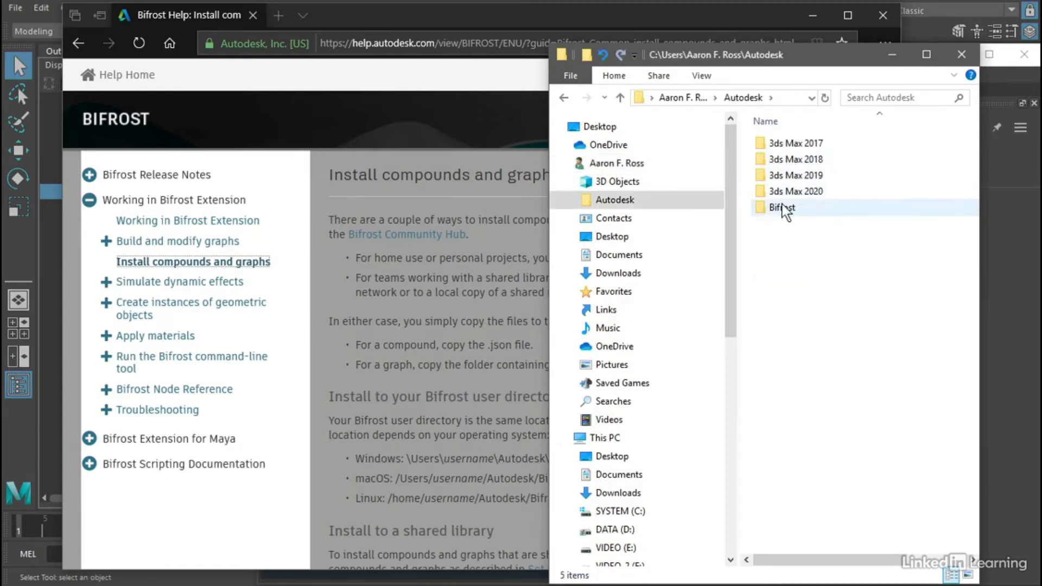
double_click(783, 207)
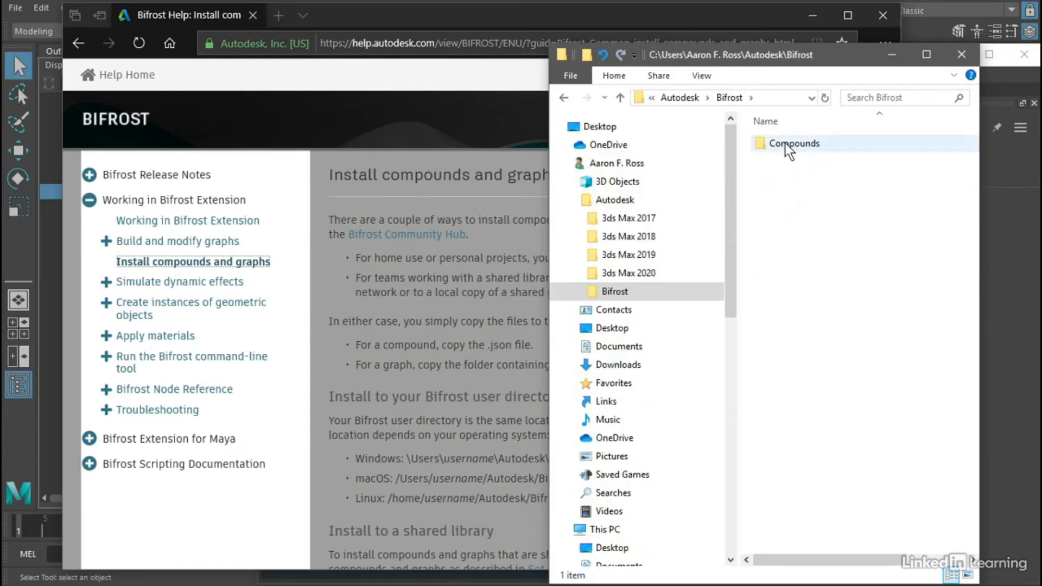
double_click(786, 144)
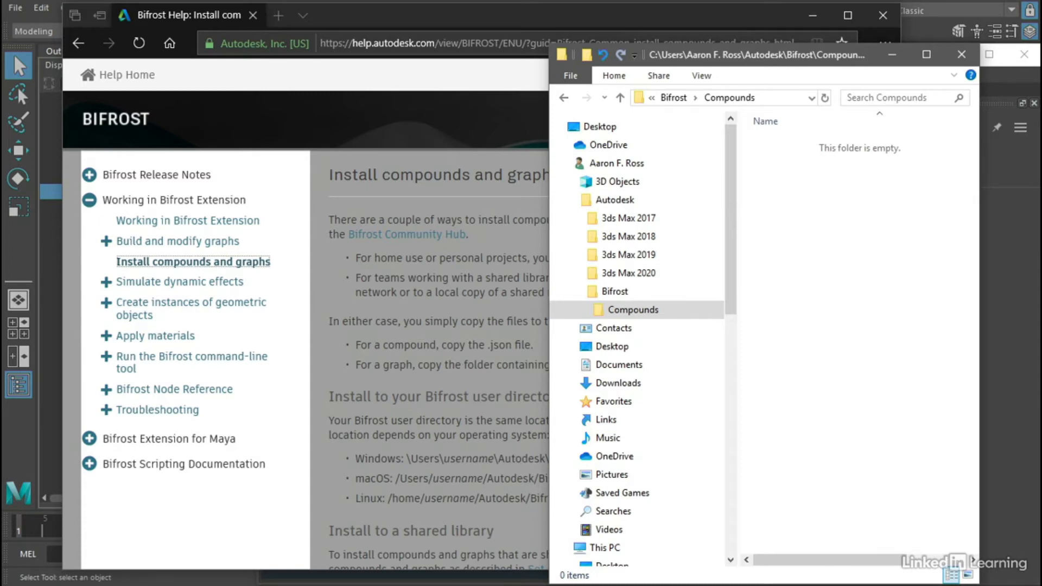
Switch to the Exercise_Files Explorer window and inspect the contents of its bifrost\compounds\LinkedIn folder.
key("alt+Tab")
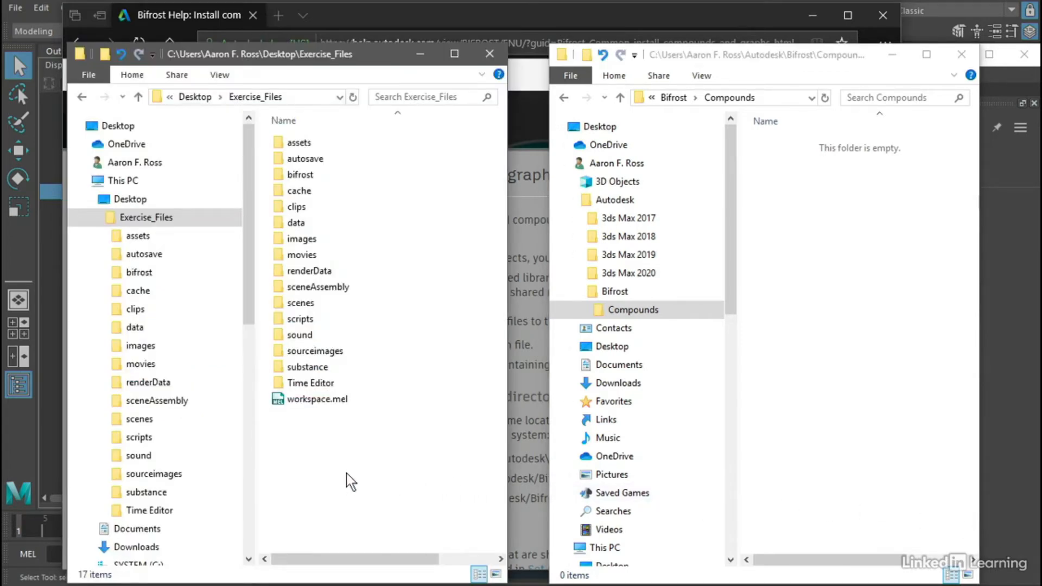
double_click(302, 174)
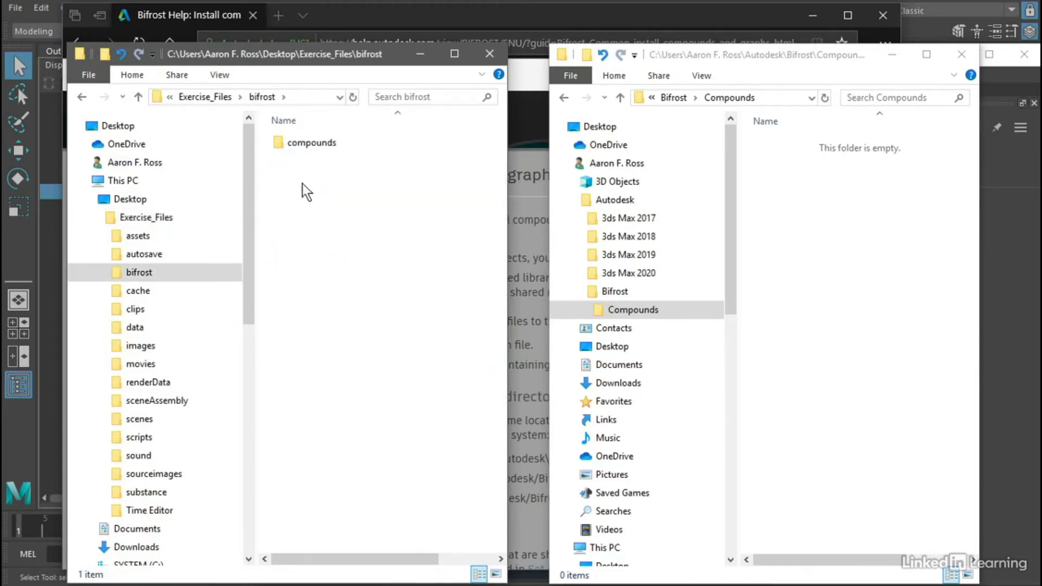
double_click(304, 145)
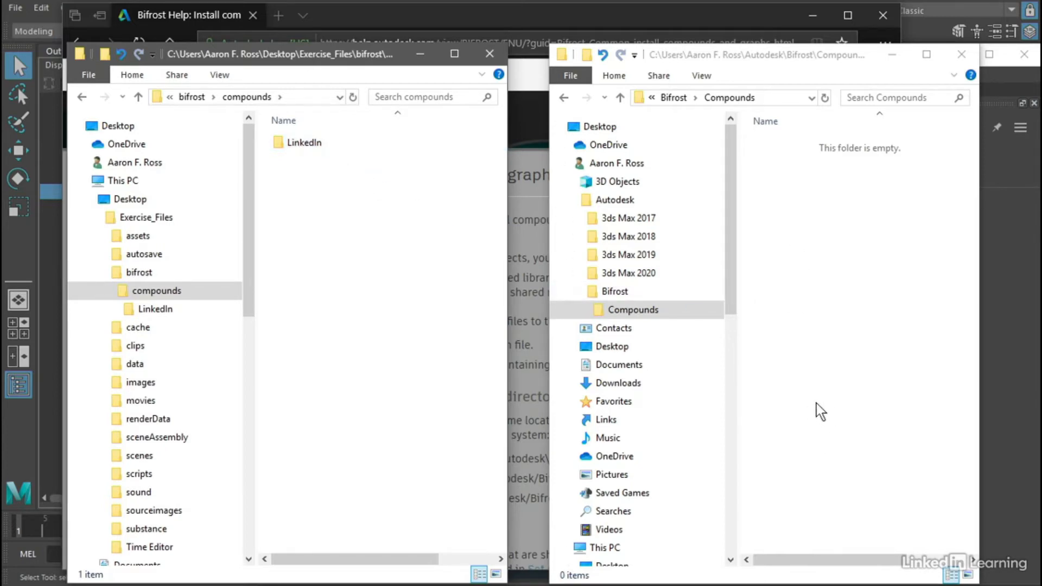
double_click(279, 142)
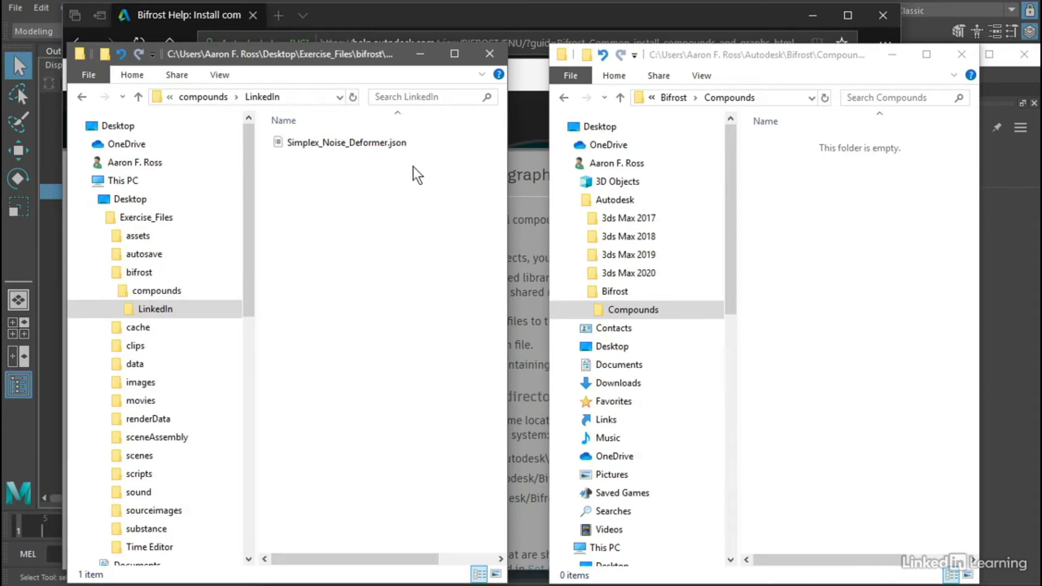
Copy the LinkedIn folder from Exercise_Files\bifrost\compounds into the user's Autodesk\Bifrost\Compounds folder and check the copy's contents.
left_click(173, 292)
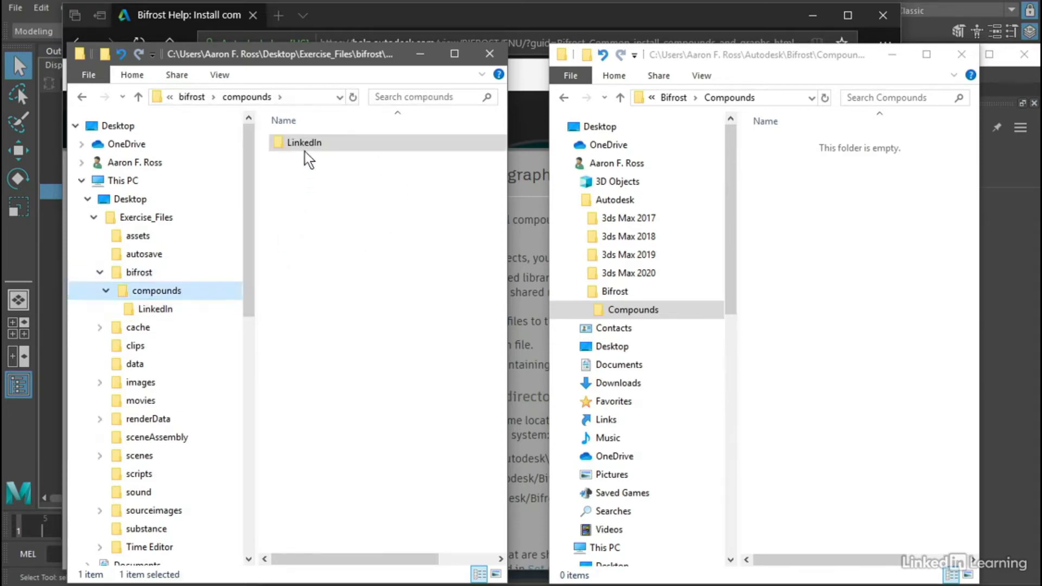
left_click(277, 142)
right_click(278, 142)
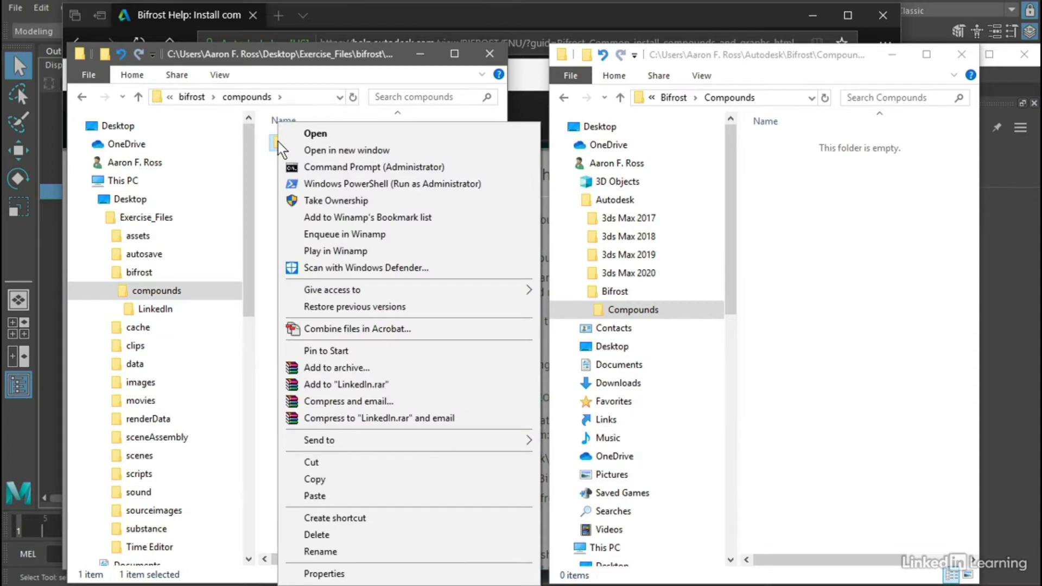
left_click(339, 477)
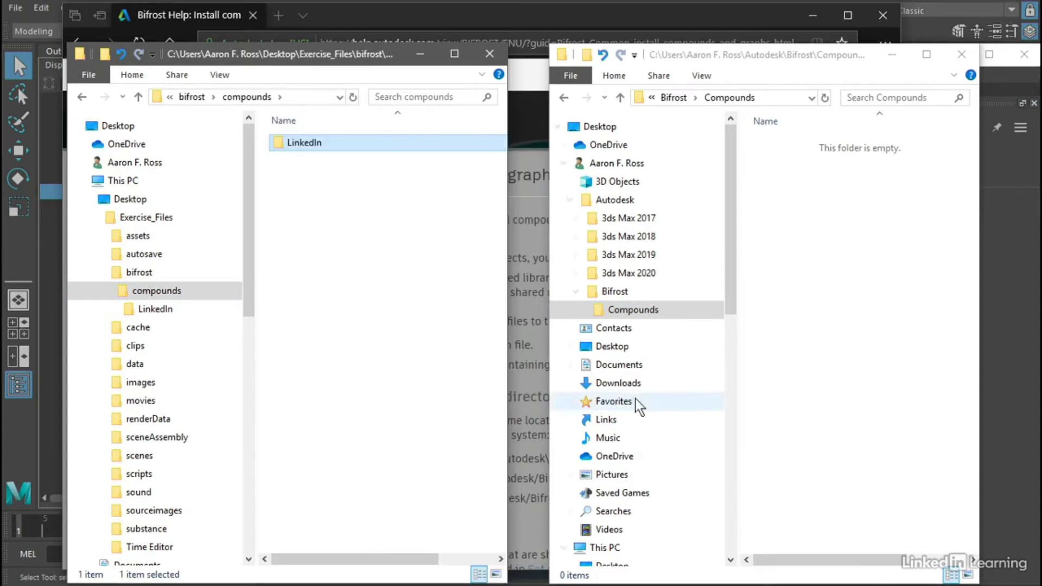
right_click(823, 217)
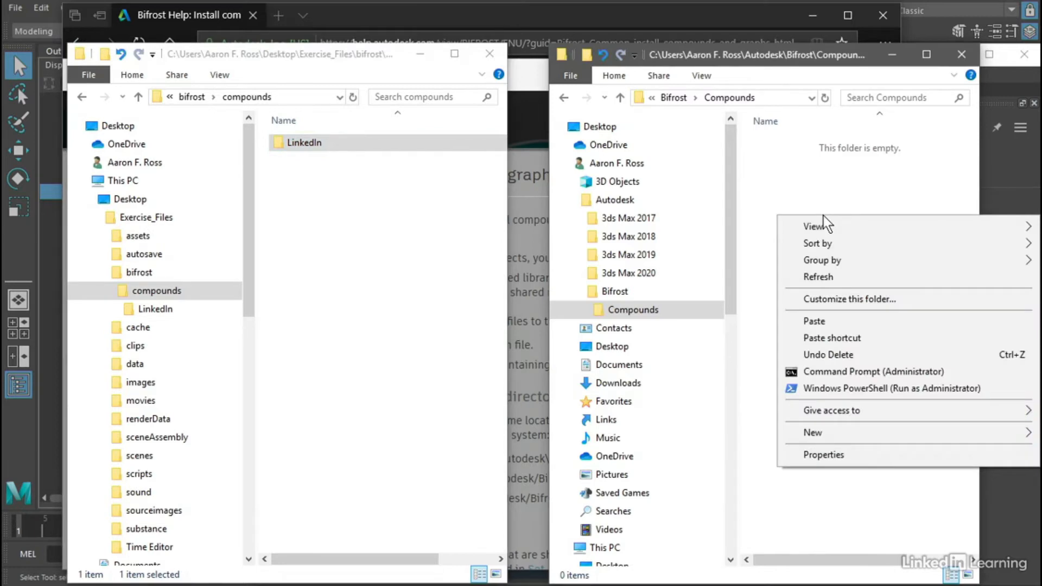
left_click(835, 321)
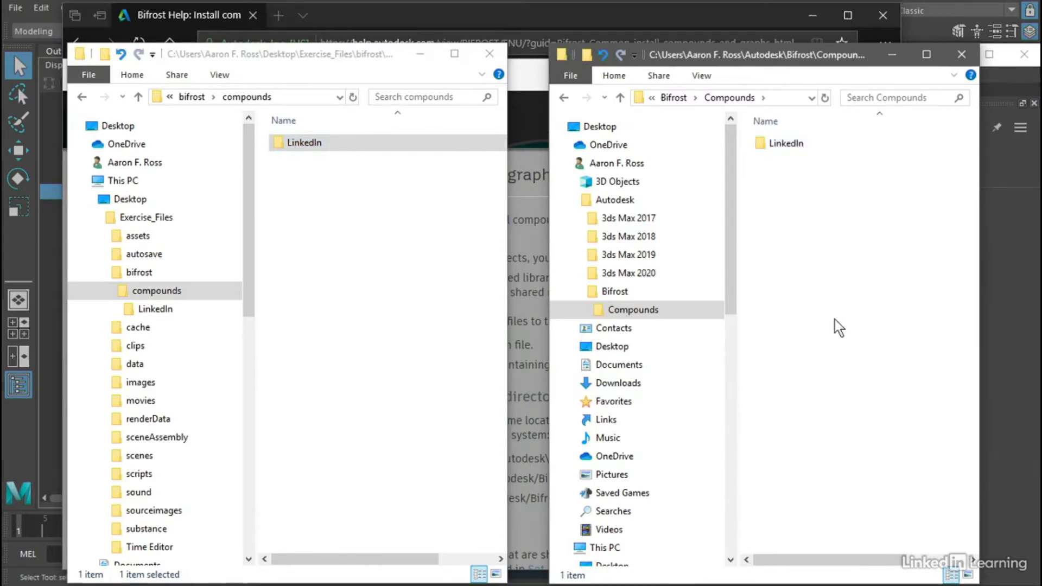
double_click(767, 145)
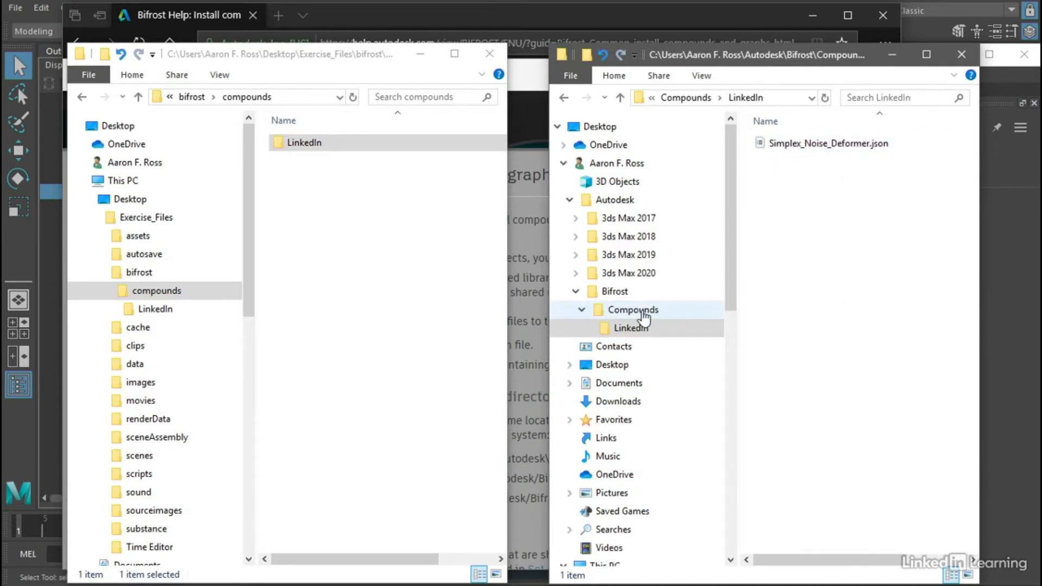
left_click(619, 313)
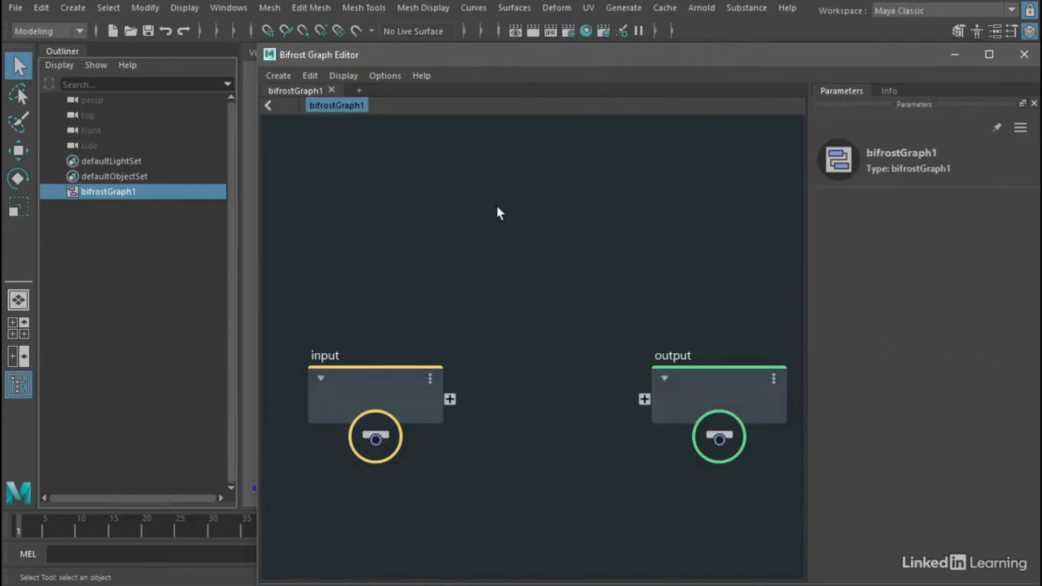
Exit the program without saving the changes to the untitled scene.
left_click(19, 8)
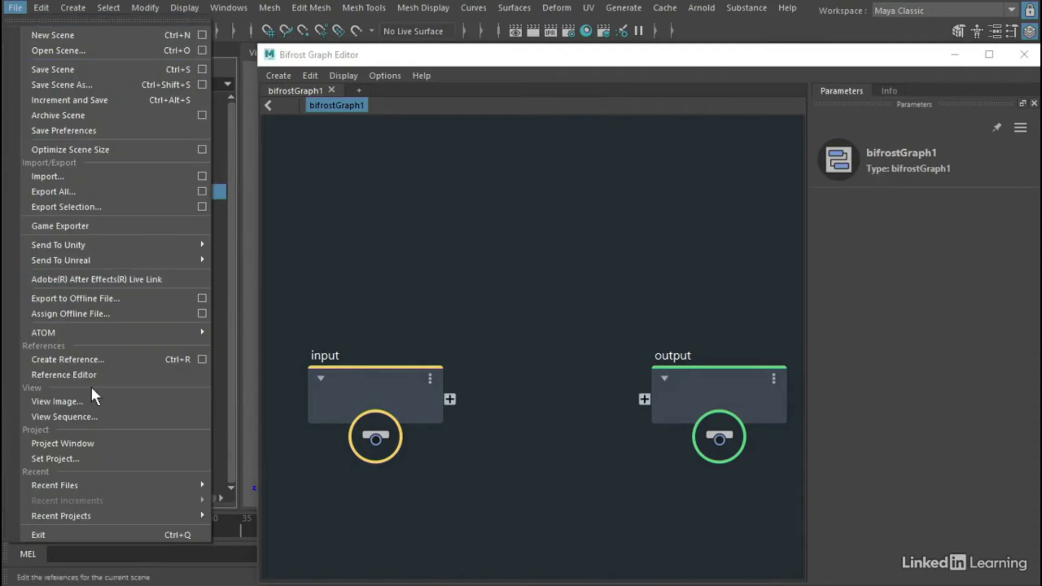
left_click(168, 532)
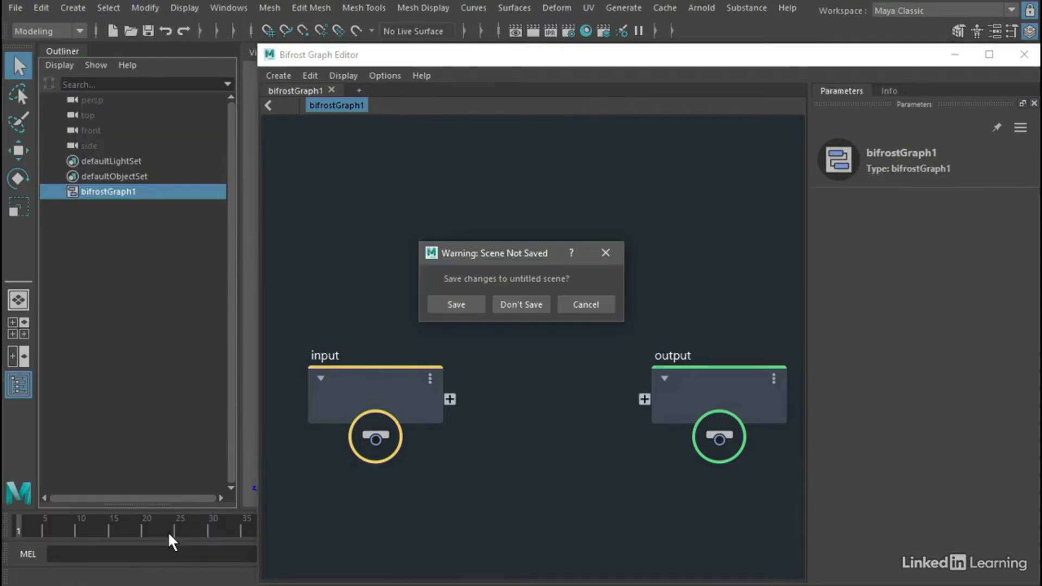
left_click(535, 304)
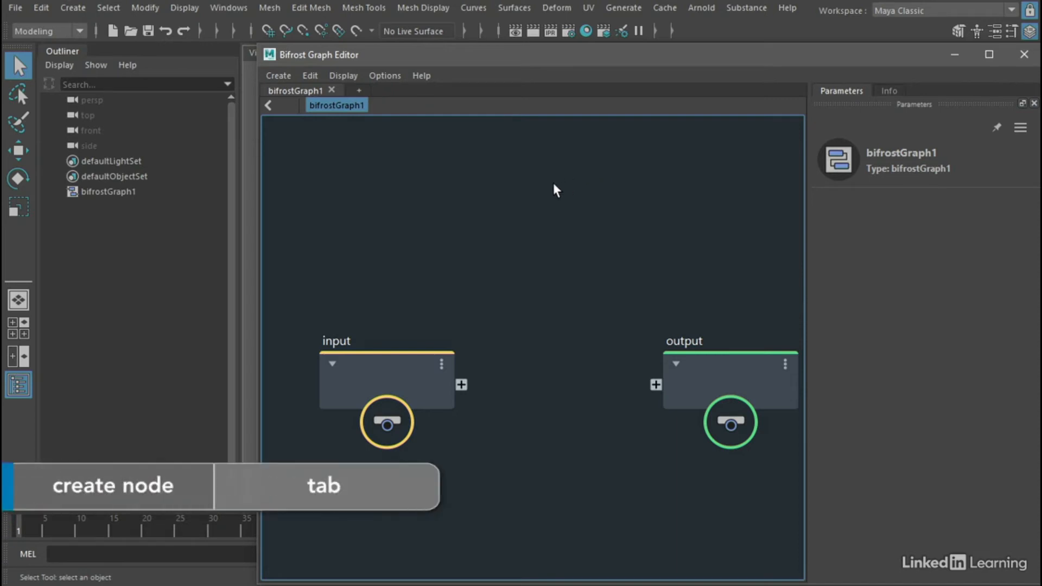
Add the Simplex_Noise_Deformer compound from the User > Deformers category to bifrostGraph1 and check the node's available commands.
key("Tab")
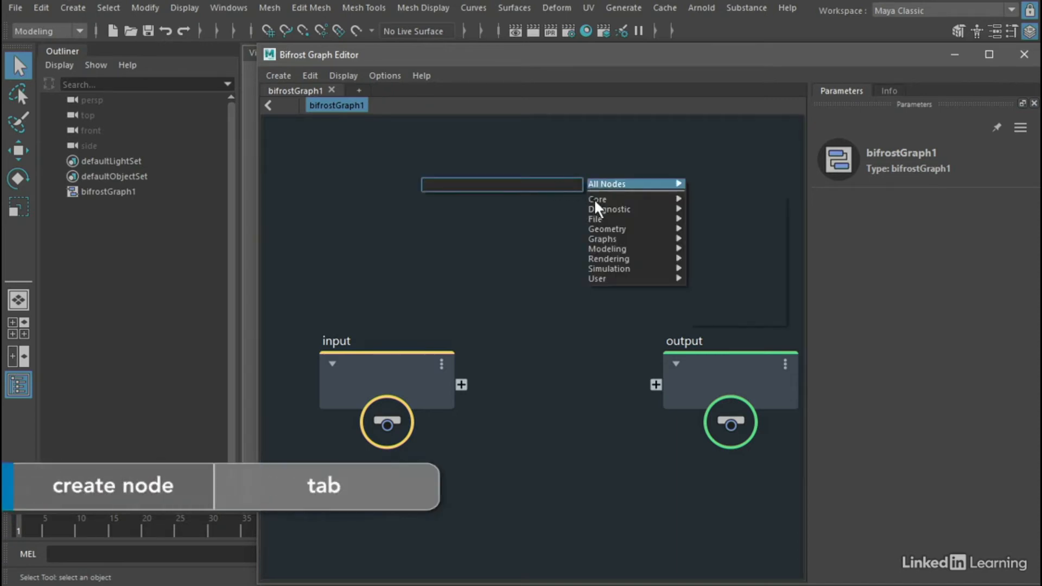
mouse_move(616, 274)
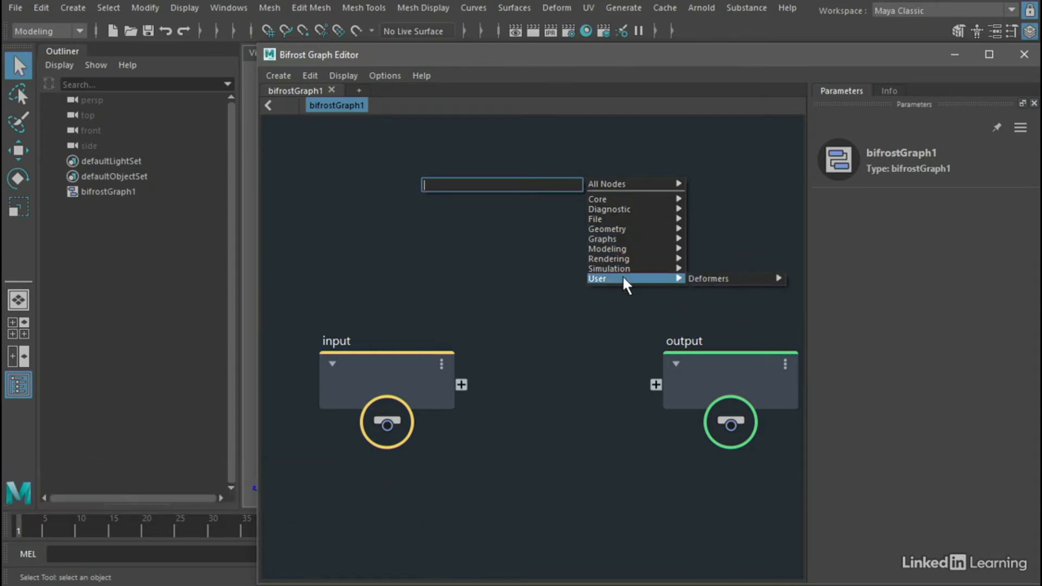
mouse_move(714, 275)
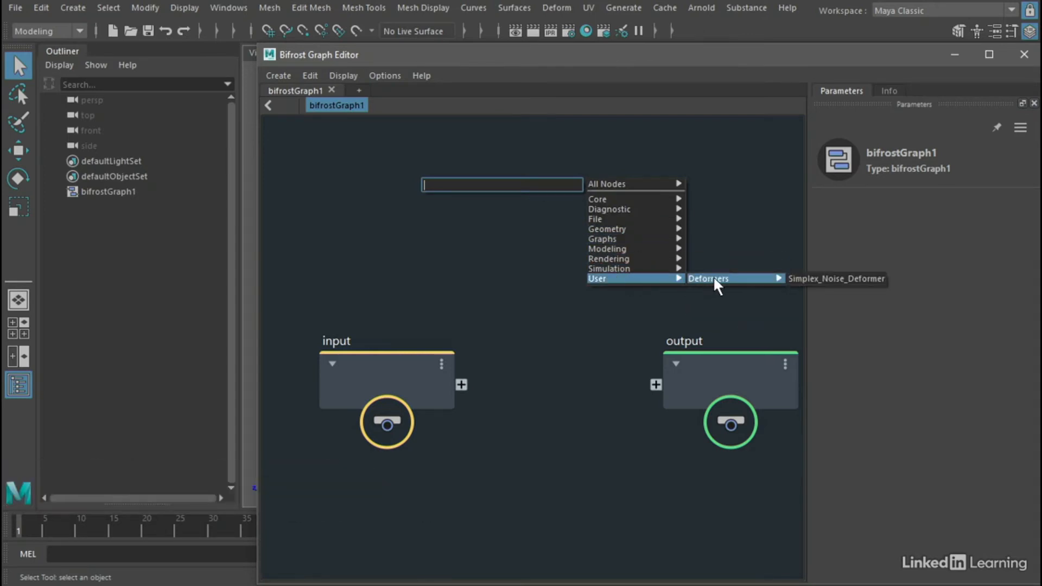
left_click(852, 278)
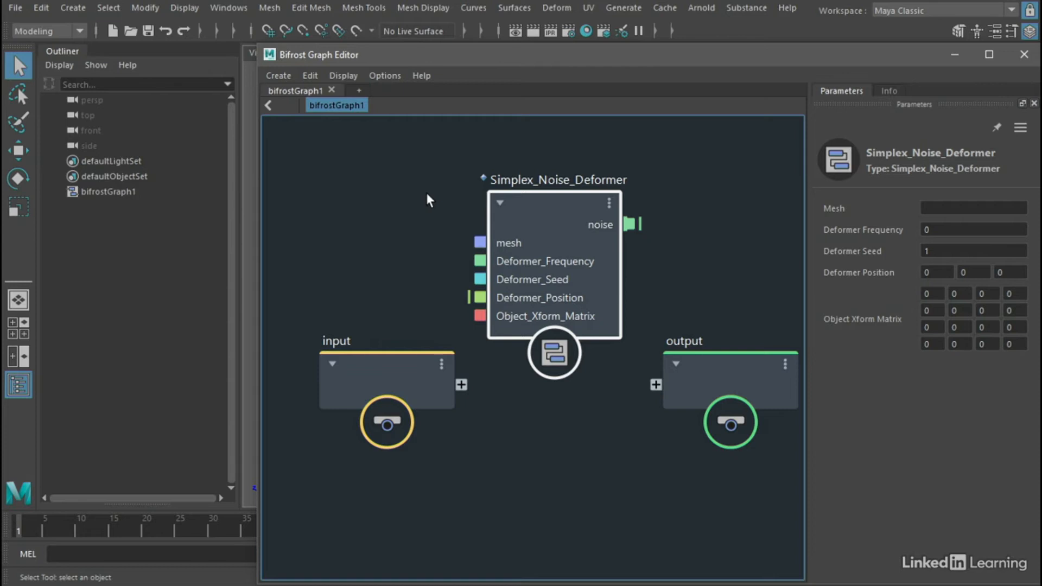
right_click(527, 202)
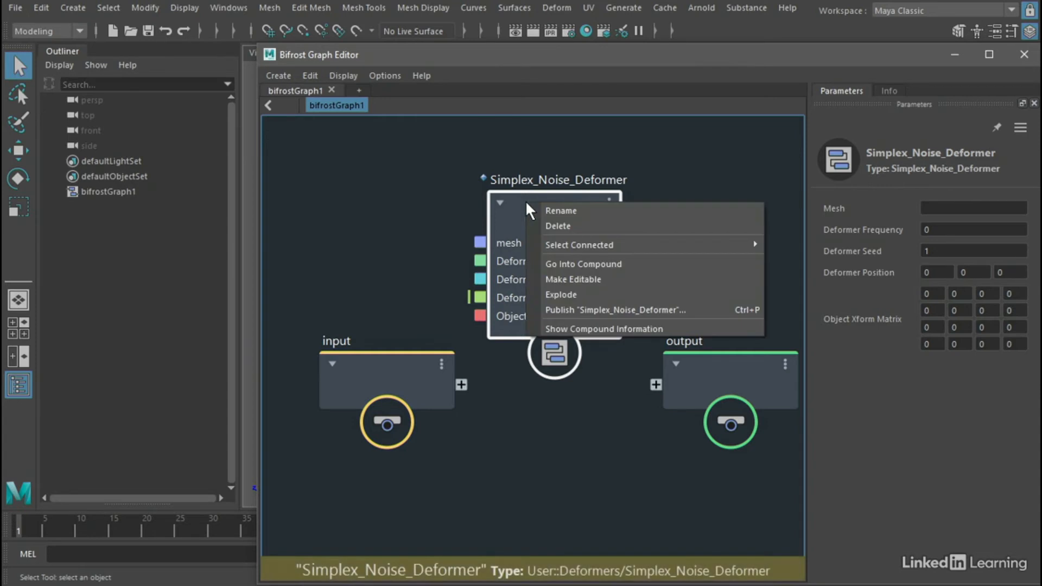
left_click(676, 159)
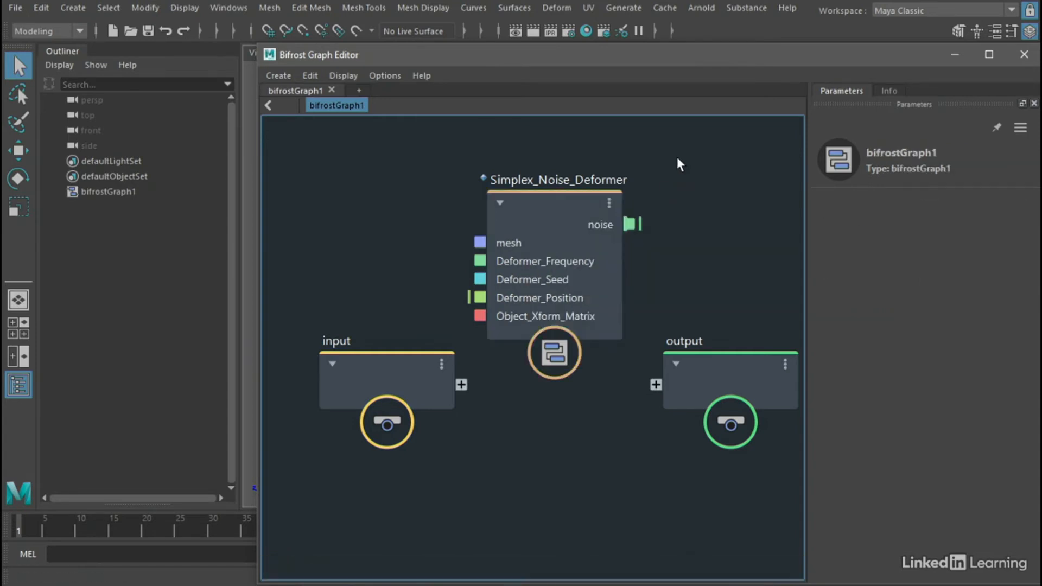
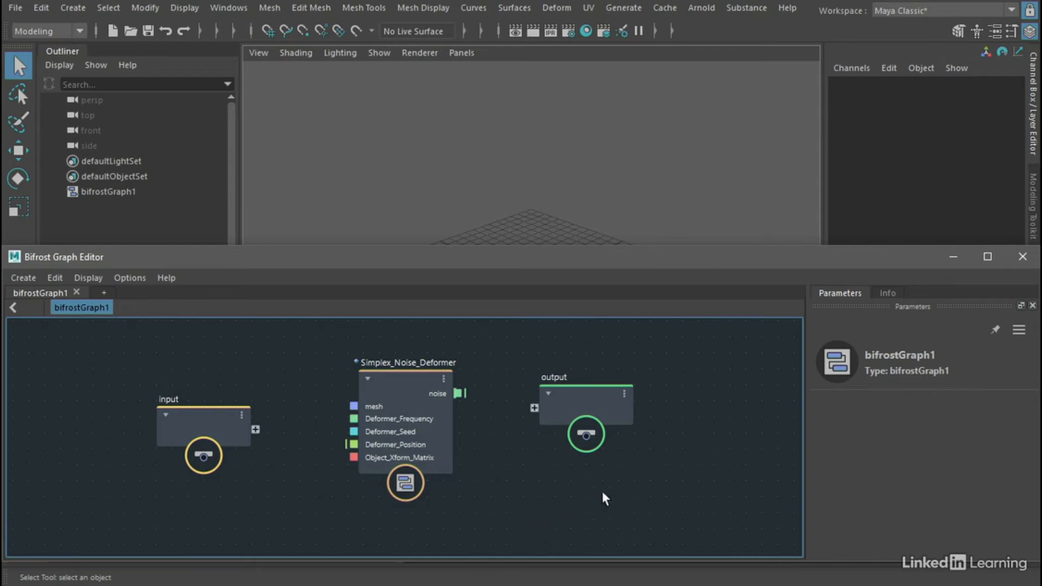
Minimize the Bifrost Graph Editor and create a polygon torus in the scene.
left_click(953, 258)
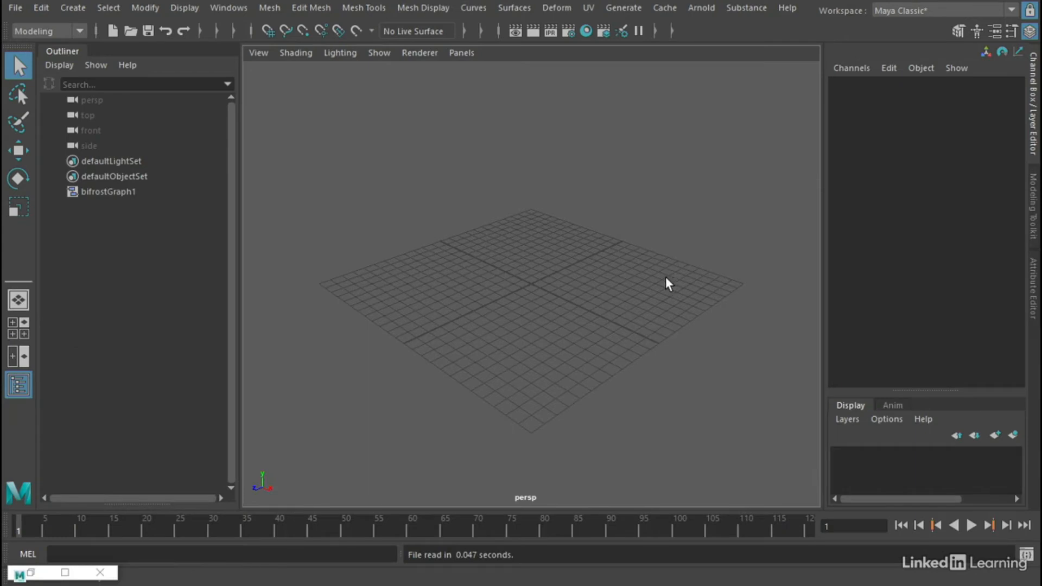
left_click(73, 8)
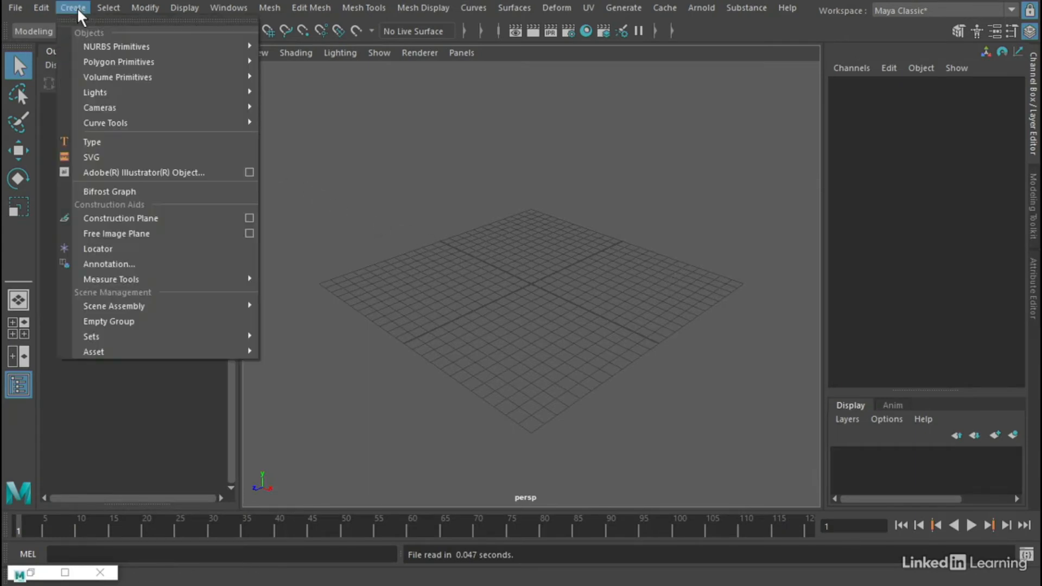
mouse_move(108, 62)
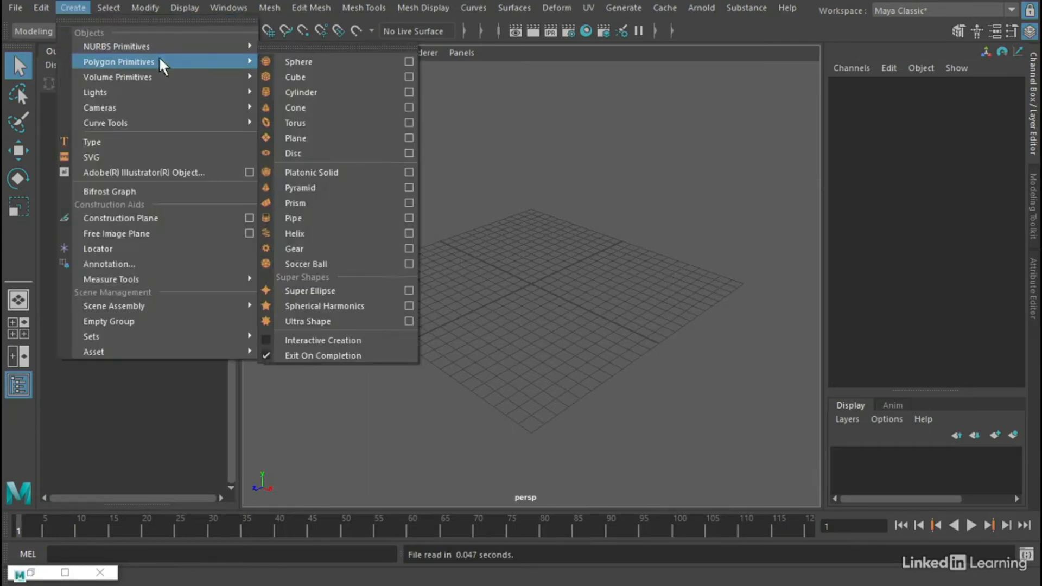
left_click(332, 124)
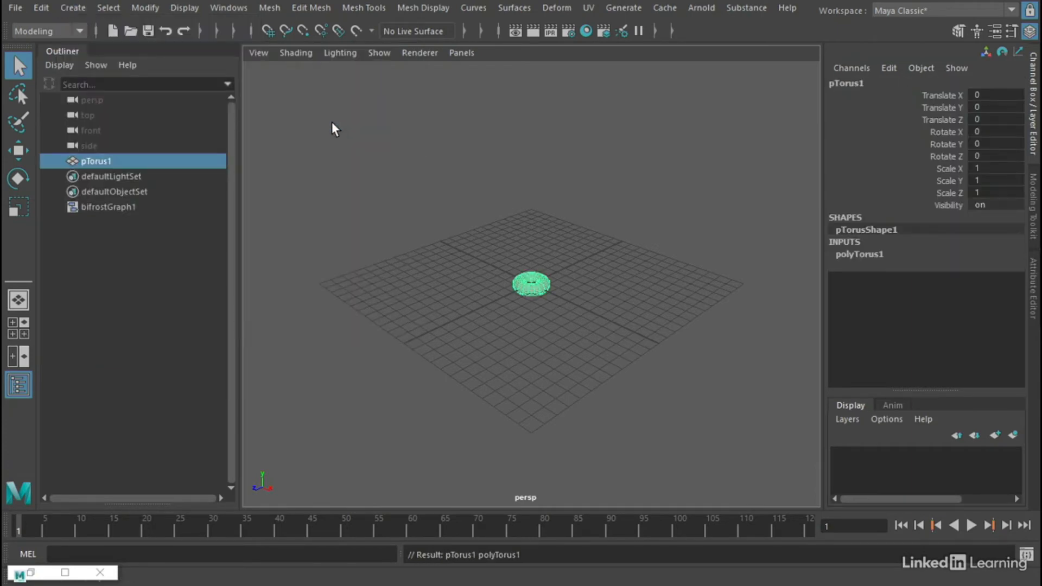
Set the torus's radius to 10 and its section radius to 3.
left_click(863, 256)
double_click(975, 266)
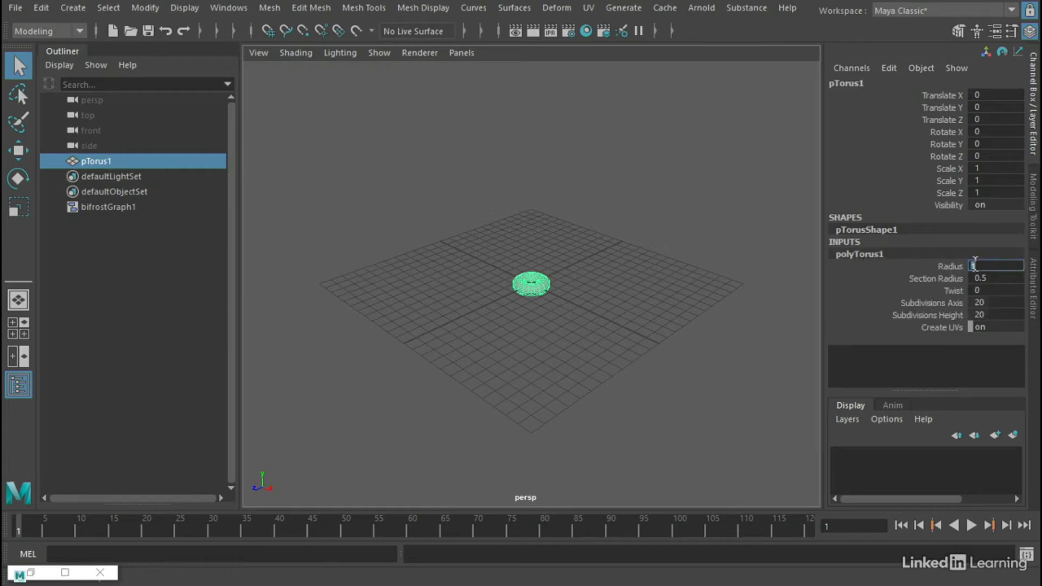
type("10")
key("Tab")
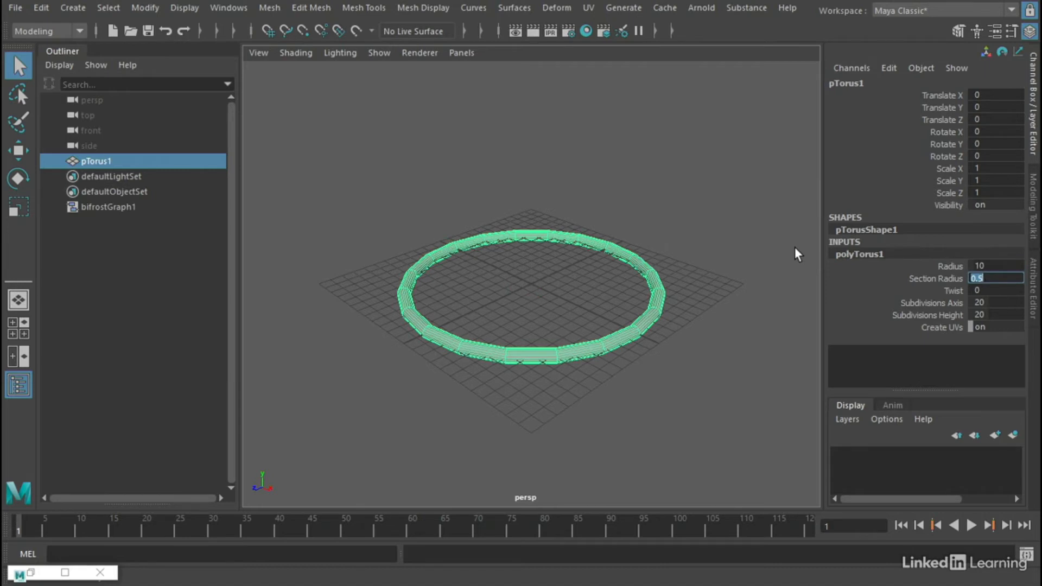
type("3")
key("Return")
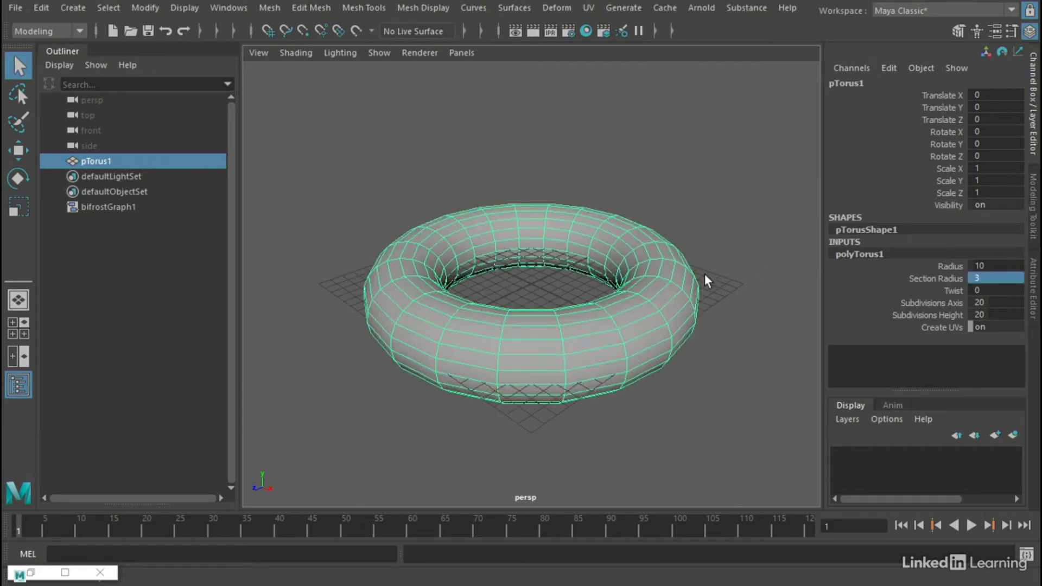
Restore the Bifrost Graph Editor, bring pTorus1 into the graph above the input node, and connect its mesh output to the Simplex_Noise_Deformer's mesh input.
left_click(30, 572)
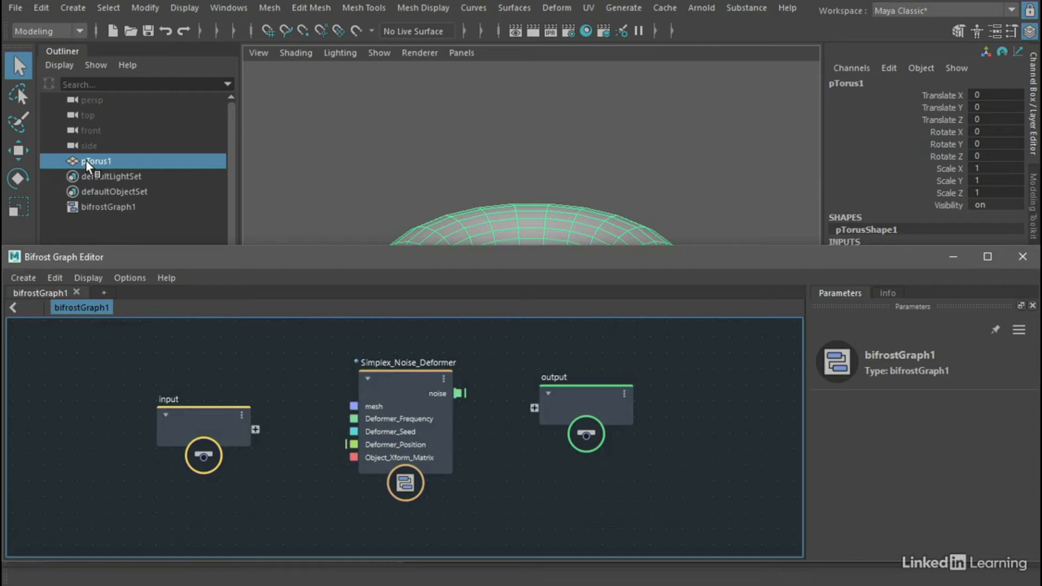
left_click_drag(86, 159, 210, 334)
left_click_drag(213, 406, 210, 471)
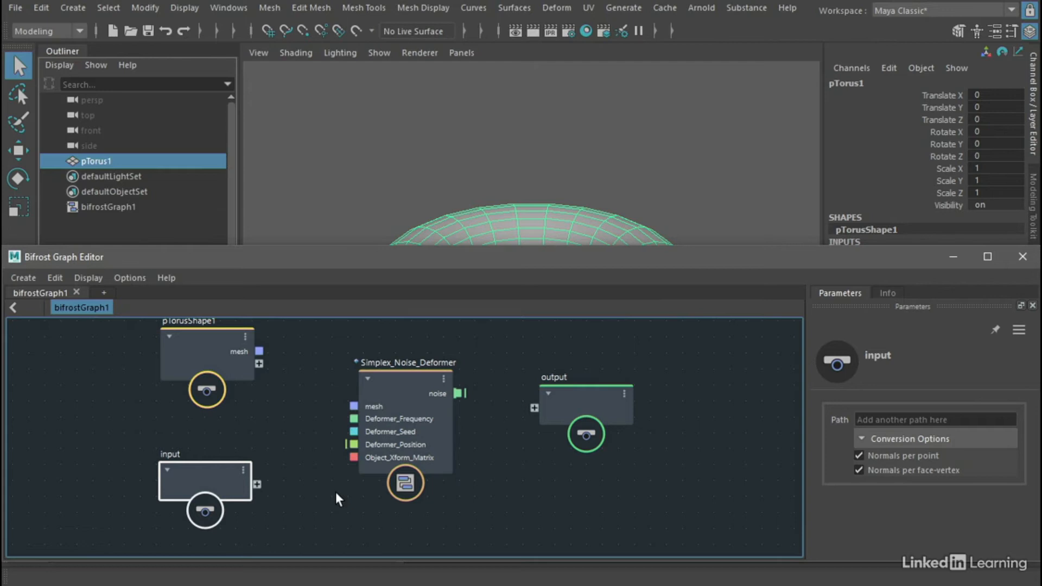
left_click_drag(202, 339, 202, 351)
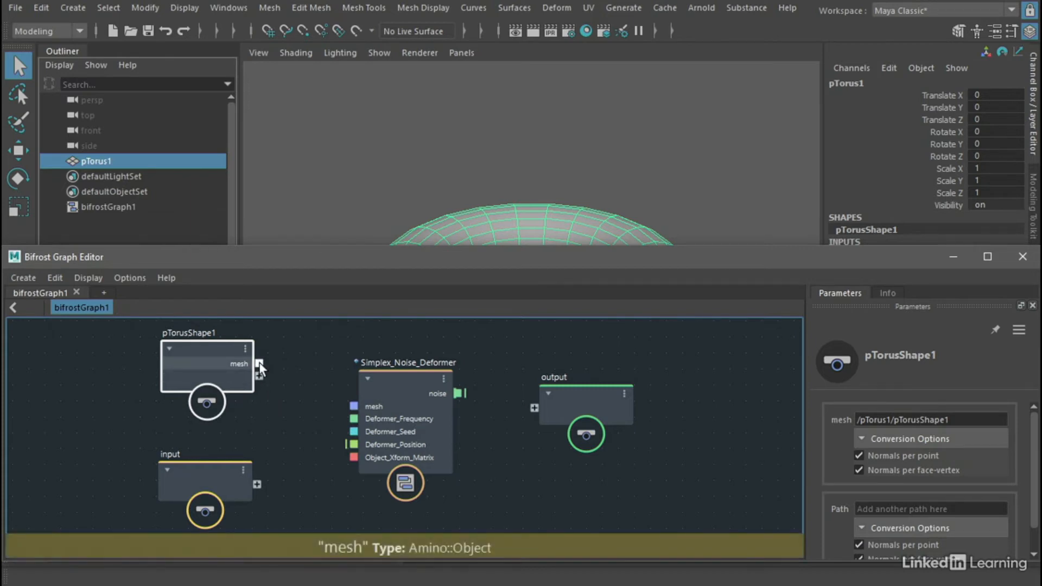
left_click_drag(259, 363, 383, 408)
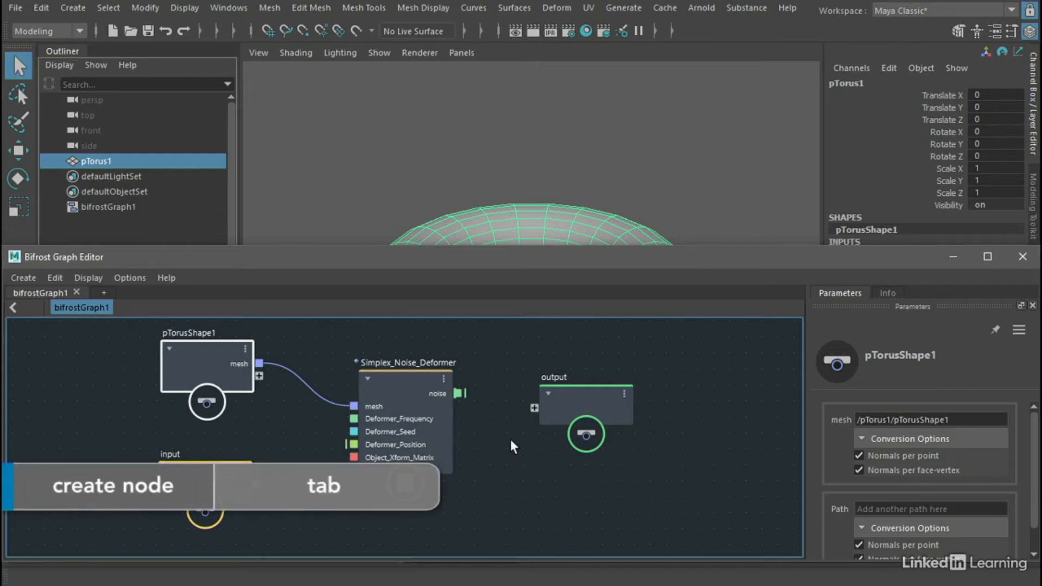
Add a get_point_position node below the Simplex_Noise_Deformer and connect the pTorusShape1 mesh output to its geometry input.
key("Tab")
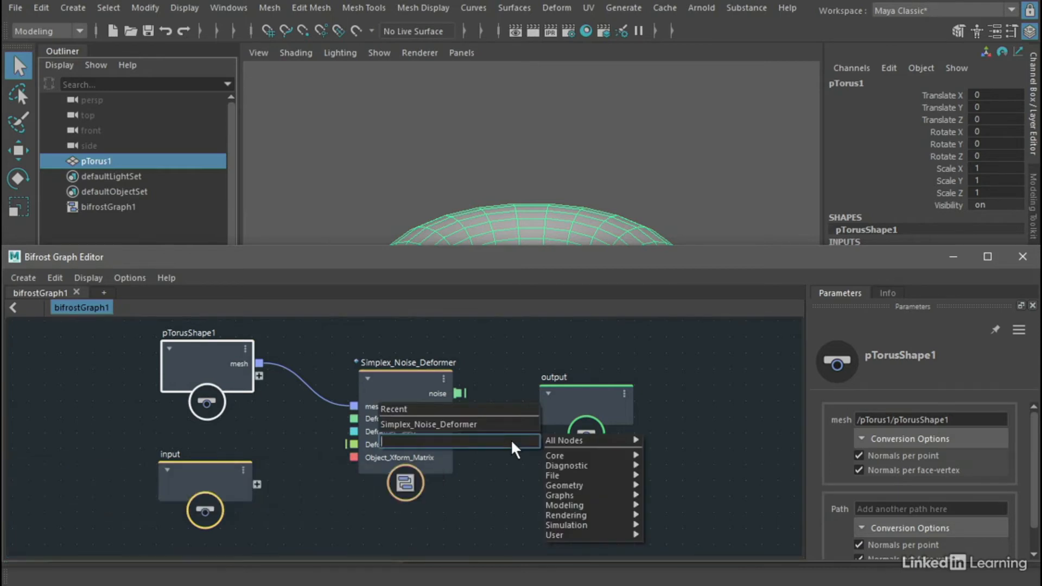
type("get_p")
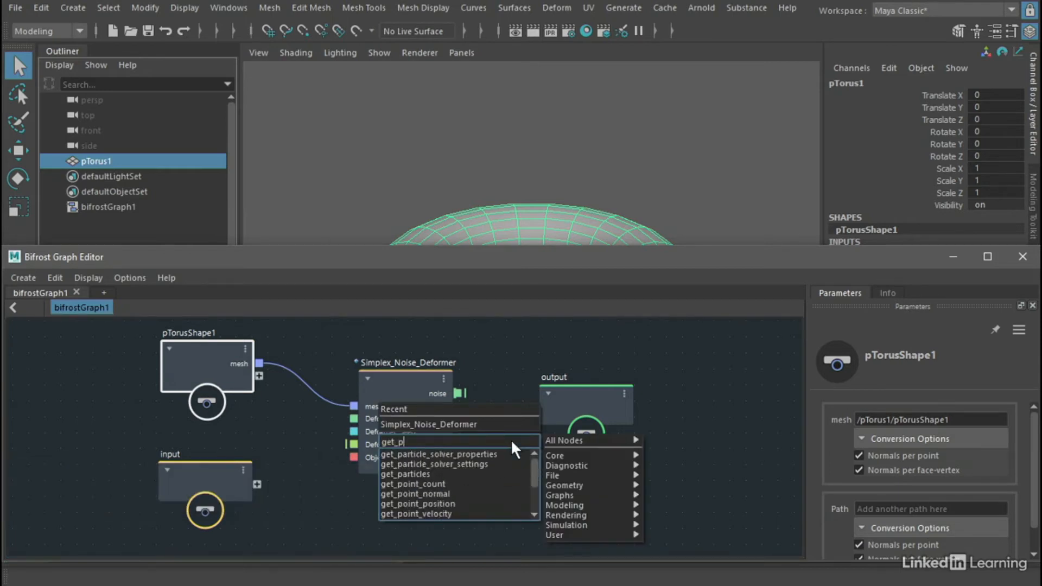
left_click(475, 504)
left_click_drag(414, 390, 433, 344)
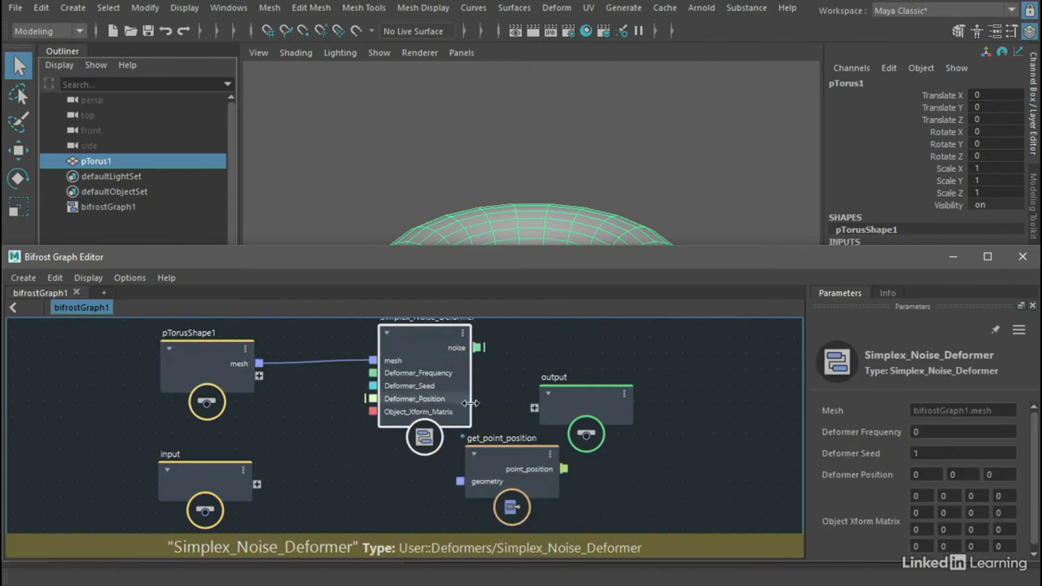
left_click(506, 458)
left_click_drag(506, 459, 362, 468)
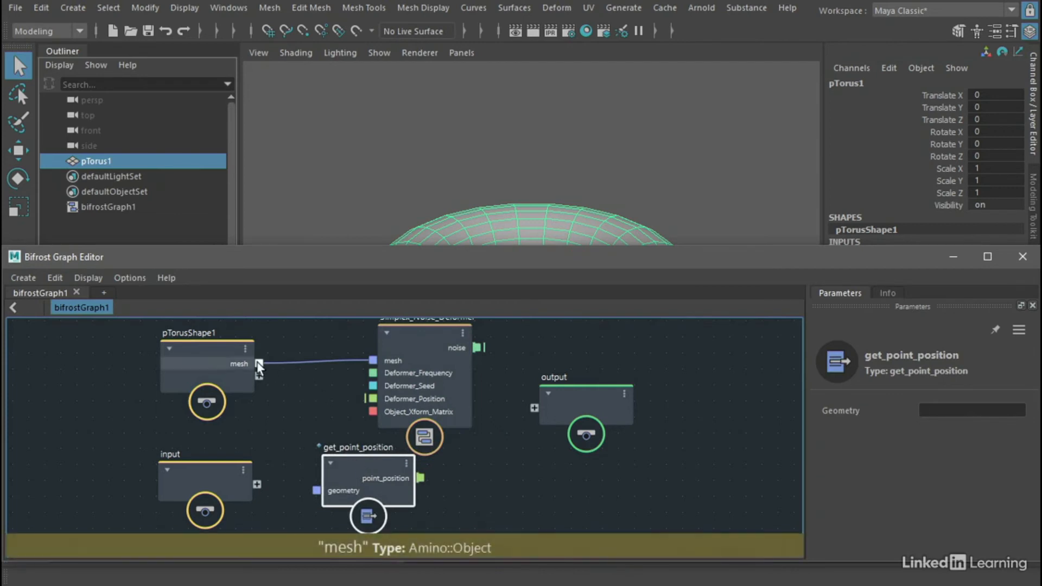
left_click_drag(257, 362, 317, 490)
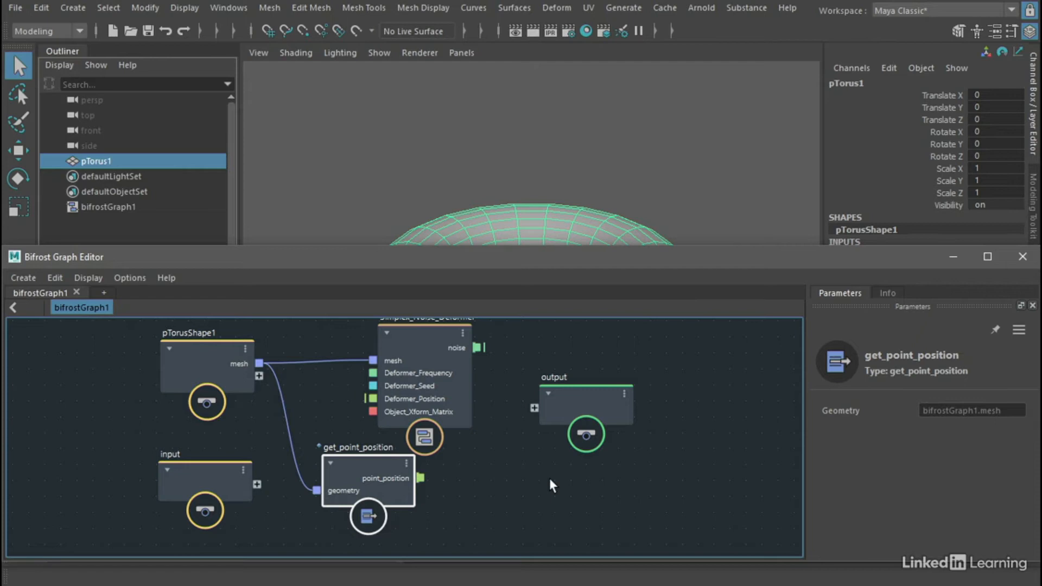
Add an add node beside get_point_position and connect the point_position output to it.
key("Tab")
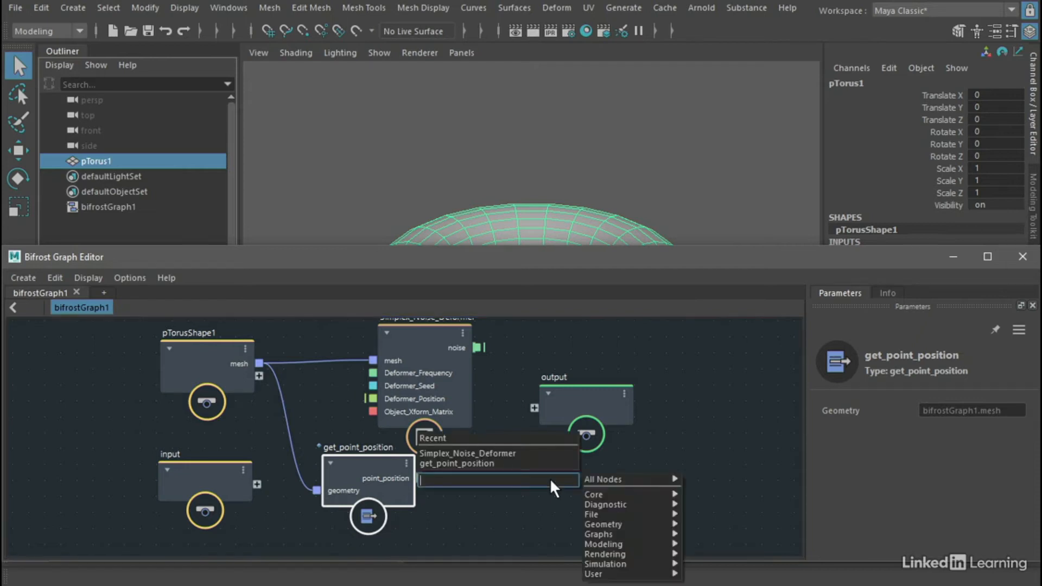
type("add")
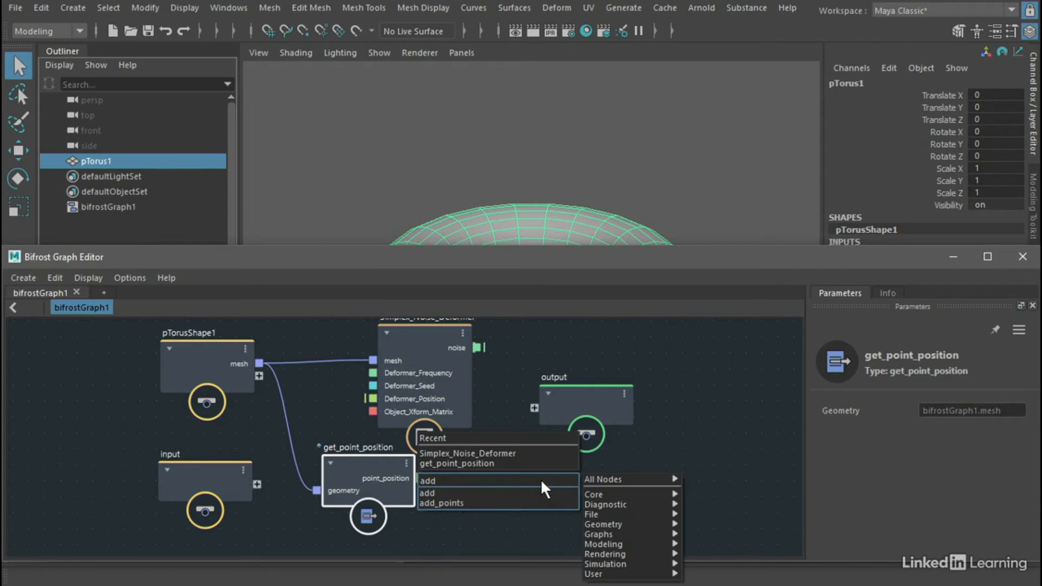
left_click(444, 490)
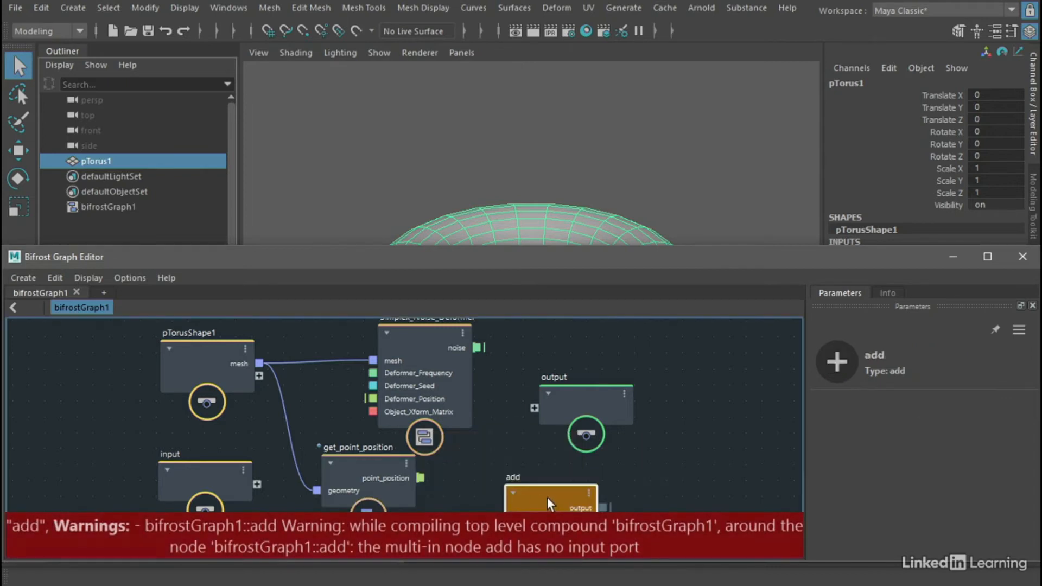
left_click_drag(552, 526, 516, 491)
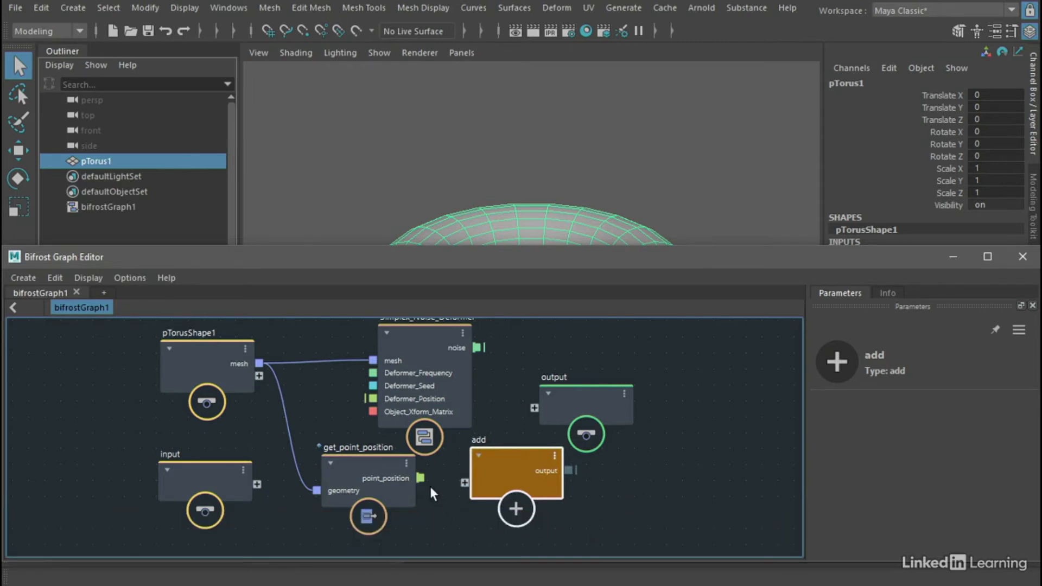
left_click_drag(464, 487, 474, 484)
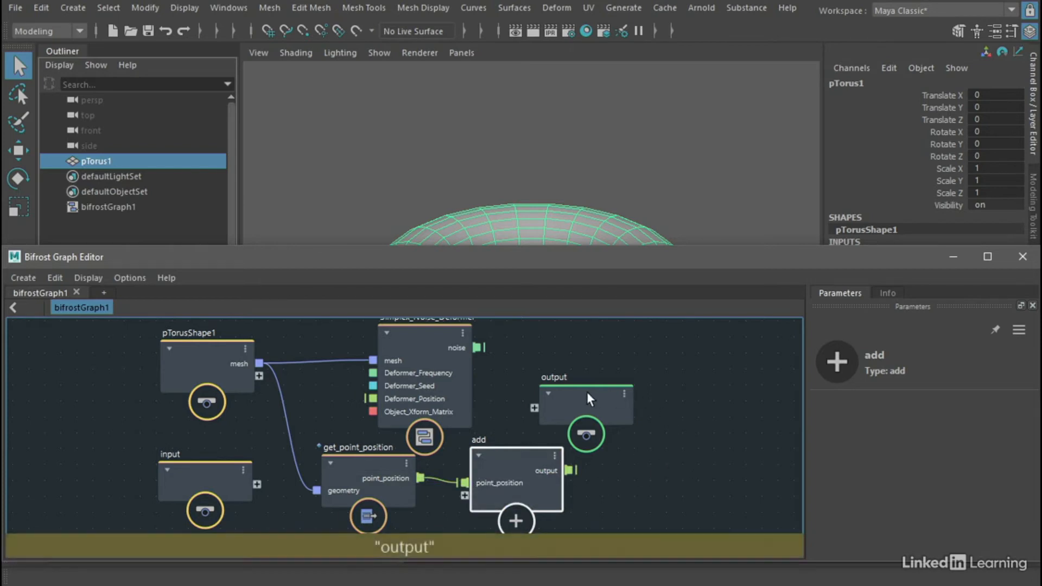
Move the output node farther from the add node and place a set_point_position node between them.
left_click_drag(584, 393, 716, 393)
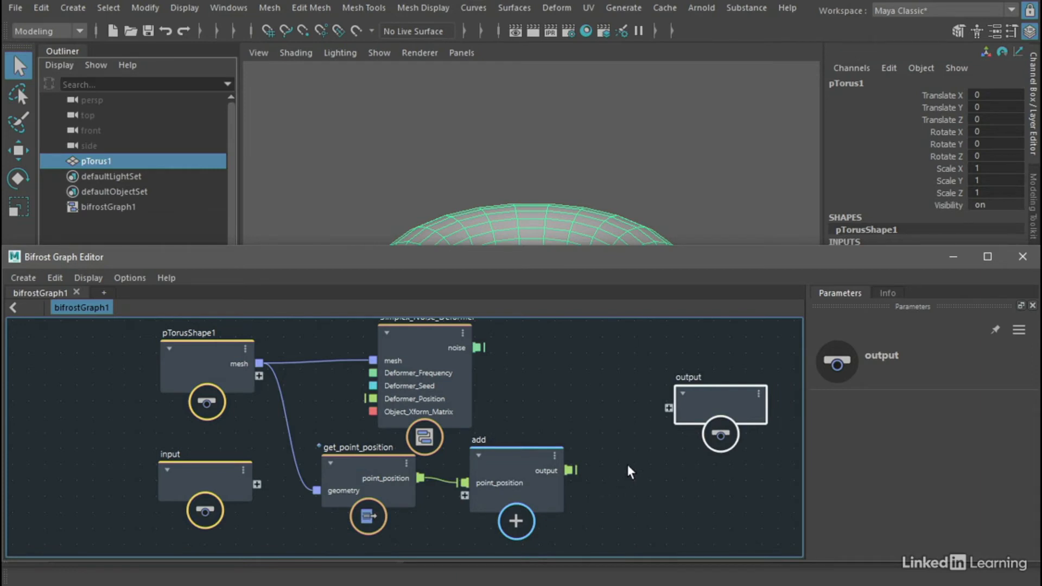
key("Tab")
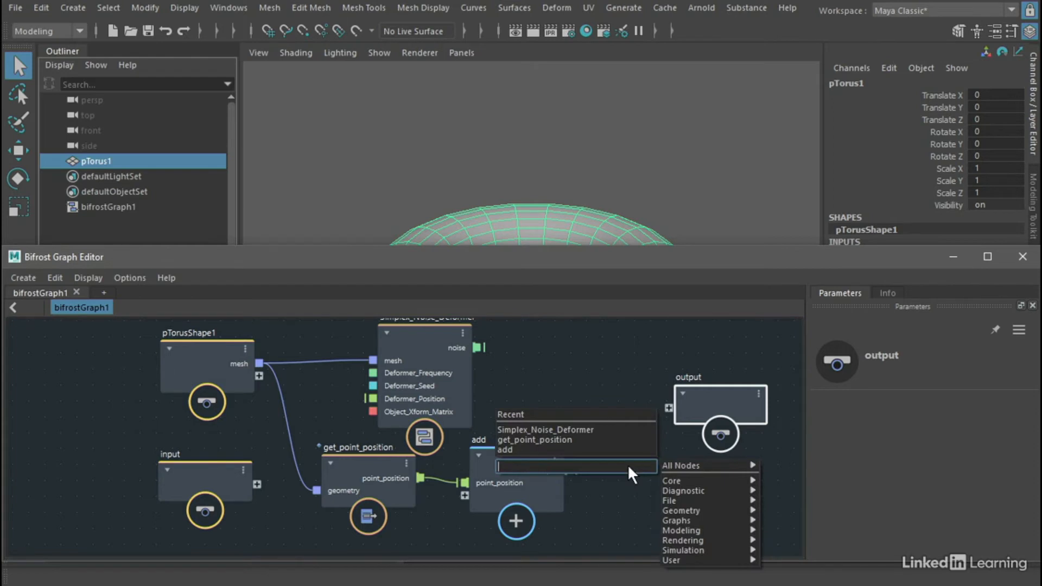
type("set")
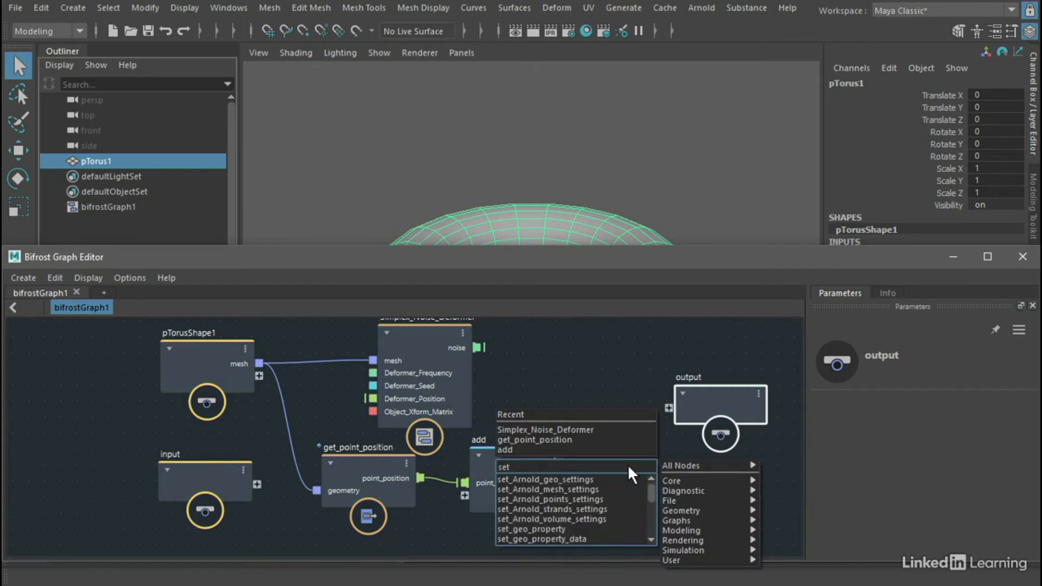
type("_p")
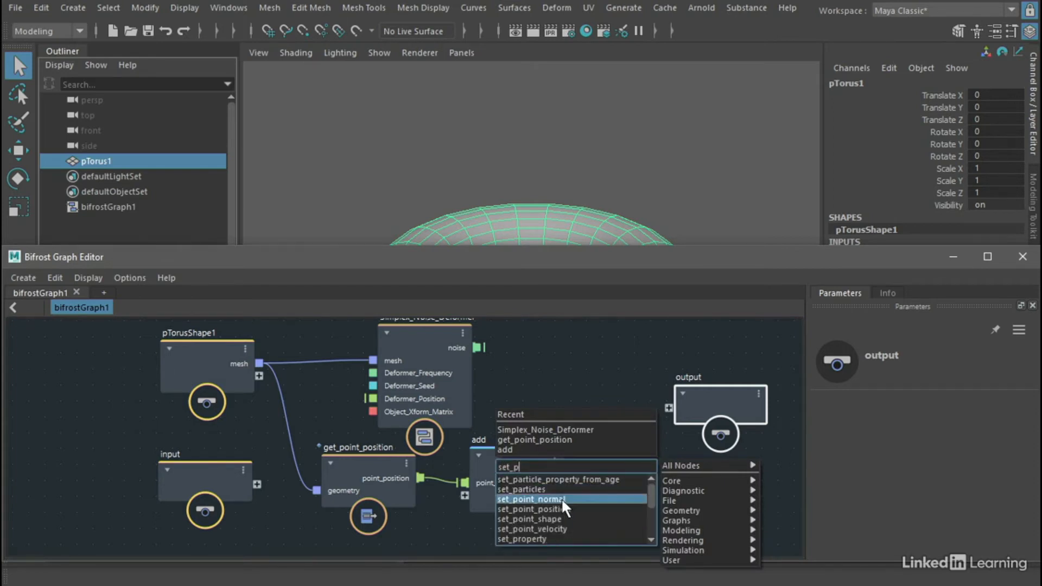
left_click(590, 509)
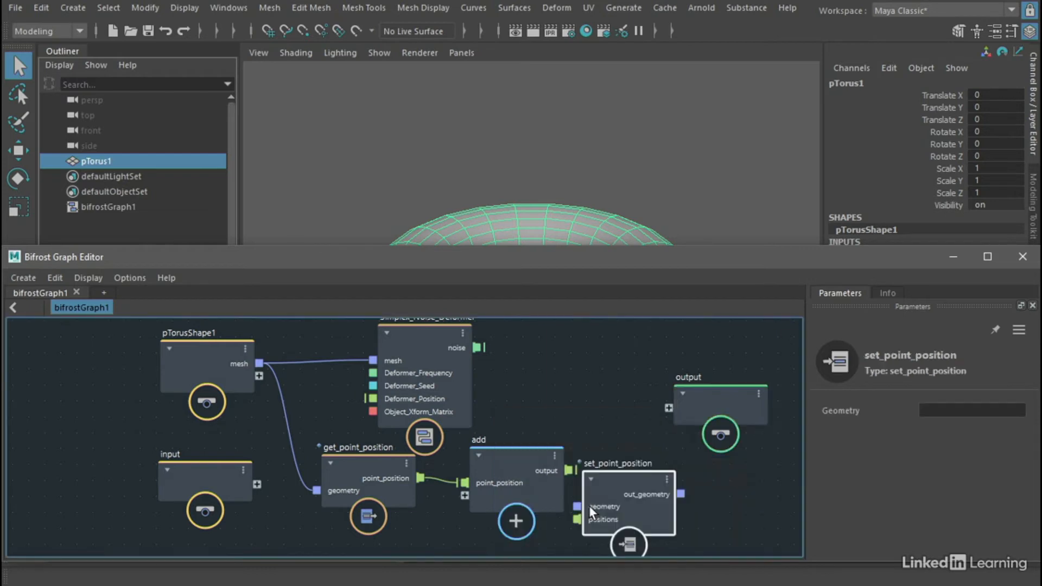
left_click_drag(624, 481, 649, 453)
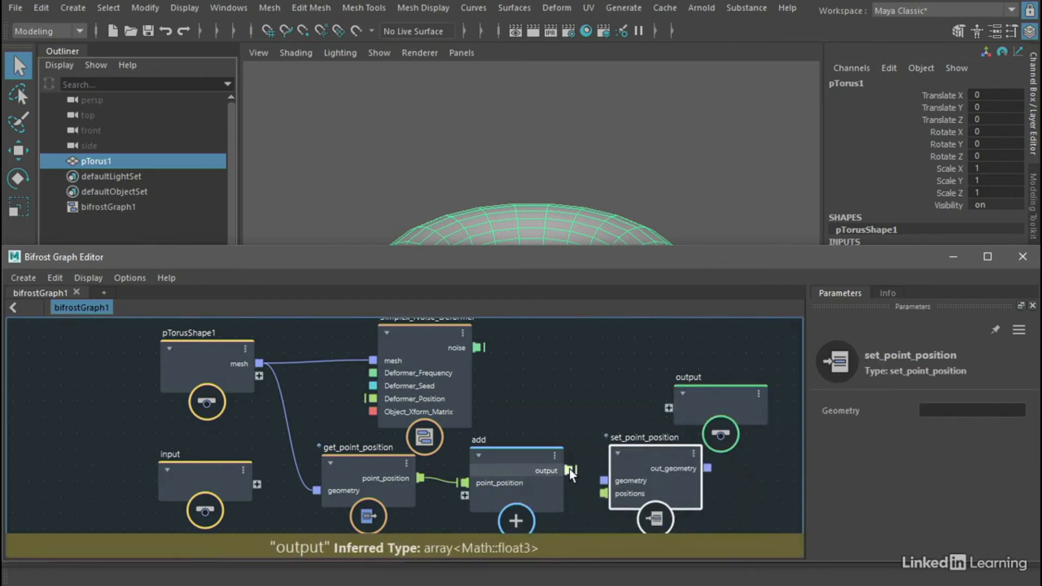
Connect the add output to set_point_position's positions and the pTorusShape1 mesh to its geometry, spacing out the Simplex_Noise_Deformer and add nodes.
left_click(575, 492)
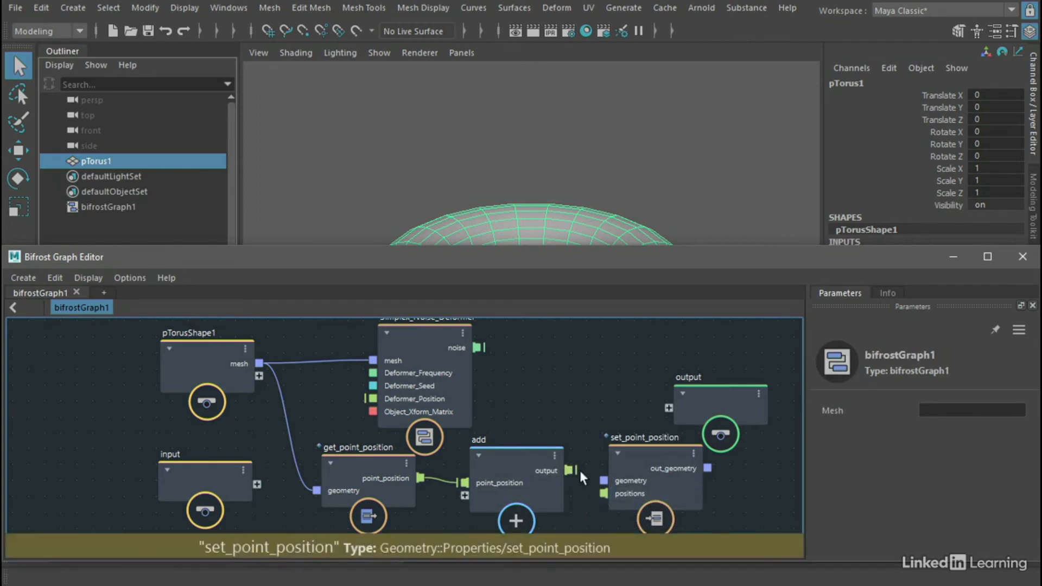
left_click_drag(568, 470, 604, 494)
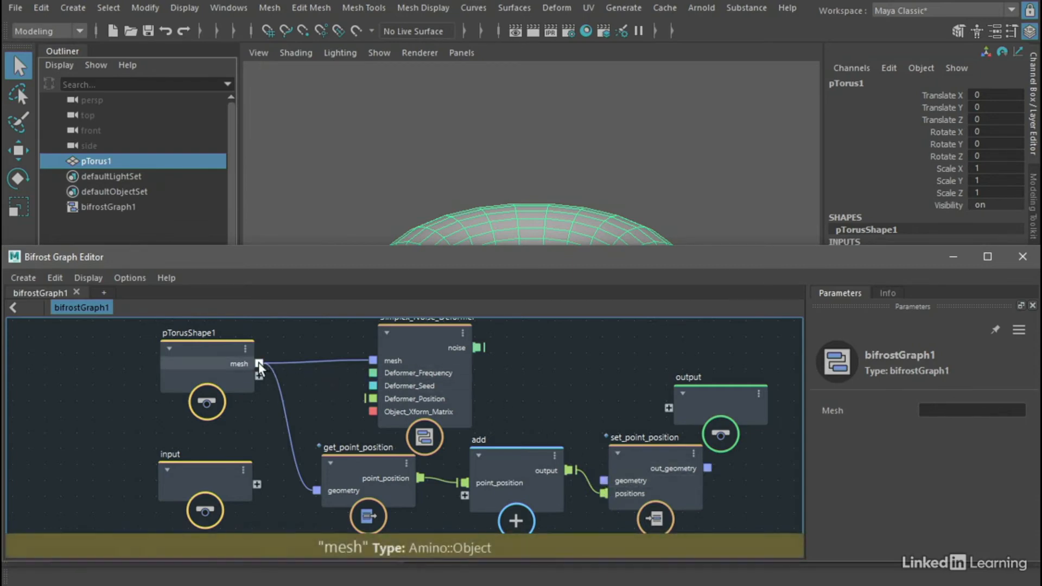
left_click_drag(259, 363, 609, 480)
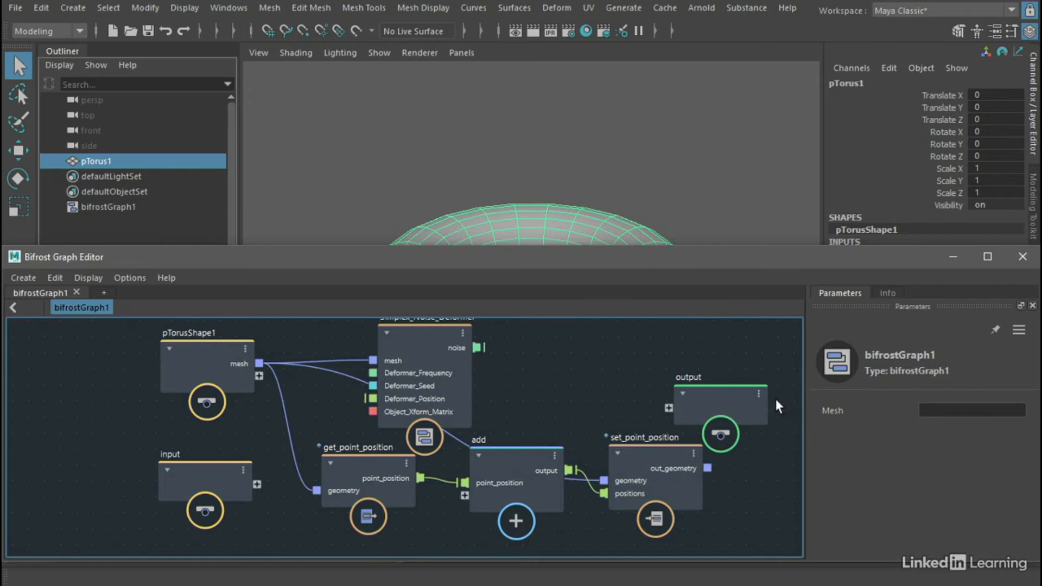
left_click_drag(439, 348, 438, 299)
mouse_move(506, 460)
left_mouse_down()
mouse_move(514, 433)
mouse_move(505, 472)
left_mouse_up()
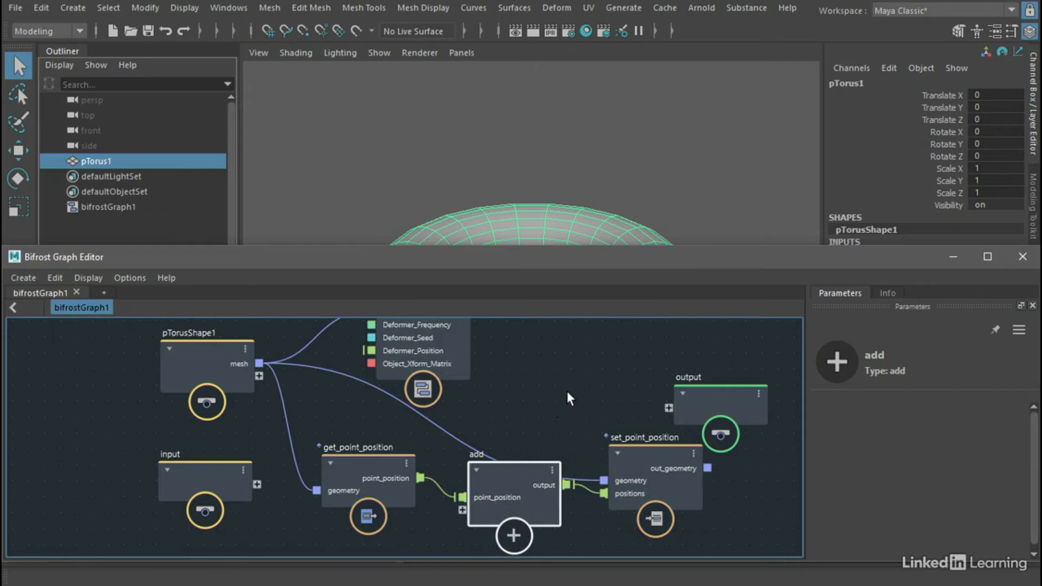
Move the output node clear of set_point_position and connect out_geometry to it.
middle_click_drag(574, 387, 468, 370, "alt")
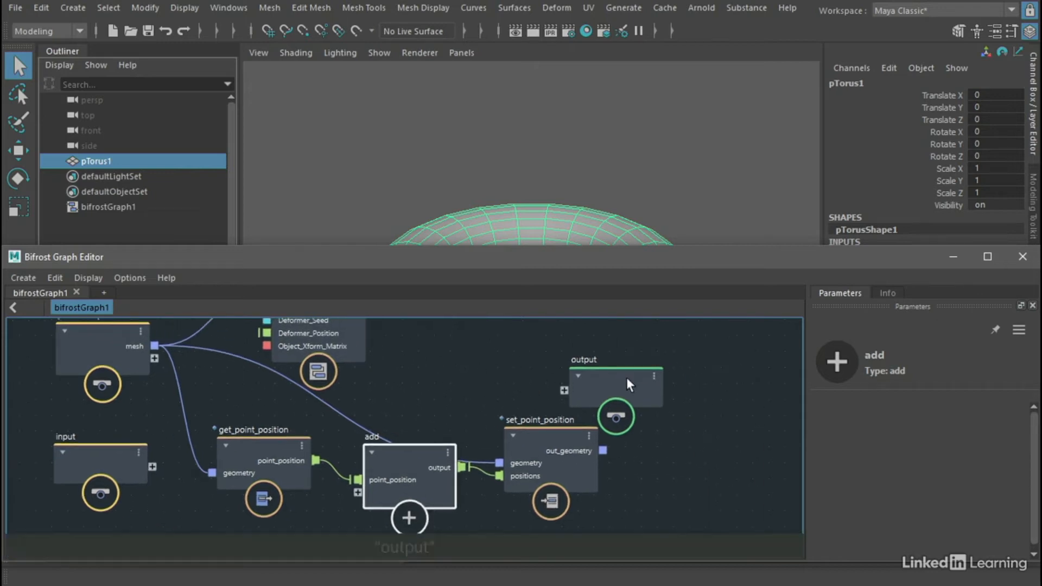
left_click_drag(609, 373, 700, 391)
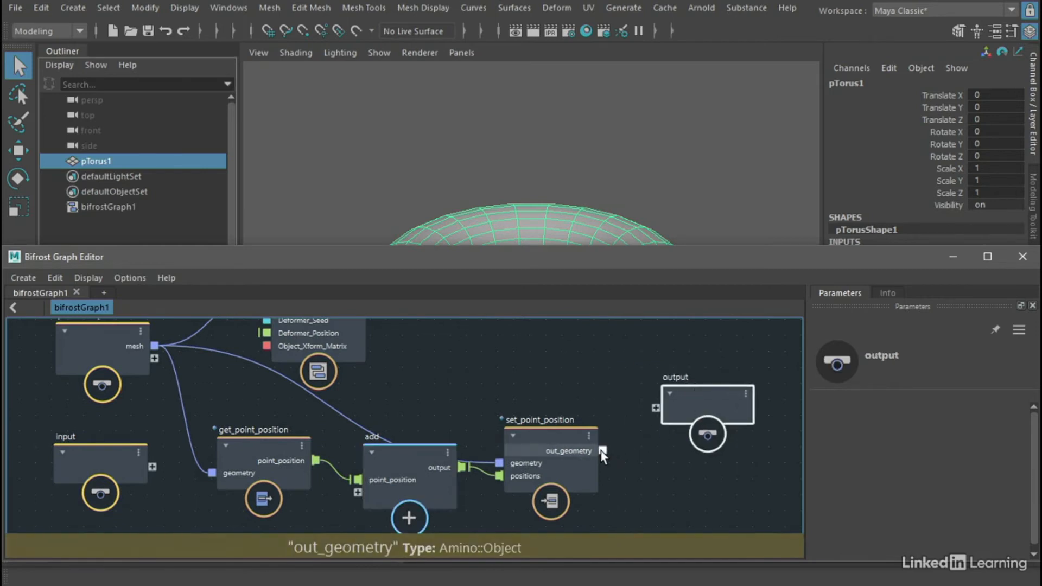
left_click_drag(625, 414, 664, 412)
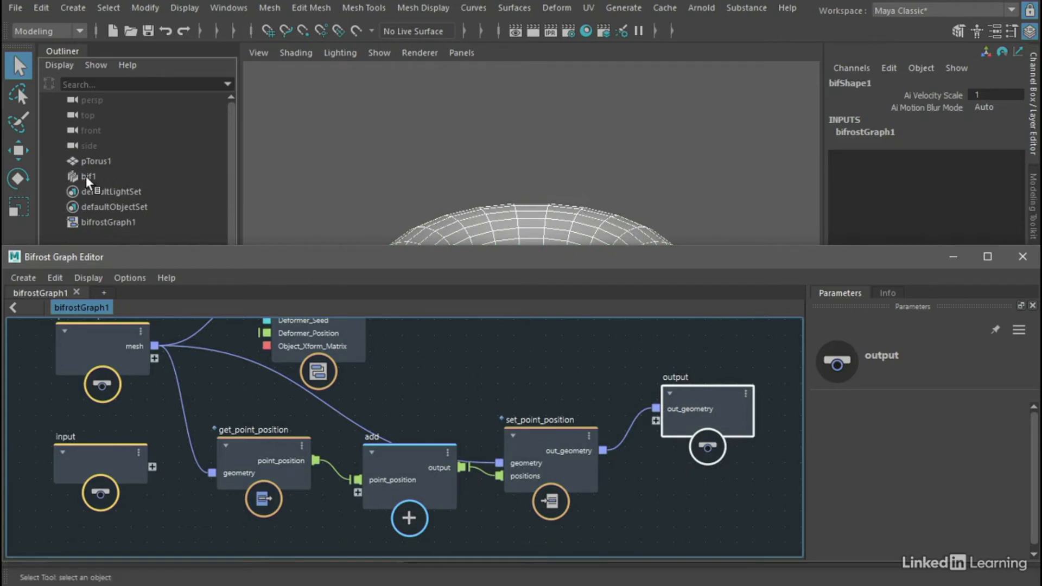
Minimize the Bifrost Graph Editor and move the bif1 torus to about 27.6 in X, beside the original torus.
left_click(953, 257)
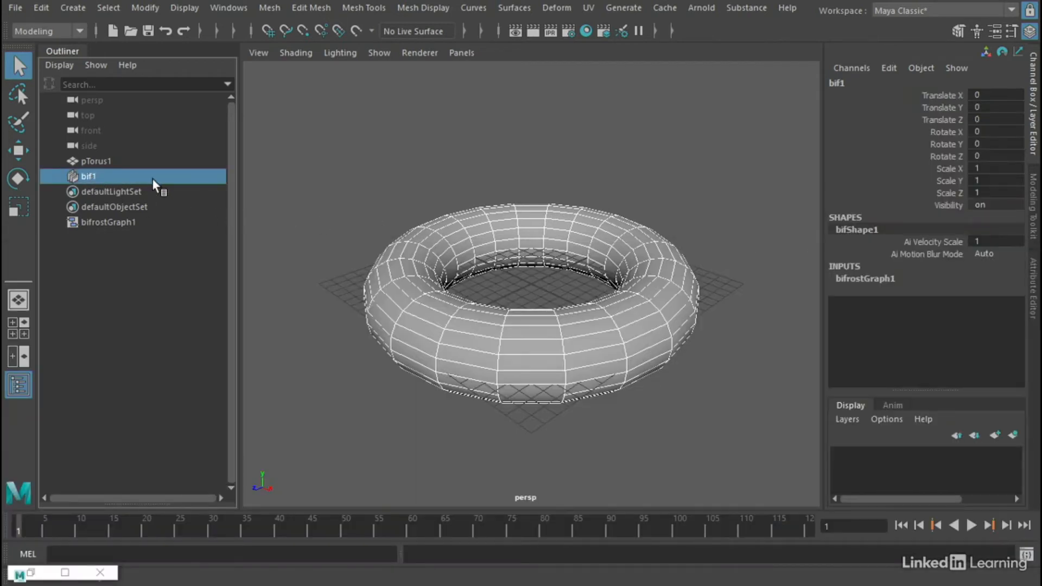
left_click(19, 151)
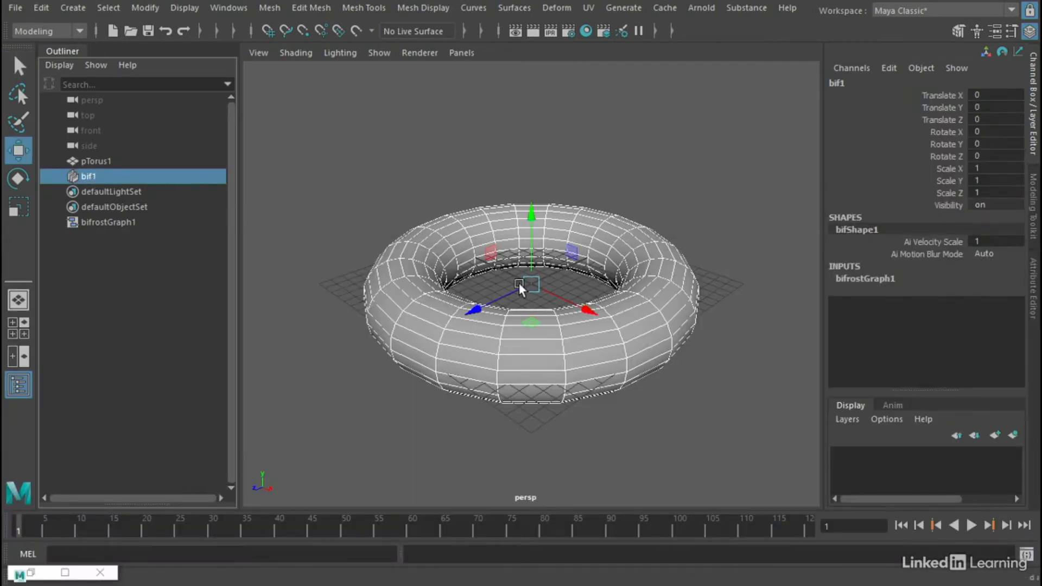
left_click_drag(585, 307, 807, 438)
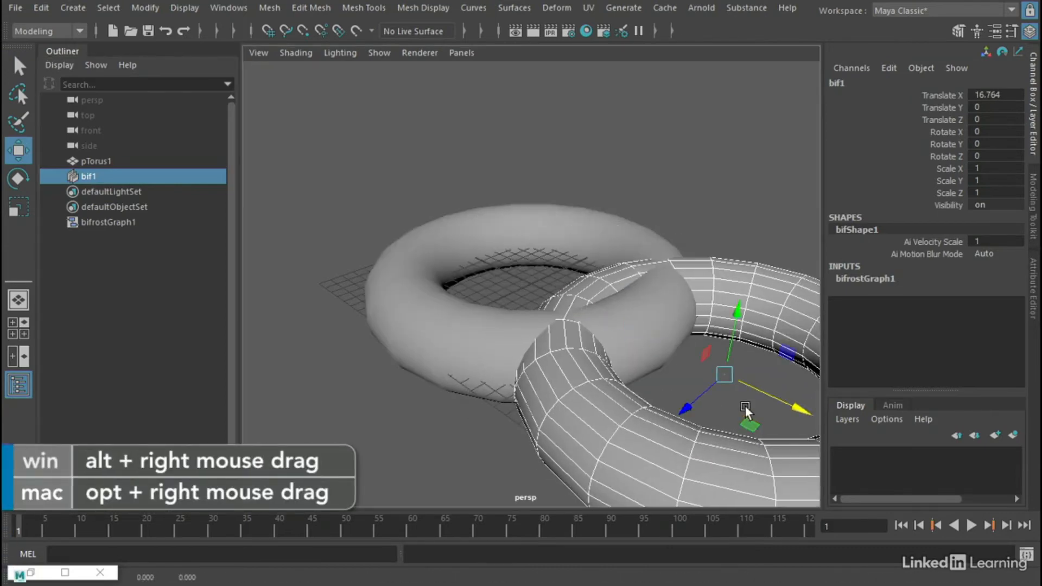
right_click_drag(745, 406, 546, 395, "alt")
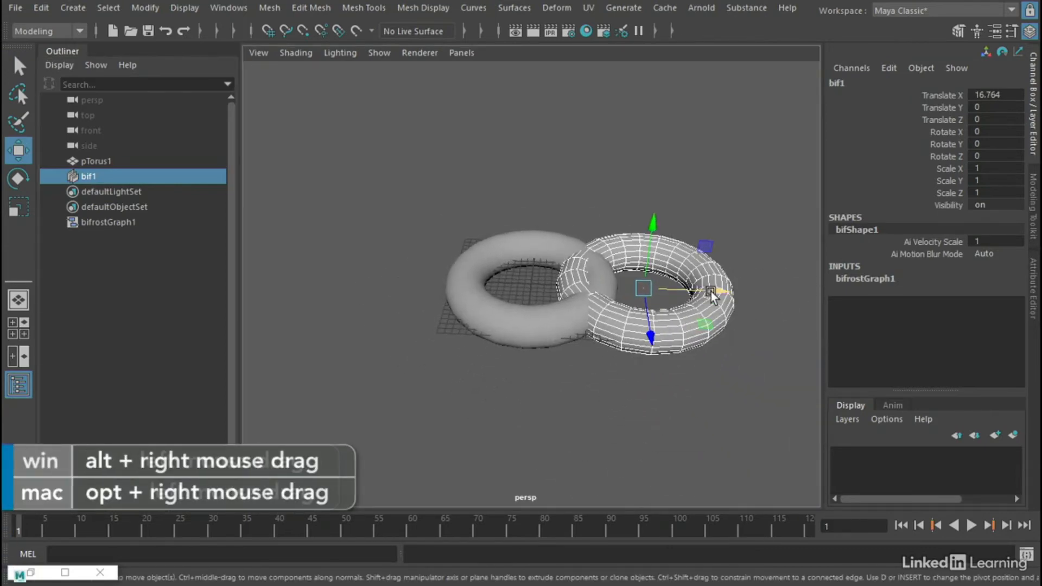
left_click_drag(711, 291, 786, 292)
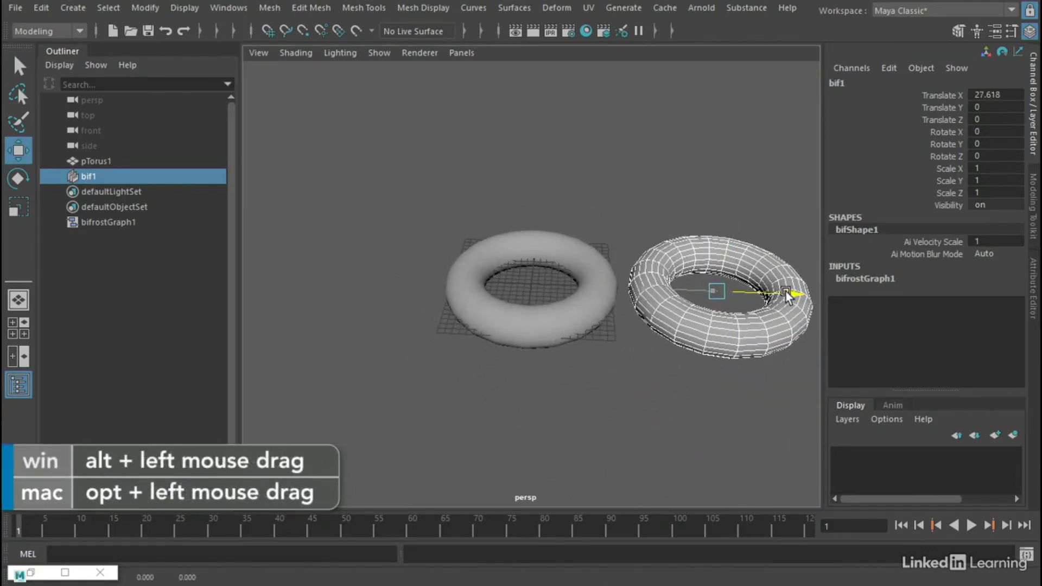
left_click(532, 323)
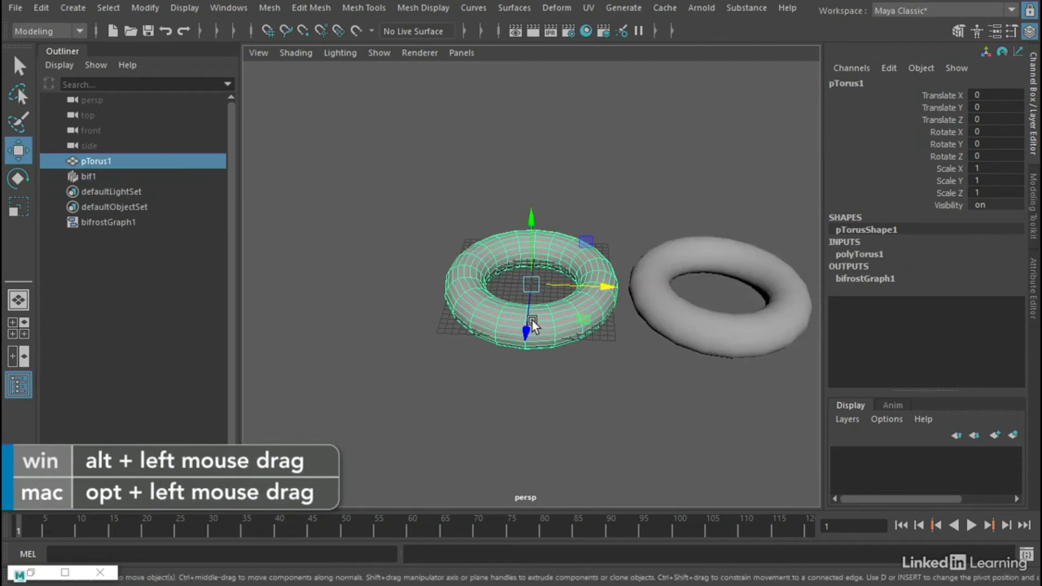
left_click(699, 330)
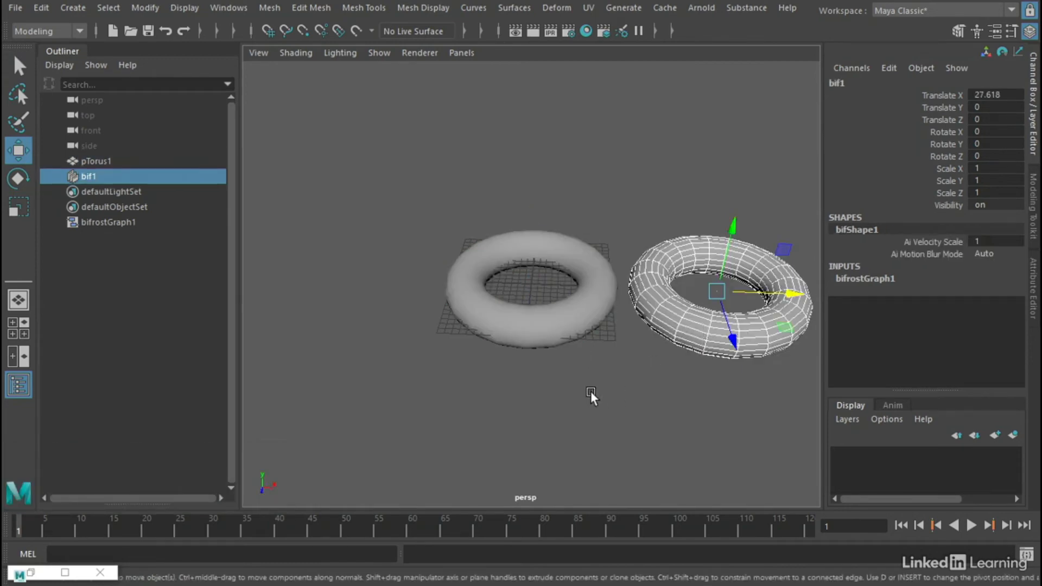
left_click(19, 66)
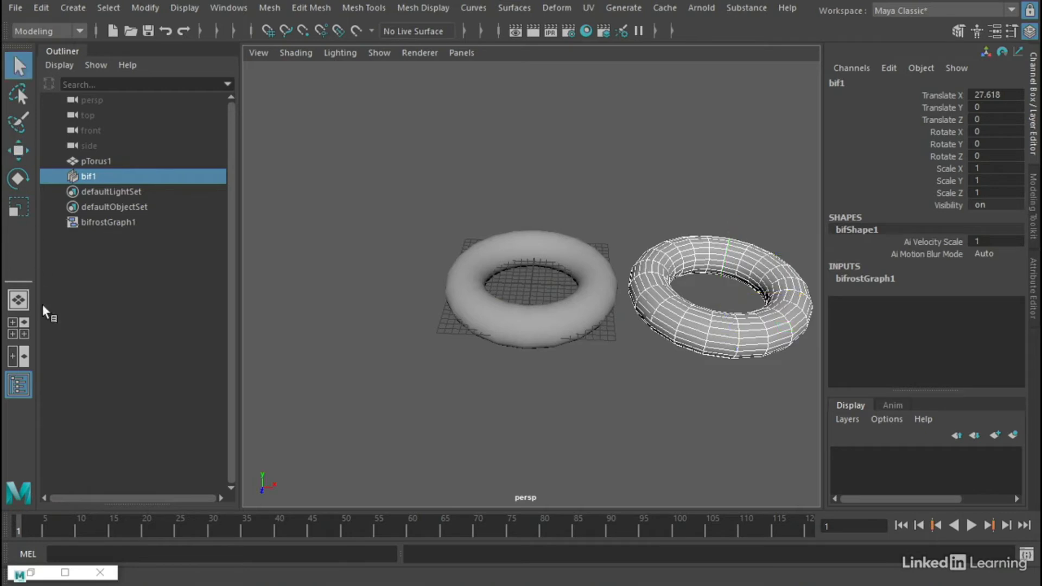
Restore the Bifrost Graph Editor, add a value node below get_point_position, and connect its output to a new input on the add node.
left_click(31, 573)
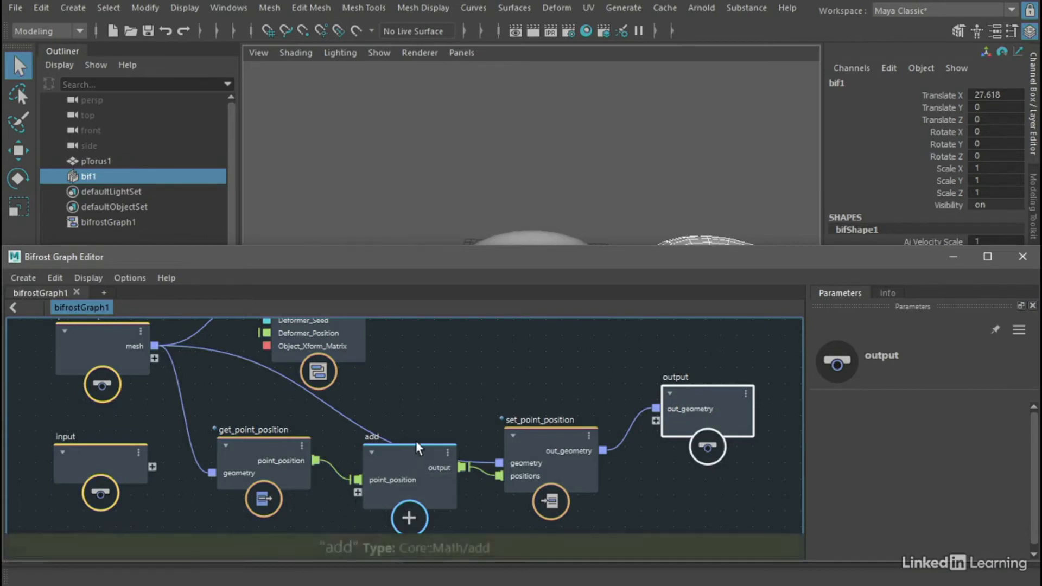
middle_click_drag(440, 382, 401, 439, "alt")
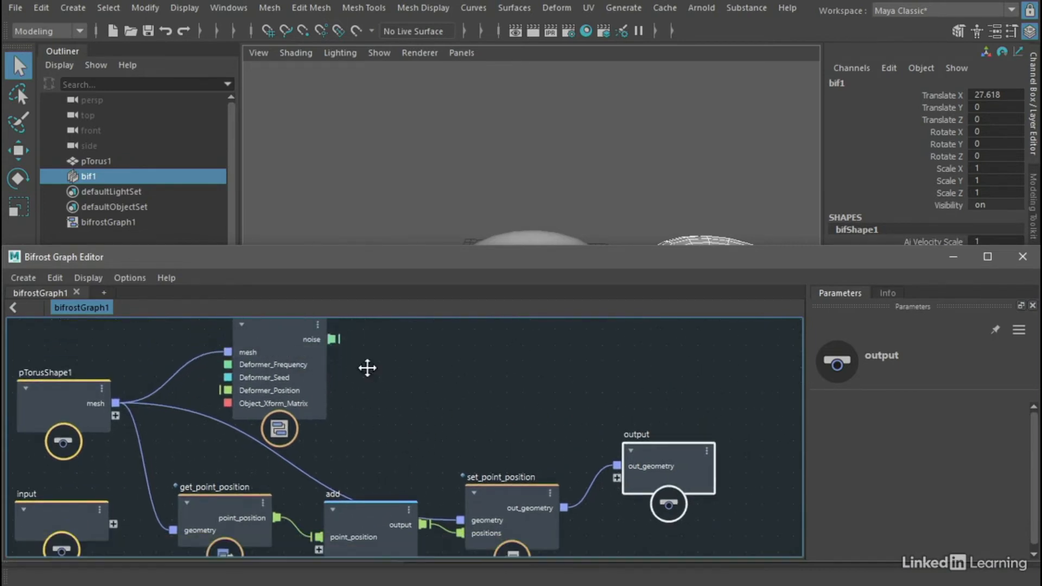
middle_click_drag(368, 366, 361, 399, "alt")
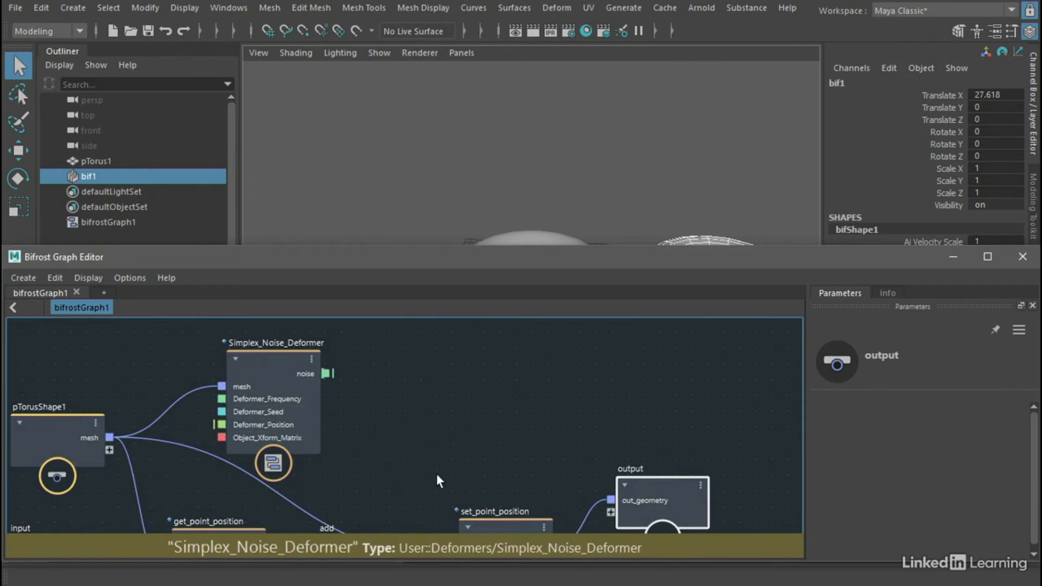
middle_click_drag(437, 473, 452, 341, "alt")
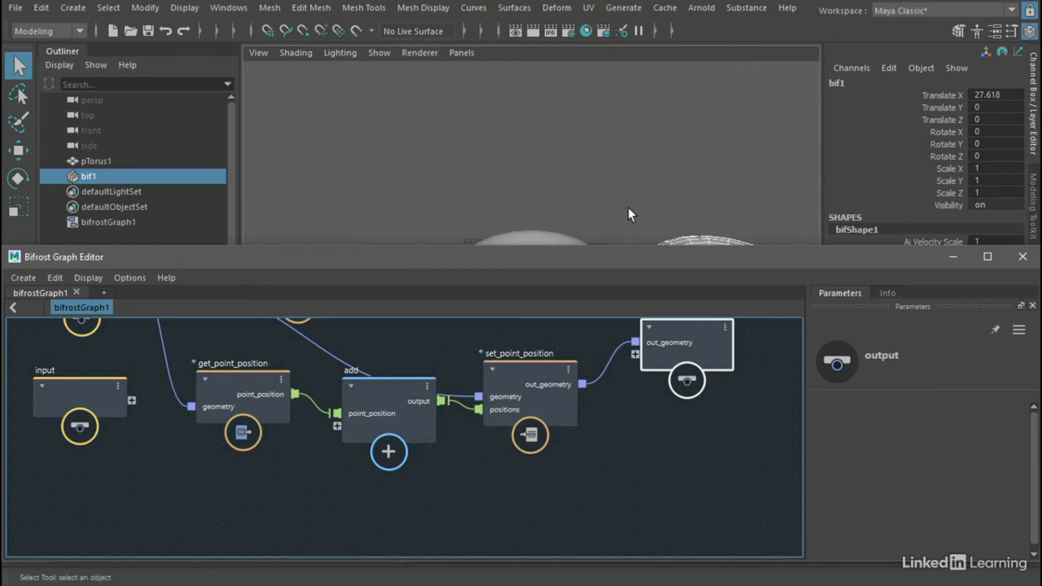
middle_click_drag(627, 207, 581, 84, "alt")
left_click(315, 458)
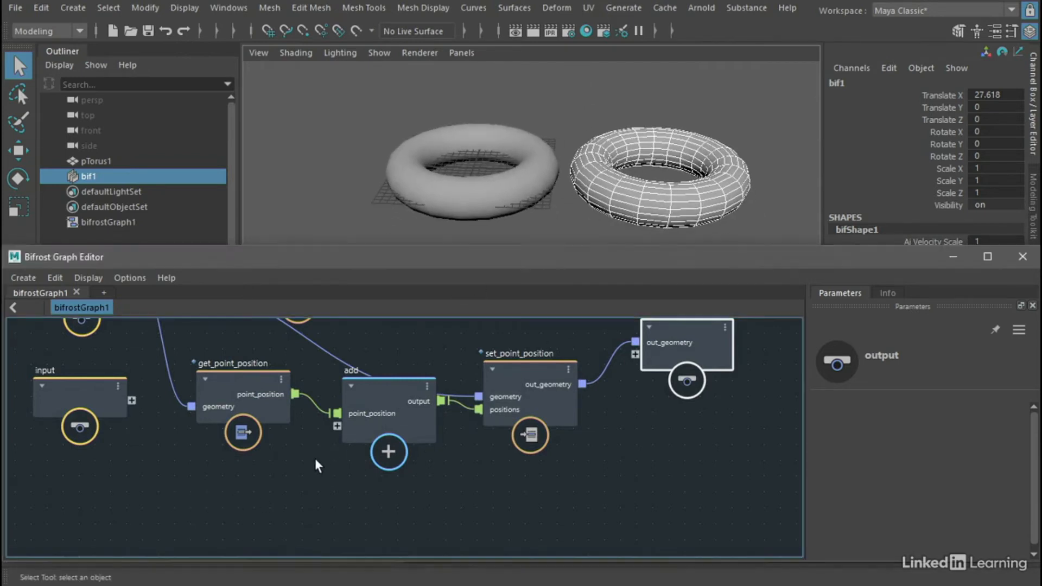
key("Tab")
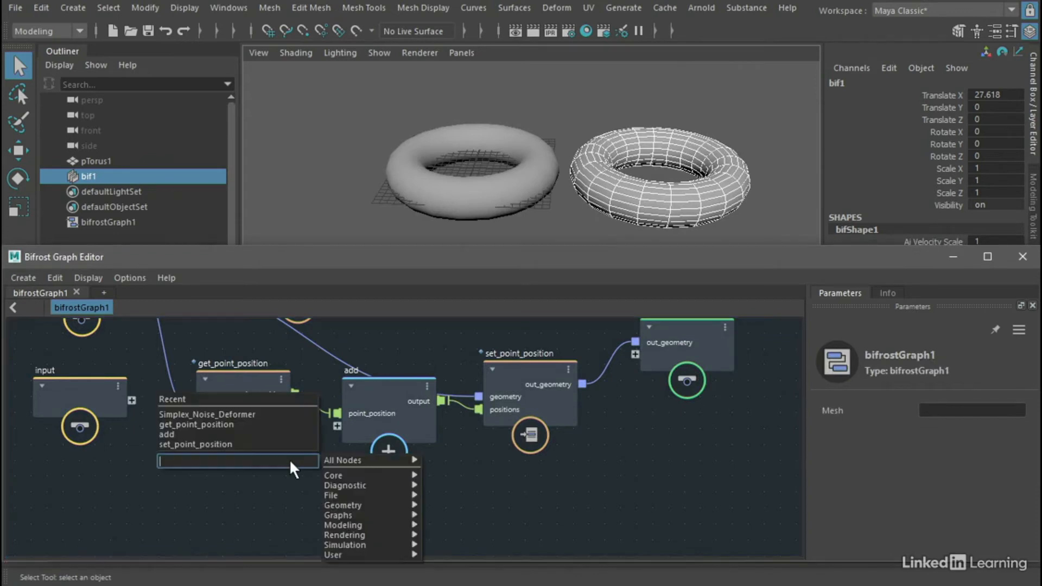
type("value")
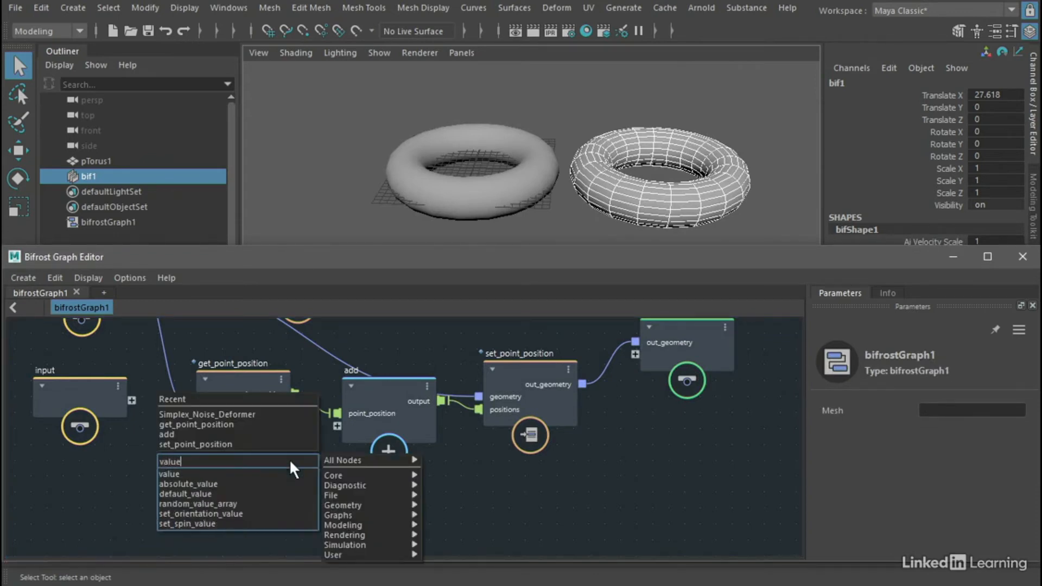
left_click(177, 473)
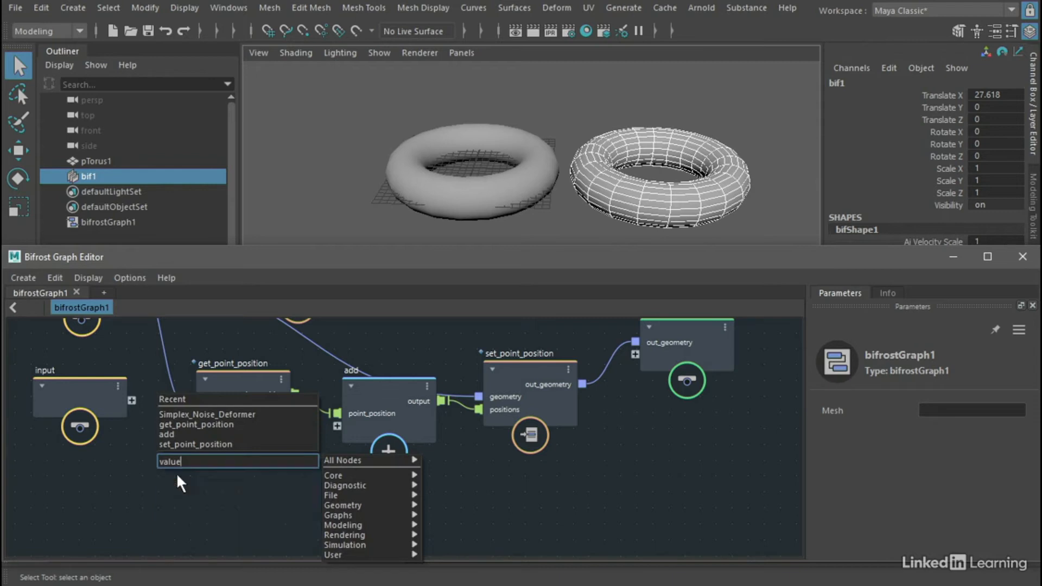
mouse_move(273, 476)
left_mouse_down()
mouse_move(210, 475)
mouse_move(288, 480)
left_mouse_up()
left_click_drag(333, 441, 341, 429)
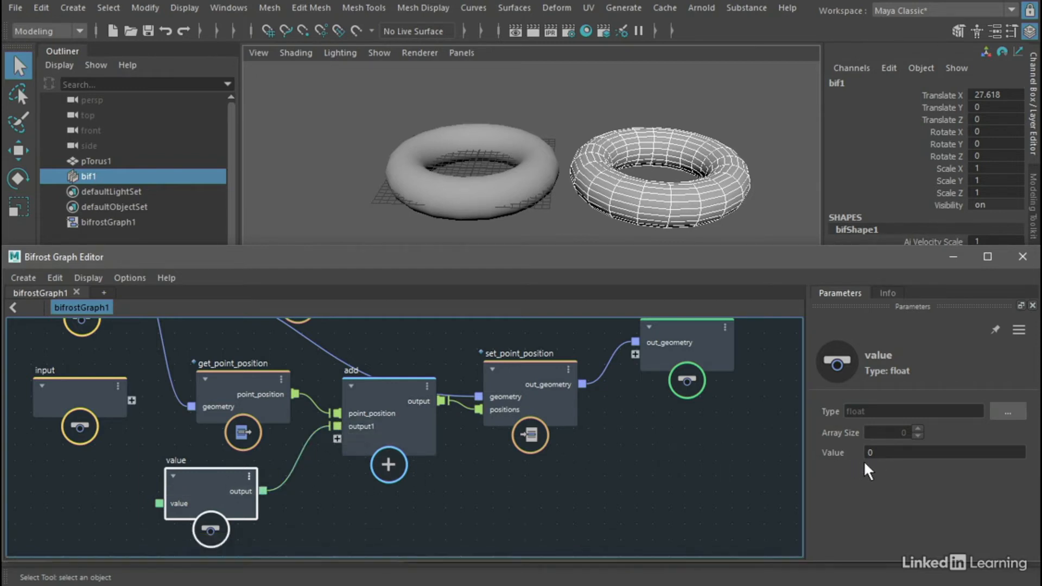
Try 2 as the value node's Value, and finally set it to 5.
left_click(884, 453)
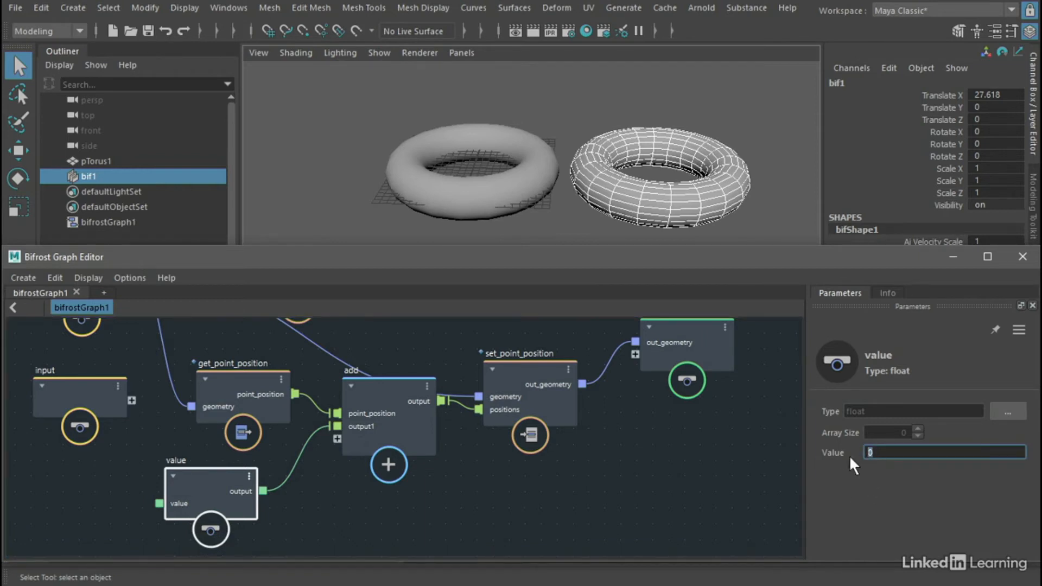
type("2")
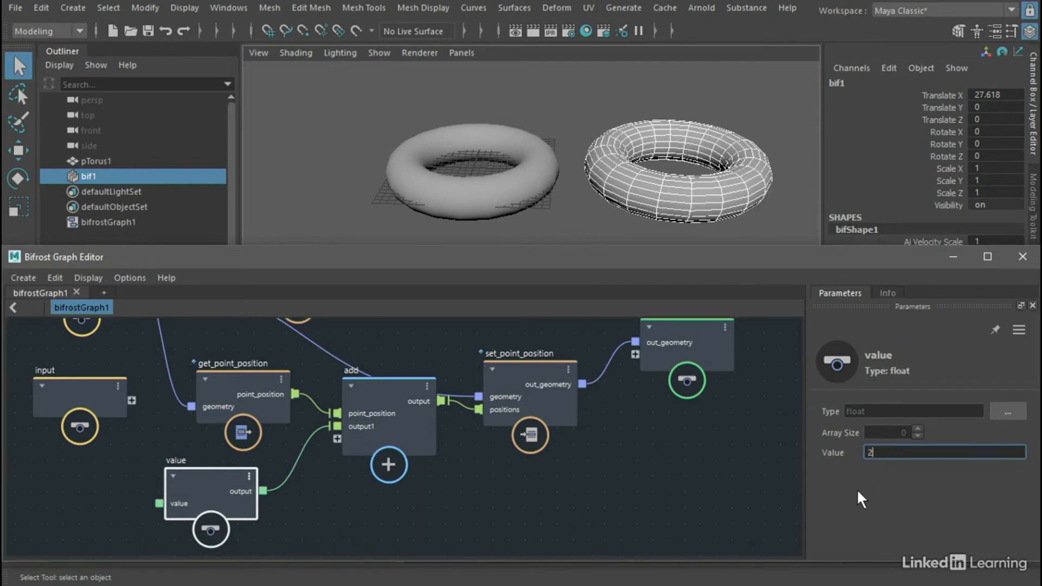
key("Return")
type("5")
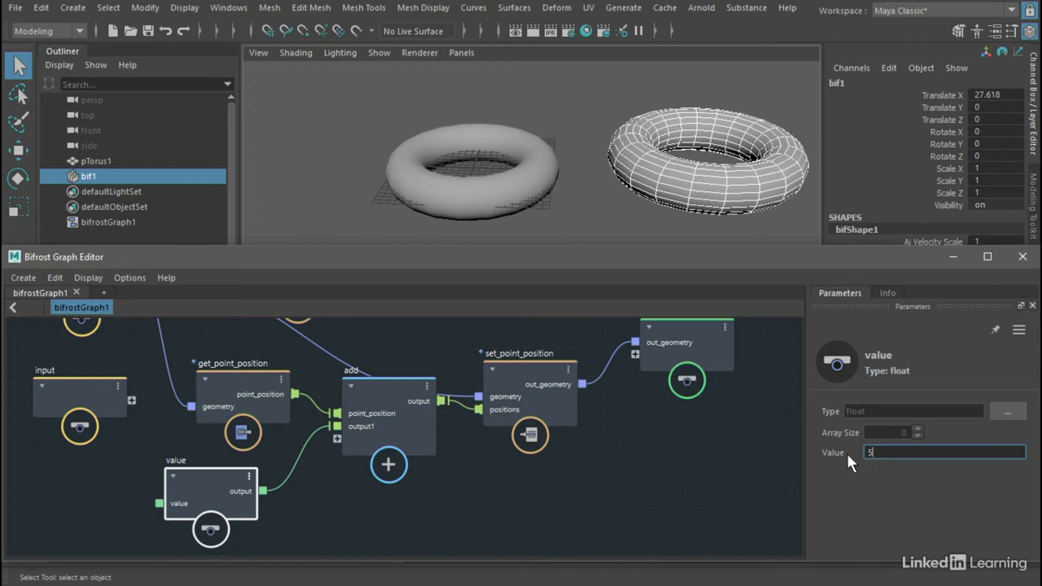
Activate the Move tool on bif1 and examine its pivot position relative to the offset torus.
left_click(11, 145)
left_click(11, 147)
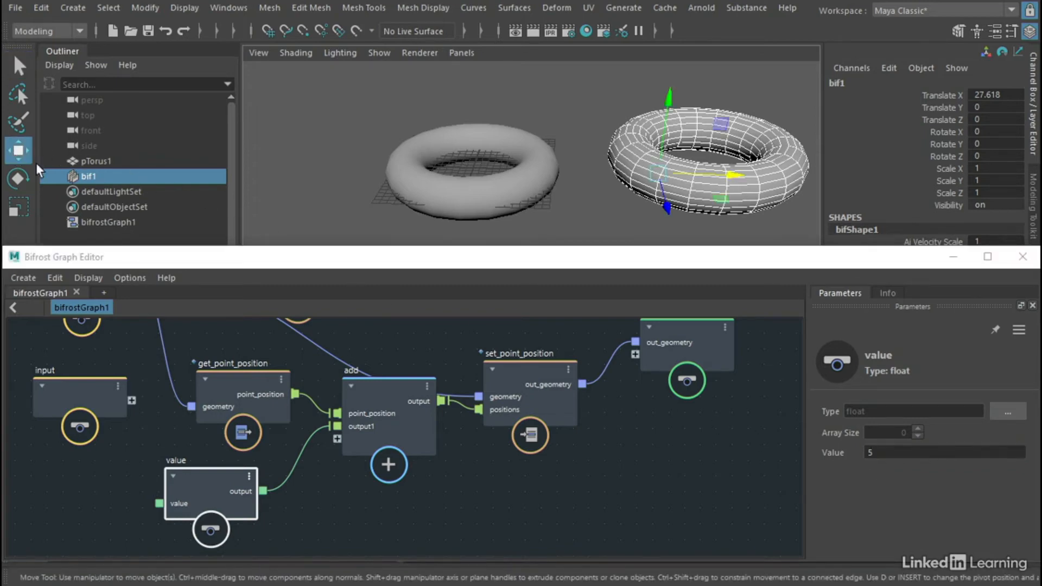
mouse_move(569, 210)
left_mouse_down("alt")
mouse_move(717, 200)
mouse_move(660, 204)
mouse_move(546, 184)
mouse_move(519, 139)
mouse_move(451, 134)
mouse_move(583, 211)
left_mouse_up("alt")
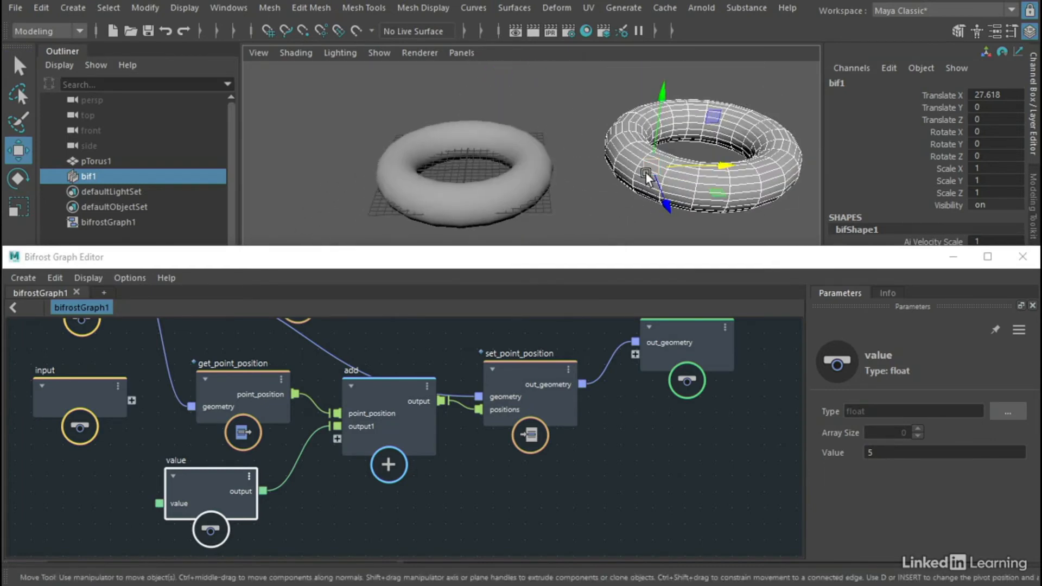
Set the value node's Value to 10.
left_click(882, 452)
type("10")
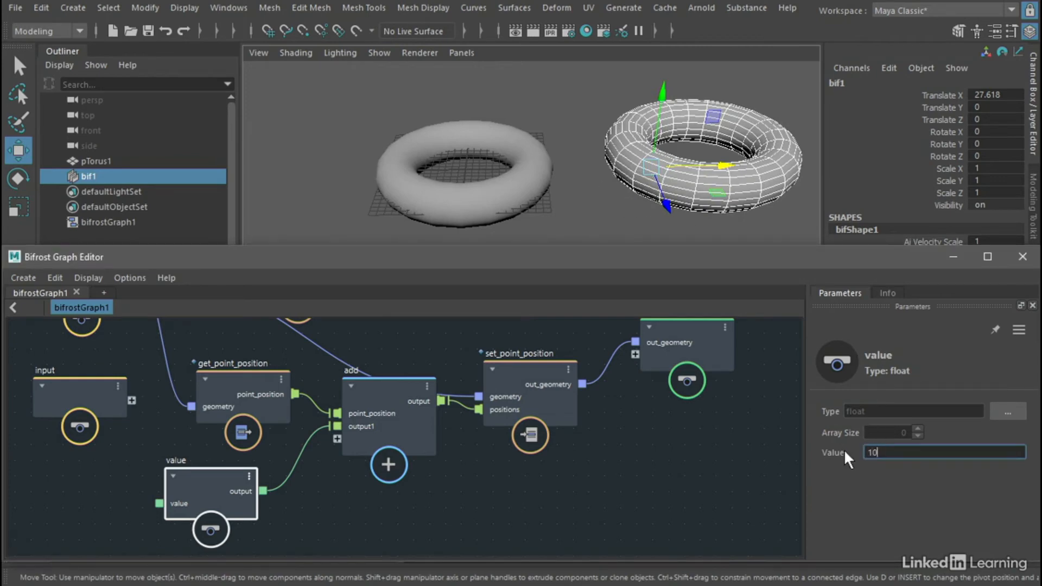
key("Return")
left_click_drag(688, 214, 650, 202, "alt")
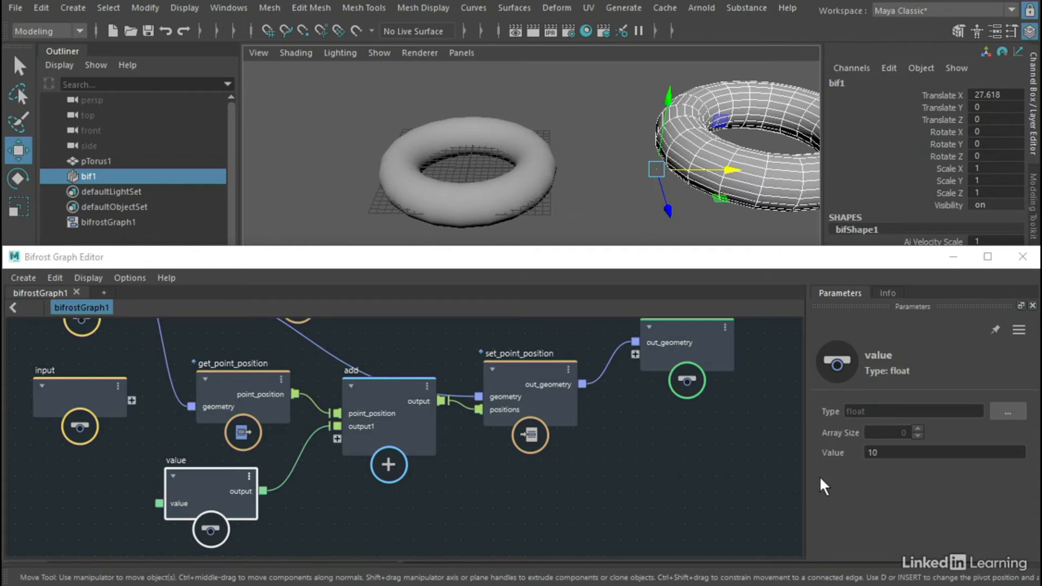
Change the value node's type to a 3-component 32-bit floating point vector and set its second component to -10.
left_click(1008, 412)
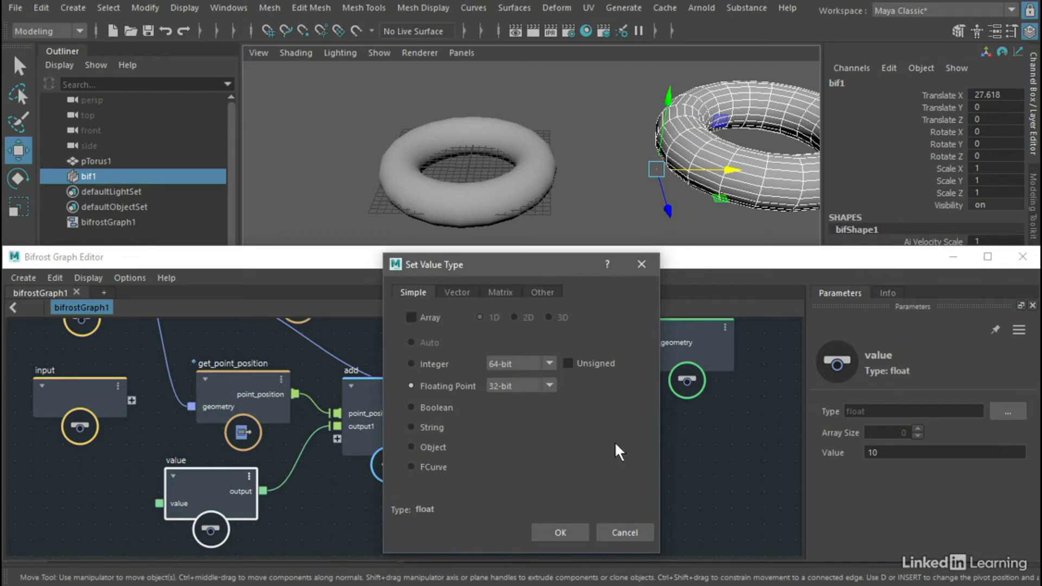
left_click(458, 295)
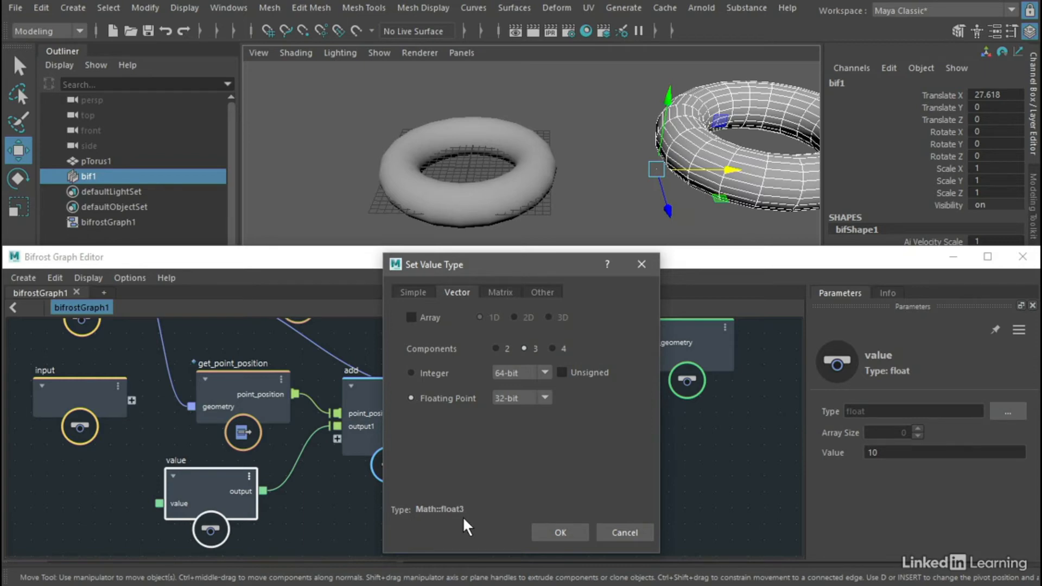
left_click(552, 527)
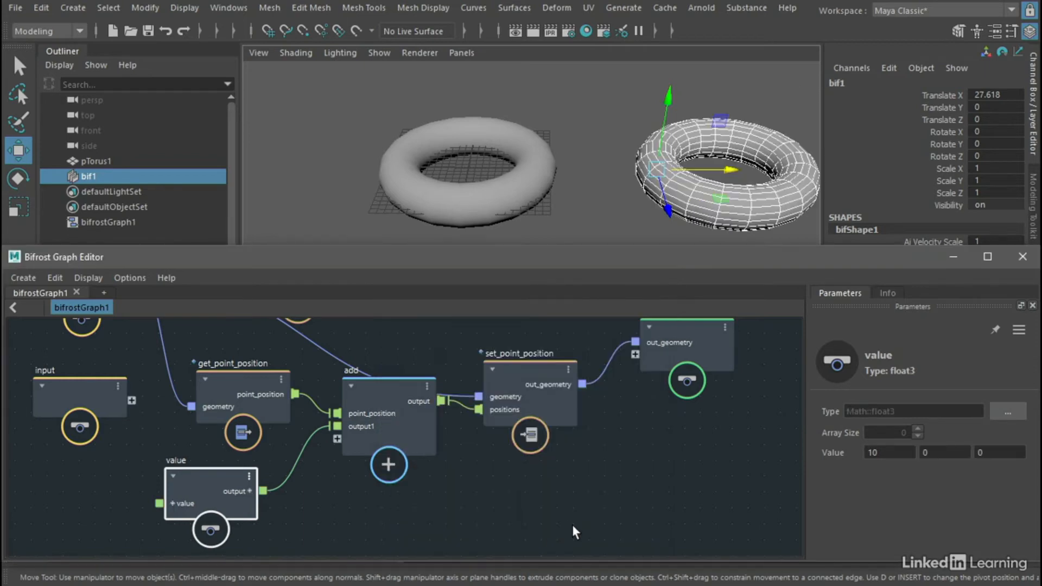
left_click(930, 452)
type("-10")
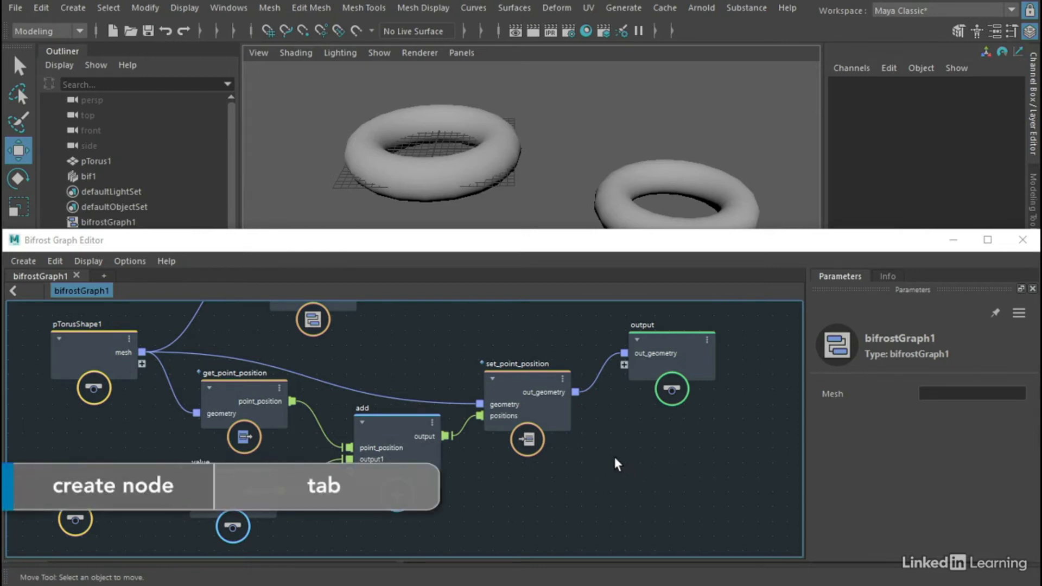
Add a get_point_normal node, place it beside pTorusShape1, and connect the torus mesh to its geometry input.
key("Tab")
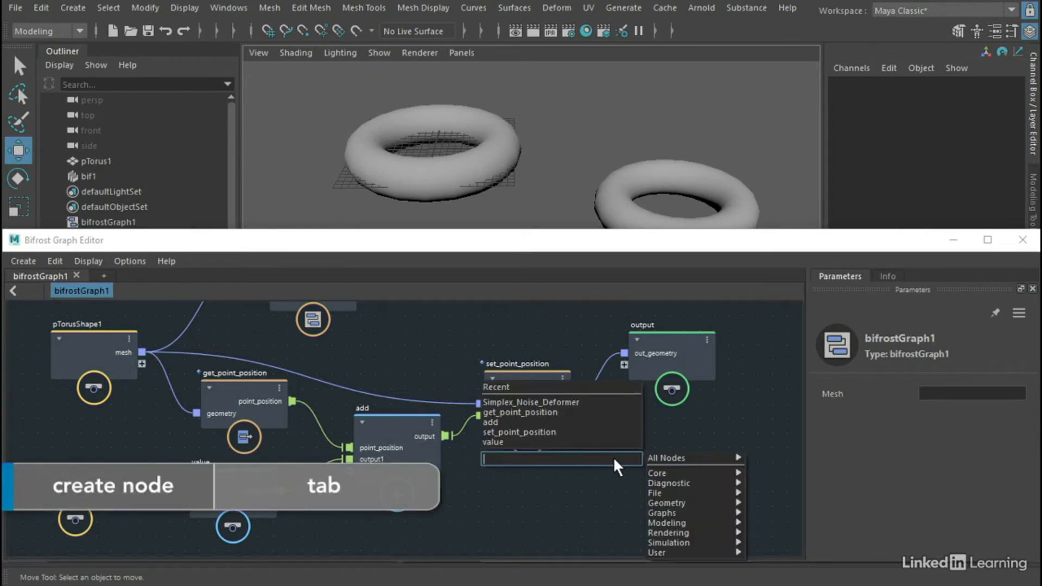
type("get_p")
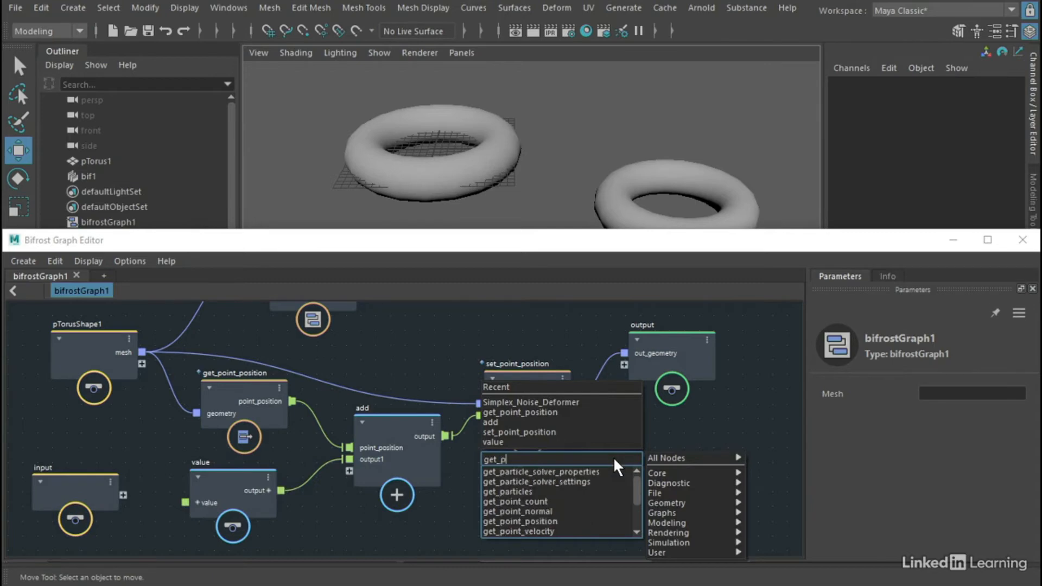
left_click(575, 511)
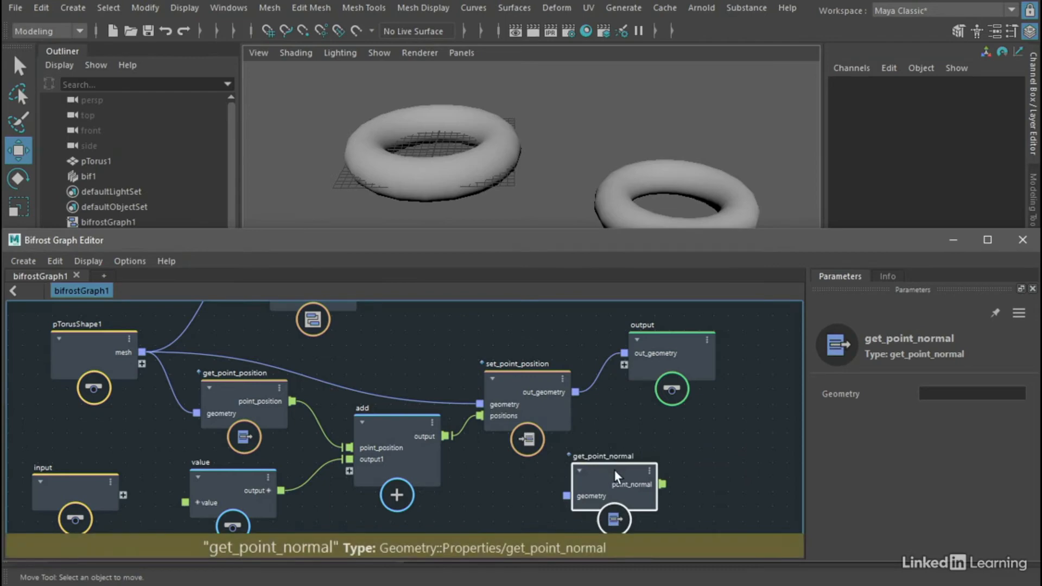
left_click_drag(611, 467, 354, 349)
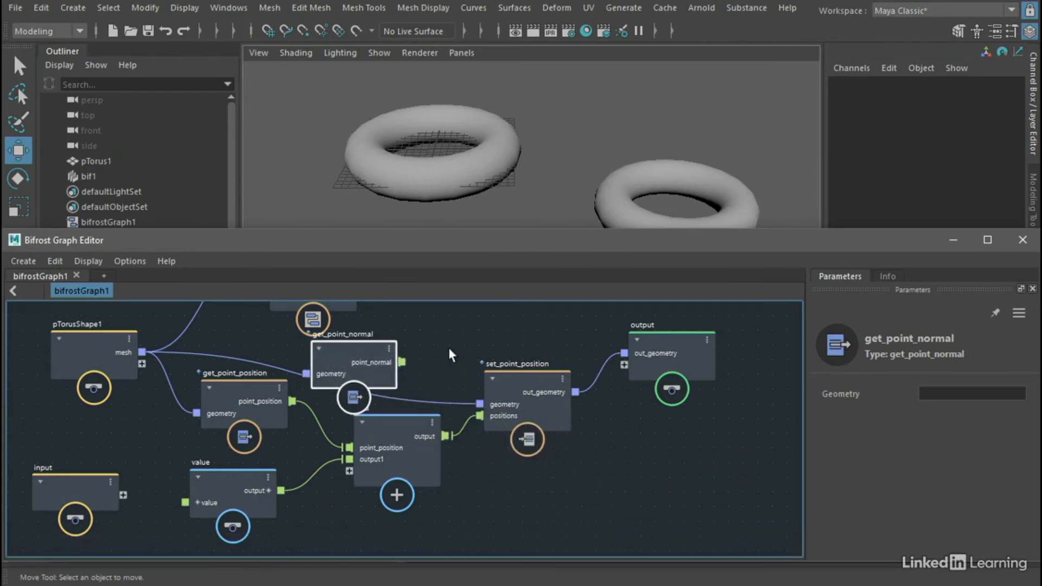
middle_click_drag(448, 356, 558, 416)
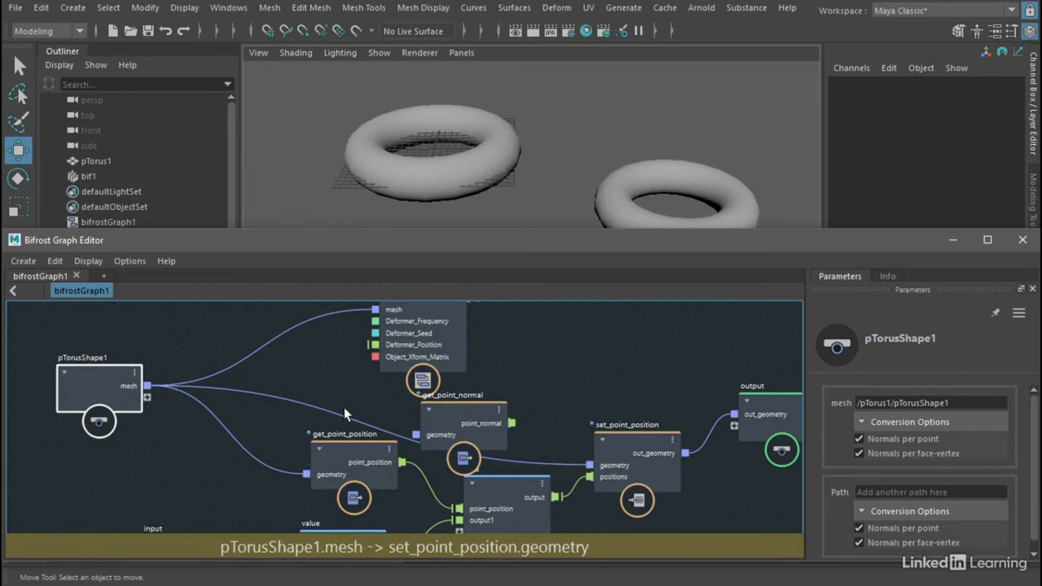
left_click_drag(429, 406, 297, 357)
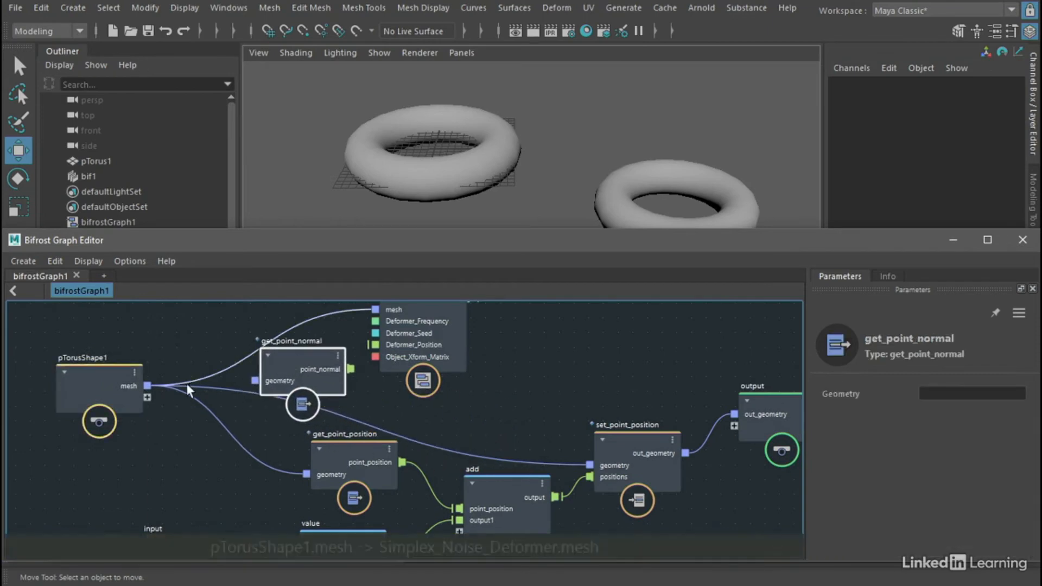
left_click_drag(147, 386, 252, 332)
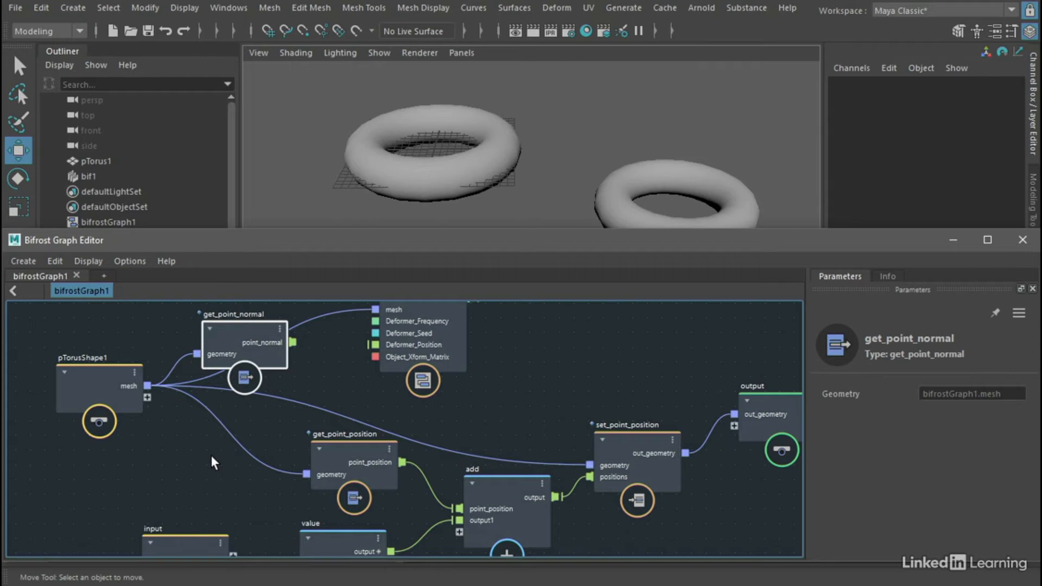
Add a multiply node, spread out pTorusShape1 and get_point_normal, and connect the point_normal output to the multiply node.
key("Tab")
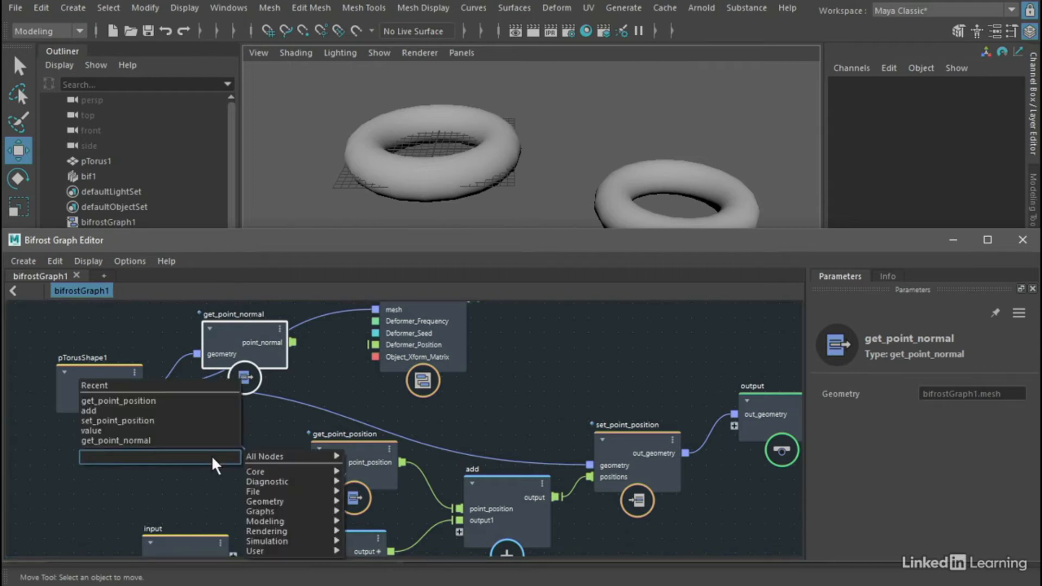
type("mult")
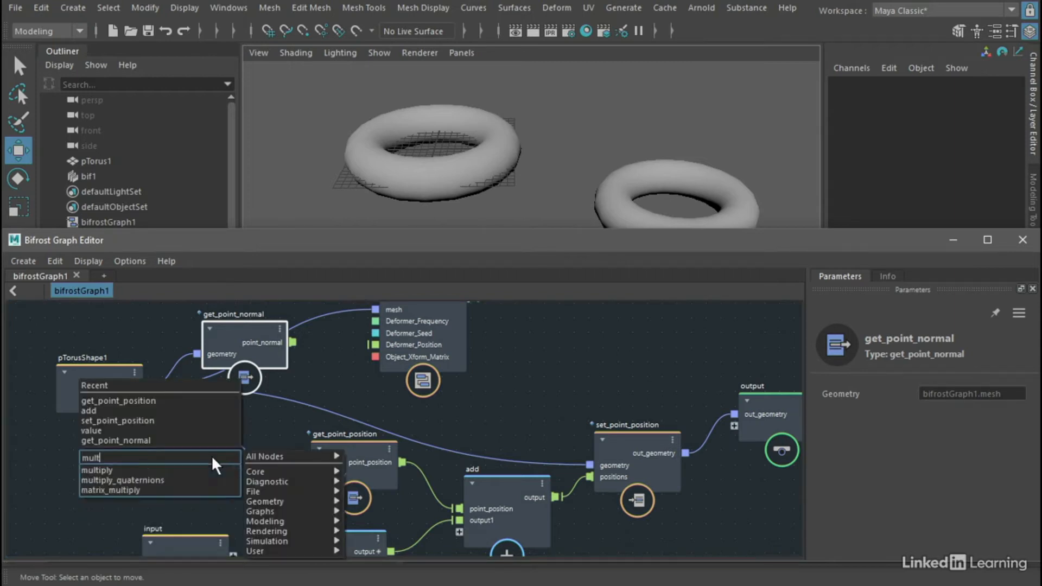
left_click(120, 469)
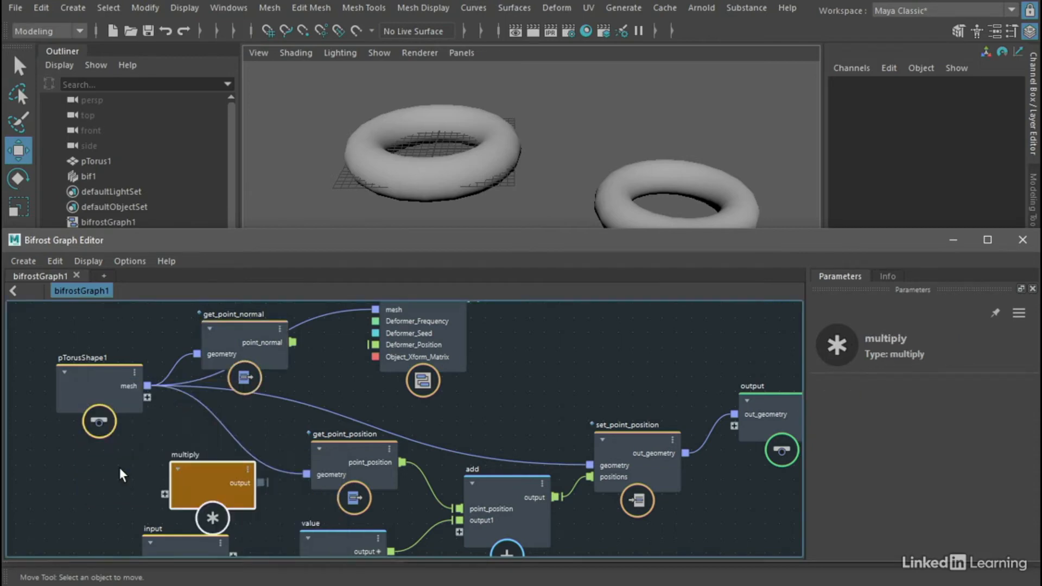
left_click_drag(114, 377, 23, 370)
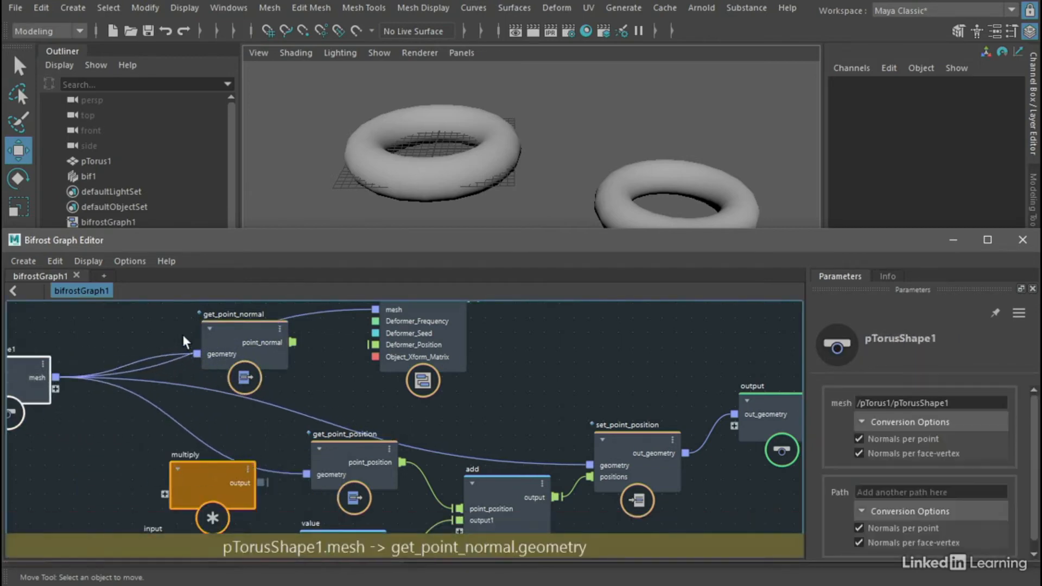
left_click_drag(219, 334, 96, 325)
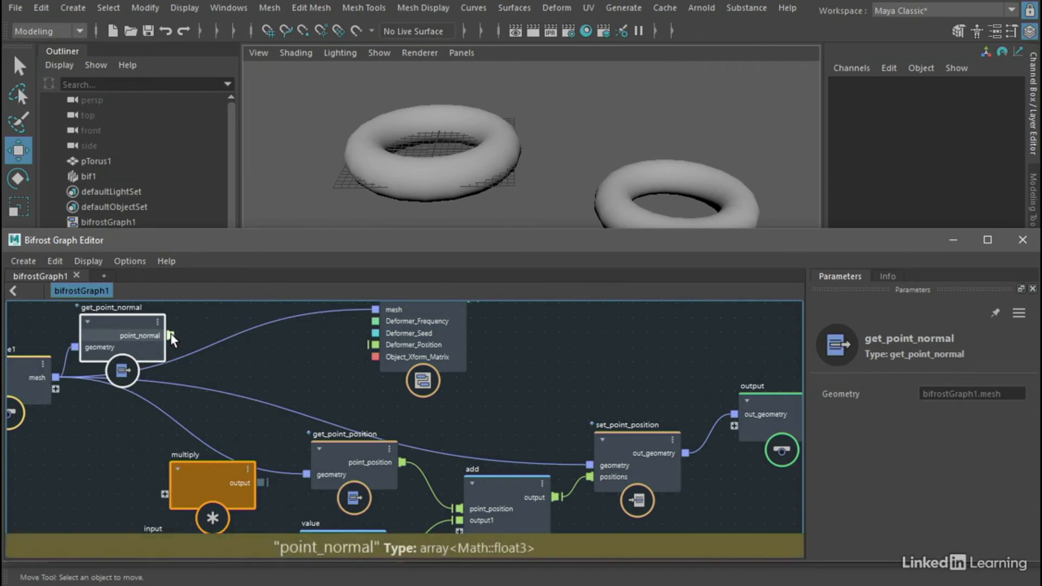
left_click_drag(171, 335, 229, 458)
Enlarge the Bifrost Graph Editor and rearrange the get_point_position, input and value nodes to clear space around the multiply node.
left_click_drag(335, 453, 302, 366)
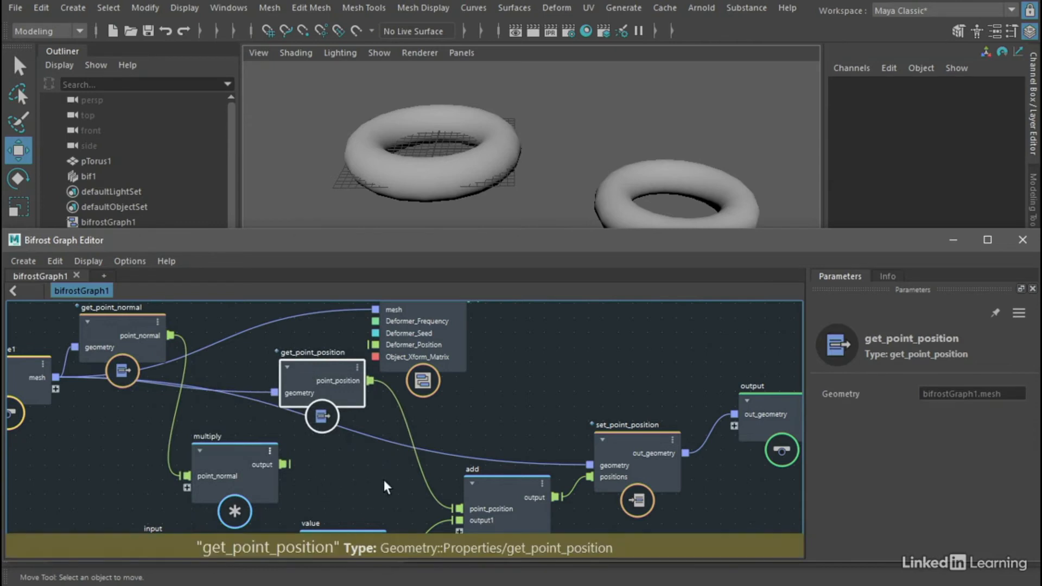
middle_click_drag(383, 480, 385, 431)
left_click_drag(431, 231, 431, 135)
left_click(174, 414)
left_click_drag(174, 413, 117, 452)
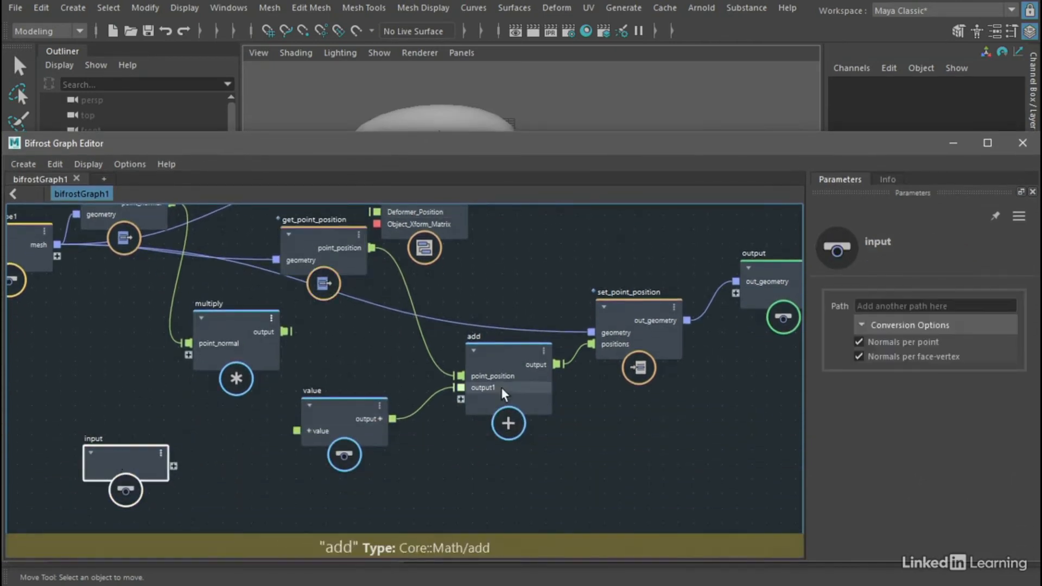
left_click_drag(348, 411, 266, 428)
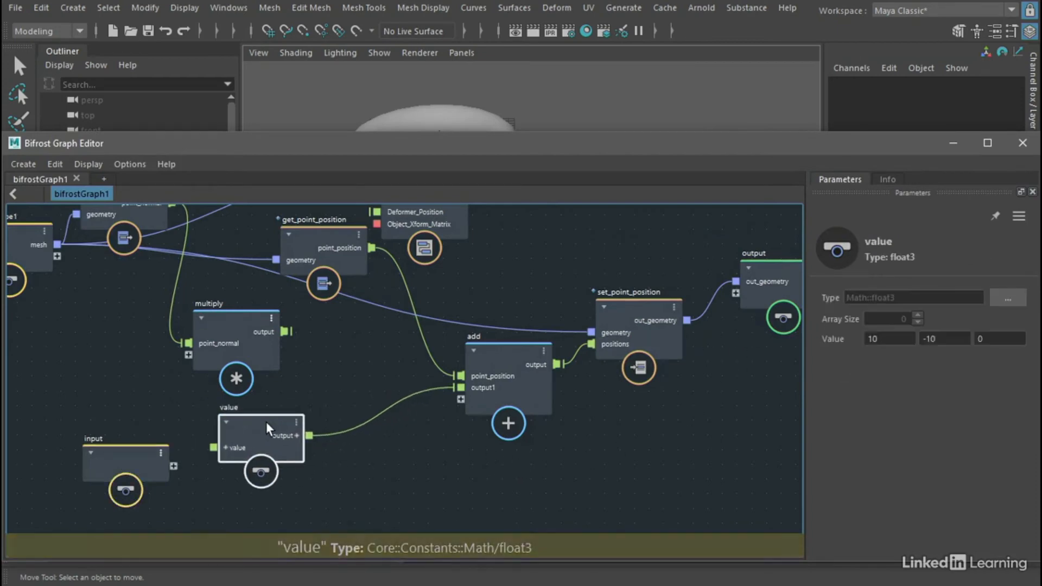
middle_click_drag(272, 302, 265, 330, "alt")
middle_click_drag(157, 250, 149, 271, "alt")
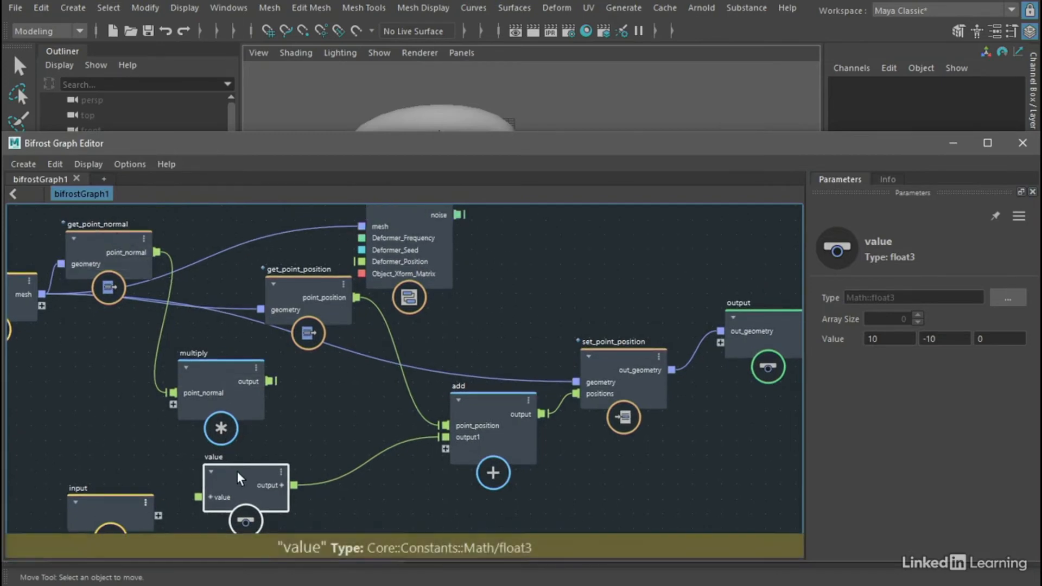
Connect the value output to a new multiply input, and feed the multiply output into the add node in place of value.
left_click_drag(223, 369, 335, 377)
left_click_drag(259, 474, 286, 411)
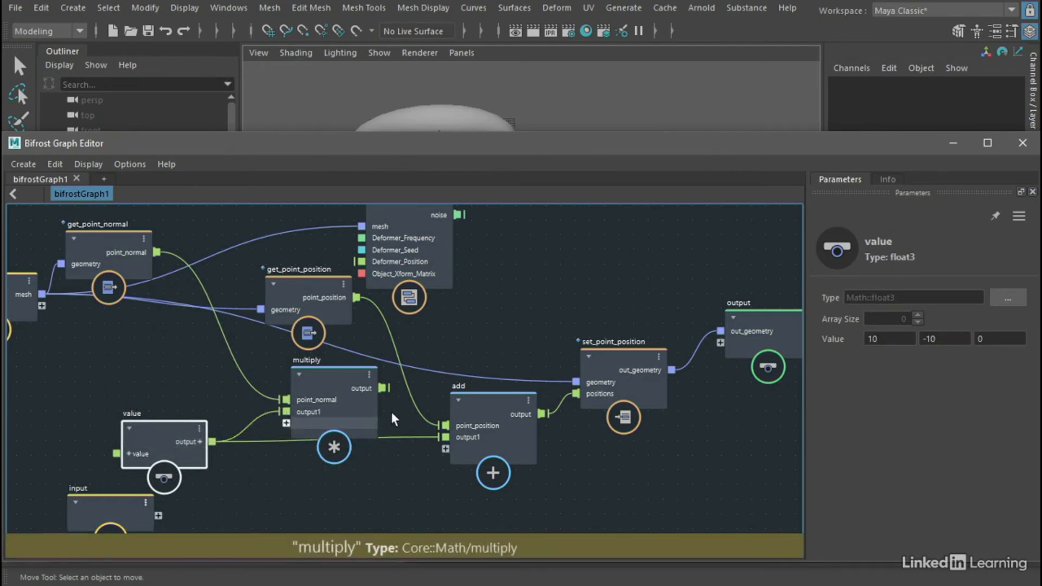
left_click_drag(383, 387, 447, 436)
left_click_drag(345, 375, 334, 402)
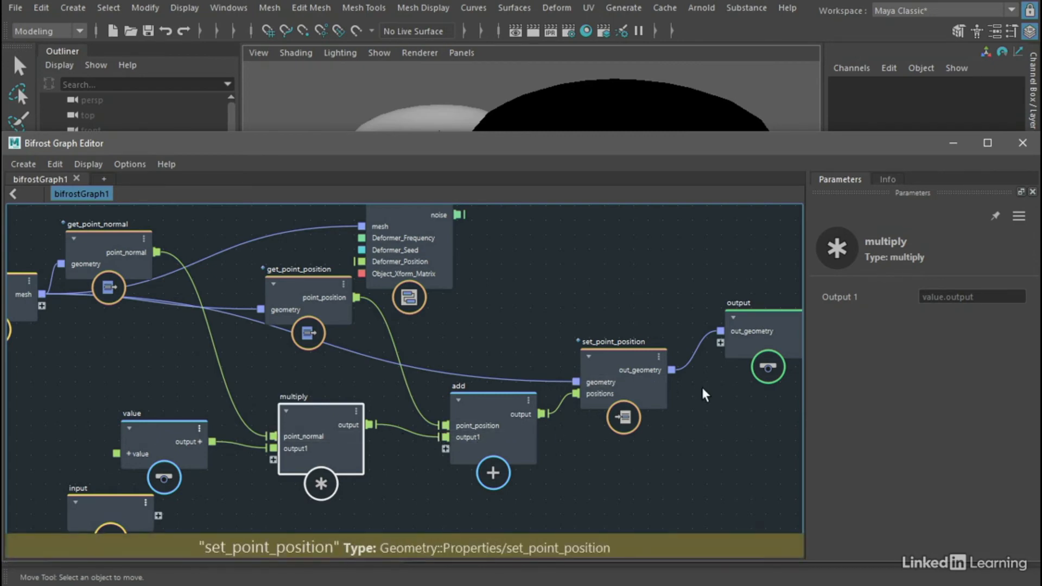
Set all three components of the value node to 1.
left_click_drag(579, 132, 603, 146)
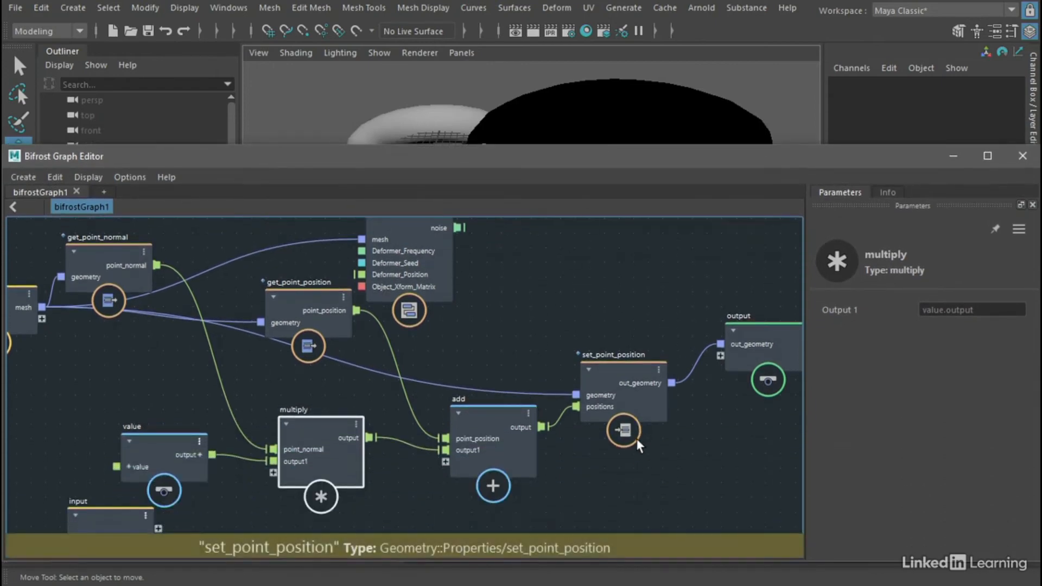
left_click(168, 439)
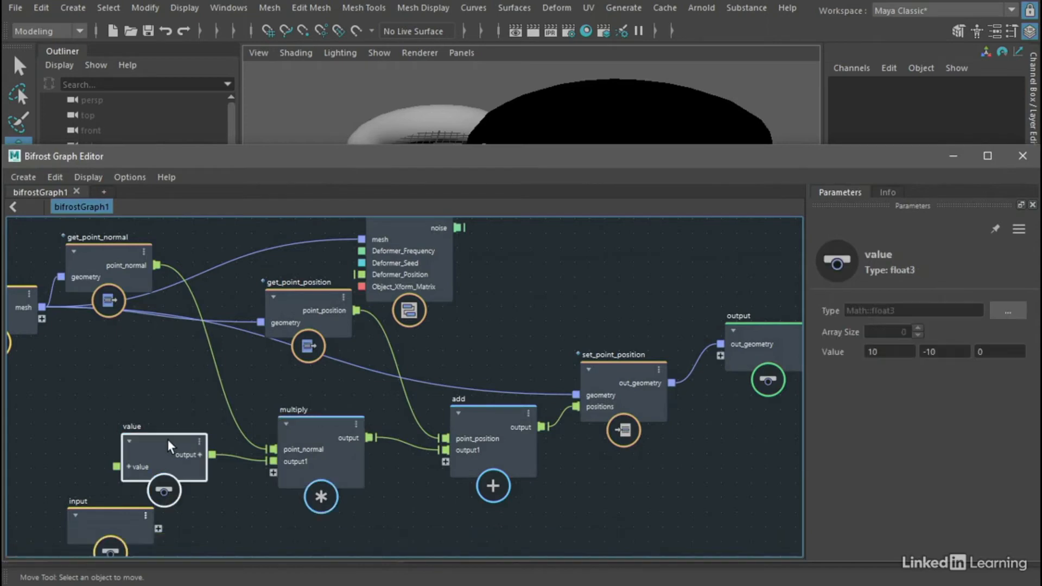
left_click(895, 353)
type("1")
key("Tab")
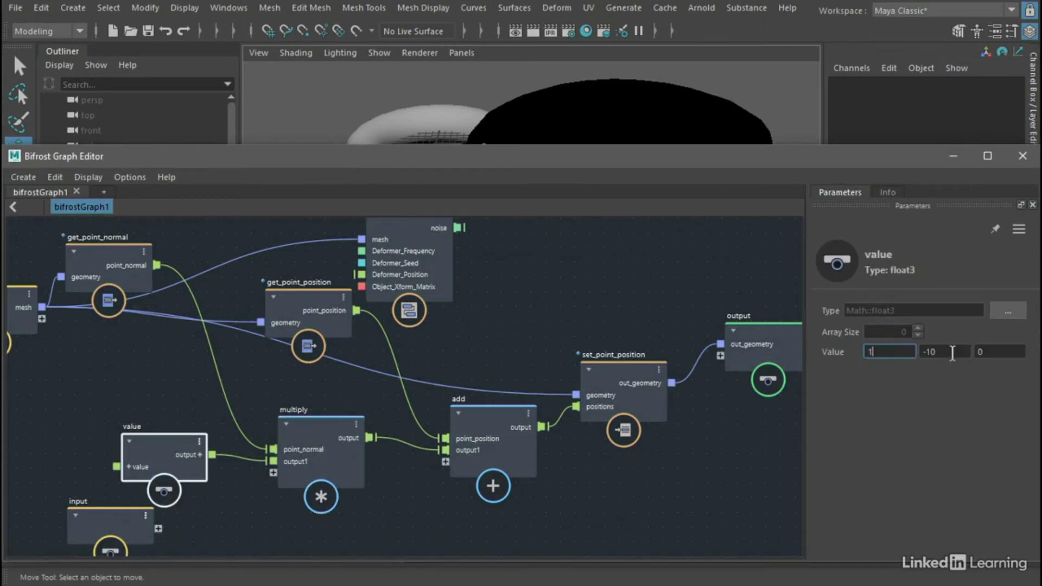
type("1")
key("Tab")
type("1")
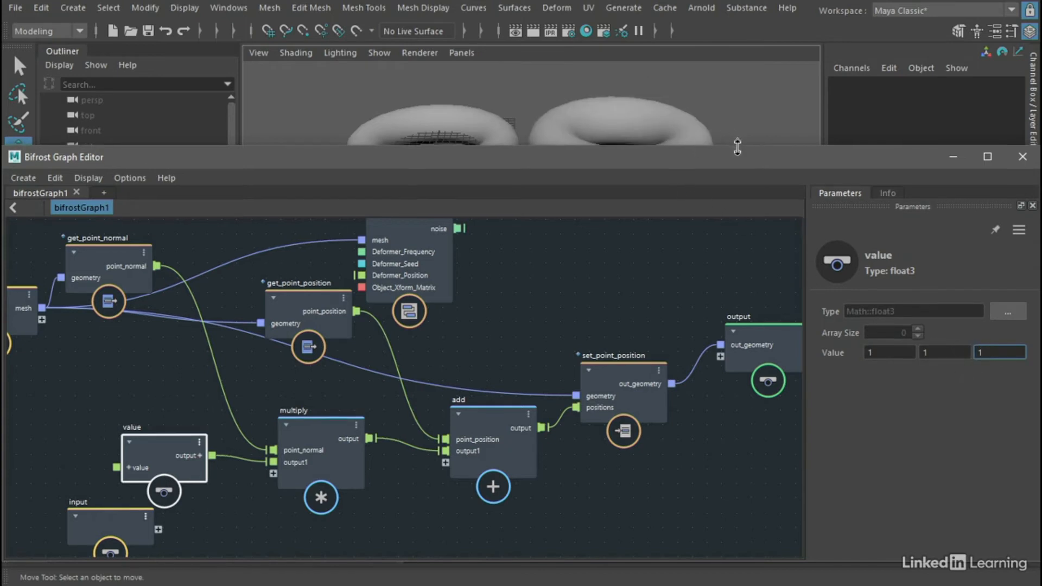
Shrink the Bifrost Graph Editor to uncover both tori and set all three components of the value node to 5.
left_click_drag(736, 145, 706, 224)
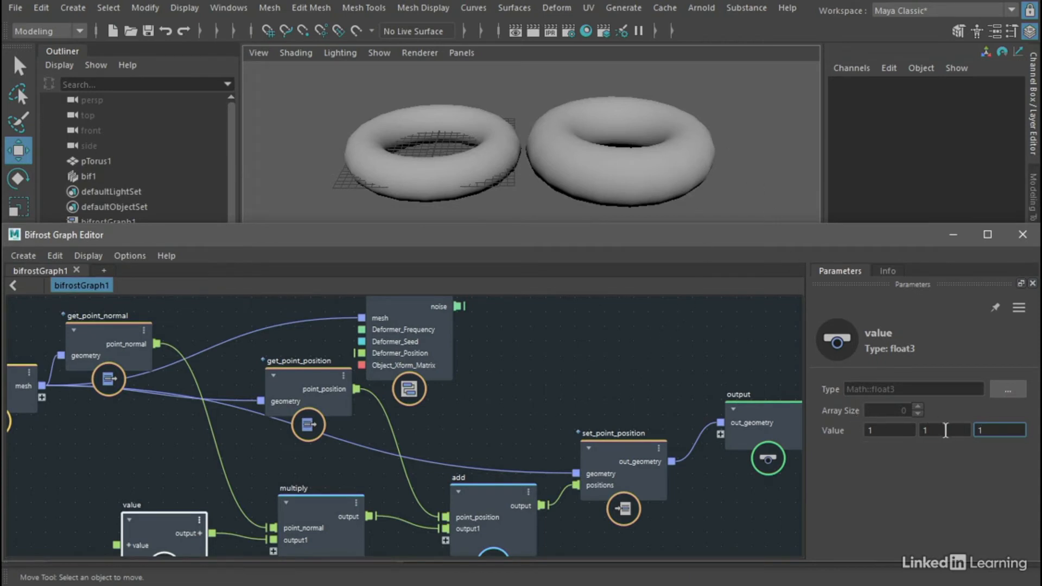
left_click_drag(897, 428, 806, 425)
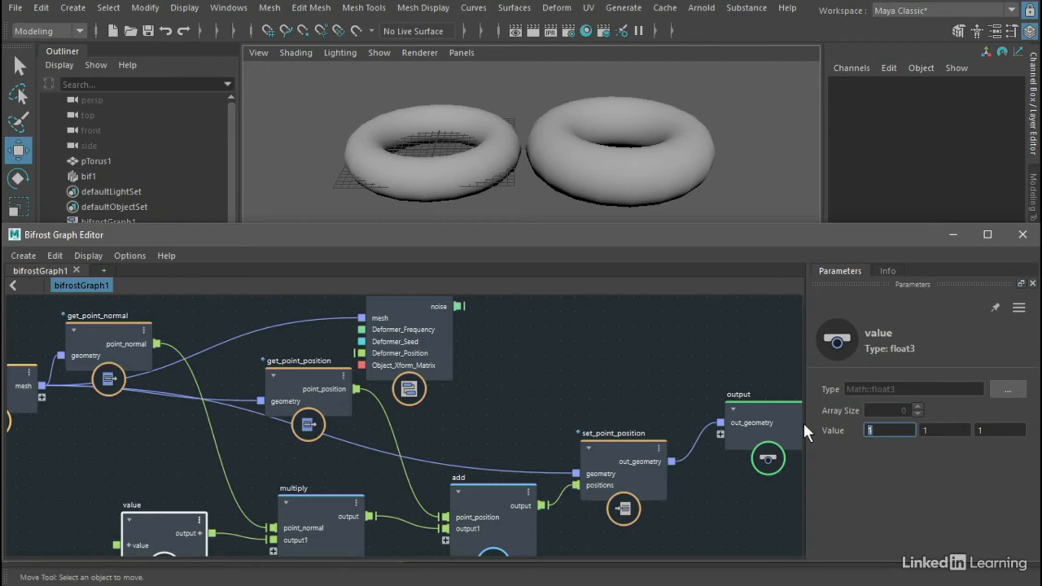
type("5")
key("Tab")
type("5")
key("Tab")
type("5")
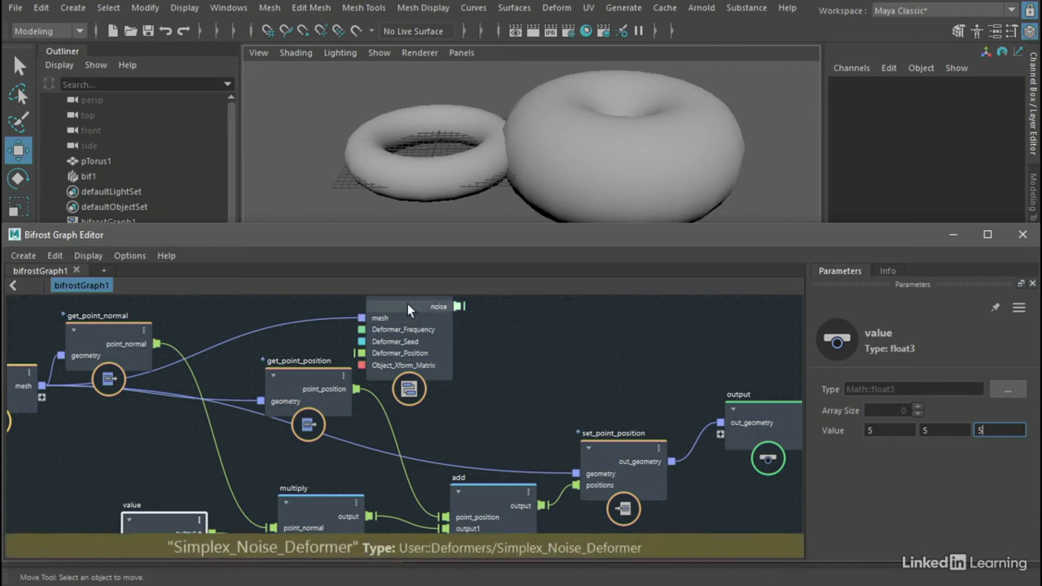
Move the Simplex_Noise_Deformer node slightly down and change the value node's type to a simple 32-bit float.
left_click_drag(407, 304, 411, 334)
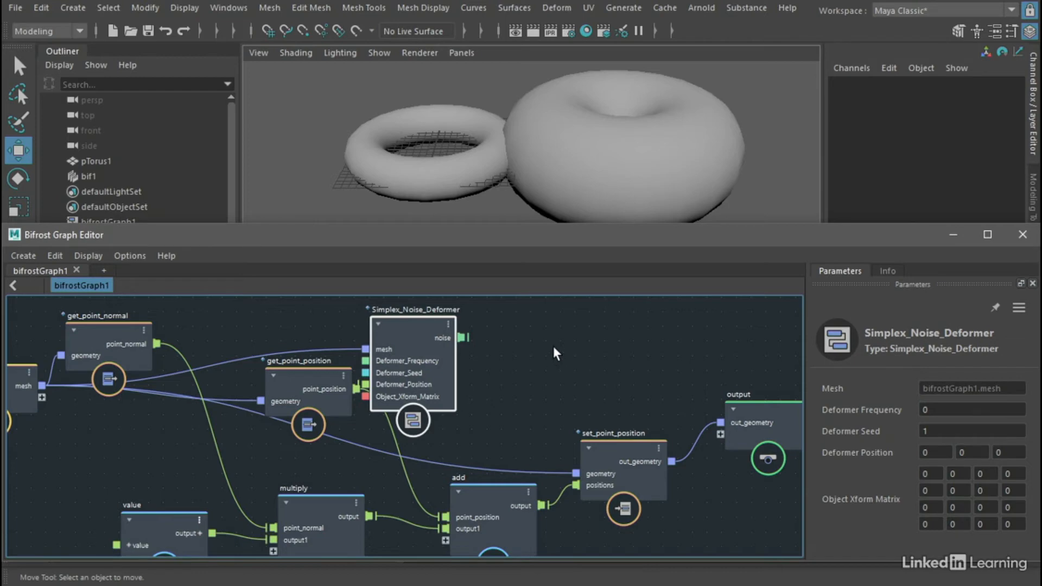
left_click(172, 516)
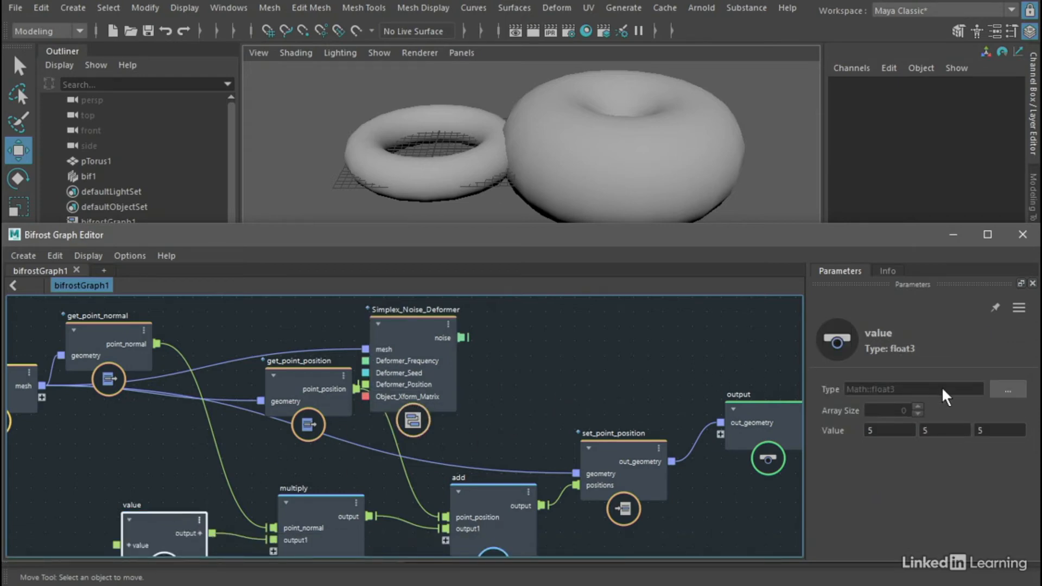
left_click(1008, 389)
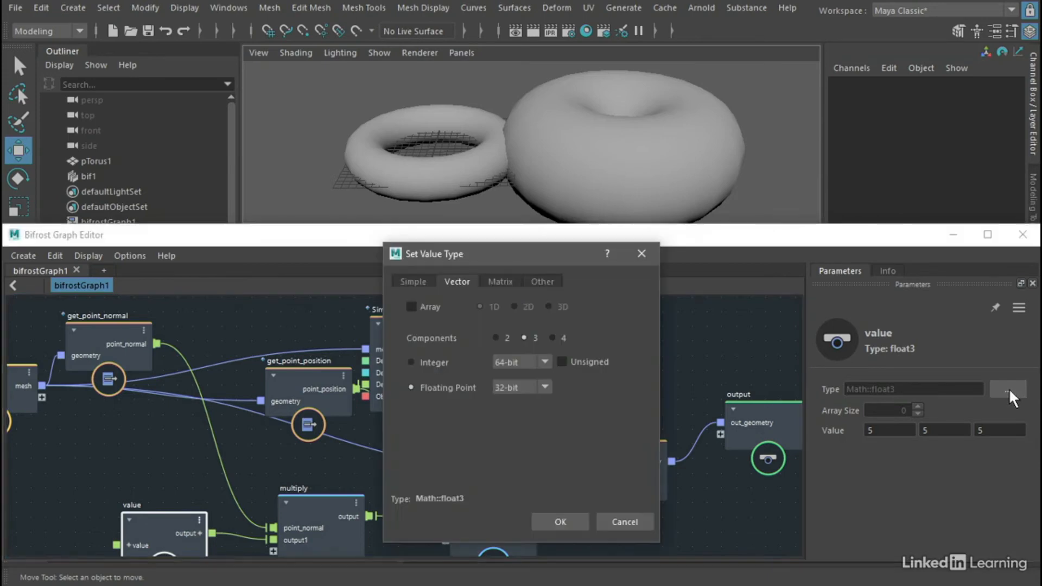
left_click(413, 283)
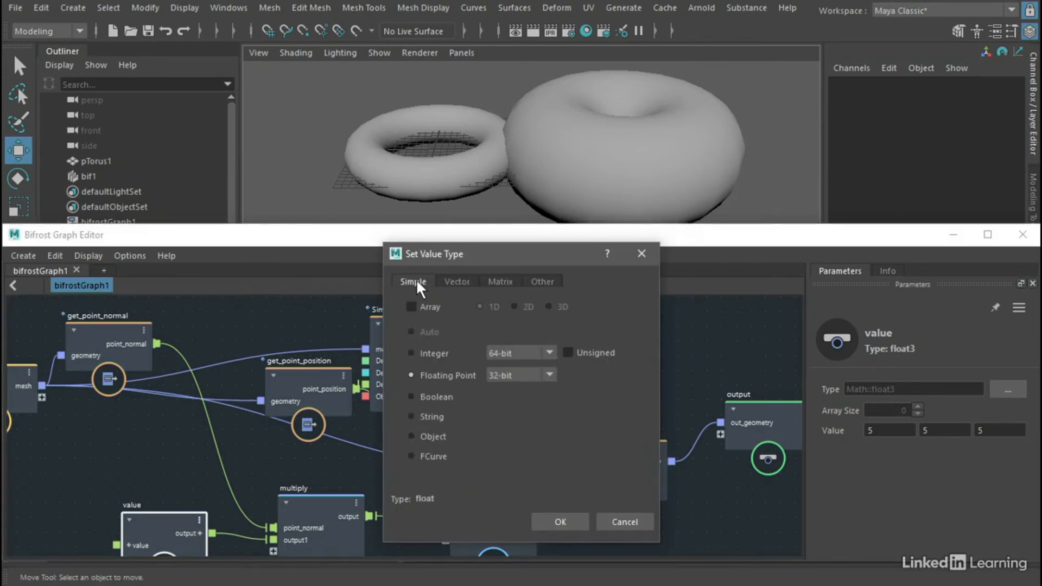
left_click(559, 521)
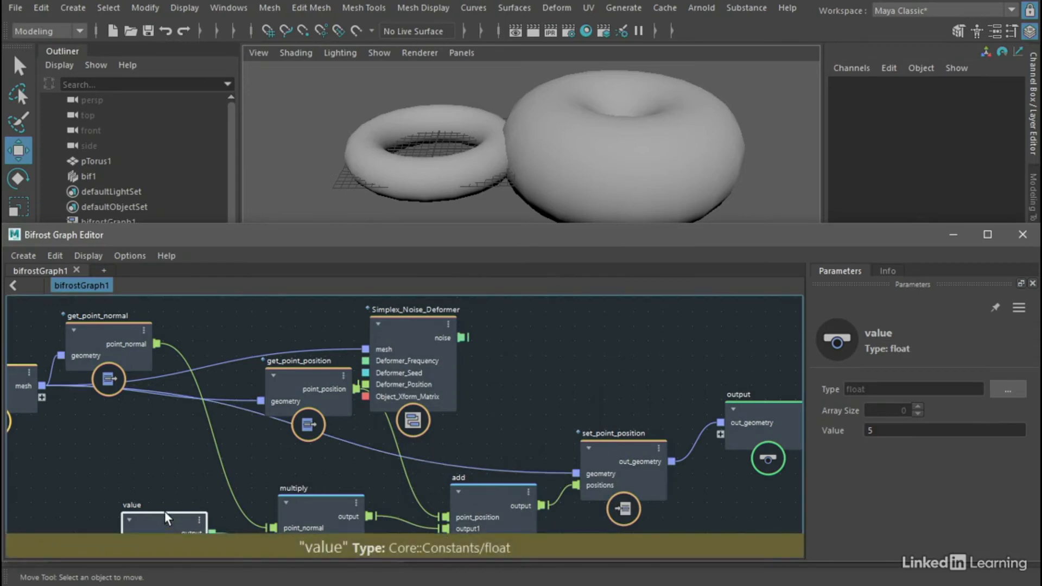
Move the value node up beside the multiply node and set its value to 1.
left_click_drag(165, 510, 168, 462)
left_click(877, 432)
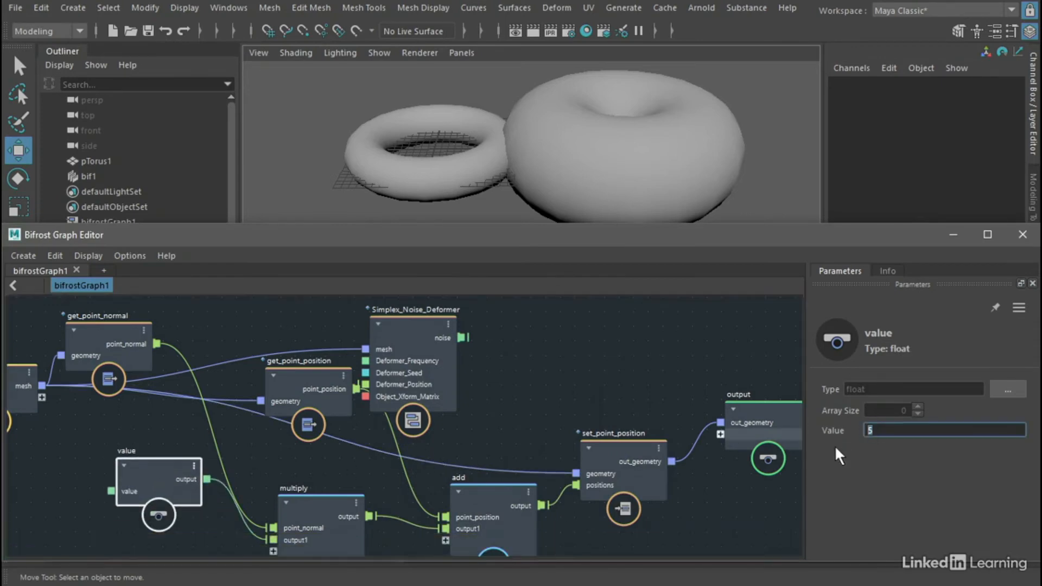
type("1")
key("Return")
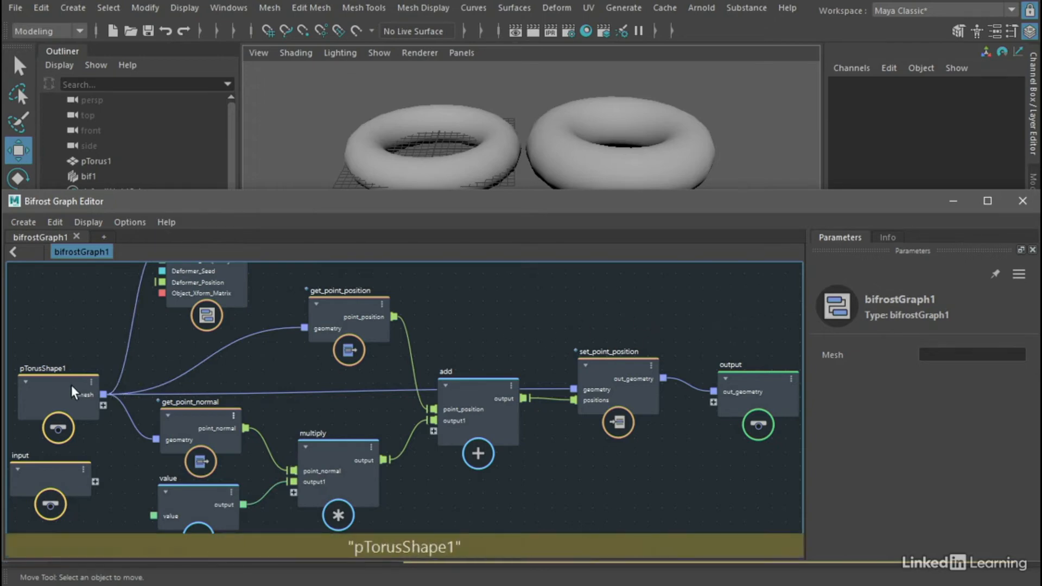
Move the pTorusShape1 and input nodes up to align them in one column.
left_click_drag(60, 385, 60, 348)
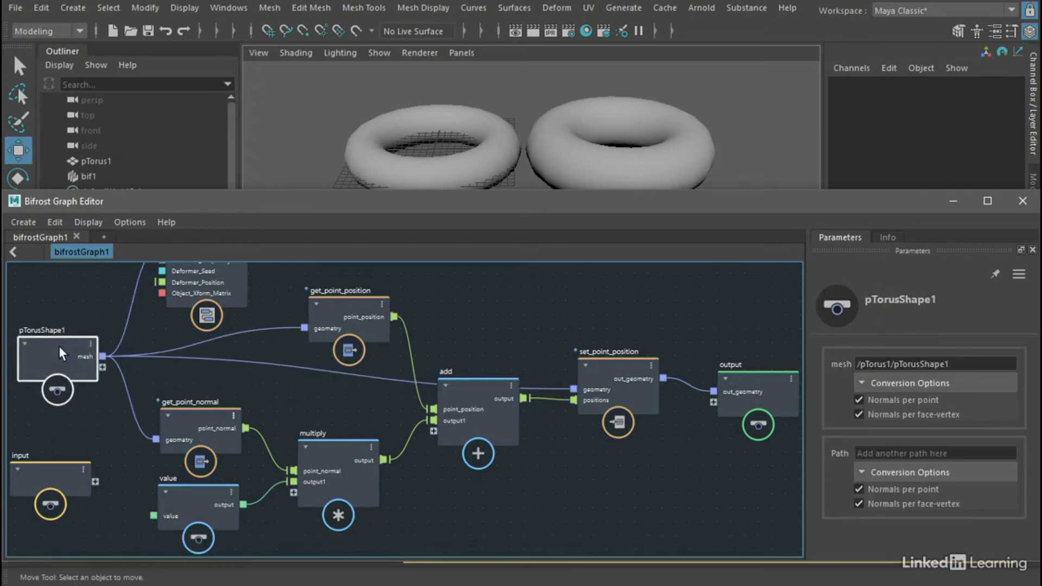
left_click_drag(46, 473, 53, 436)
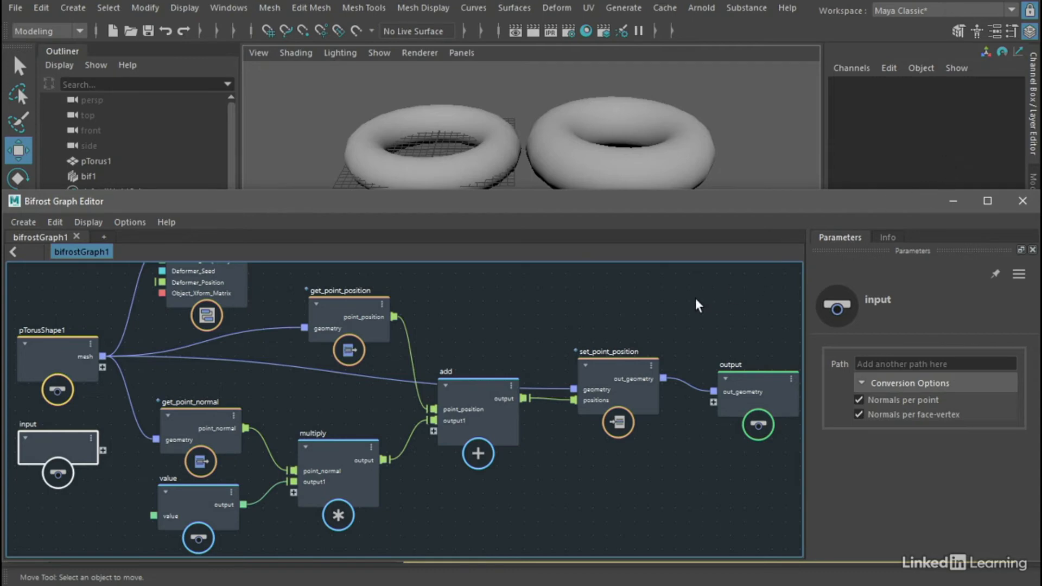
Try a value of 4 on the value node and restore it to 1.
left_click(210, 493)
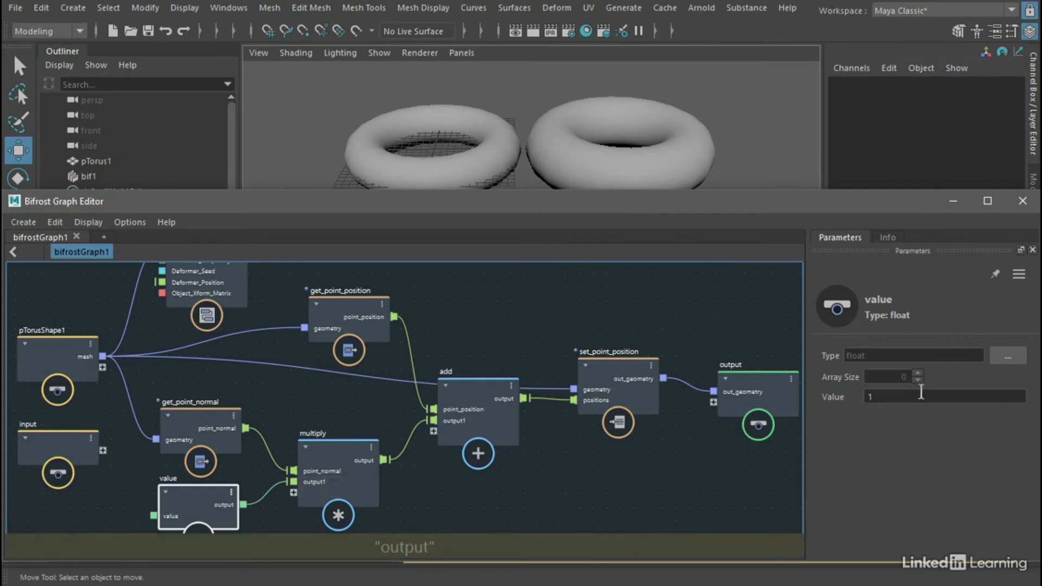
left_click_drag(912, 395, 819, 398)
type("4")
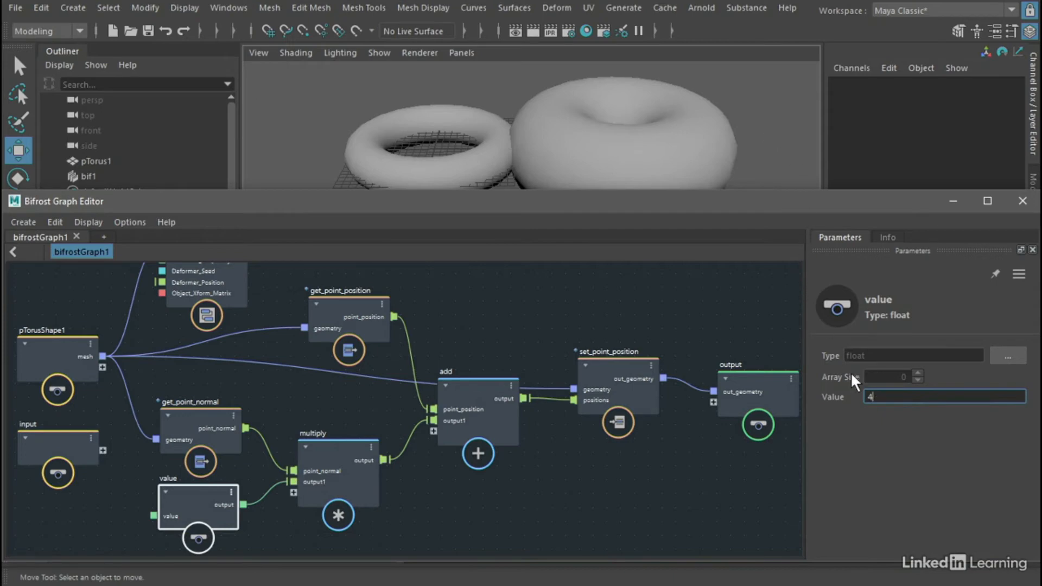
left_click_drag(881, 397, 846, 396)
type("1")
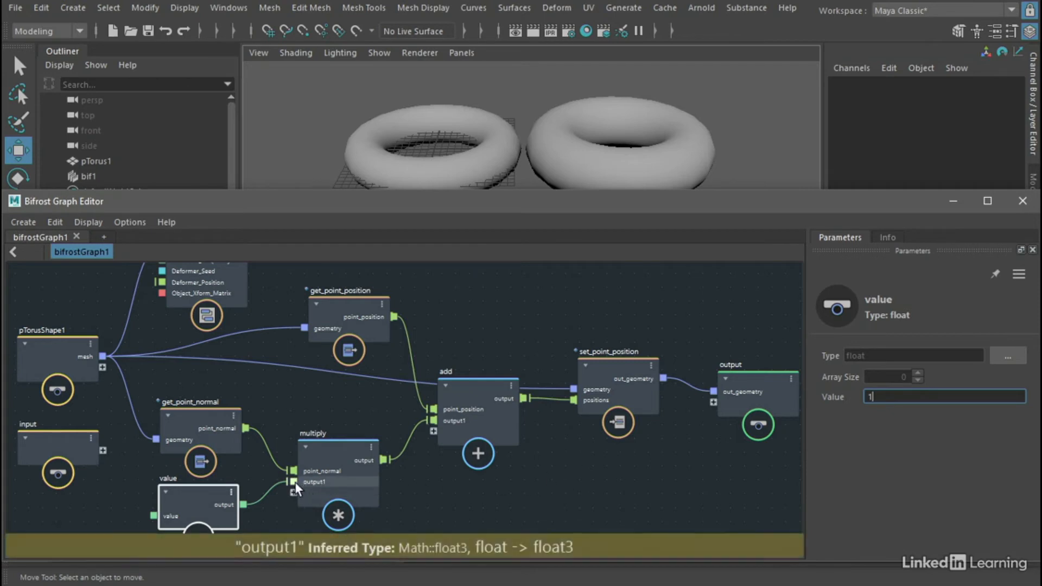
Reroute the second multiply input from the value node to a new port on the input node, and move the value node aside.
left_click_drag(294, 481, 104, 452)
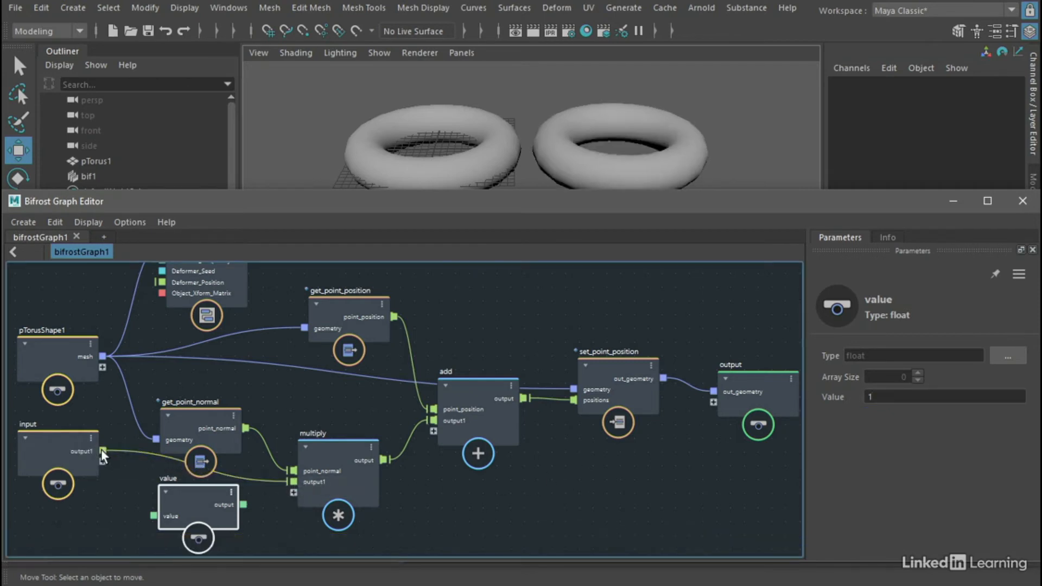
left_click(71, 439)
left_click_drag(191, 492, 162, 493)
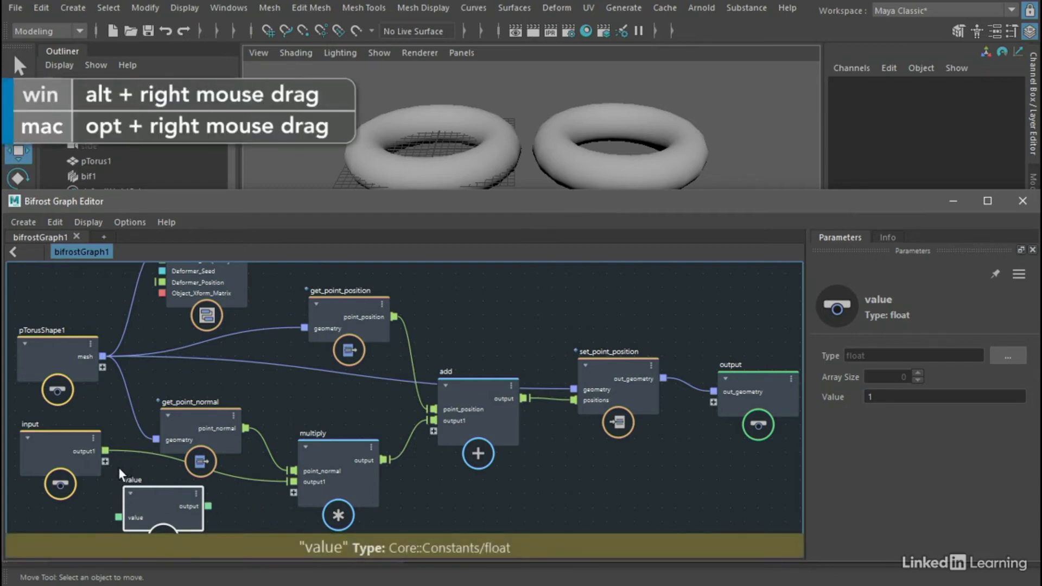
Rename the input node's output1 port as Displacement_Amount.
right_click_drag(121, 465, 187, 419, "alt")
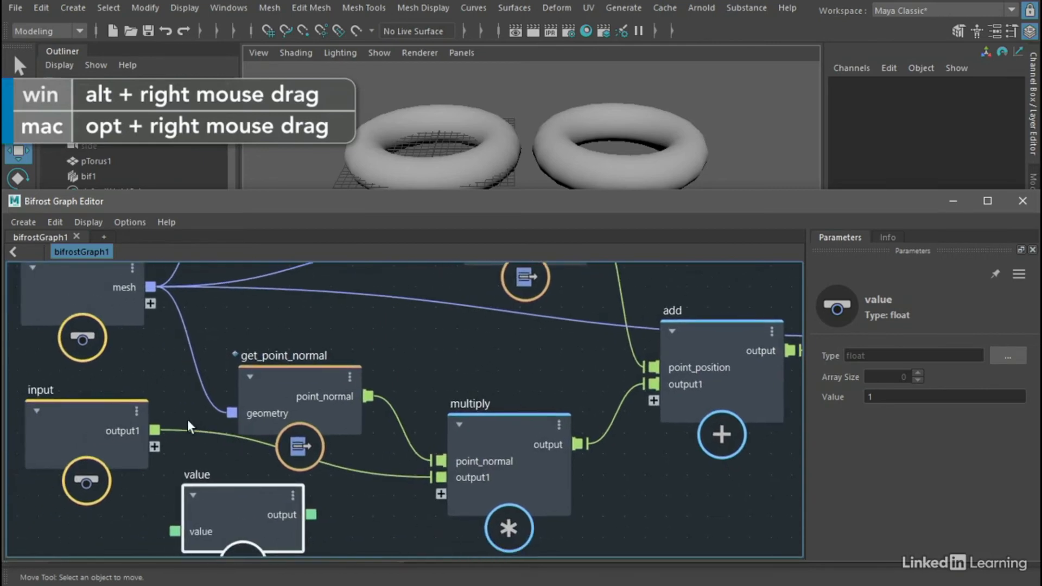
right_click(154, 431)
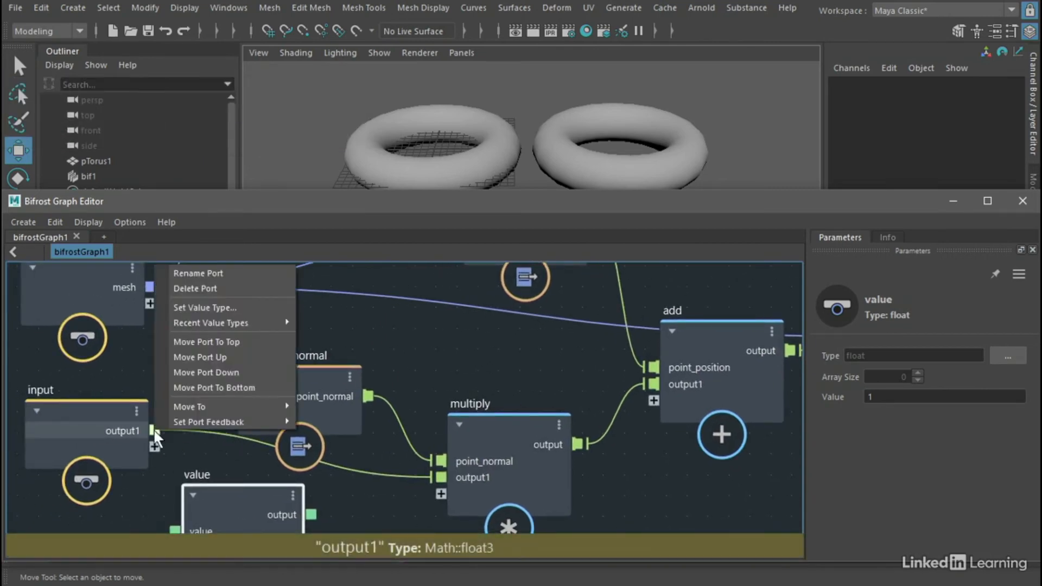
left_click(206, 278)
type("Disp")
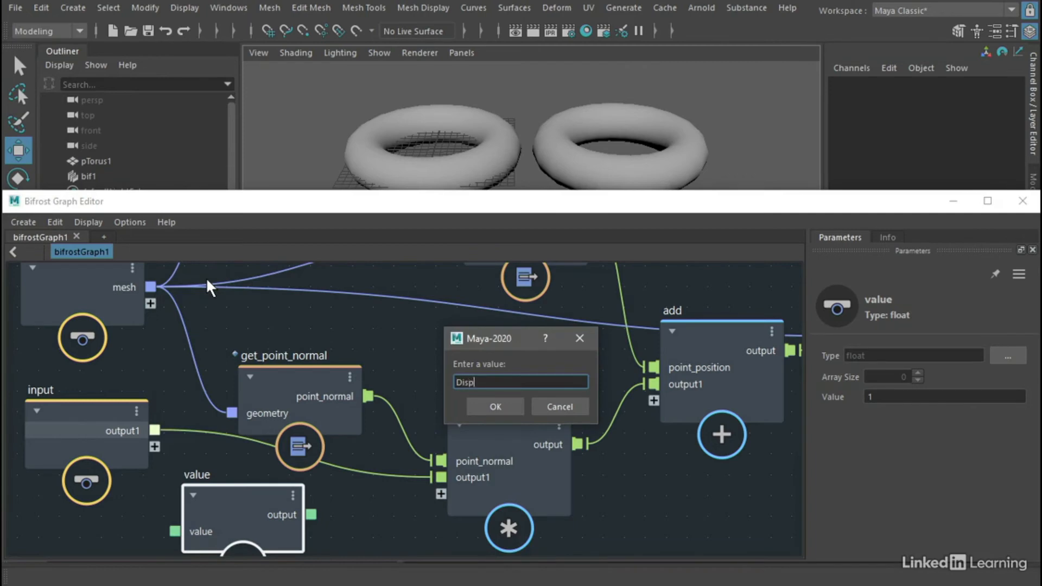
type("lacement_Amount")
left_click(480, 405)
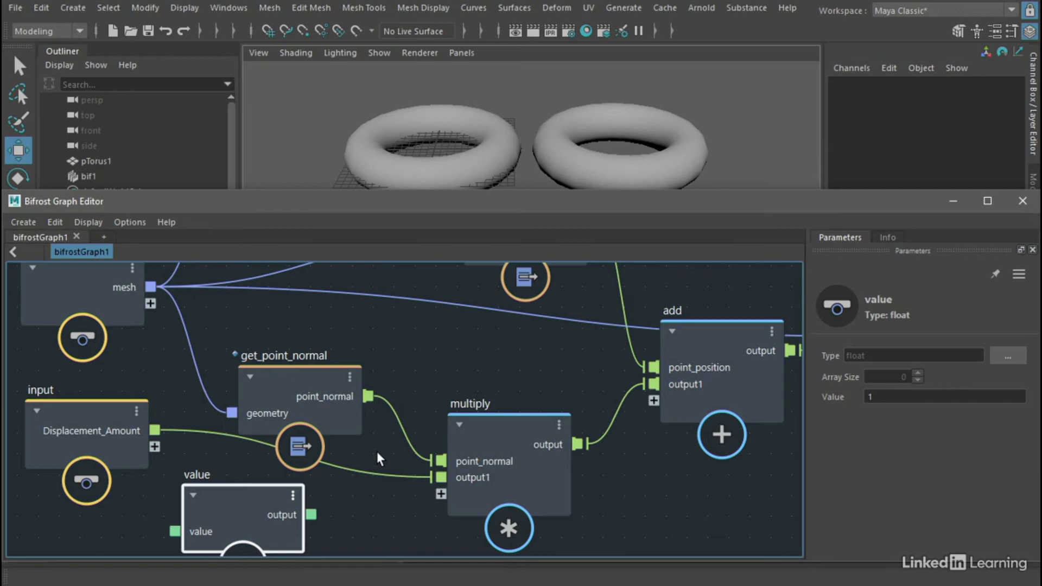
Move get_point_normal up, cut the wire between input and multiply, and reconnect Displacement_Amount to a new multiply input.
mouse_move(133, 435)
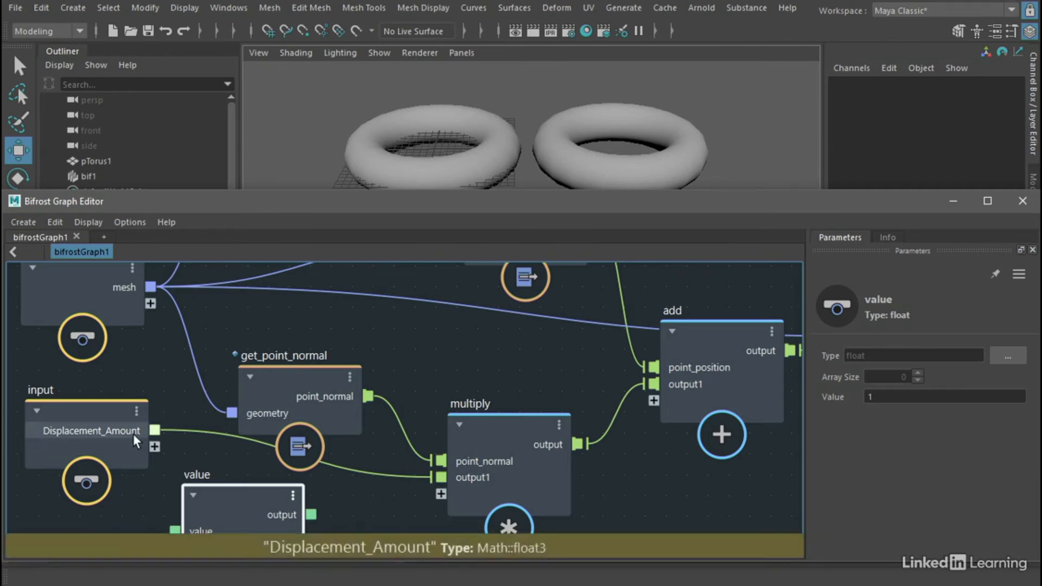
left_click_drag(320, 397, 330, 356)
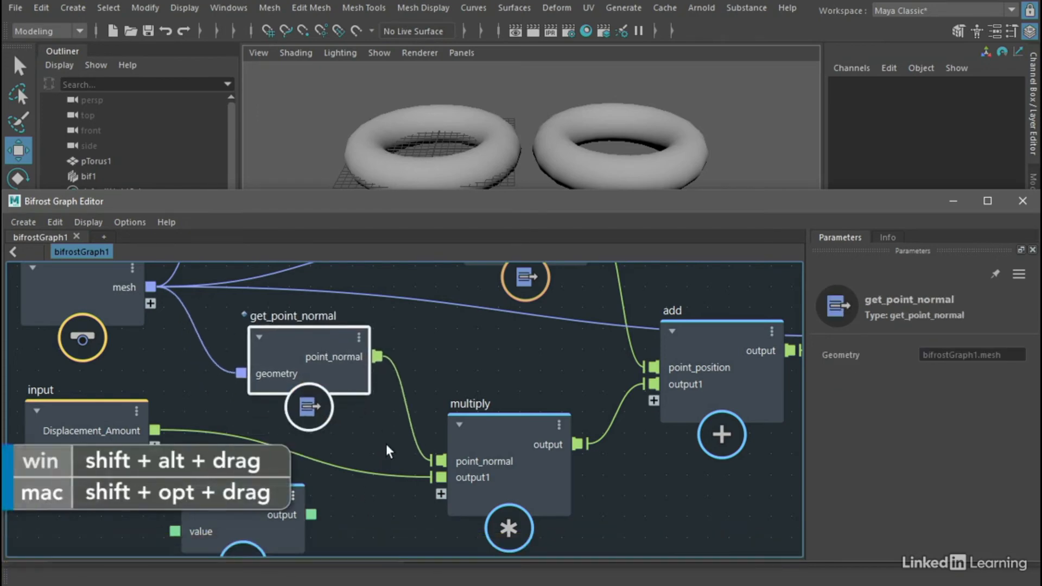
left_click_drag(386, 444, 366, 501, "alt+shift")
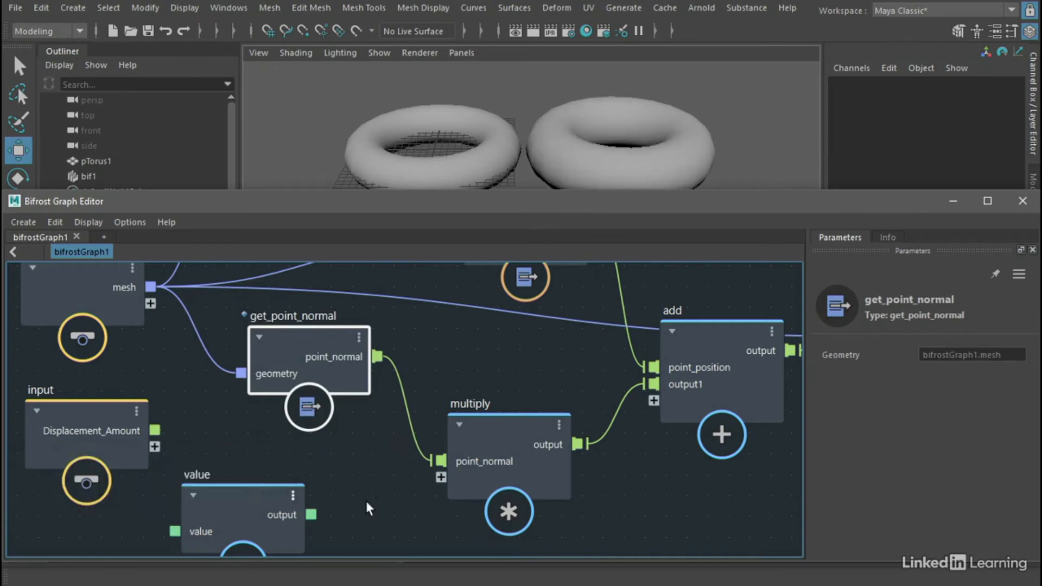
left_click_drag(155, 431, 440, 478)
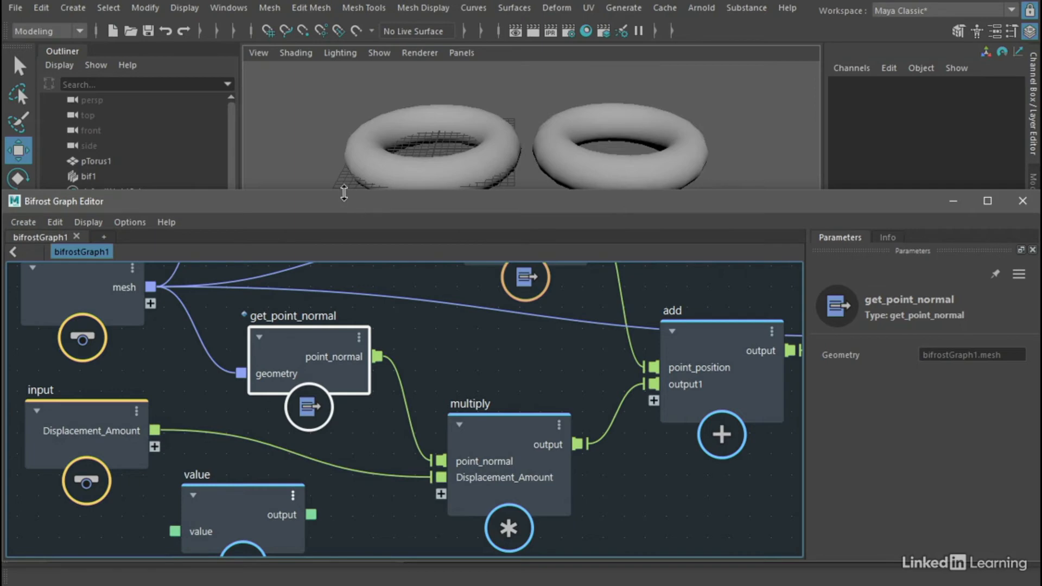
Shrink the Bifrost Graph Editor to uncover the Outliner and both tori, and select bifrostGraph1.
left_click_drag(344, 193, 342, 257)
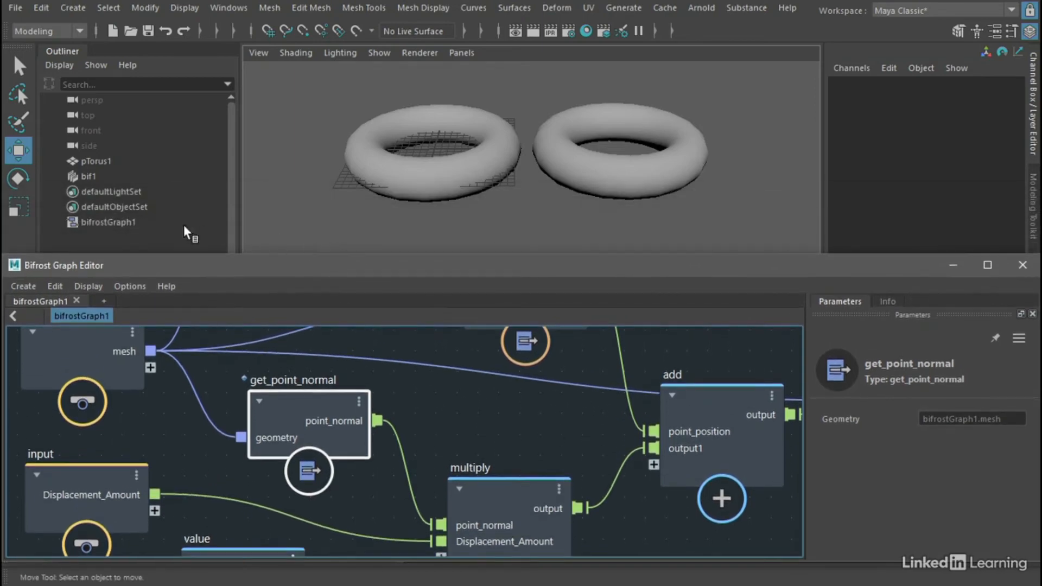
left_click(108, 221)
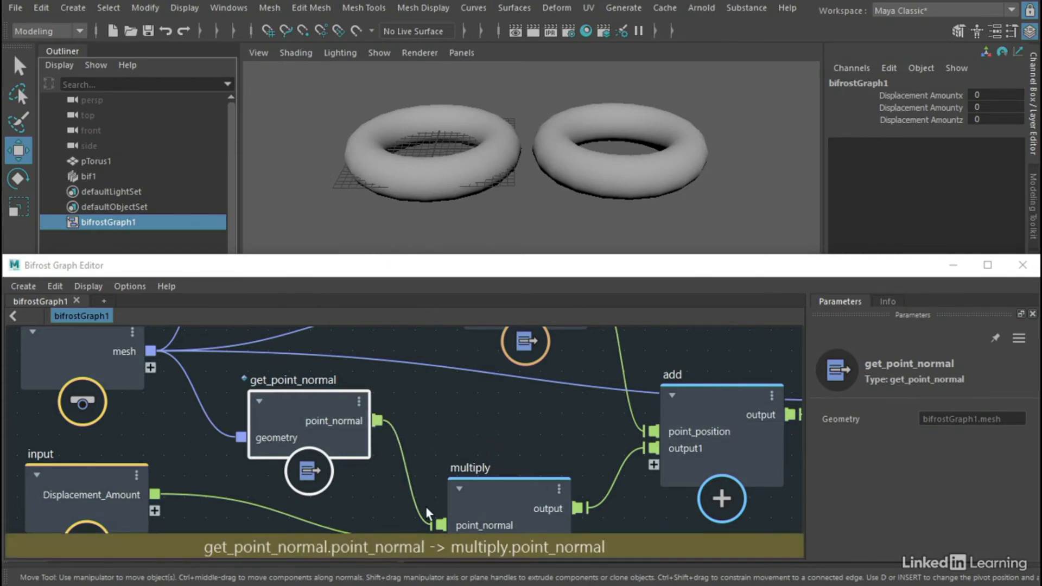
Change the value type of the input node's Displacement_Amount port to float.
middle_click_drag(540, 434, 544, 375)
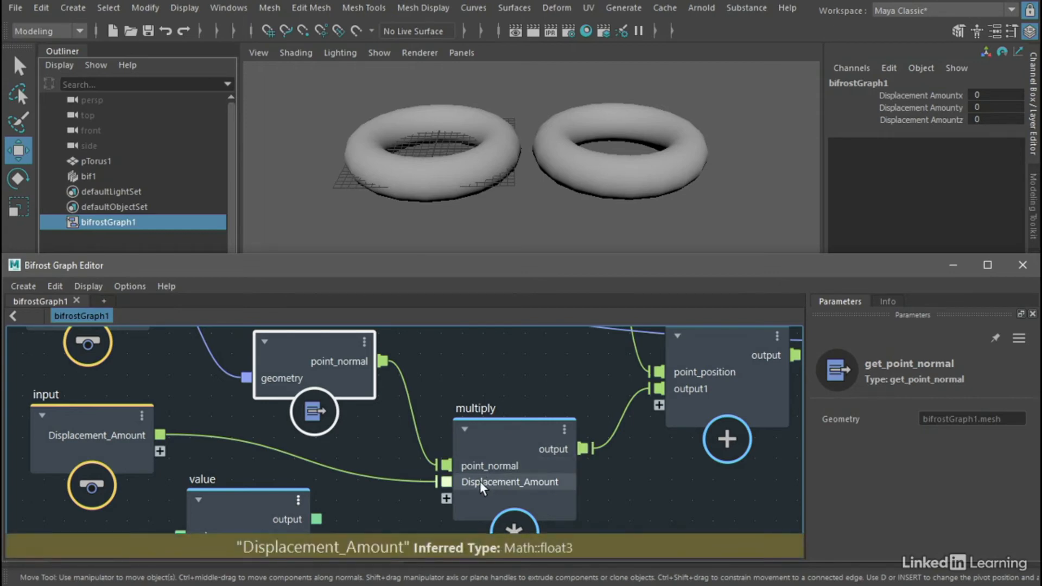
left_click(409, 492)
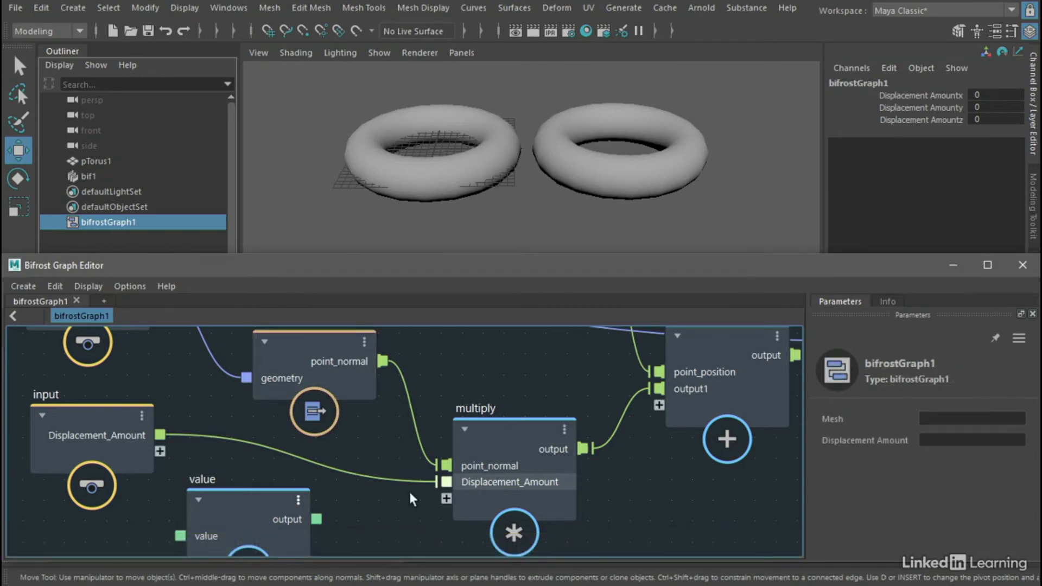
right_click(161, 435)
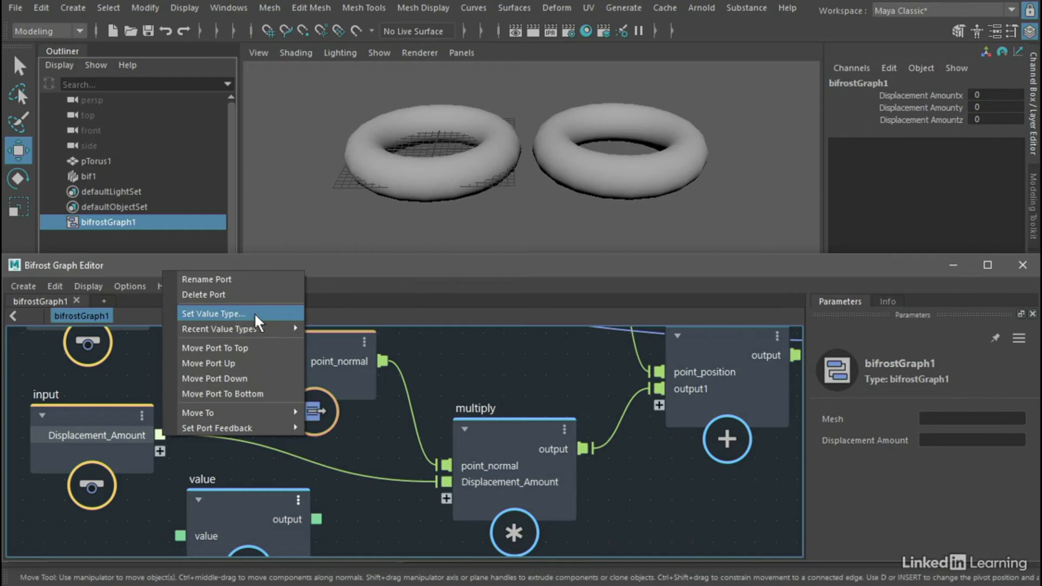
mouse_move(267, 328)
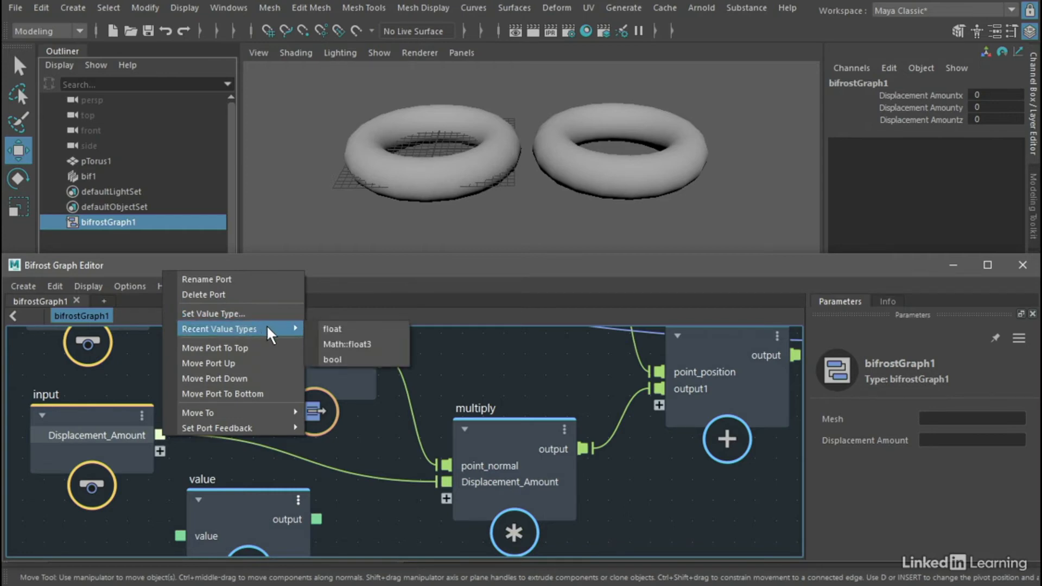
left_click(359, 328)
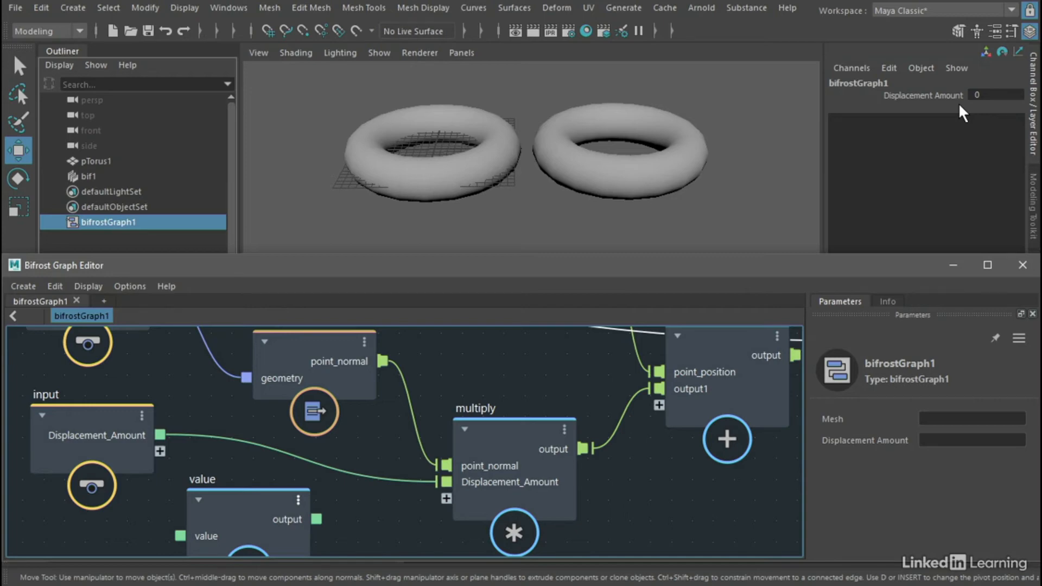
Try a Displacement Amount of 1 on bifrostGraph1 and set it to 5.
left_click(987, 95)
type("1")
key("Return")
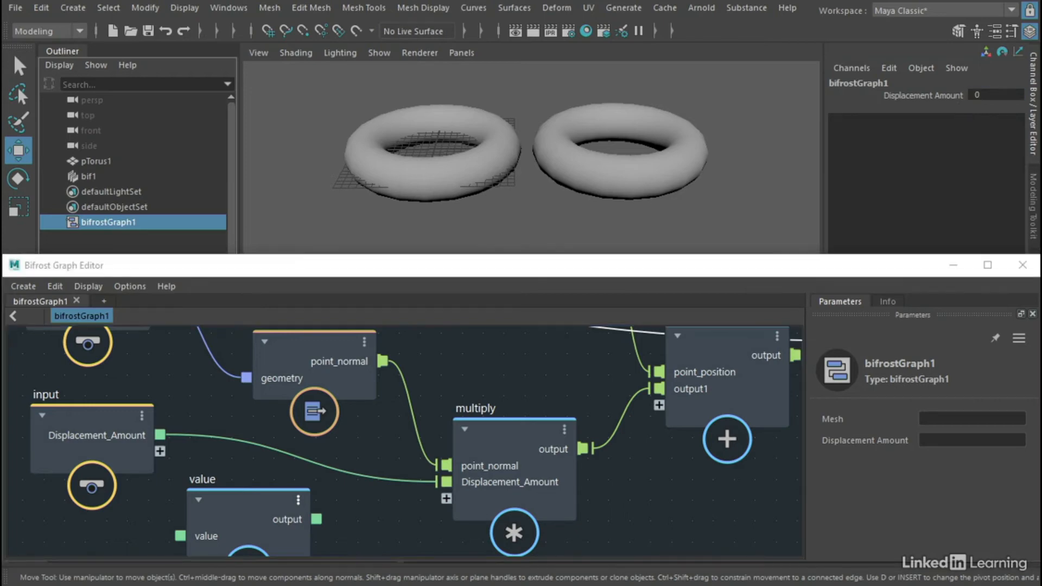
left_click(983, 96)
type("5")
key("Return")
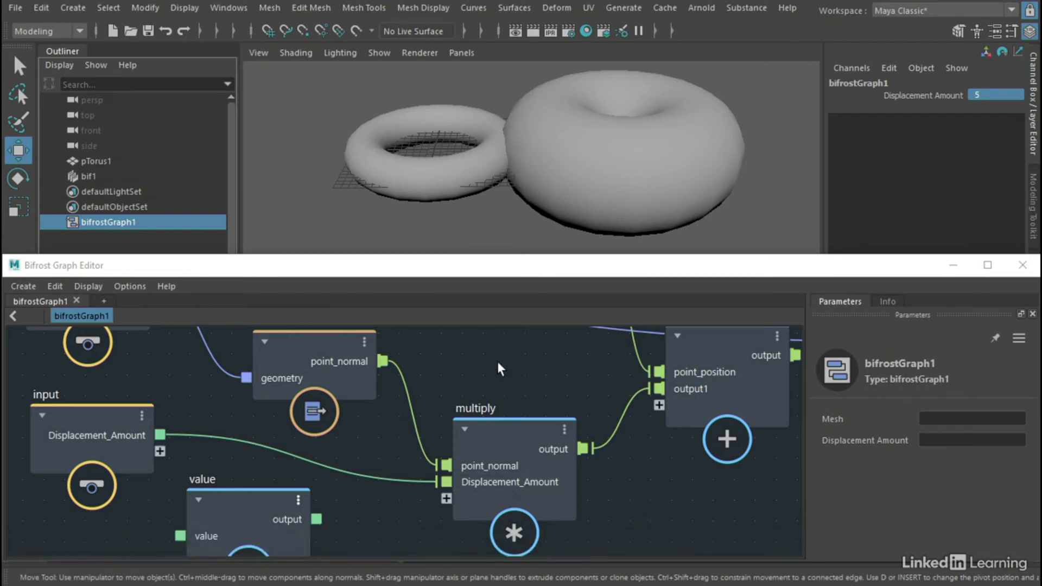
Maximize the Bifrost Graph Editor and move the input node above pTorusShape1, next to Simplex_Noise_Deformer.
middle_click_drag(501, 359, 493, 585, "alt")
middle_click_drag(425, 415, 427, 450, "alt")
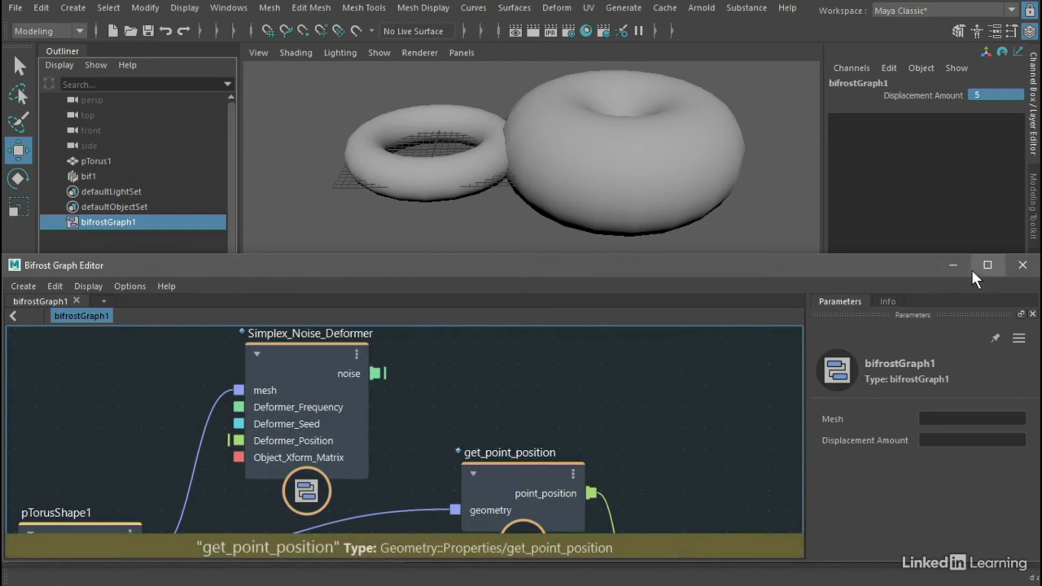
left_click(987, 266)
middle_click_drag(471, 213, 579, 159, "alt")
left_click_drag(230, 419, 216, 129)
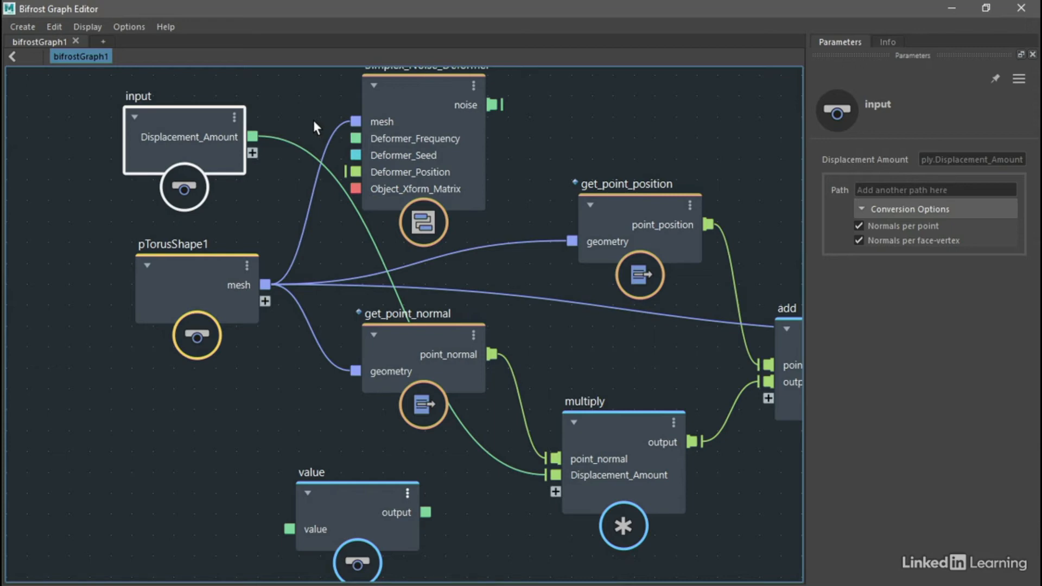
Connect the Deformer_Frequency input of Simplex_Noise_Deformer to a new port on the input node.
mouse_move(358, 139)
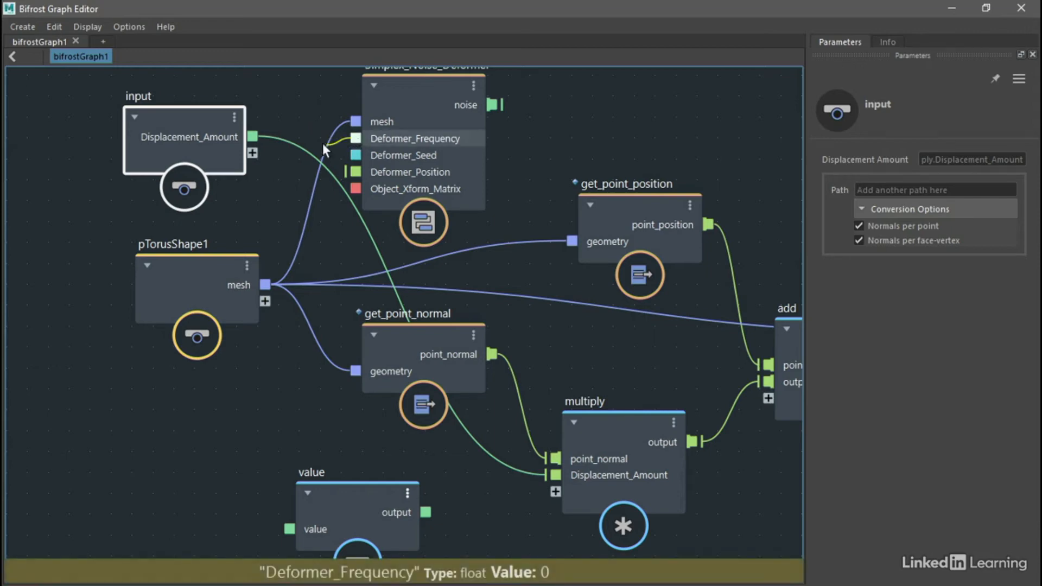
left_click_drag(323, 144, 255, 152)
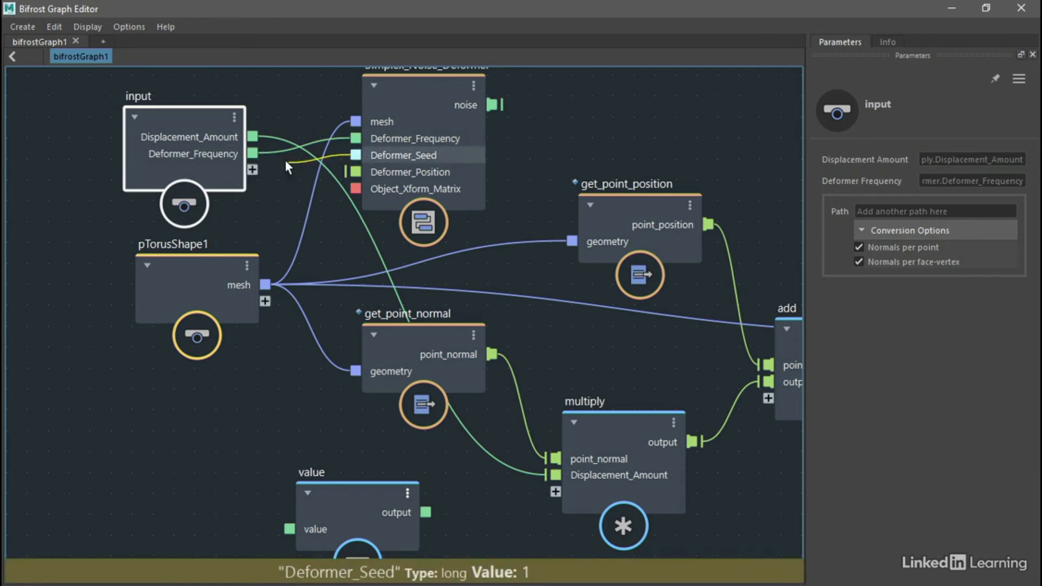
Connect Deformer_Seed, Deformer_Position and Object_Xform_Matrix of Simplex_Noise_Deformer to new ports on the input node, and move that node clear of pTorusShape1.
left_click_drag(286, 161, 250, 168)
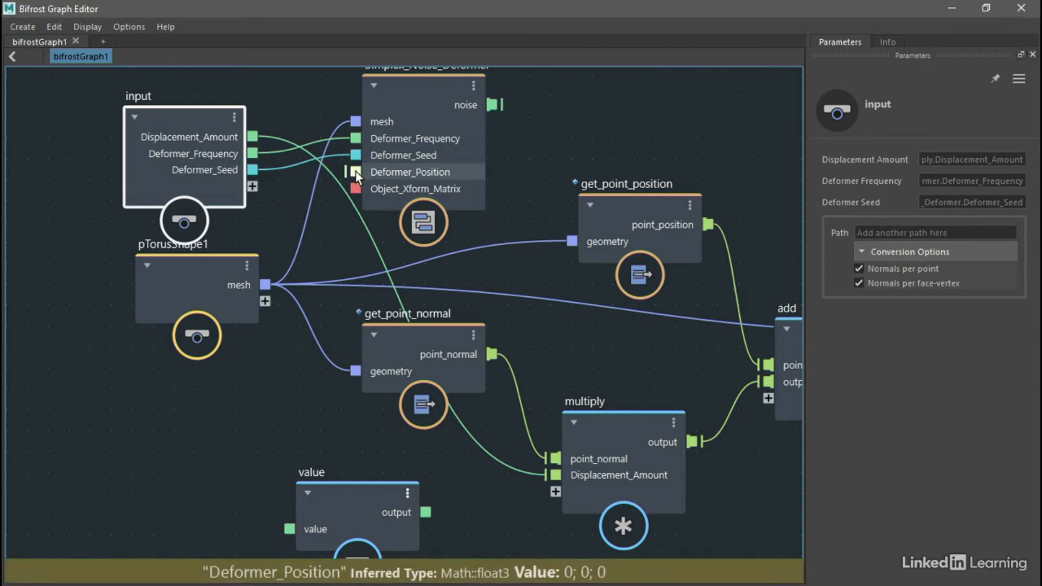
left_click_drag(356, 172, 253, 185)
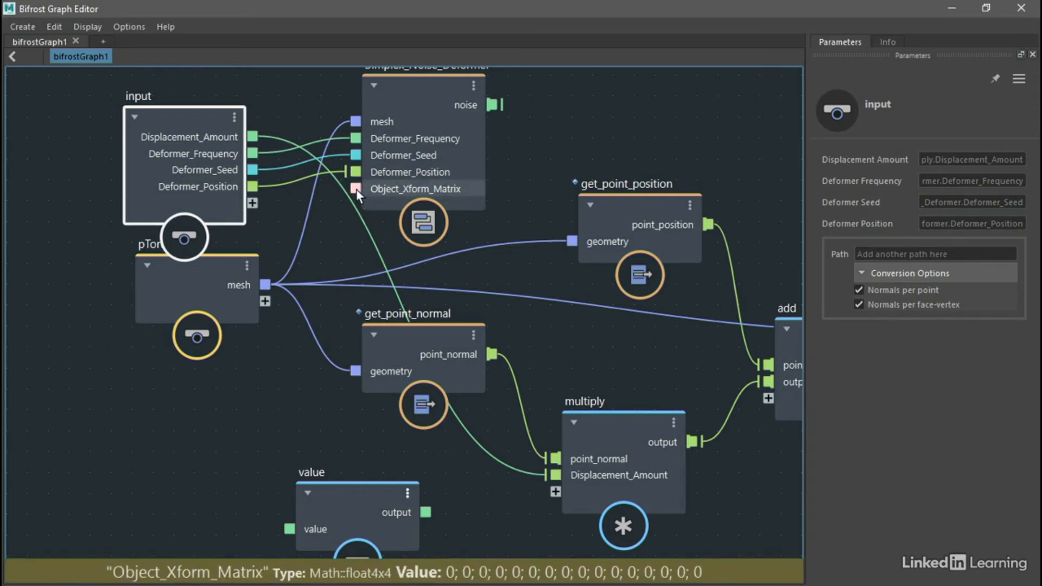
left_click_drag(356, 189, 251, 199)
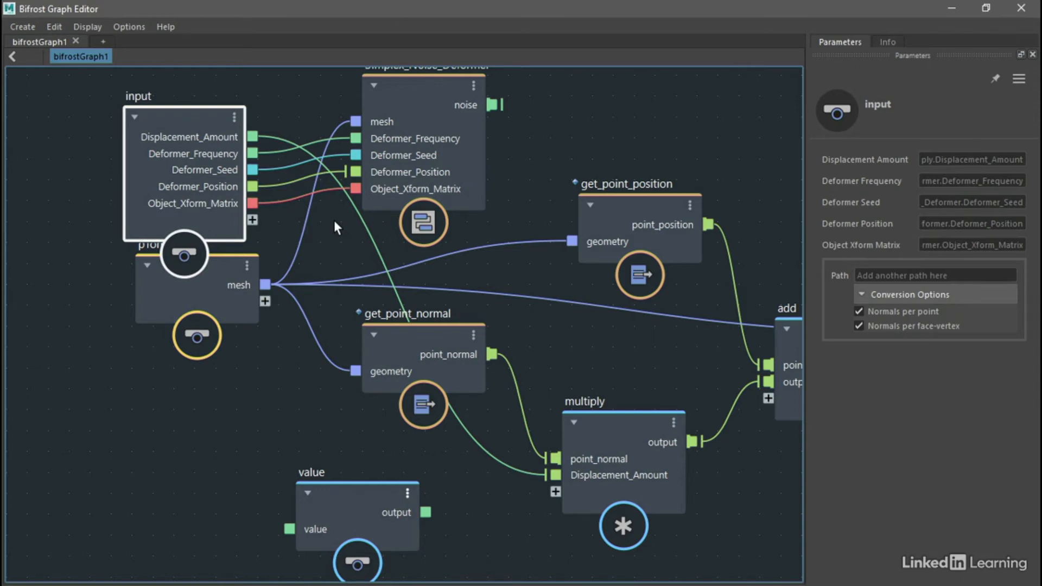
left_click_drag(215, 139, 206, 111)
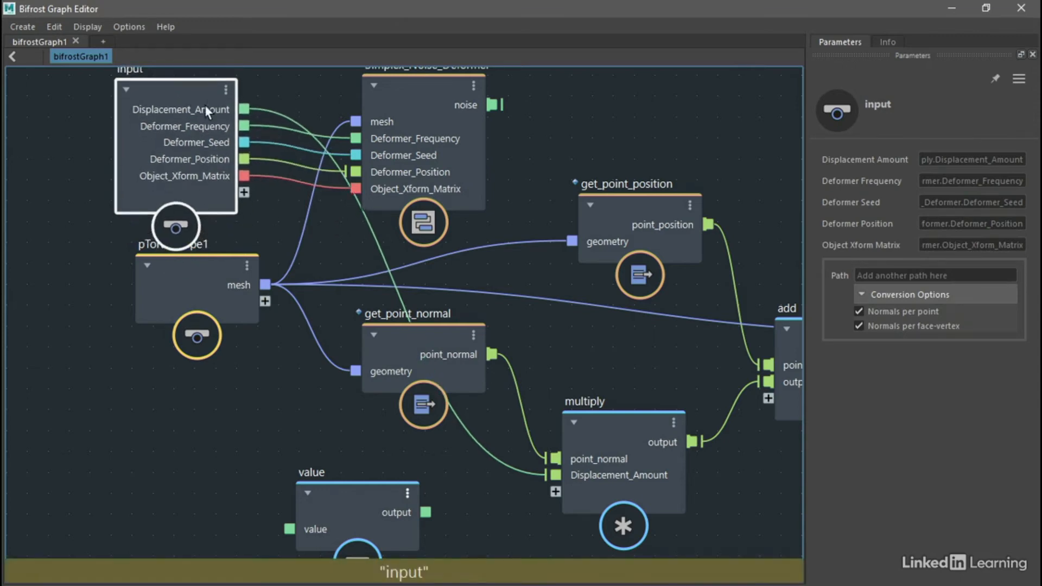
Minimize the Bifrost Graph Editor and open pTorus1 and bifrostGraph1 in the Node Editor with their attributes shown in custom attribute view.
left_click(950, 7)
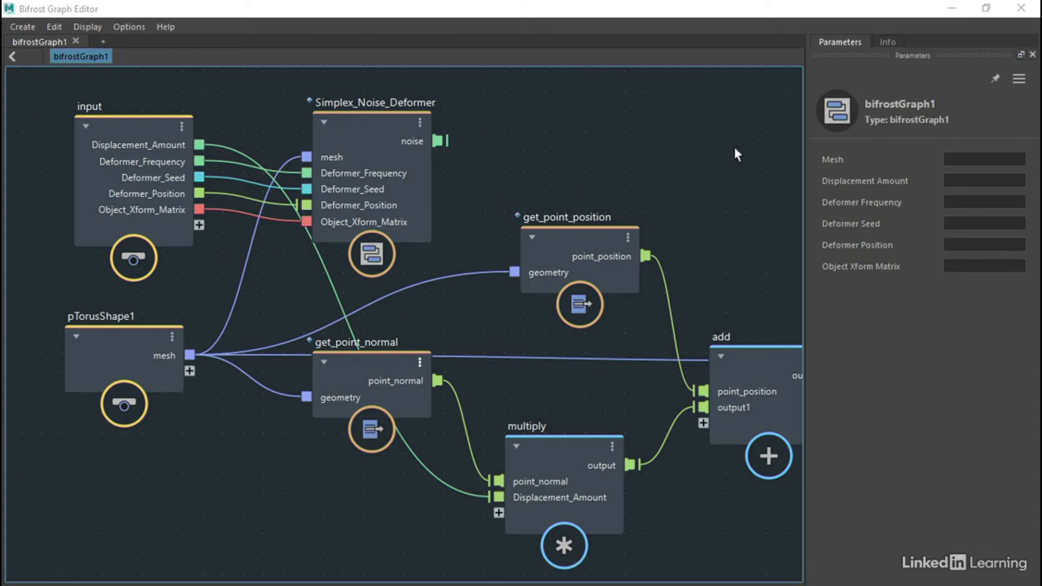
left_click(951, 8)
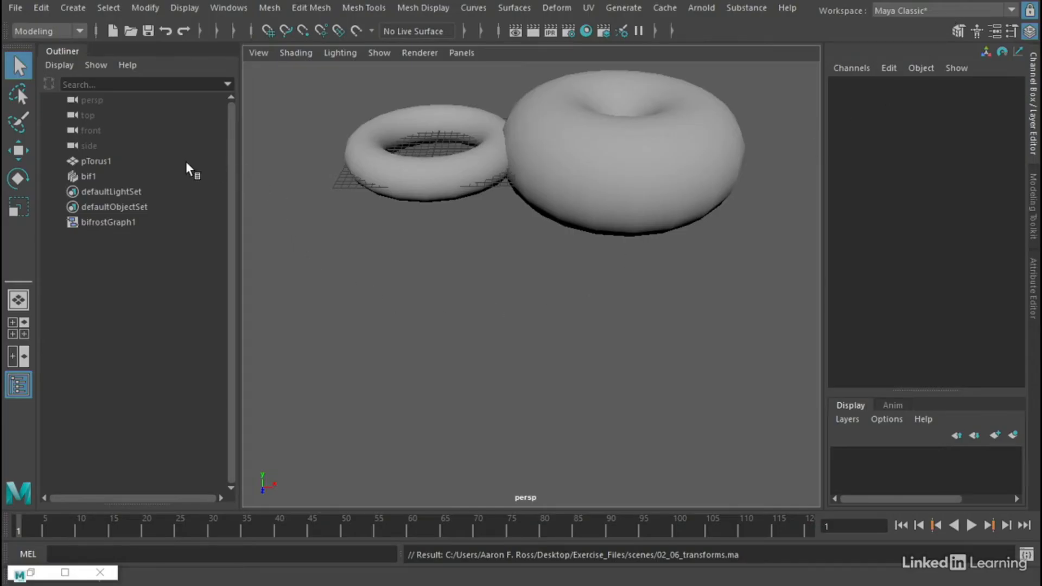
left_click(101, 161)
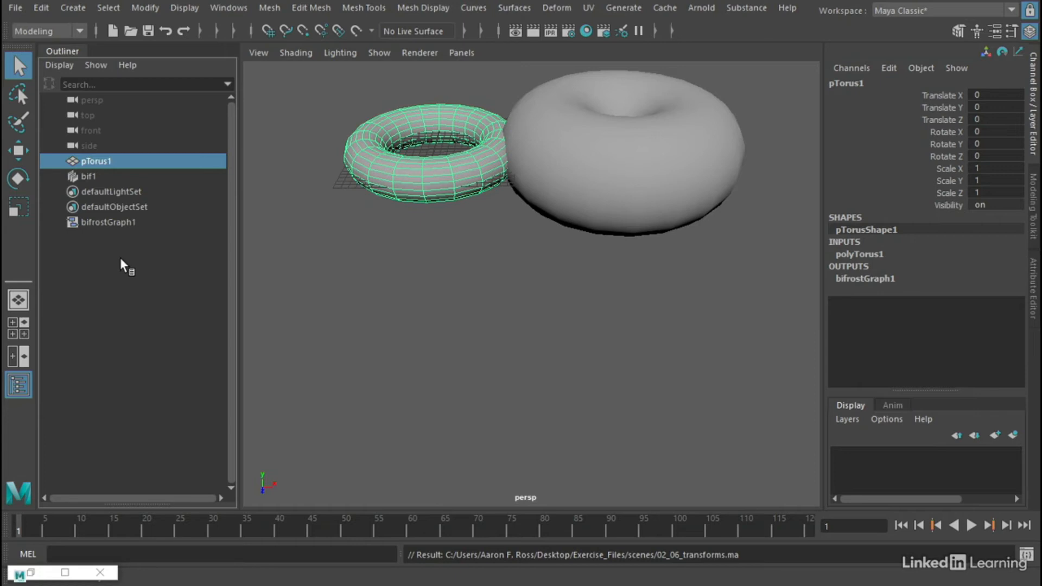
left_click(103, 223, "ctrl")
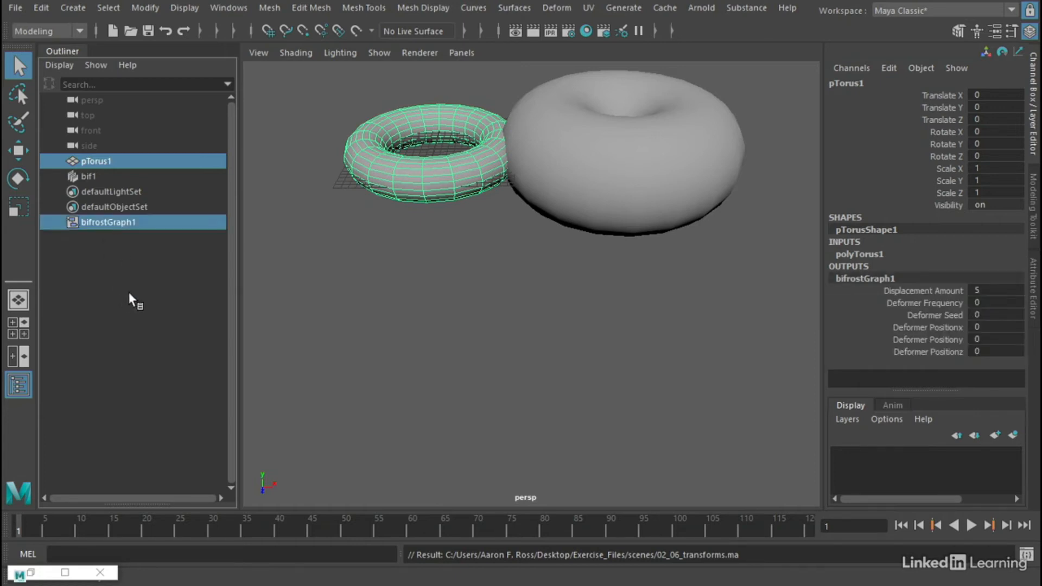
left_click(239, 6)
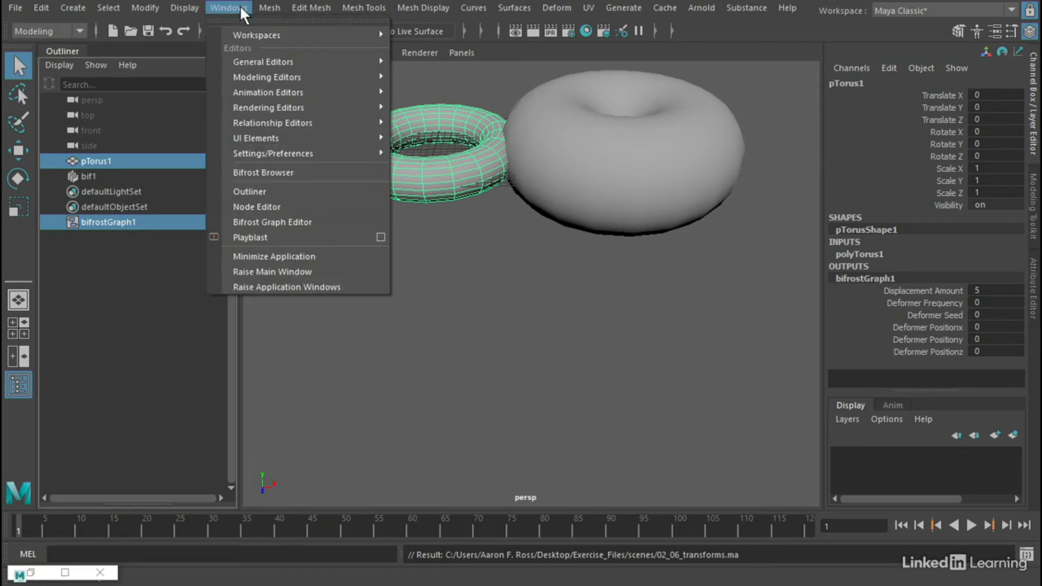
left_click(319, 207)
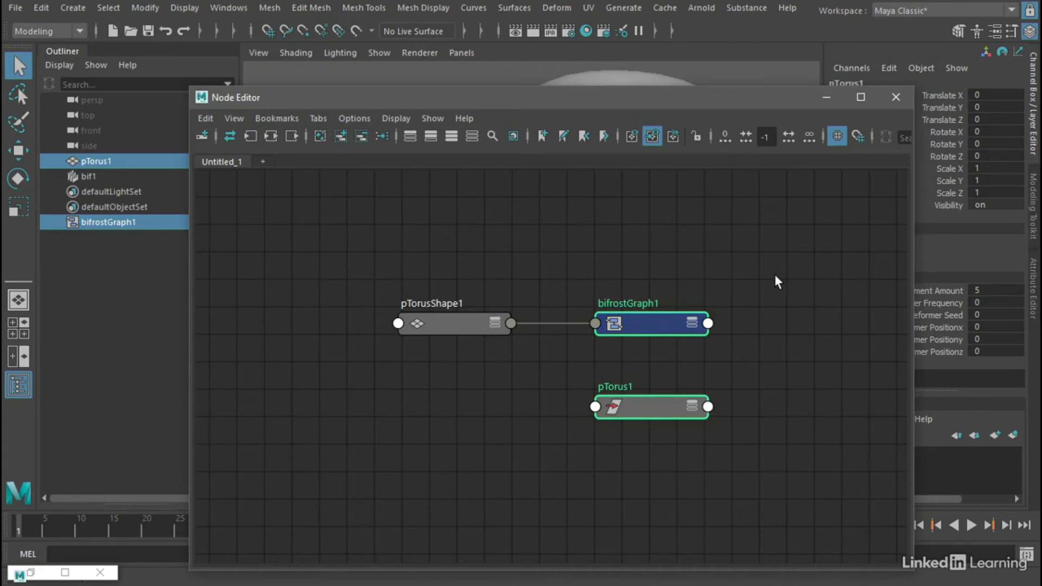
left_click(743, 241)
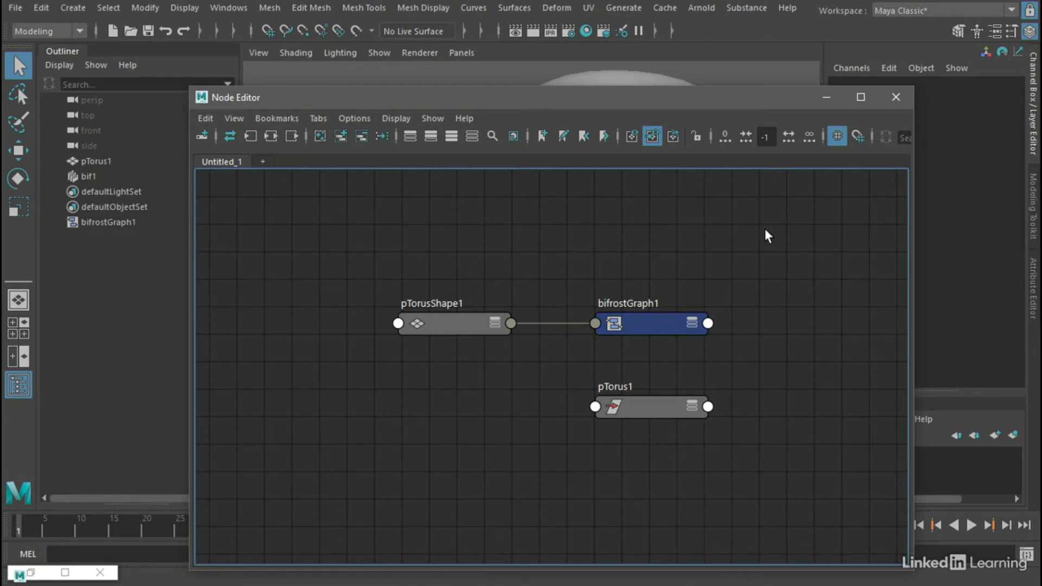
key("4")
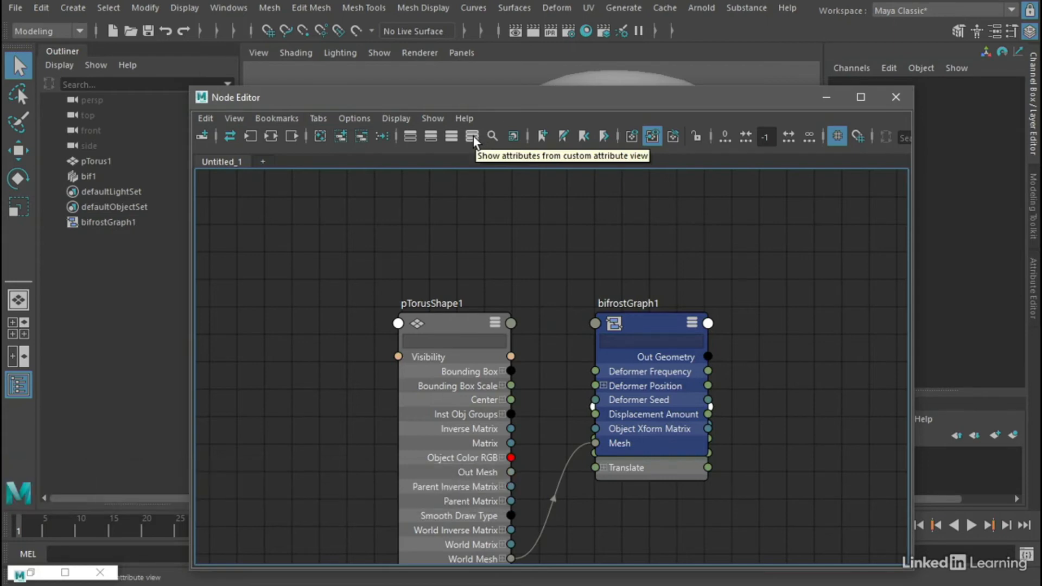
Spread out the nodes, connect pTorus1's Matrix output to bifrostGraph1's Object Xform Matrix input, and close the Node Editor.
left_click_drag(459, 320, 253, 197)
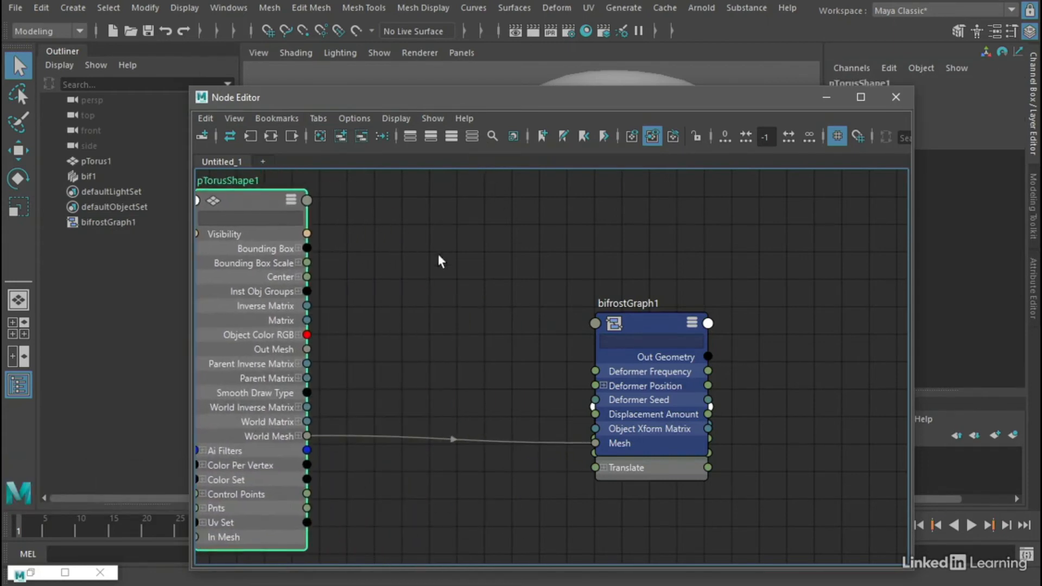
left_click_drag(637, 324, 754, 225)
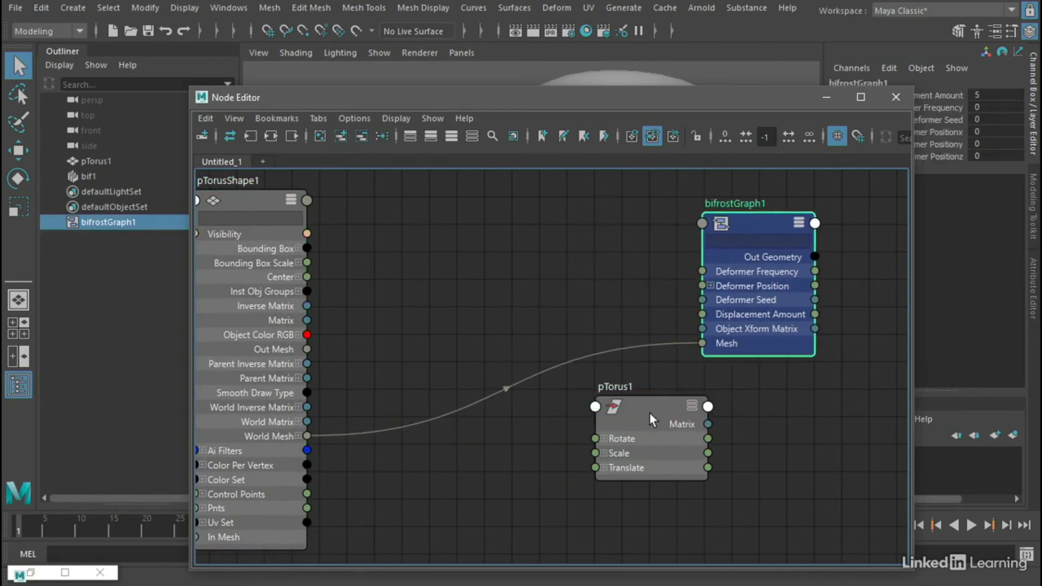
left_click_drag(649, 412, 561, 233)
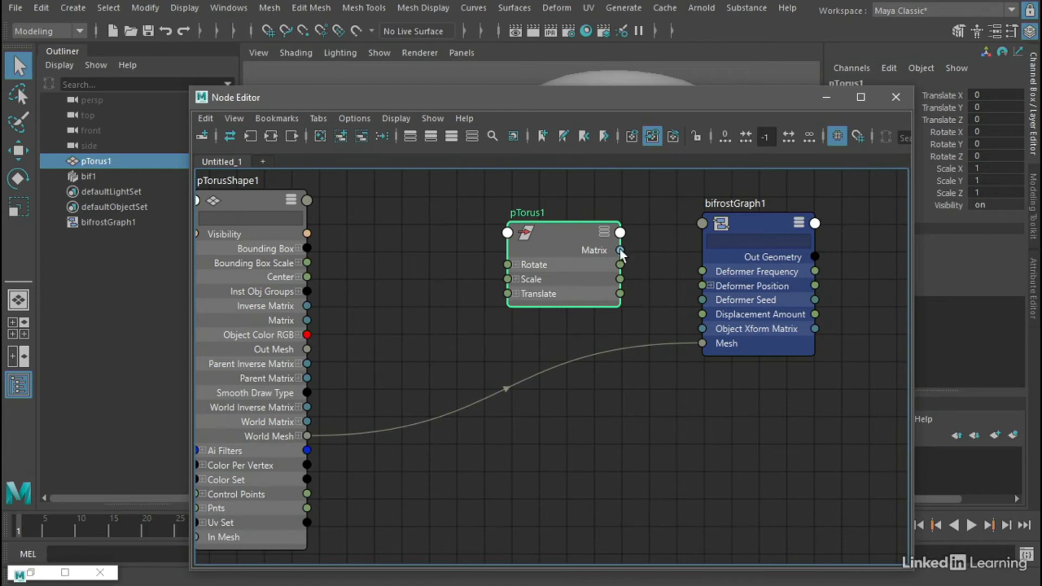
left_click_drag(620, 250, 705, 327)
left_click(901, 96)
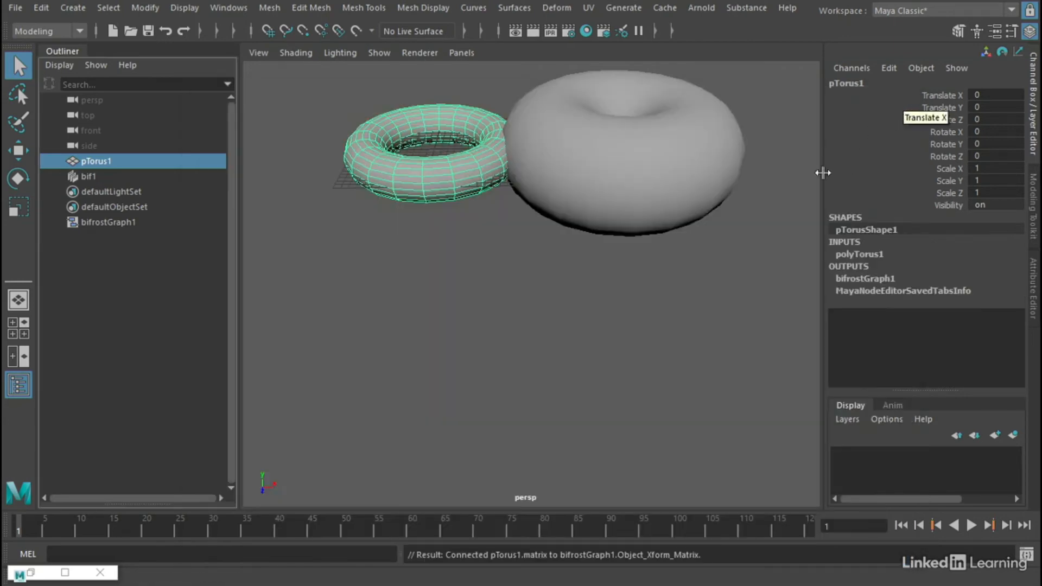
Back in the Bifrost graph, connect the noise output to a new port on multiply and move multiply above get_point_position.
left_click(37, 577)
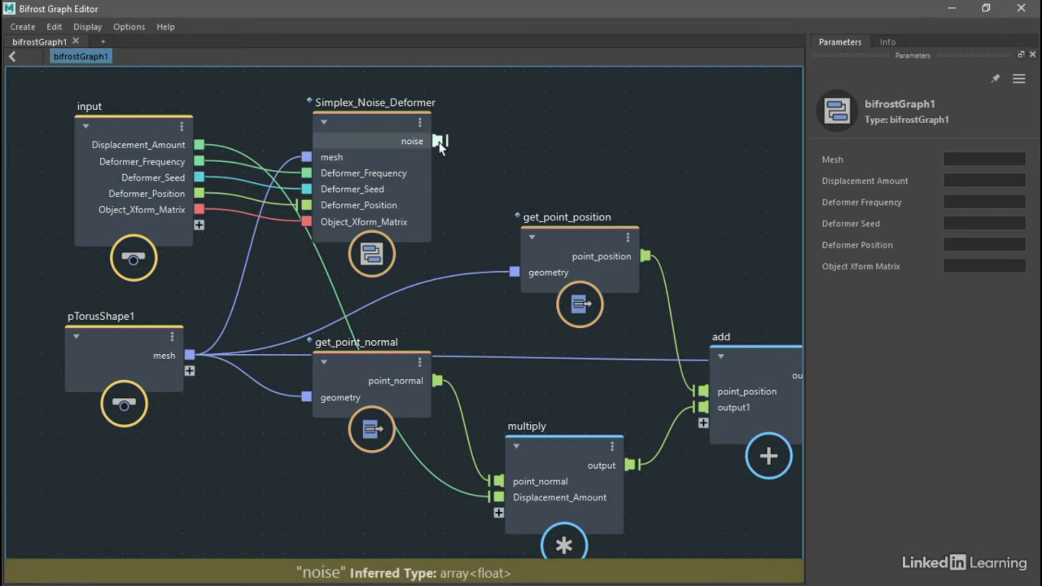
left_click_drag(439, 142, 497, 511)
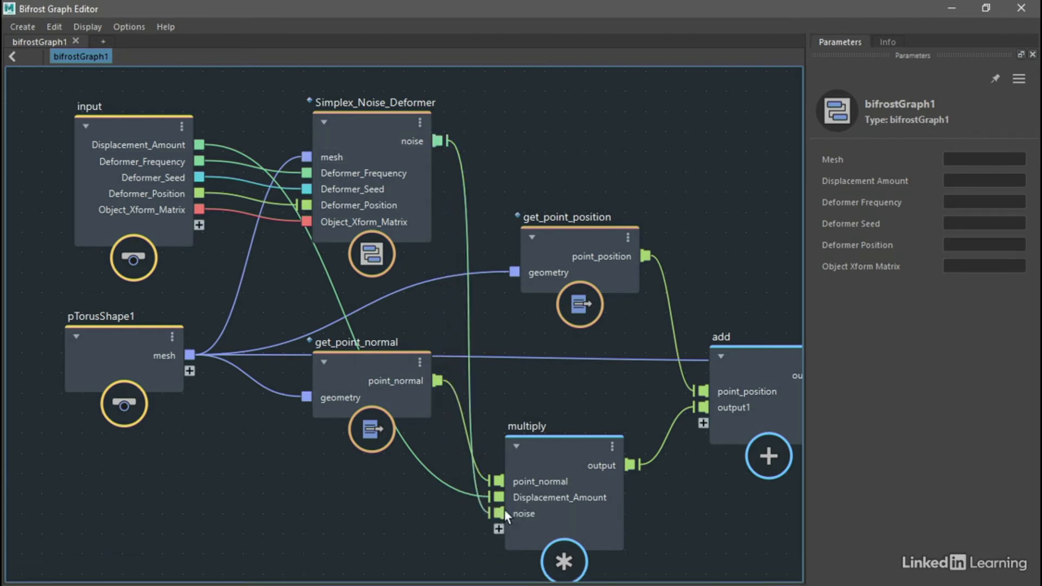
left_click_drag(561, 454, 648, 90)
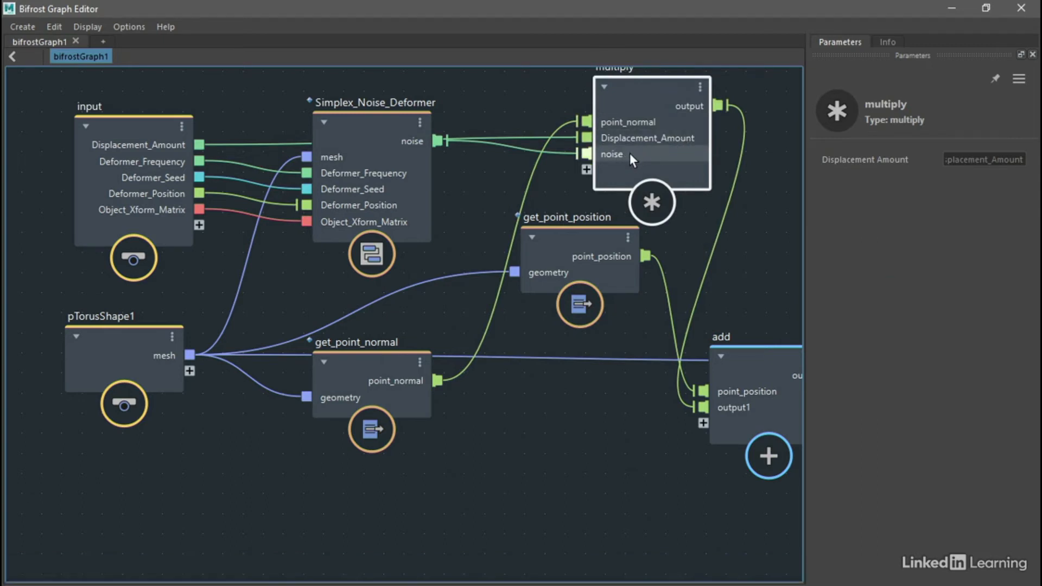
Shrink the Bifrost Graph Editor to uncover the viewport and set bifrostGraph1's Deformer Frequency to 0.5.
left_click(986, 7)
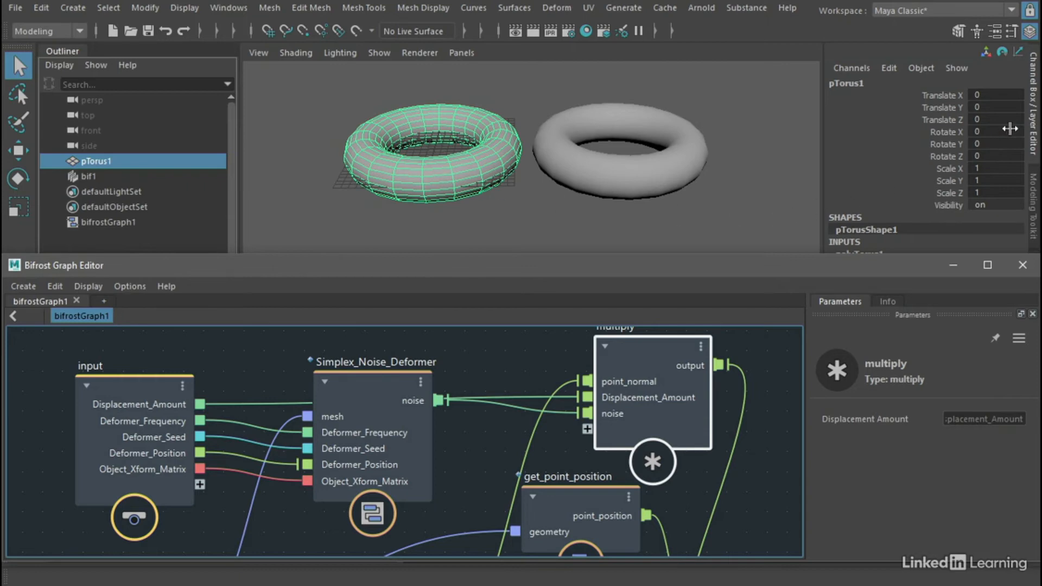
left_click_drag(806, 256, 802, 356)
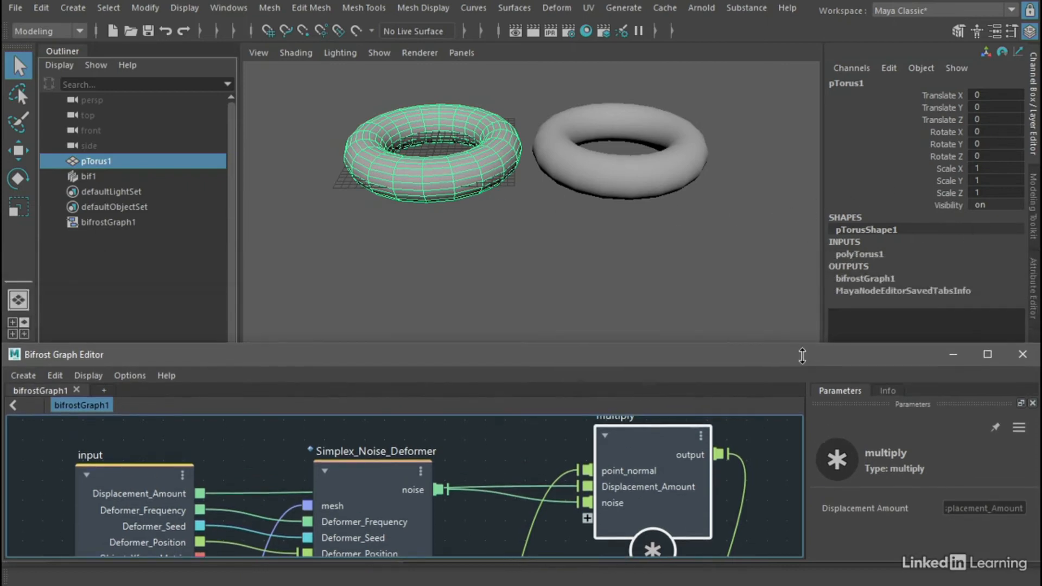
left_click(865, 279)
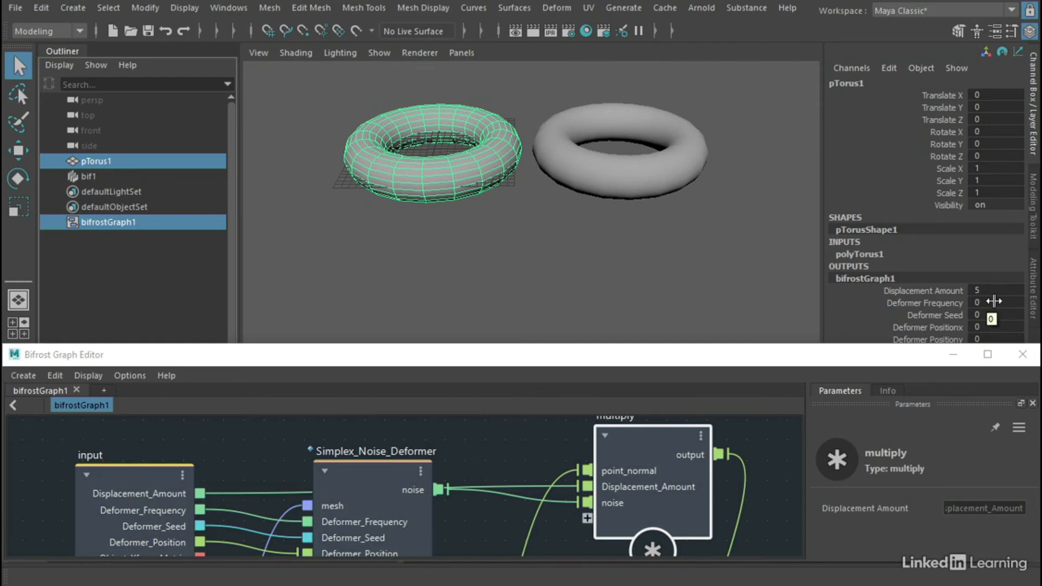
left_click(994, 301)
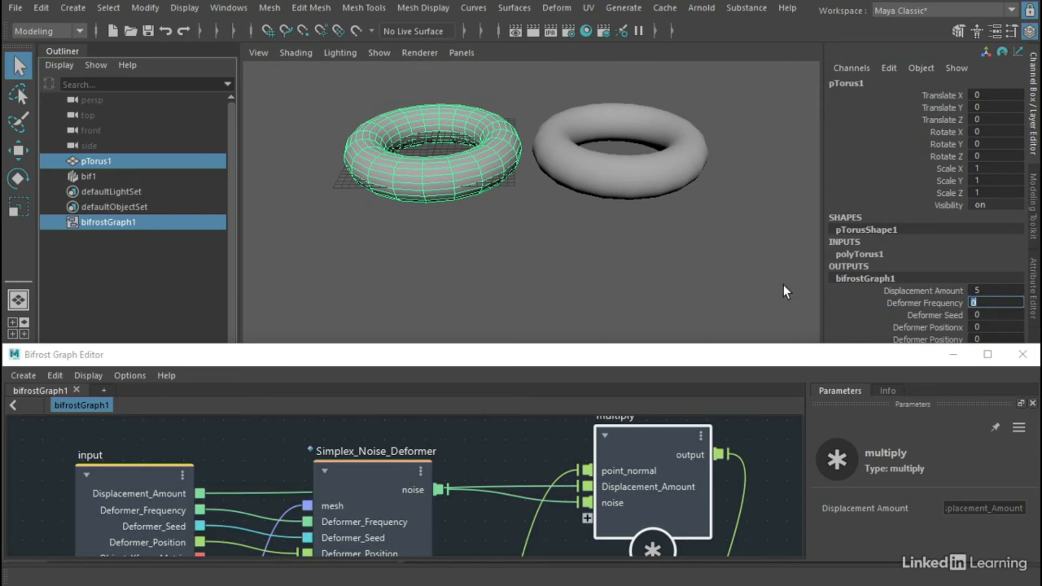
type("0.5")
key("Return")
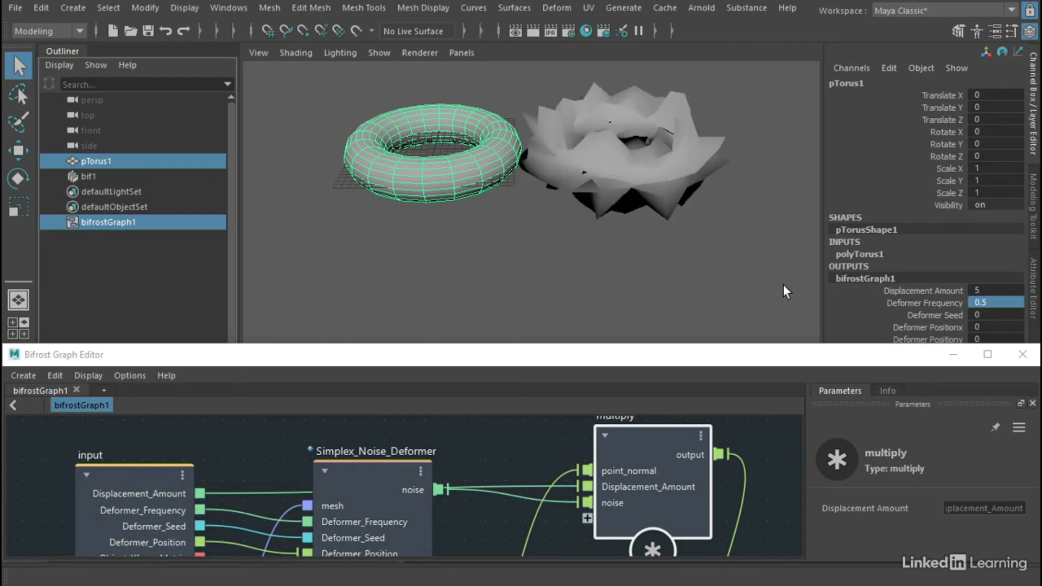
Increase the source torus's resolution to 100 axis subdivisions and 50 height subdivisions.
left_click_drag(772, 184, 745, 192, "alt")
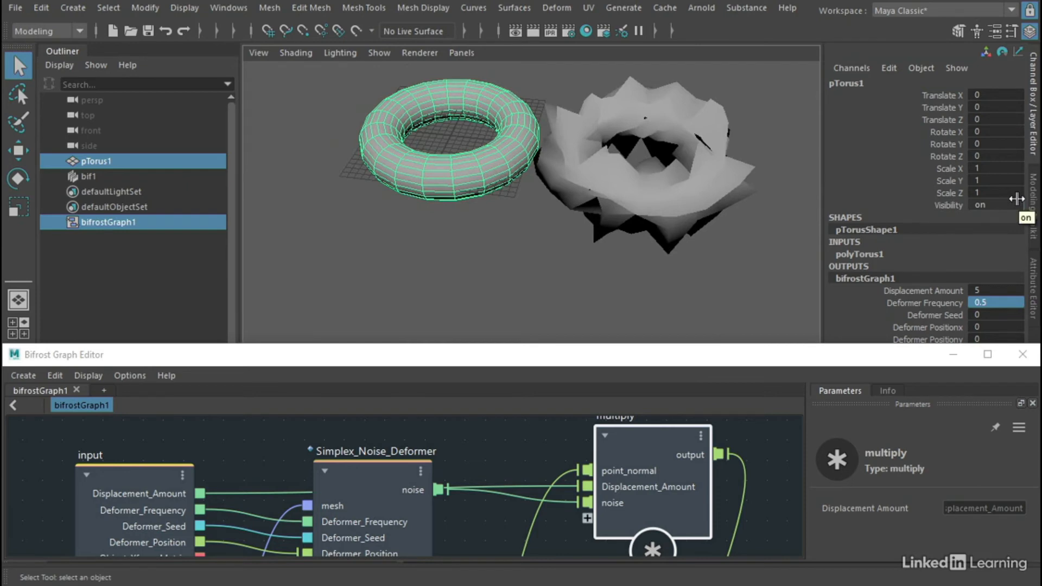
left_click(874, 255)
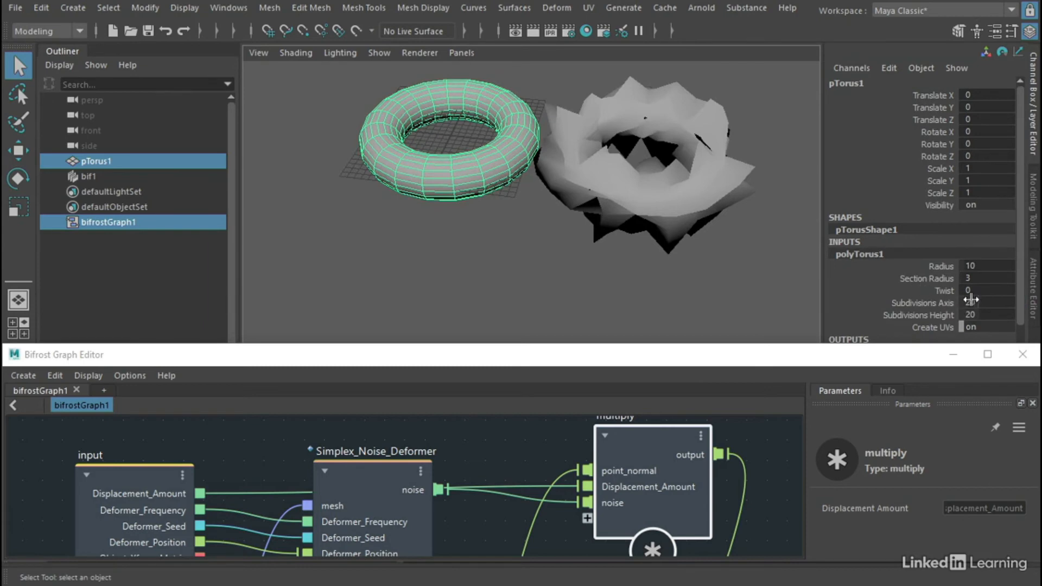
left_click(974, 302)
type("100")
key("Tab")
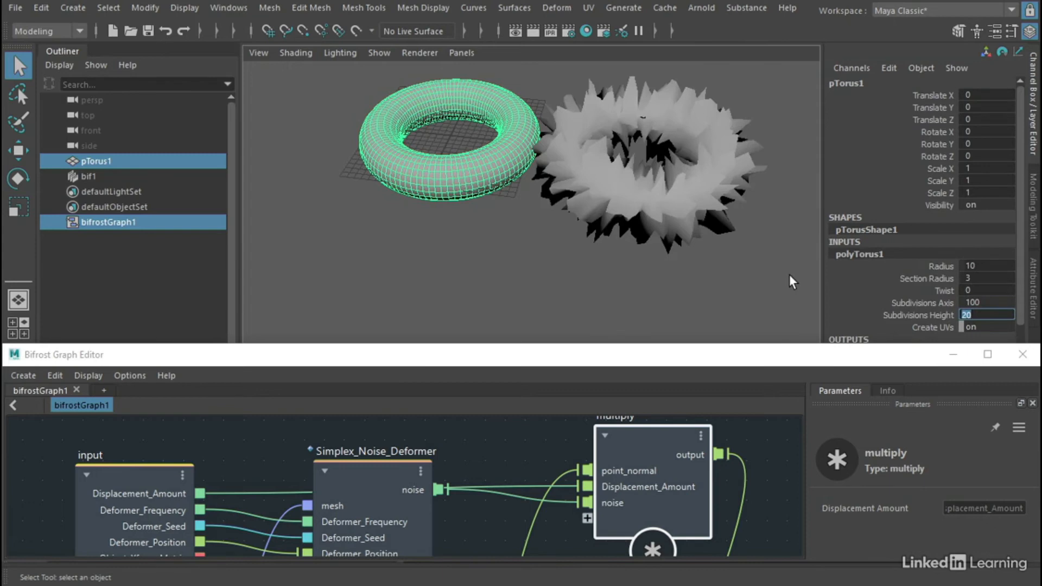
type("50")
key("Return")
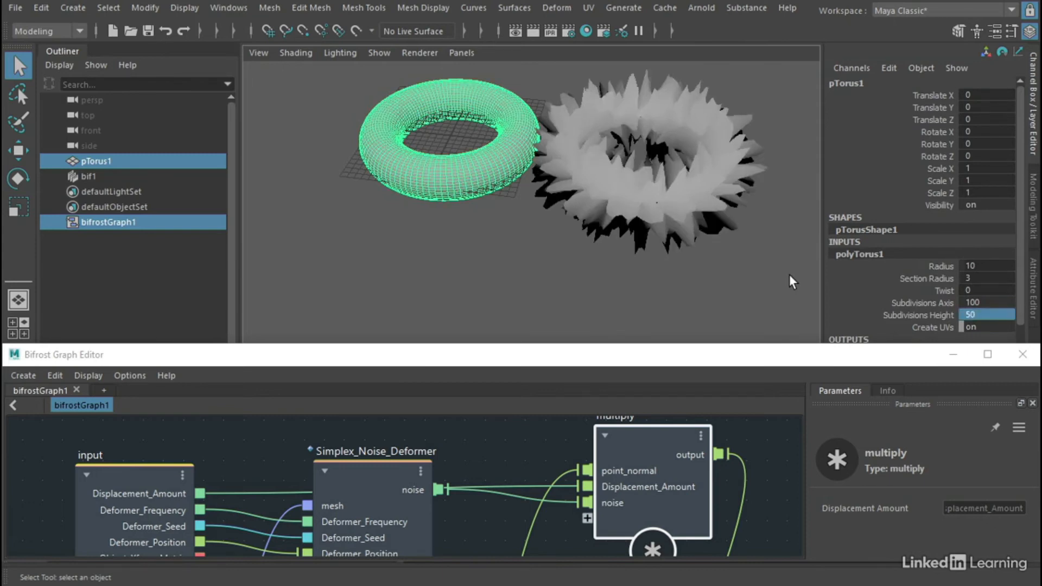
Minimize the Bifrost Graph Editor and shift bifrostGraph1's Deformer Position X to -0.1.
left_click_drag(705, 204, 652, 177, "alt")
scroll(1020, 196, "down", 3)
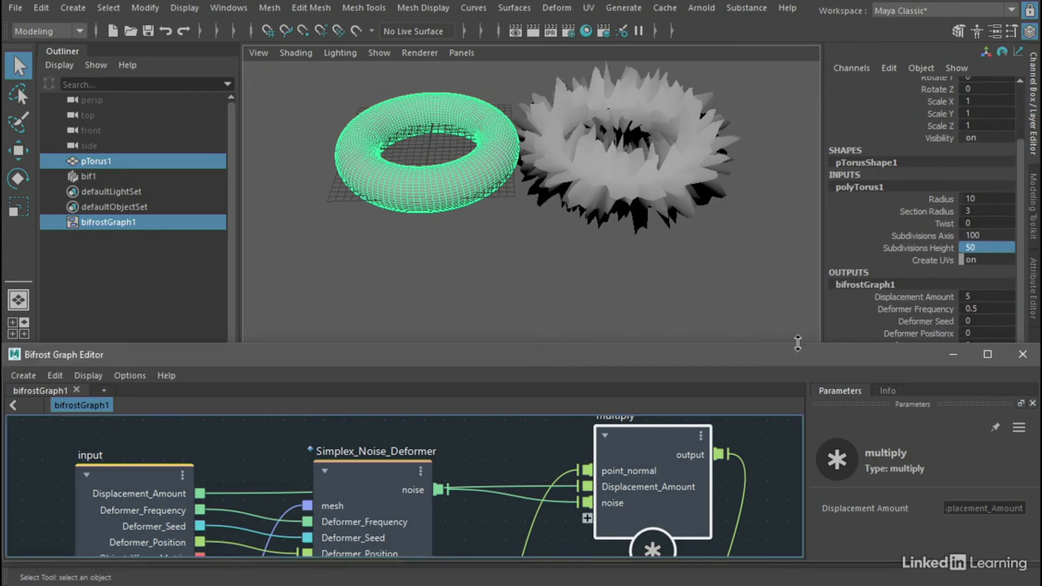
left_click(953, 357)
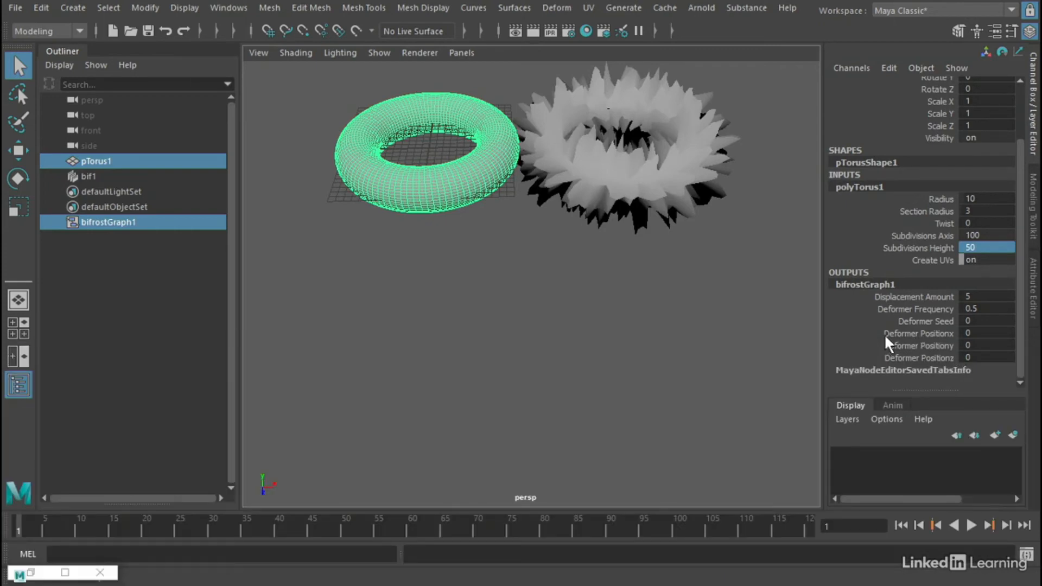
left_click(920, 334)
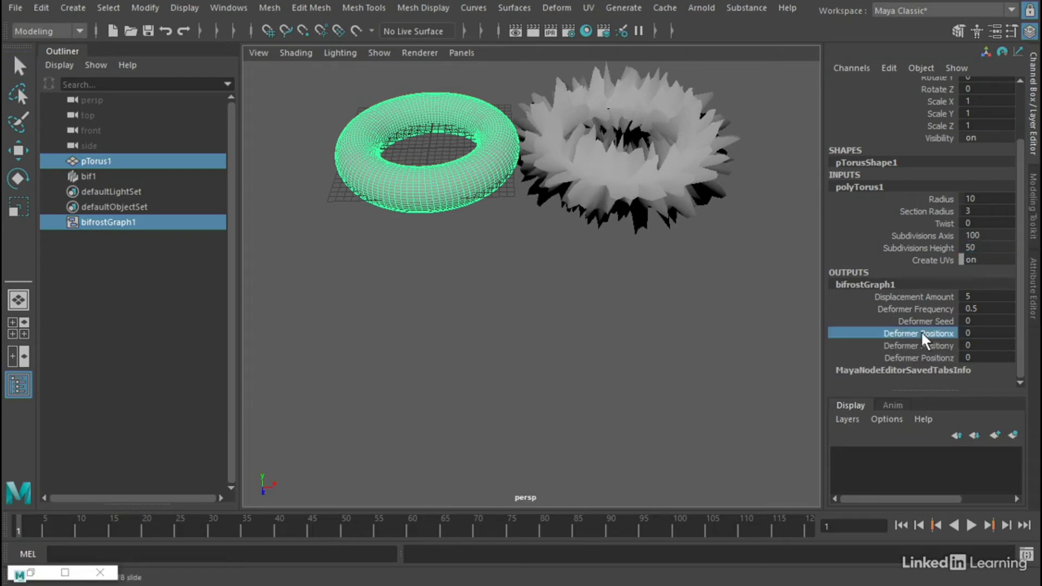
mouse_move(649, 307)
middle_mouse_down()
mouse_move(663, 304)
mouse_move(637, 305)
mouse_move(678, 308)
mouse_move(616, 305)
mouse_move(680, 307)
mouse_move(648, 307)
middle_mouse_up()
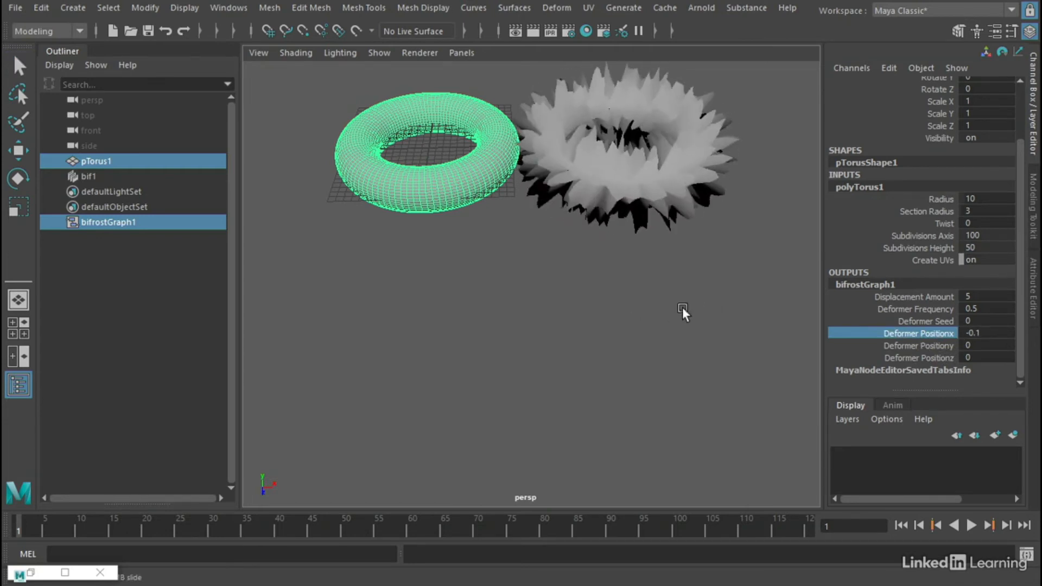
Try a Displacement Amount of 0.5 on bifrostGraph1.
left_click(972, 297)
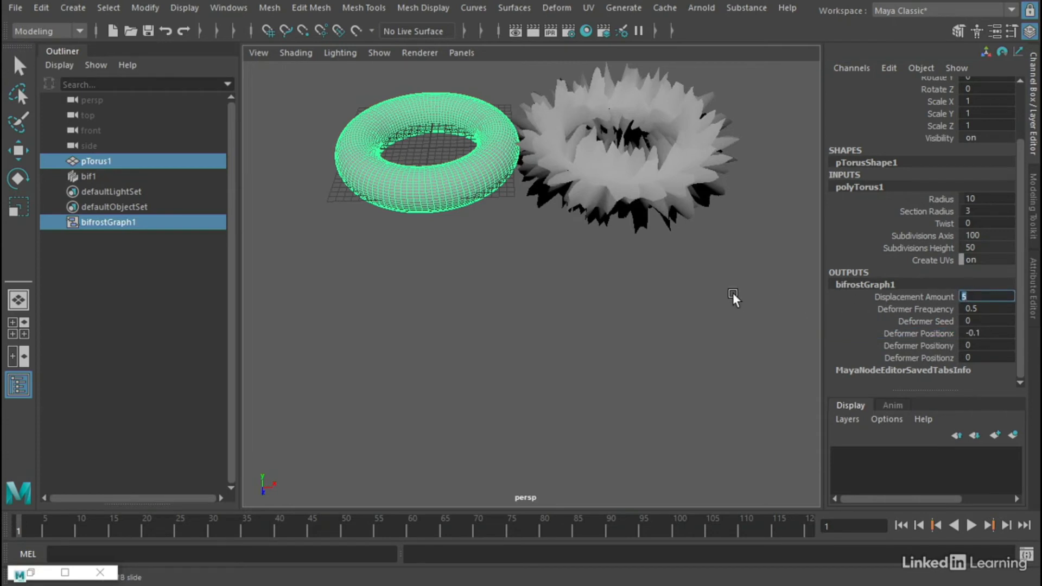
type("0.5")
key("Return")
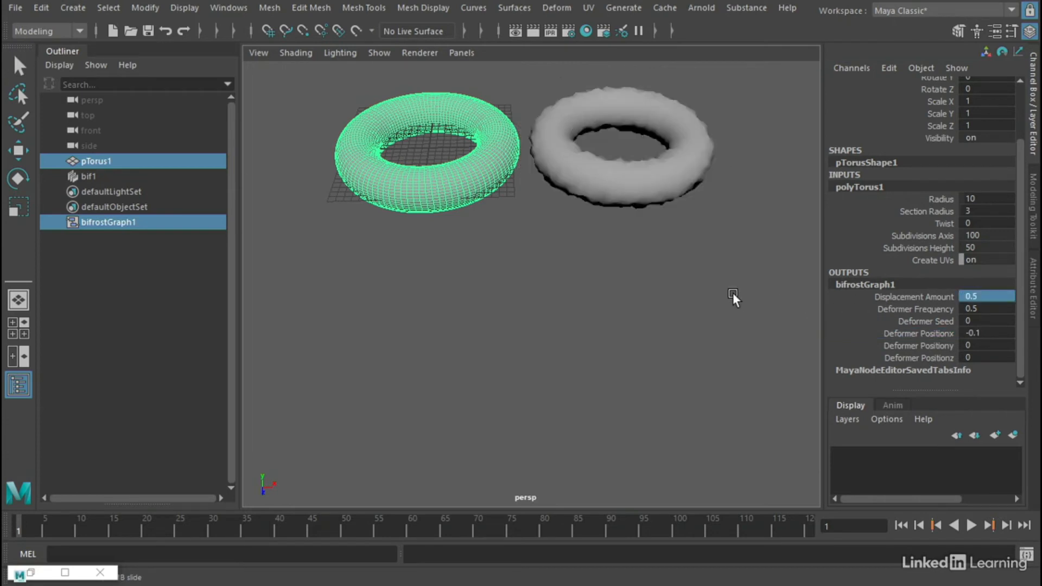
Set bifrostGraph1's Displacement Amount to 2 and its Deformer Frequency to 0.2.
left_click(990, 296)
type("2")
key("Return")
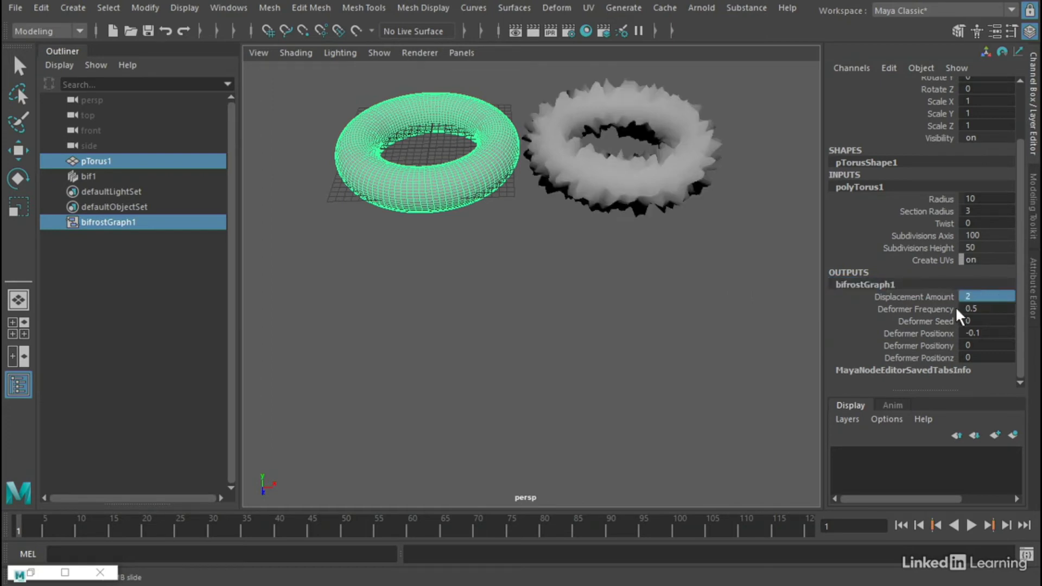
left_click(975, 309)
type("0.2")
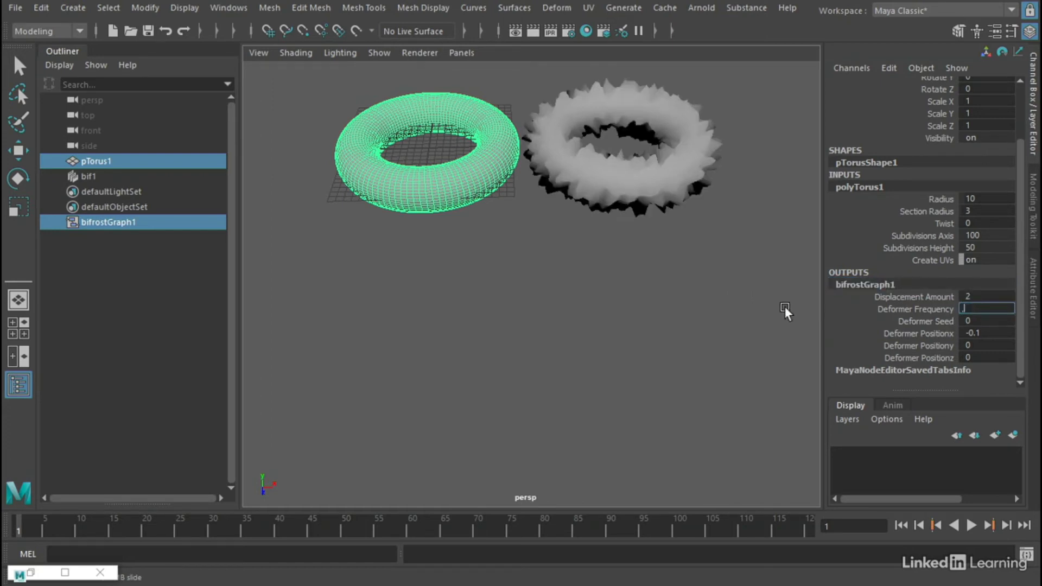
key("Return")
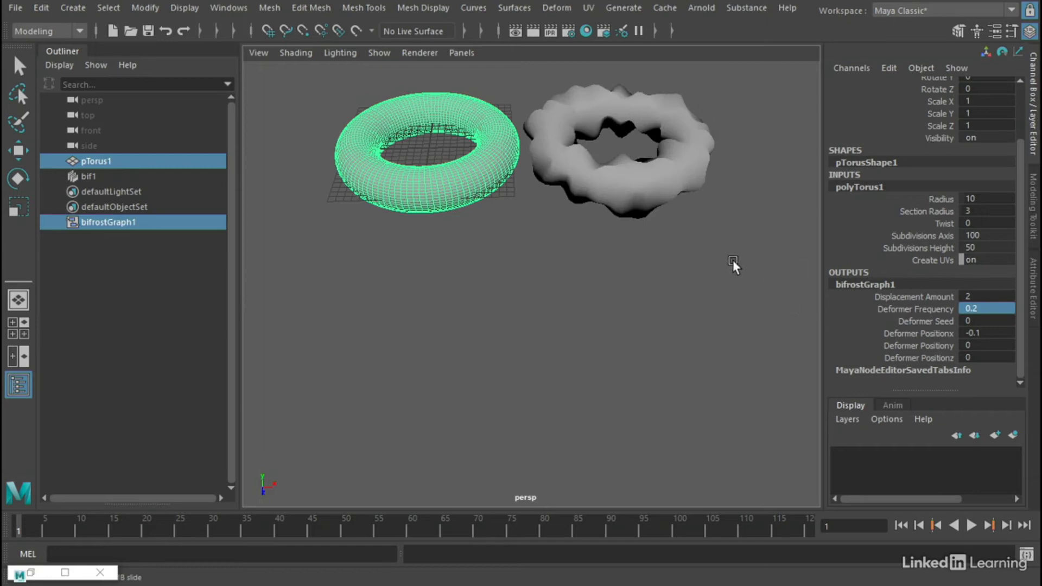
Move the source torus a short distance along the negative X axis.
mouse_move(715, 237)
left_mouse_down("alt")
mouse_move(714, 225)
mouse_move(682, 228)
mouse_move(720, 225)
left_mouse_up("alt")
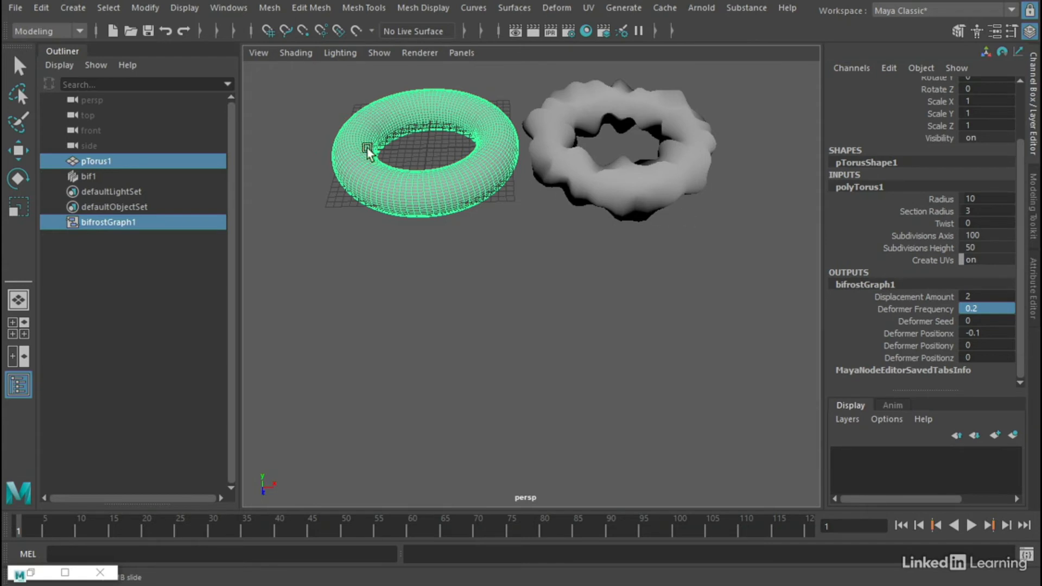
left_click(25, 148)
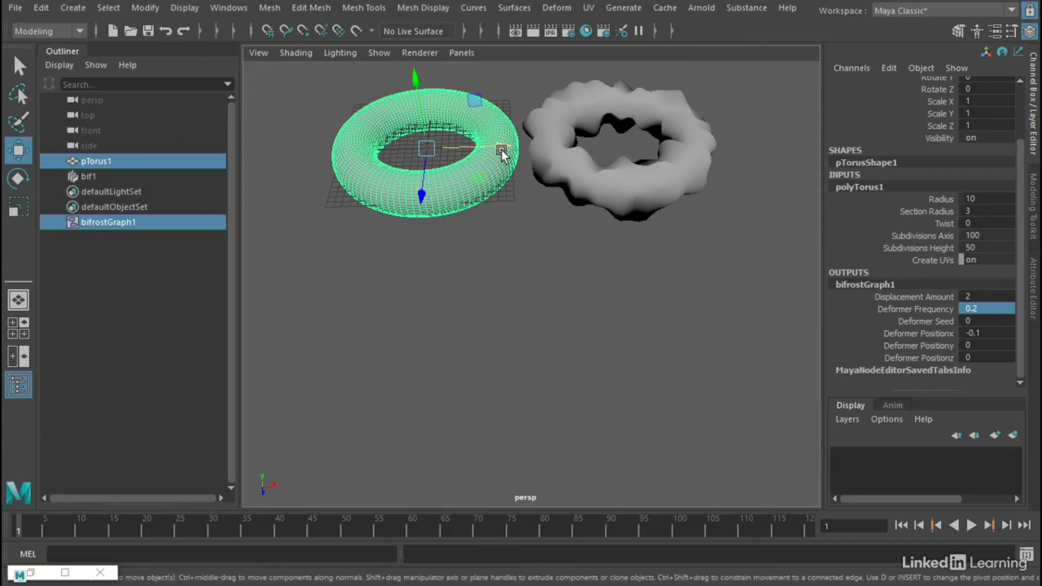
mouse_move(502, 145)
left_mouse_down()
mouse_move(408, 148)
mouse_move(490, 150)
left_mouse_up()
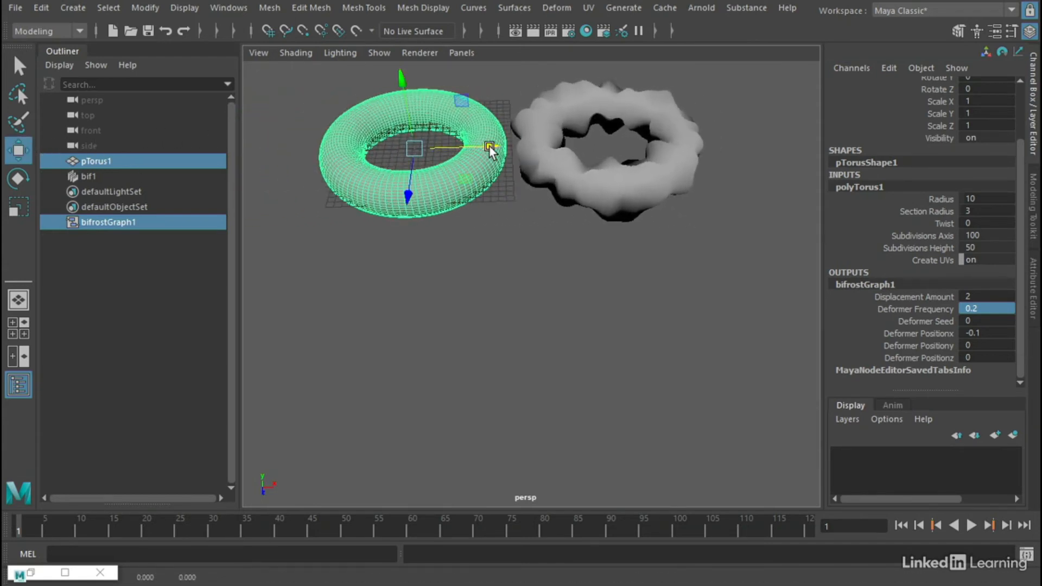
Try rotating the source torus by about -24 degrees around its X axis, and undo the rotation.
left_click(18, 179)
left_click_drag(382, 137, 408, 97)
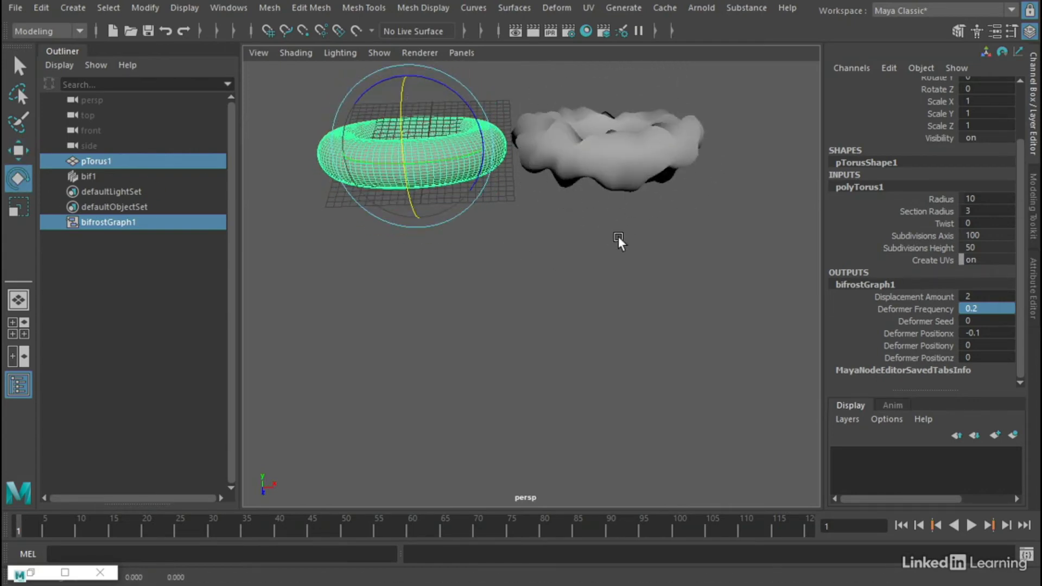
left_click(167, 31)
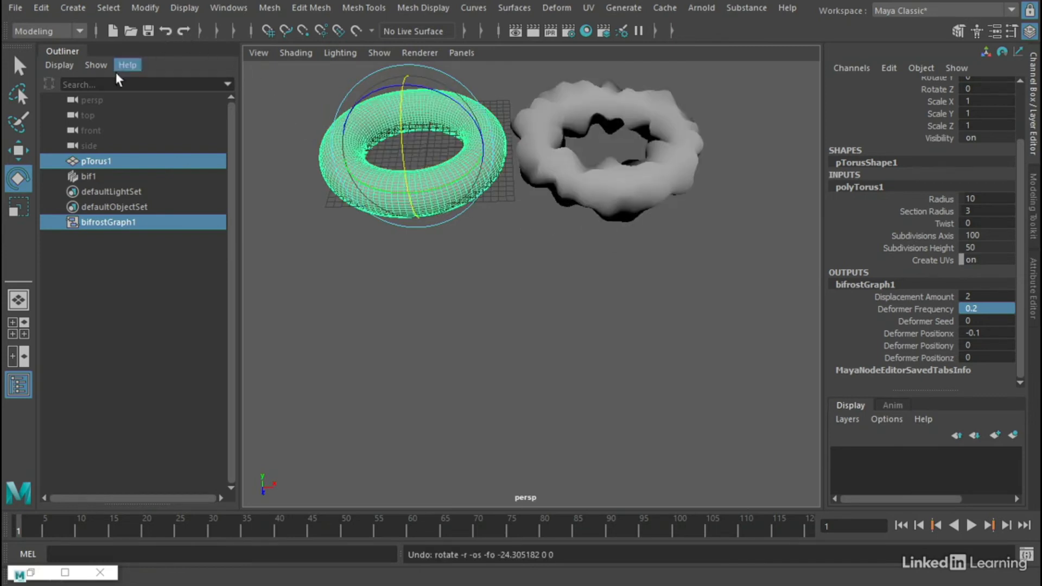
Test the source torus at uniform scales of about 0.26 and 2.26, and reset Scale X, Y and Z to 1.
left_click(18, 206)
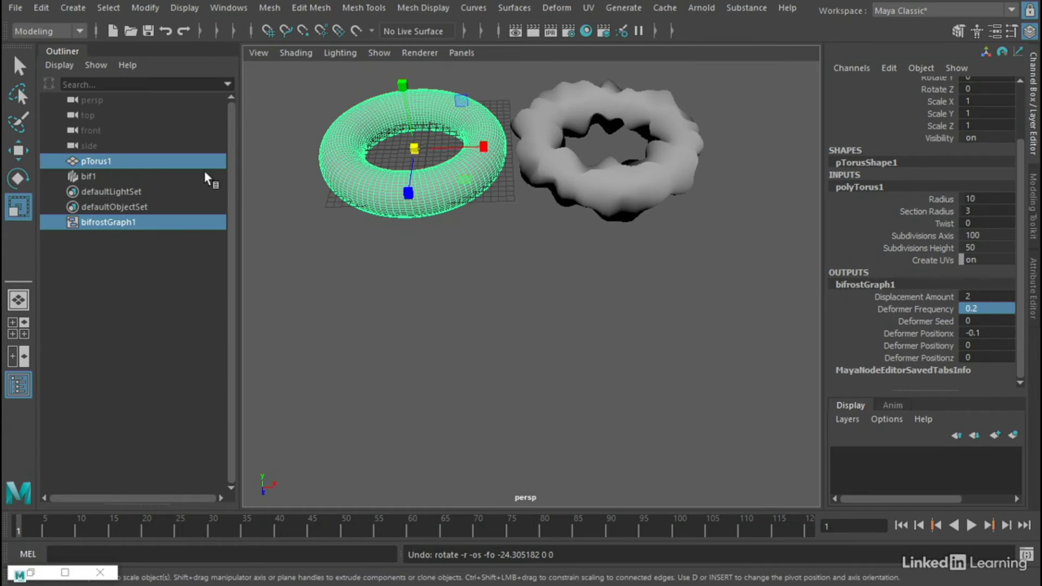
left_click_drag(412, 145, 316, 142)
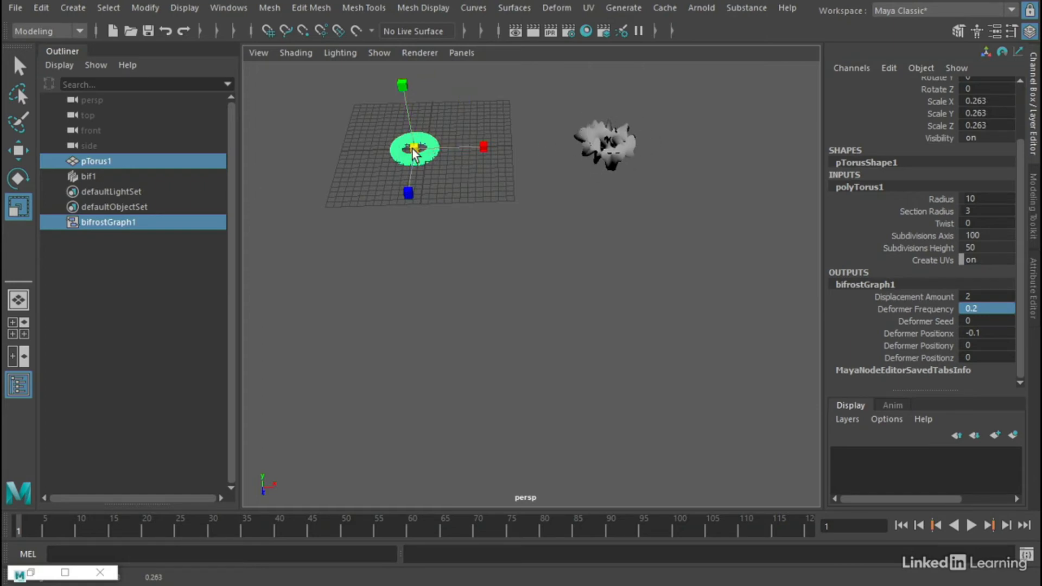
left_click_drag(489, 144, 677, 146)
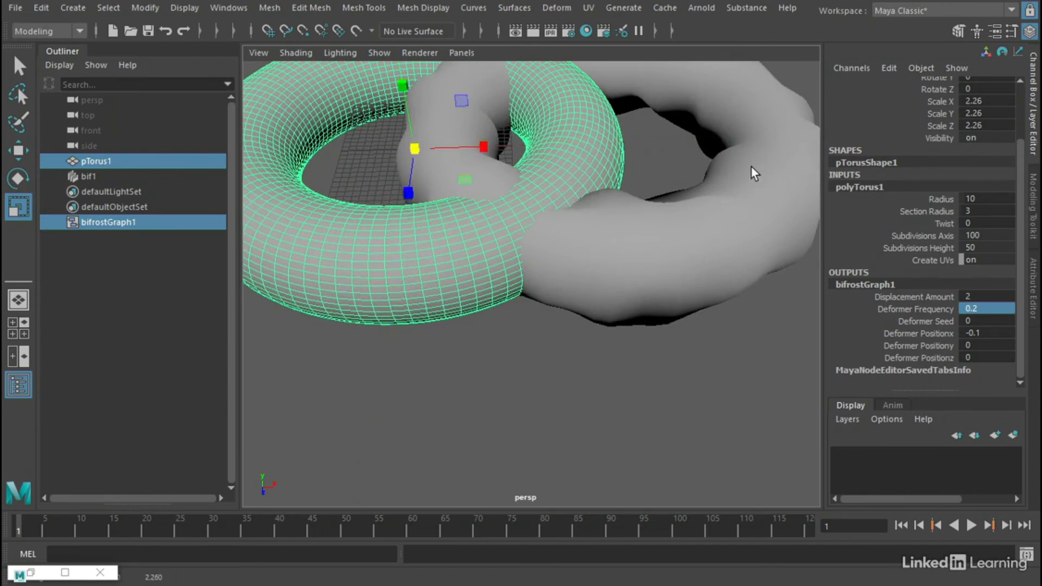
left_click_drag(988, 101, 989, 126)
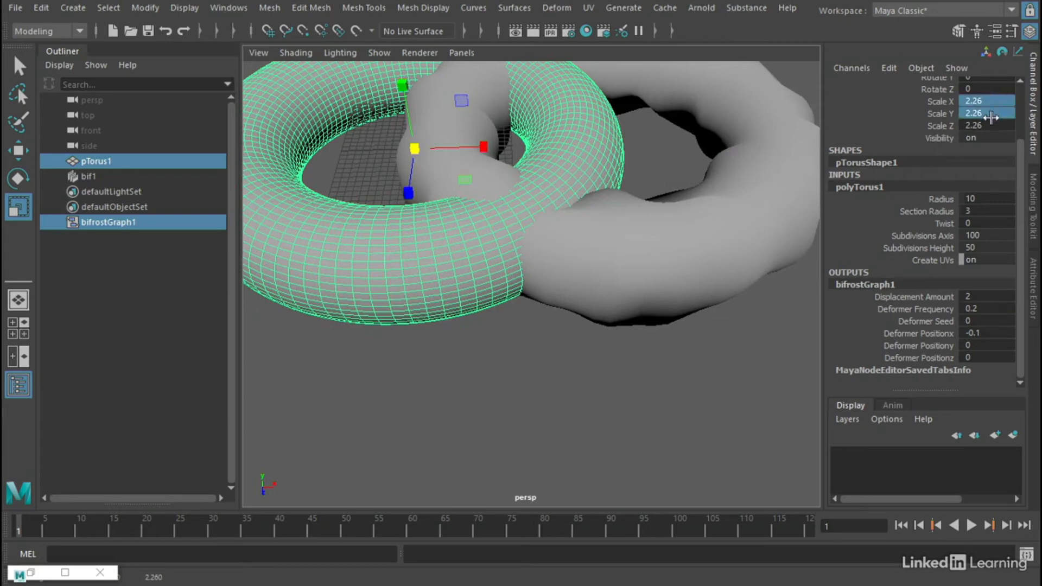
left_click(989, 125)
type("1")
key("Return")
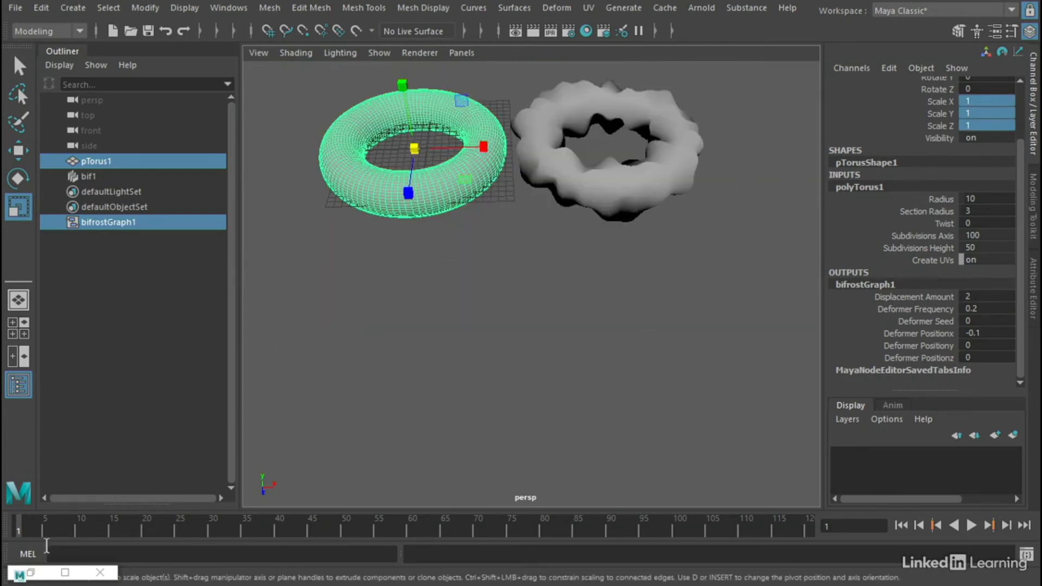
Restore and enlarge the Bifrost Graph Editor, and move the input node away from Simplex_Noise_Deformer to make room.
left_click(31, 573)
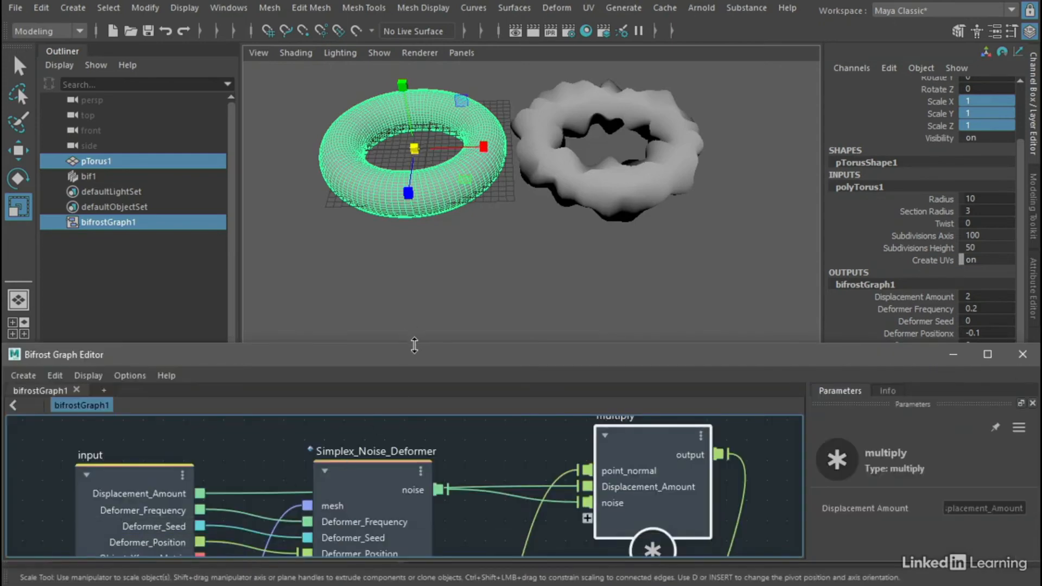
left_click_drag(414, 345, 414, 62)
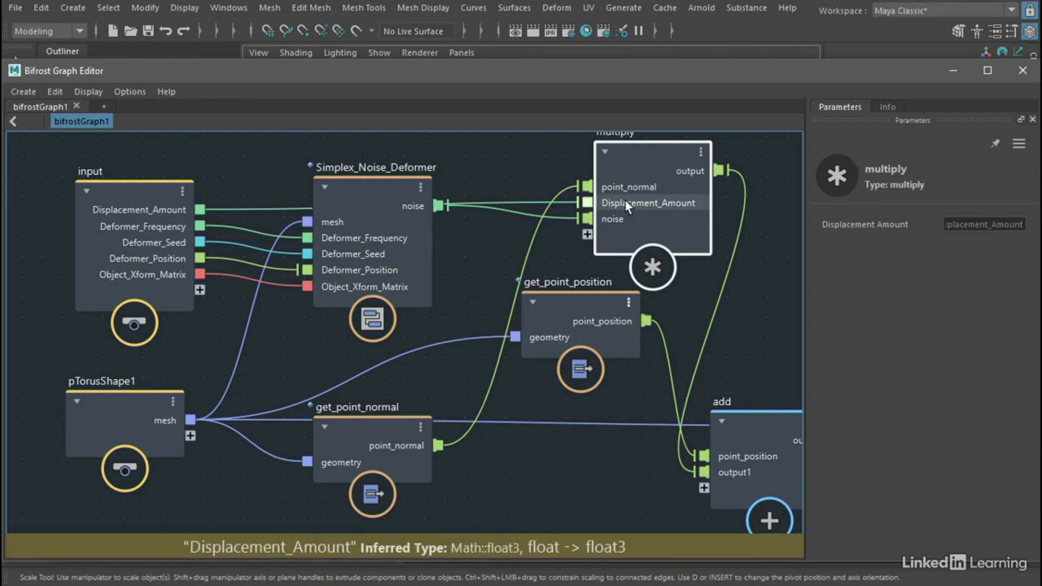
middle_click_drag(759, 289, 754, 305, "alt")
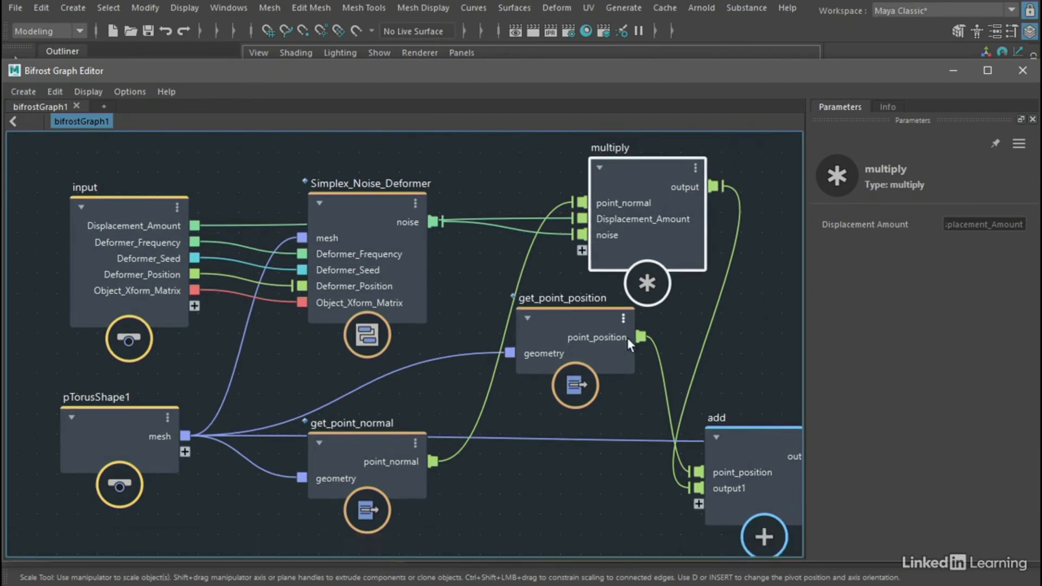
left_click_drag(175, 206, 120, 170)
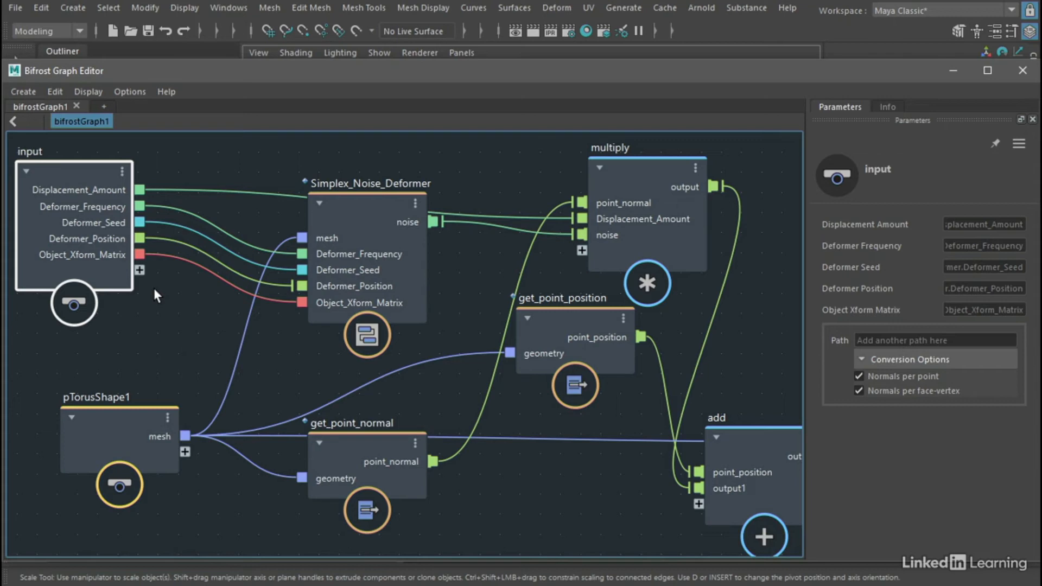
Add a matrix_to_SRT node to the graph and place it between input and multiply, above the repositioned Simplex_Noise_Deformer node.
left_click(167, 295)
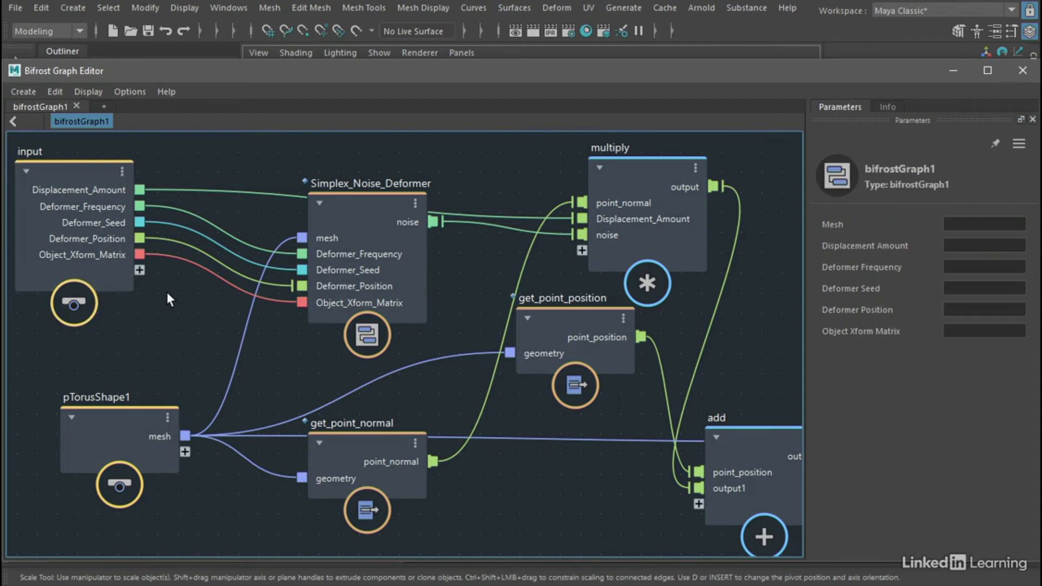
key("Tab")
type("matrix")
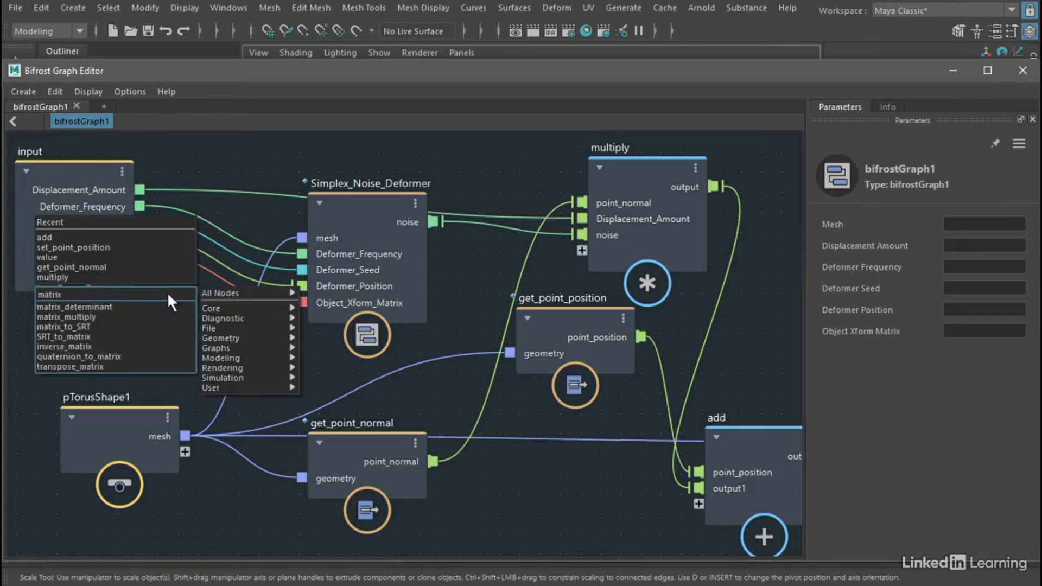
left_click(112, 326)
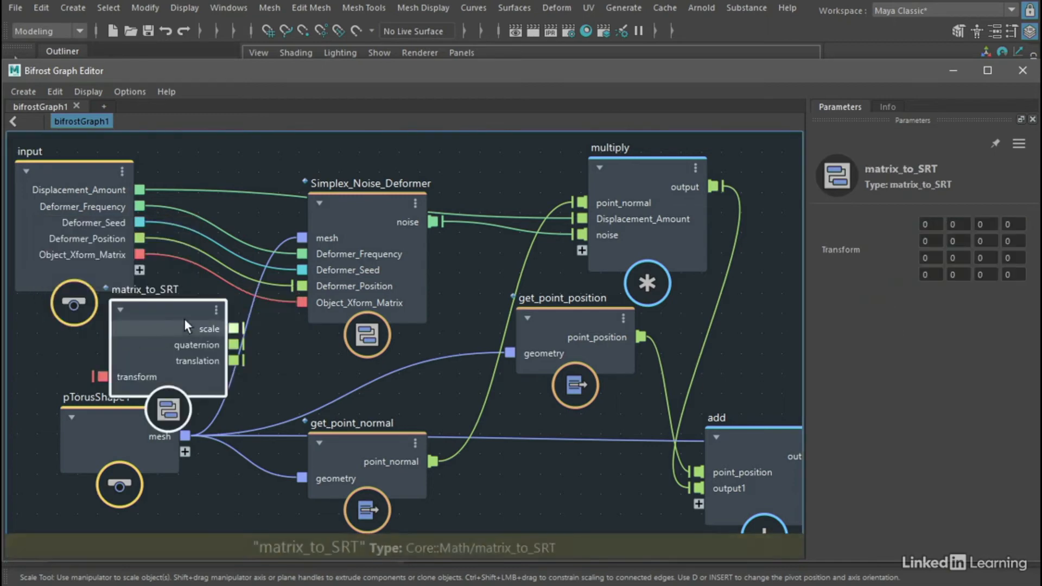
left_click_drag(355, 208, 427, 294)
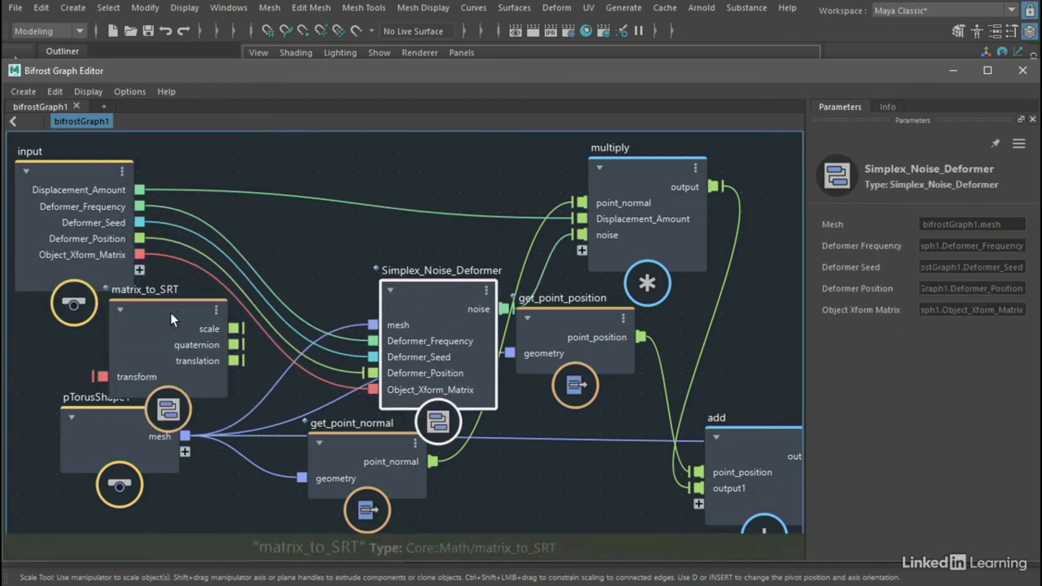
left_click_drag(170, 312, 349, 174)
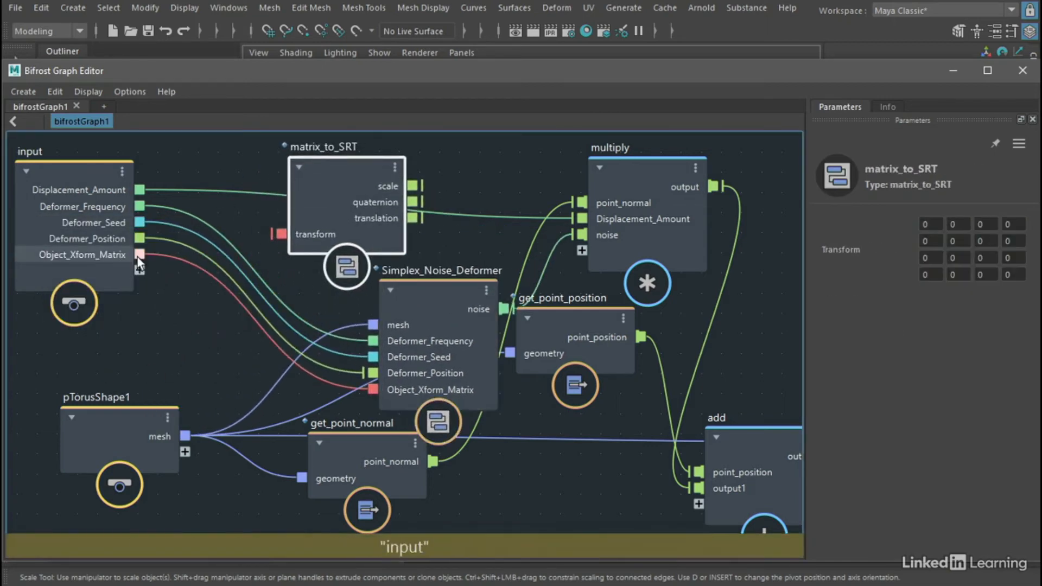
Connect Object_Xform_Matrix to matrix_to_SRT's transform and its scale output to a new multiply port, and minimize the graph editor.
left_click_drag(140, 254, 291, 233)
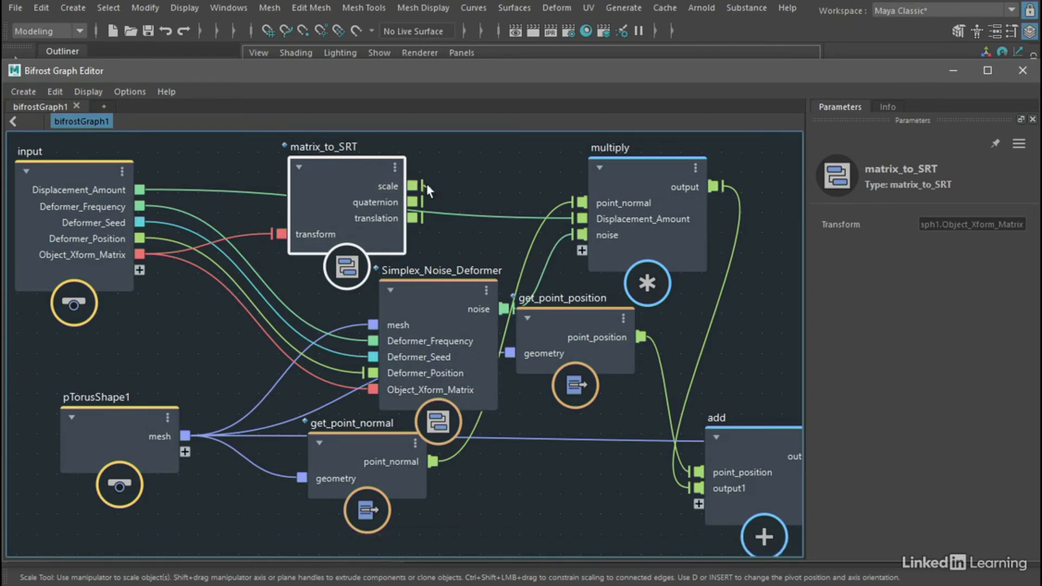
left_click_drag(503, 189, 576, 248)
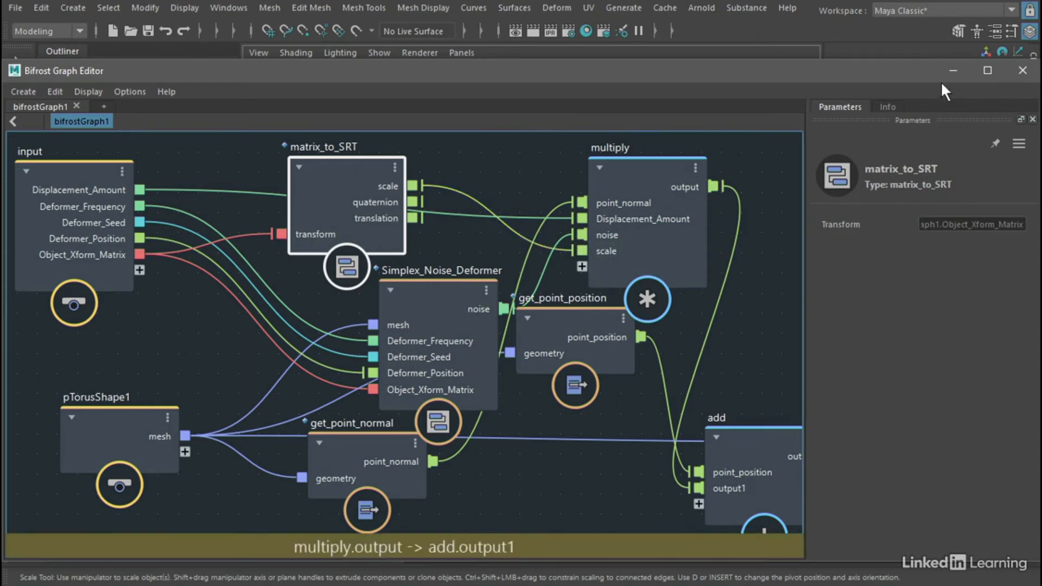
left_click(952, 70)
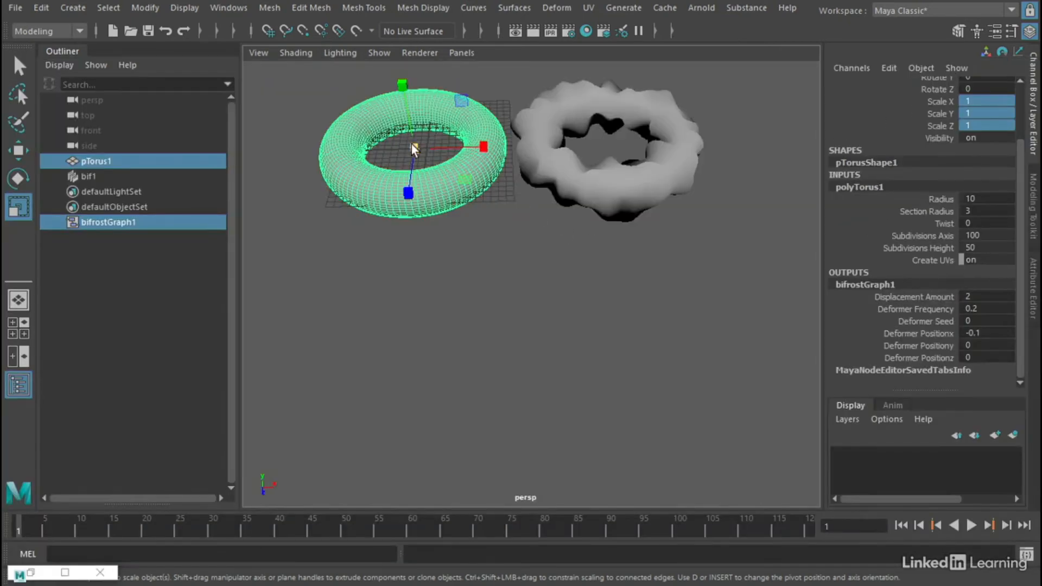
Test the source torus at a uniform scale of about 1.07 and undo the scaling.
left_click_drag(414, 149, 472, 149)
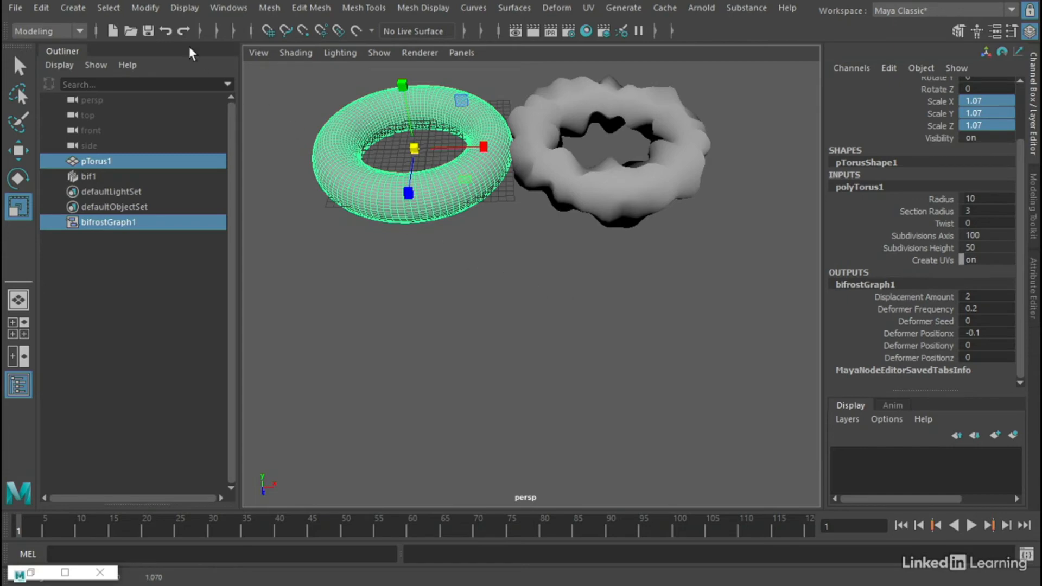
key("ctrl+z")
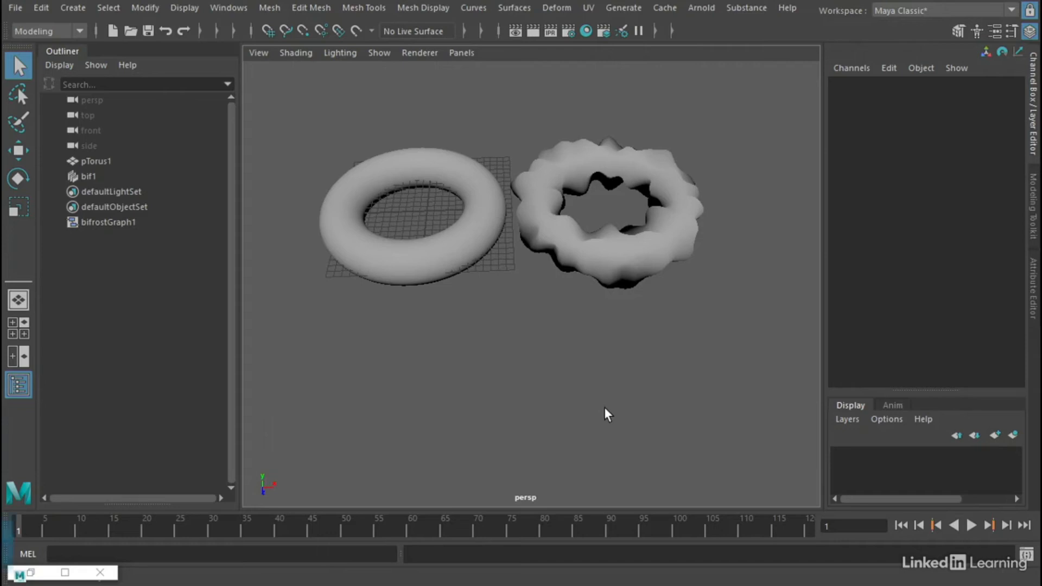
Select the source torus and, in its bifrostGraph1 attributes, set Displacement Amount to 2.8 and Deformer Frequency to 0.3.
left_click(352, 226)
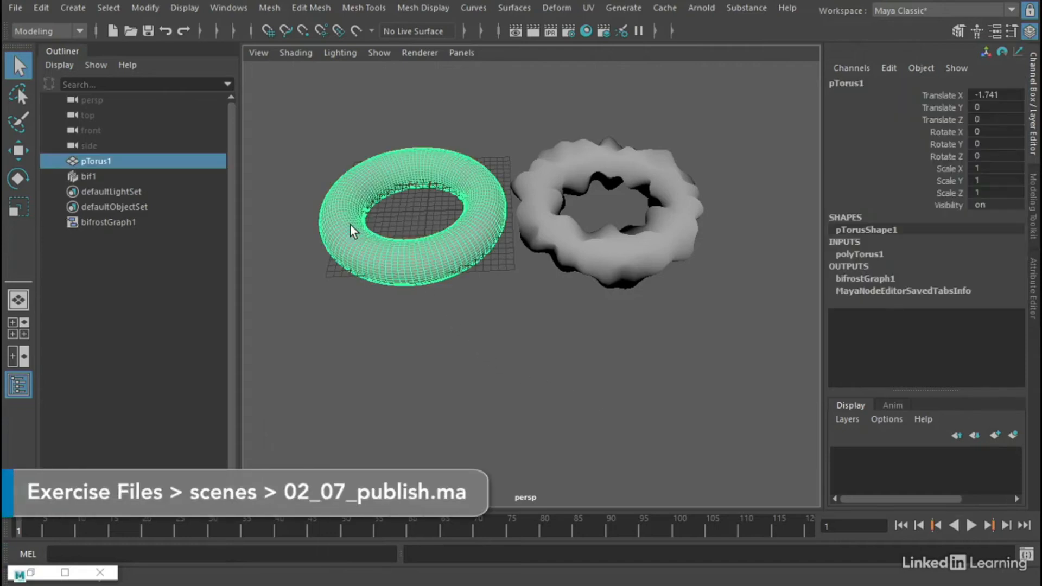
left_click(870, 279)
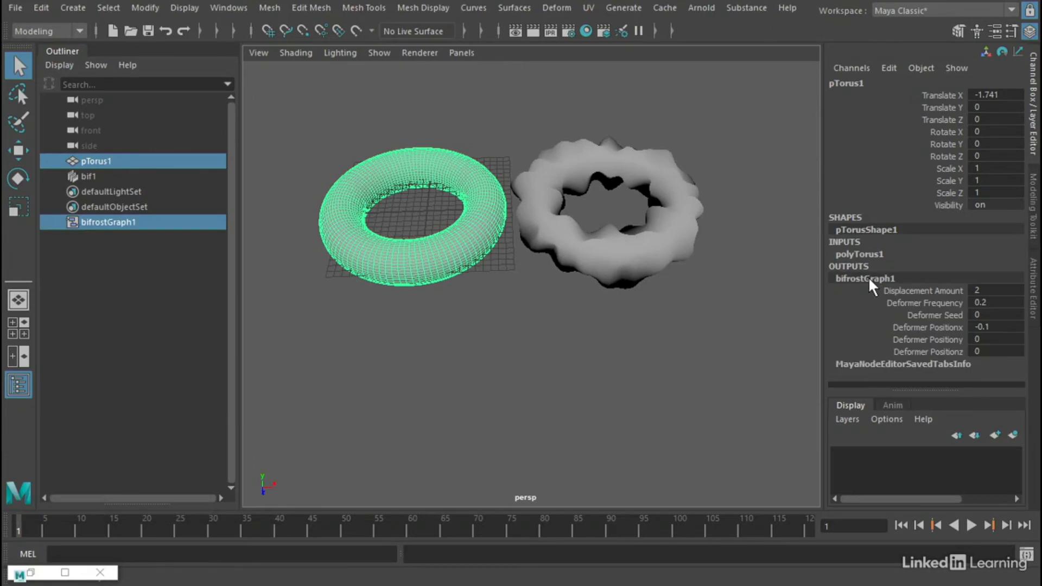
left_click(921, 296)
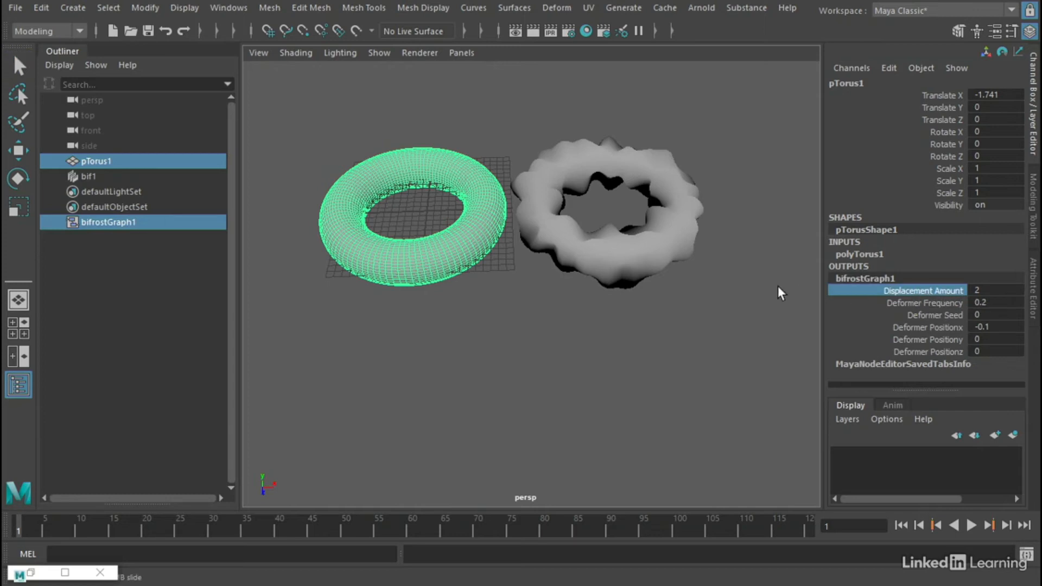
mouse_move(720, 294)
middle_mouse_down()
mouse_move(740, 288)
mouse_move(710, 286)
mouse_move(727, 287)
middle_mouse_up()
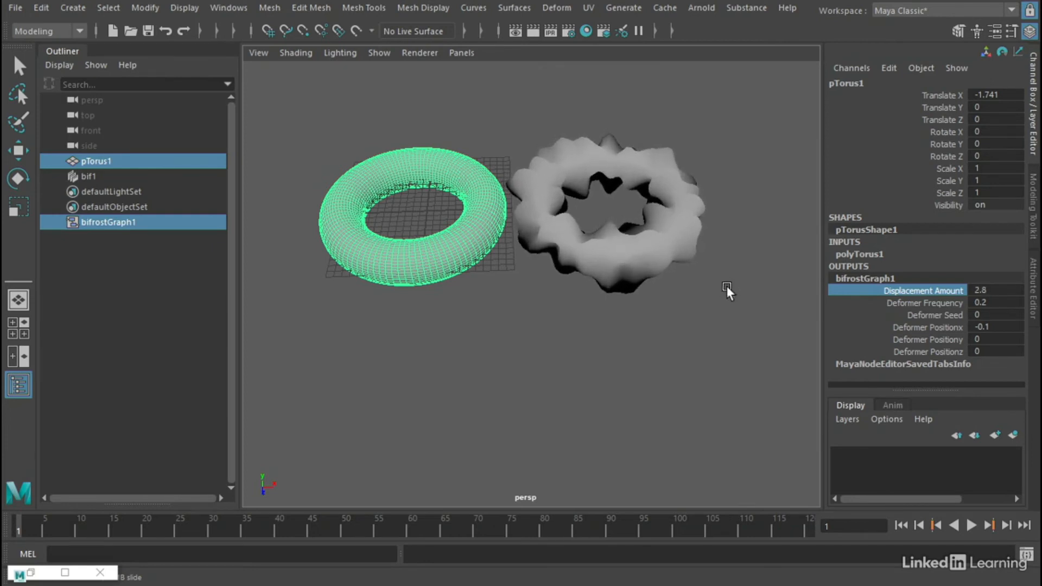
left_click(937, 304)
left_click(993, 303)
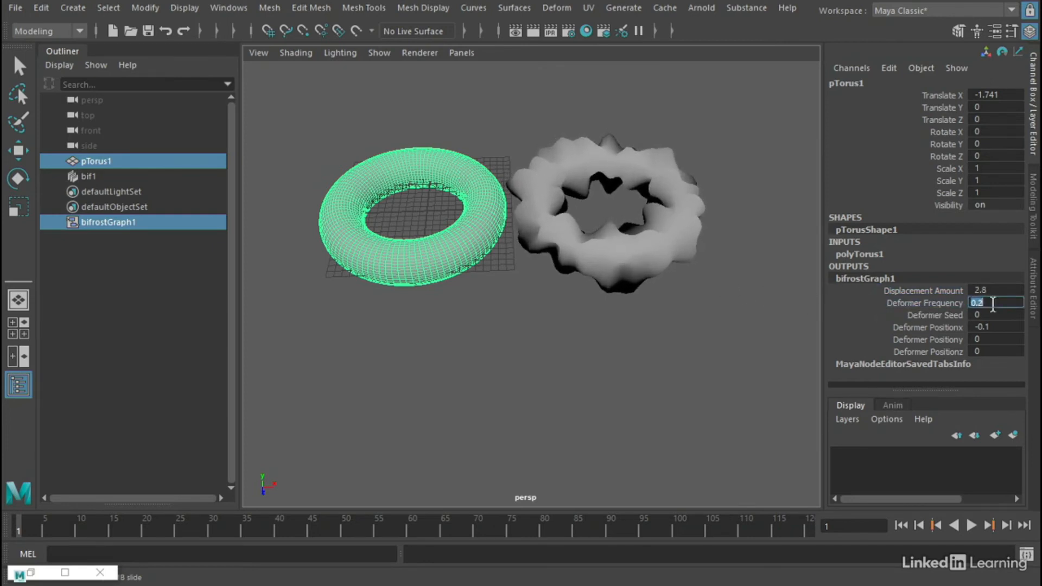
type("0.3")
key("Return")
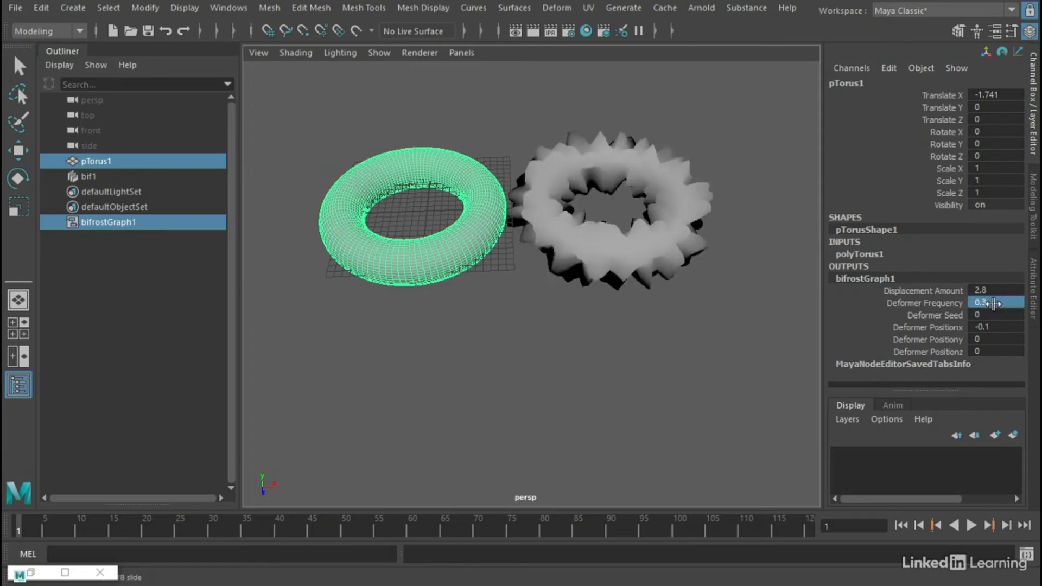
Set the bifrostGraph1 Deformer Seed to 4 and Deformer Positionx to 7.1.
left_click(948, 316)
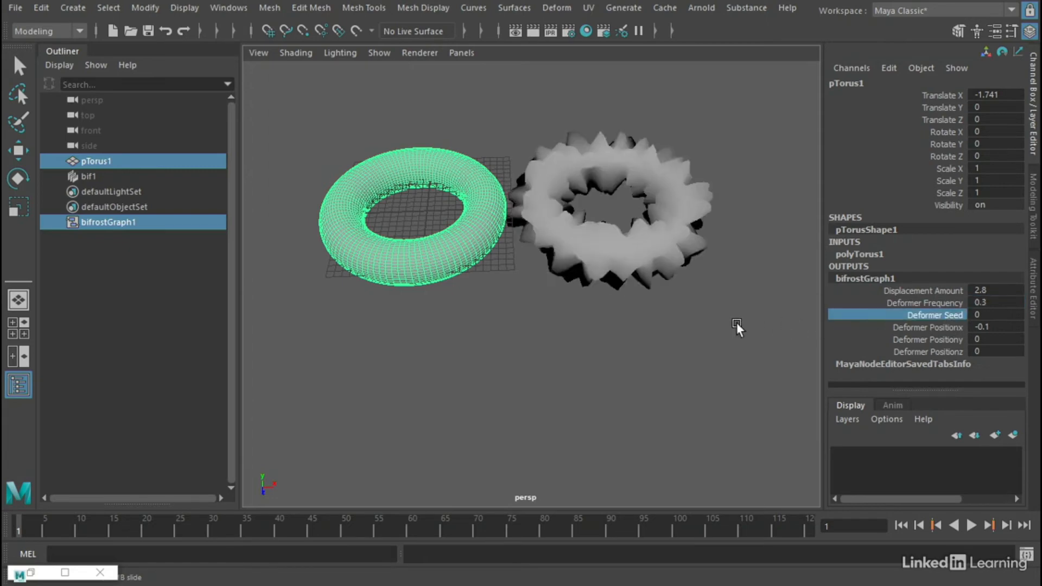
left_click(993, 314)
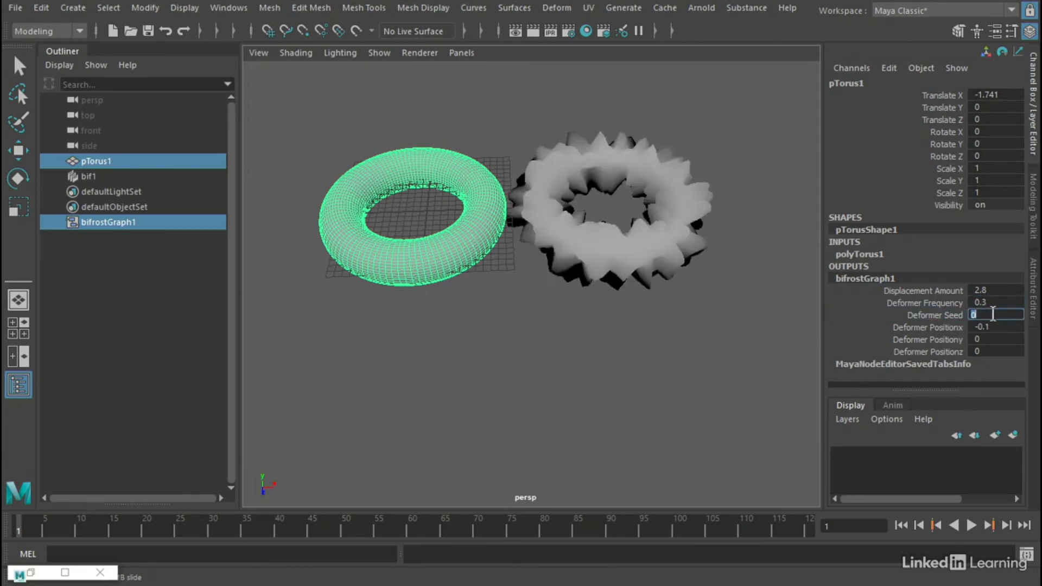
type("4")
key("Return")
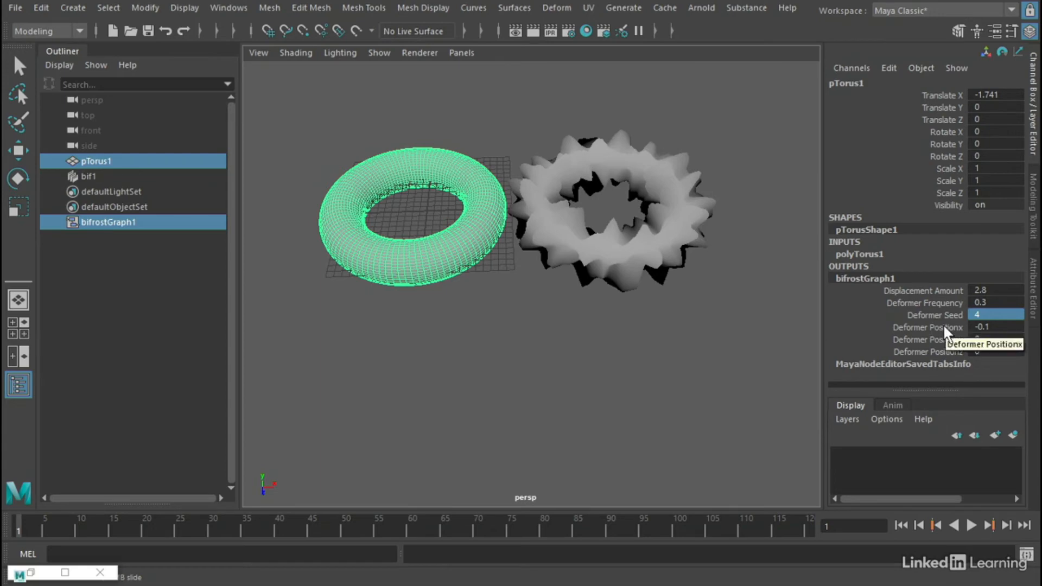
left_click(928, 327)
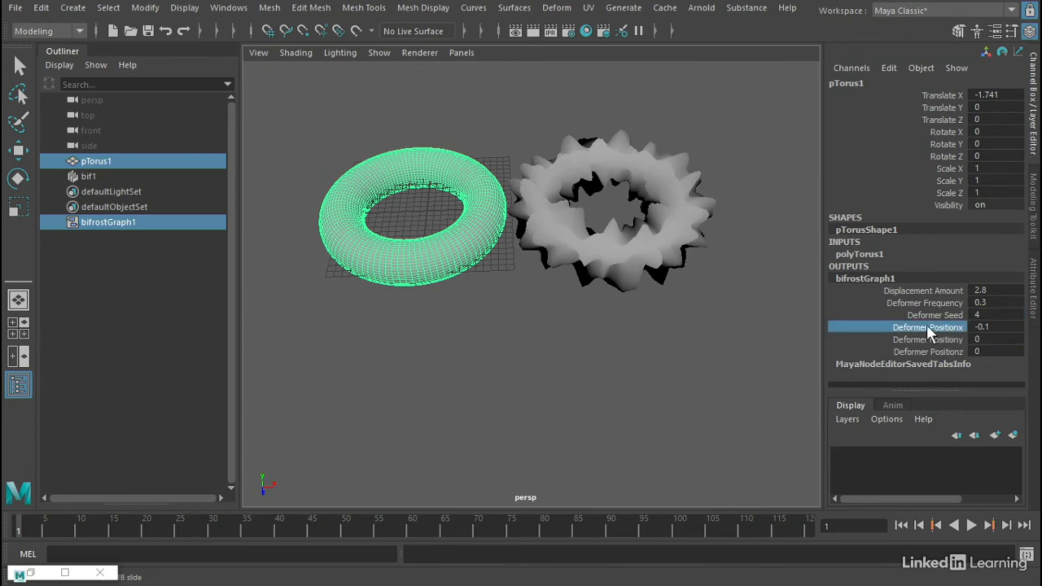
middle_click_drag(663, 325, 718, 325)
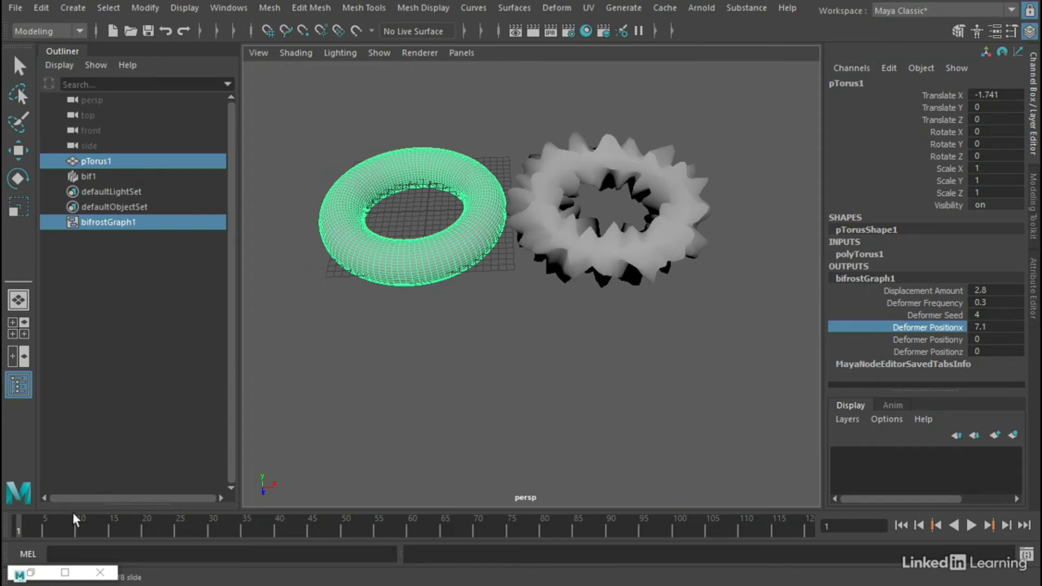
Restore the Bifrost Graph Editor and move pTorusShape1, input, Simplex_Noise_Deformer and output outward, away from the central displacement nodes.
left_click(30, 573)
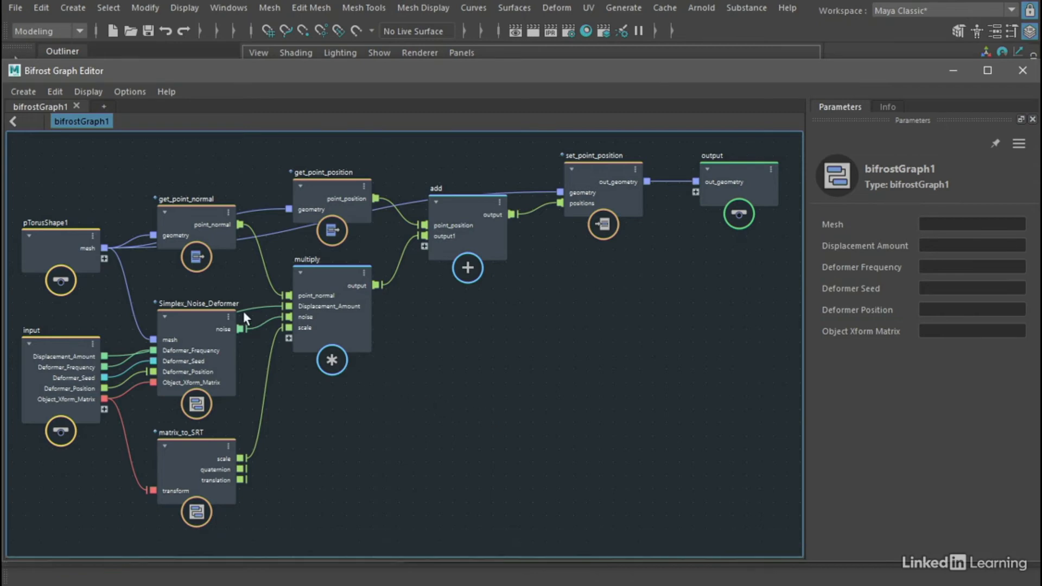
left_click_drag(198, 317, 190, 308)
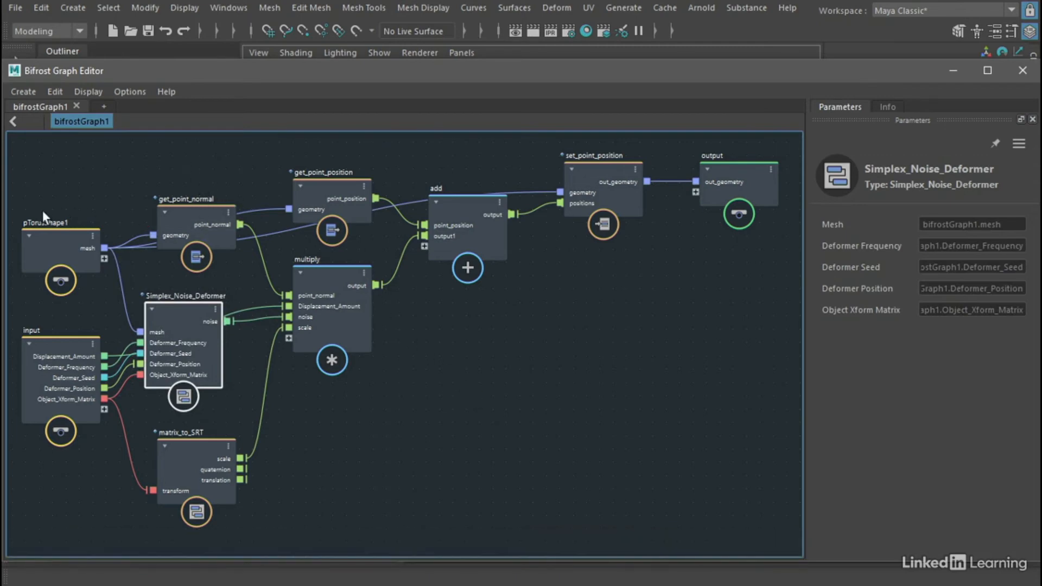
left_click_drag(42, 209, 148, 377)
left_click_drag(161, 323, 17, 318)
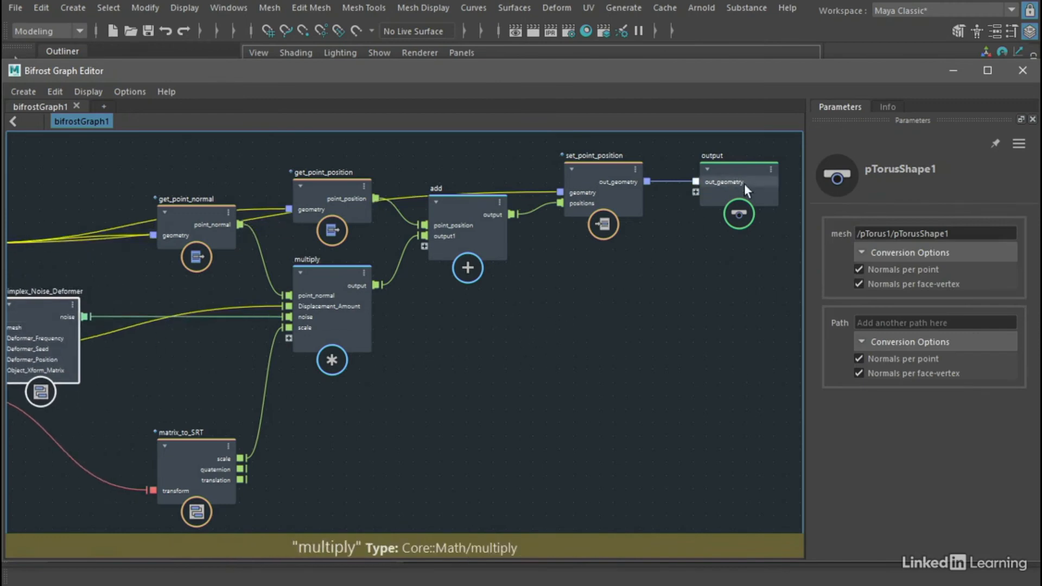
left_click_drag(729, 167, 851, 168)
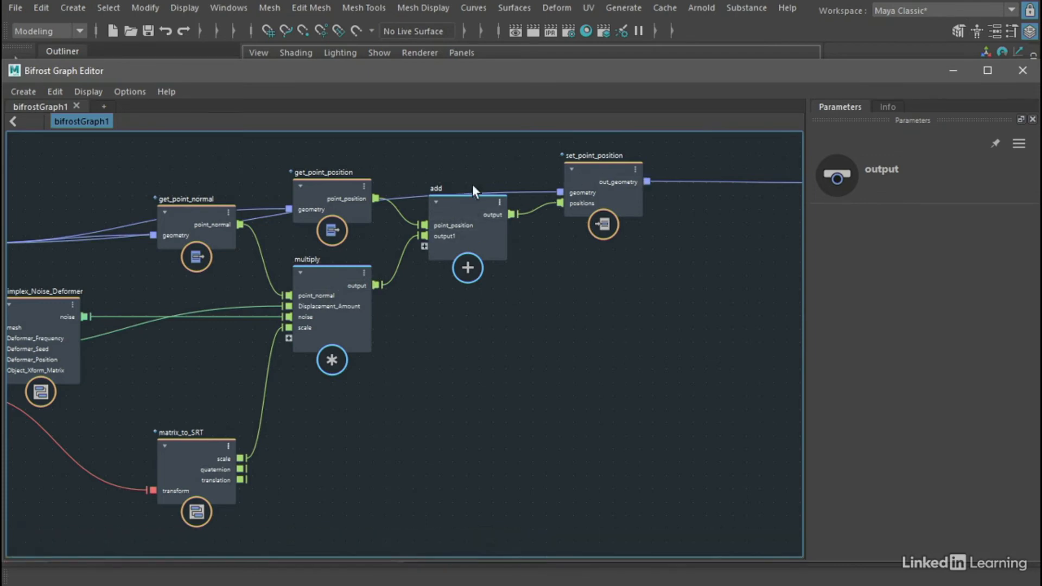
Group get_point_normal, get_point_position, matrix_to_SRT, multiply, add and set_point_position into a compound.
left_click_drag(134, 173, 685, 518)
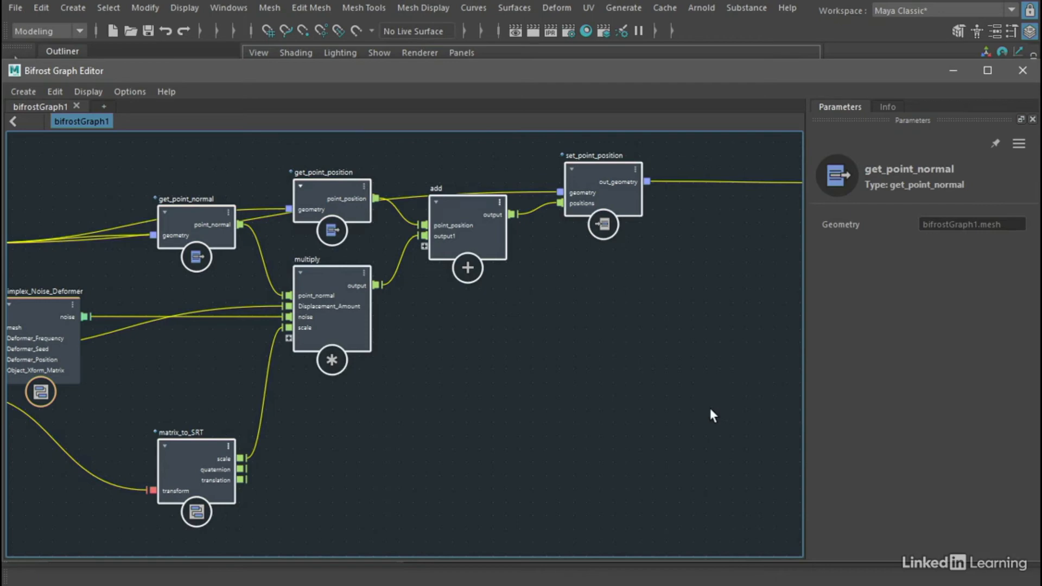
left_click(30, 90)
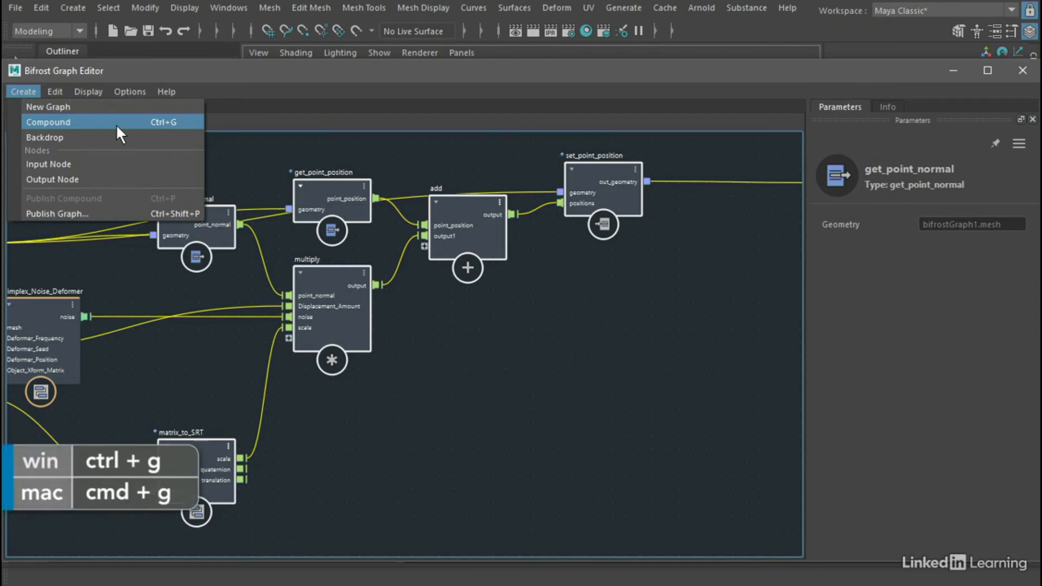
left_click(240, 70)
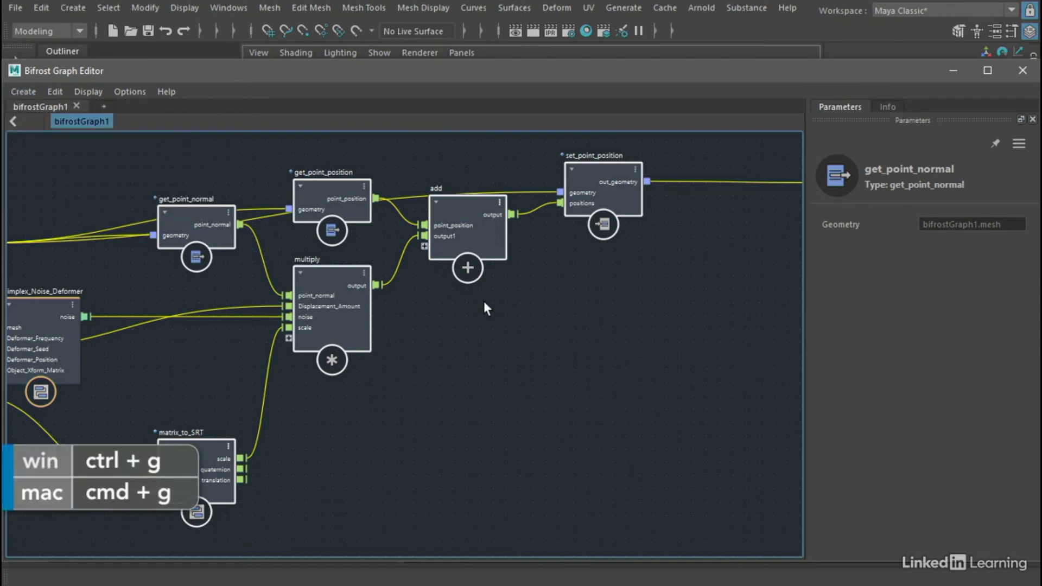
key("ctrl+g")
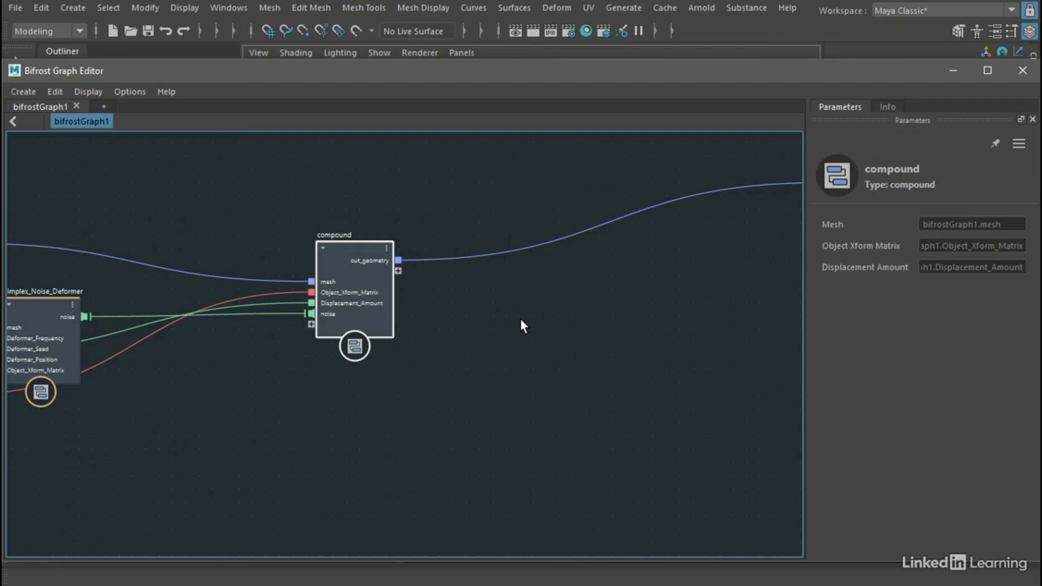
Go into the new compound, auto-layout its nodes, and return to the bifrostGraph1 level.
double_click(349, 250)
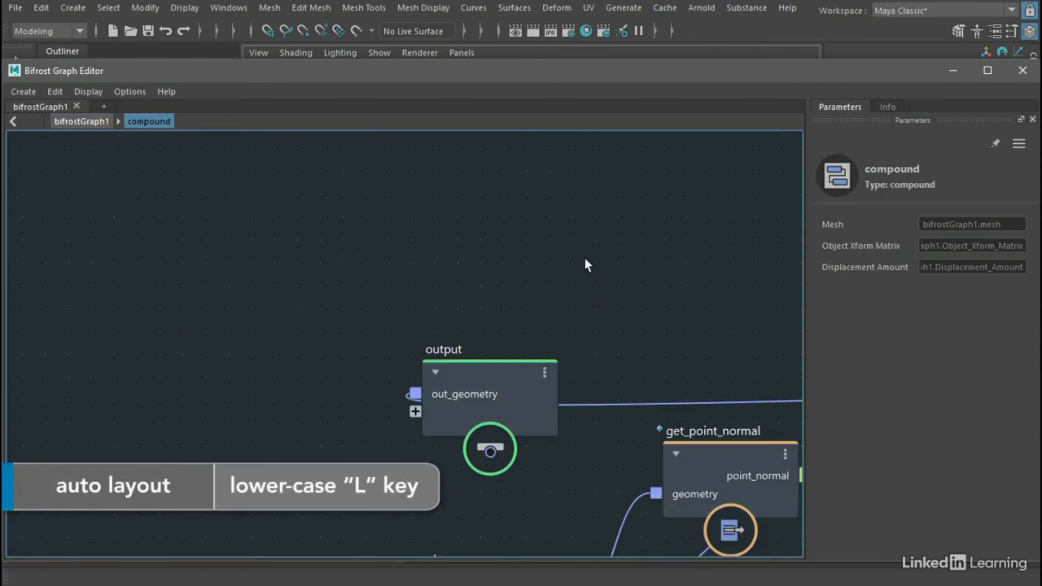
key("l")
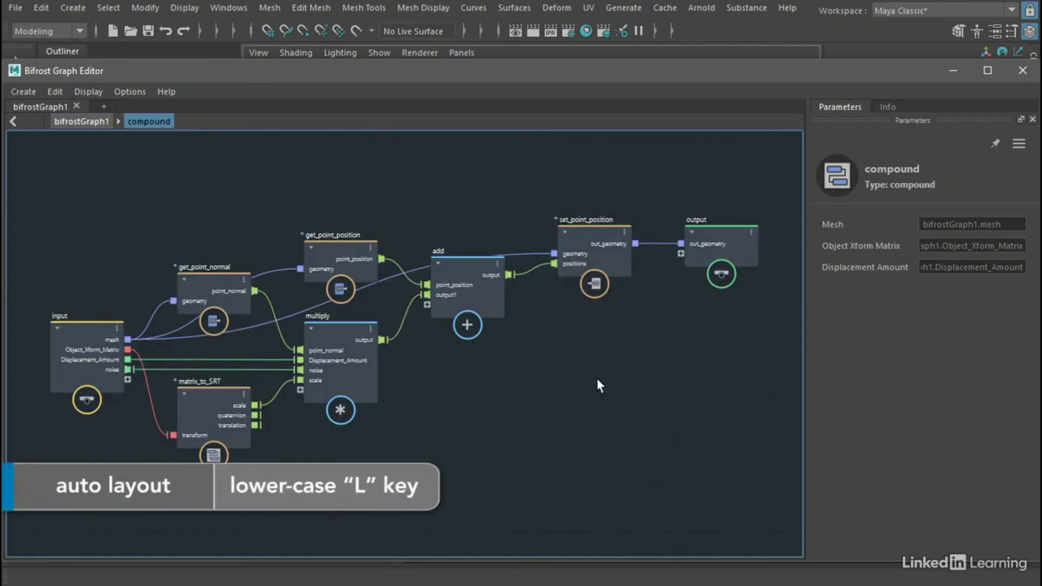
left_click_drag(209, 187, 600, 468)
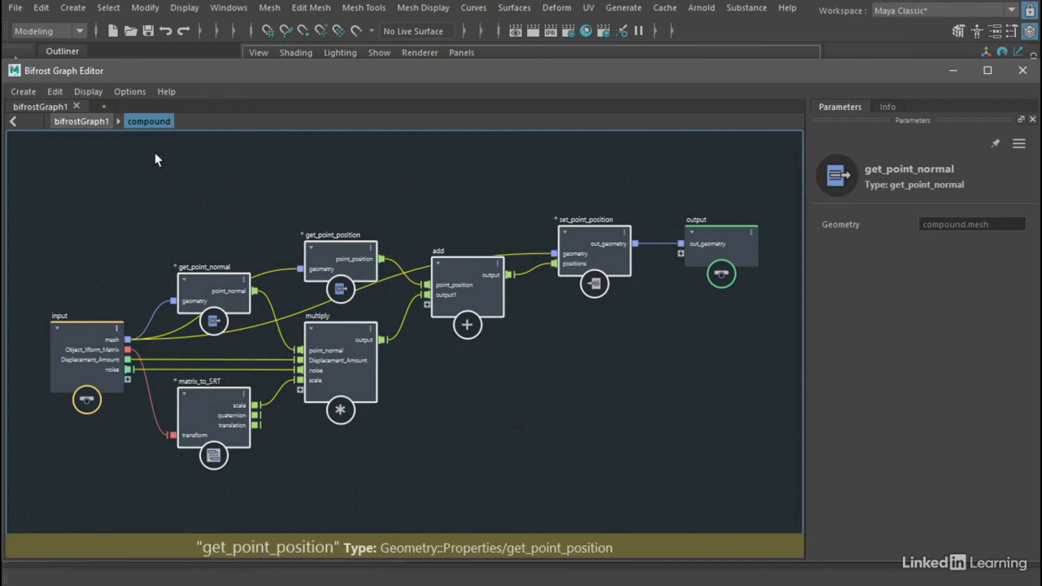
left_click(86, 123)
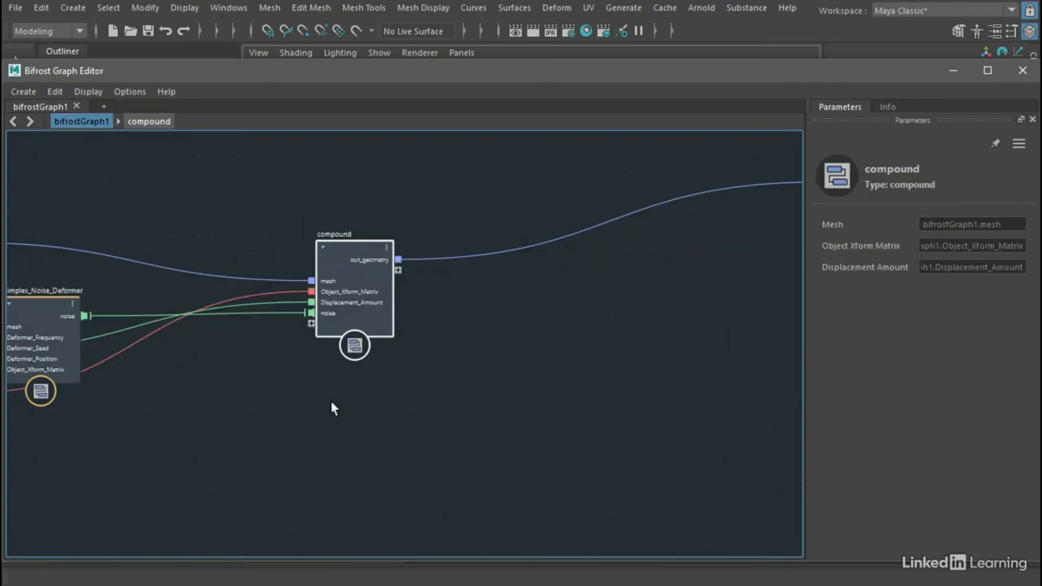
Rename the new compound node to Height_Displacement.
scroll(336, 374, "up", 3)
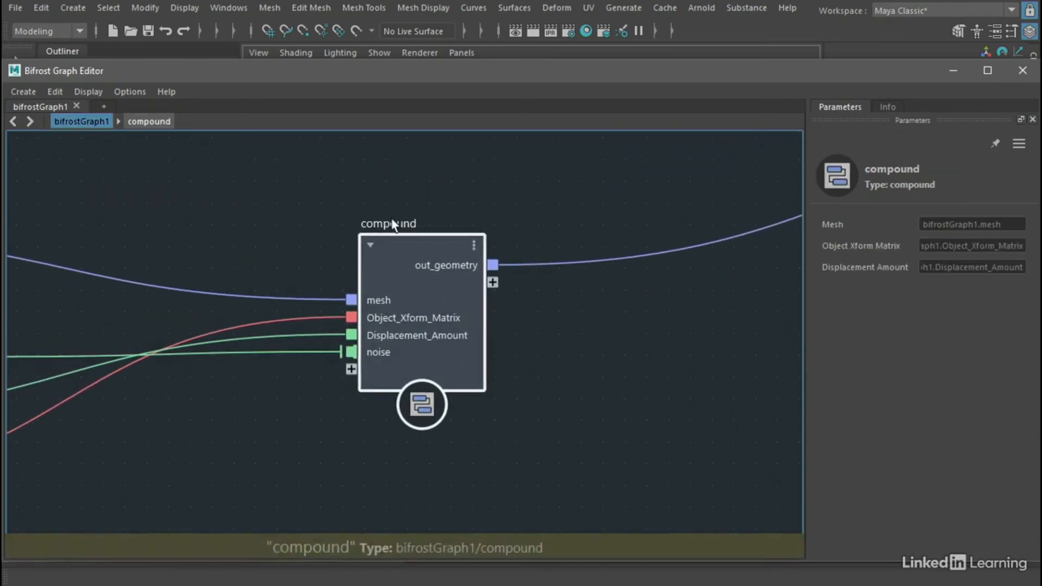
double_click(396, 222)
type("H")
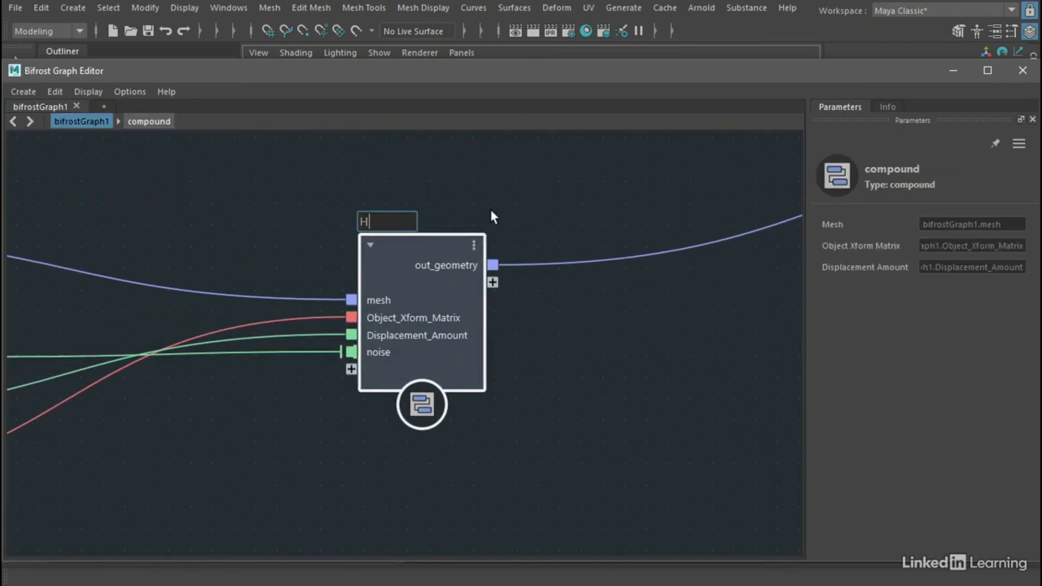
type("eight_Displacement")
key("Return")
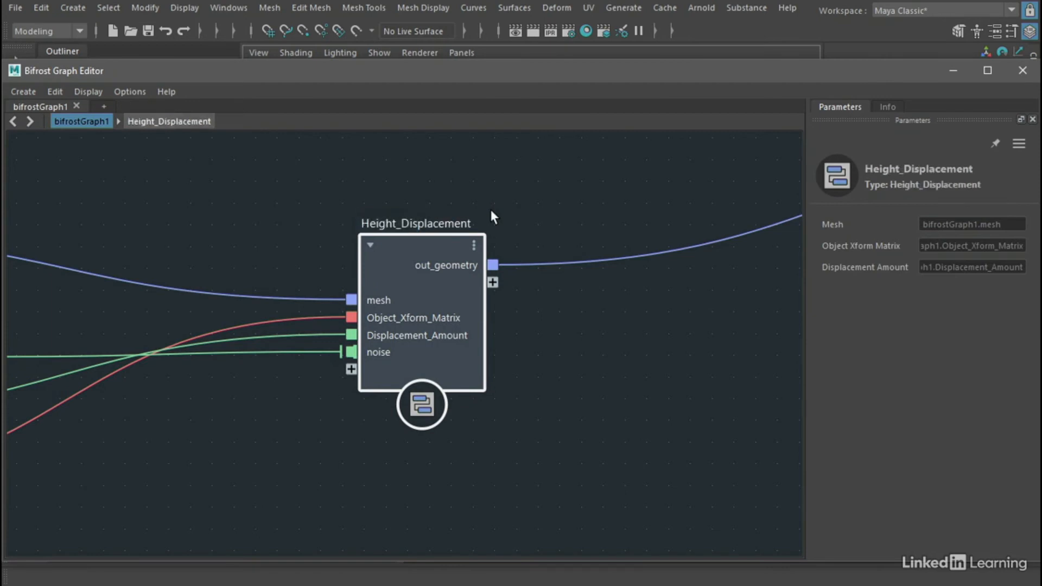
Rename the noise input port of the Height_Displacement compound to Deformer.
right_click(350, 353)
left_click(392, 357)
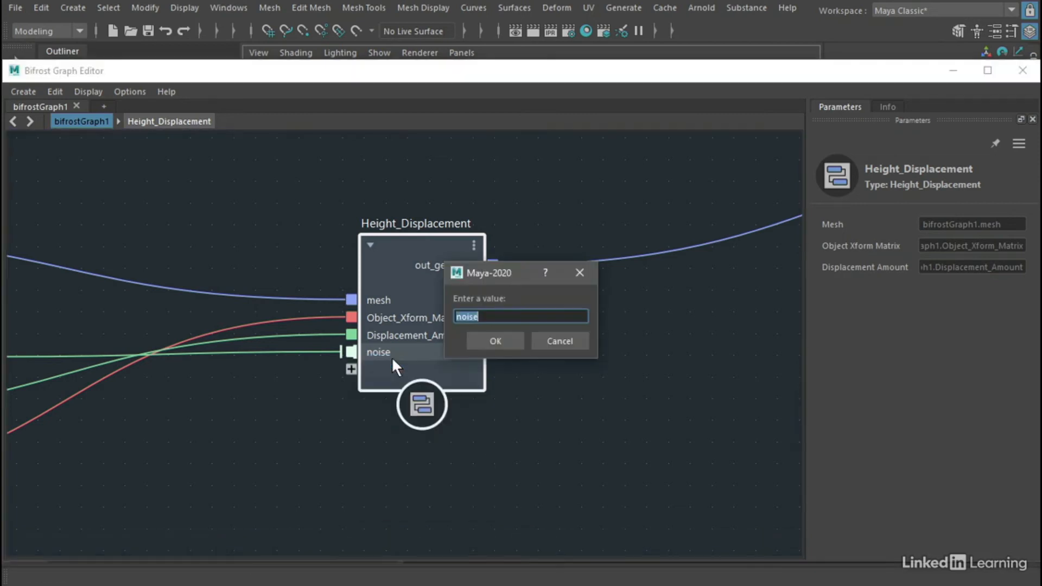
type("Deformer")
key("Return")
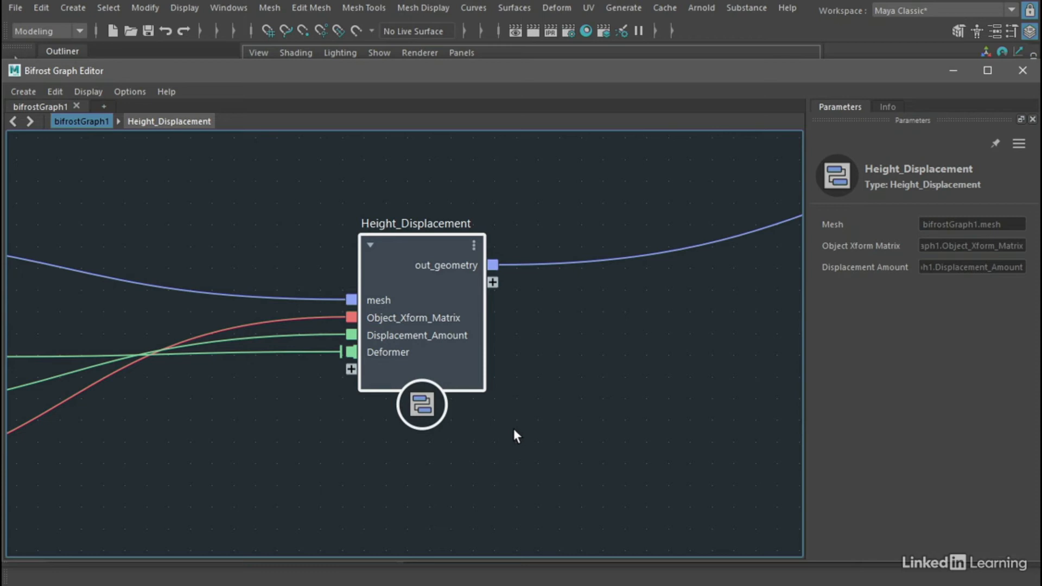
Start publishing the Height_Displacement compound and copy its compound name from the publish settings.
left_click(24, 90)
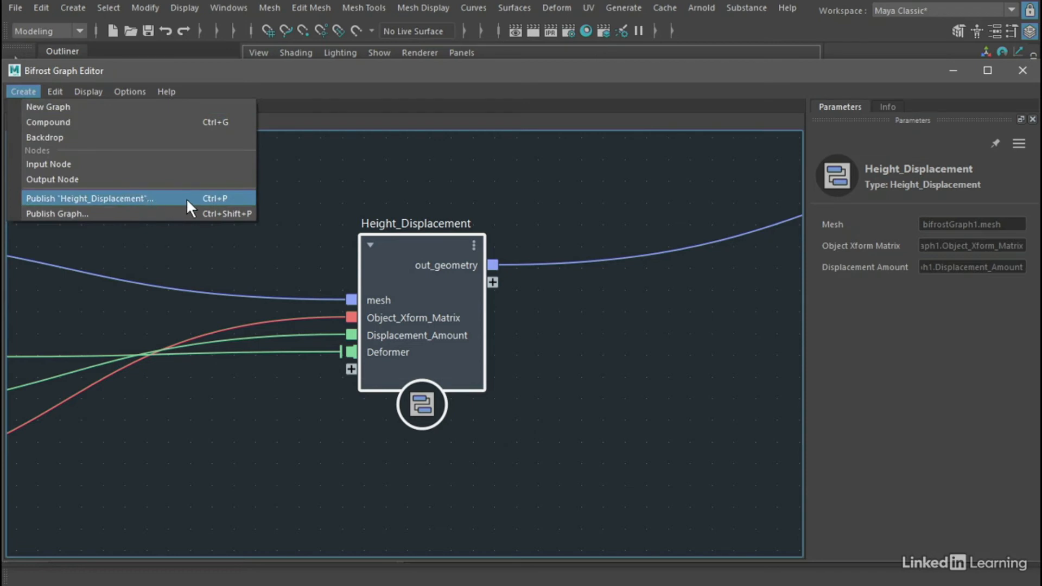
left_click(399, 74)
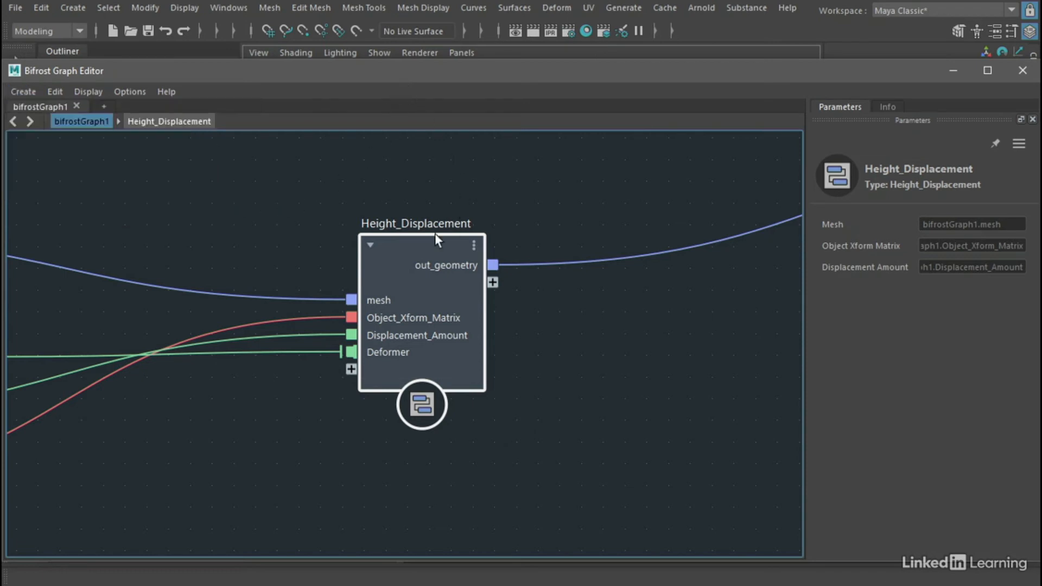
right_click(415, 245)
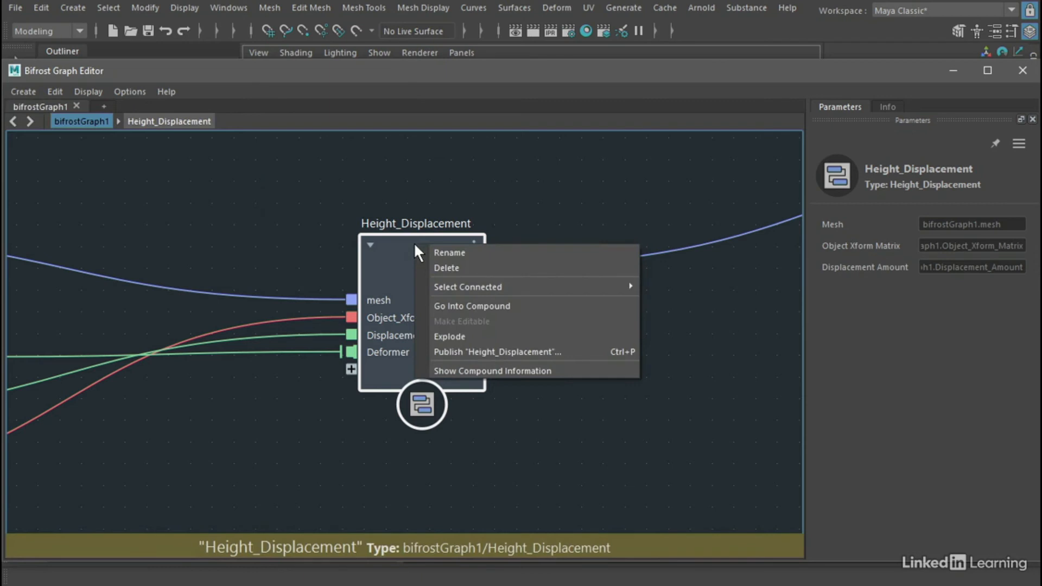
left_click(584, 352)
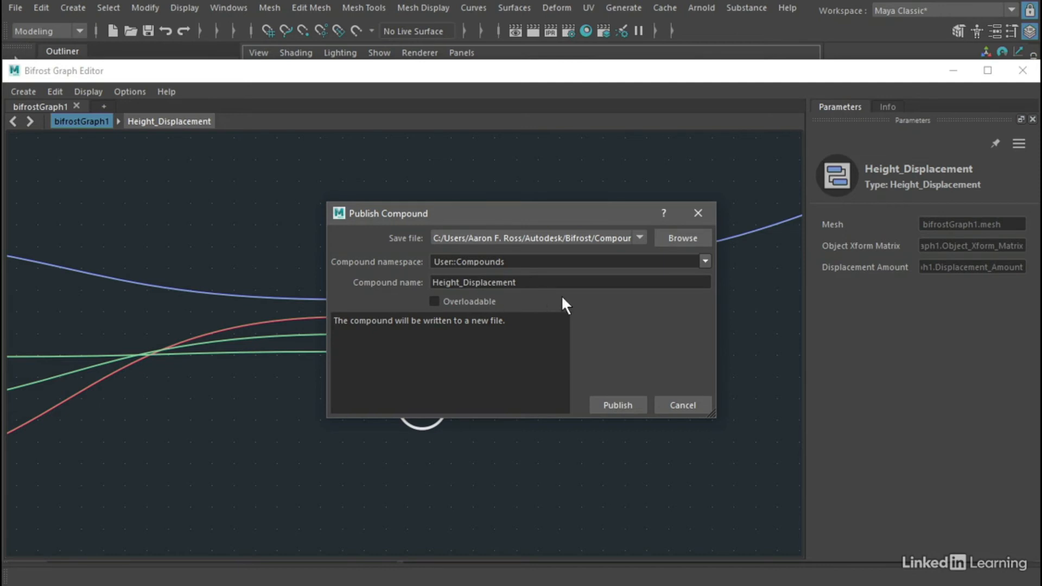
left_click_drag(527, 206, 721, 205)
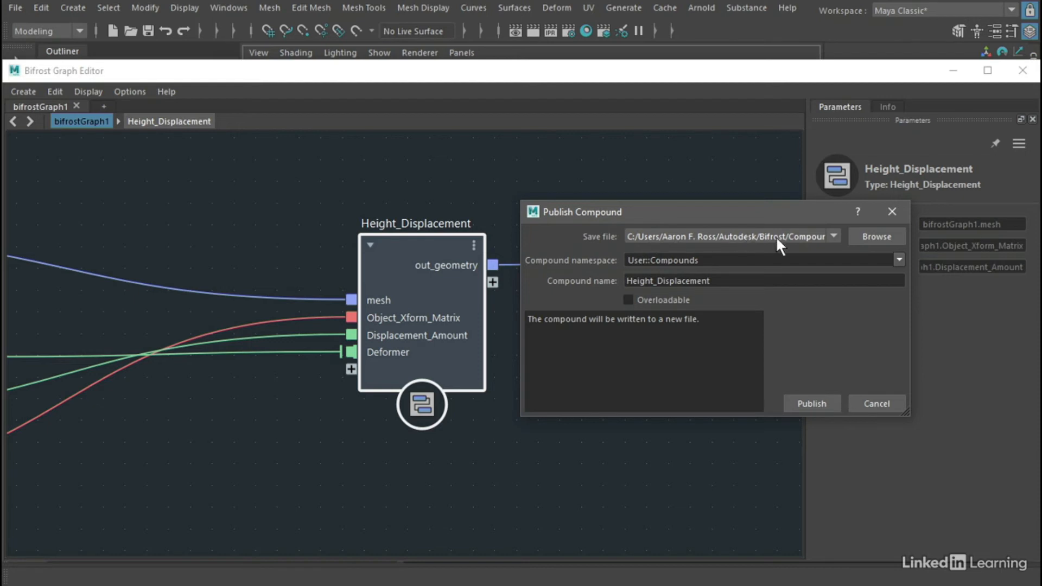
double_click(737, 281)
key("ctrl+c")
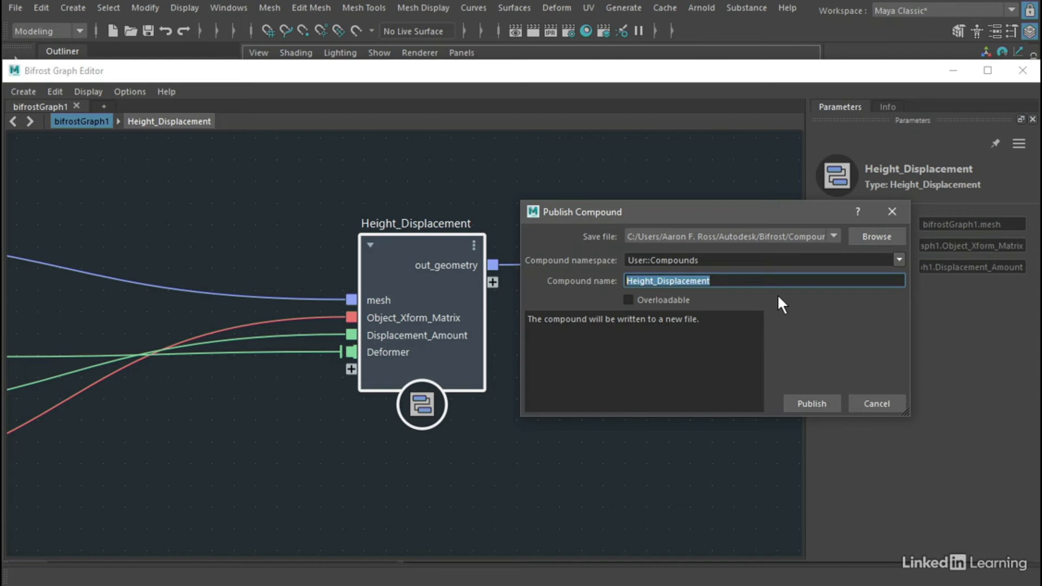
left_click_drag(521, 279, 268, 275)
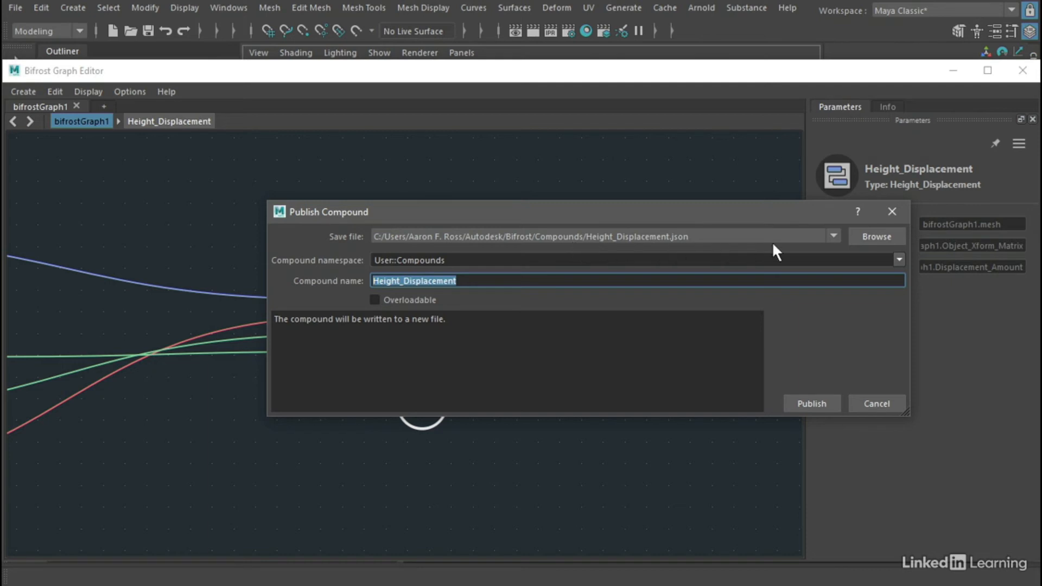
Set the compound's save file to Height_Displacement in the LinkedIn subfolder of the Bifrost Compounds folder.
left_click(876, 237)
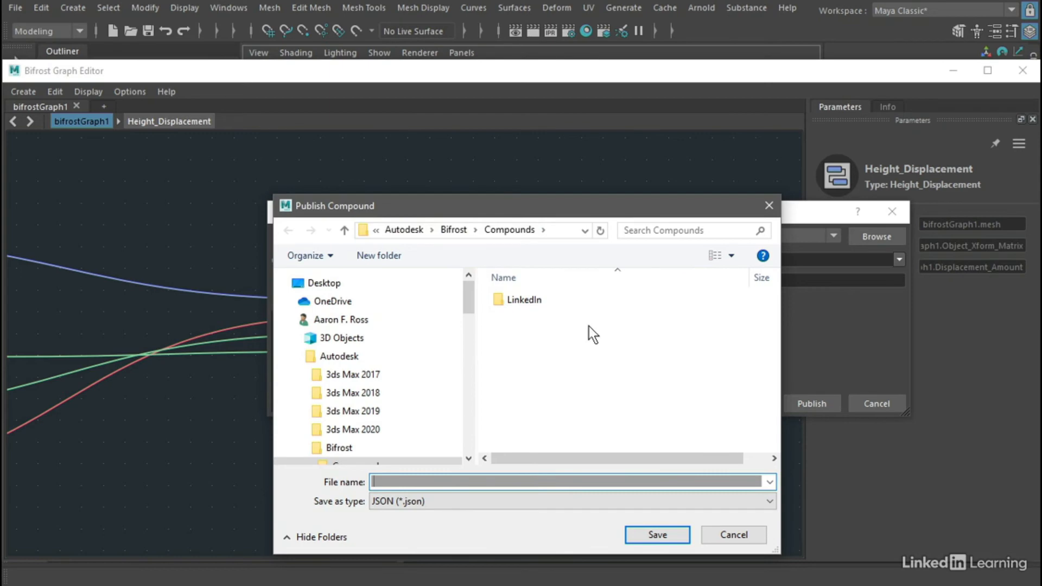
double_click(513, 299)
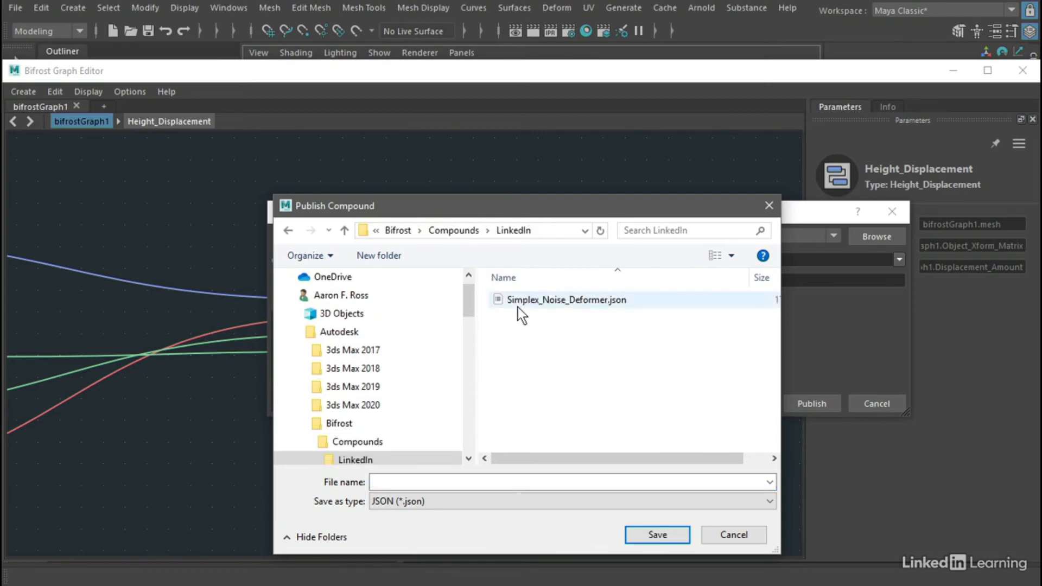
left_click(401, 481)
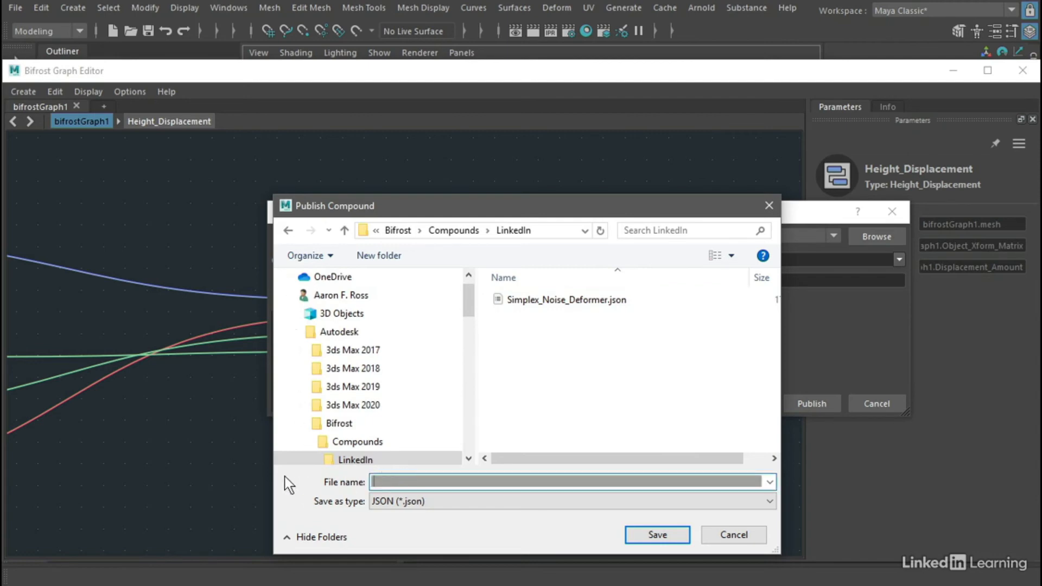
key("ctrl+v")
left_click(647, 536)
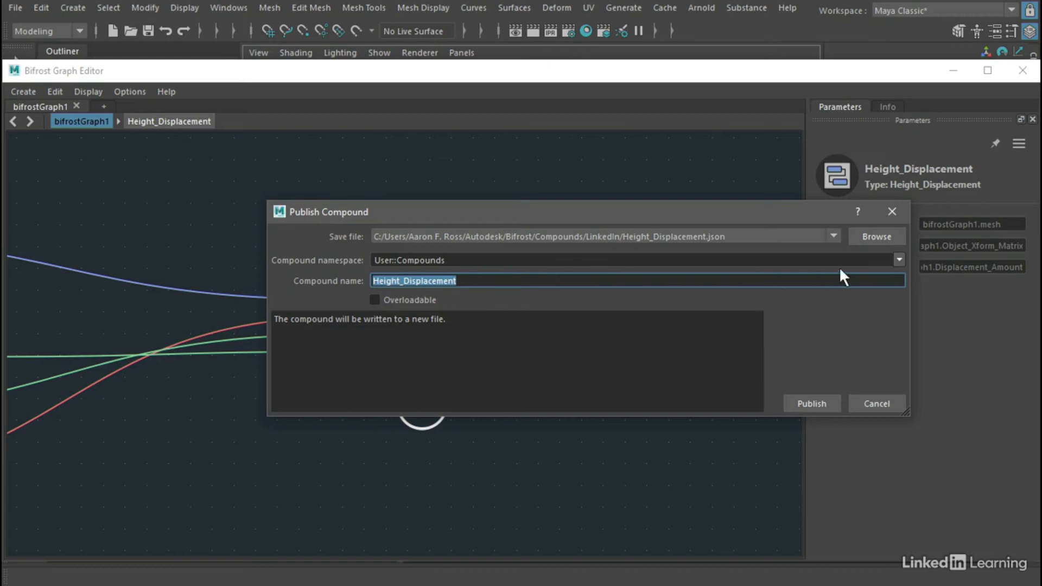
Set the compound namespace to User::Deformers and publish the compound.
left_click(899, 260)
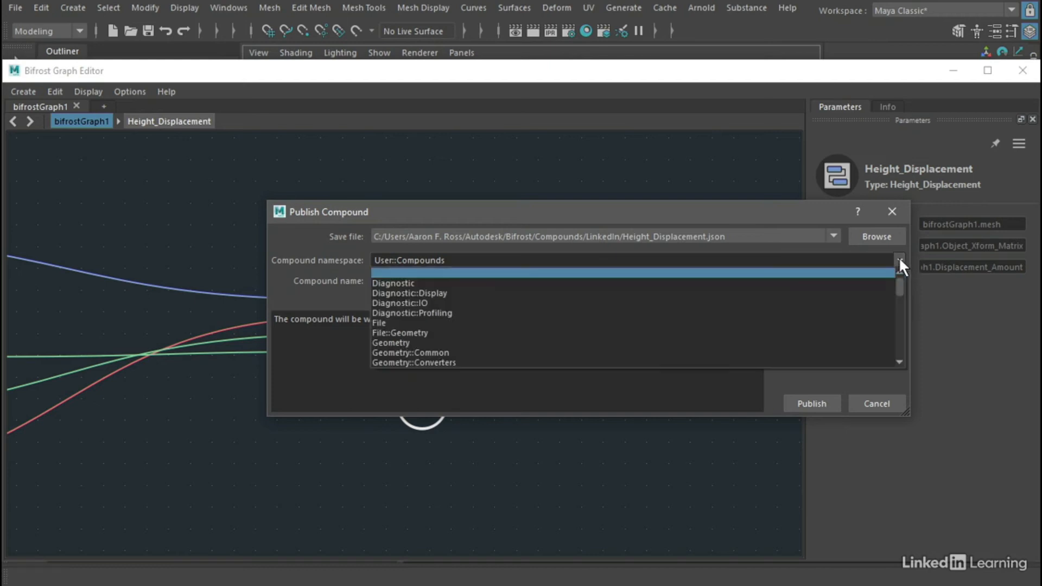
left_click_drag(901, 280, 907, 349)
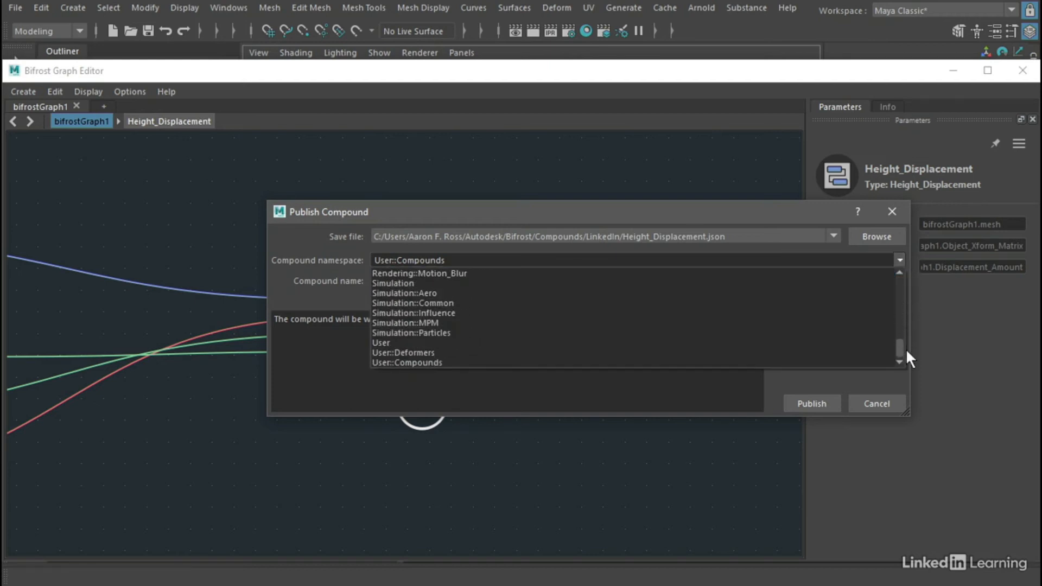
left_click(458, 352)
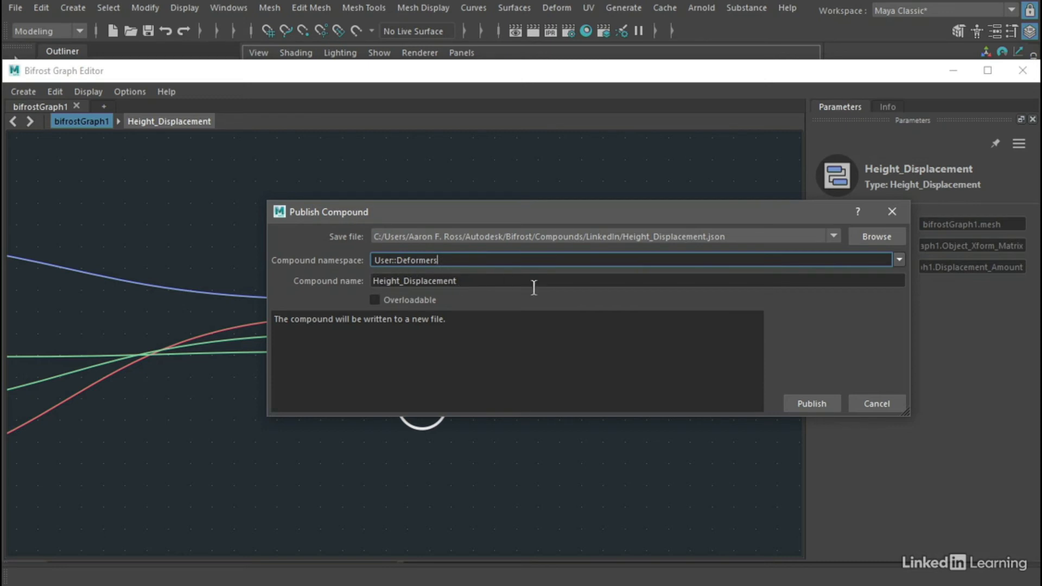
left_click(813, 403)
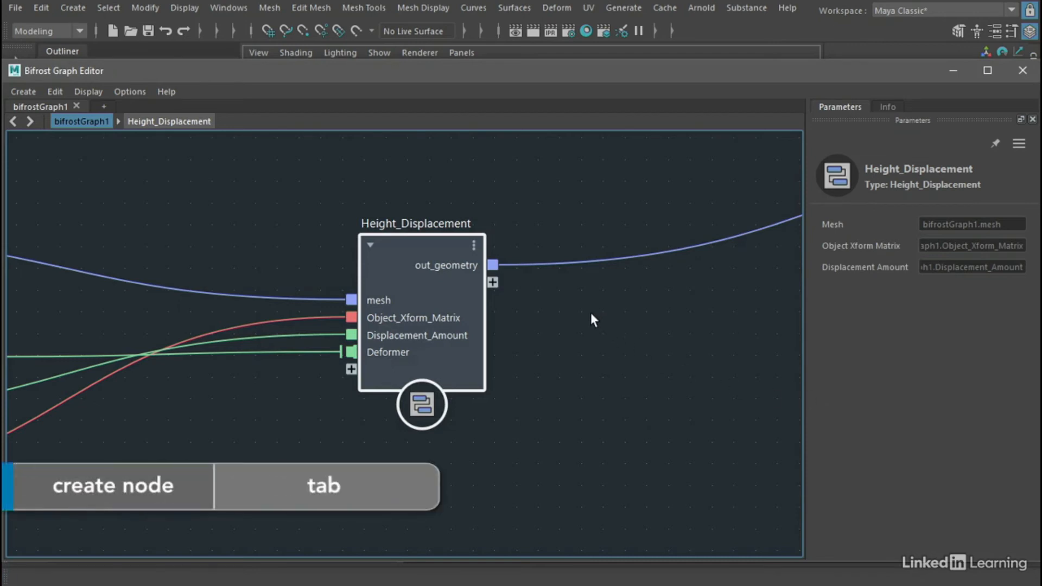
Add an instance of the published User Deformers Height_Displacement compound beside the existing Height_Displacement node.
key("Tab")
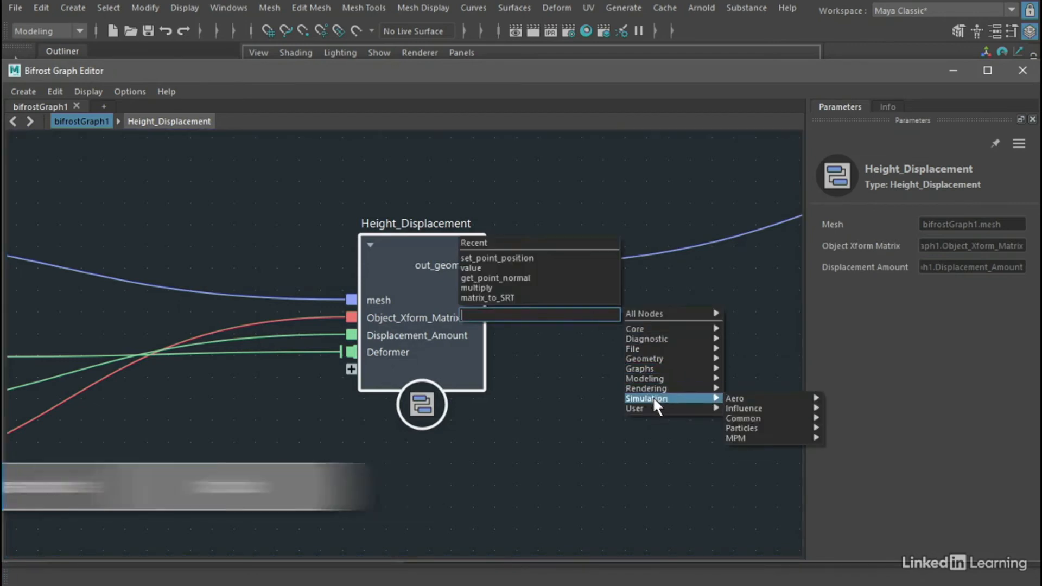
mouse_move(655, 408)
mouse_move(767, 409)
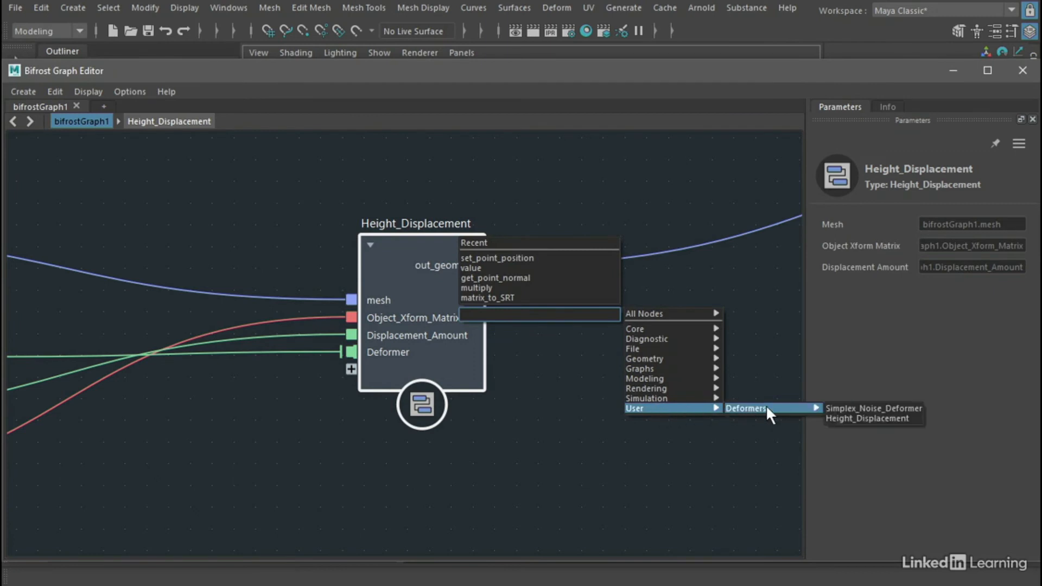
left_click(875, 416)
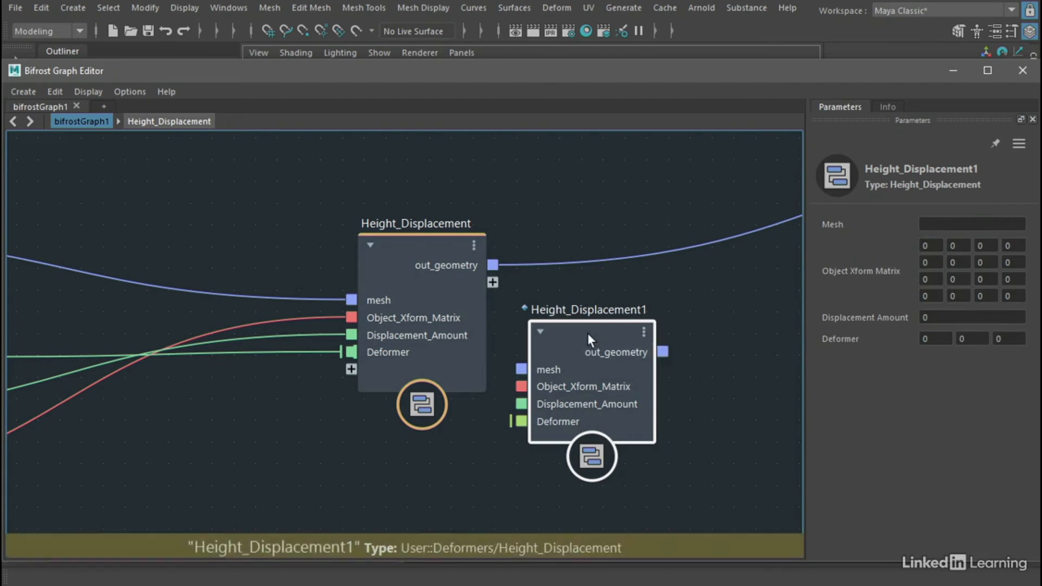
left_click_drag(588, 334, 630, 309)
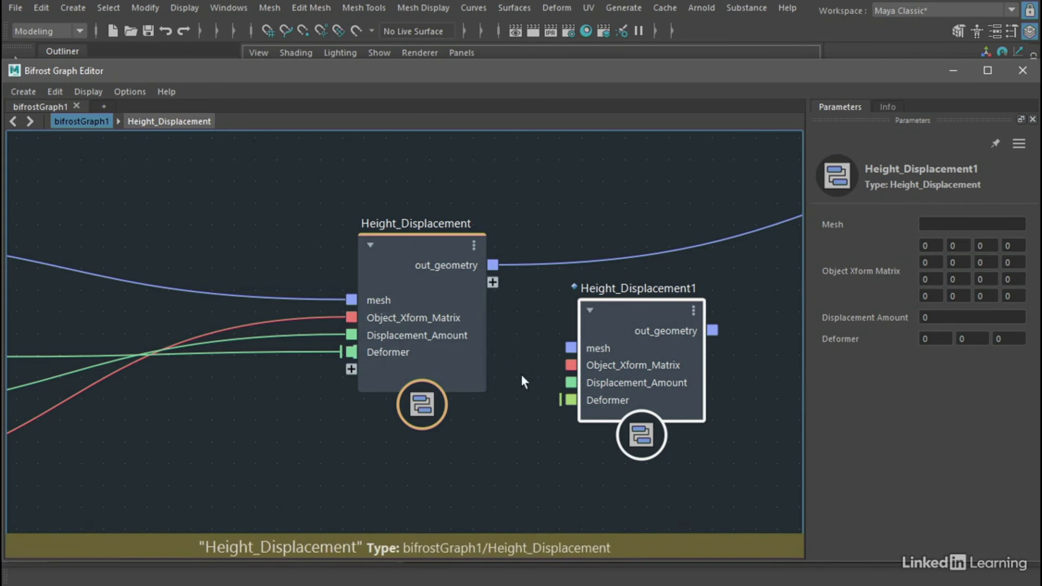
Delete the unconnected Height_Displacement1 node.
left_click(758, 272)
left_click(643, 311)
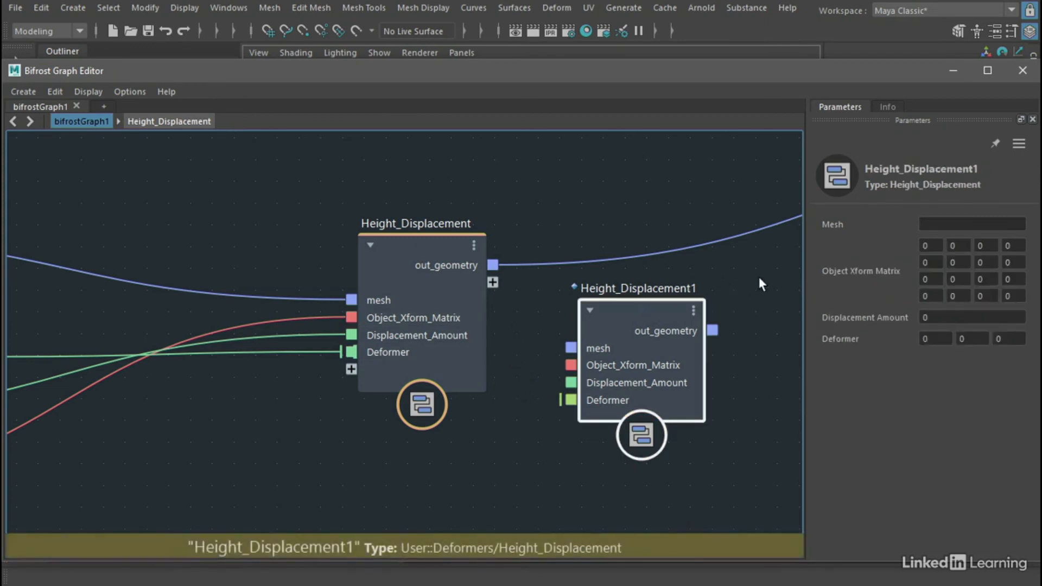
key("Delete")
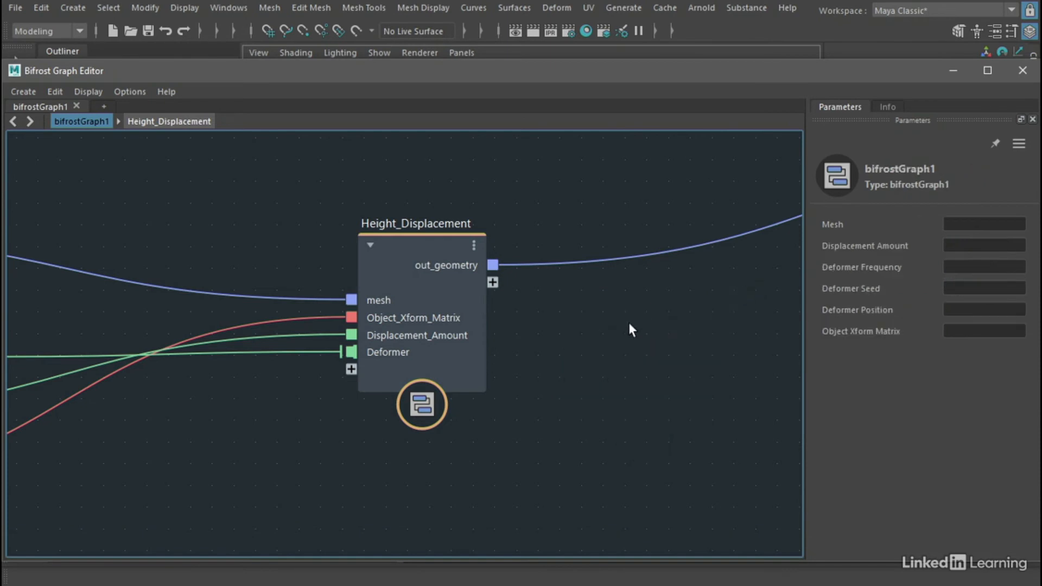
Tidy the graph by moving the Simplex_Noise_Deformer node in line with the input node's ports and nudging Height_Displacement.
key("a")
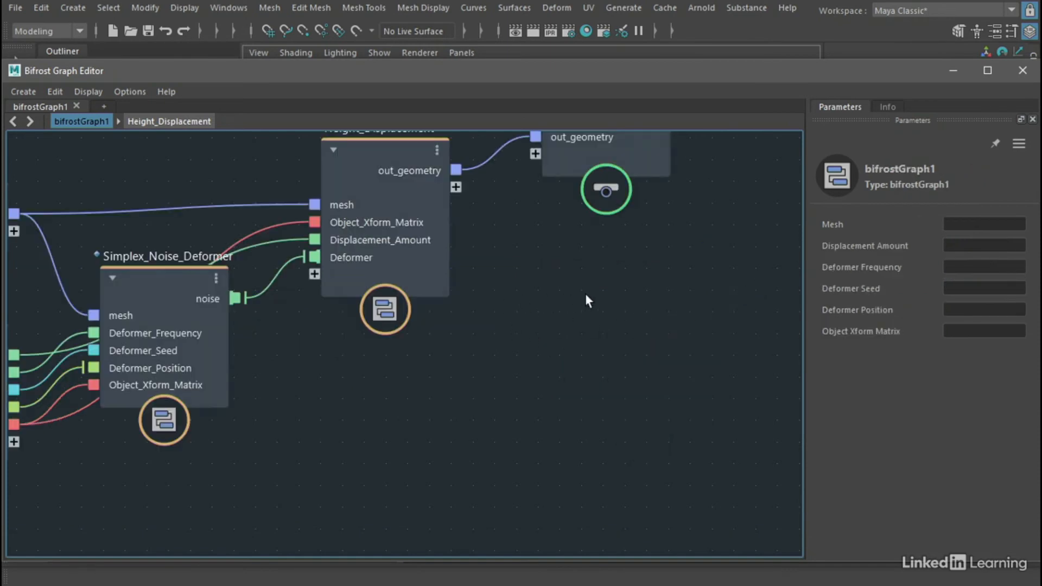
scroll(585, 293, "down", 2)
middle_click_drag(524, 294, 616, 344)
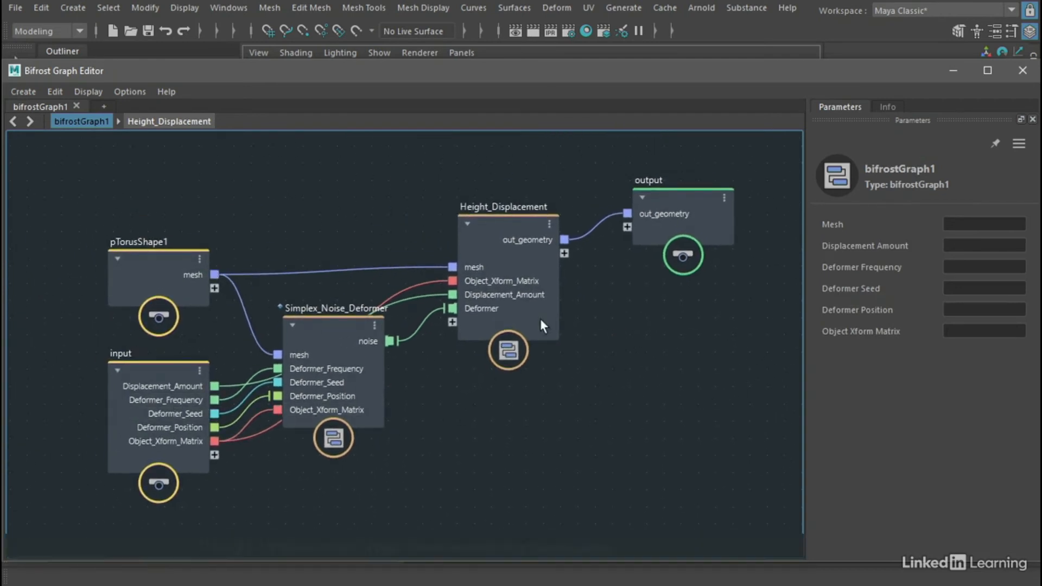
left_click_drag(333, 328, 337, 351)
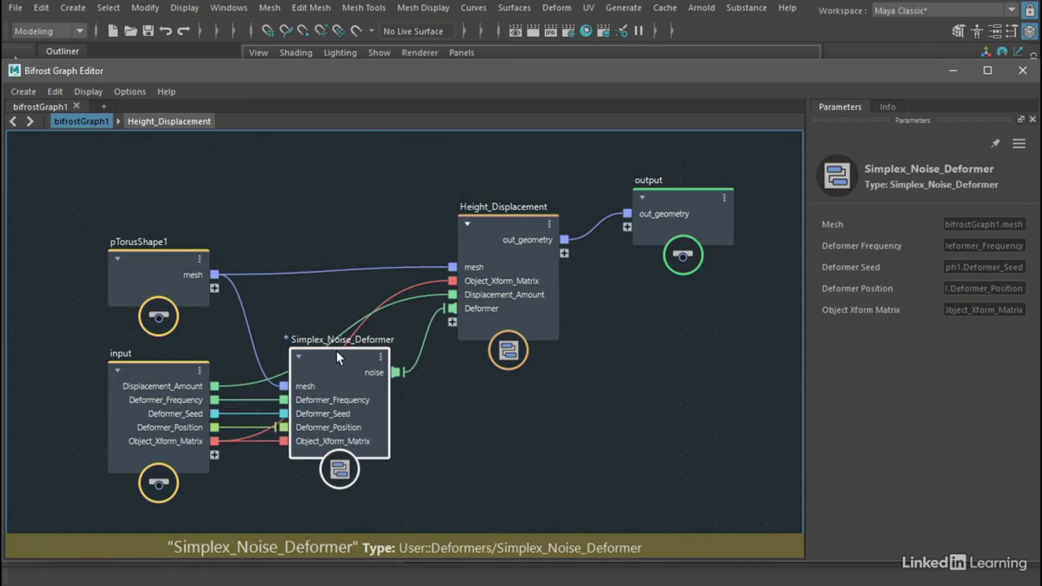
left_click_drag(491, 219, 490, 213)
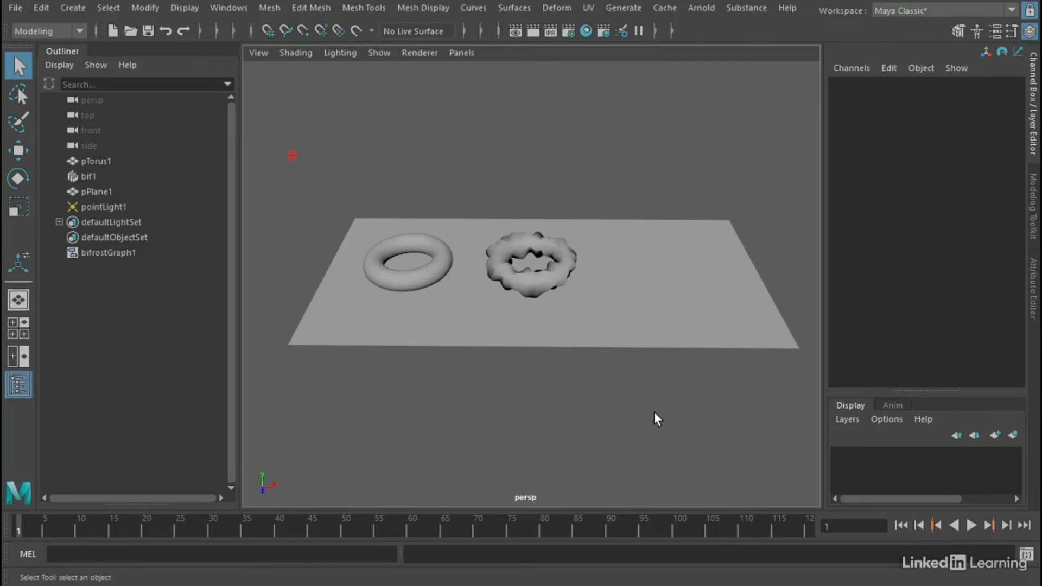
Select bifrostGraph1 in the scene and open the Bifrost Graph Editor.
left_click(538, 283)
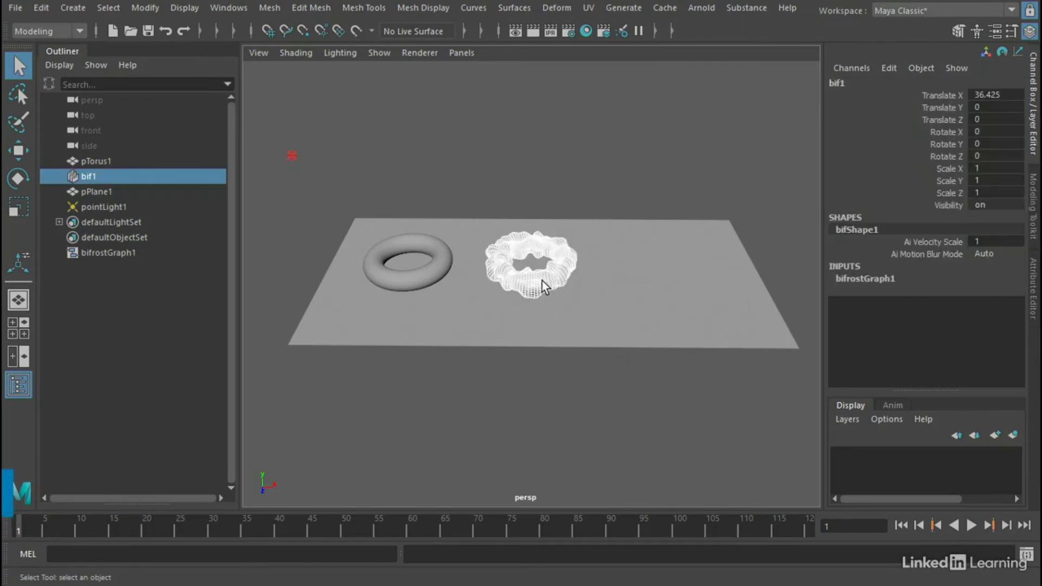
left_click(529, 419)
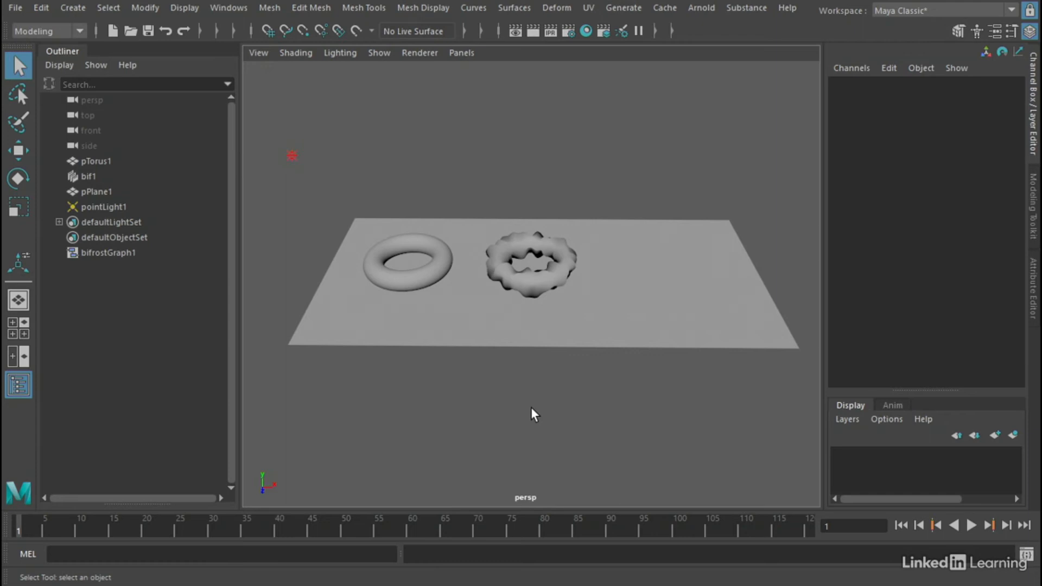
left_click(111, 253)
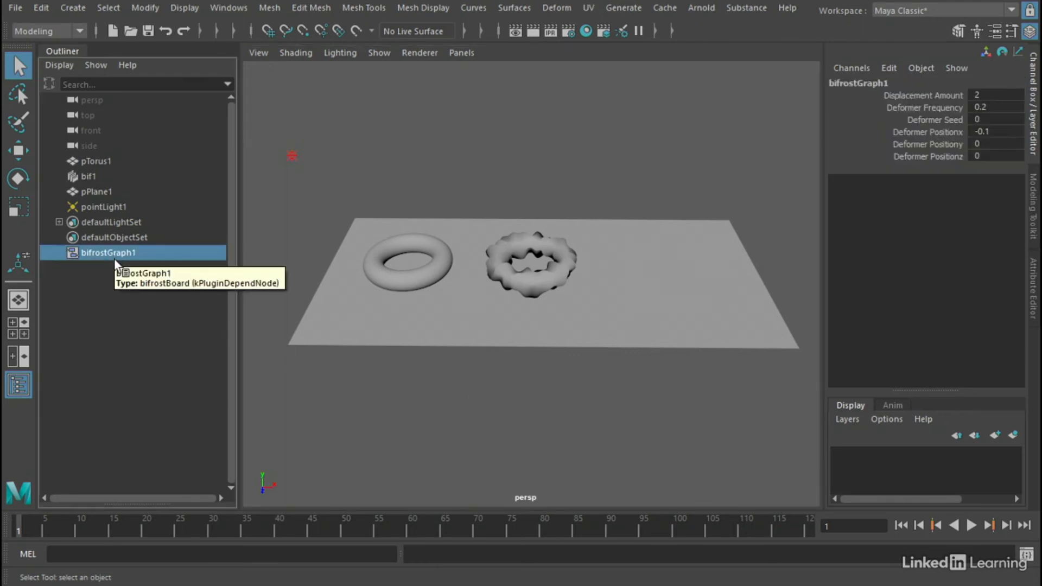
left_click(227, 8)
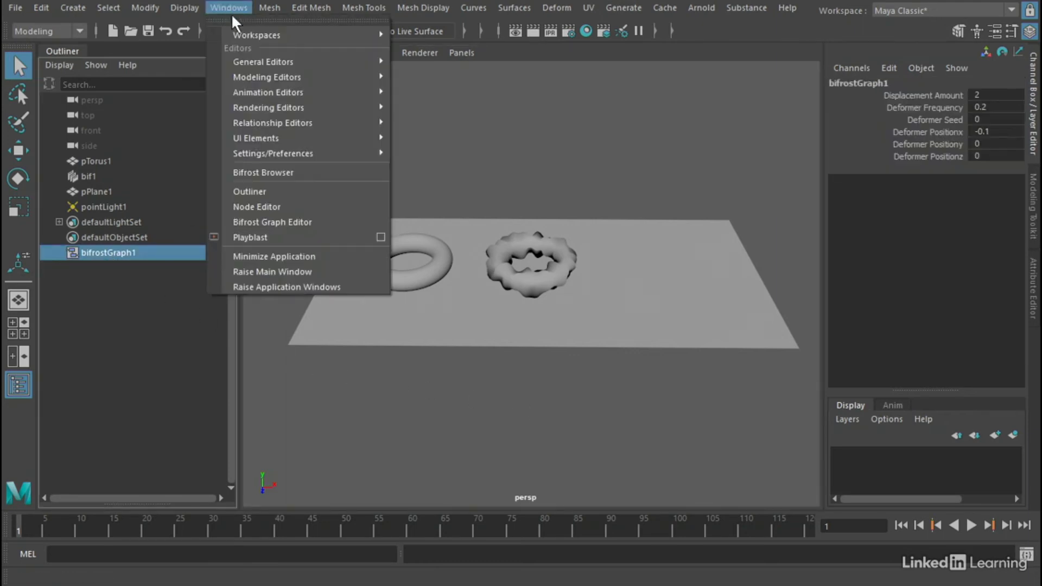
left_click(360, 222)
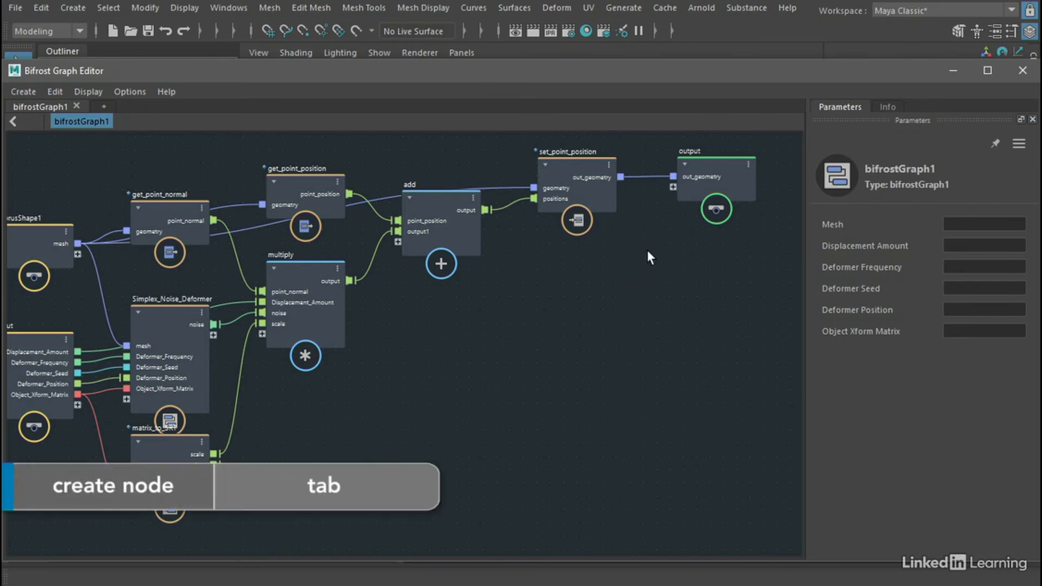
Add an update_mesh_normals node below the set_point_position and output nodes.
key("Tab")
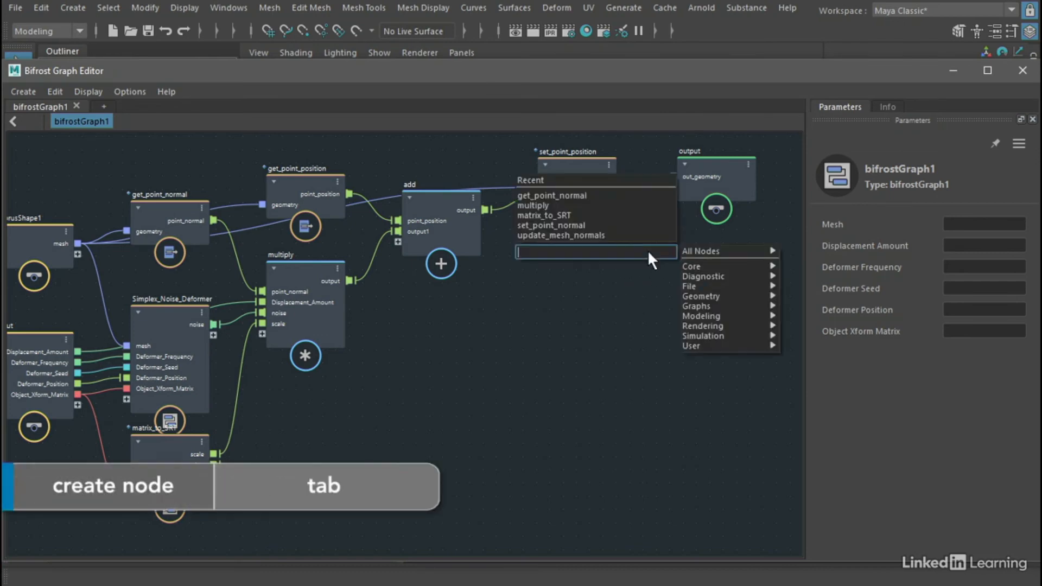
type("nor")
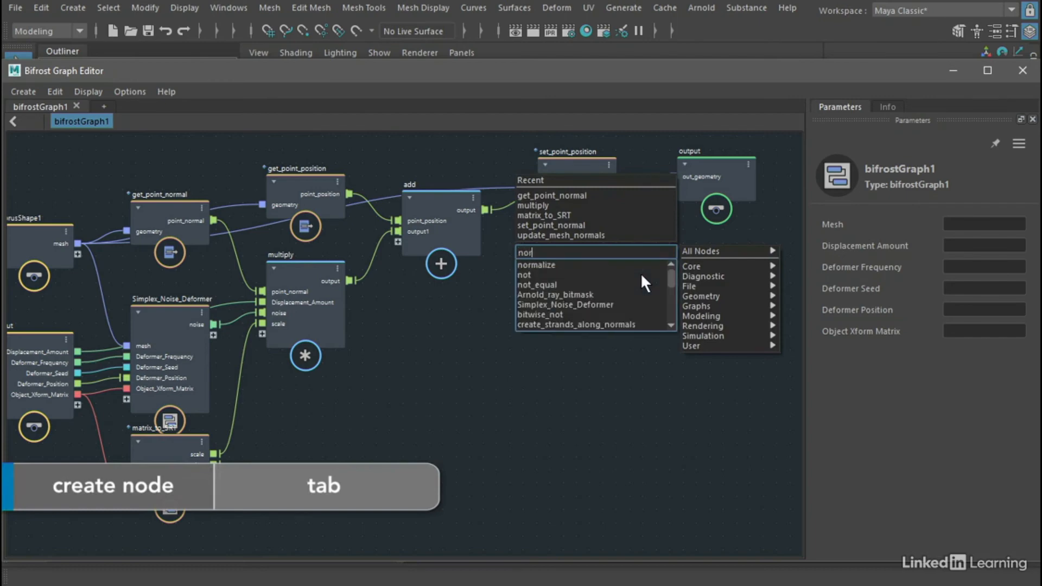
type("mal")
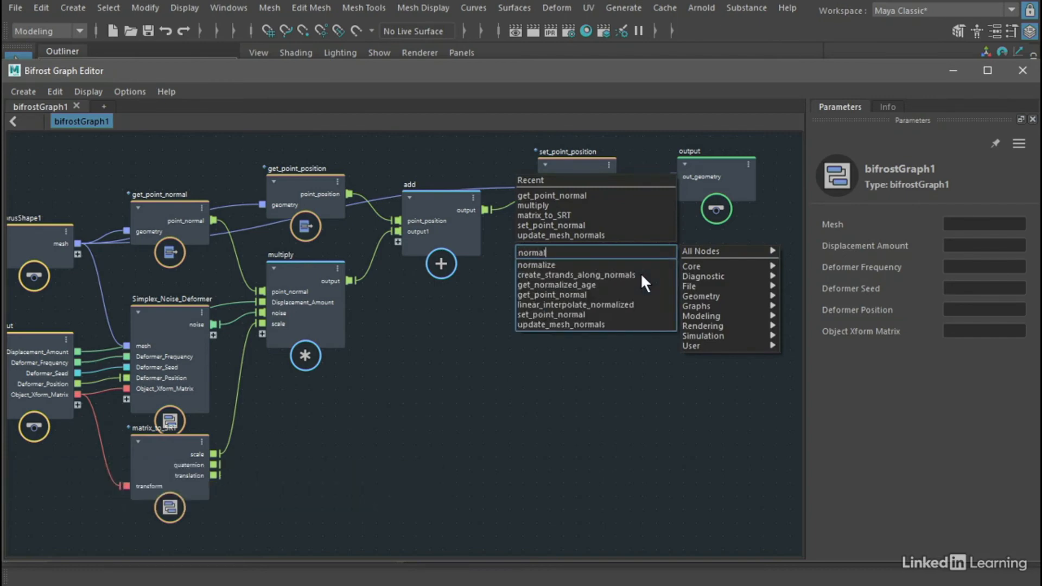
left_click(627, 324)
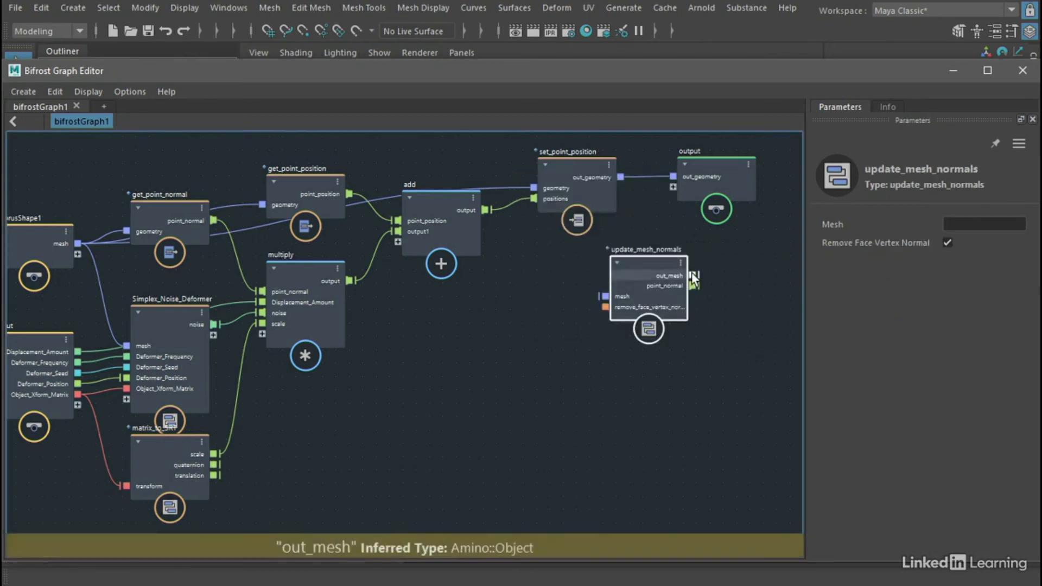
right_click_drag(628, 229, 655, 230, "alt")
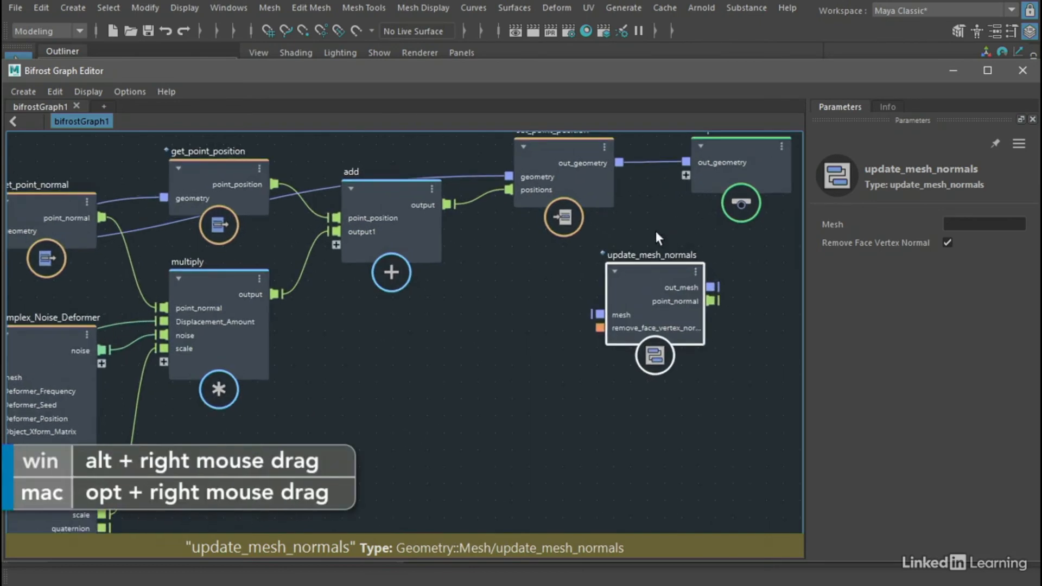
Insert update_mesh_normals between set_point_position's out_geometry and the output node, shift the output node aside, and minimize the Bifrost Graph Editor.
middle_click_drag(656, 223, 513, 284, "alt")
right_click_drag(513, 284, 535, 283, "alt")
left_click_drag(613, 199, 708, 199)
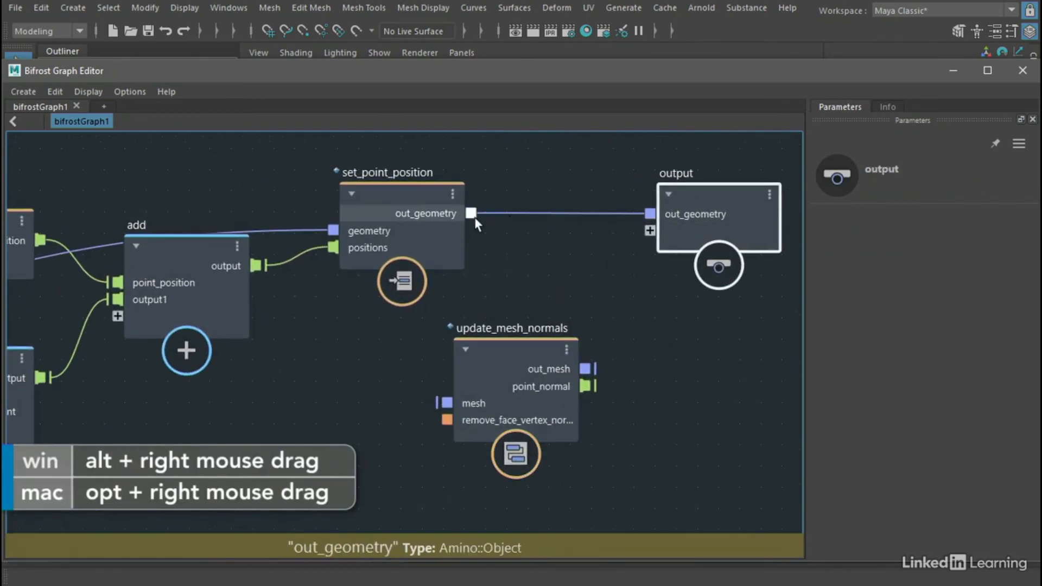
left_click_drag(473, 214, 450, 397)
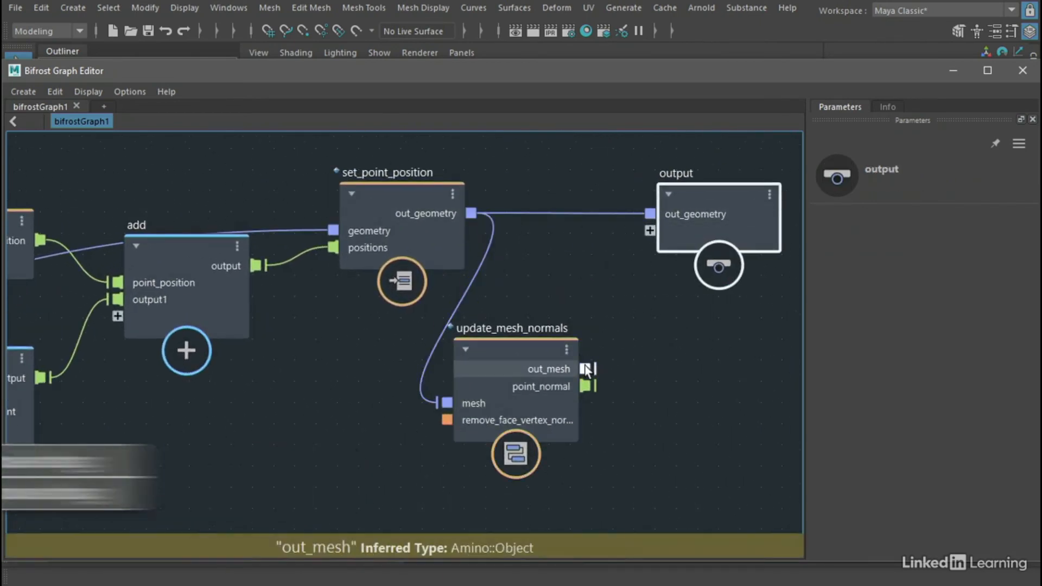
left_click_drag(586, 369, 651, 213)
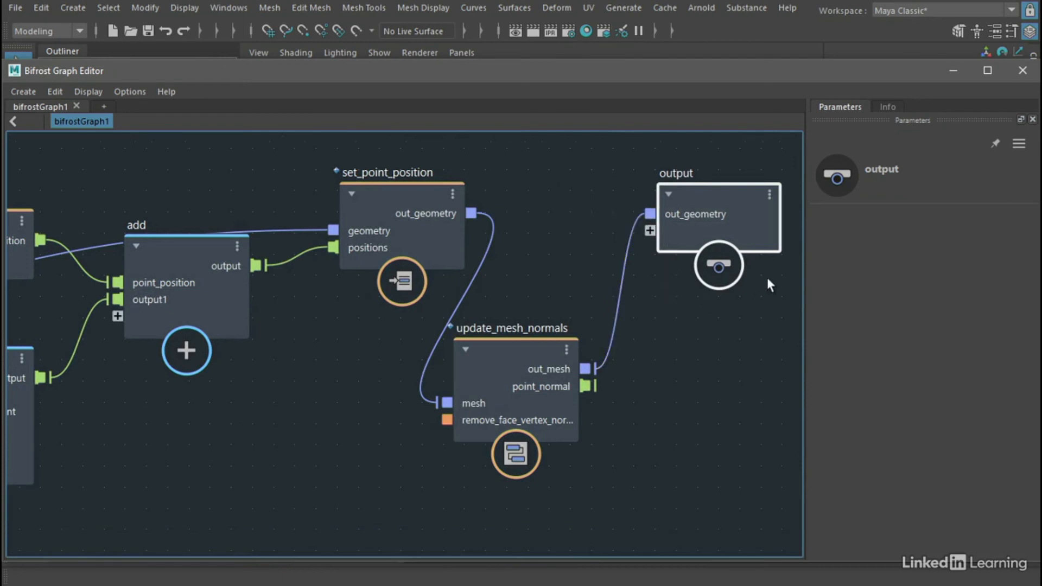
left_click(954, 76)
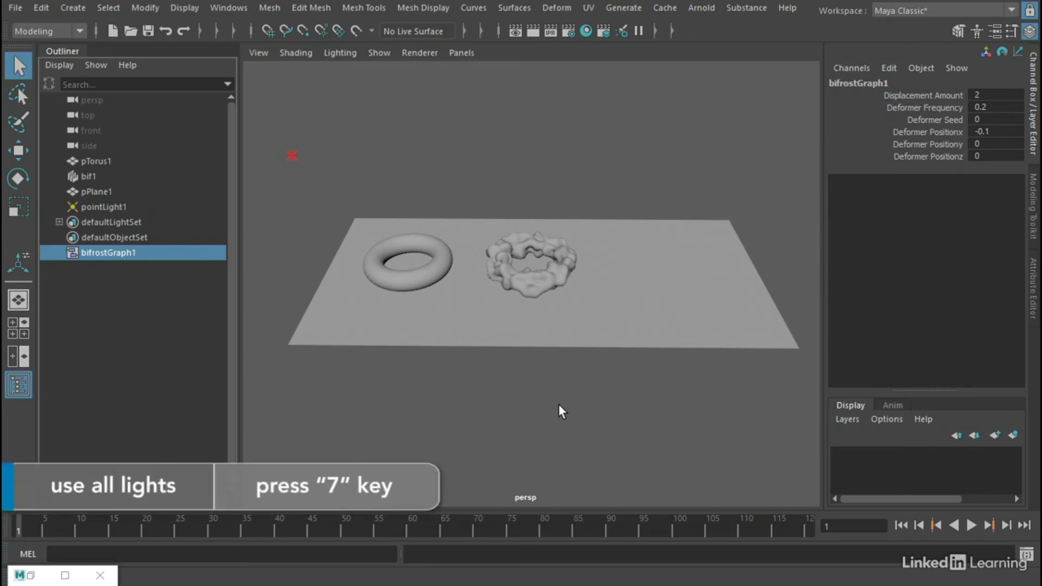
Light the perspective viewport with all scene lights and enable shadows.
key("7")
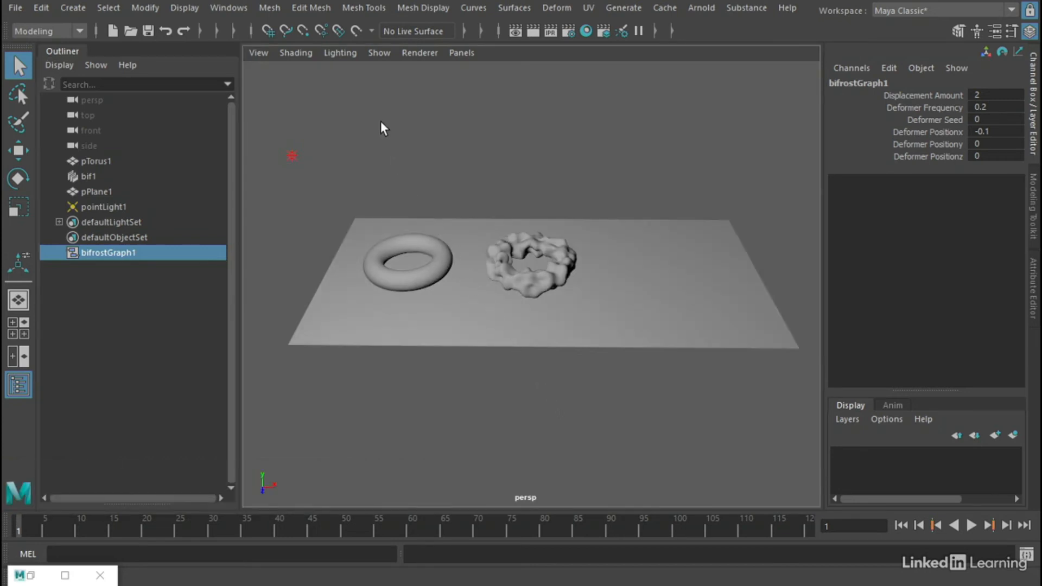
left_click(343, 56)
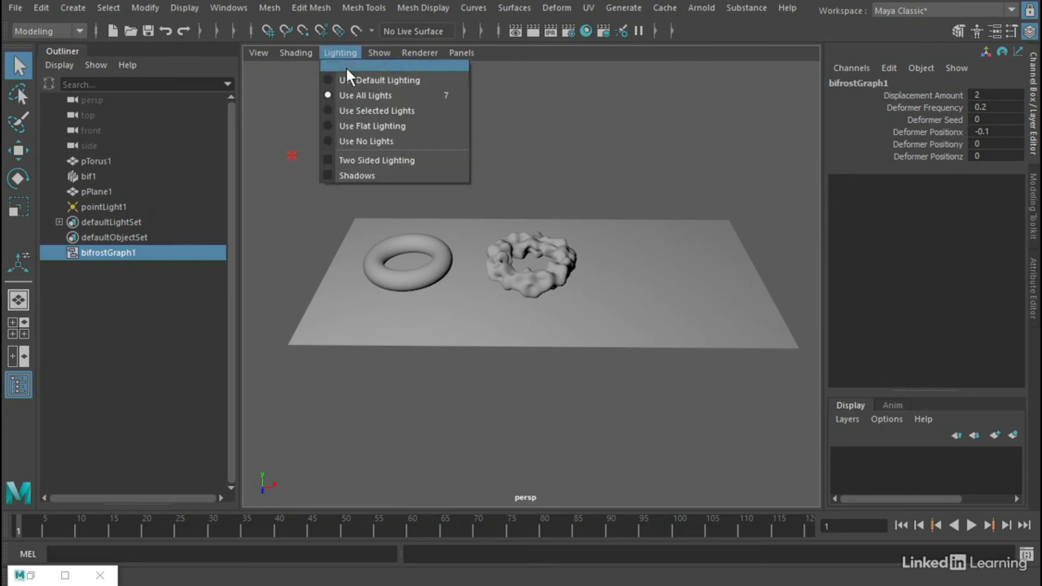
left_click(329, 175)
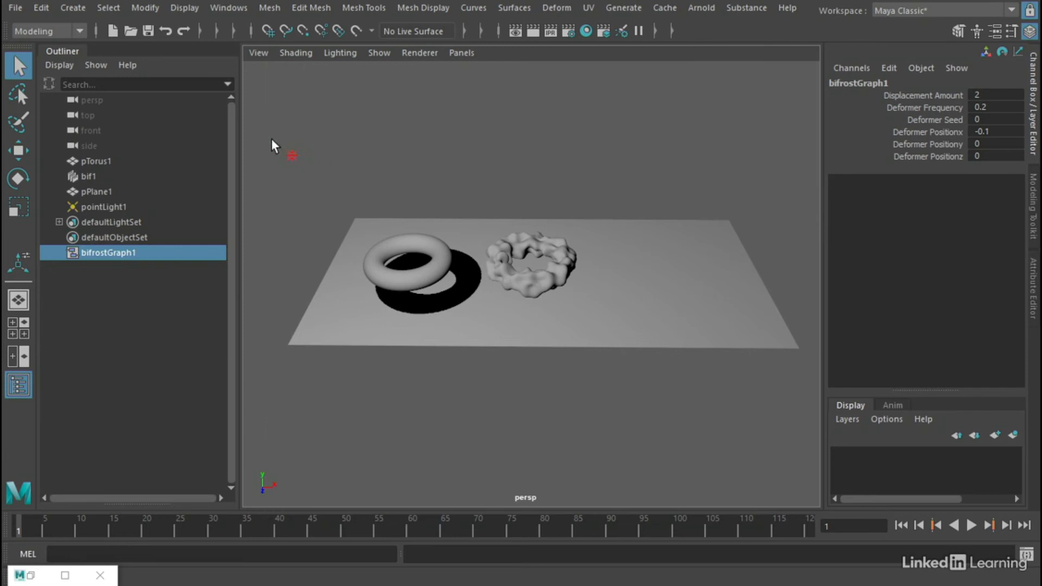
Move pointLight1 along the X axis to about -3.0 and clear the selection.
left_click_drag(272, 140, 377, 156)
left_click(18, 150)
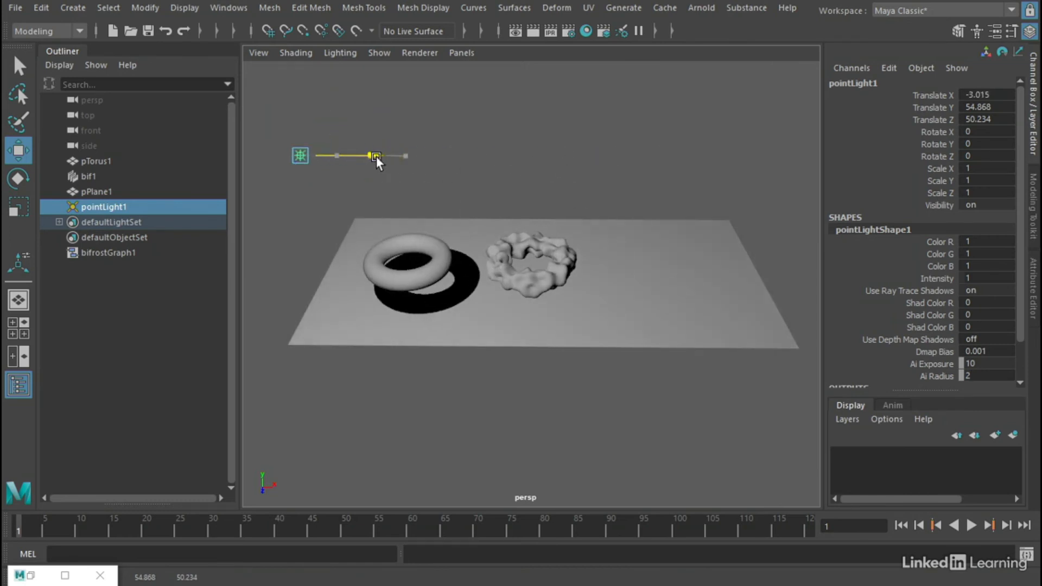
left_click(601, 154)
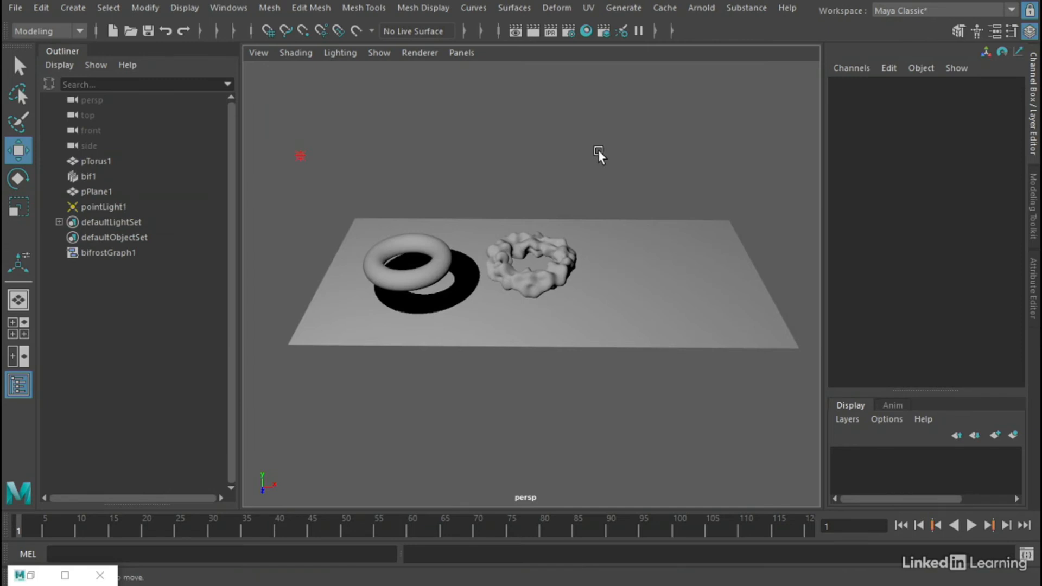
Render the viewport live with Arnold and move pointLight1 along the X axis to about -7.5.
left_click(416, 55)
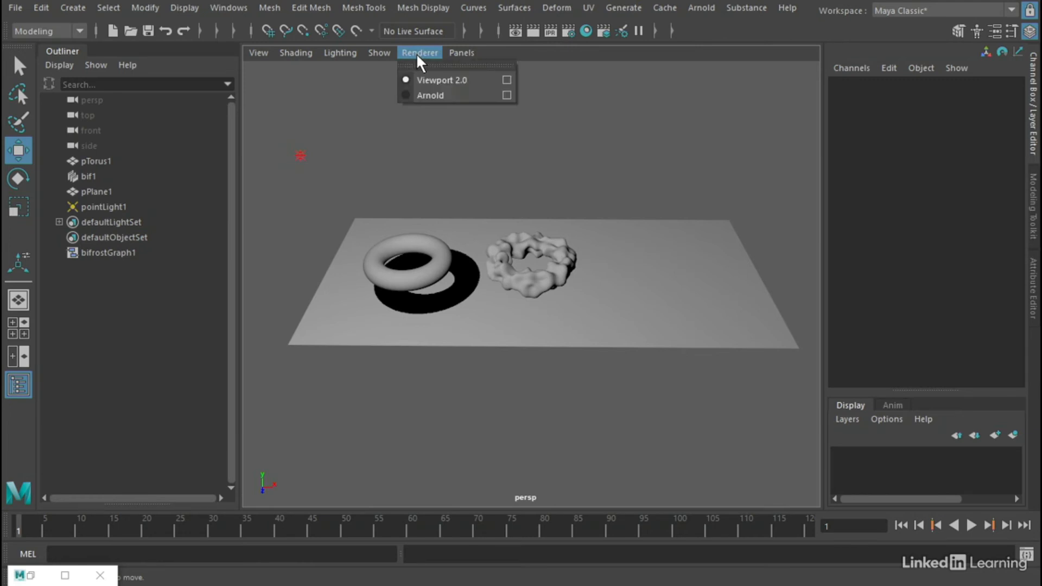
left_click(437, 97)
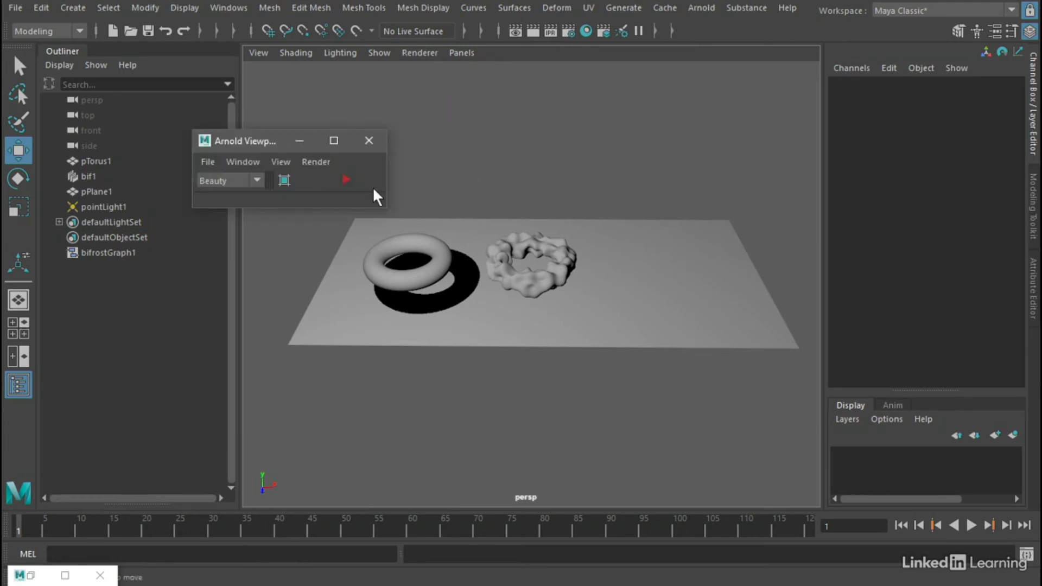
left_click(346, 179)
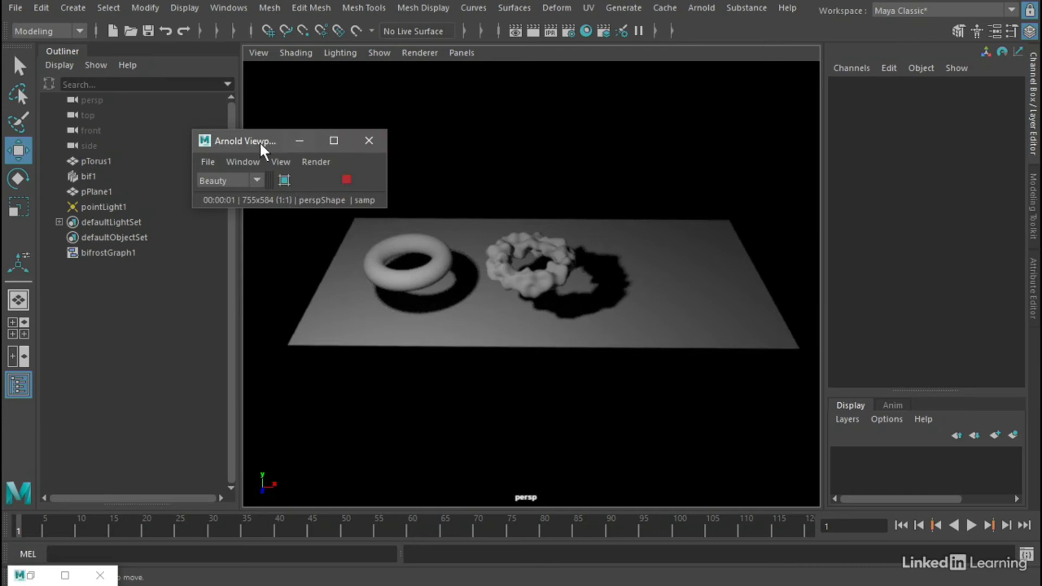
left_click_drag(260, 142, 151, 275)
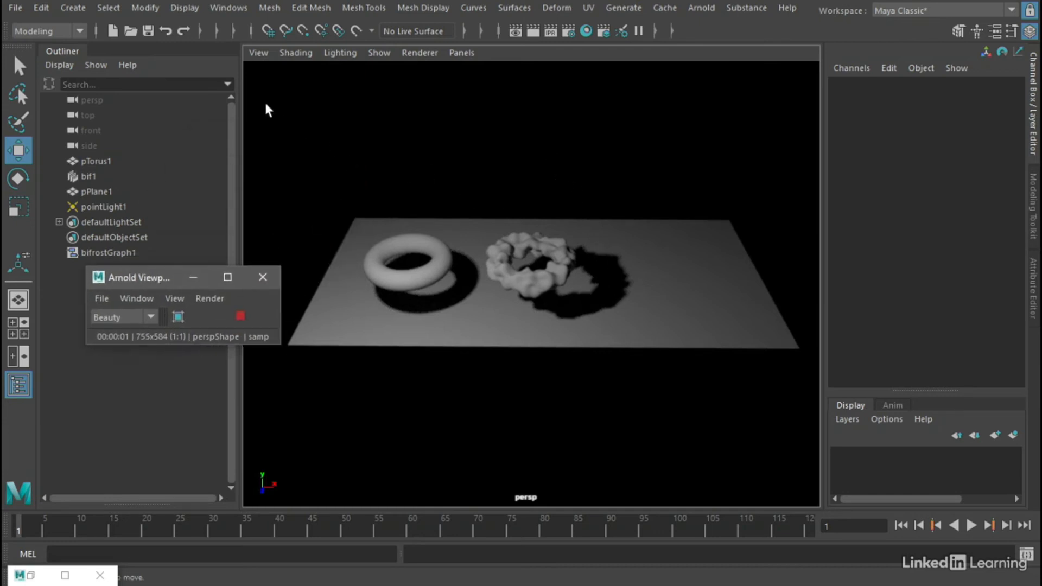
left_click(104, 207)
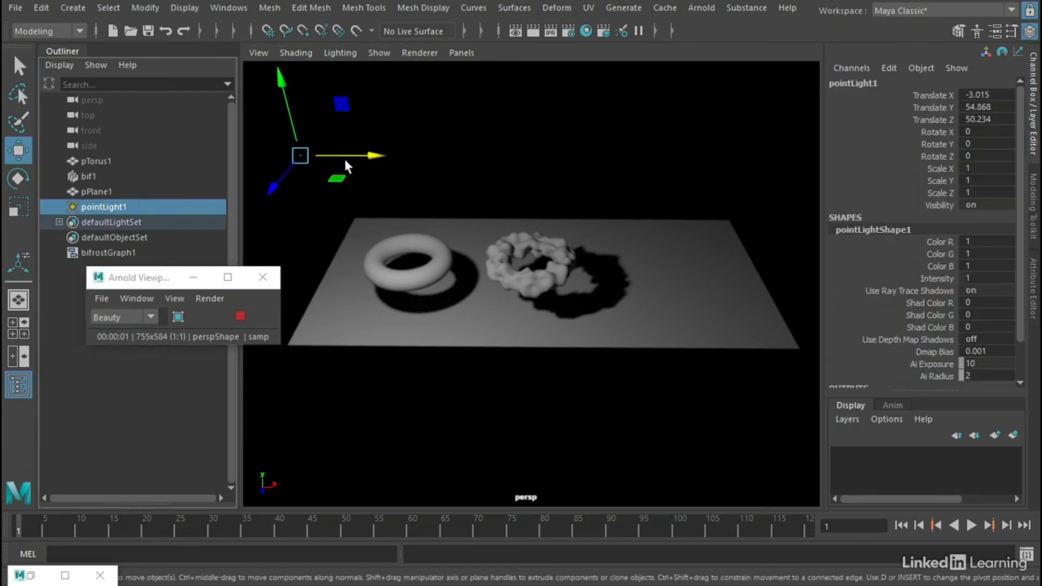
left_click_drag(345, 162, 314, 154)
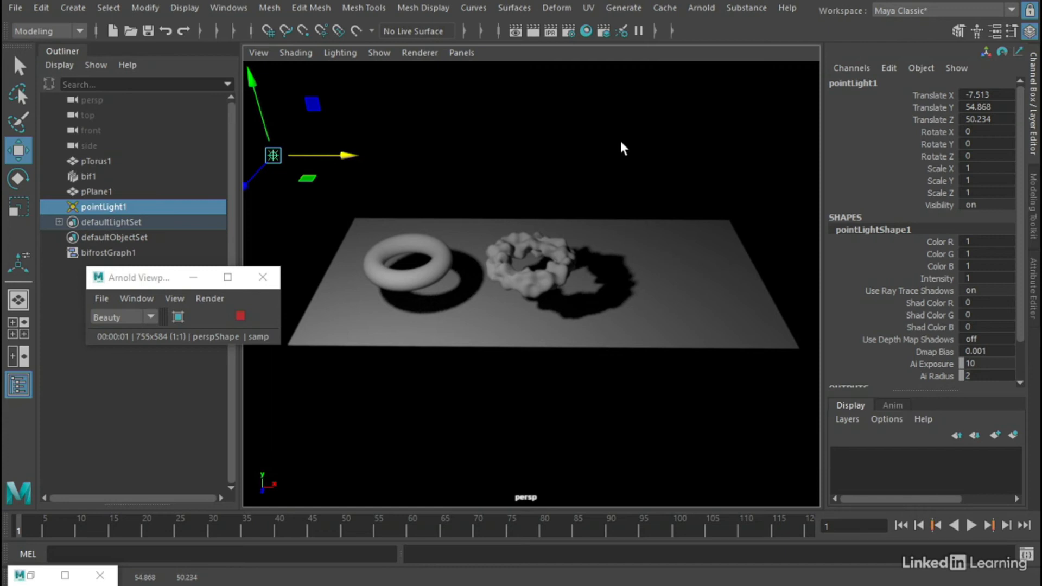
Switch the viewport renderer back to Viewport 2.0 and deselect the point light.
left_click(412, 53)
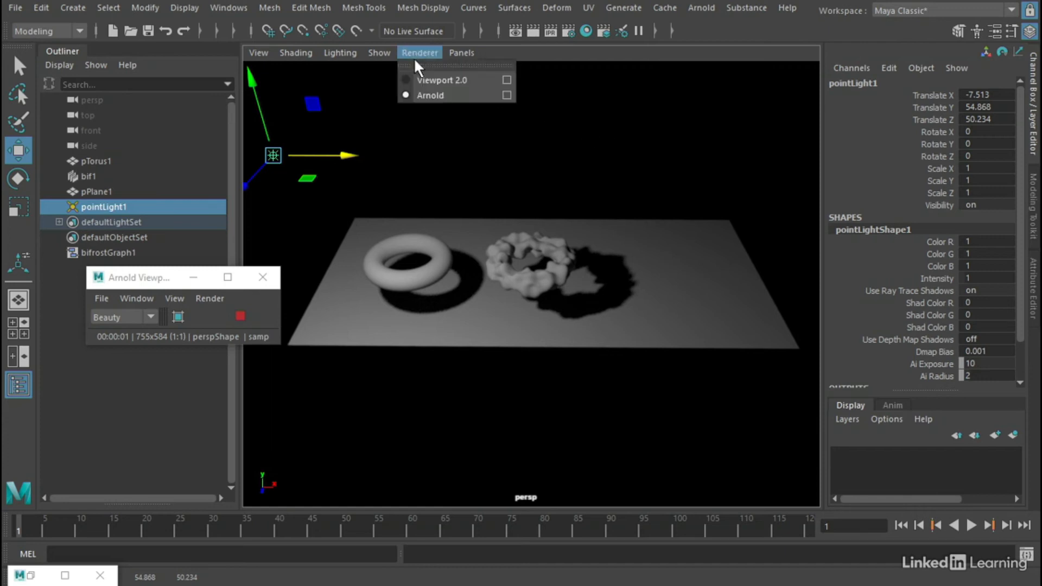
left_click(457, 80)
left_click(562, 142)
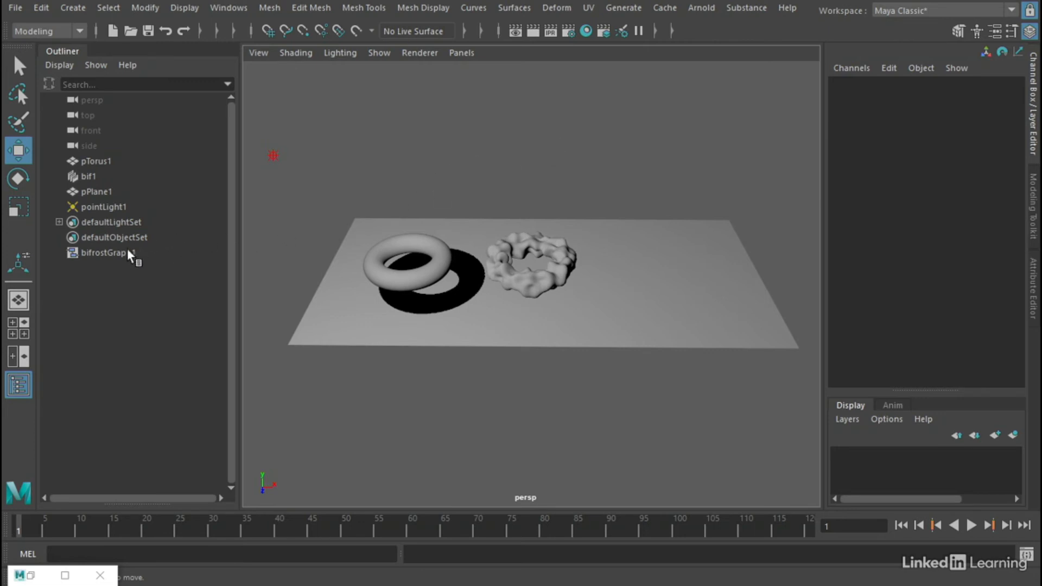
Graph bifrostGraph1's input and output connections in the Node Editor and expand the nodes to show their attributes.
left_click(113, 255)
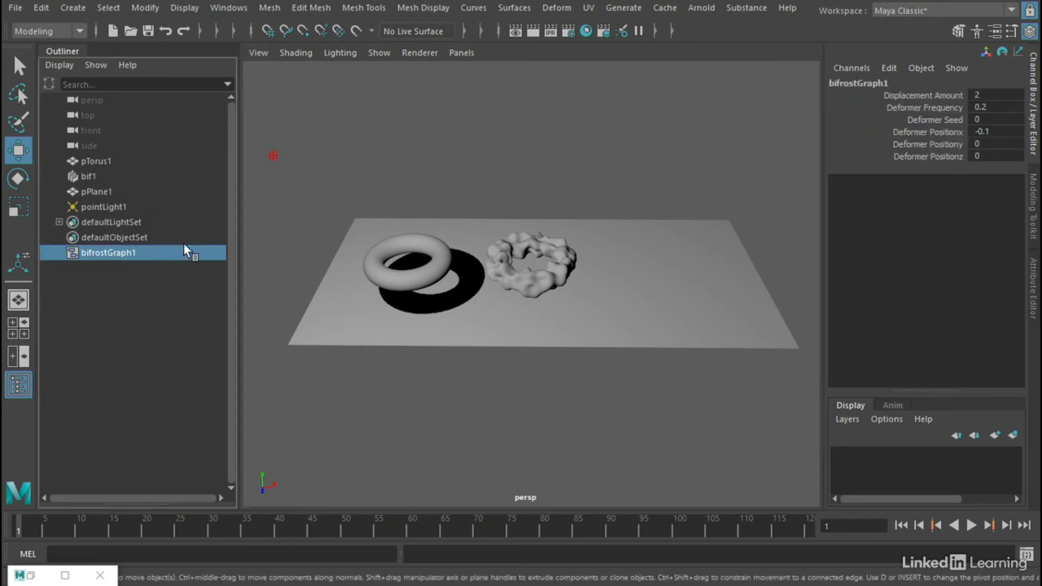
left_click(237, 9)
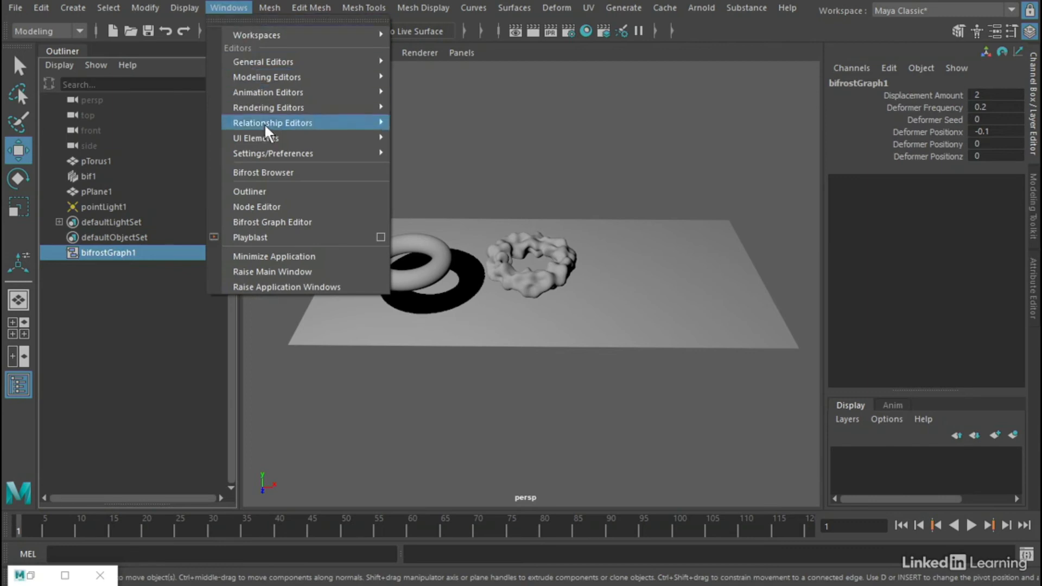
left_click(332, 208)
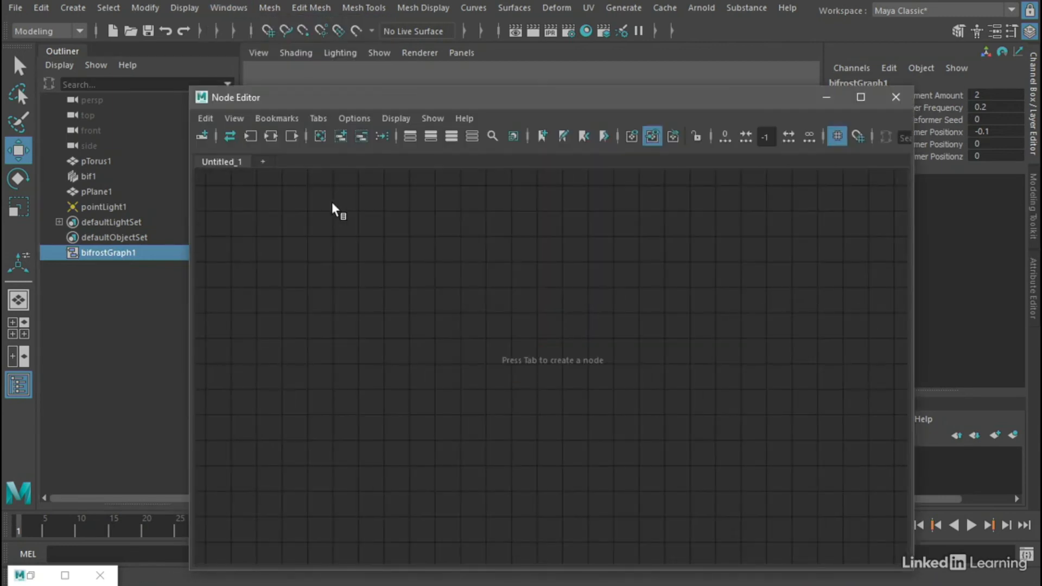
left_click(270, 136)
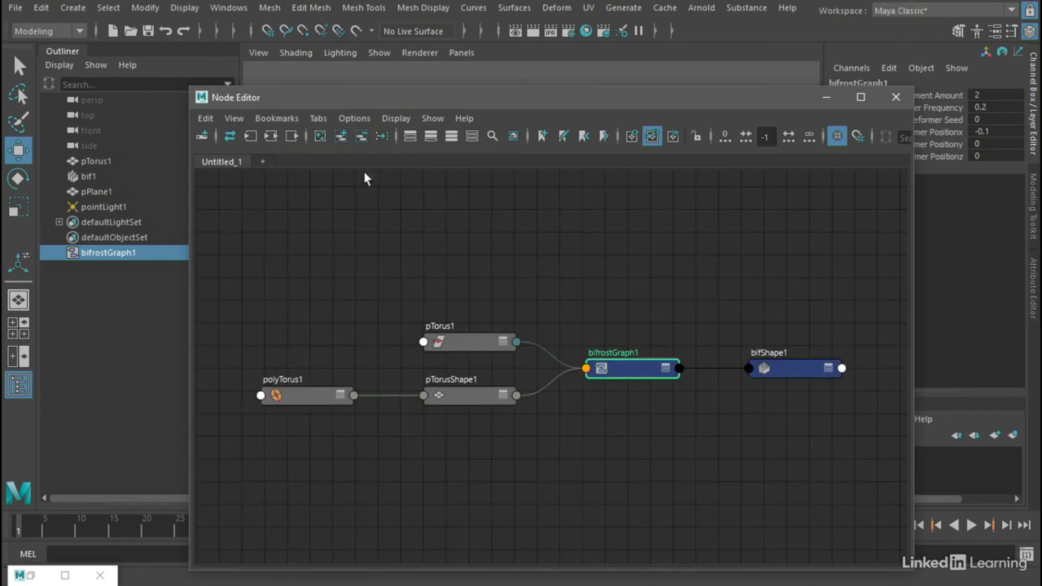
left_click(571, 232)
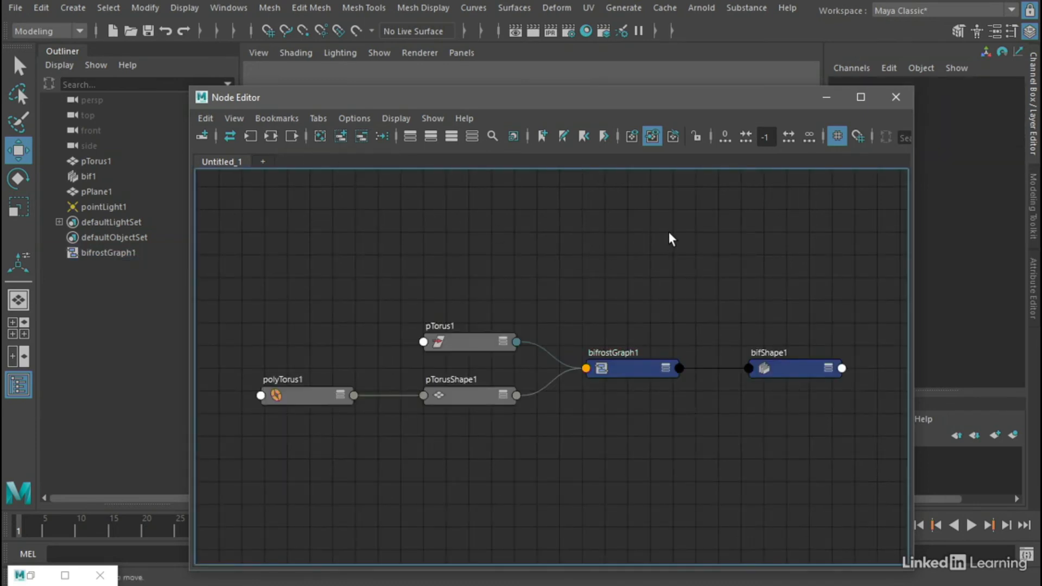
key("4")
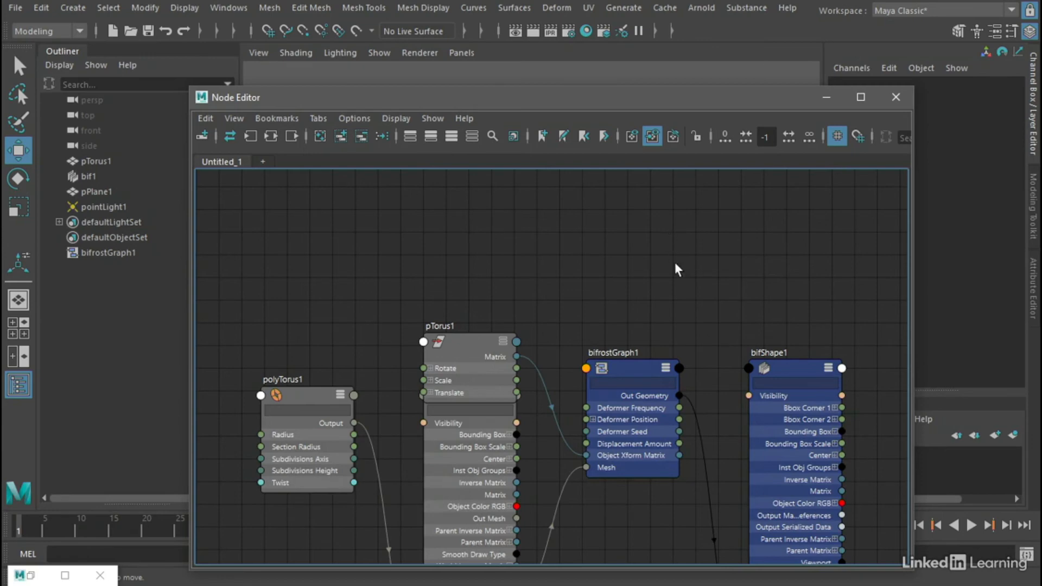
middle_click_drag(681, 306, 542, 179, "alt")
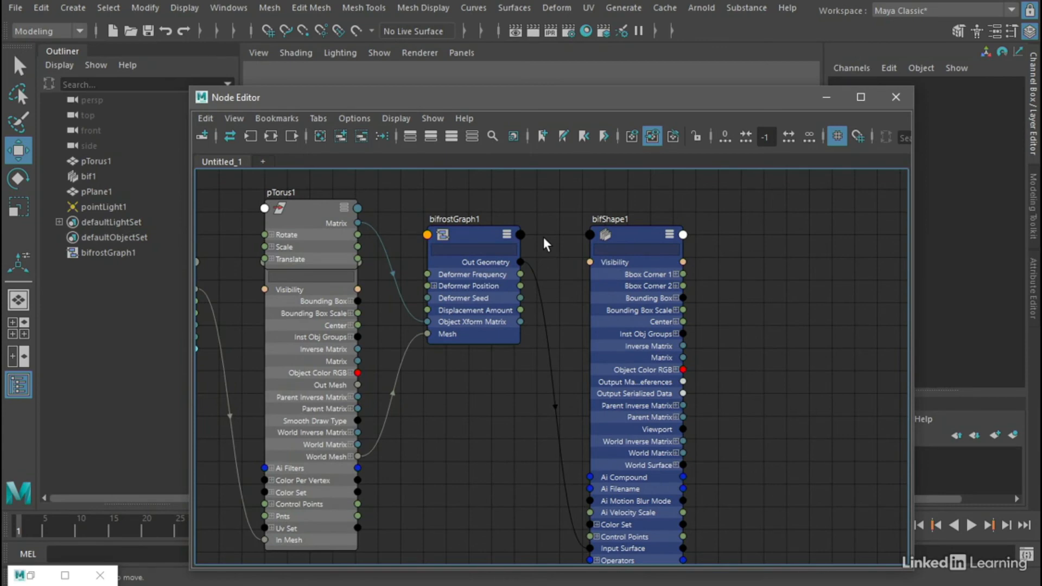
Create a bifrostGeoToMaya node beside bifShape1 and expand it to show its attributes.
key("Tab")
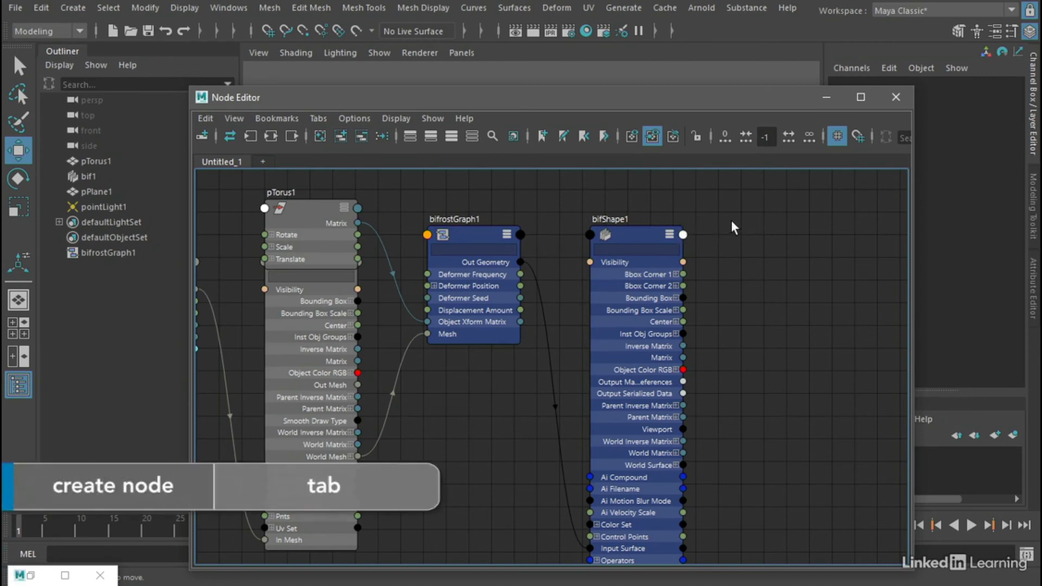
key("Tab")
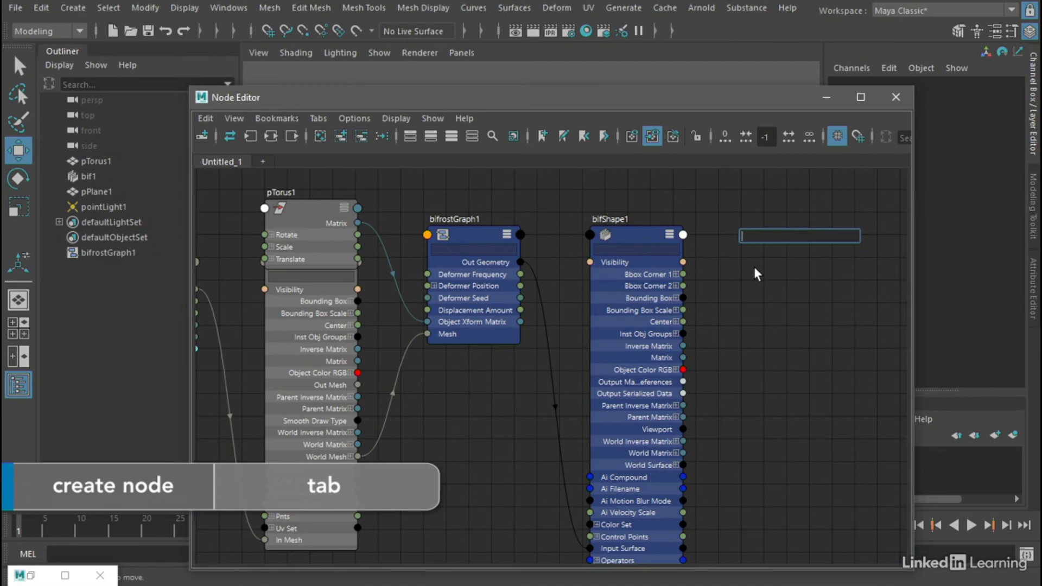
type("bifrost")
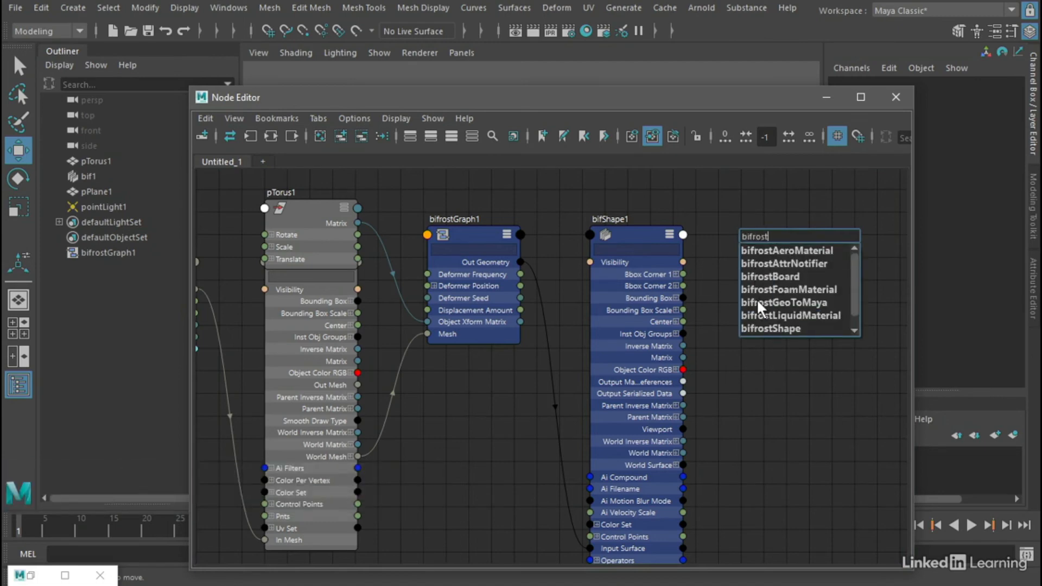
left_click(818, 303)
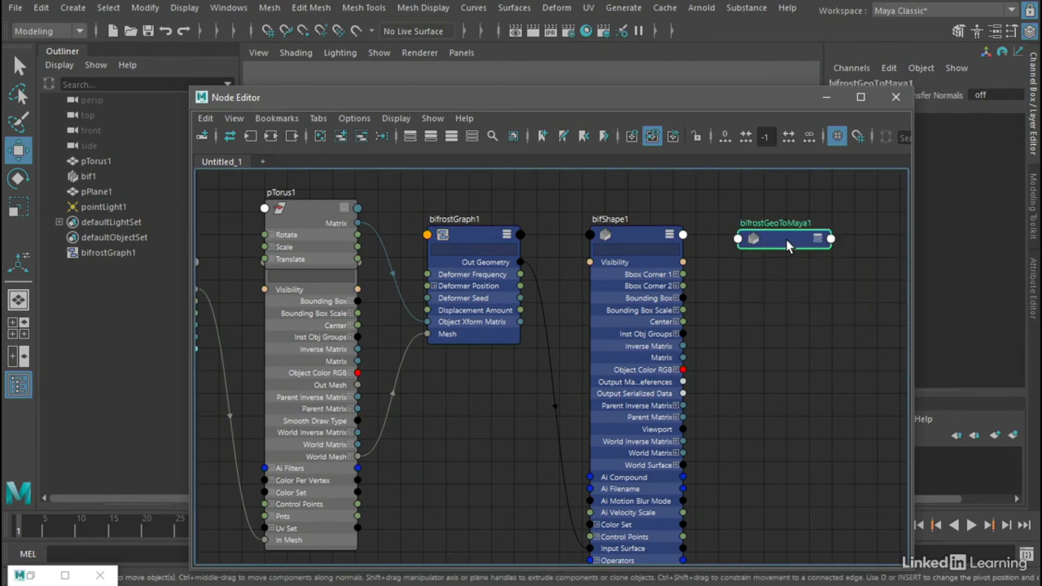
left_click_drag(786, 239, 783, 242)
left_click(814, 294)
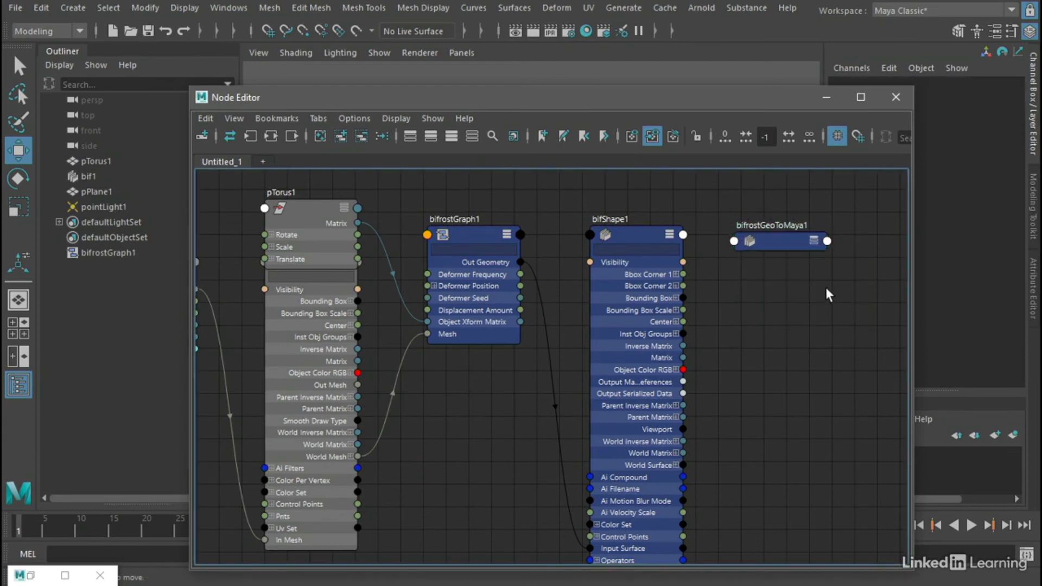
key("3")
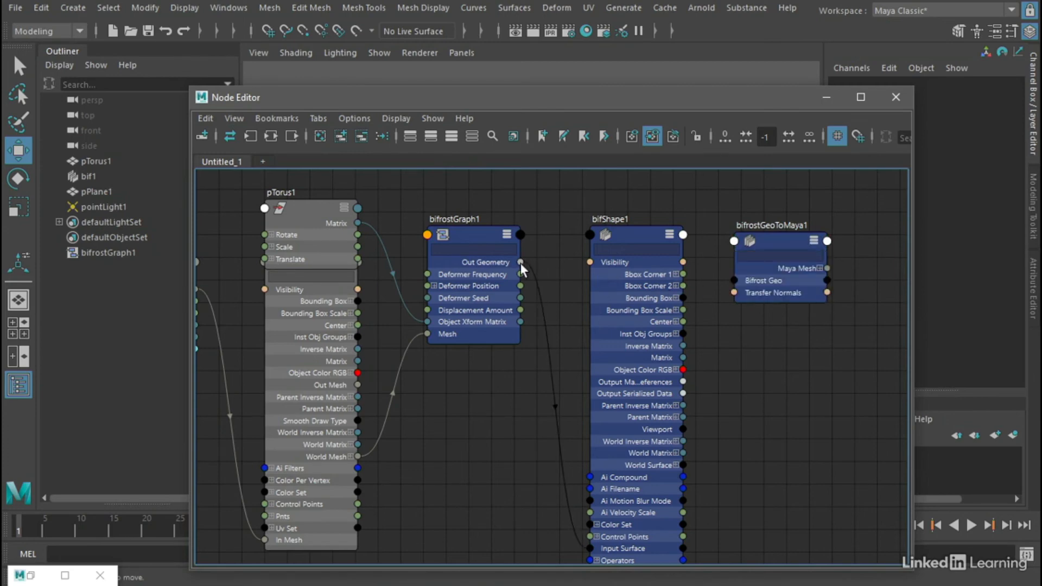
Connect bifrostGraph1's Out Geometry to bifrostGeoToMaya1's Bifrost Geo, and arrange the converter next to bifrostGraph1 with bifShape1 below it.
mouse_move(520, 263)
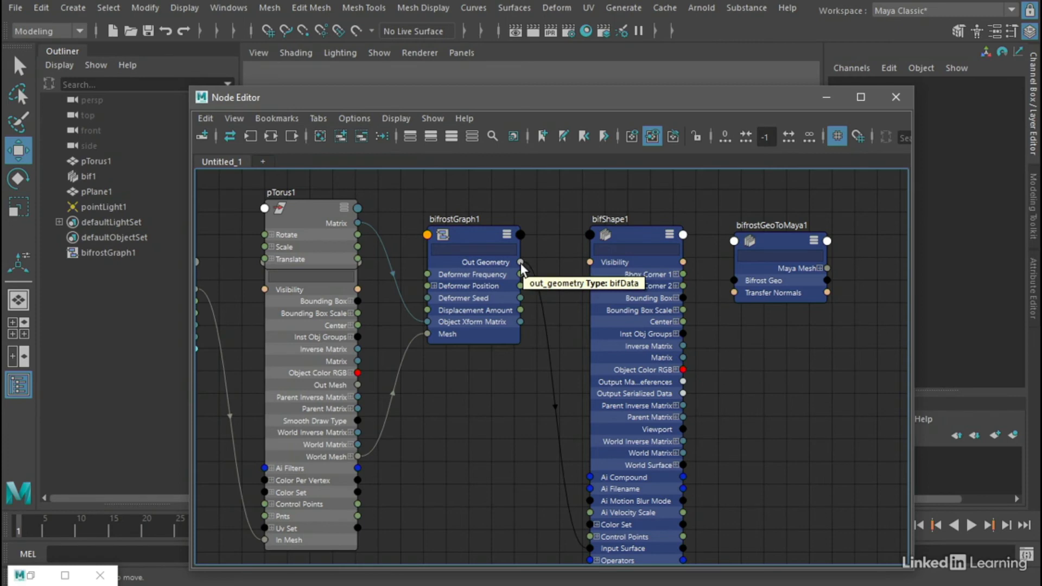
left_click_drag(520, 264, 735, 279)
left_click_drag(649, 238, 654, 370)
left_click_drag(778, 239, 650, 216)
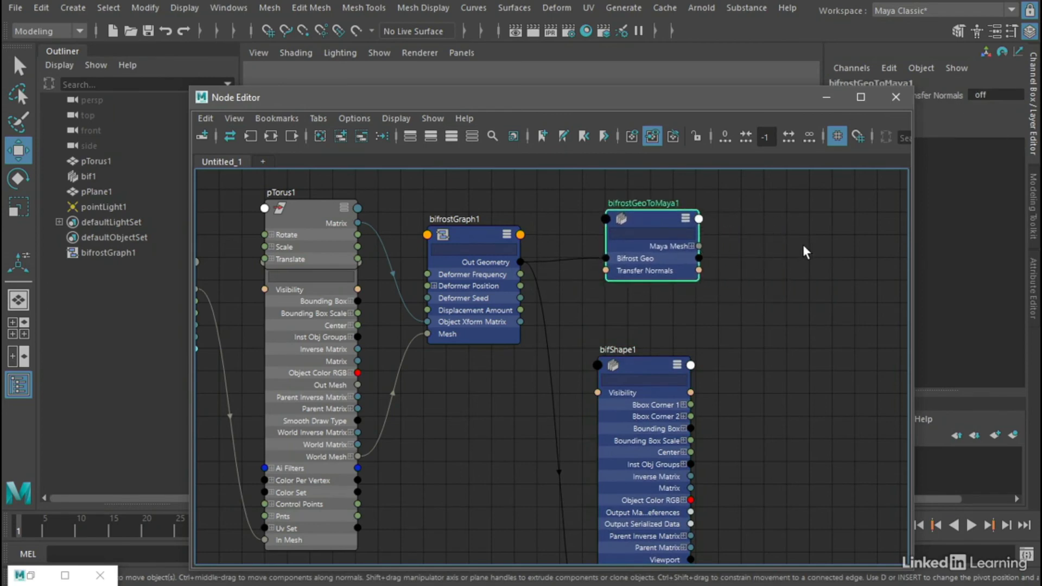
Create a mesh node beside bifrostGeoToMaya1.
key("Tab")
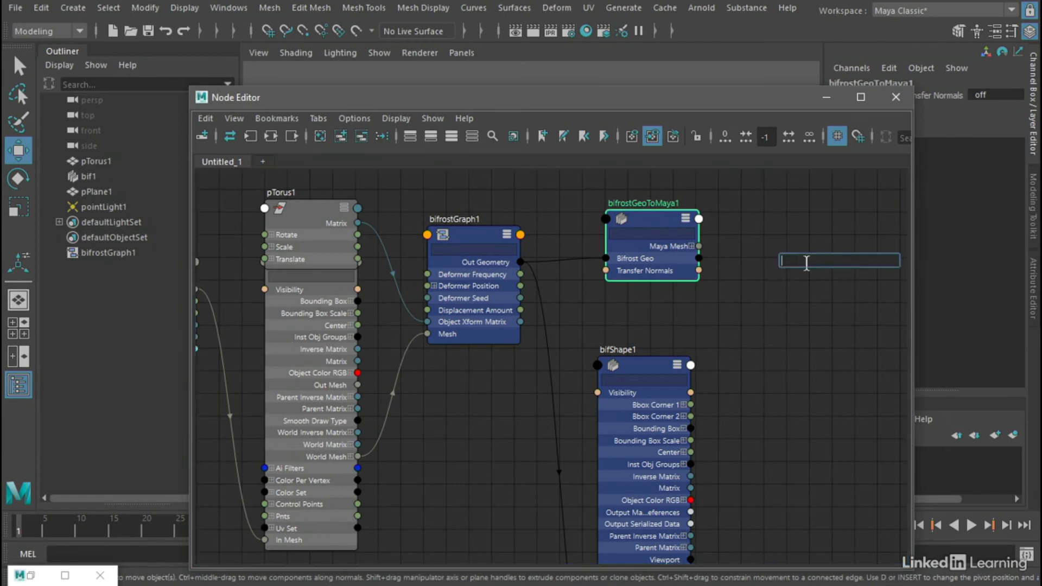
type("mesh")
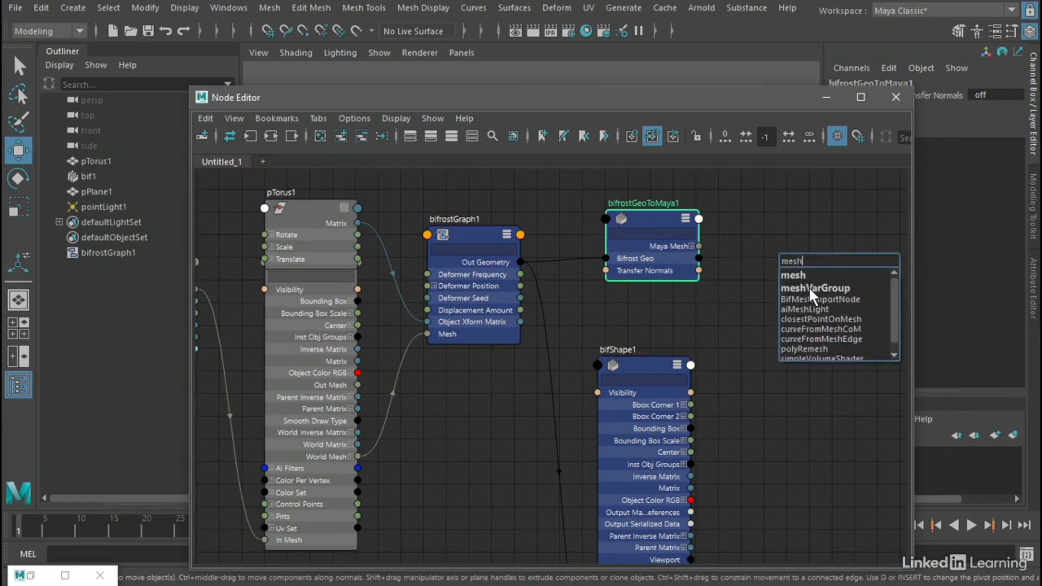
left_click(805, 276)
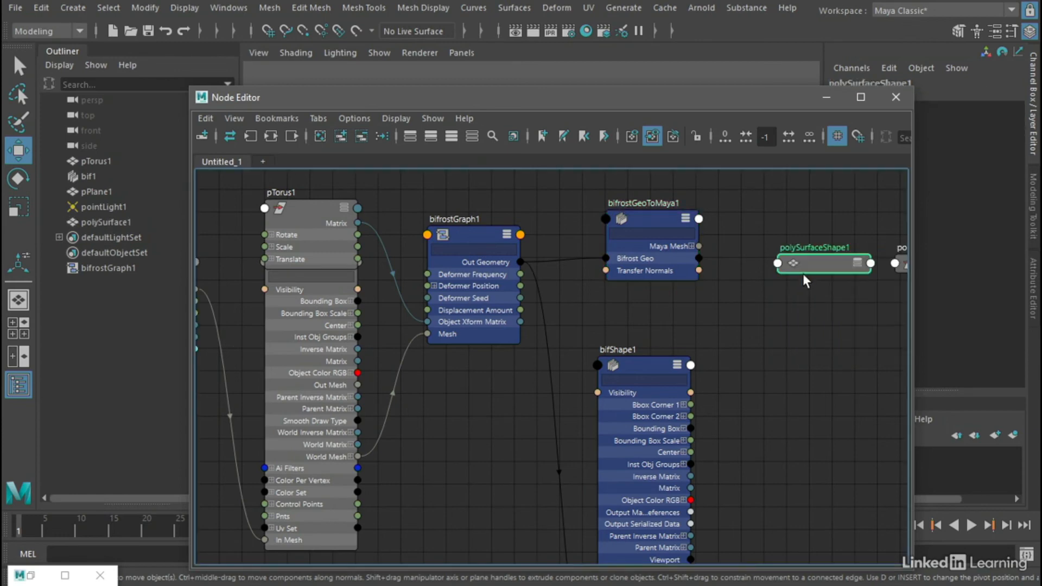
Expand polySurfaceShape1 and polySurface1 to show their attributes, and space them apart beside bifrostGeoToMaya1.
middle_click_drag(833, 303, 735, 308, "alt")
left_click(734, 308)
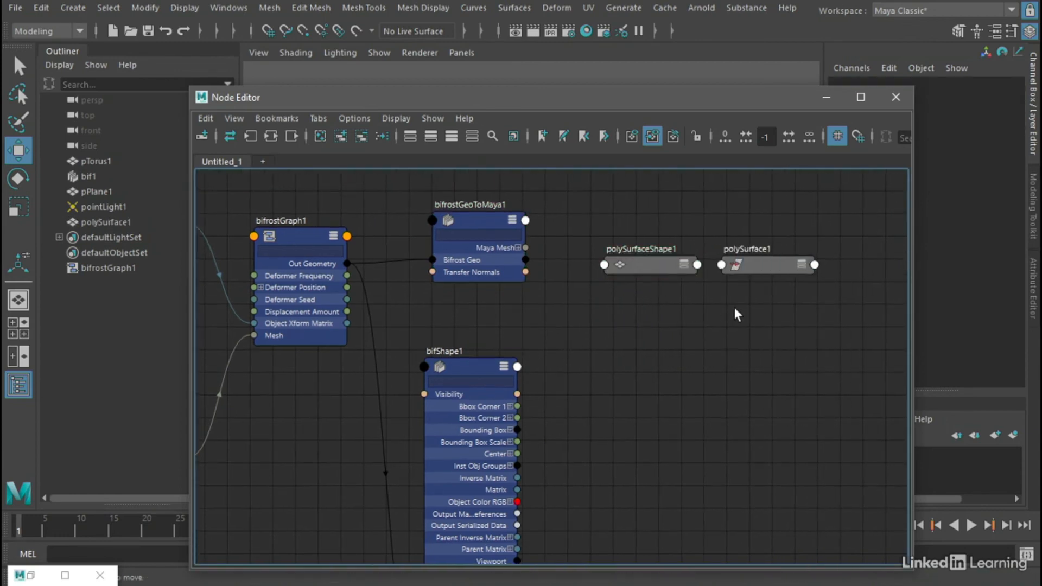
key("3")
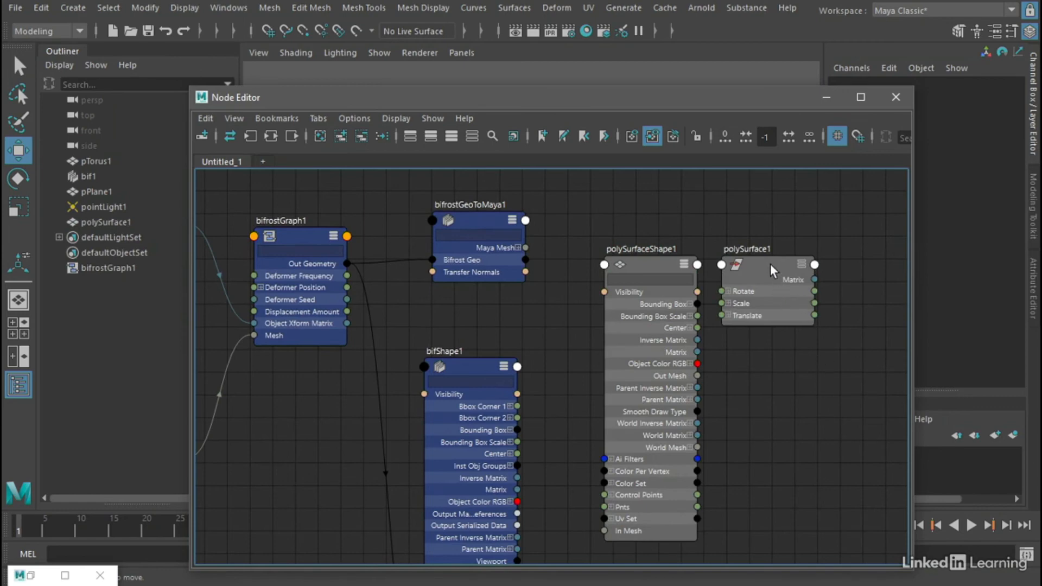
left_click_drag(760, 267, 858, 269)
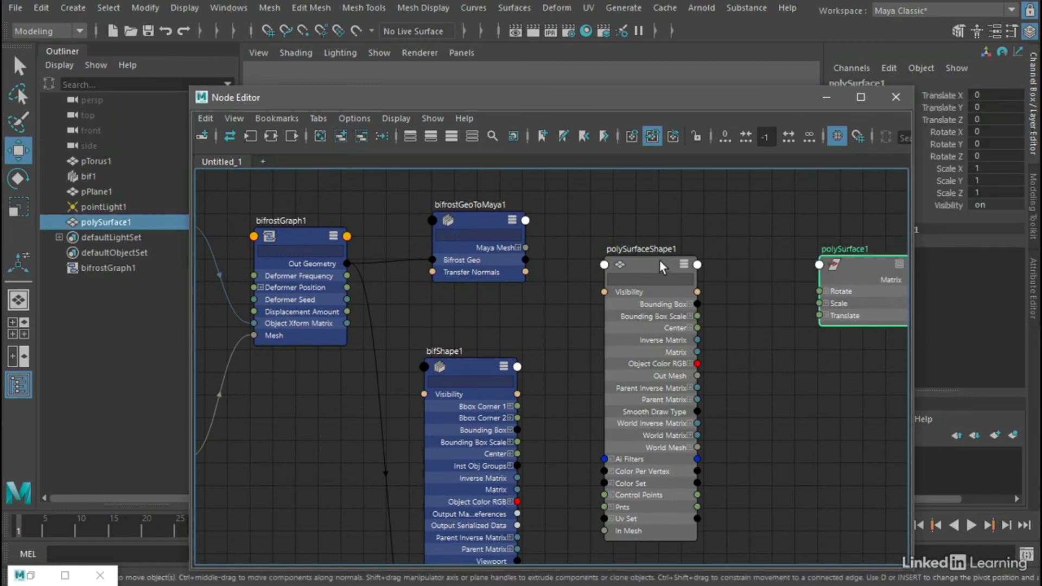
left_click_drag(658, 262, 669, 207)
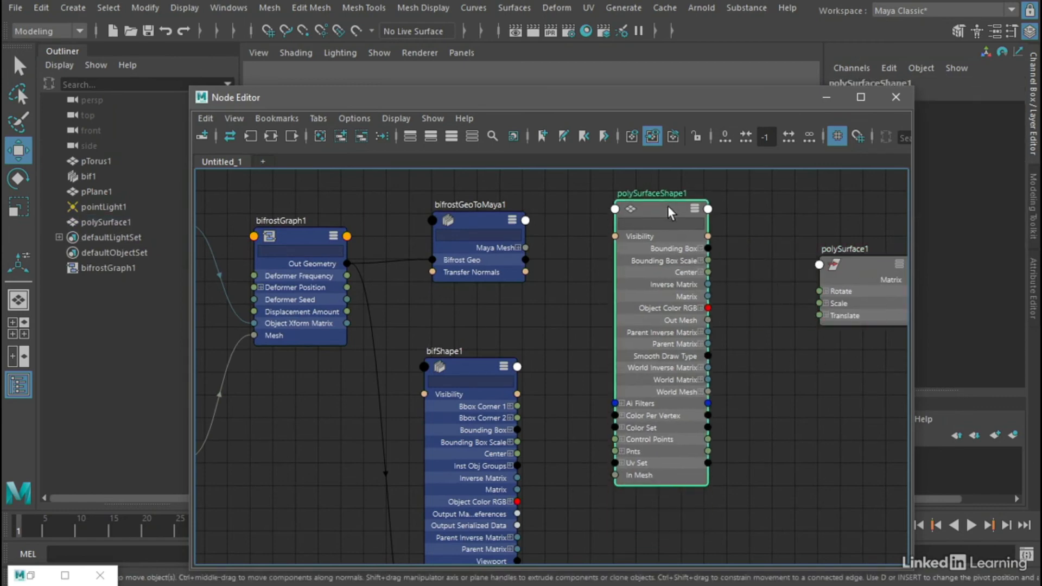
Connect bifrostGeoToMaya1's Maya Mesh[0] to polySurfaceShape1's In Mesh, and move the resulting mesh about 73 units along X.
left_click(518, 248)
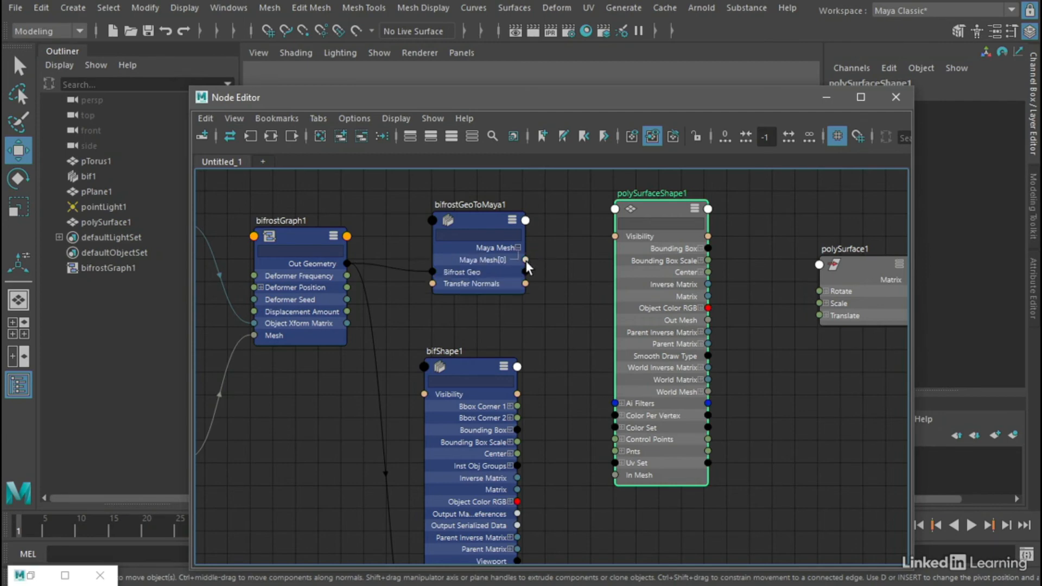
left_click_drag(526, 261, 614, 475)
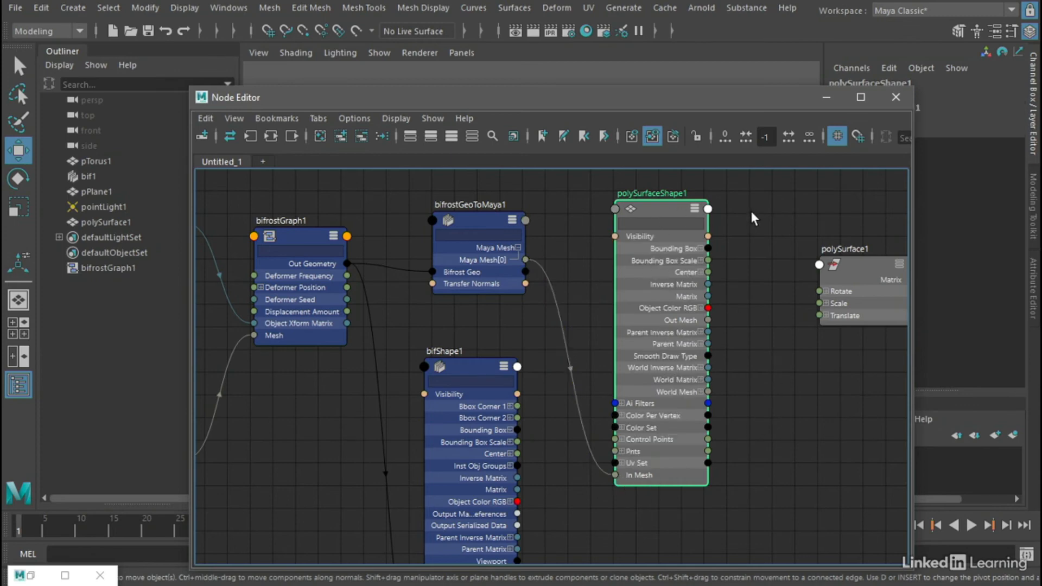
left_click(827, 98)
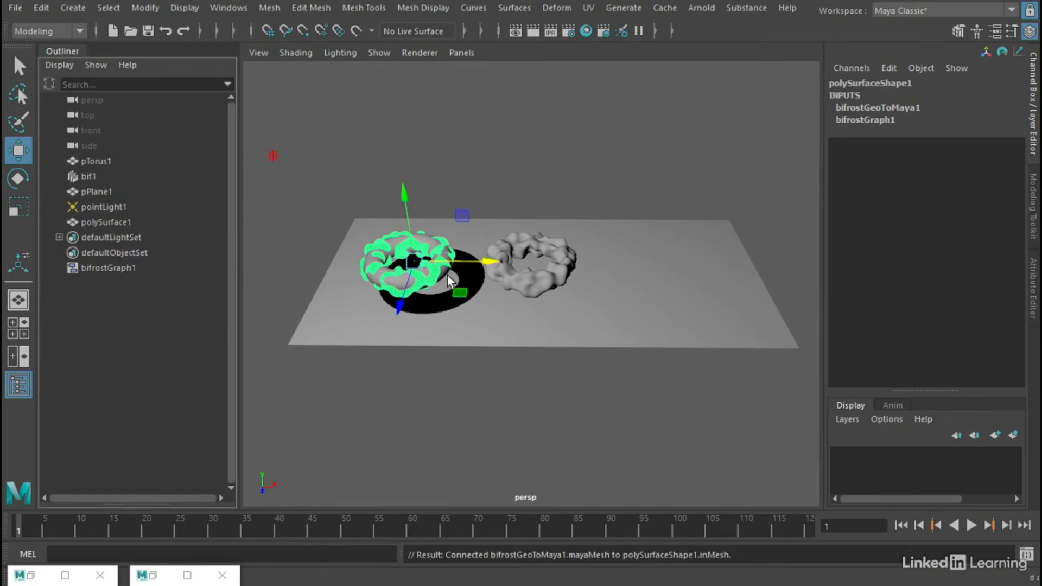
left_click_drag(471, 260, 722, 250)
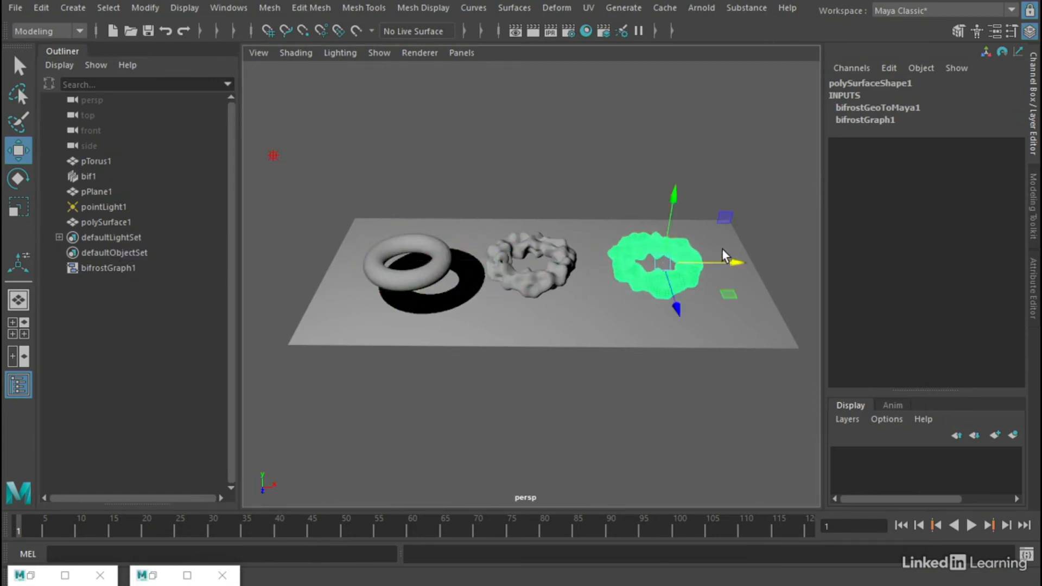
left_click(751, 161)
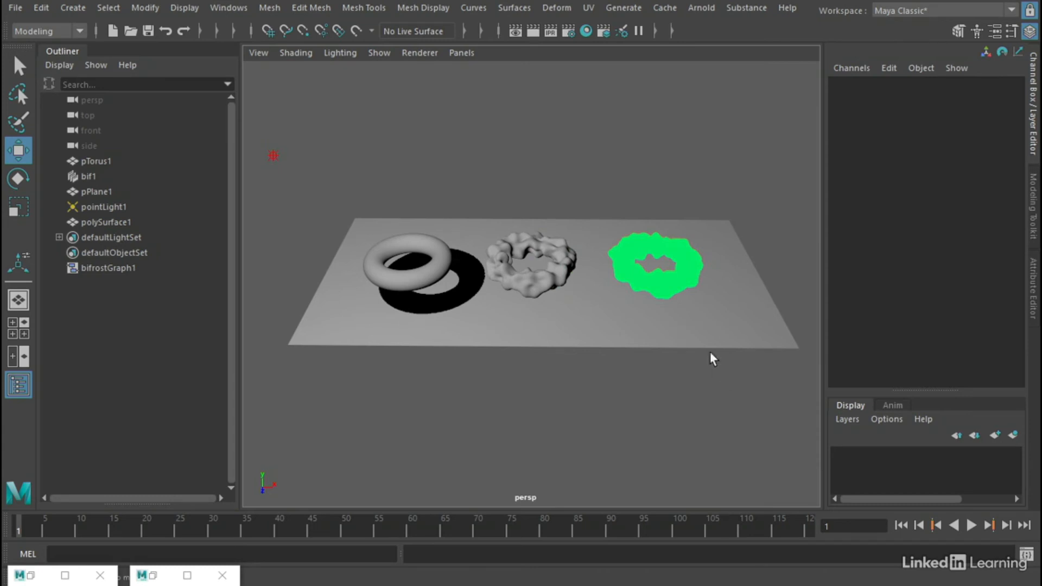
Assign the existing standardSurface1 material to polySurface1.
left_click(658, 287)
right_click(579, 177)
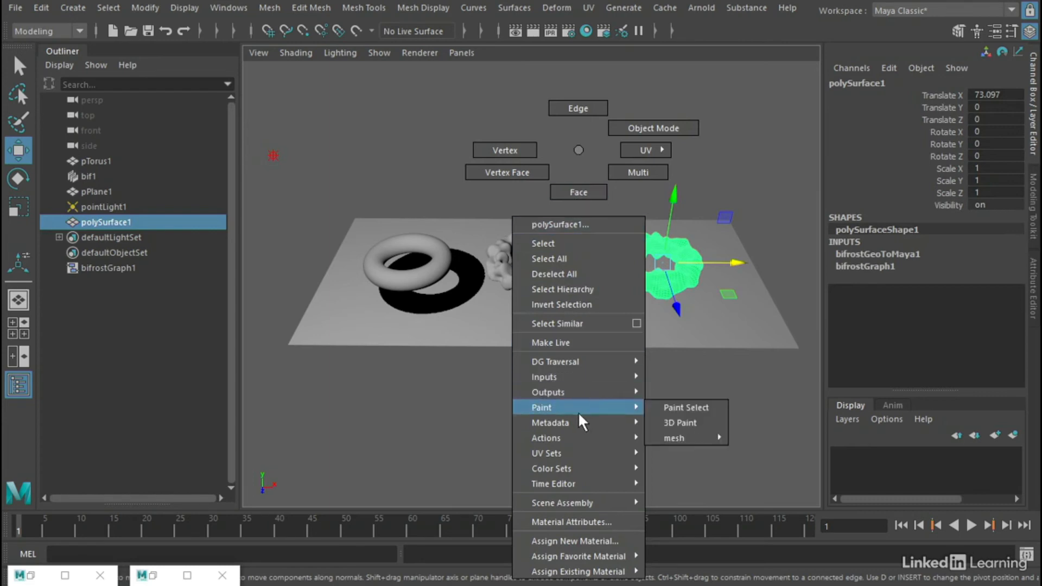
mouse_move(586, 570)
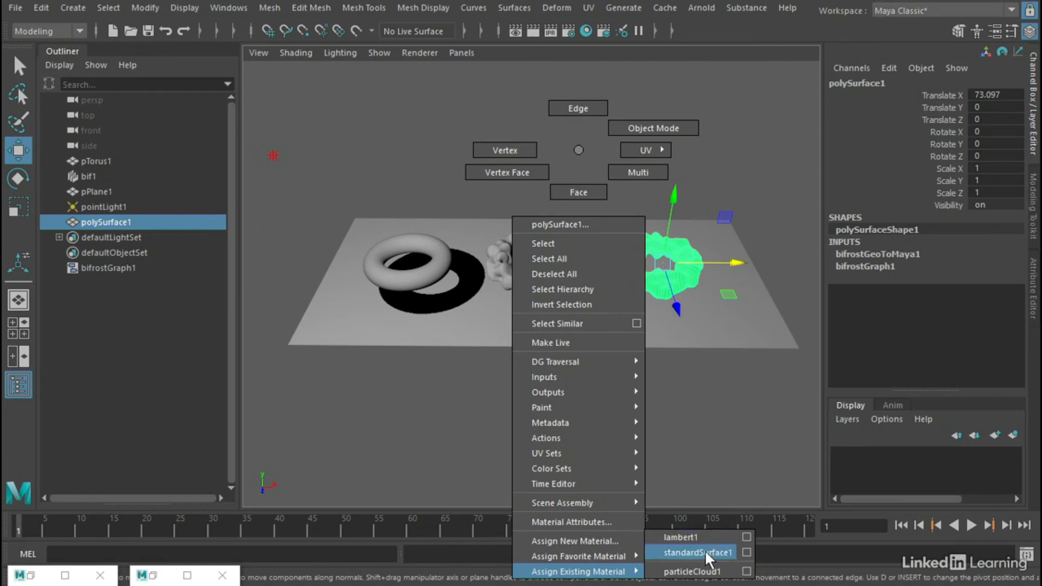
left_click(655, 551)
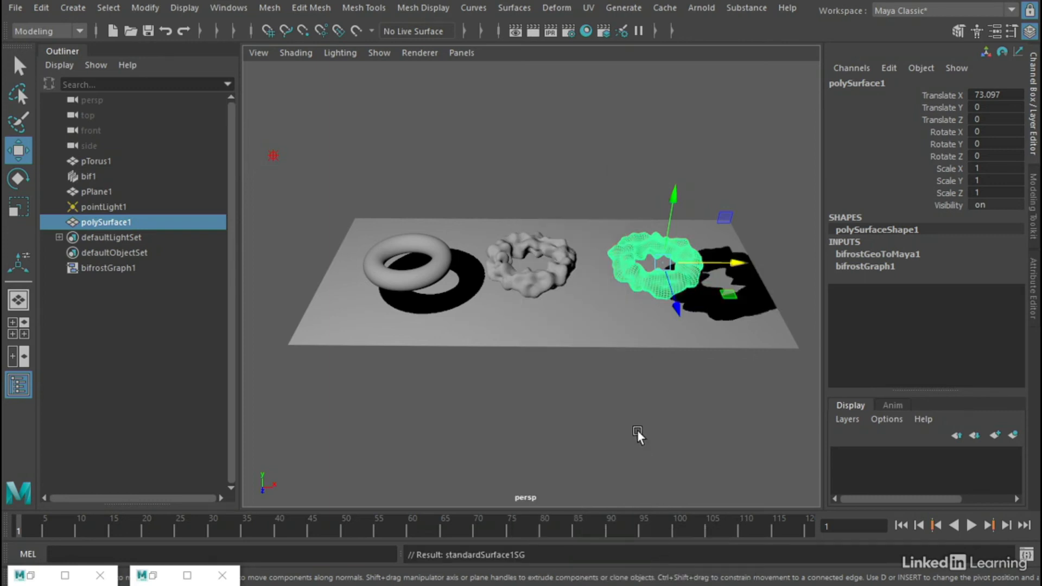
left_click(777, 223)
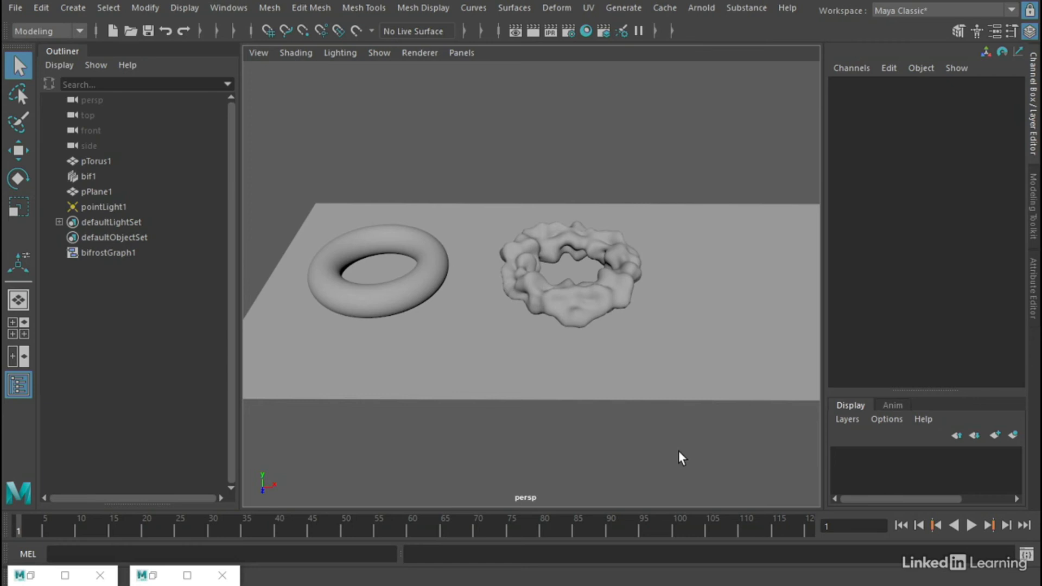
Open the Hypershade and show bifrostGraph1 in the Bifrost Graph Editor alongside it.
left_click(586, 31)
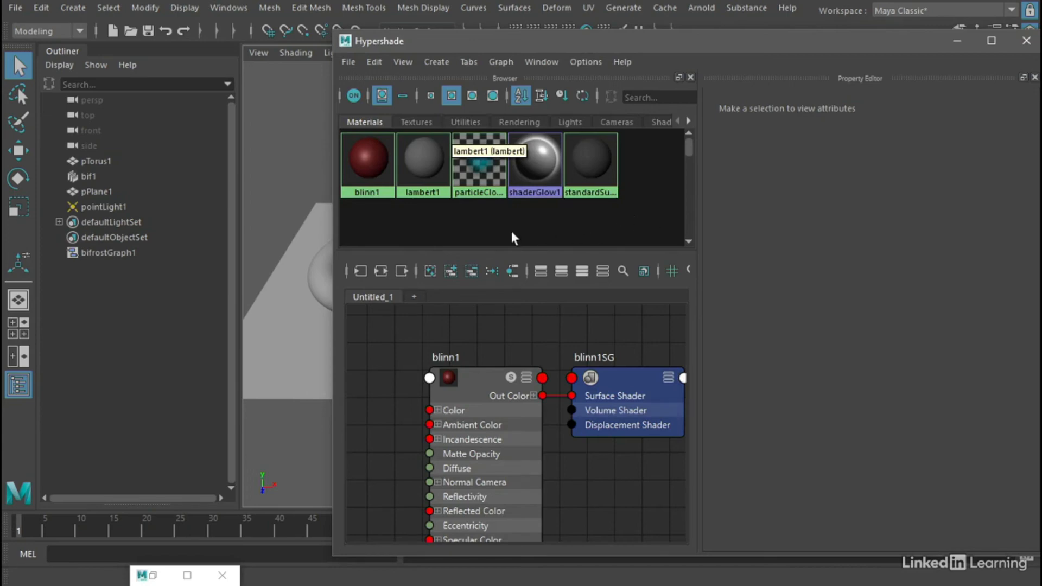
left_click(112, 252)
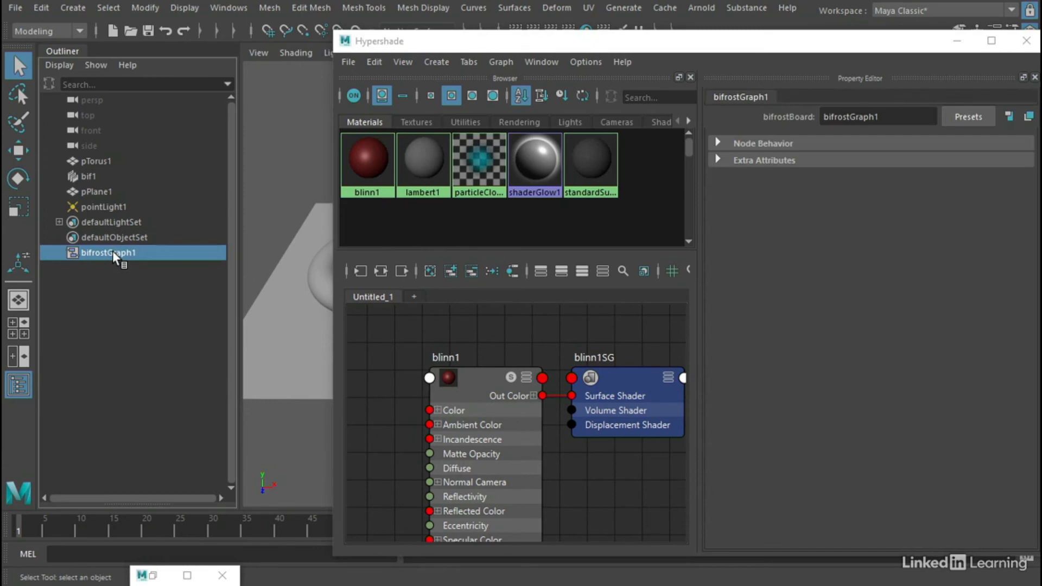
left_click(230, 7)
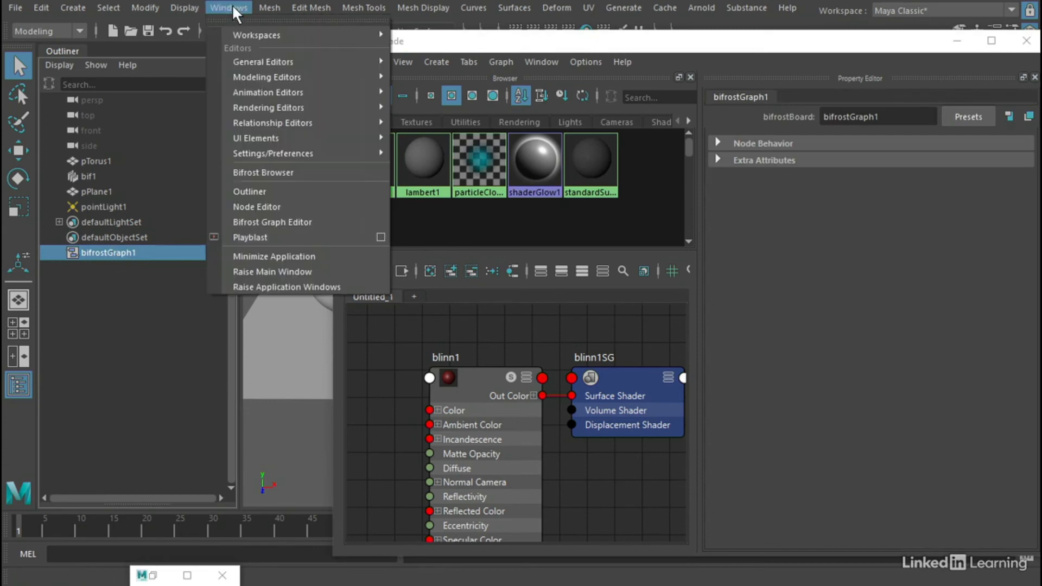
left_click(295, 221)
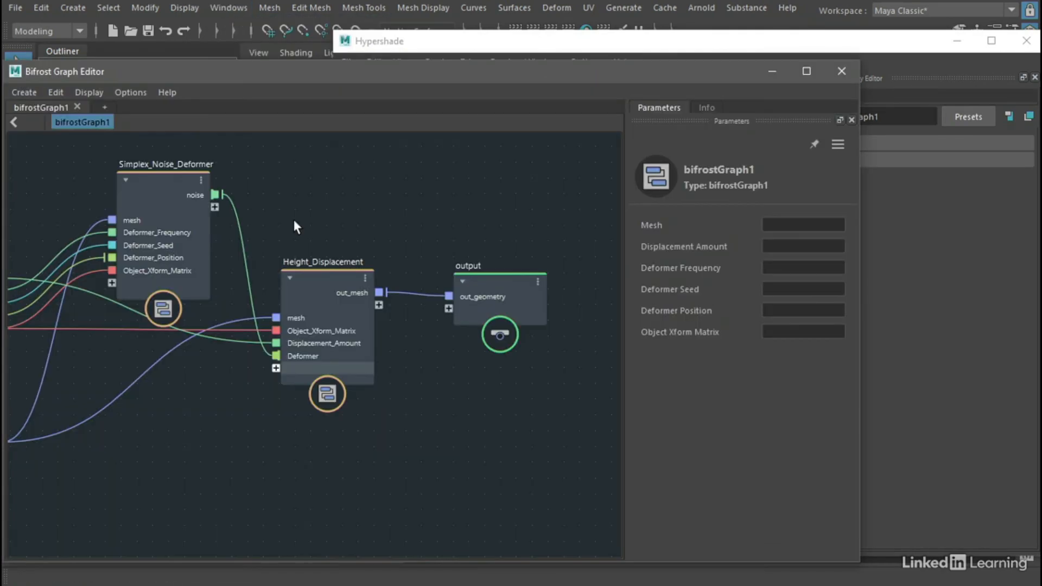
Bring the blinn1 material from the Hypershade into bifrostGraph1 as an input node, and show its parameters.
left_click(672, 43)
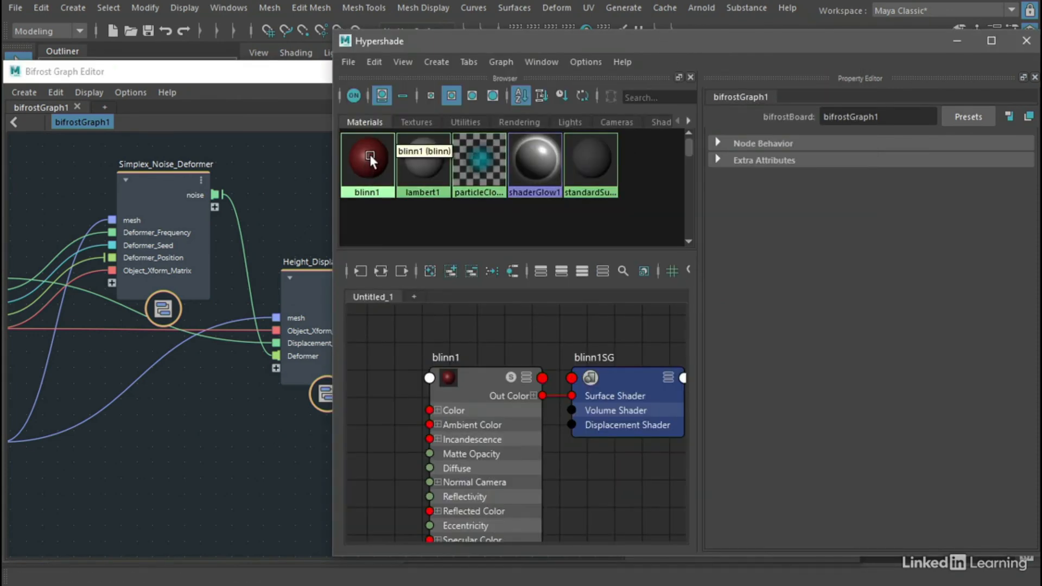
left_click_drag(370, 161, 282, 329)
left_click_drag(191, 453, 190, 455)
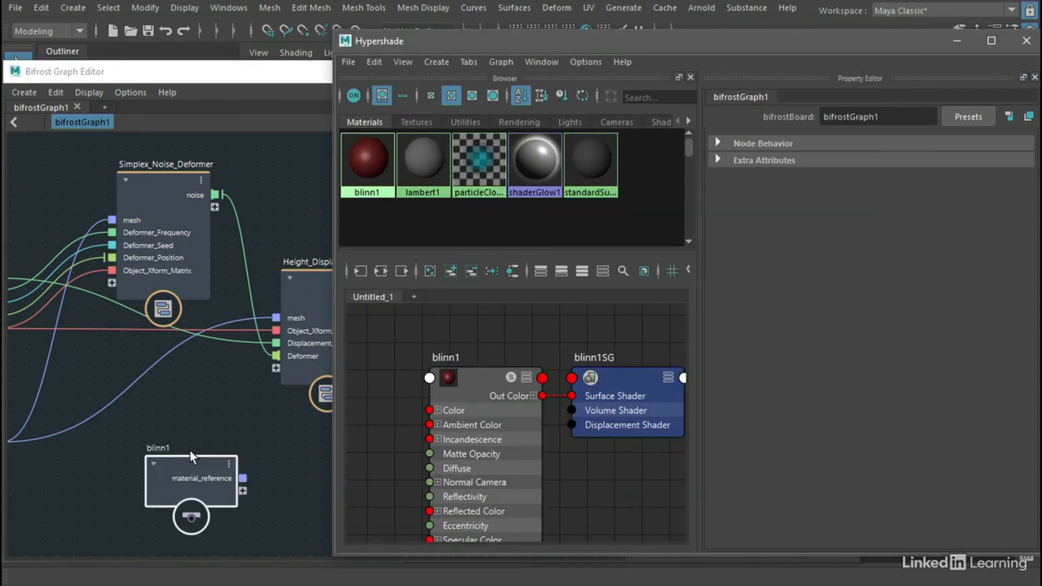
left_click(235, 425)
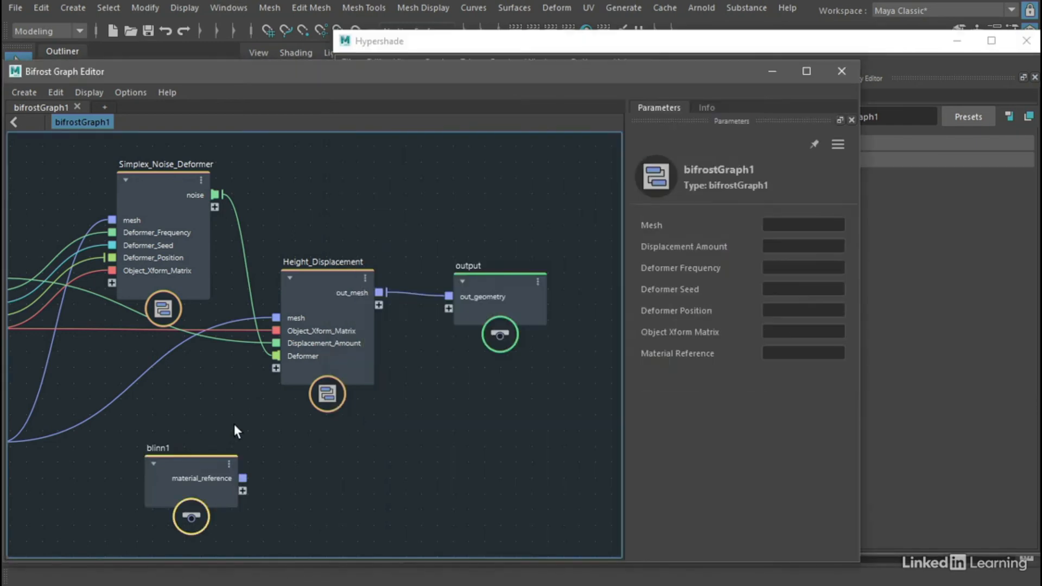
left_click(185, 462)
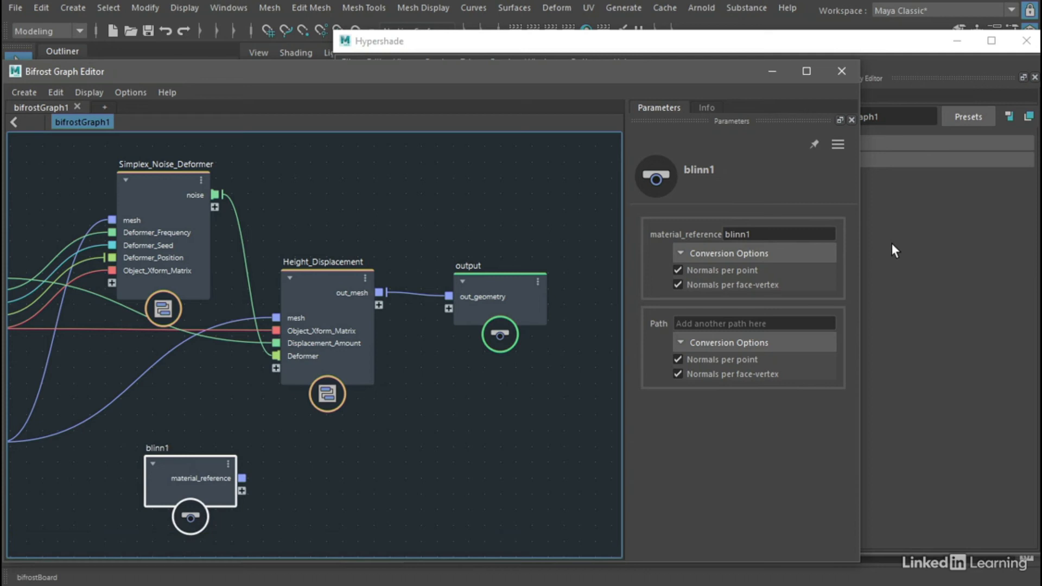
Create an assign_material node and place it below the output node in bifrostGraph1.
left_click(433, 404)
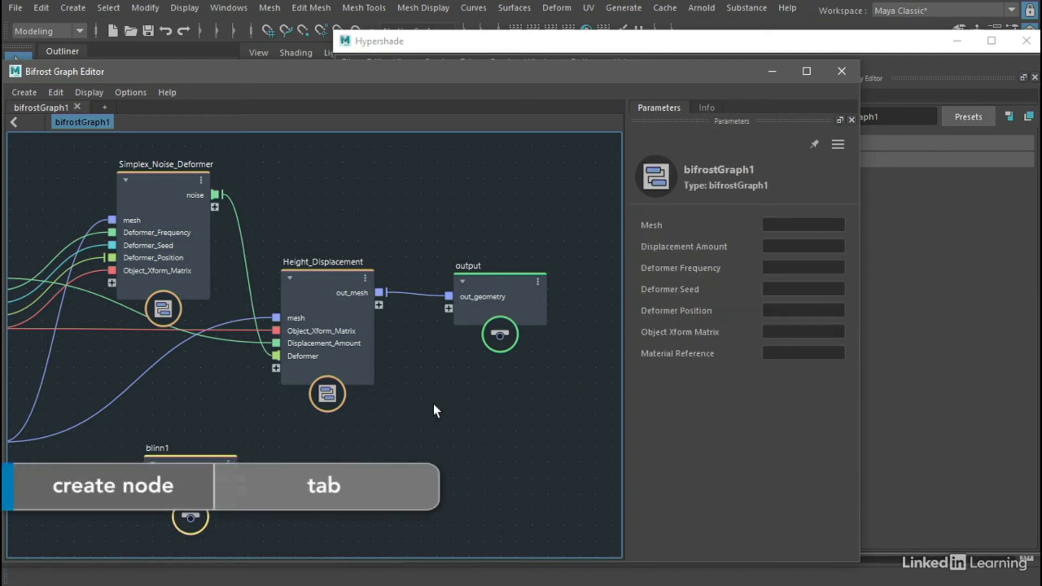
key("Tab")
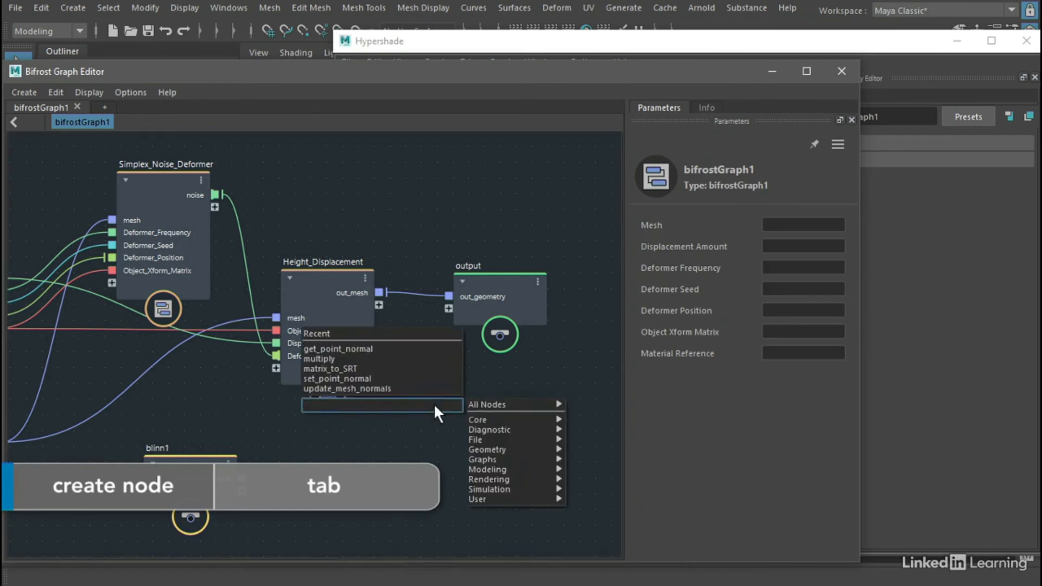
type("material")
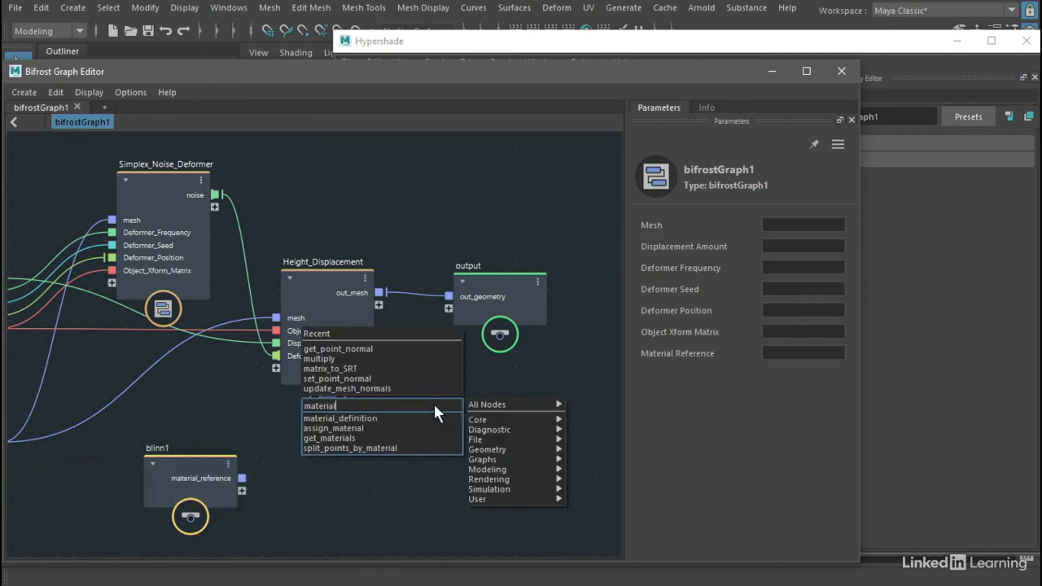
left_click(363, 425)
left_click_drag(430, 423, 448, 386)
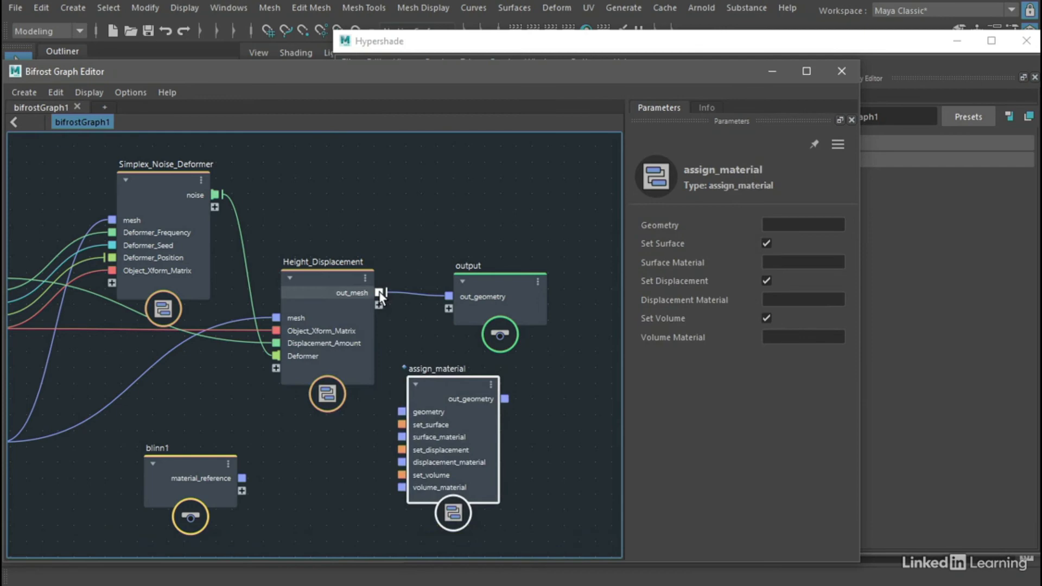
Connect Height_Displacement's out_mesh to assign_material's geometry and blinn1's material_reference to its surface_material, spacing out the nodes.
left_click_drag(380, 292, 403, 408)
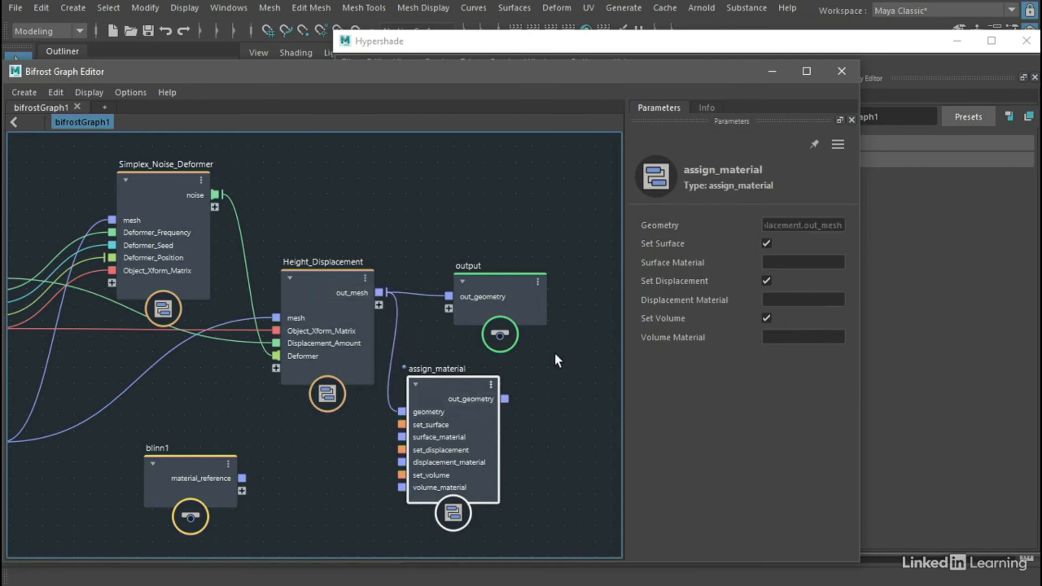
left_click_drag(502, 282, 552, 262)
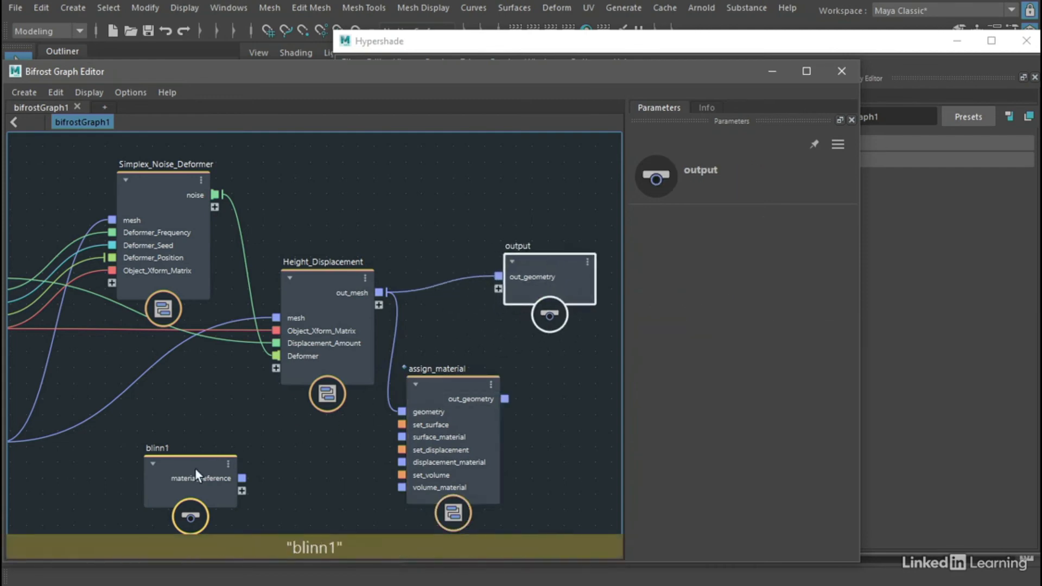
left_click_drag(194, 468, 403, 438)
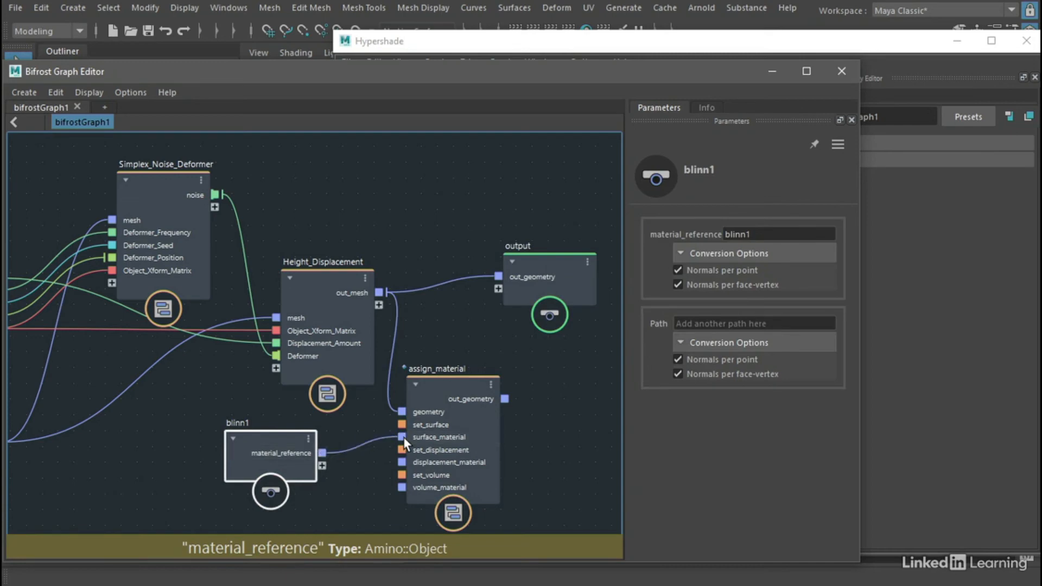
Connect assign_material's out_geometry to the output's out_geometry, and minimize the editors to reveal the shaded torus in the viewport.
left_click(452, 386)
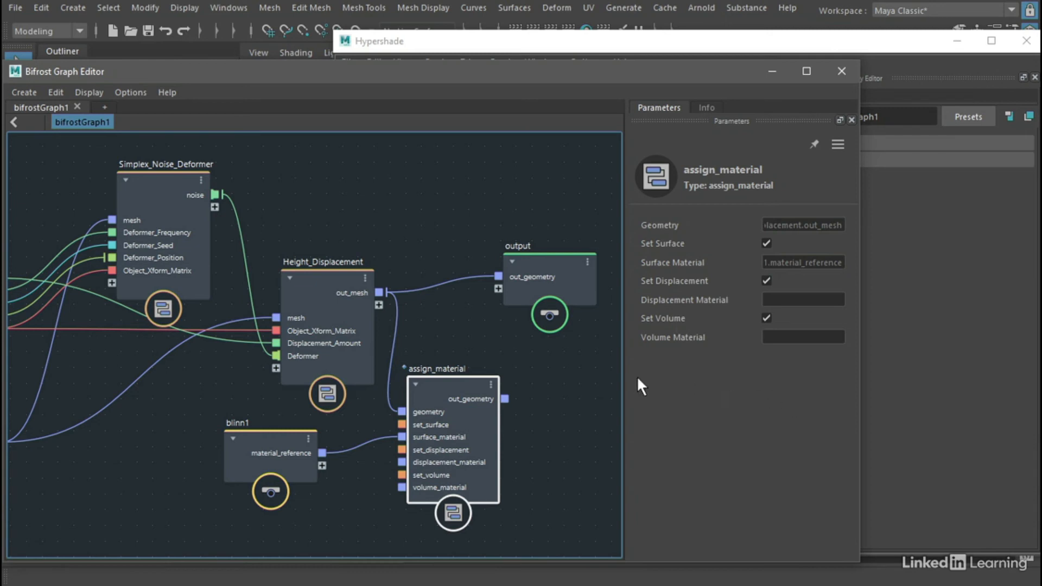
left_click_drag(505, 399, 499, 276)
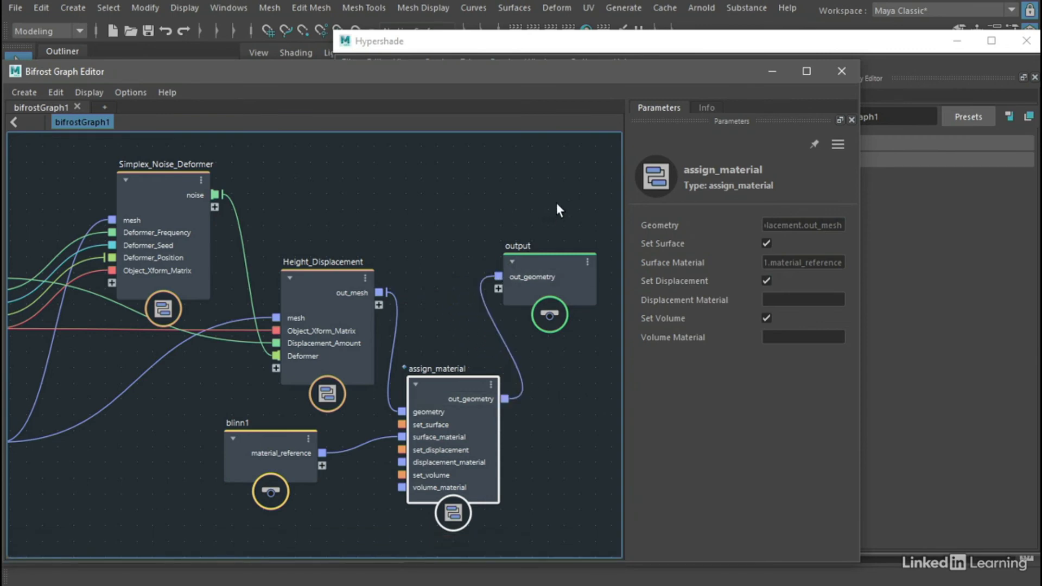
left_click(772, 71)
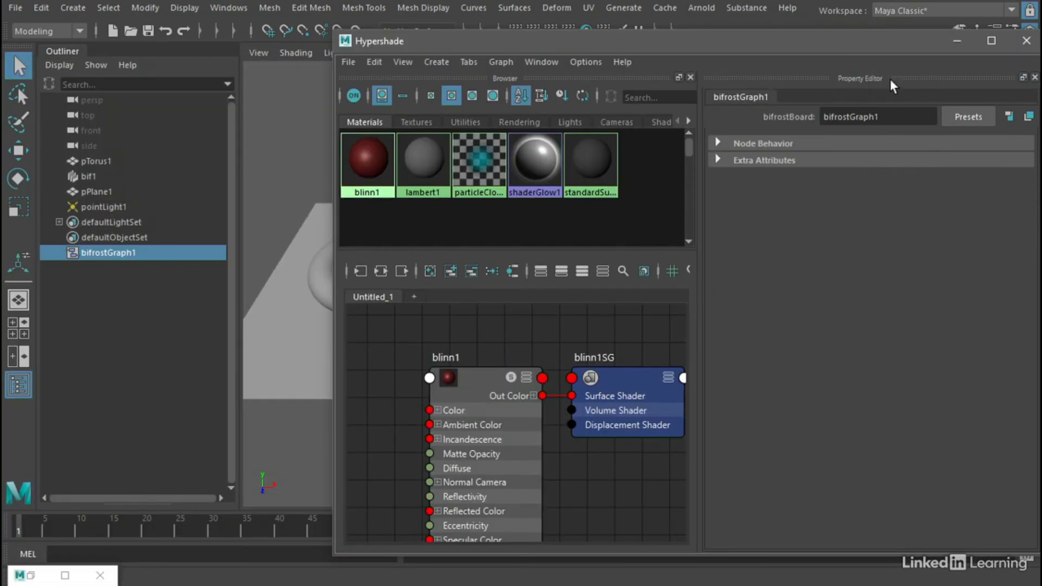
left_click(957, 40)
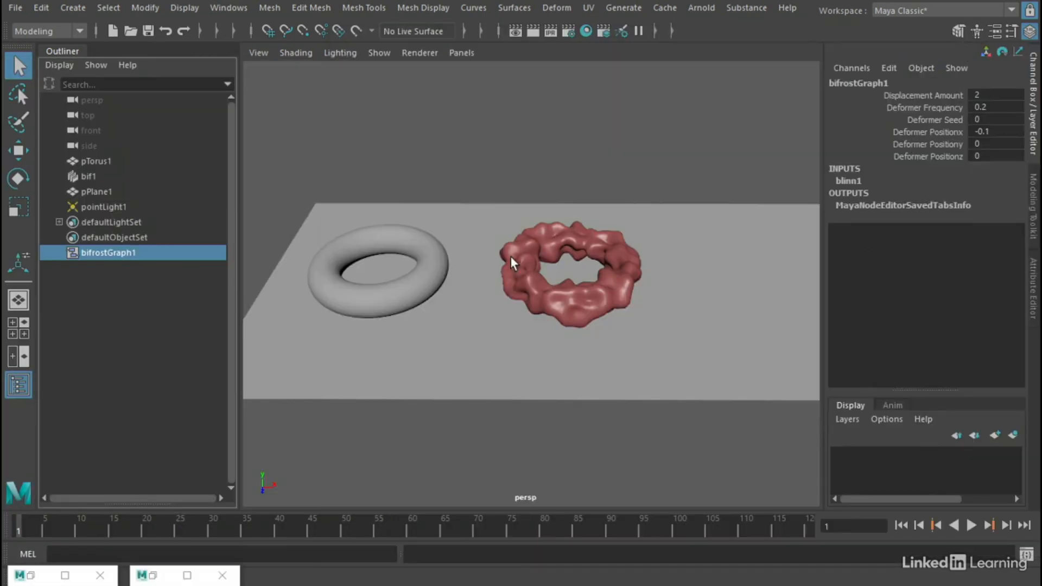
Select bifrostGraph1 in the Outliner and display its node network in the Bifrost Graph Editor.
left_click(713, 139)
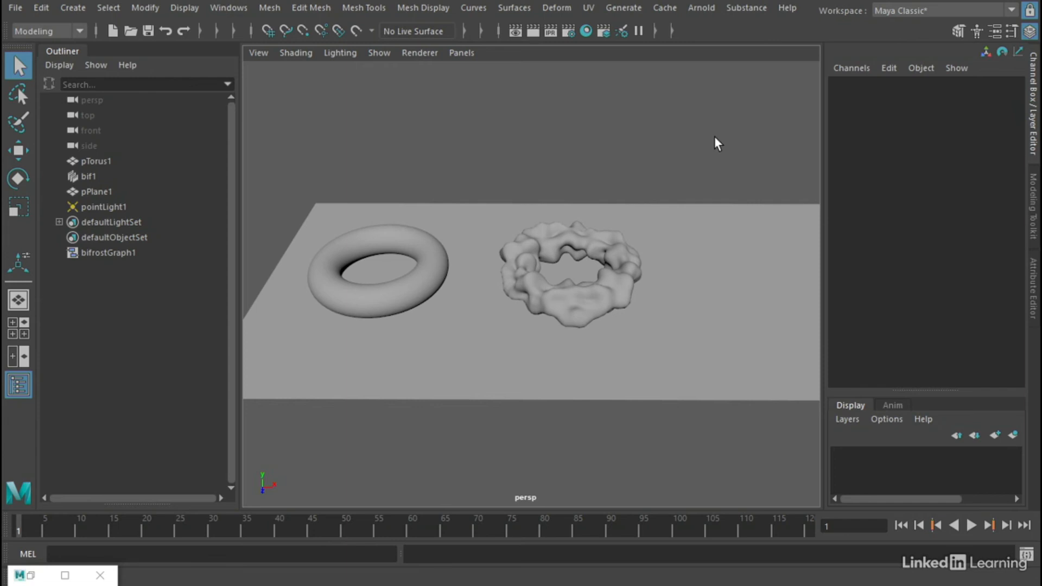
left_click(126, 252)
left_click(228, 8)
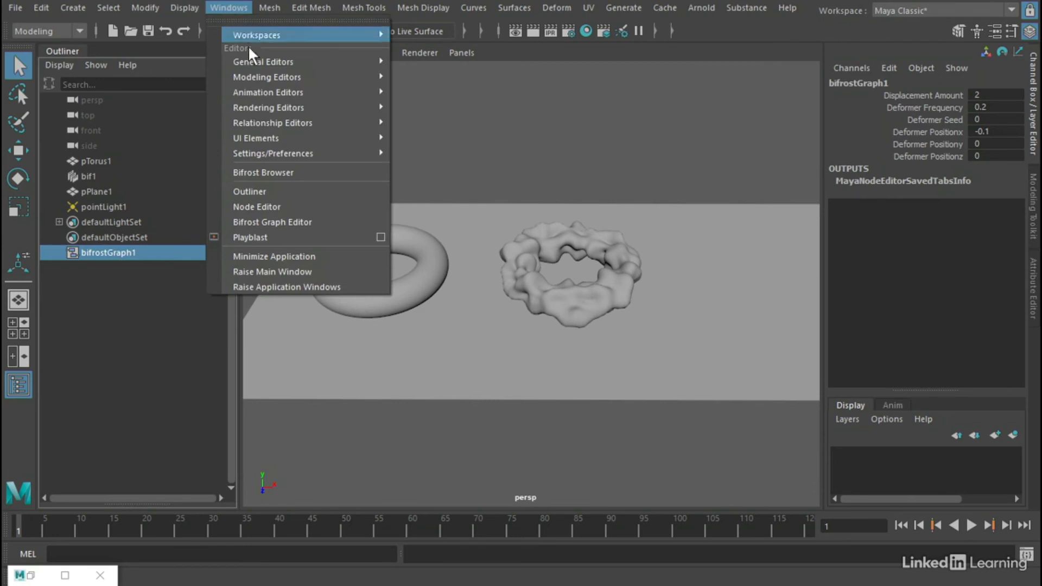
left_click(336, 221)
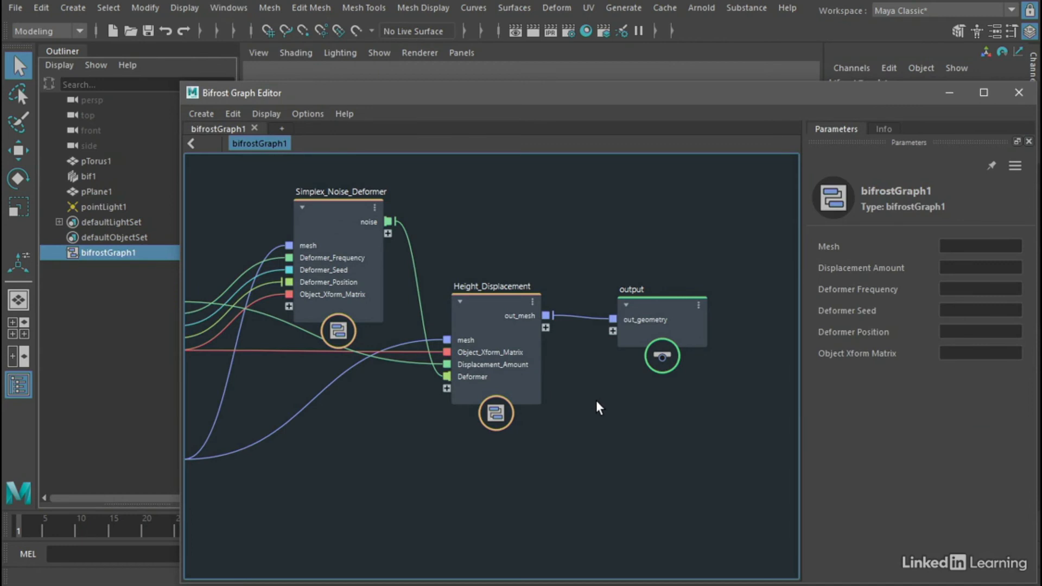
Create an assign_material node and wire its geometry ports between Height_Displacement's out_mesh and the output's out_geometry, spacing out the nodes.
key("Tab")
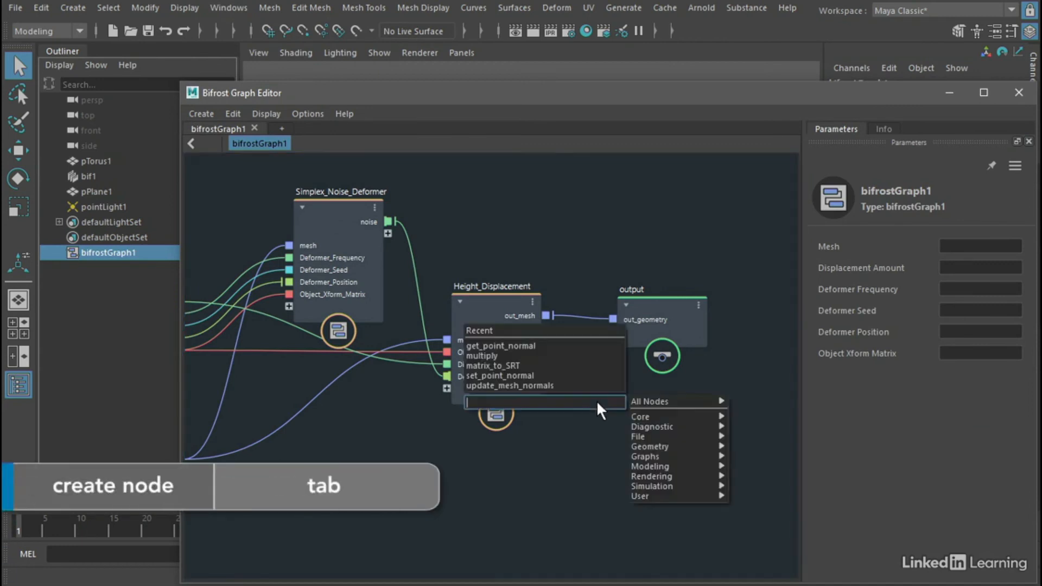
mouse_move(679, 402)
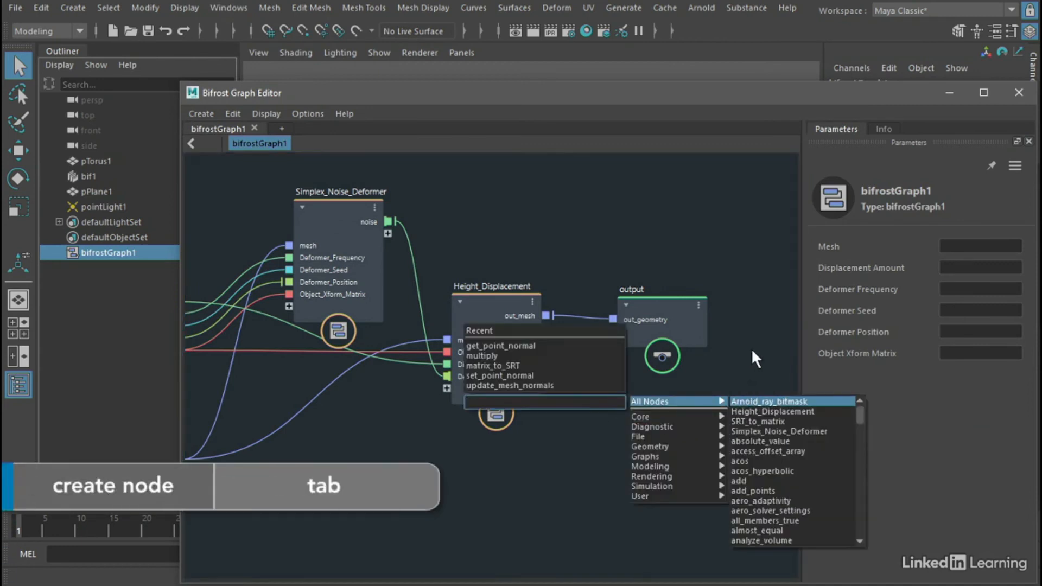
type("mat")
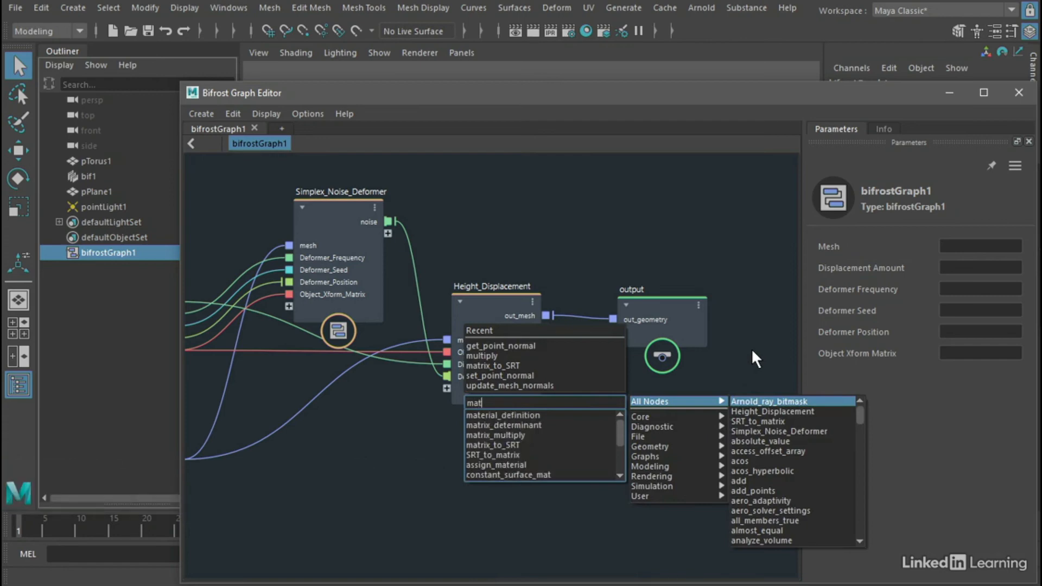
left_click(533, 464)
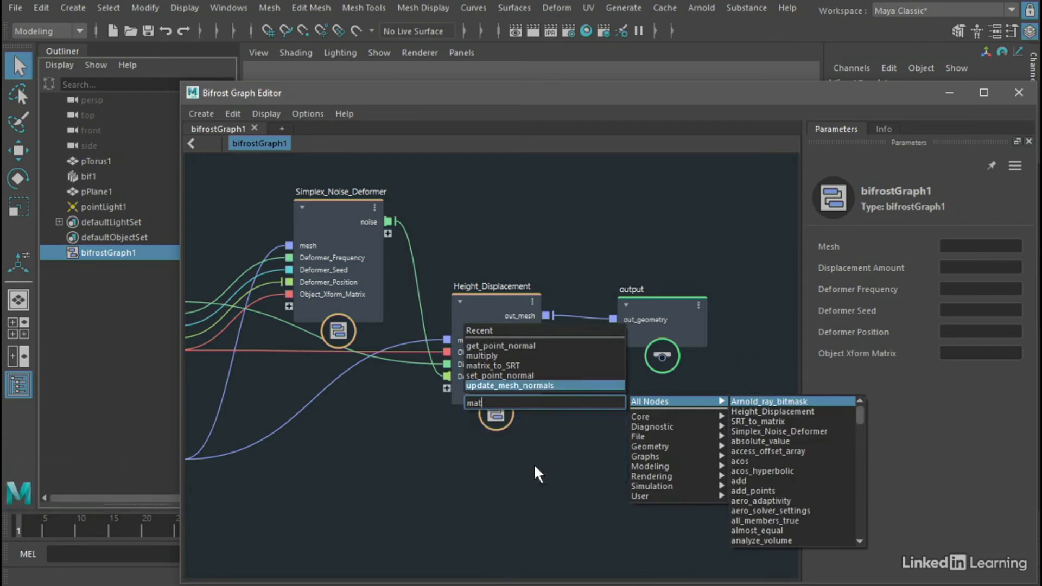
left_click_drag(504, 301, 545, 439)
left_click_drag(672, 305, 728, 302)
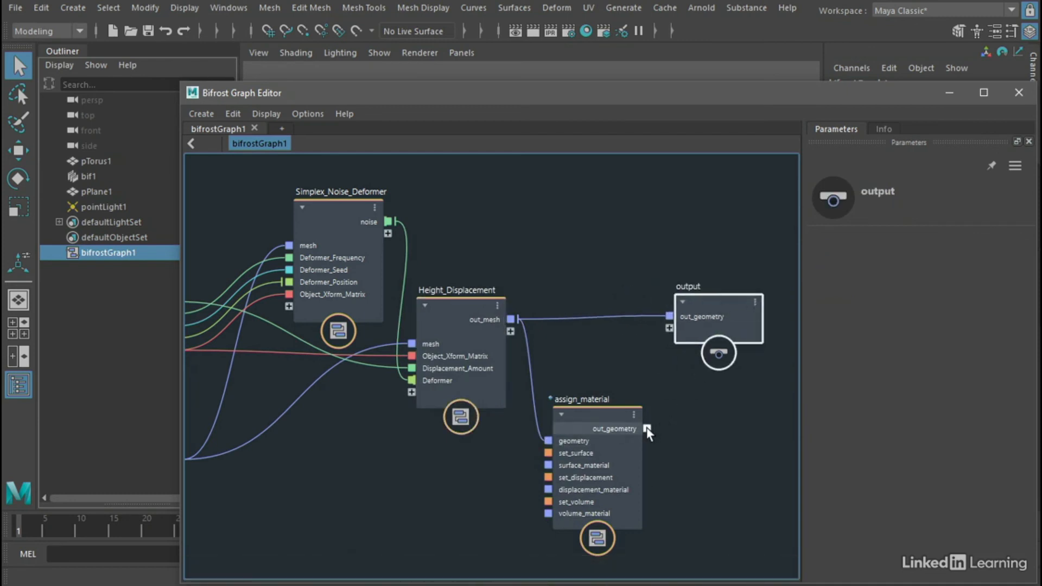
left_click_drag(647, 429, 669, 315)
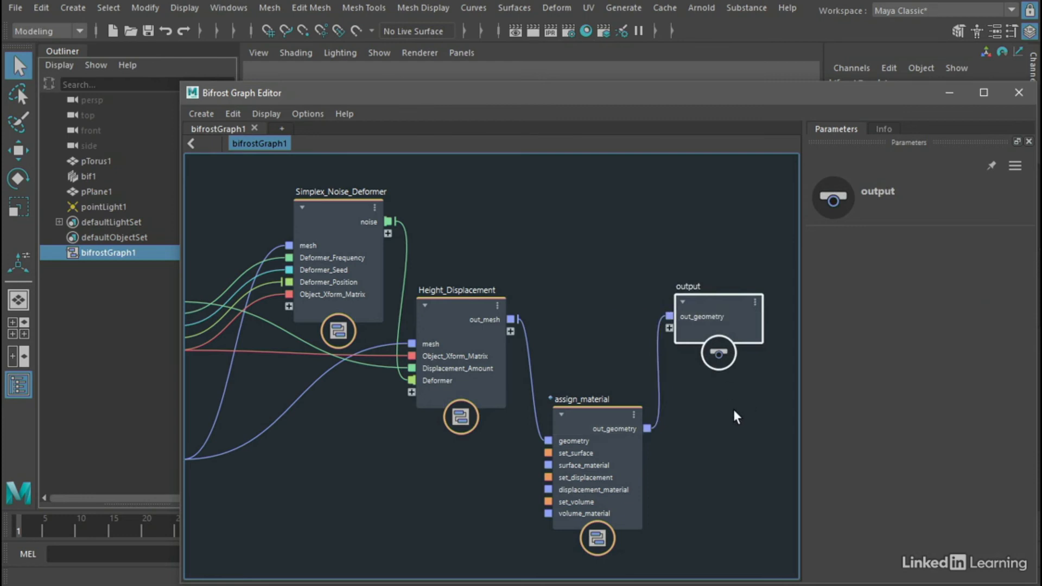
Create a standard_surface_mat node beside assign_material and connect its standard_surface output to assign_material's surface_material.
key("Tab")
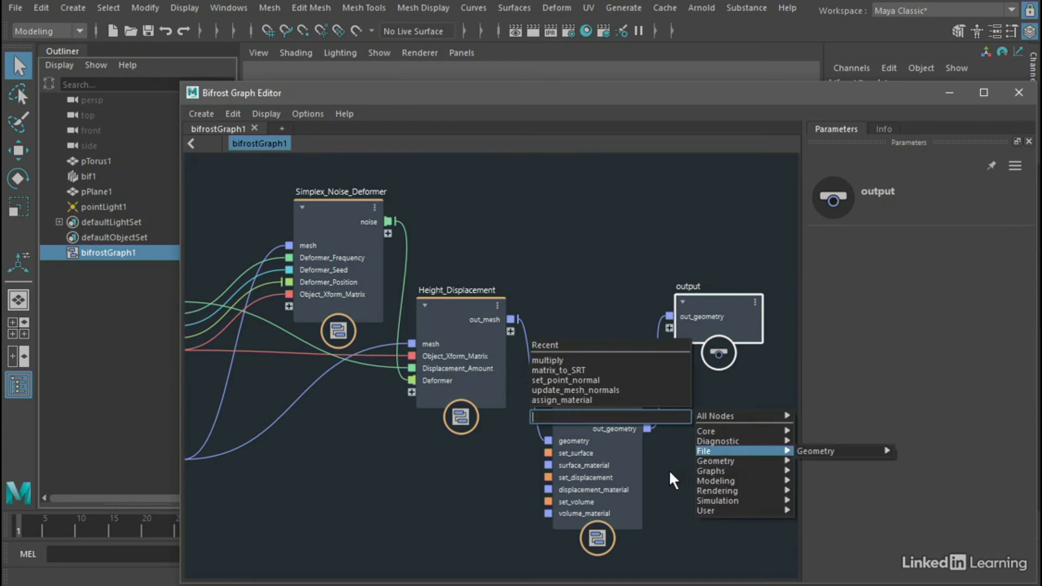
type("mat")
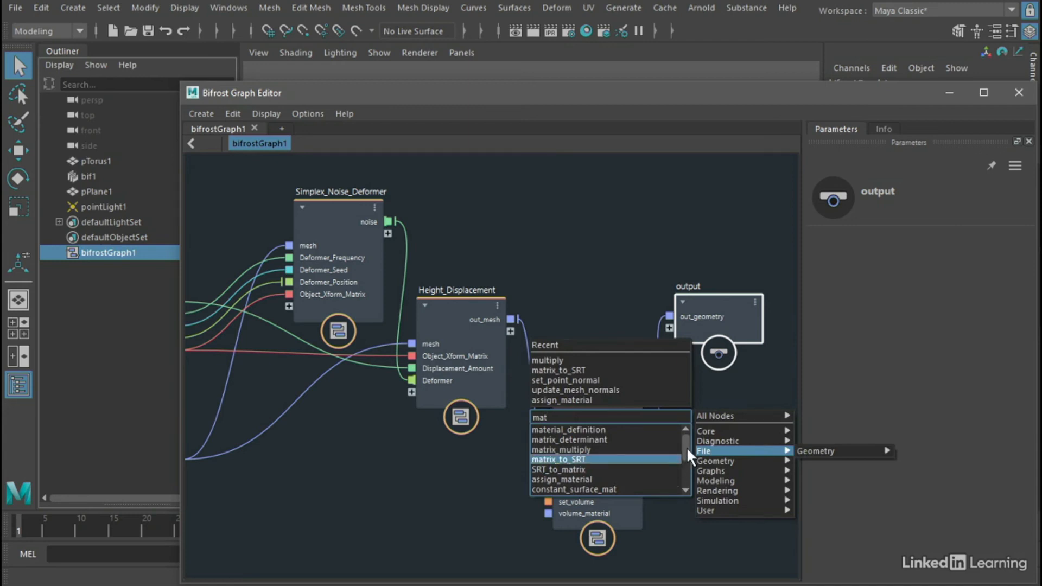
scroll(687, 447, "down", 1)
left_click_drag(685, 455, 685, 464)
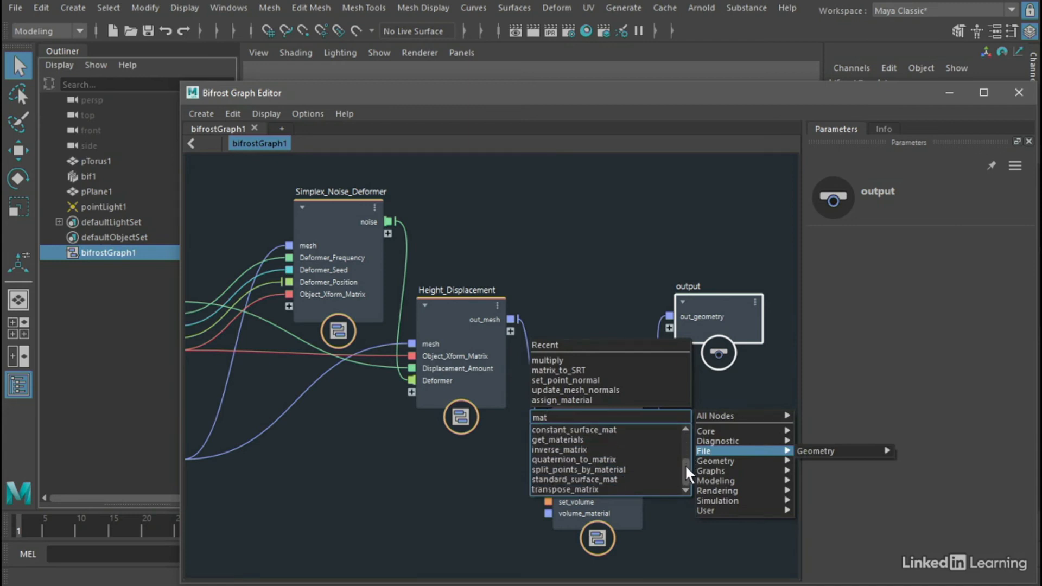
left_click(624, 479)
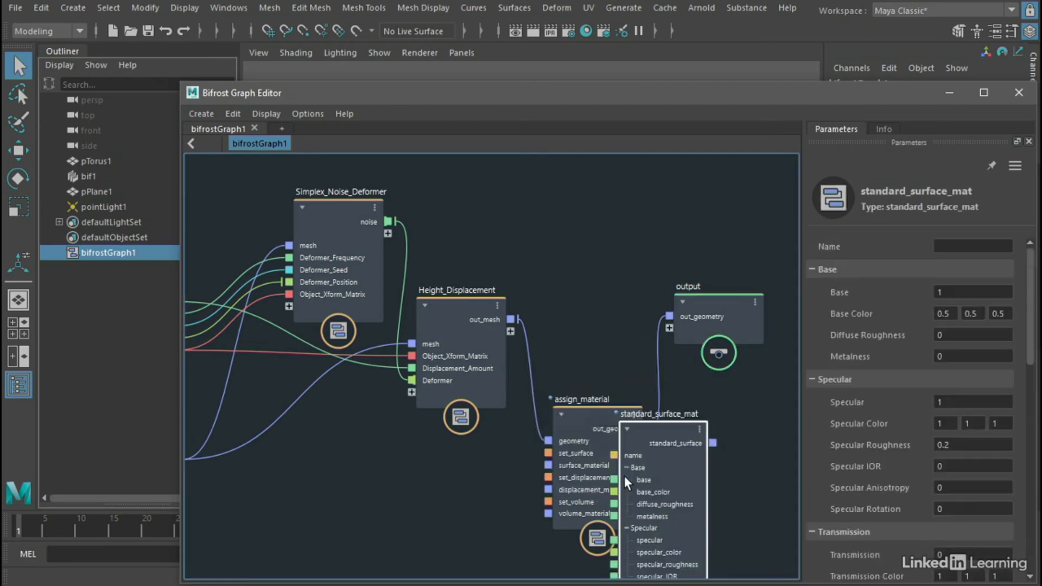
left_click_drag(644, 438, 487, 457)
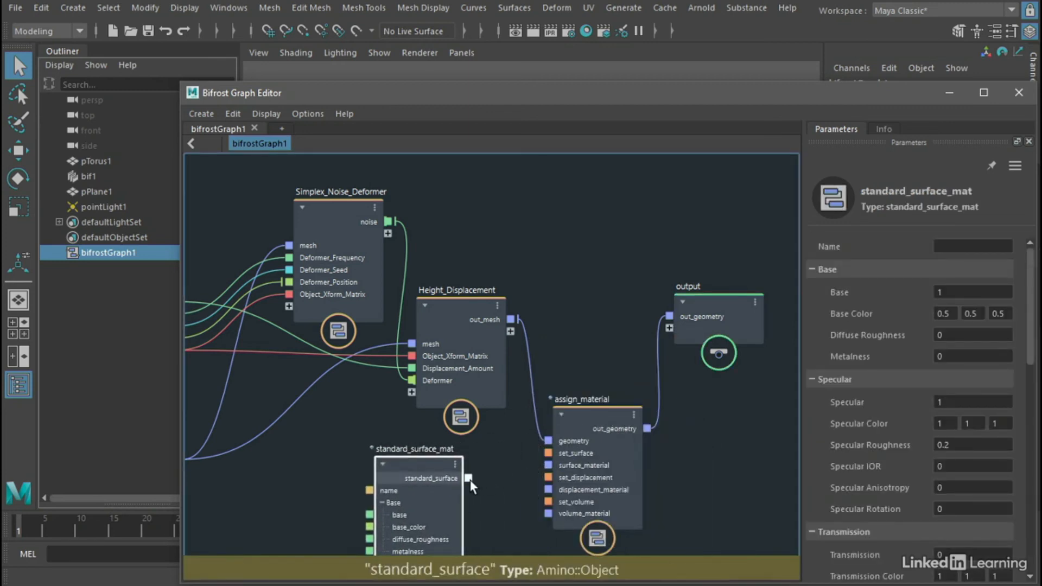
left_click_drag(494, 477, 549, 465)
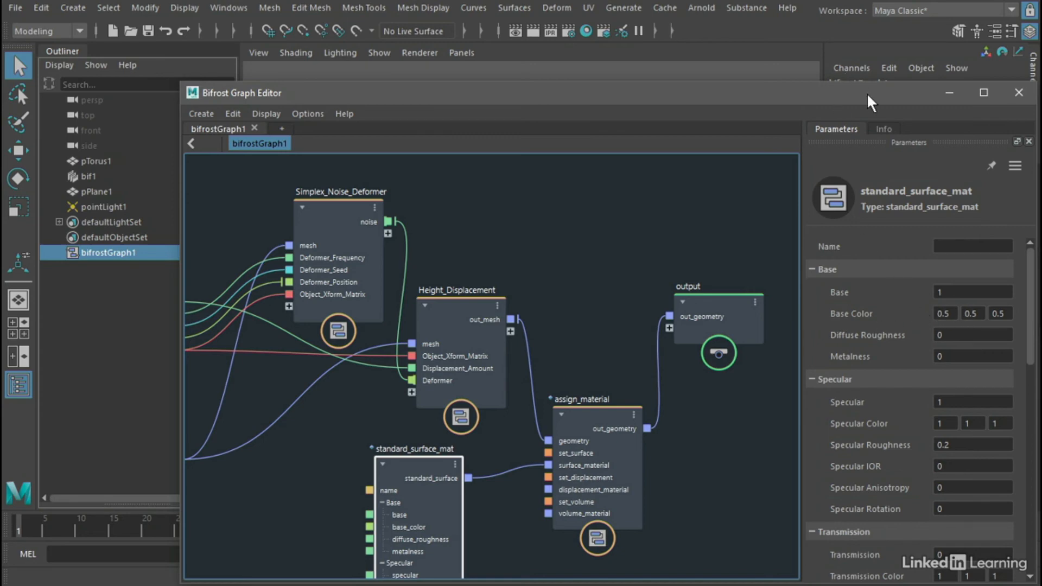
Move the graph editor aside and set standard_surface_mat's first Base Color component to 0.2 and its Specular Roughness to 0.8.
left_click_drag(868, 93, 290, 67)
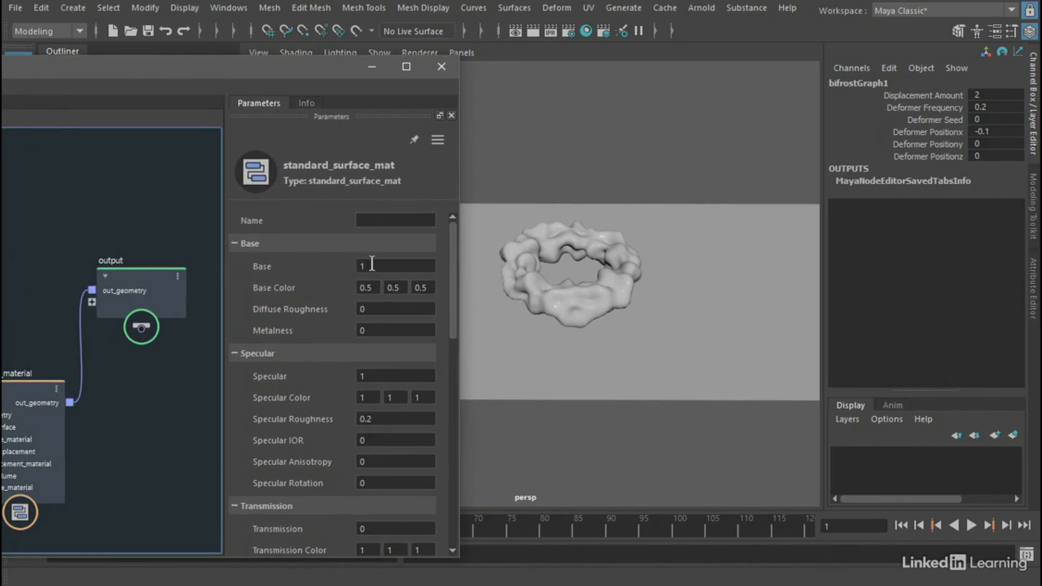
left_click(371, 288)
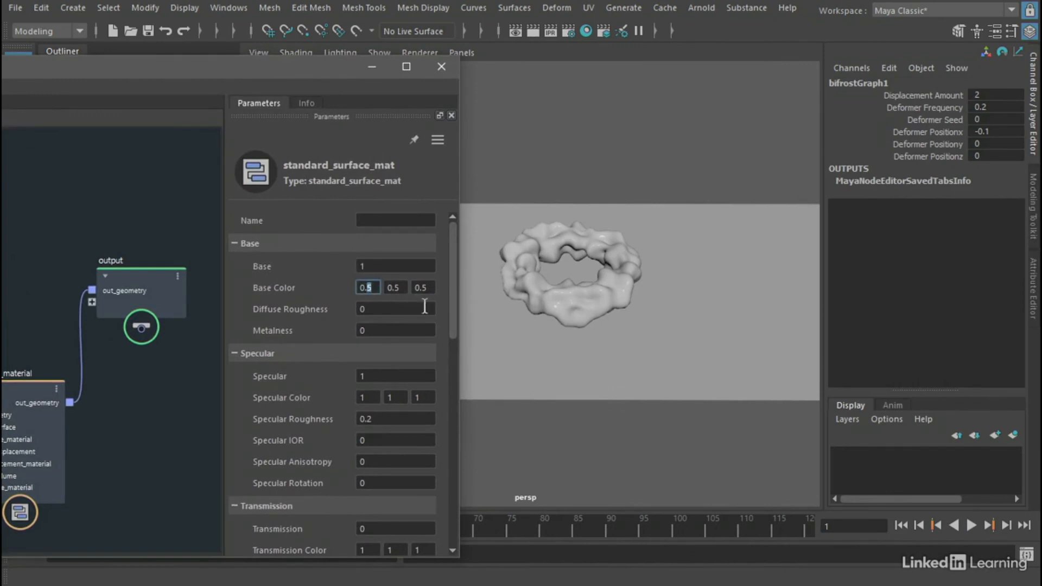
type("2")
key("Return")
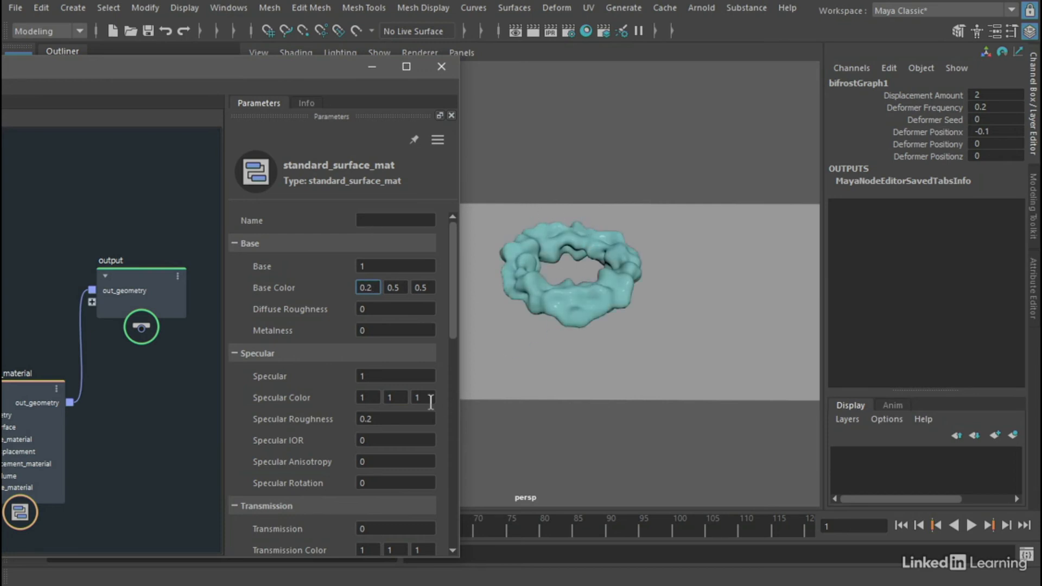
left_click(389, 418)
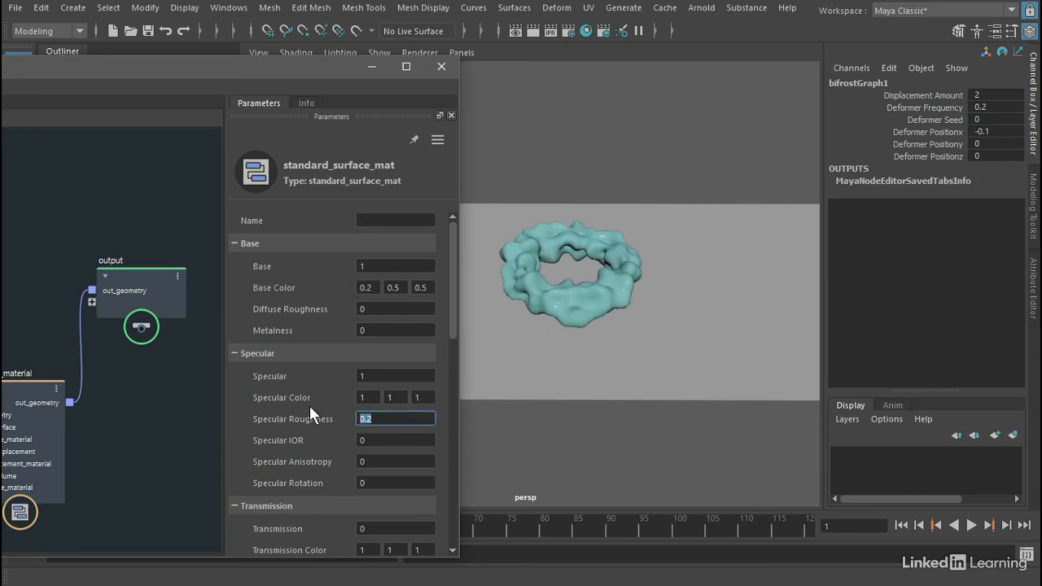
type("0.8")
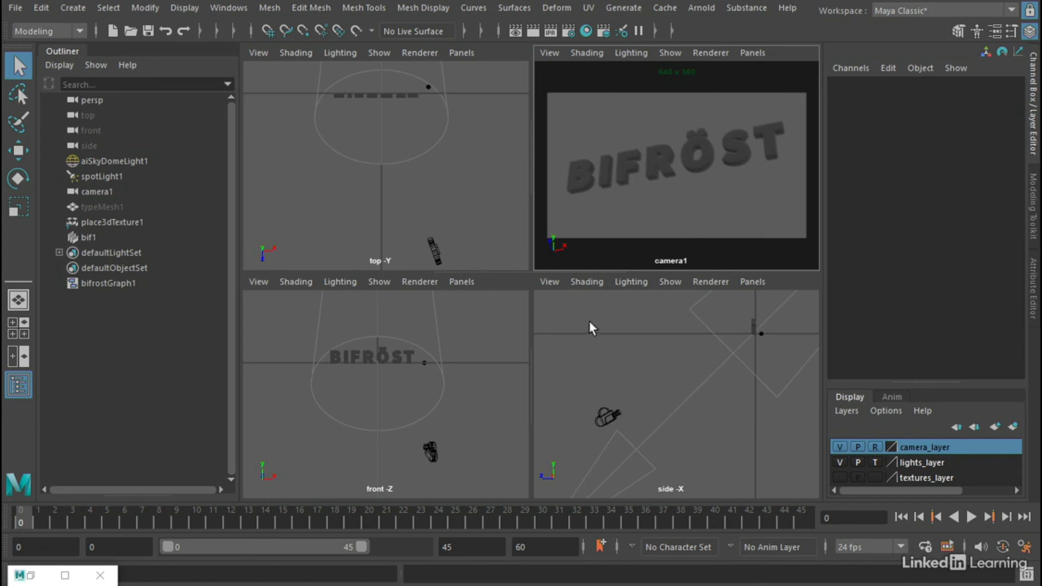
Set the timeline's playback speed in the BIFRÖST text scene to play every frame.
right_click(518, 524)
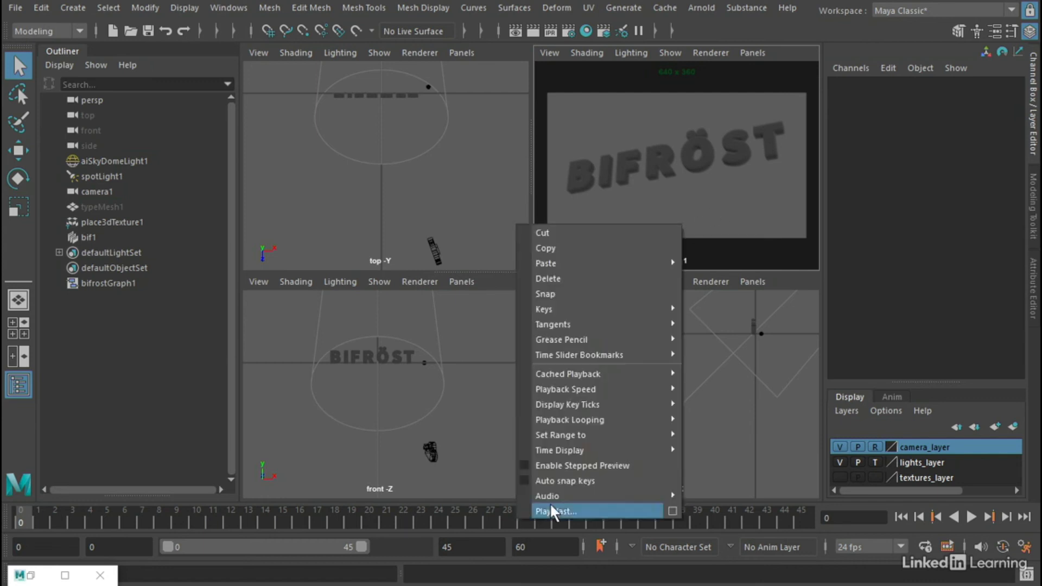
mouse_move(597, 391)
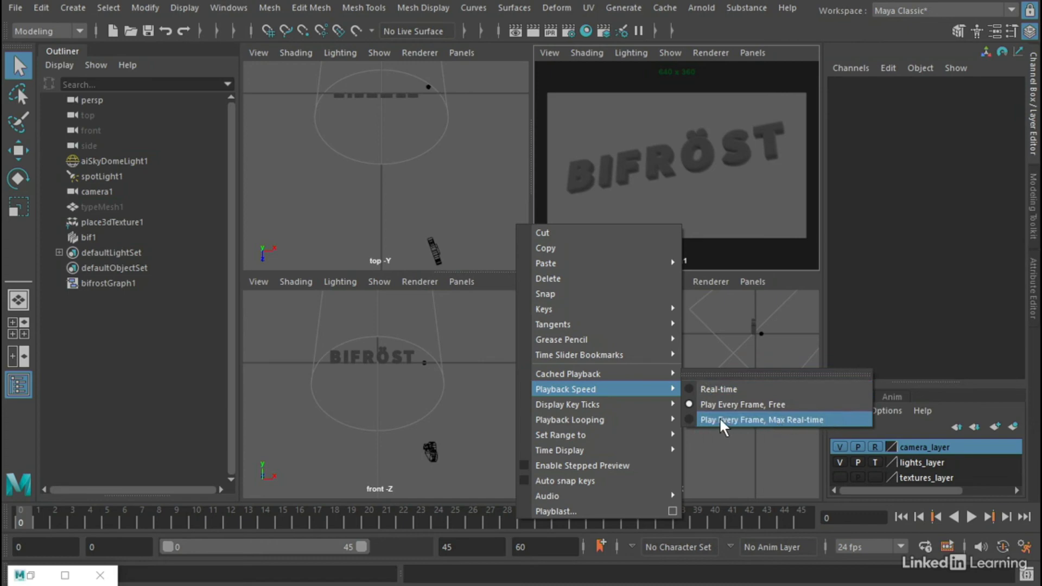
left_click(690, 416)
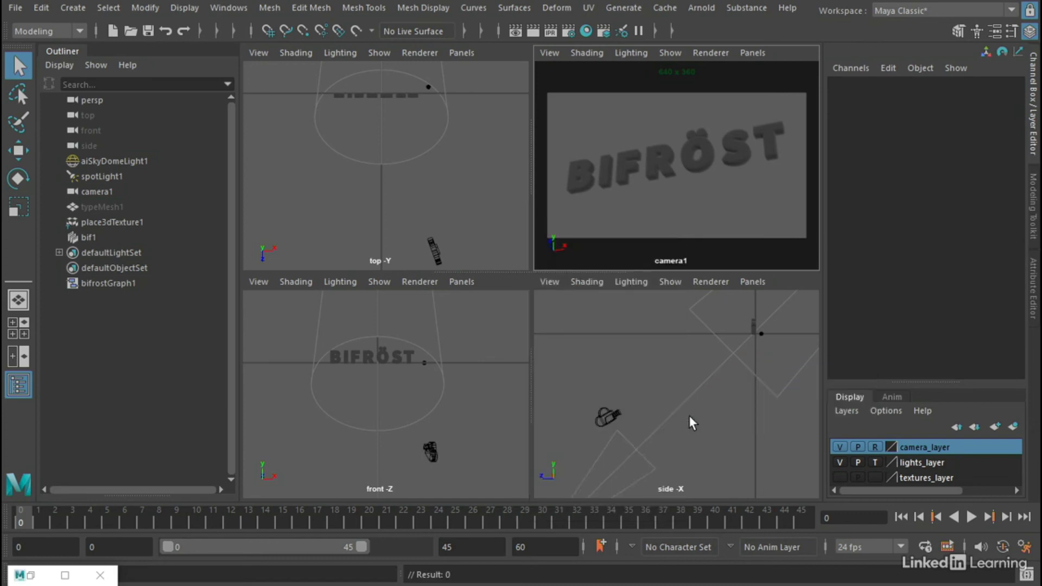
Preview the text simulation from frame 0, stop at frame 11, try jumping to frame 30, and return to the start frame.
left_click(970, 517)
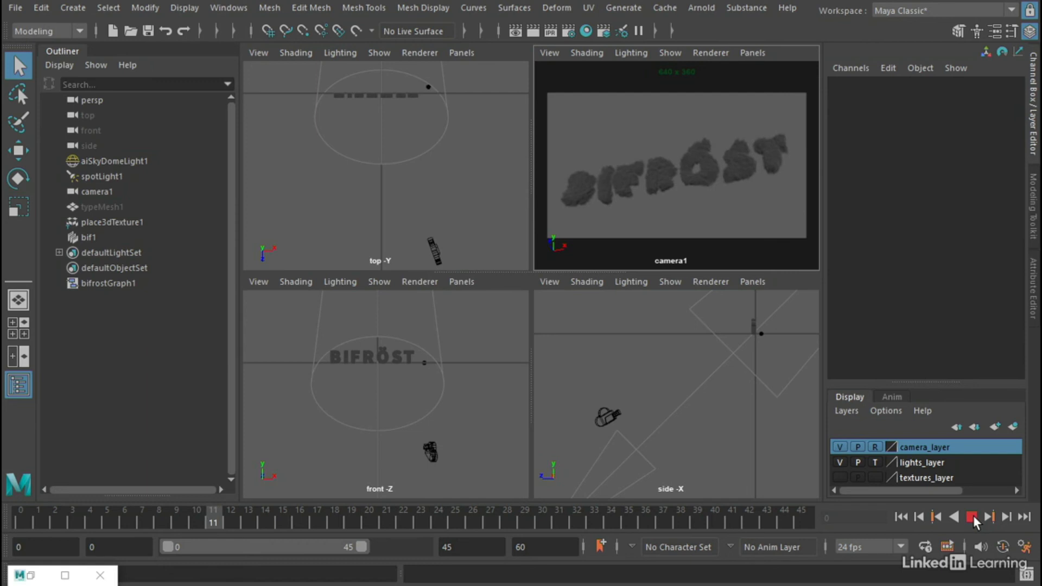
left_click(972, 516)
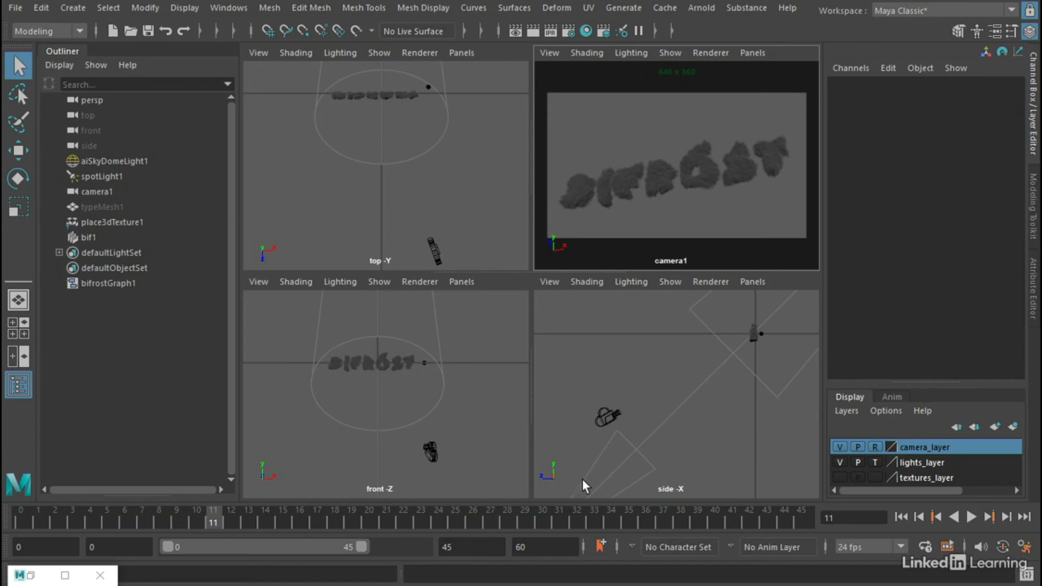
left_click(540, 517)
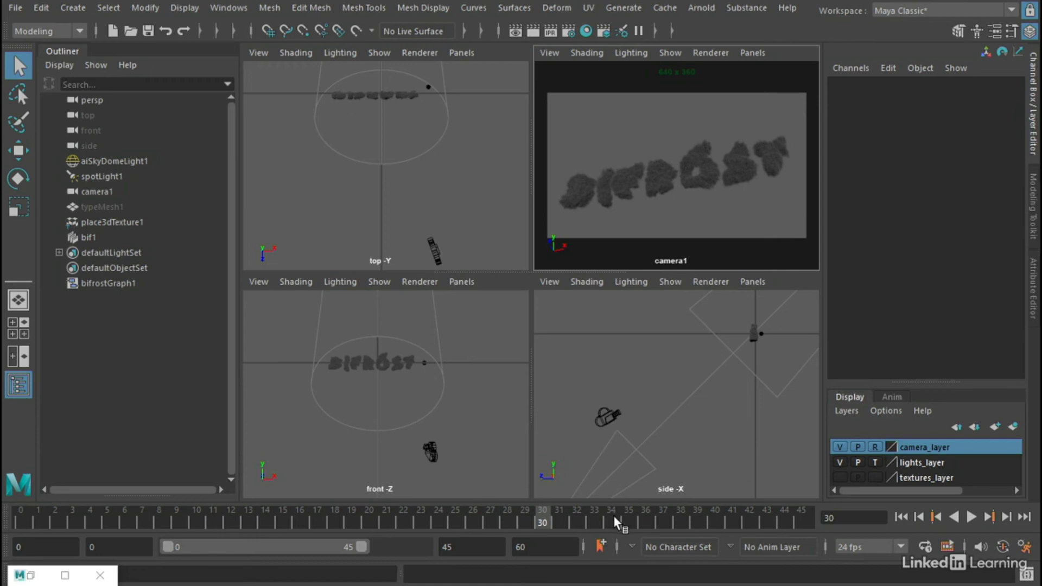
left_click(901, 516)
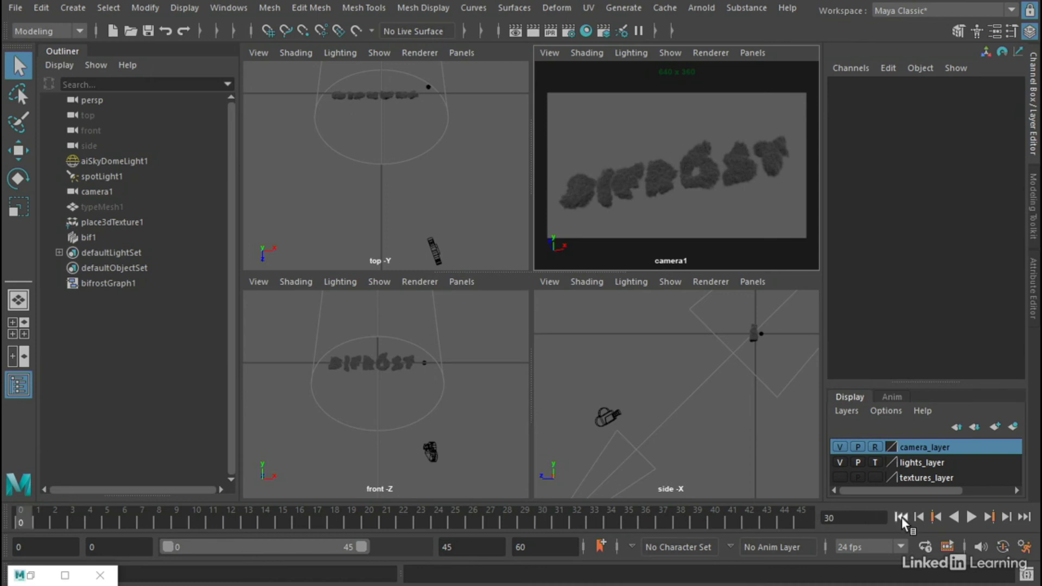
Select bifrostGraph1 in the Outliner and display its simulation network in the Bifrost Graph Editor.
left_click(99, 282)
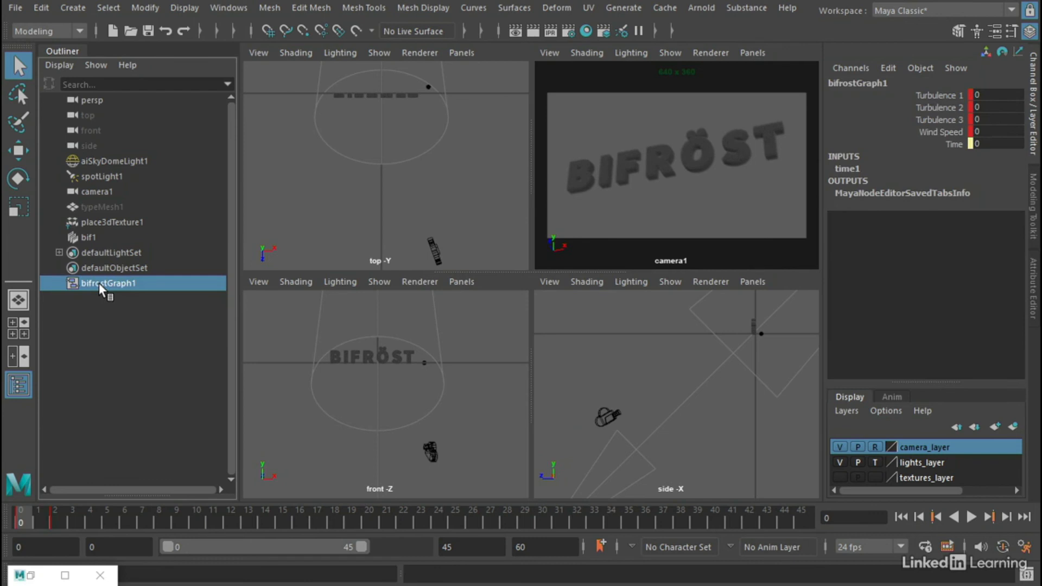
left_click(229, 7)
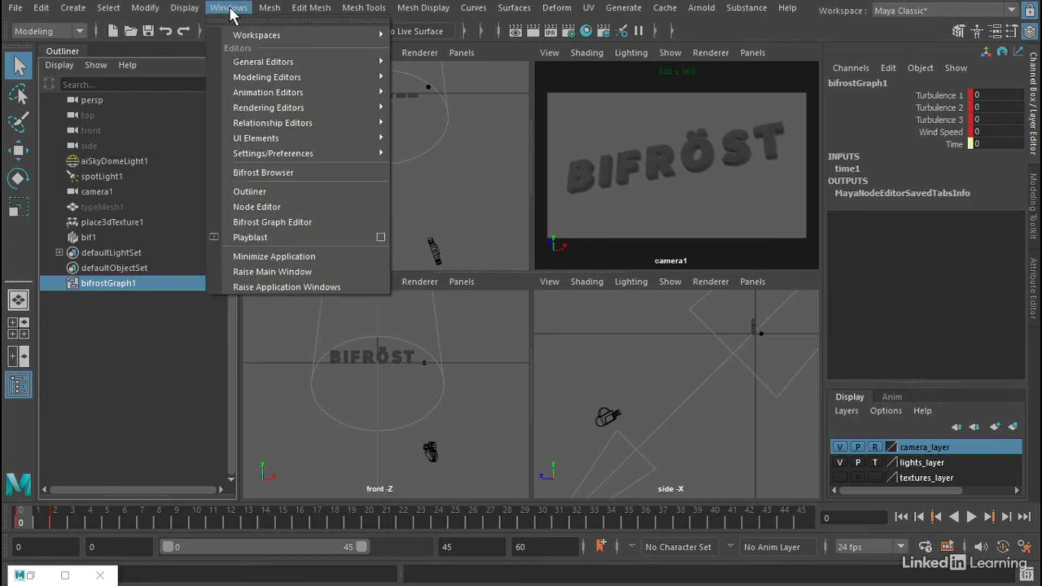
left_click(325, 221)
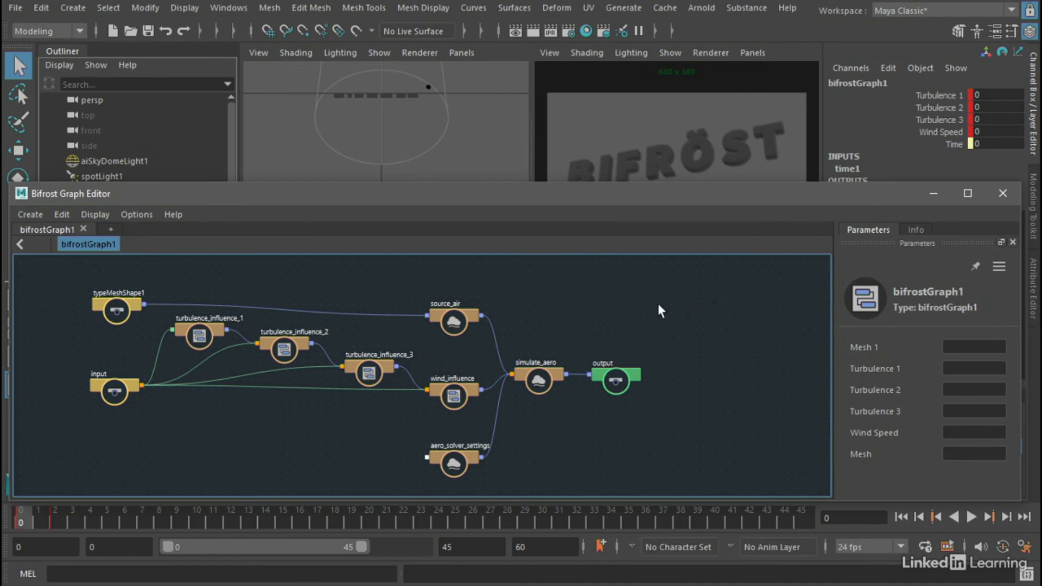
Create a file_cache node in the simulation network and pause the graph's execution.
key("Tab")
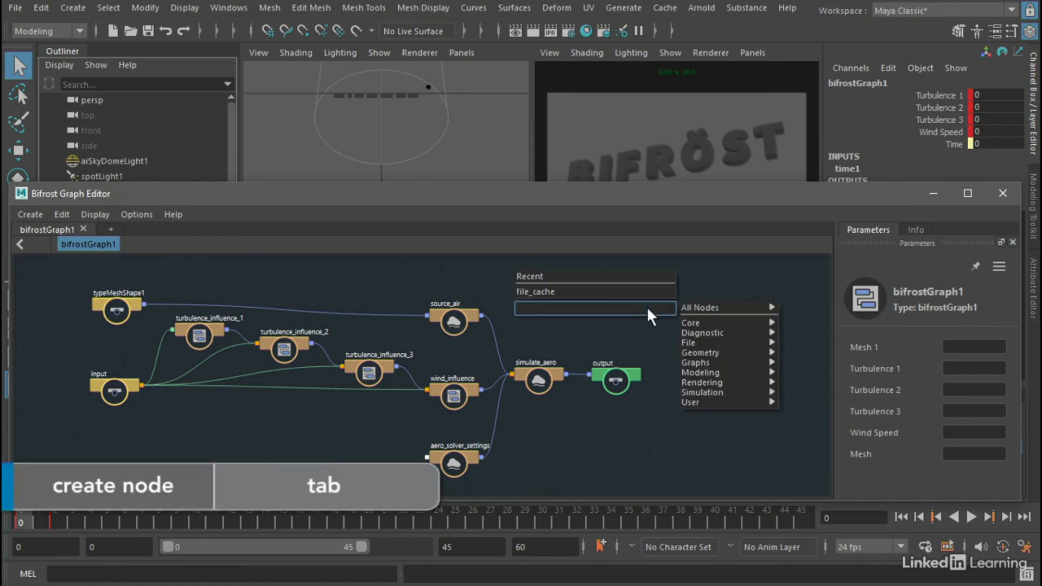
type("file")
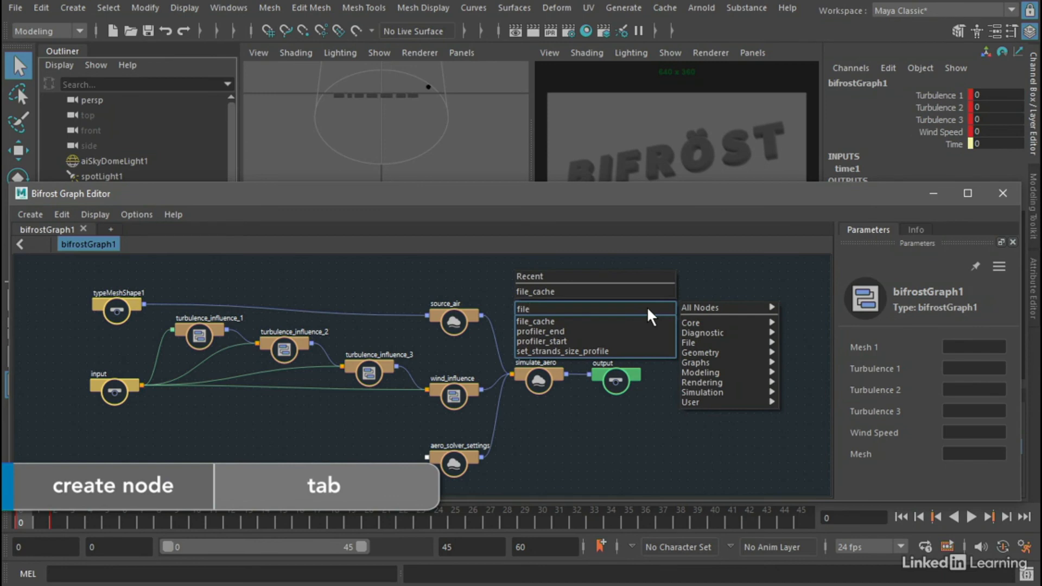
left_click(571, 321)
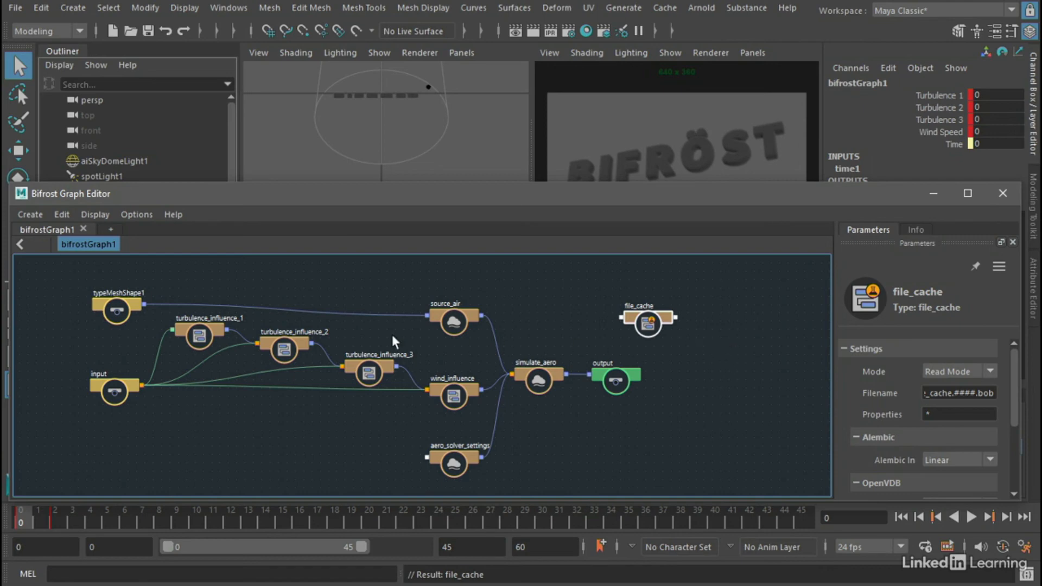
left_click(62, 214)
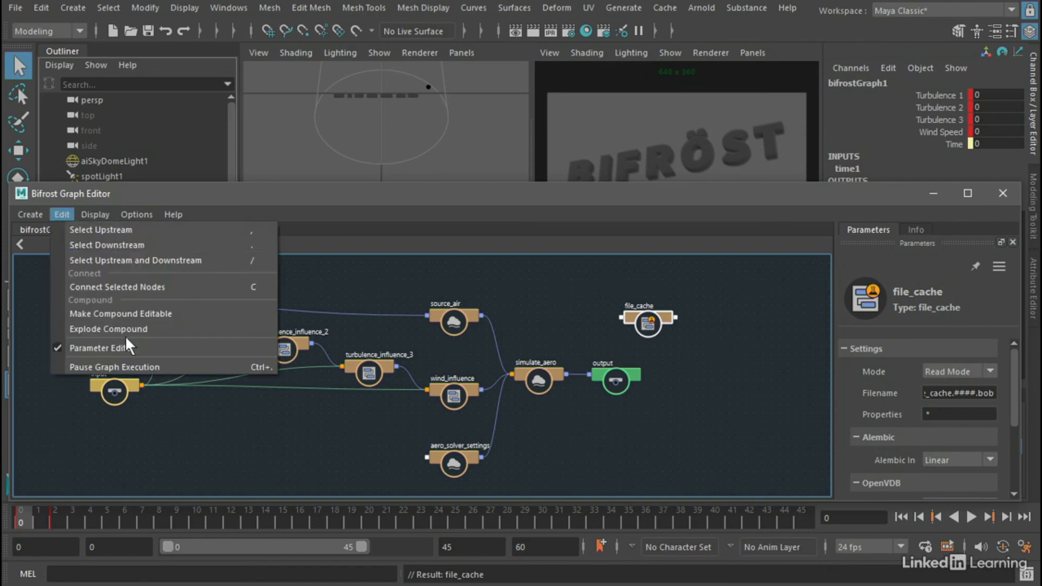
left_click(204, 367)
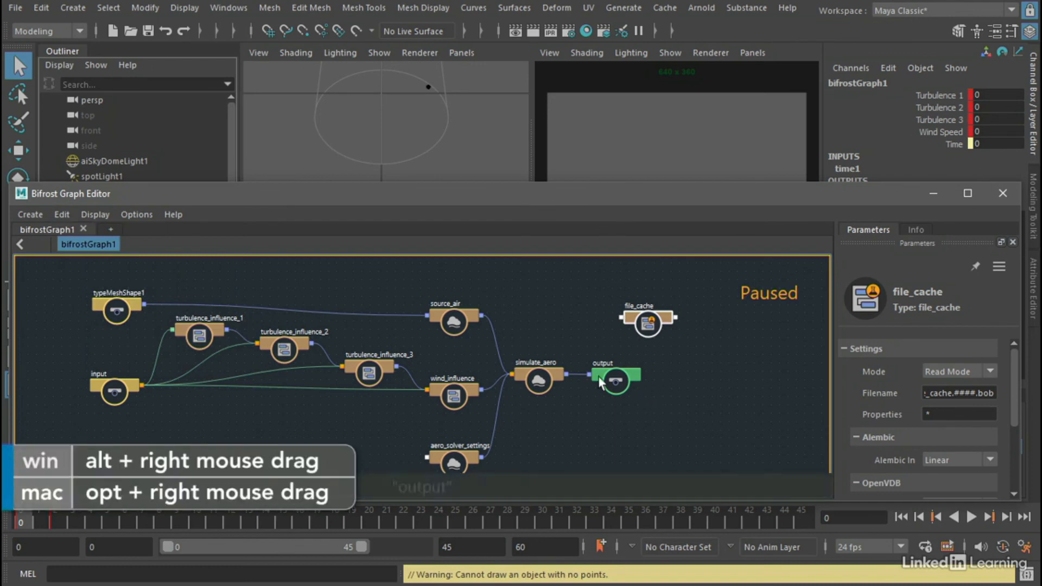
Move the output node away from simulate_aero and place the file_cache node between the two.
right_click_drag(598, 376, 632, 356, "alt")
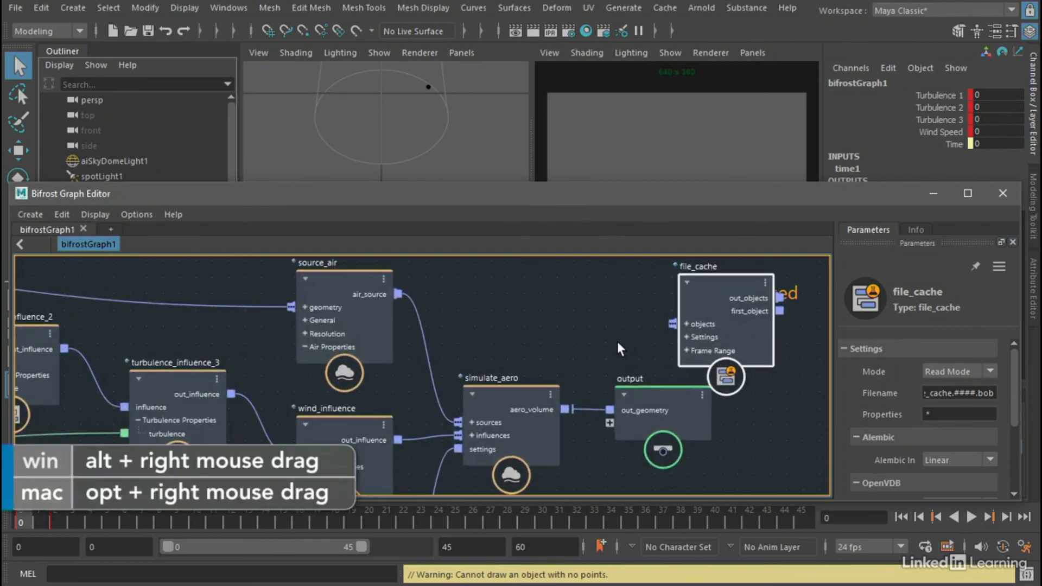
middle_click_drag(614, 335, 452, 326, "alt")
left_click_drag(480, 381, 727, 380)
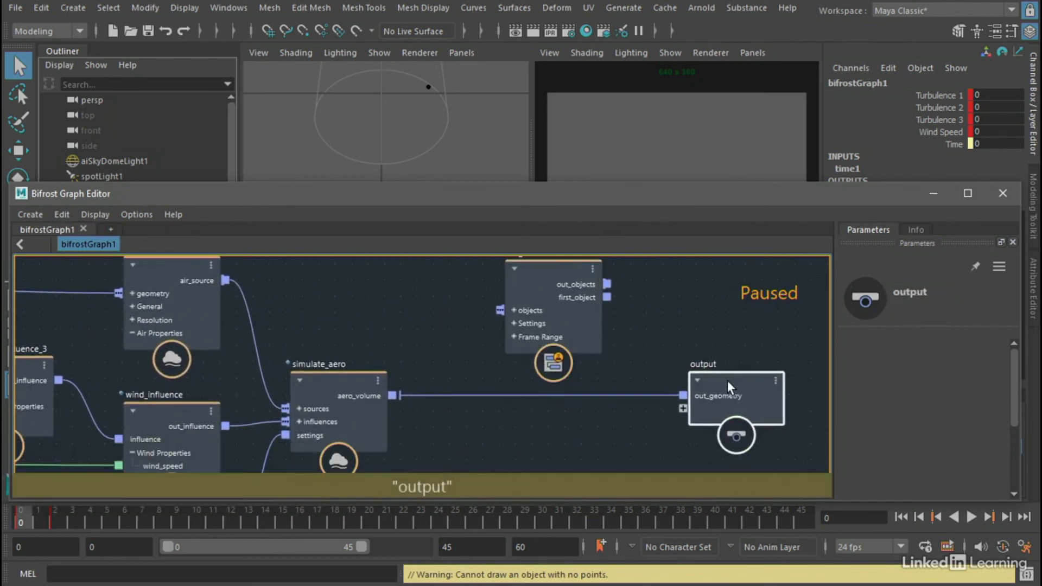
left_click_drag(556, 270, 533, 337)
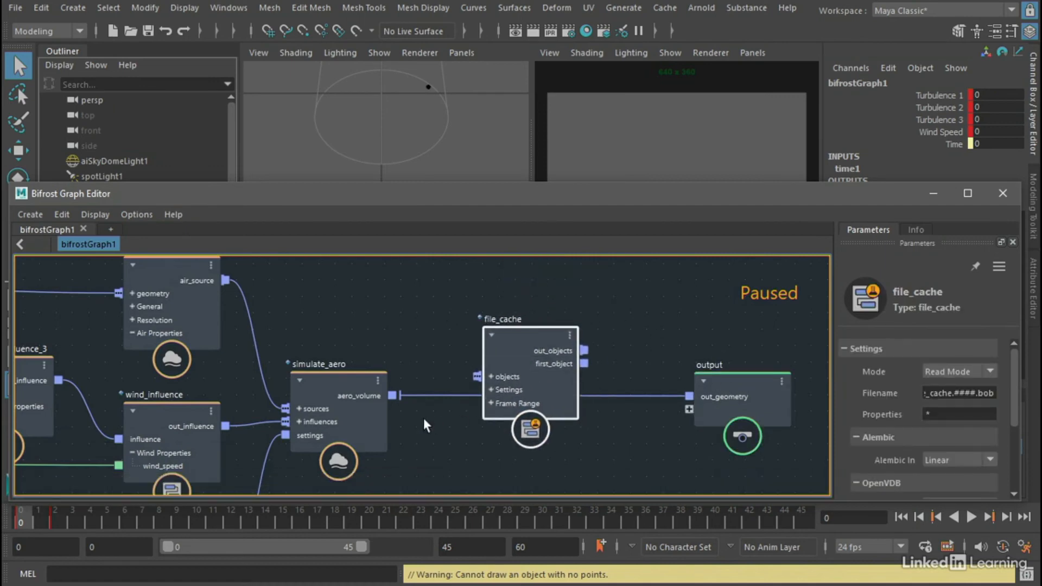
Connect simulate_aero's aero_volume to the file_cache objects input, and file_cache's first_object to the output node's out_geometry.
left_click_drag(393, 395, 486, 376)
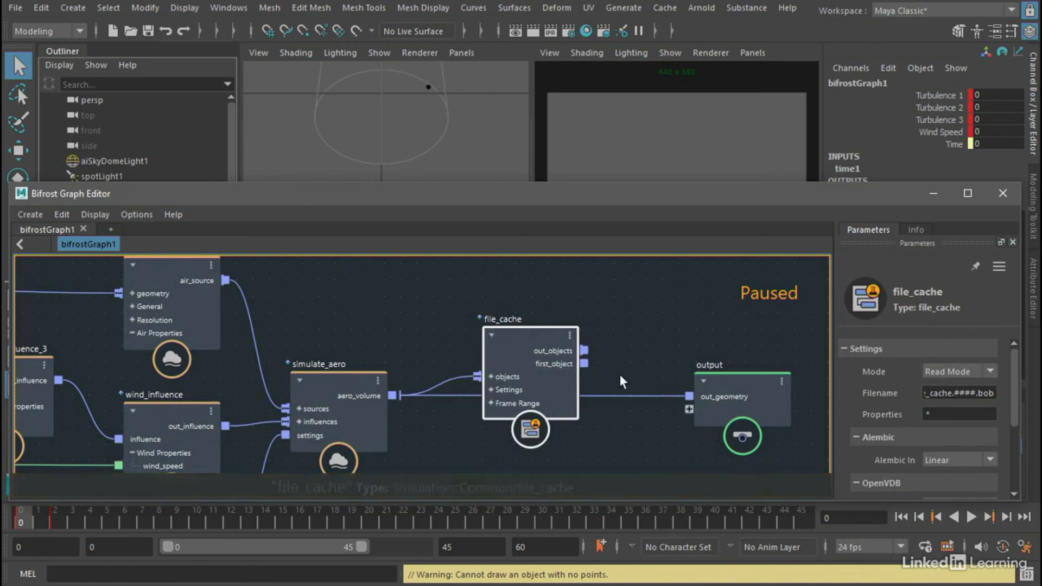
left_click_drag(583, 364, 697, 398)
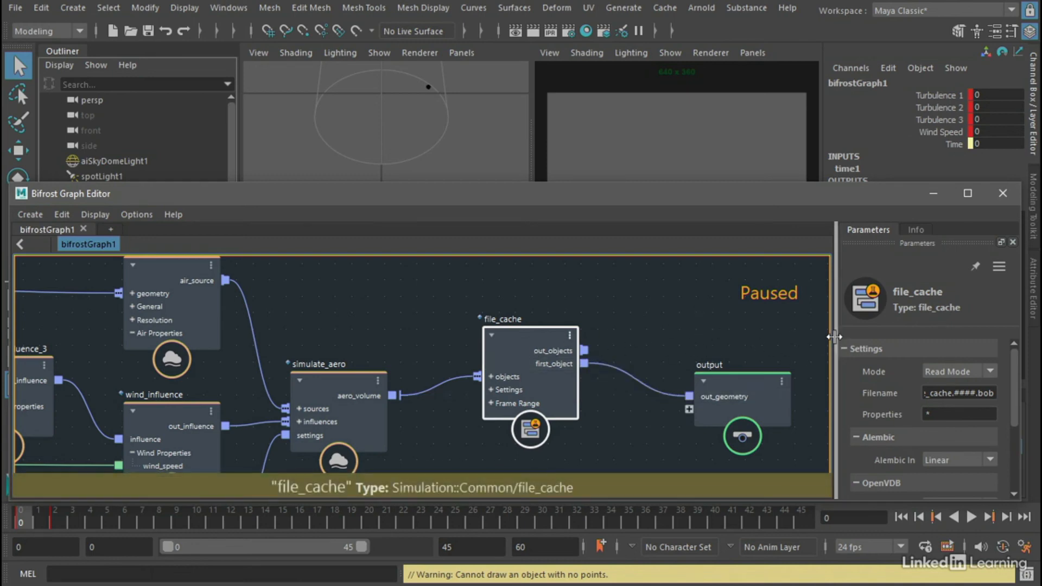
Try Passthrough Mode on the file_cache node, and set its mode to Write Mode.
left_click_drag(836, 340, 752, 342)
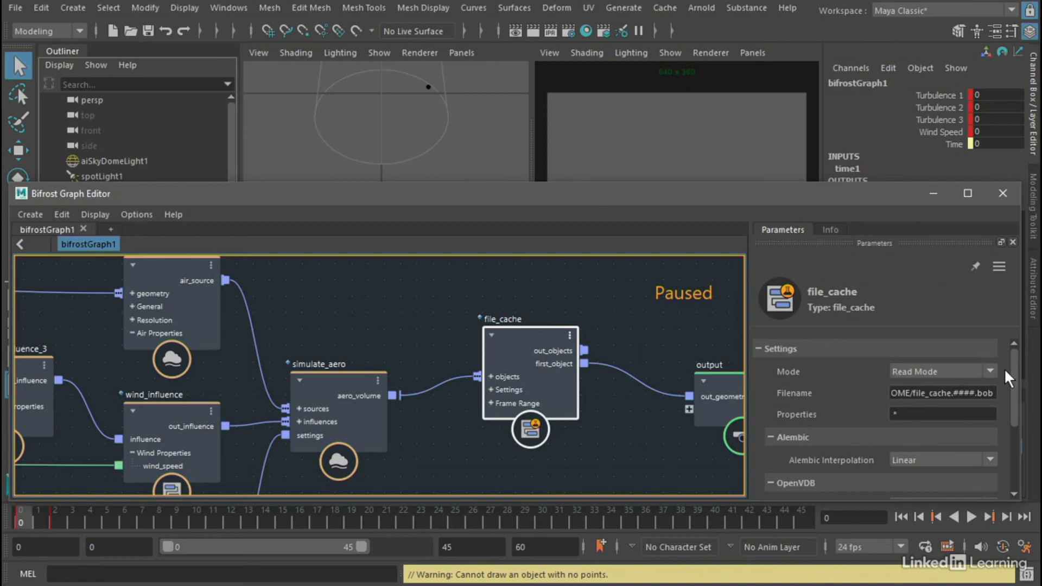
left_click(989, 370)
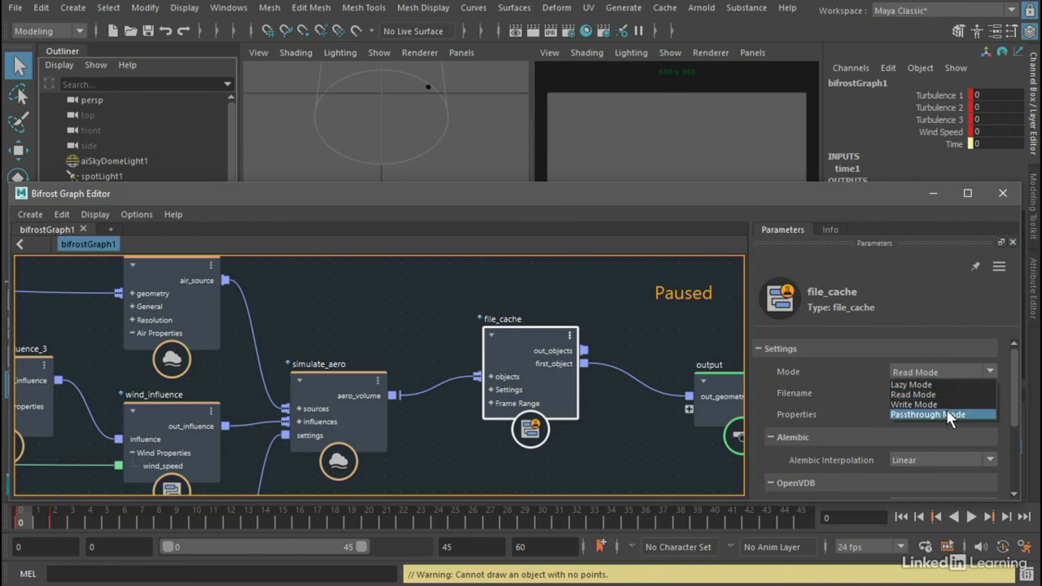
left_click(980, 413)
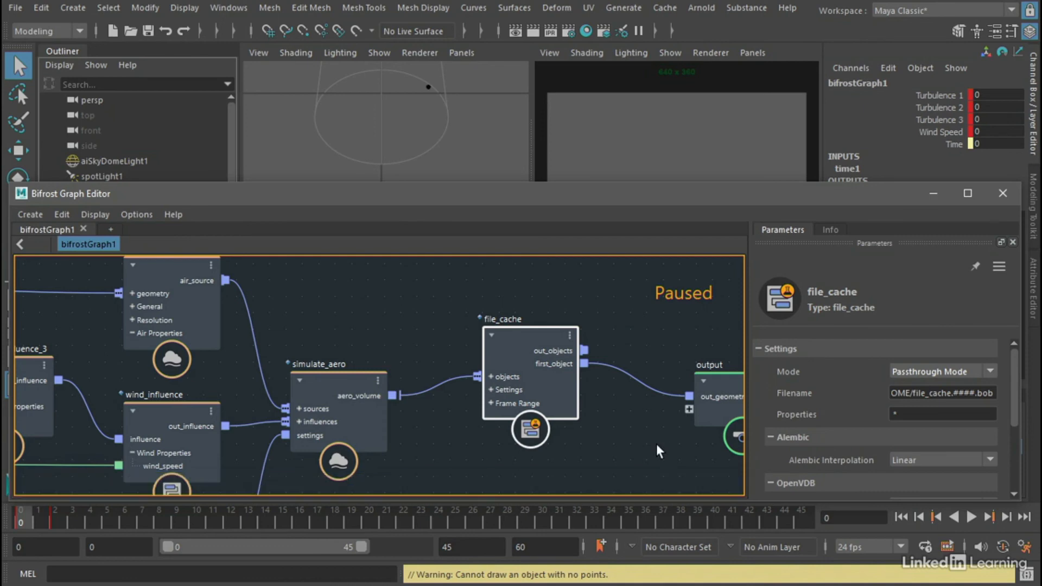
left_click(942, 370)
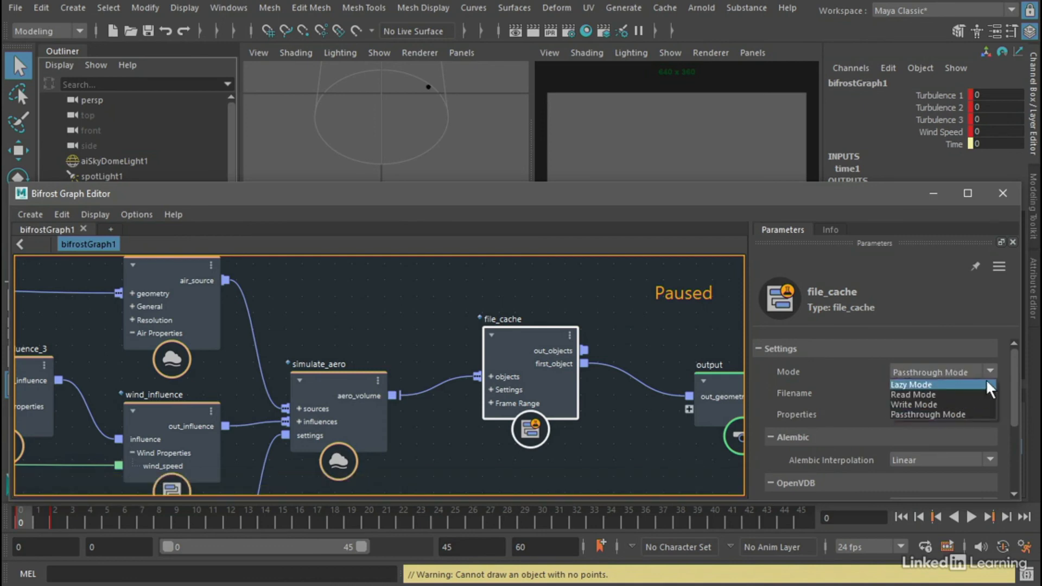
left_click(960, 408)
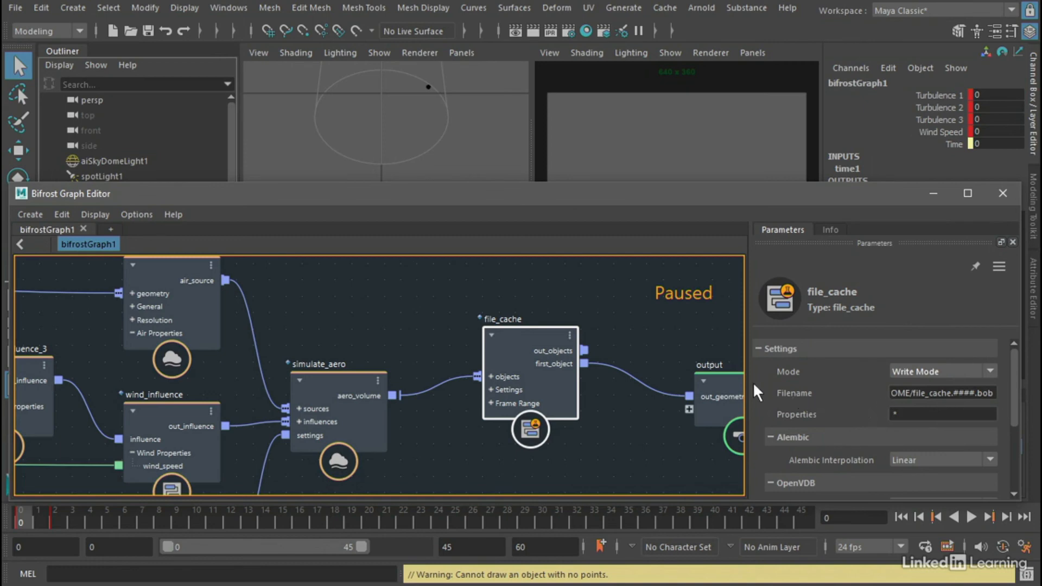
Widen the parameter area to read file_cache's full filename and inspect its $HOME portion.
left_click_drag(749, 380, 669, 381)
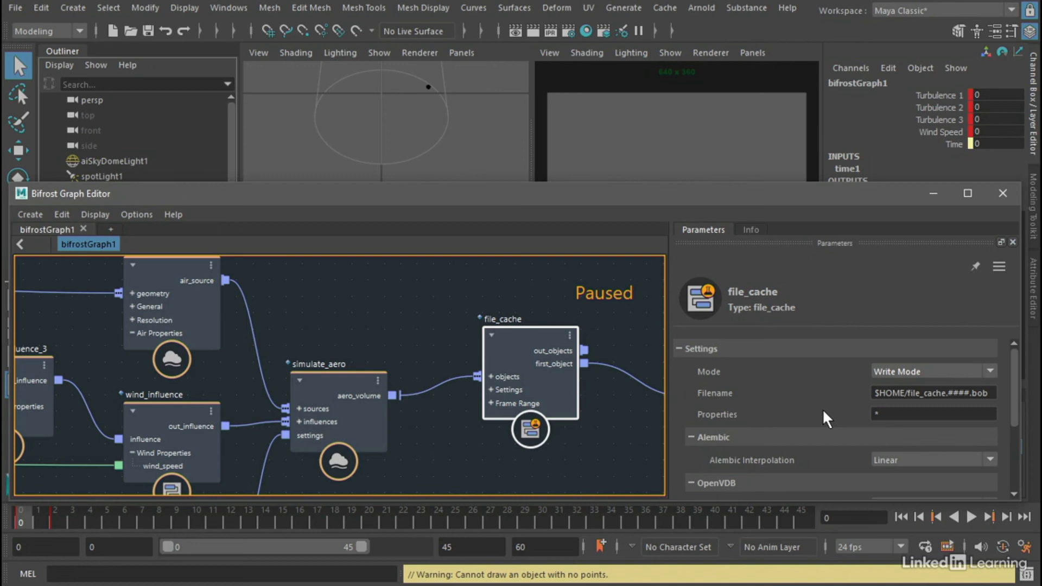
left_click_drag(872, 394, 904, 393)
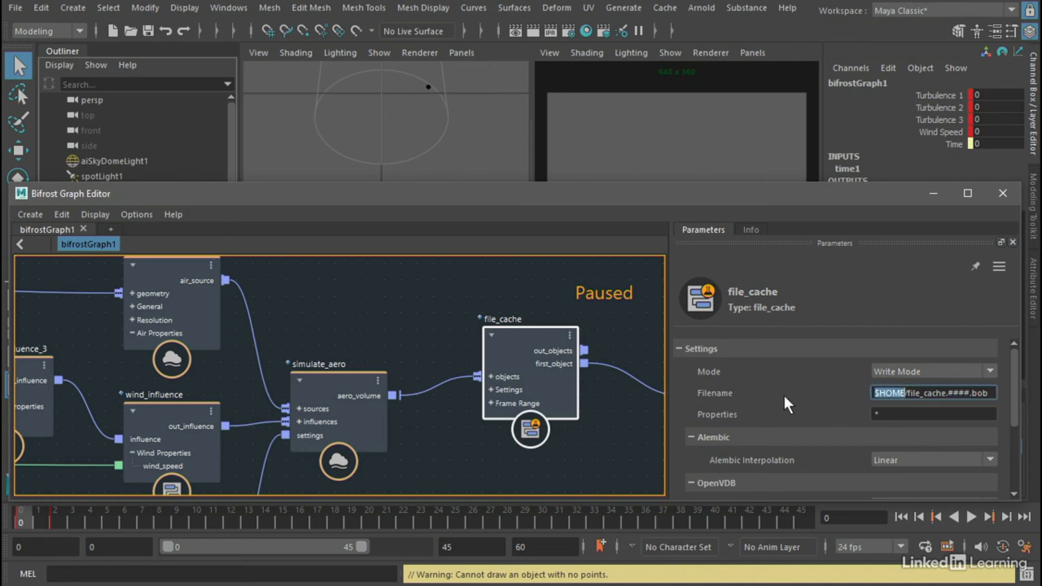
left_click(823, 391)
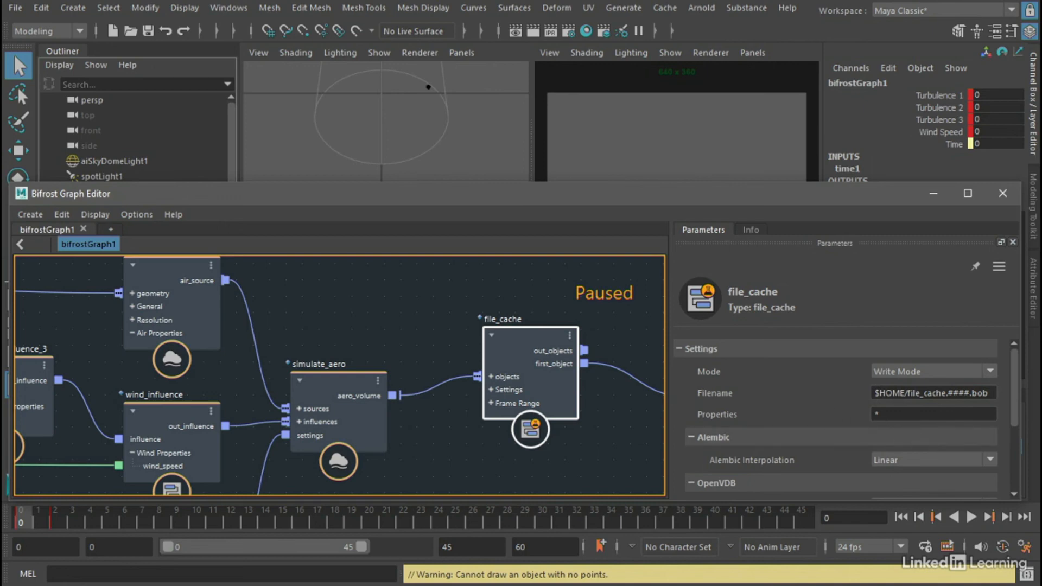
Switch to File Explorer and create a folder named bifrost inside the cache folder of Exercise_Files.
key("alt+Tab")
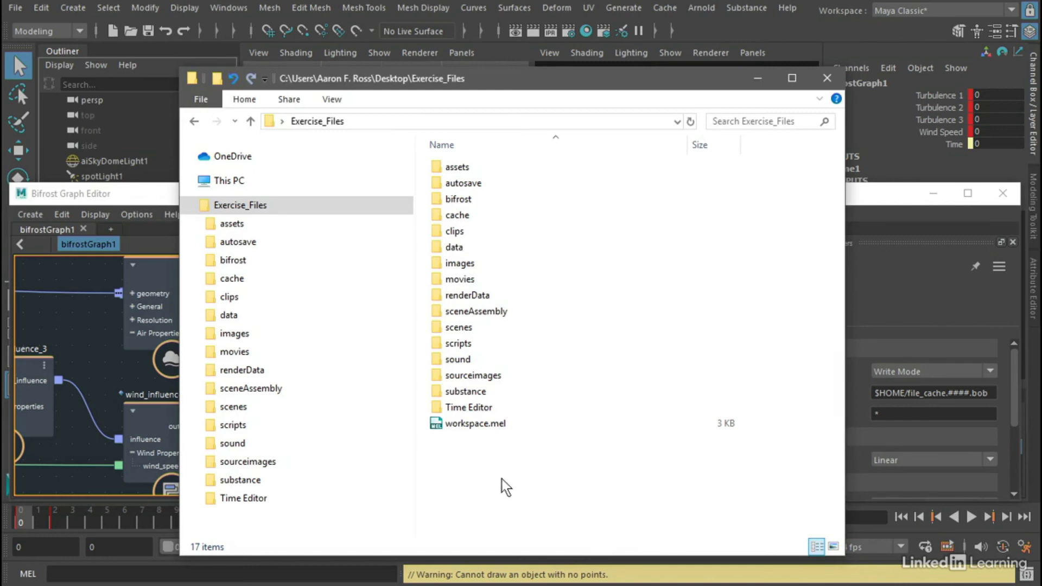
double_click(463, 216)
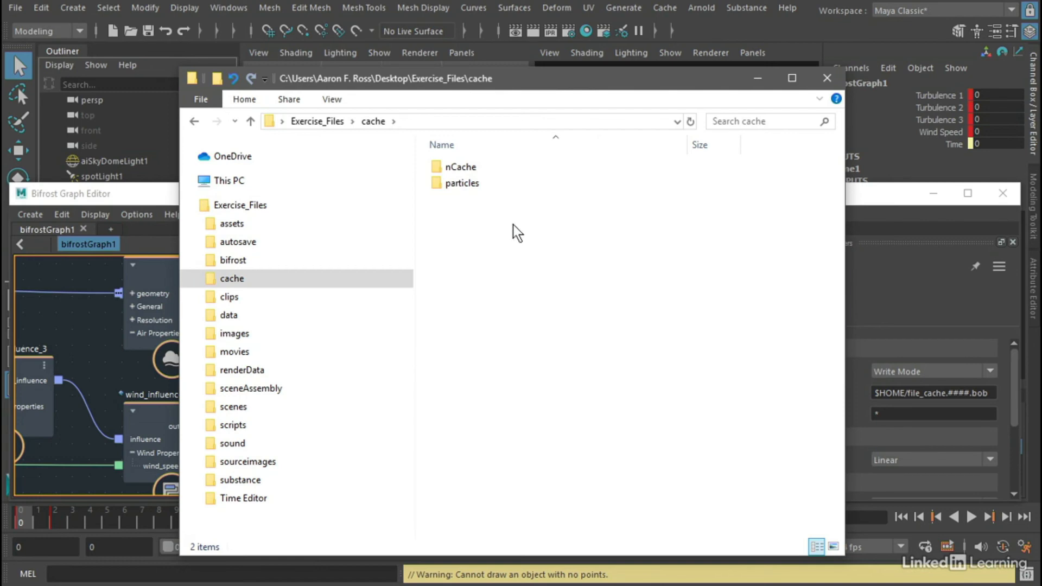
right_click(513, 225)
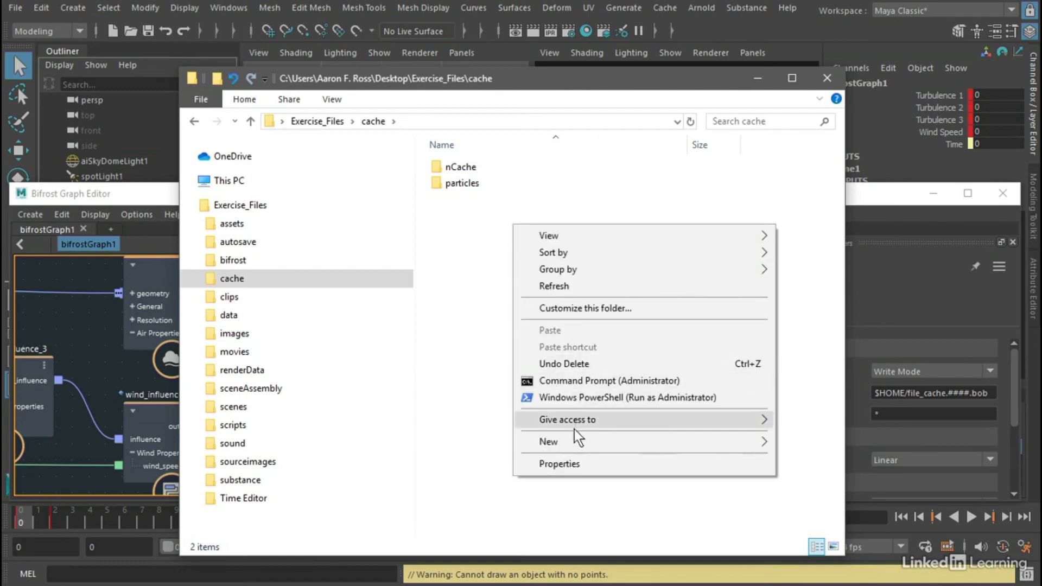
mouse_move(581, 444)
left_click(811, 283)
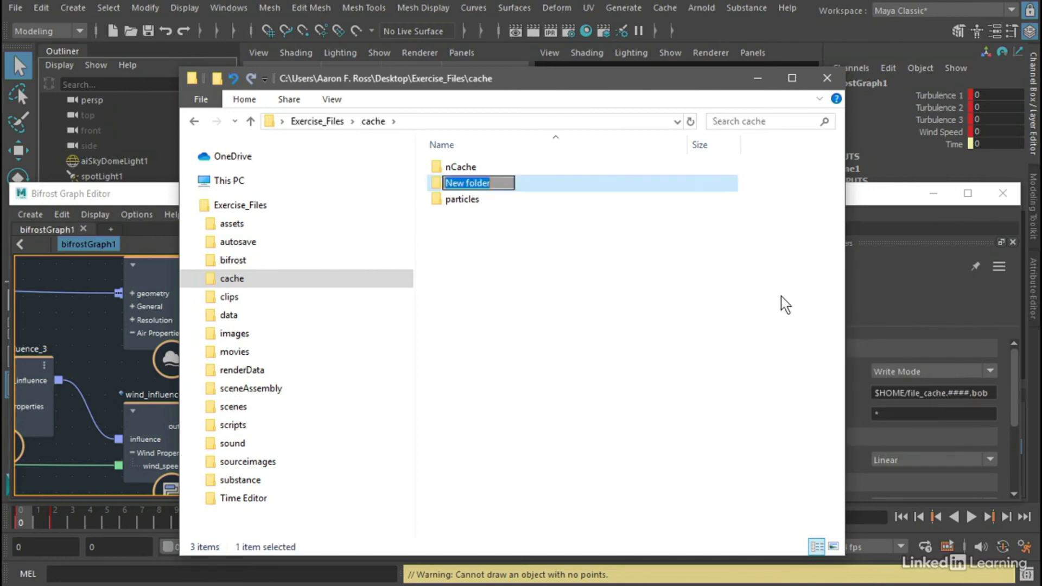
type("bifrost")
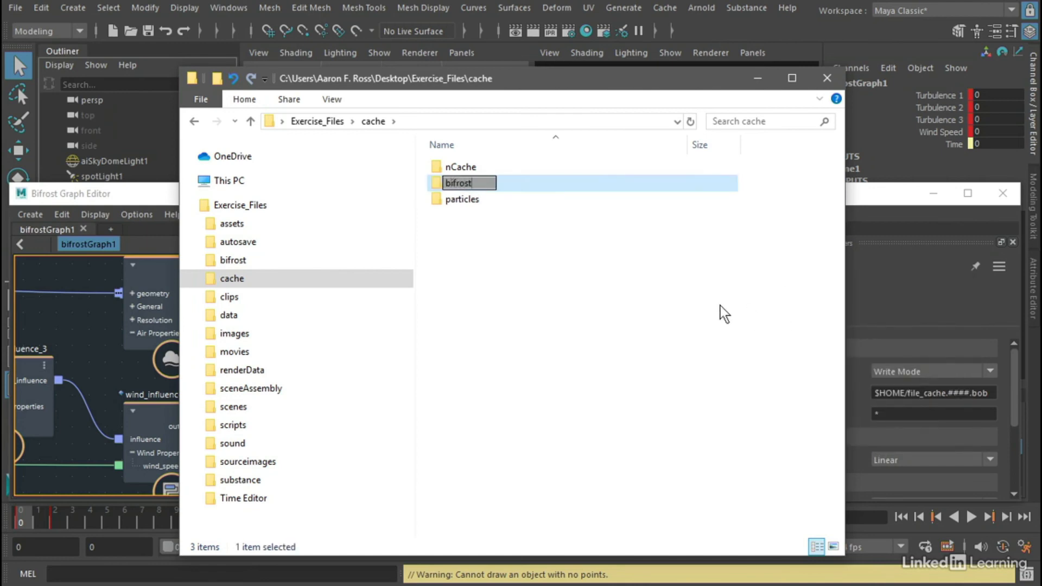
key("Return")
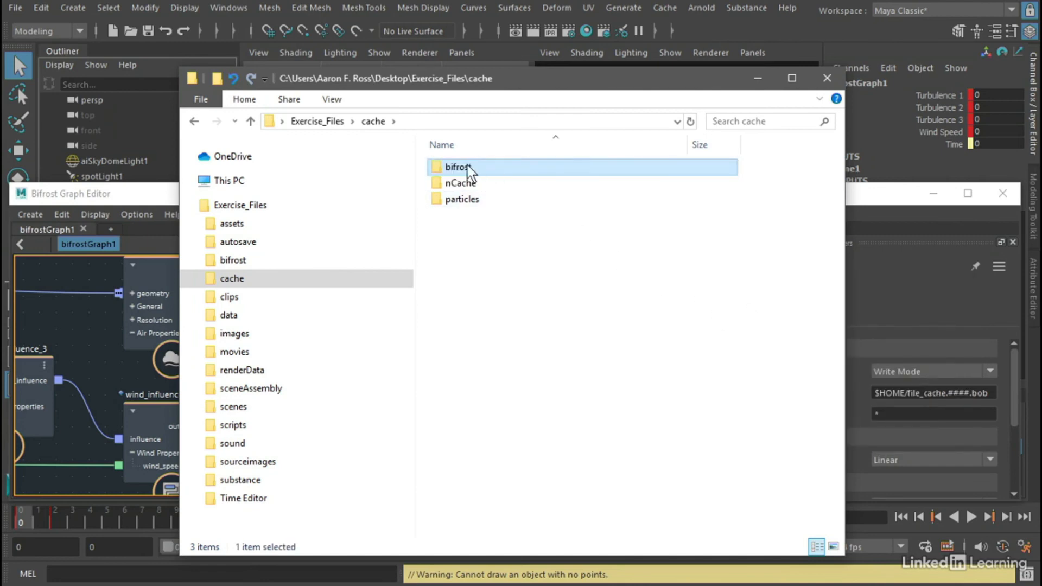
Create a folder named cloud inside the new cache\bifrost folder.
double_click(451, 168)
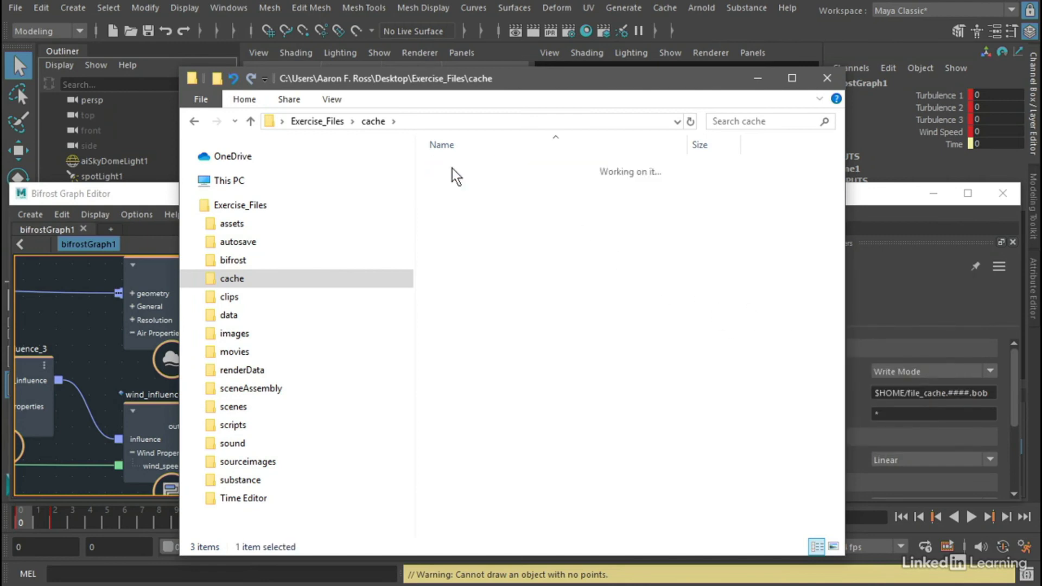
right_click(513, 250)
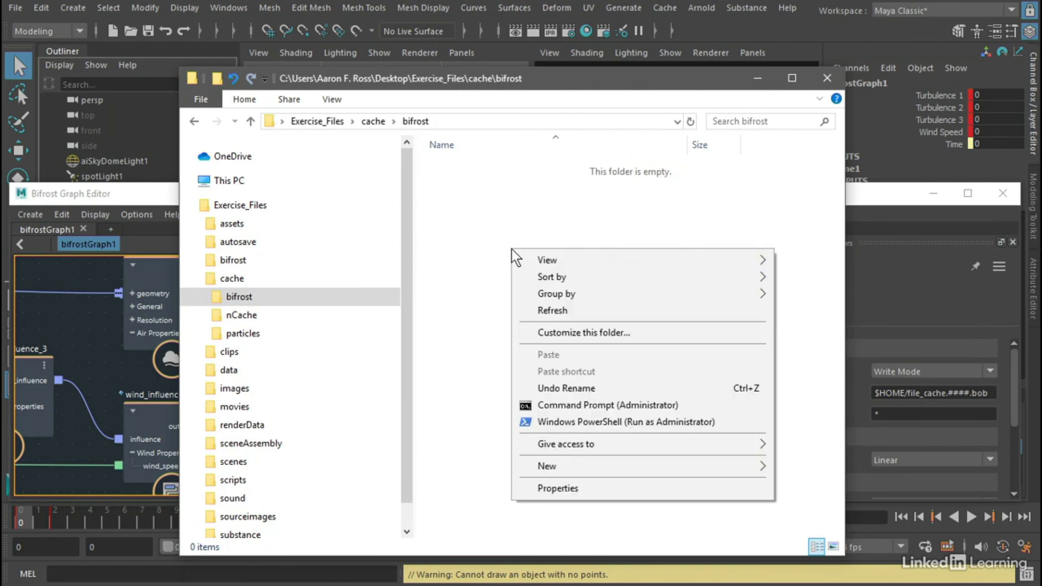
mouse_move(681, 463)
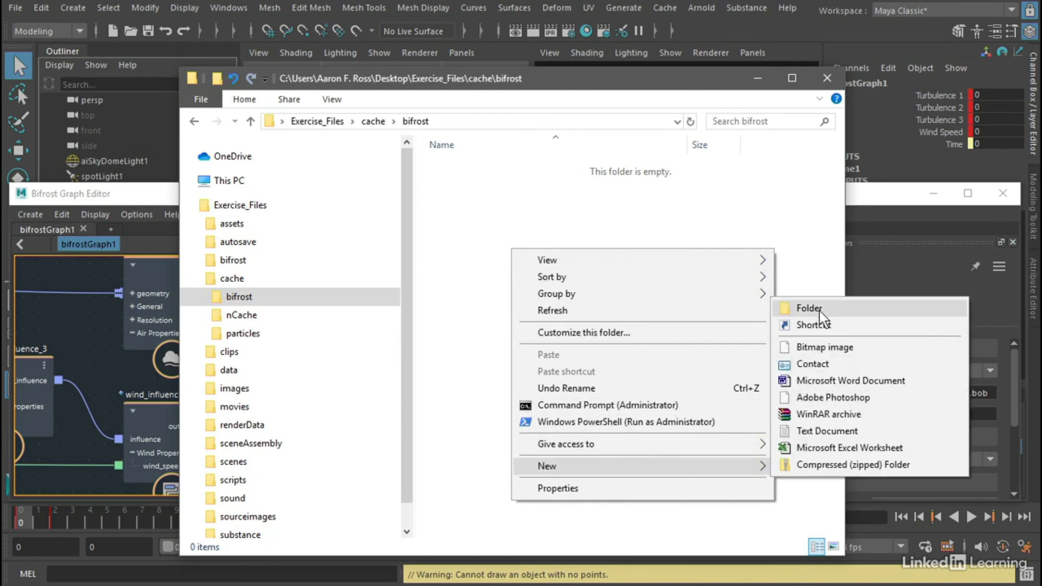
left_click(787, 306)
type("cloud")
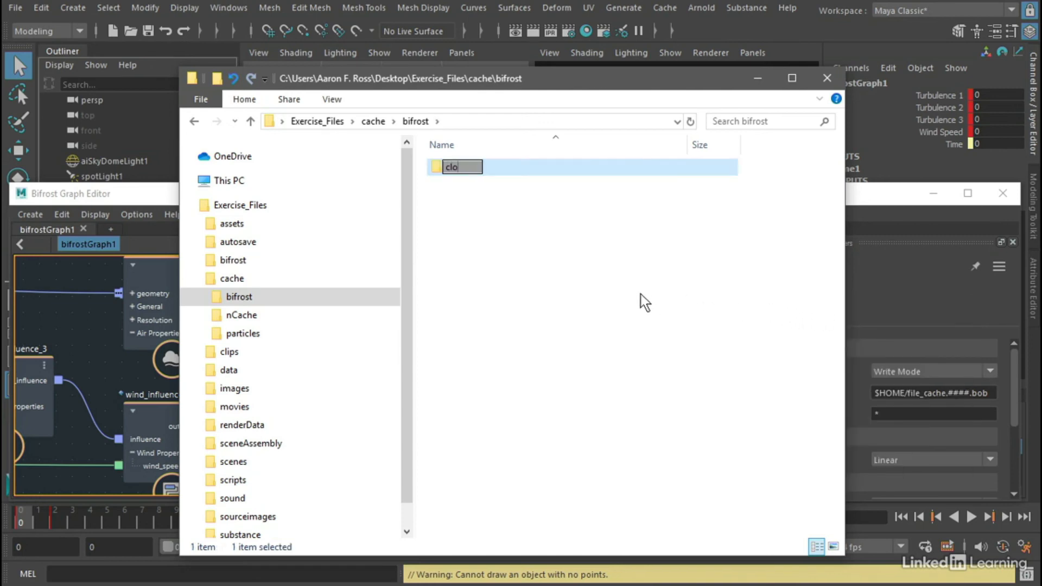
key("Return")
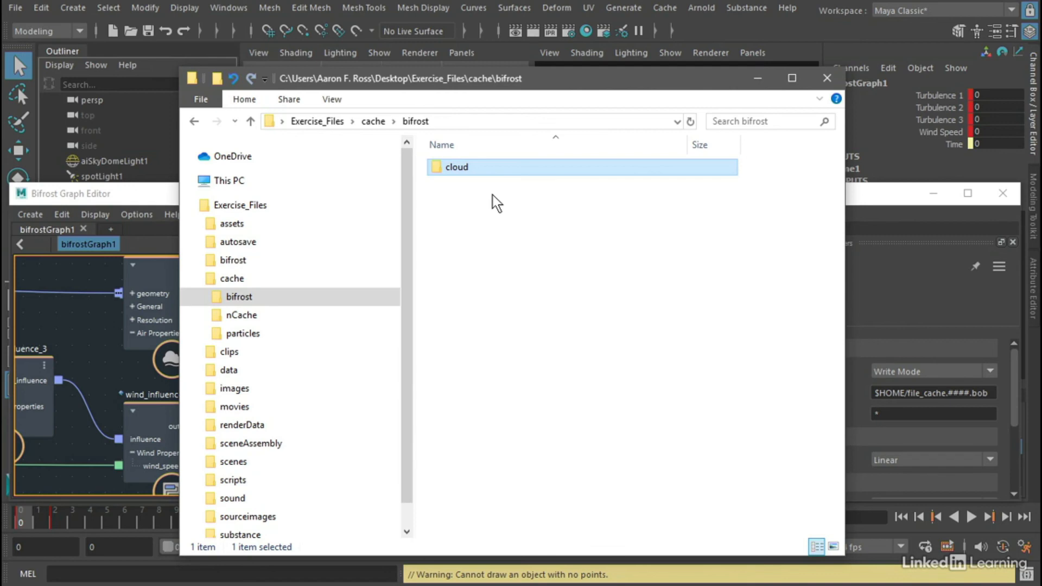
Copy the cloud folder's path as text and, back in Maya, replace $HOME in the file_cache filename with it.
double_click(444, 169)
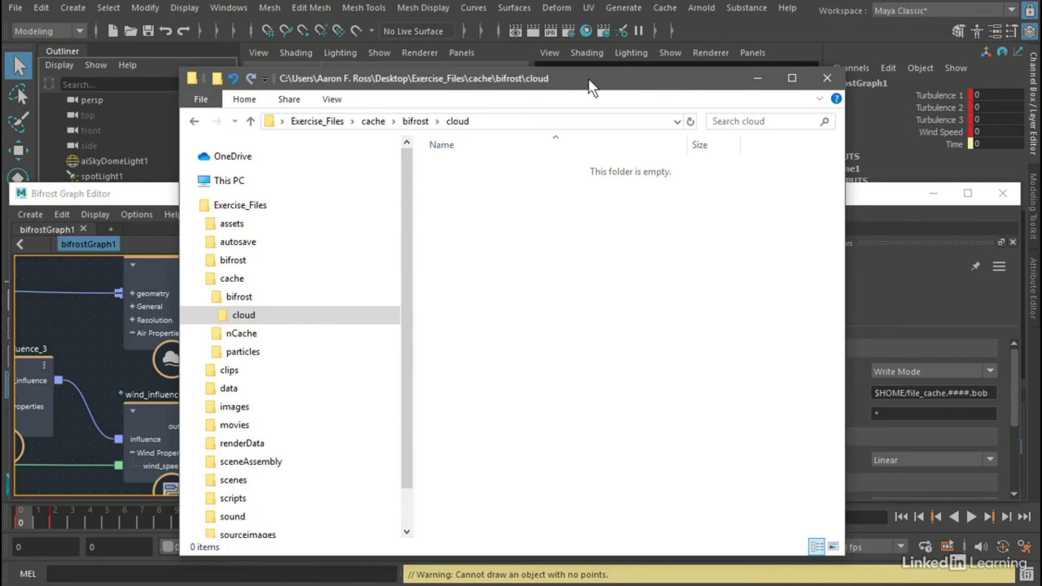
right_click(461, 122)
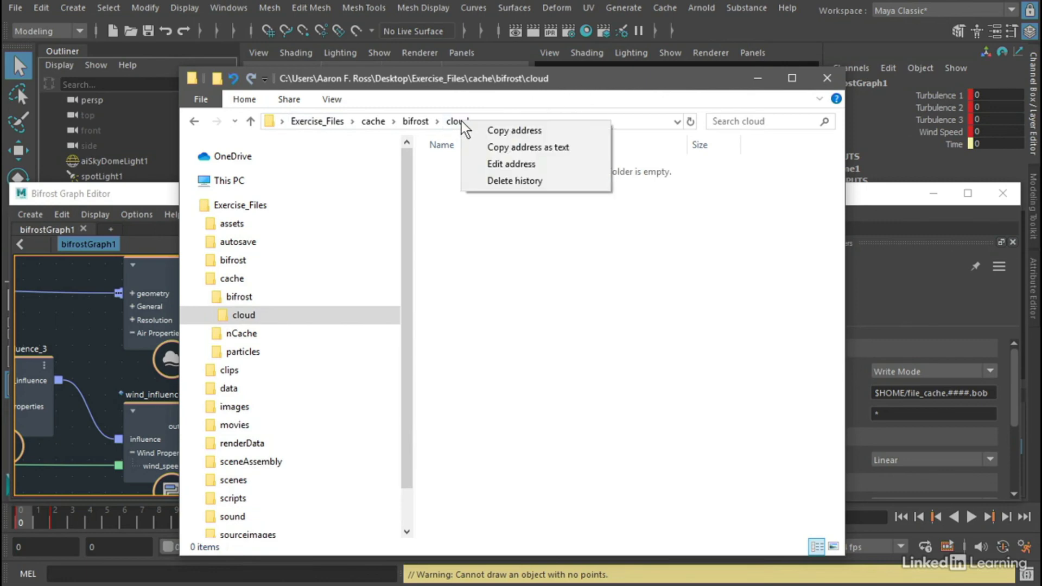
left_click(571, 148)
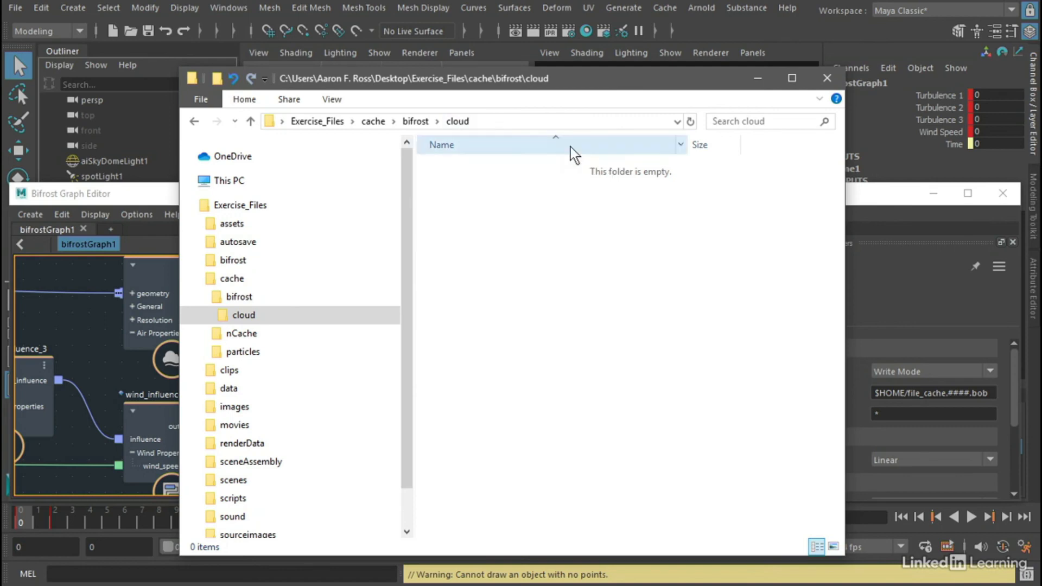
left_click(734, 27)
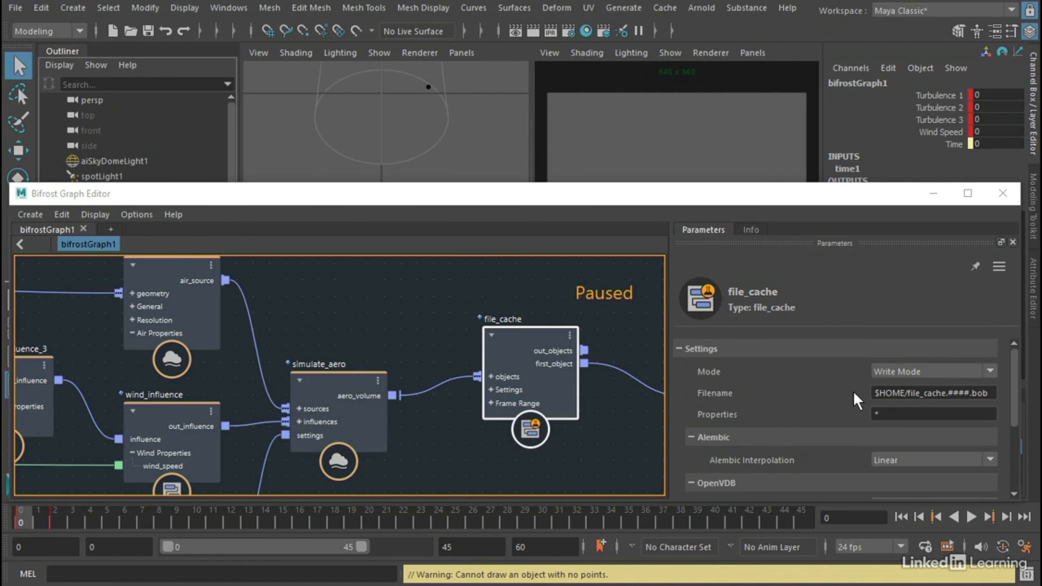
left_click_drag(905, 392, 861, 391)
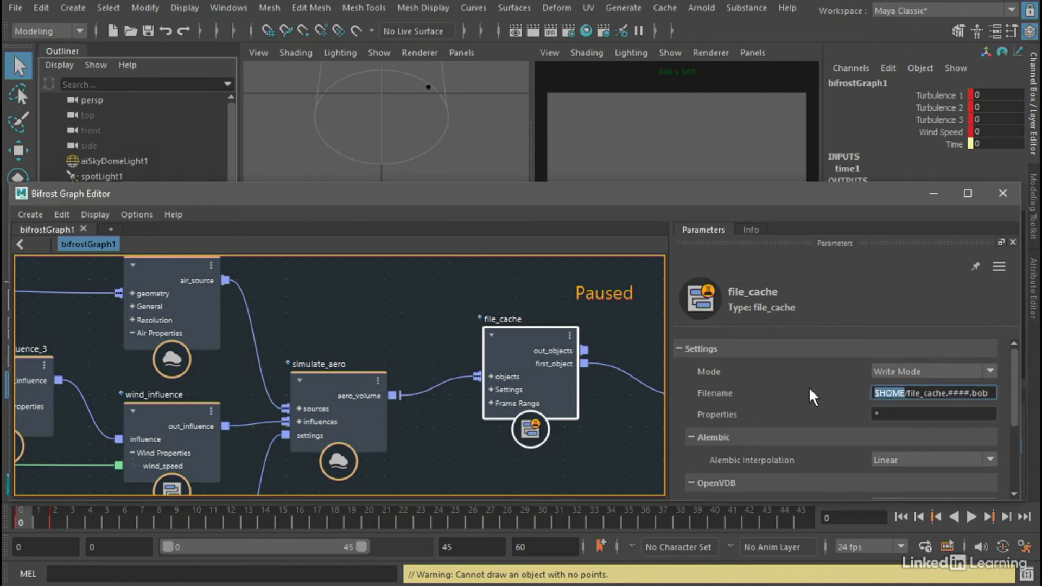
key("ctrl+v")
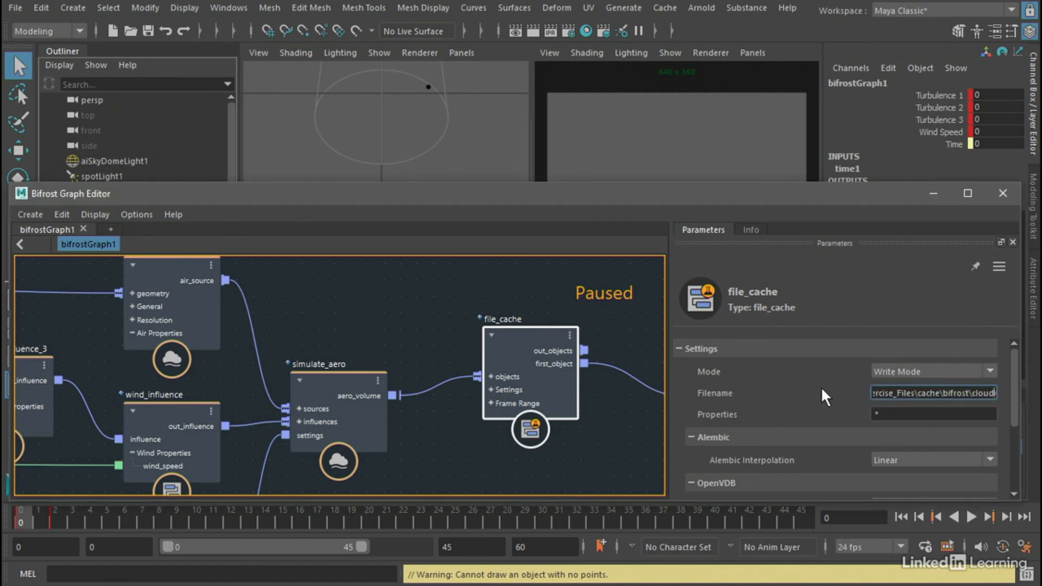
Review the pasted path in the file_cache filename, and replace the base name file_cache with cloud, keeping the .####.bob ending.
left_click_drag(670, 380, 617, 380)
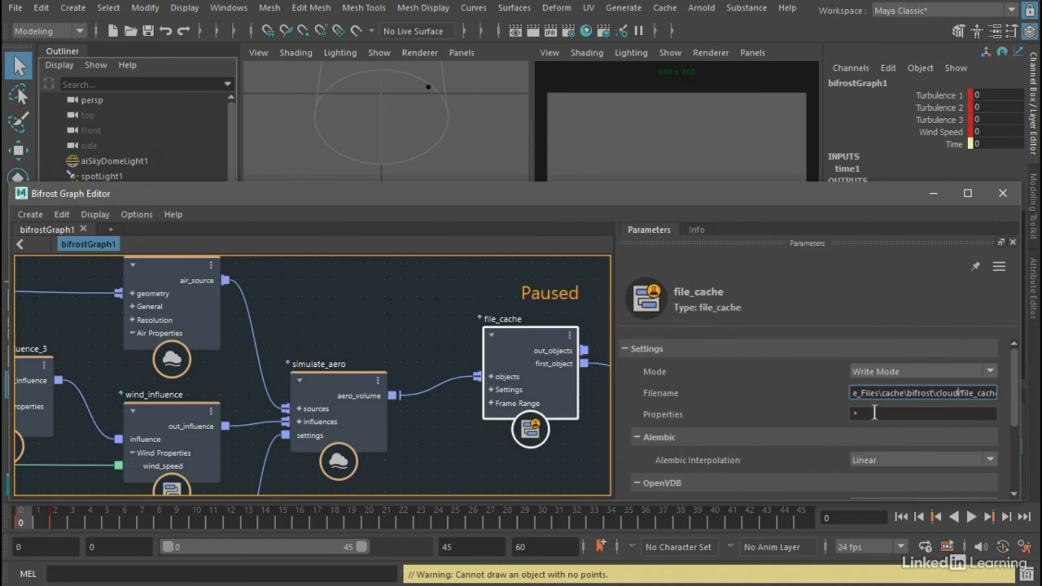
left_click_drag(880, 394, 811, 392)
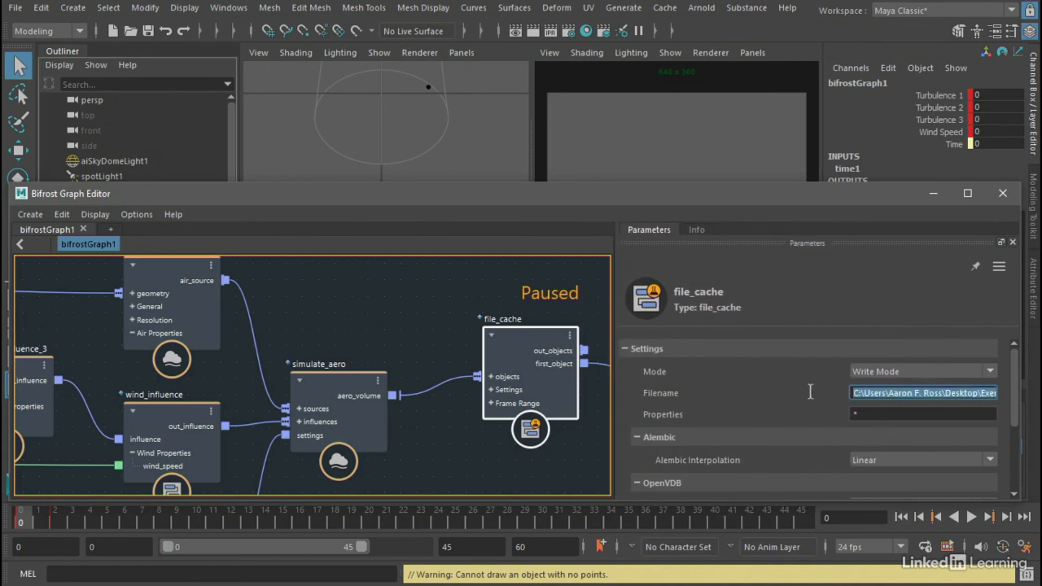
left_click(863, 393)
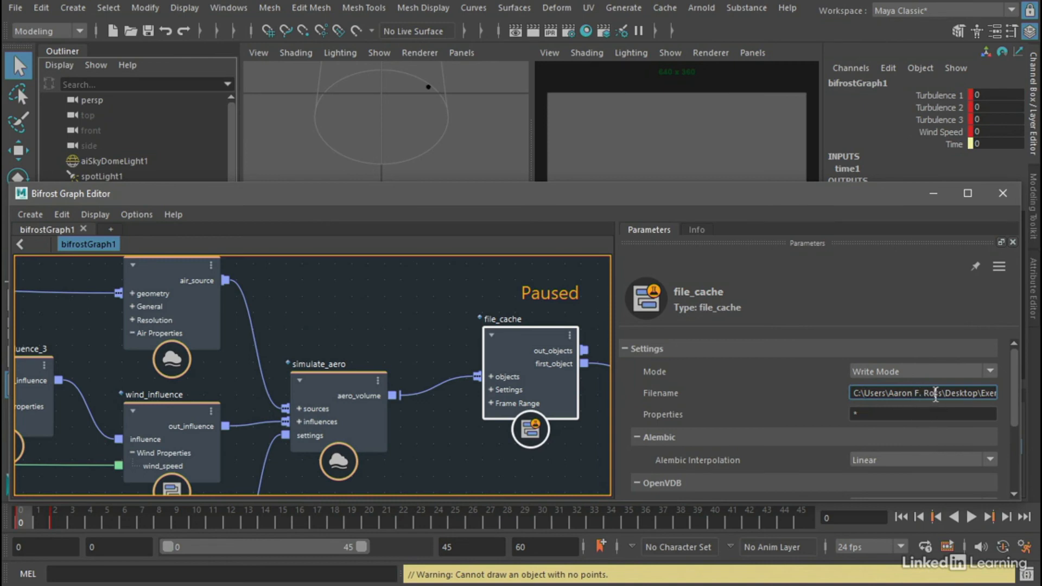
left_click_drag(932, 393, 982, 392)
left_click(956, 393)
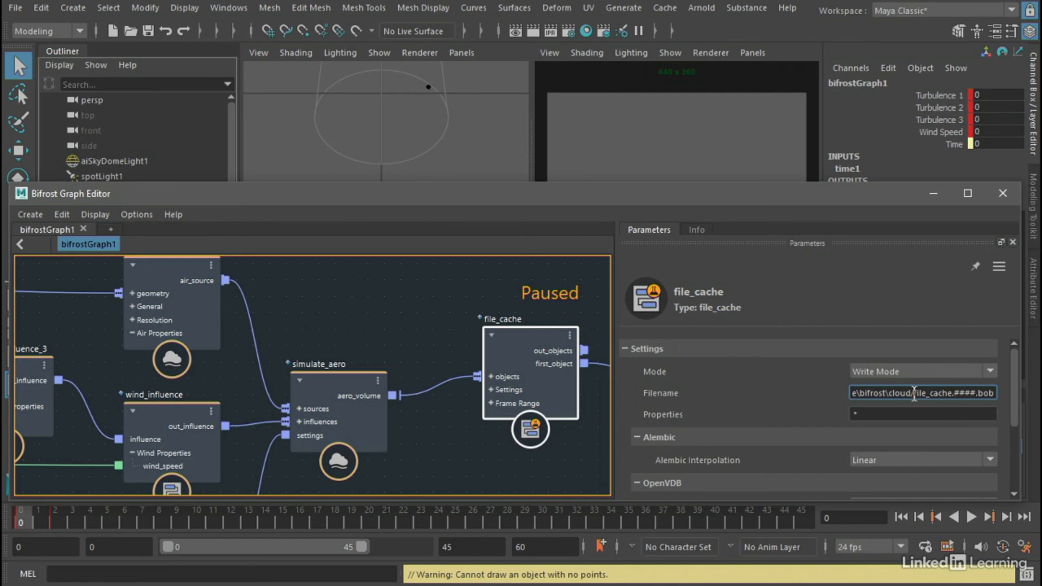
left_click_drag(914, 393, 954, 393)
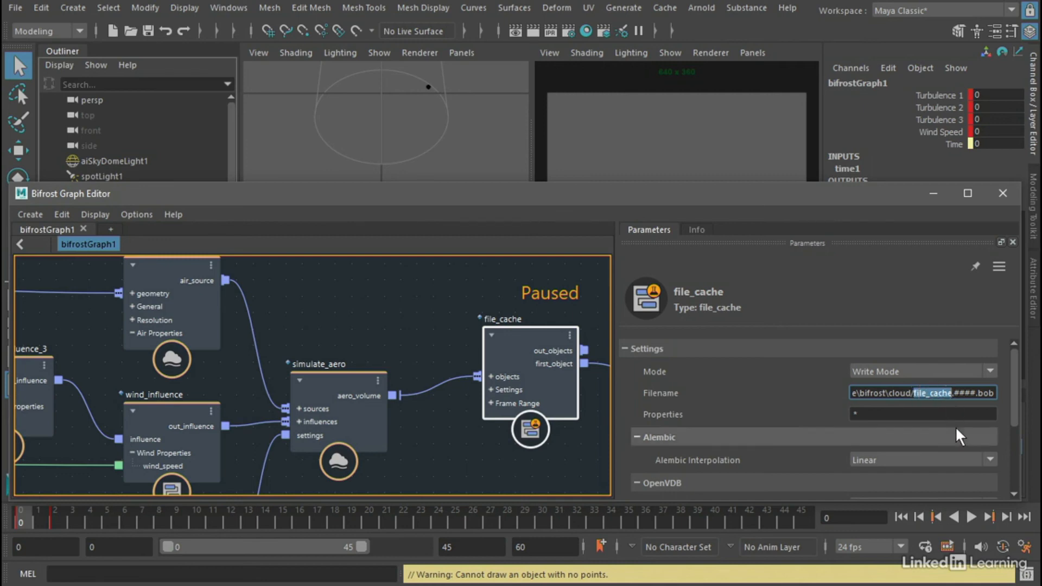
type("cloud")
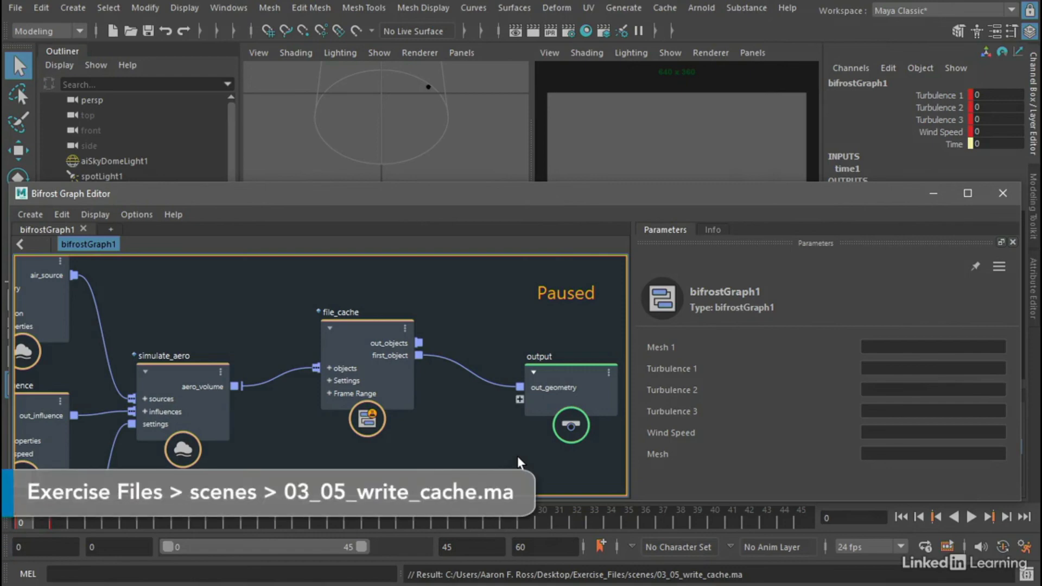
Select the file_cache node and resume execution of the paused graph.
left_click(374, 329)
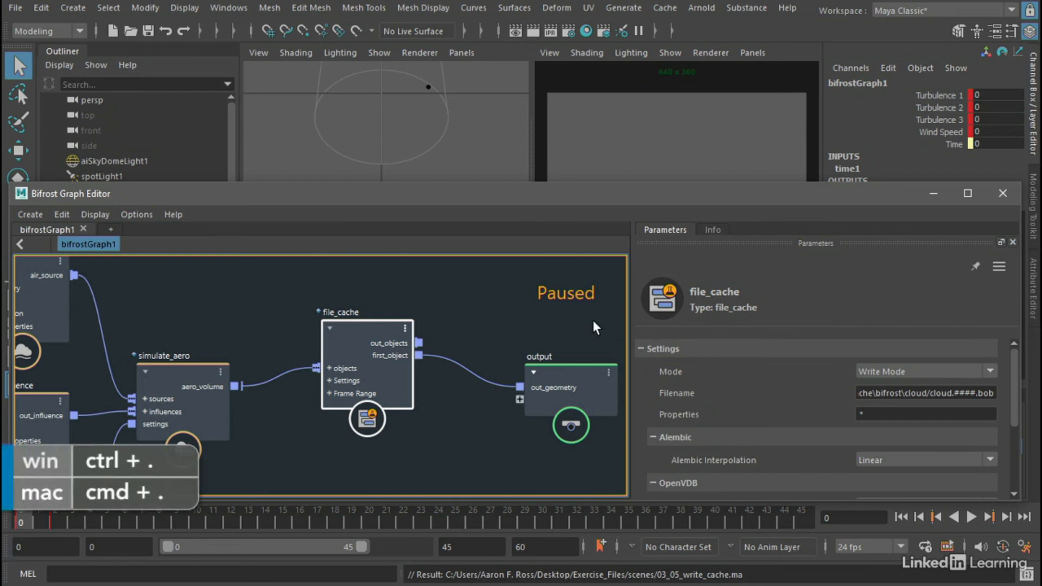
key("ctrl+period")
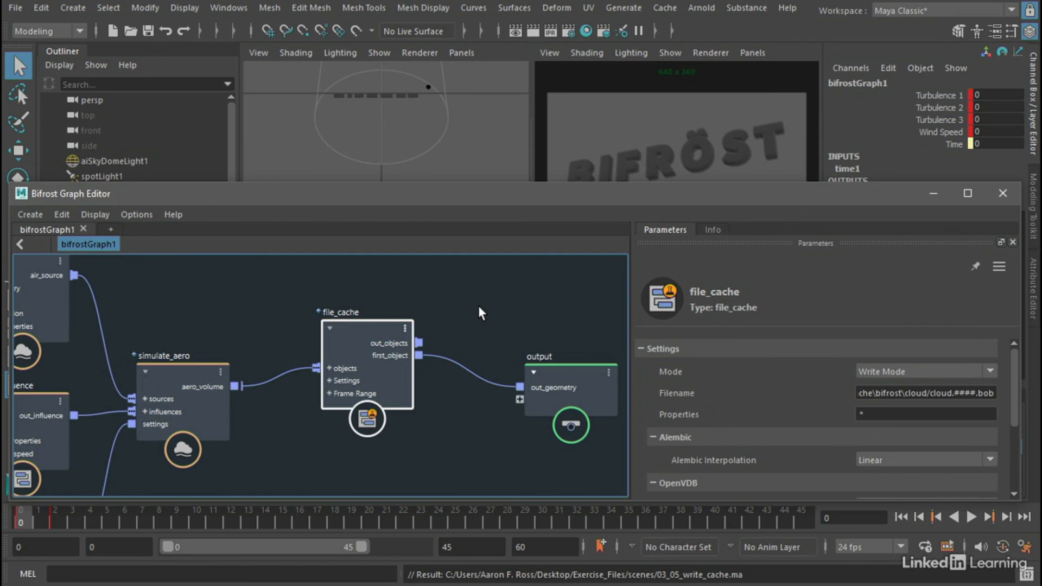
Minimize the Bifrost graph, clear the selection, cycle the playback looping option, and play the timeline from frame 0 to write the cache.
left_click(931, 193)
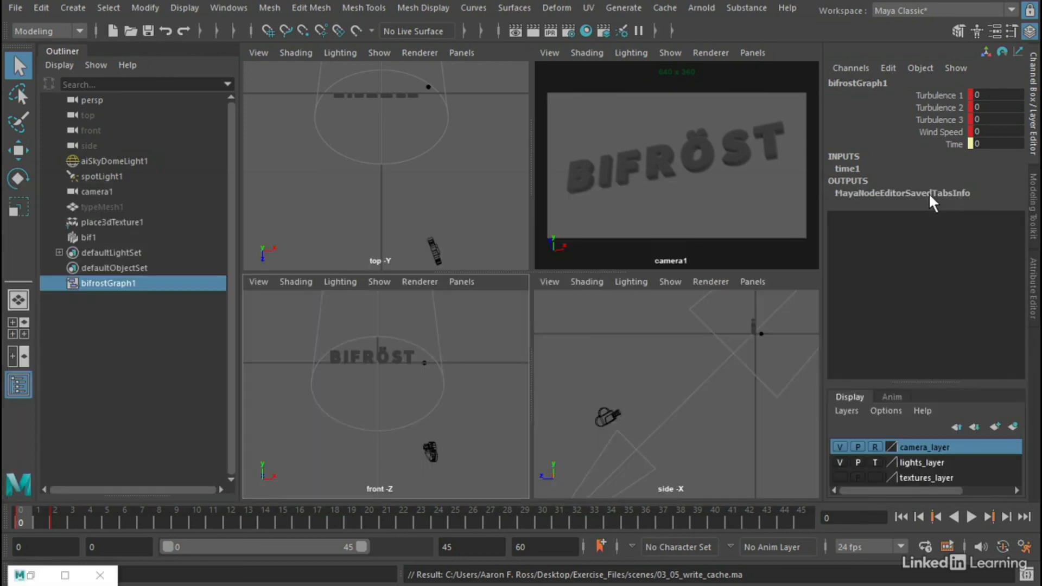
left_click(748, 218)
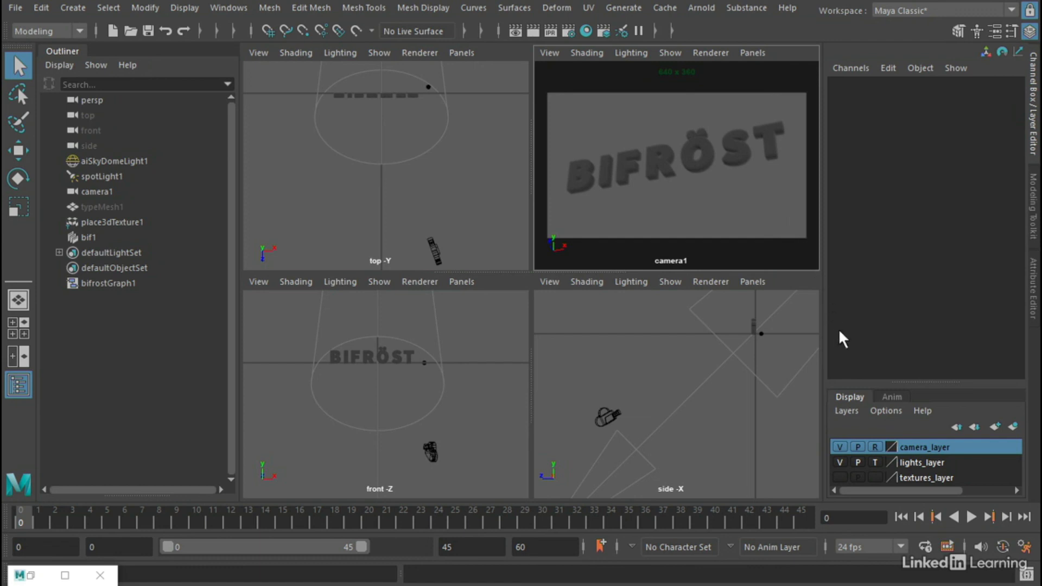
left_click(924, 549)
left_click(924, 551)
left_click(970, 516)
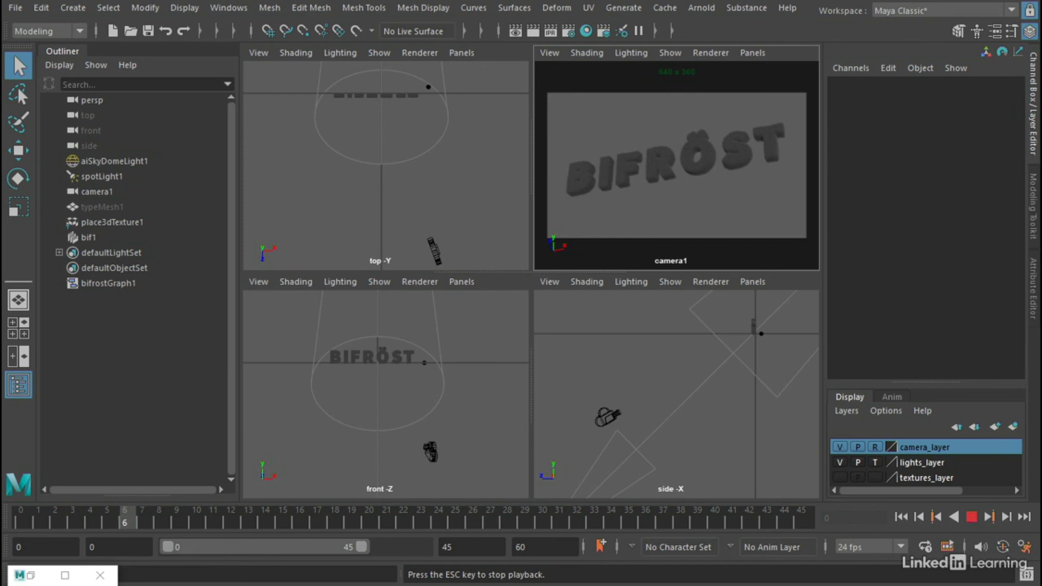
Switch to File Explorer, move its window aside to check the .bob files written in the cloud folder, and return to Maya.
key("alt+Tab")
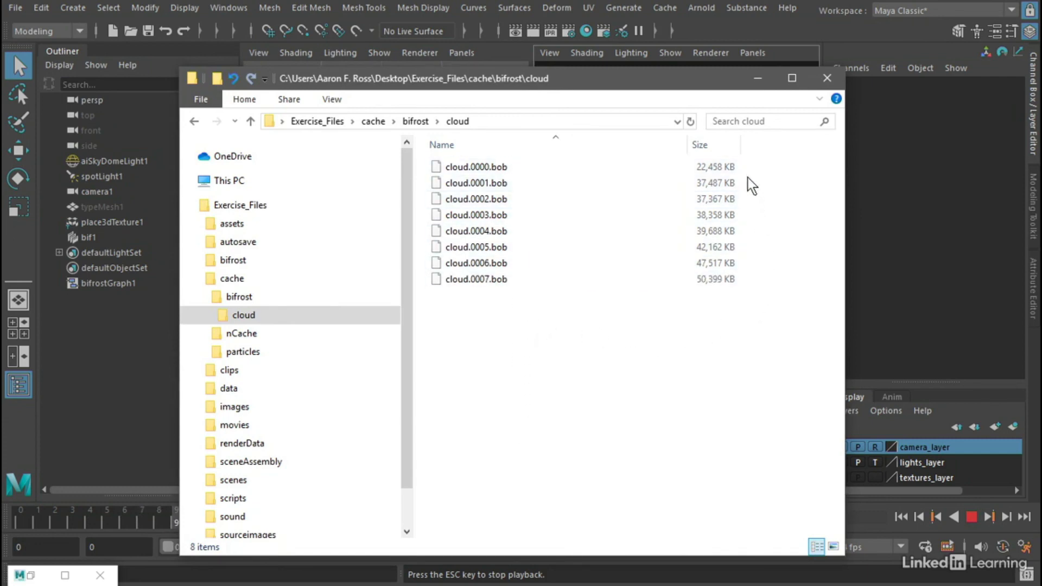
left_click_drag(698, 80, 413, 79)
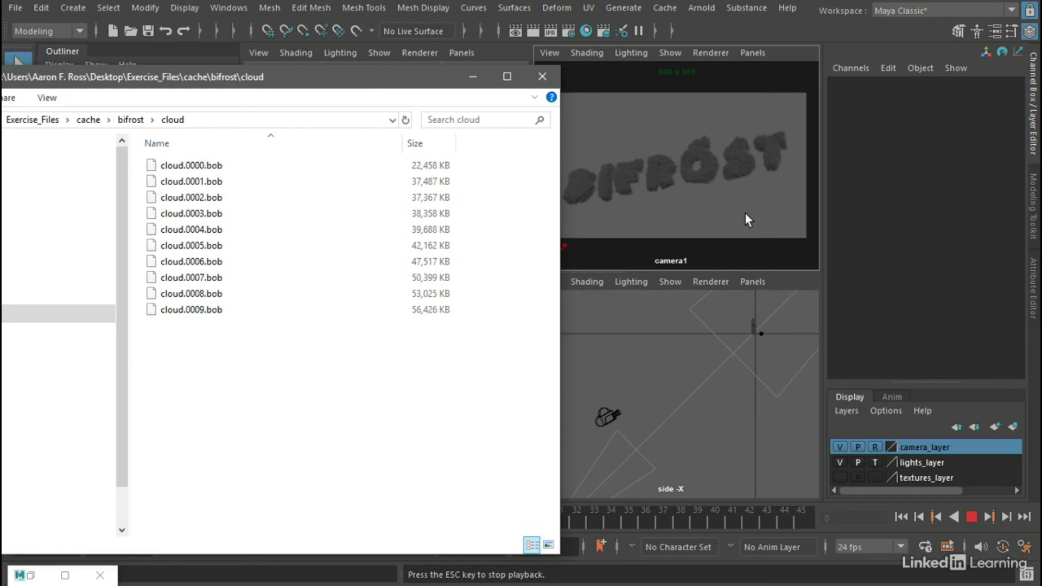
left_click(817, 34)
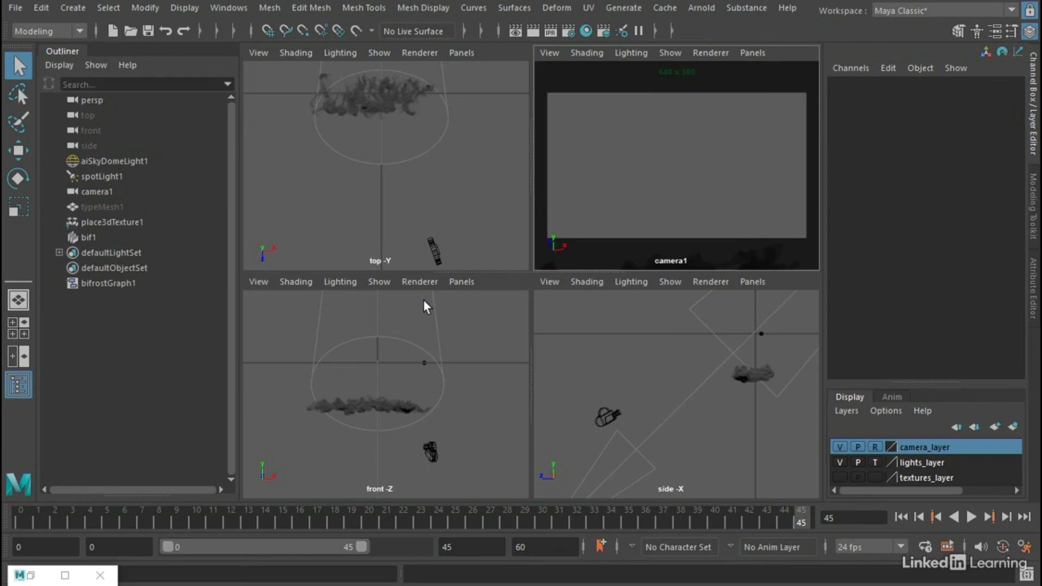
Reopen the Bifrost graph and set the file_cache node's mode to Read Mode.
left_click(31, 575)
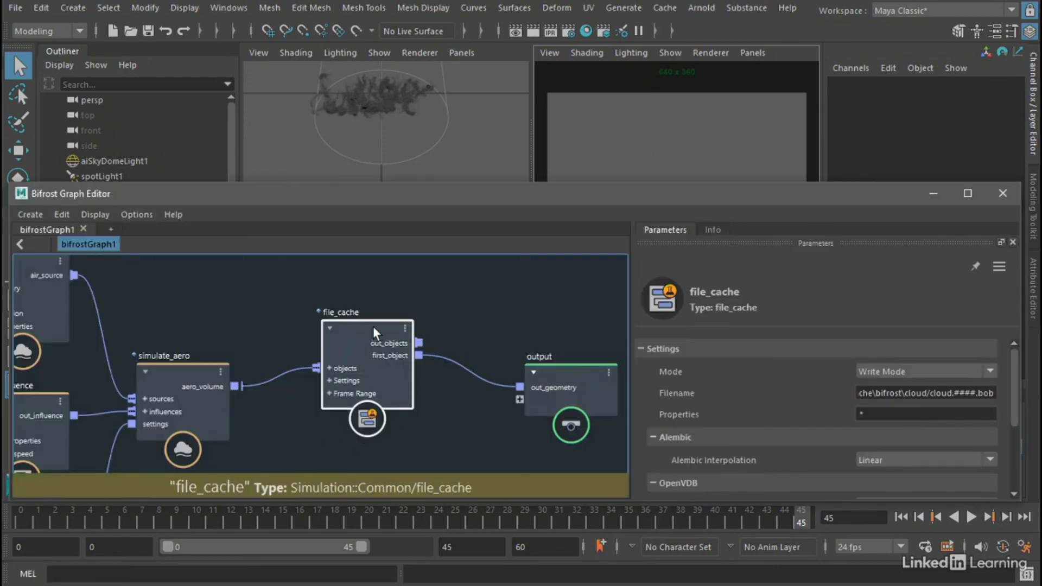
left_click(884, 371)
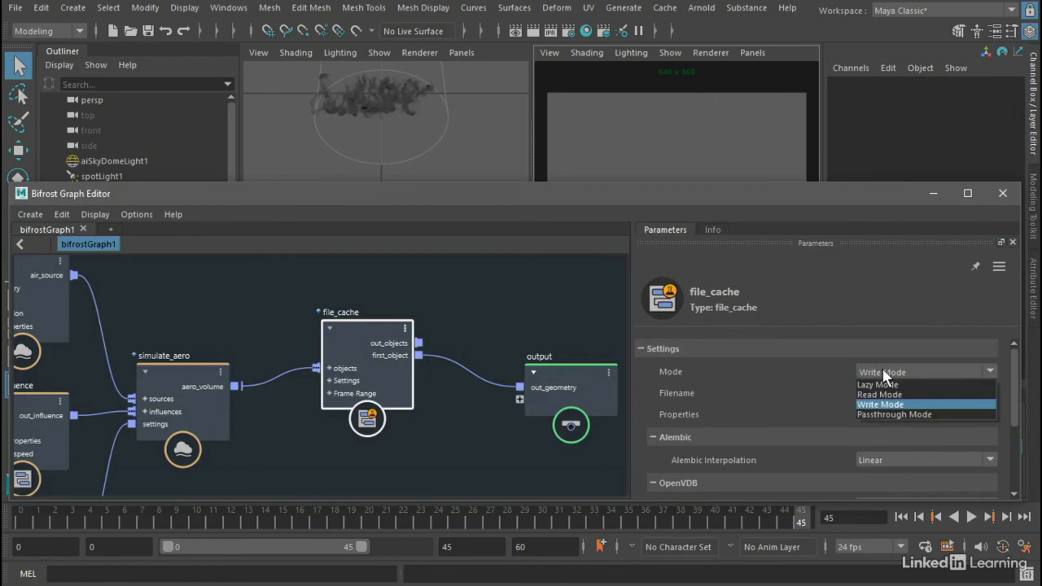
left_click(884, 395)
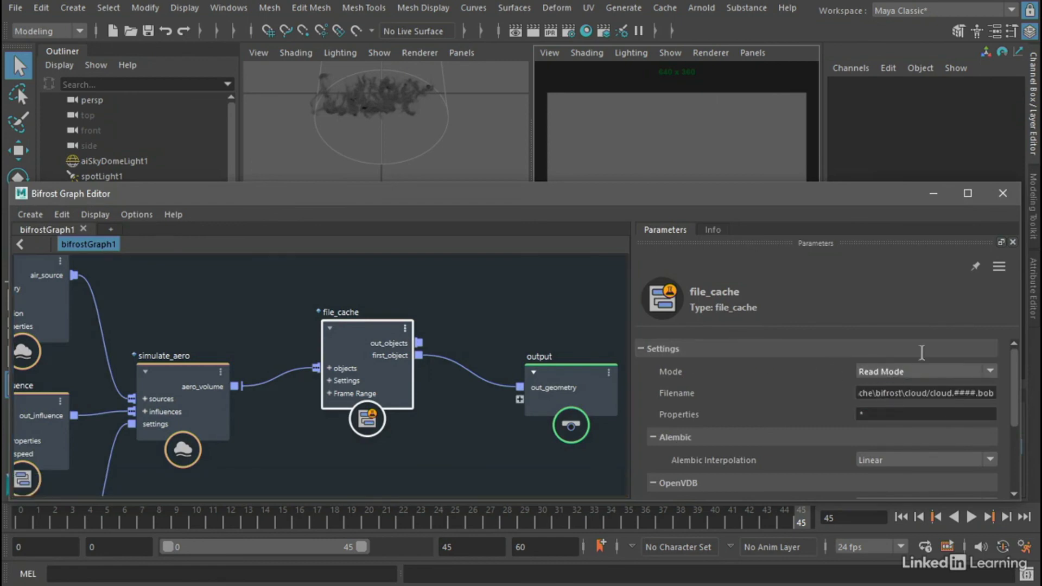
Minimize the Bifrost graph, rewind to frame 0 and play back the cached simulation.
left_click(933, 193)
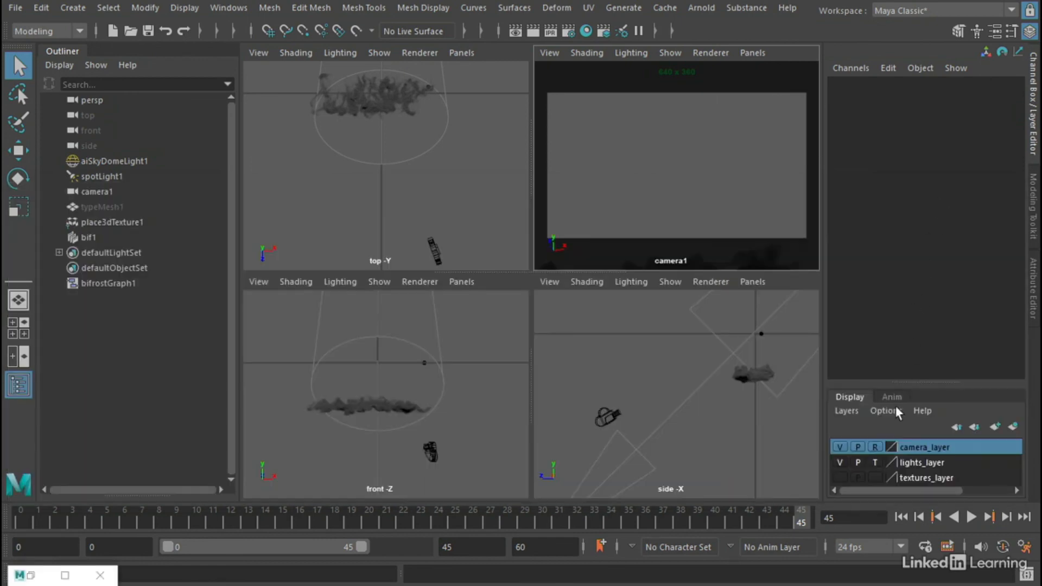
left_click(903, 516)
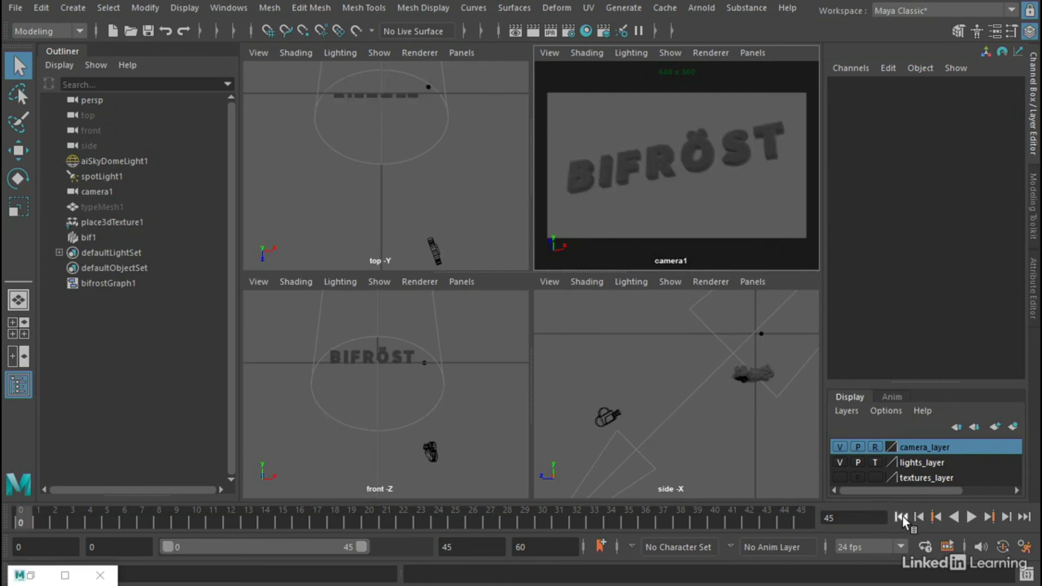
left_click(971, 517)
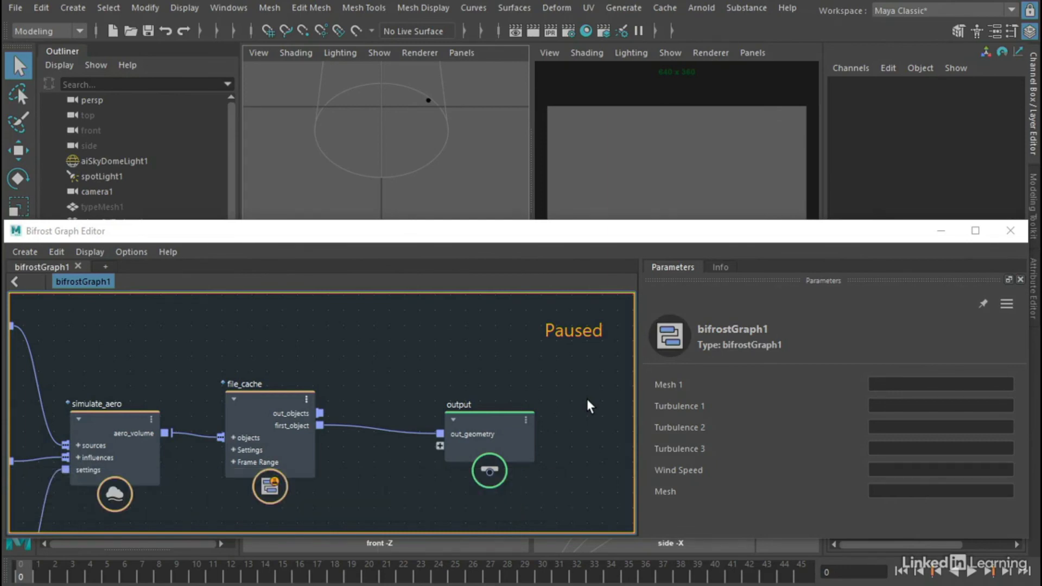
Select file_cache in the paused graph, review its full filename path, and set its mode to Read Mode.
left_click(265, 403)
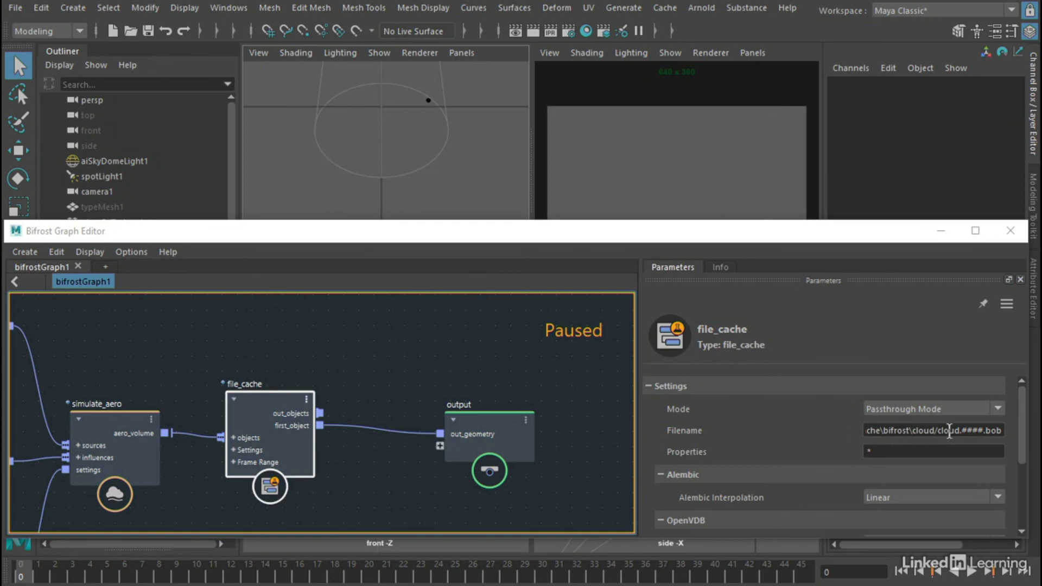
triple_click(869, 430)
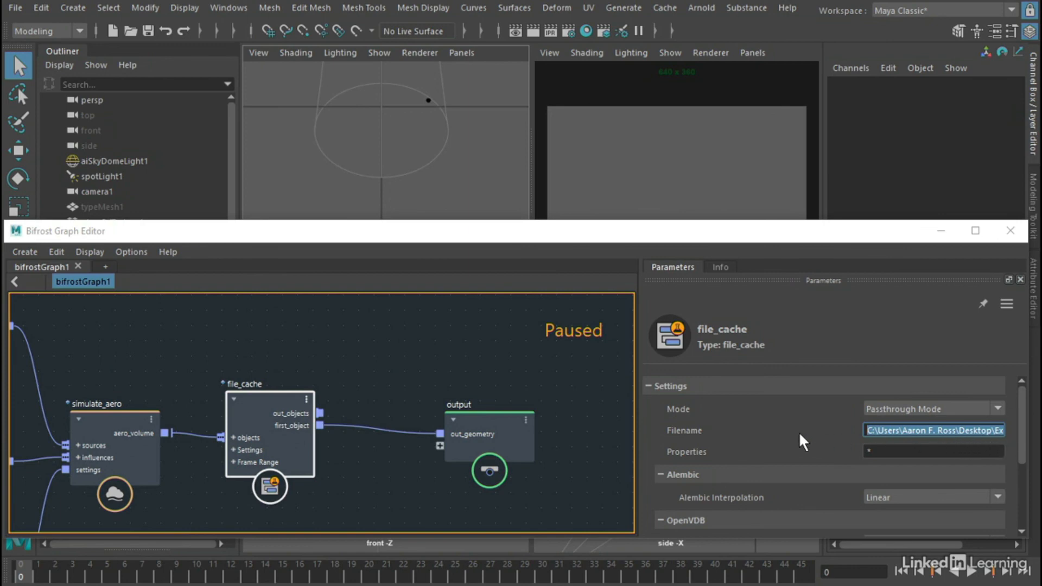
left_click(903, 409)
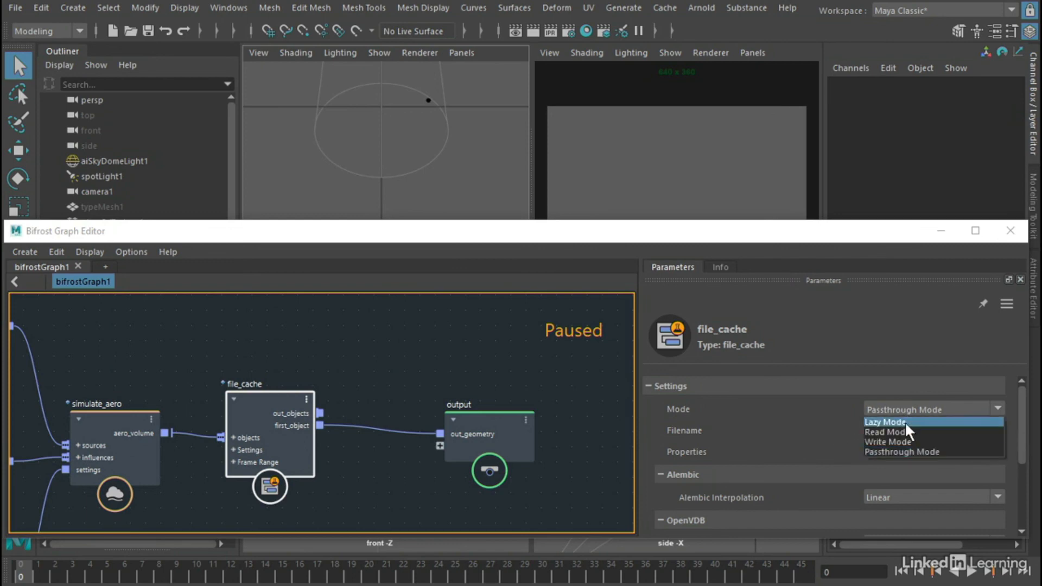
left_click(907, 428)
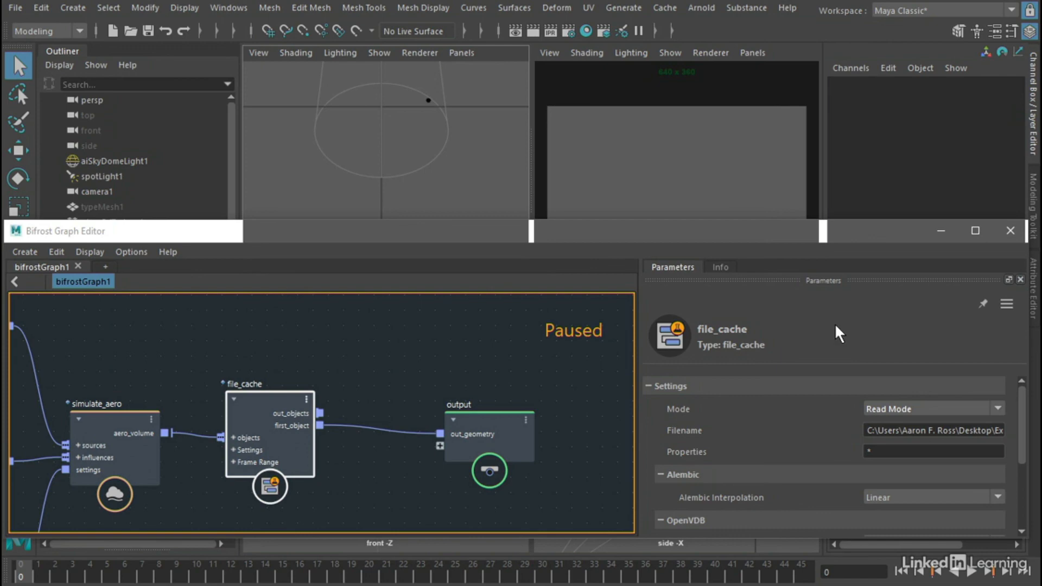
Open the Hypershade, create an Ai Standard Volume shader, and frame its node in the work area.
left_click(585, 31)
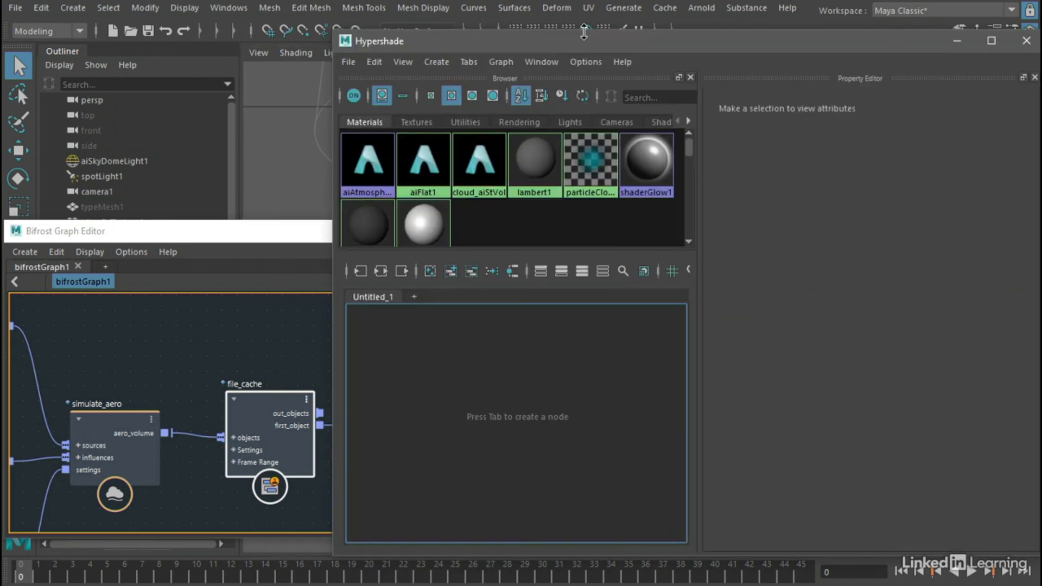
left_click(436, 62)
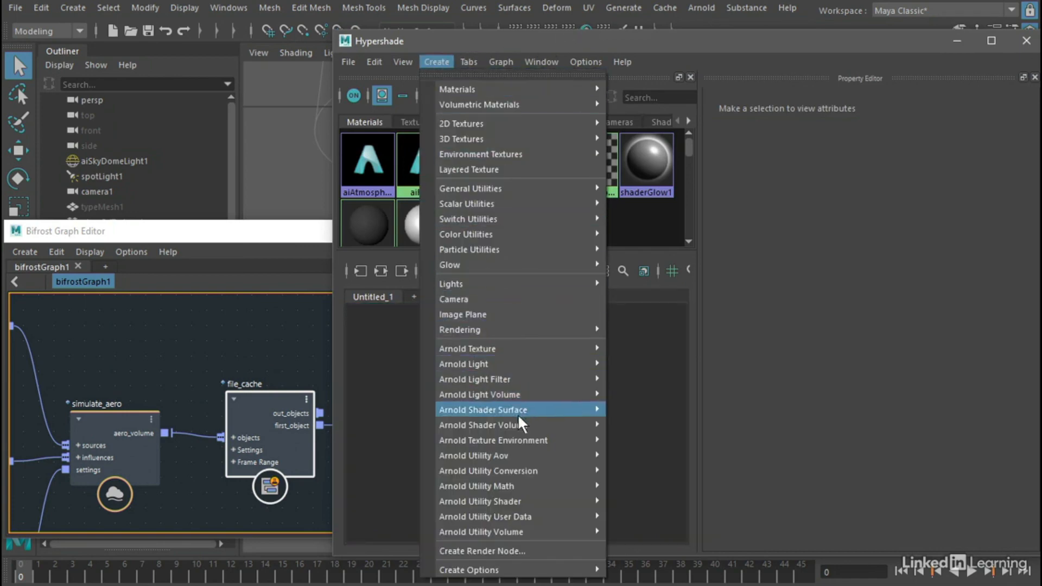
mouse_move(523, 425)
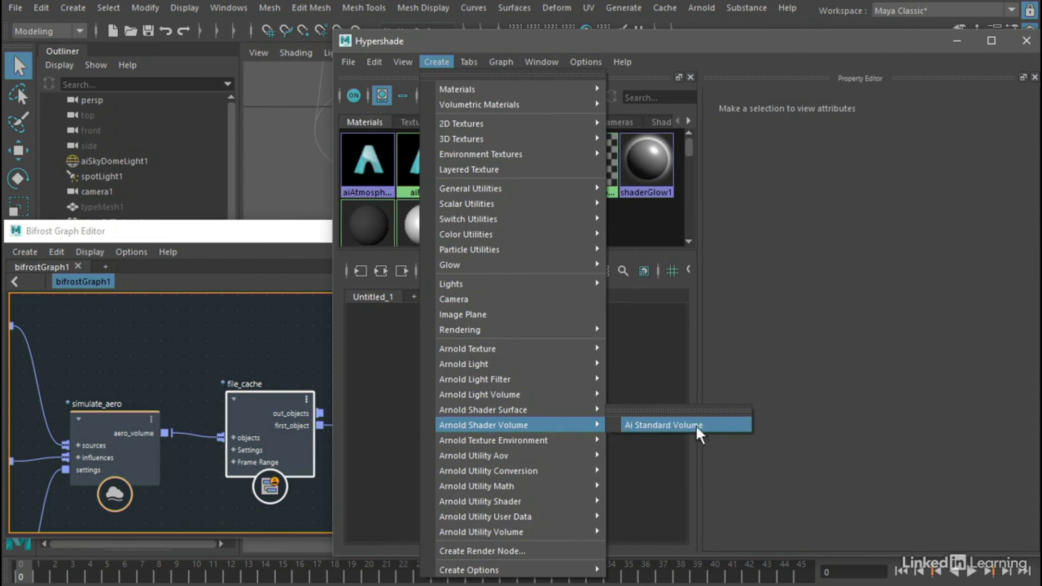
left_click(712, 424)
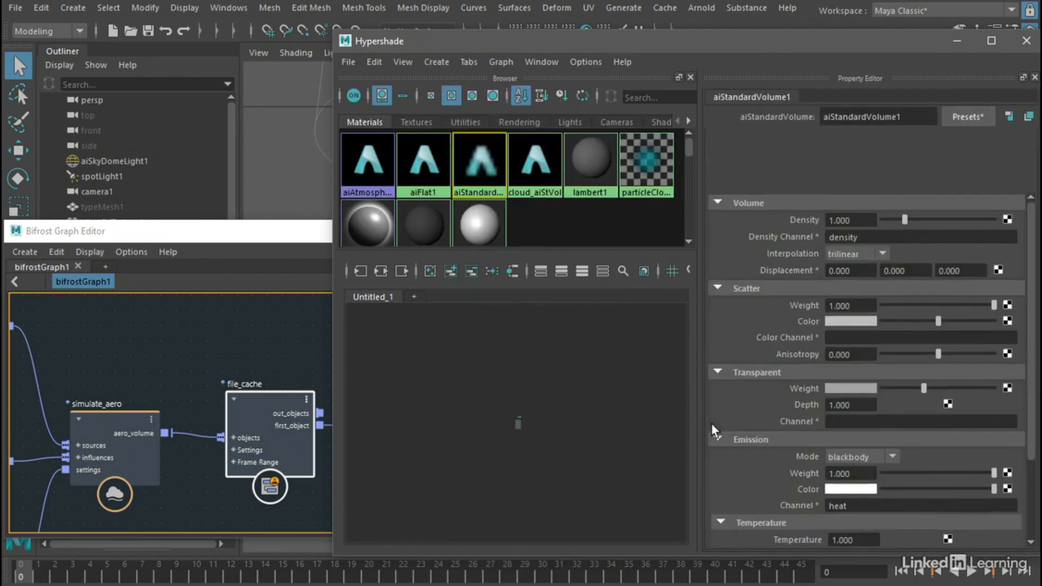
left_click(561, 348)
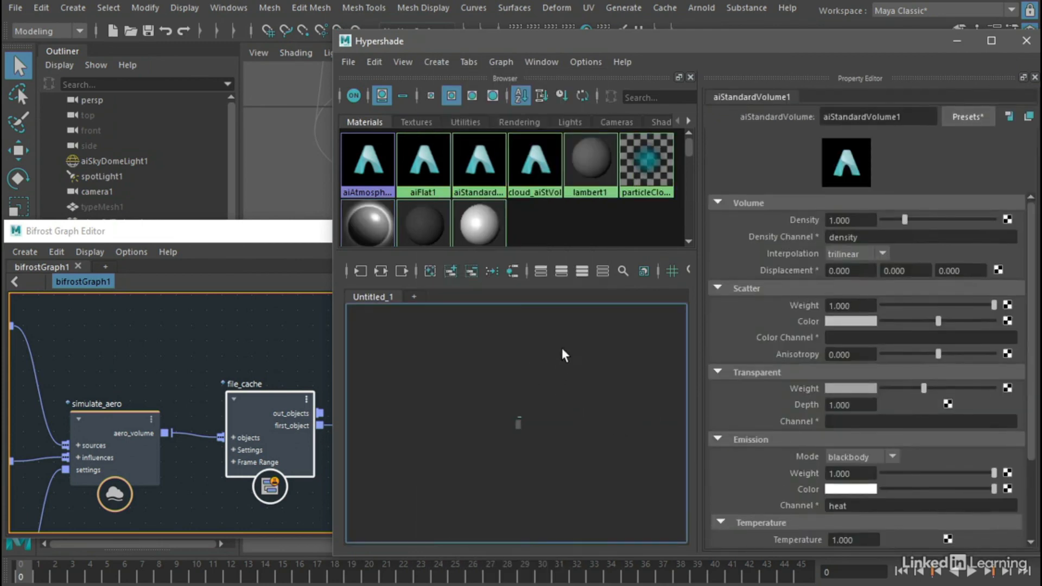
key("f")
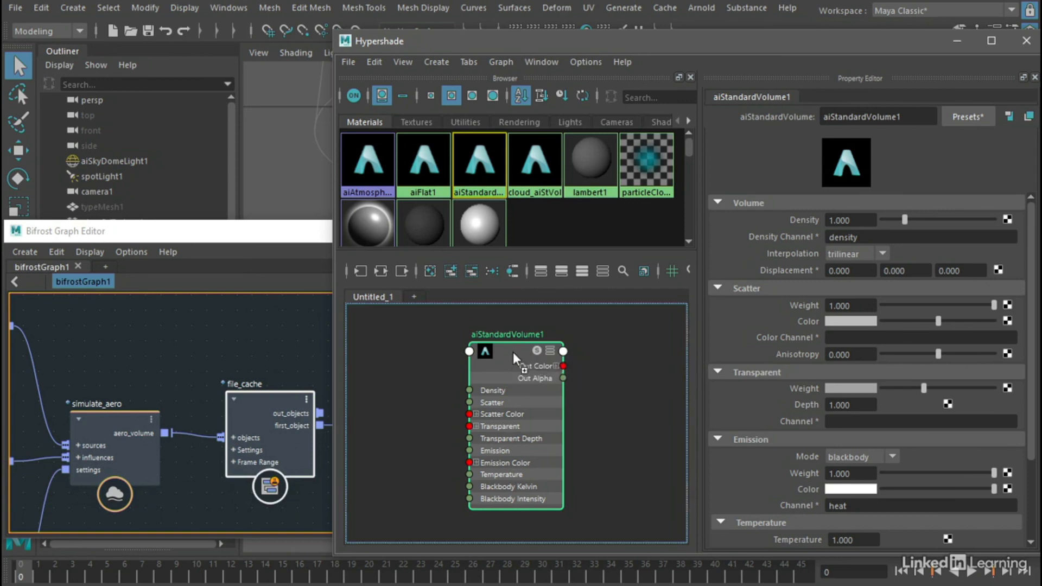
Bring the aiStandardVolume1 shader from the Hypershade into the Bifrost graph and place its node below file_cache.
left_click_drag(271, 341, 270, 340)
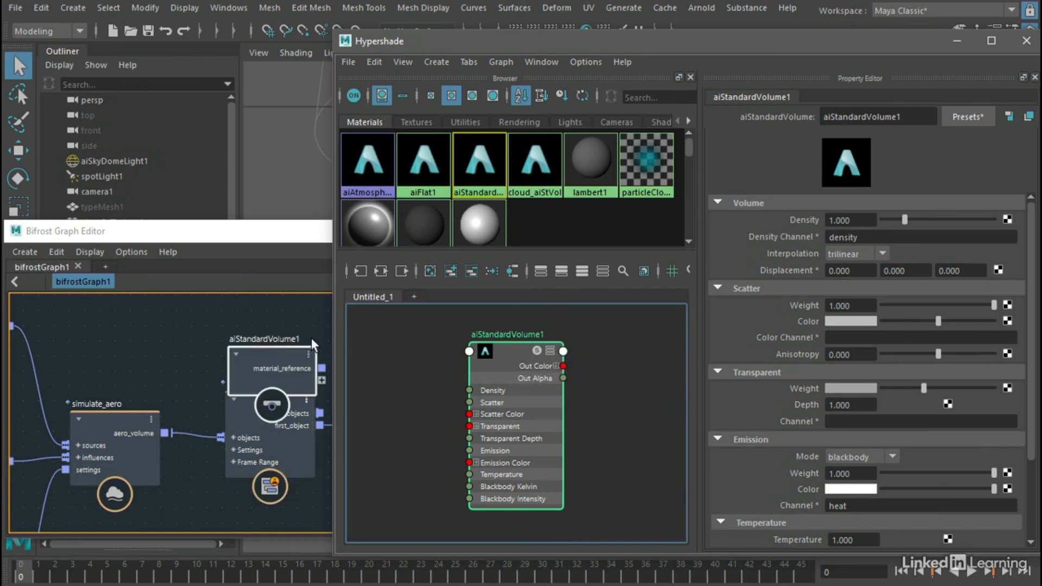
left_click(256, 232)
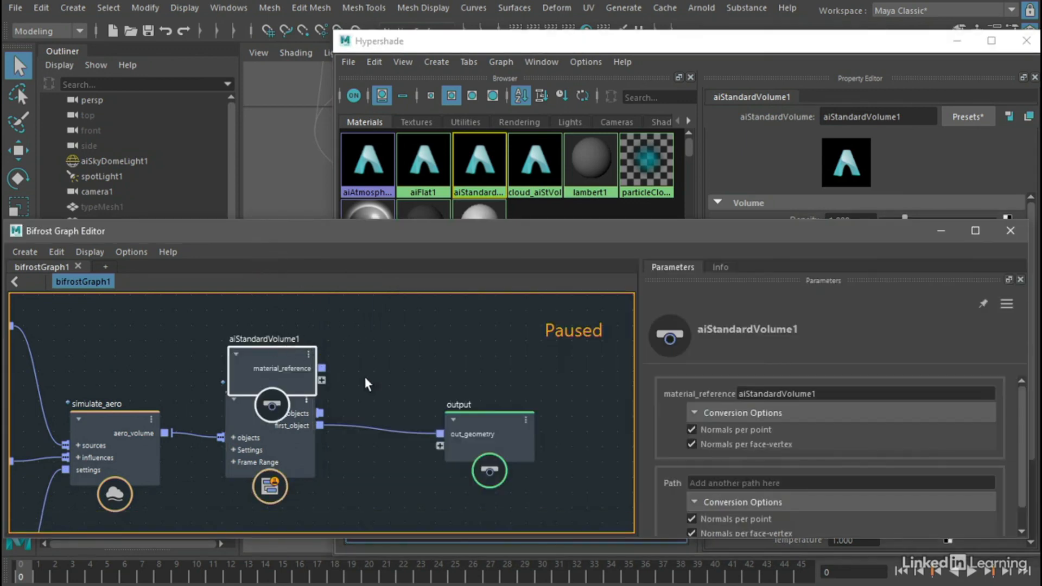
middle_click_drag(415, 401, 363, 341)
left_click_drag(227, 302, 289, 453)
middle_click_drag(406, 445, 438, 407)
left_click_drag(330, 415, 269, 453)
middle_click_drag(356, 419, 337, 426)
Add an assign_material node to the Bifrost graph and connect aiStandardVolume1's material_reference to its volume_material.
left_click(360, 413)
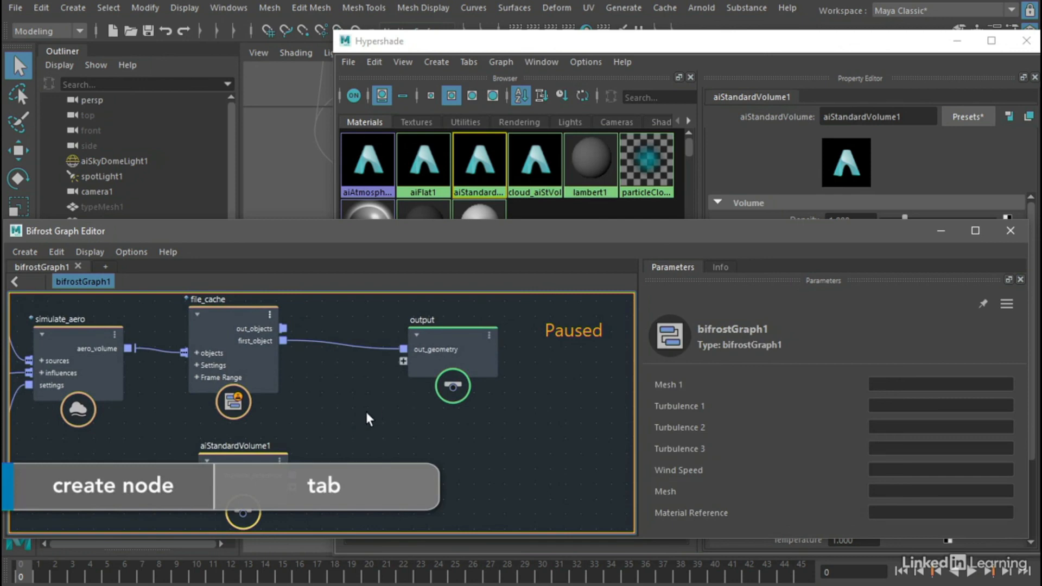
key("Tab")
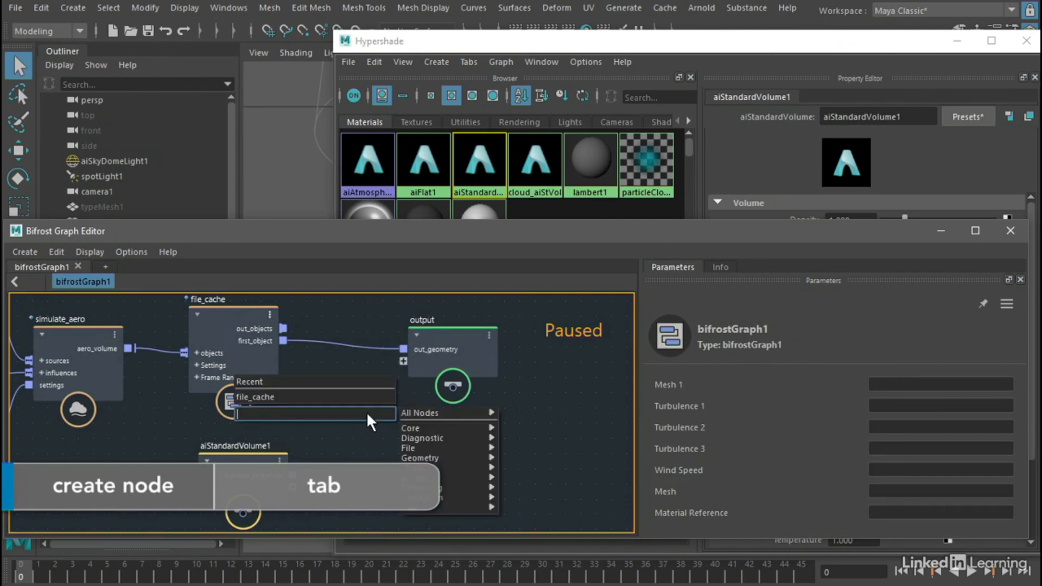
type("mat")
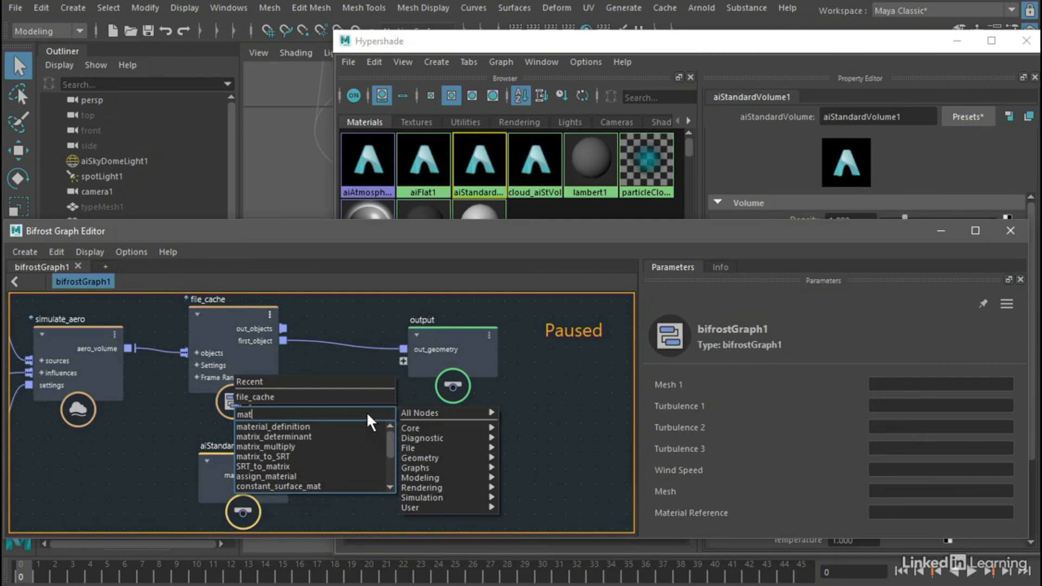
type("er")
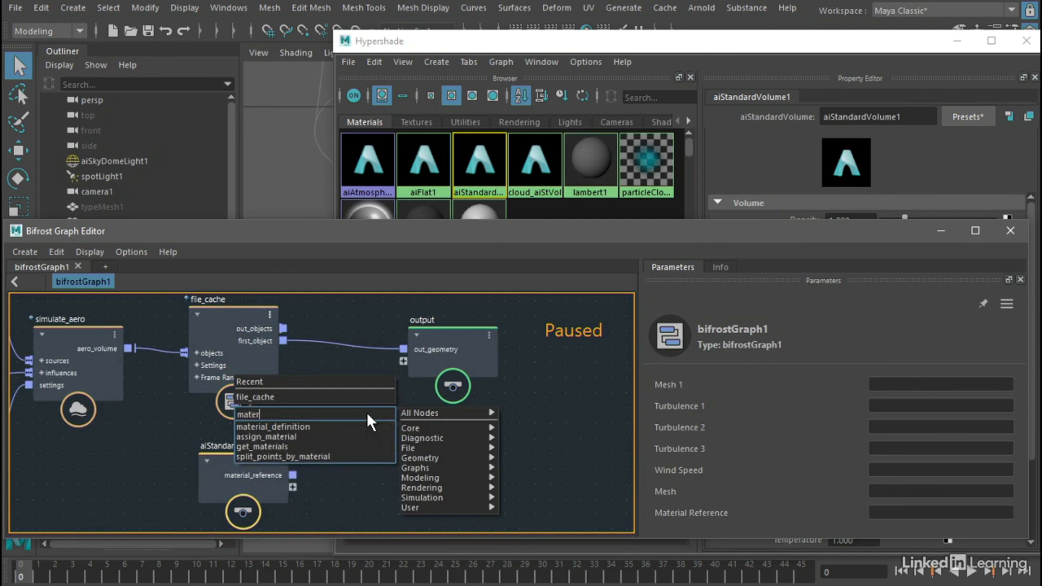
left_click(297, 432)
left_click_drag(336, 434, 344, 389)
left_click_drag(255, 460, 318, 488)
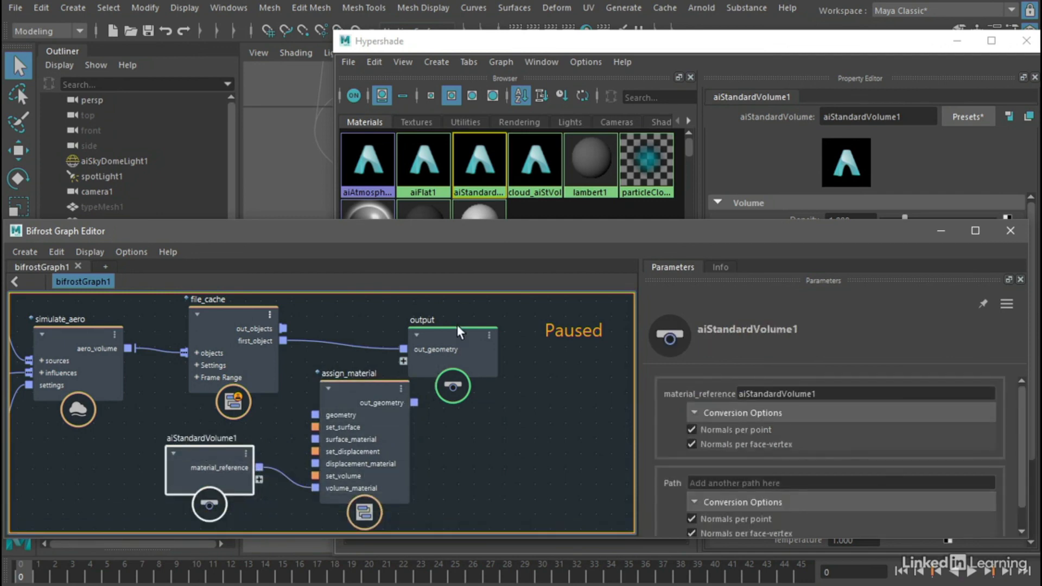
Insert assign_material between file_cache and output by connecting first_object to geometry and out_geometry to out_geometry, spacing out the nodes.
left_click_drag(457, 325, 516, 333)
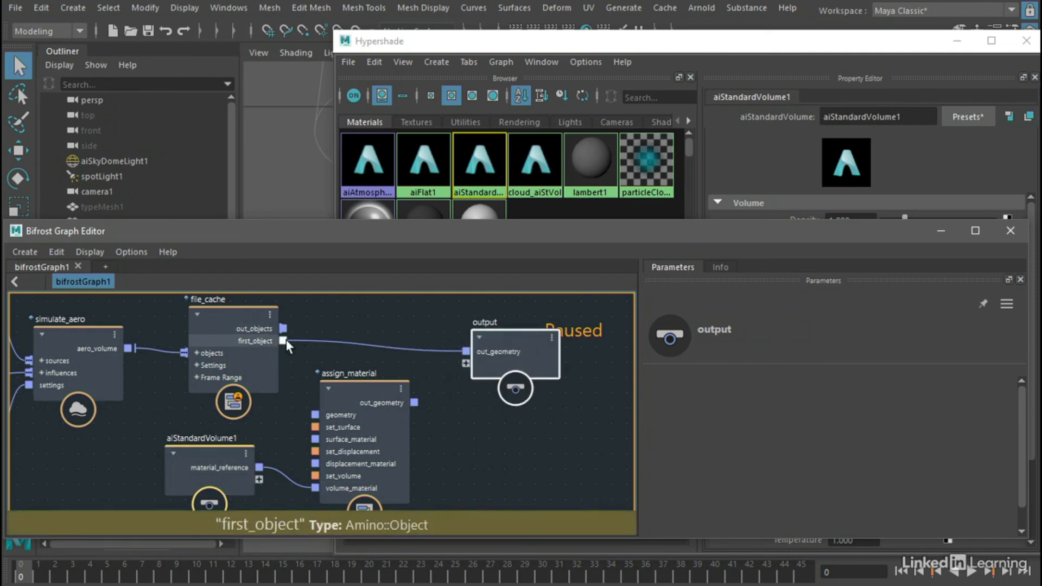
left_click_drag(284, 340, 317, 416)
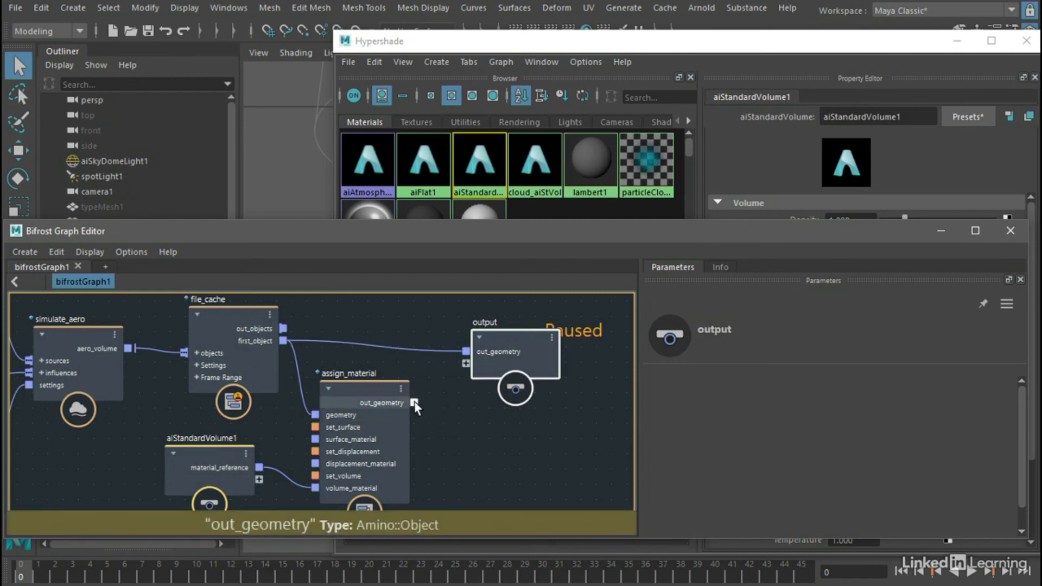
left_click_drag(415, 404, 470, 352)
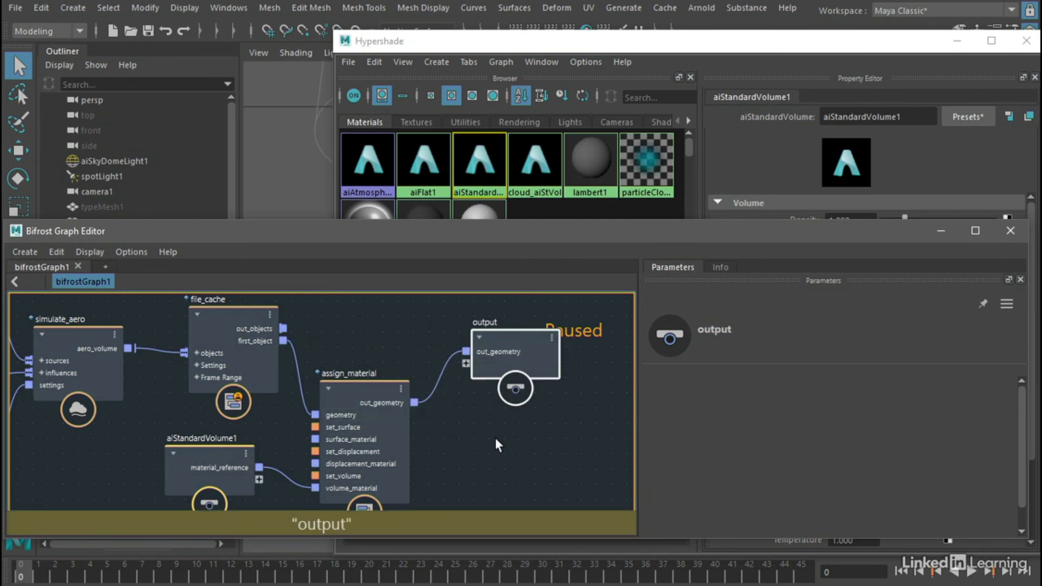
left_click_drag(381, 389, 397, 368)
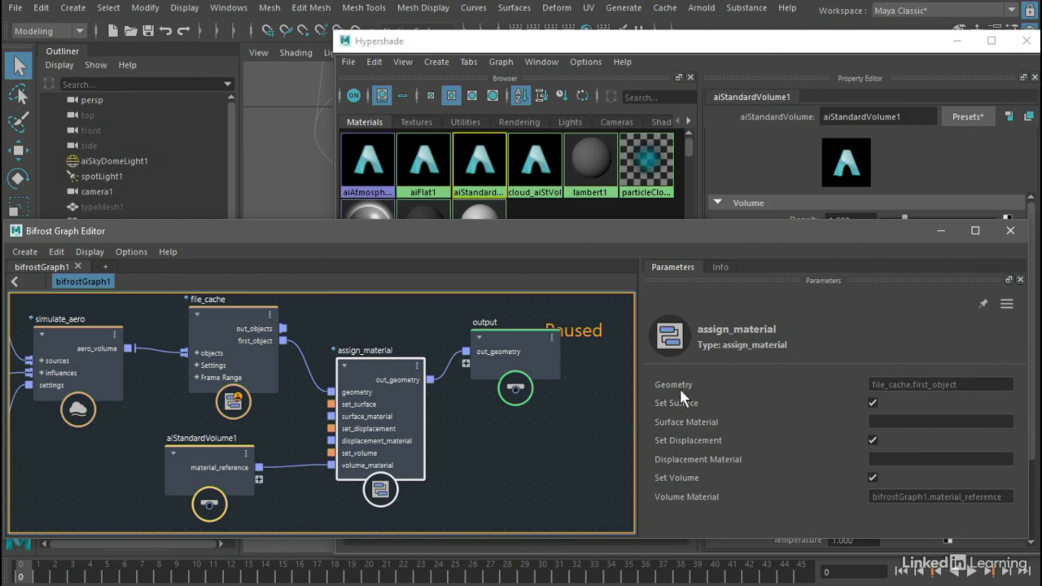
Minimize the Hypershade, resume the paused Bifrost graph execution, and enlarge the Bifrost Graph Editor slightly.
left_click(956, 40)
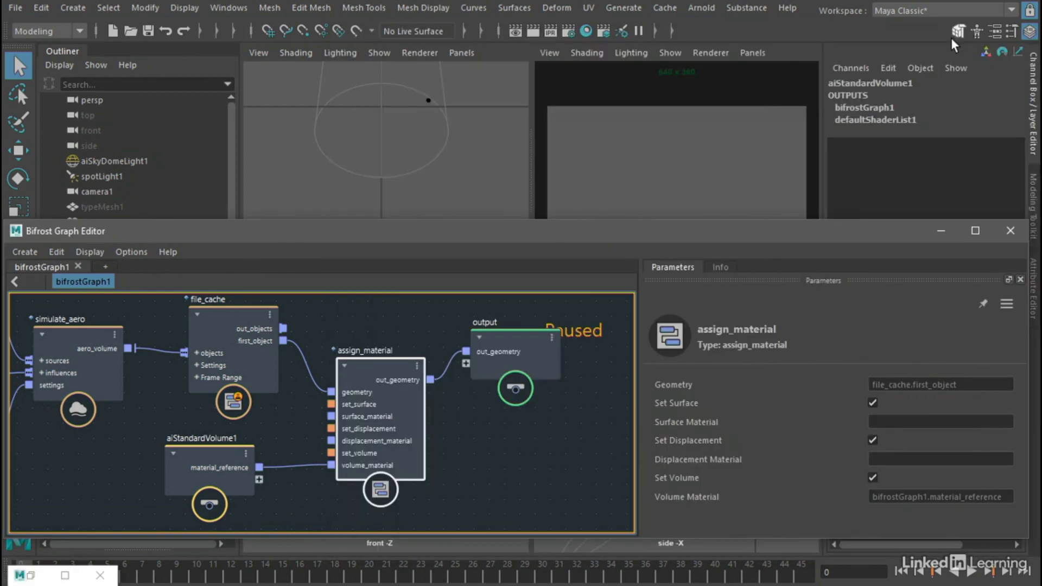
left_click(599, 417)
middle_click_drag(587, 412, 552, 429, "alt")
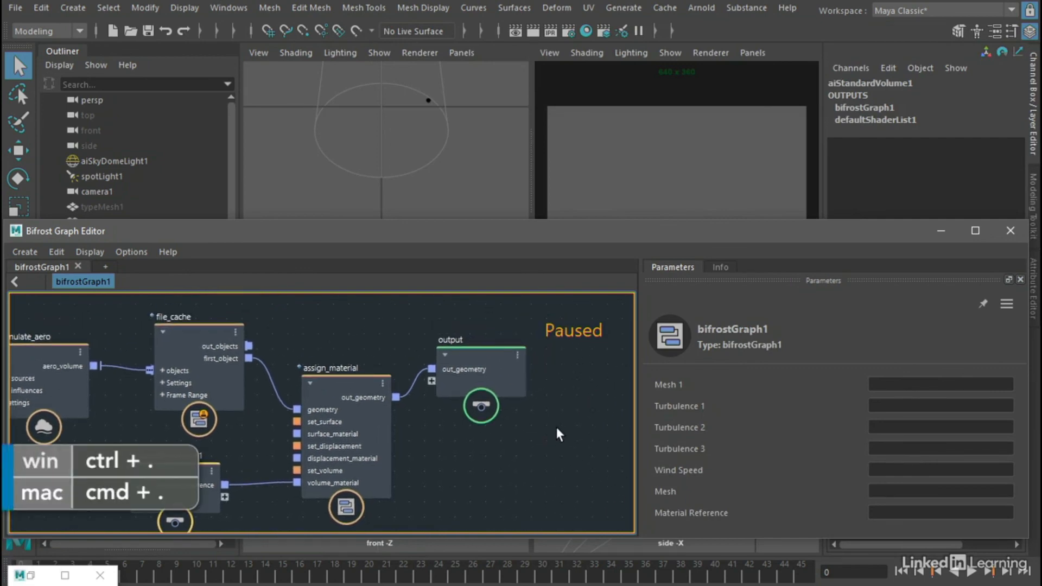
key("ctrl+period")
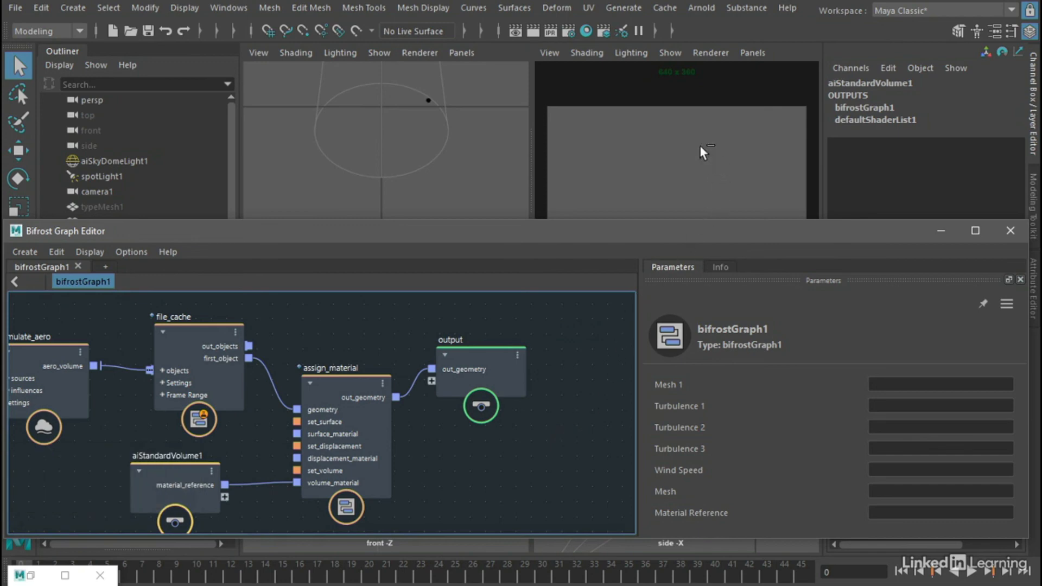
mouse_move(731, 219)
left_mouse_down()
mouse_move(736, 239)
mouse_move(735, 208)
left_mouse_up()
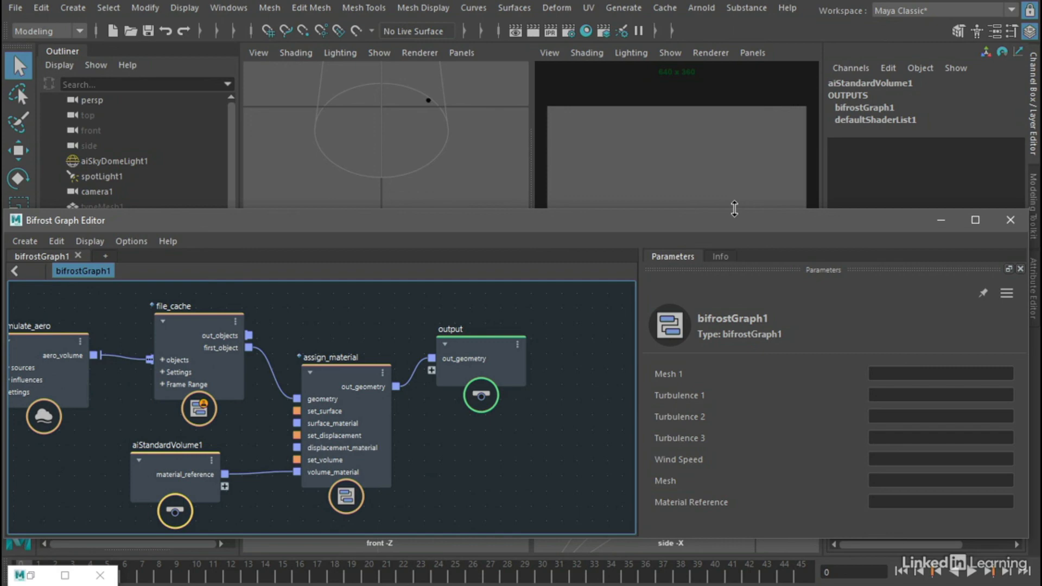
Restore the Hypershade and replace aiStandardVolume1's settings with the default_bifrost_aero preset.
left_click(29, 577)
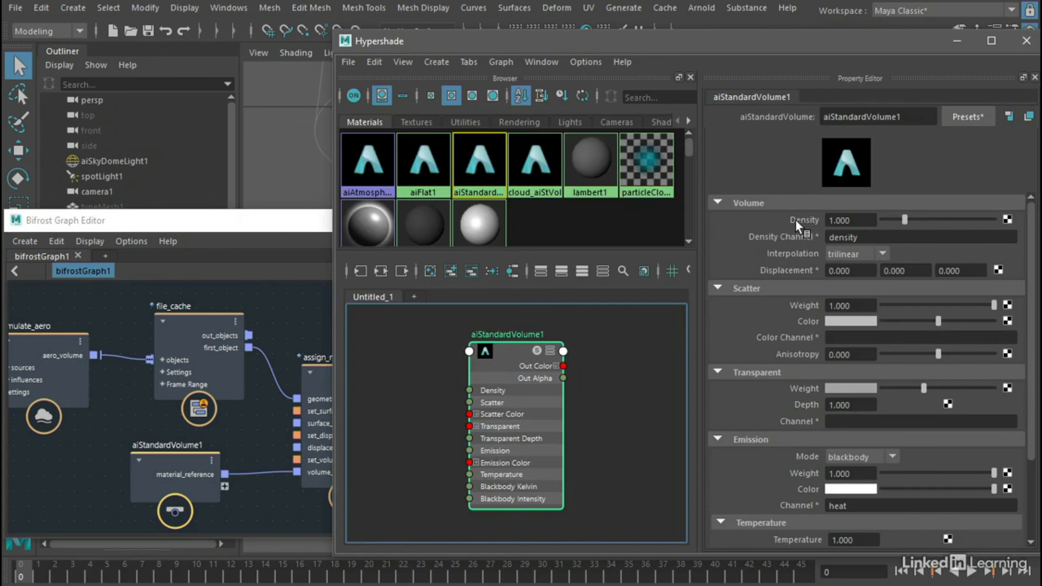
left_click_drag(898, 57, 345, 53)
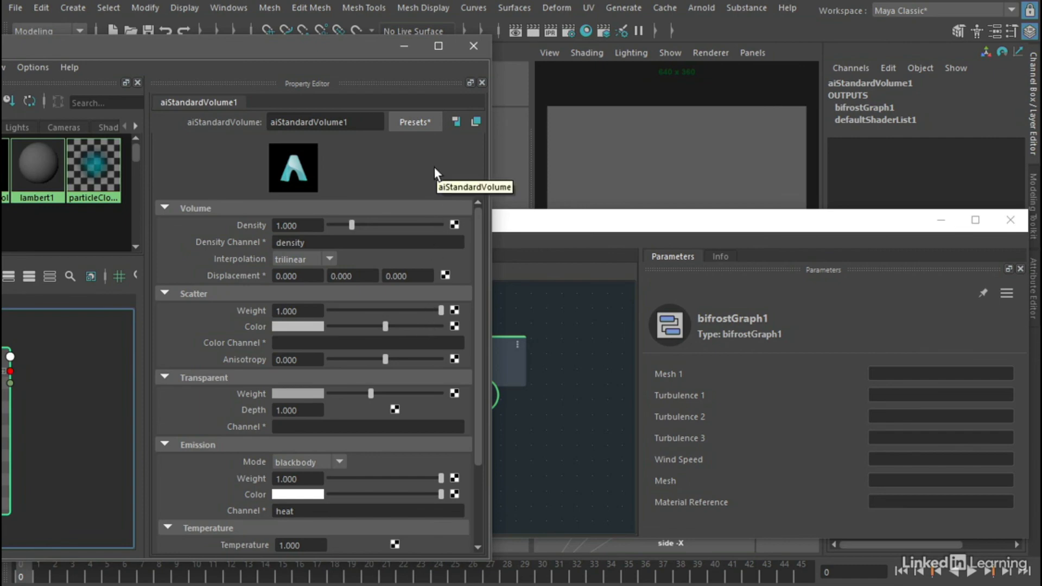
left_click(412, 124)
mouse_move(519, 166)
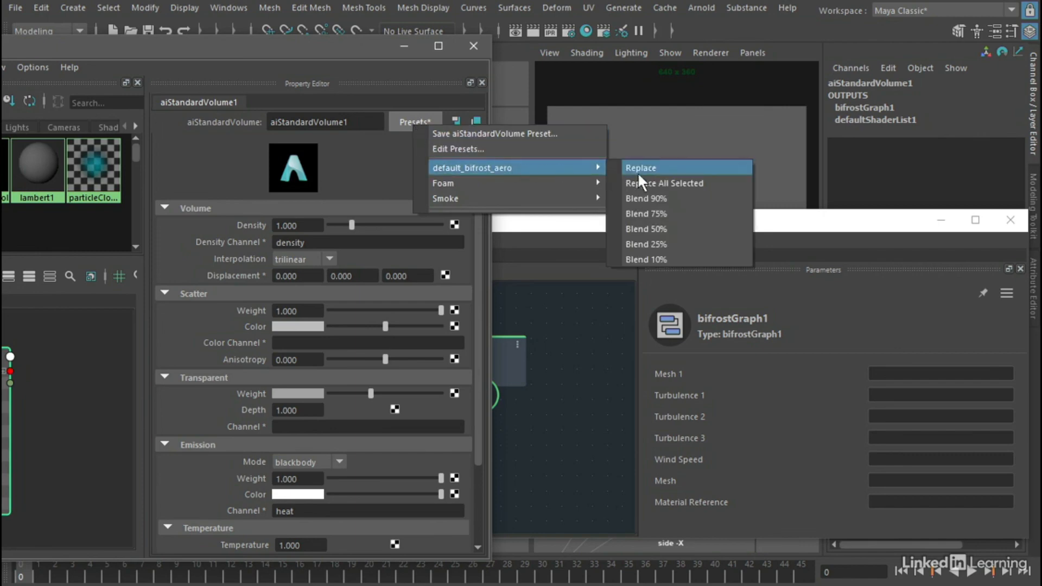
left_click(652, 169)
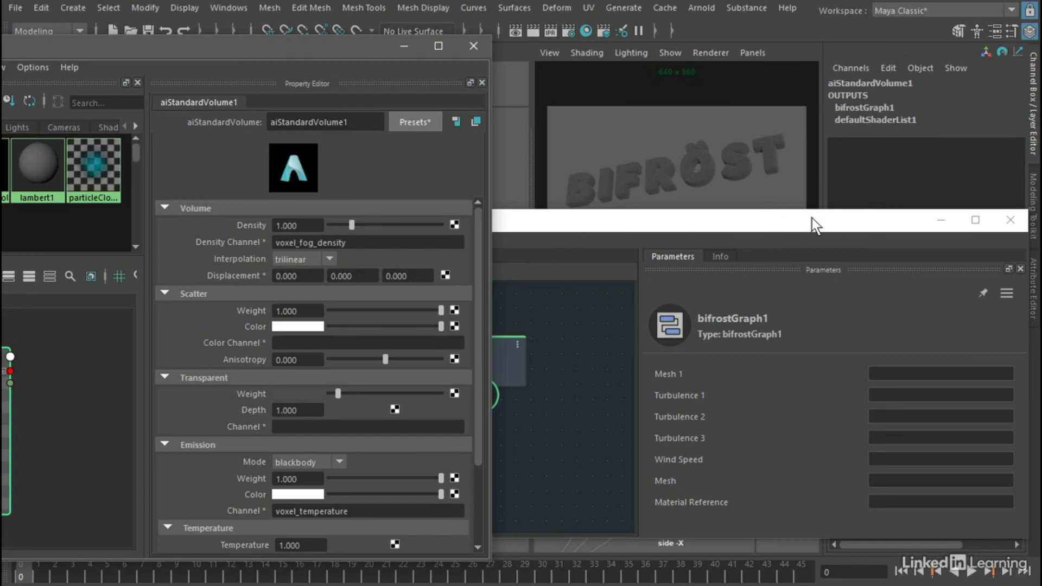
Switch the camera1 viewport to the Arnold renderer and run a test IPR render, stopping it once the BIFRÖST text has rendered.
left_click(939, 220)
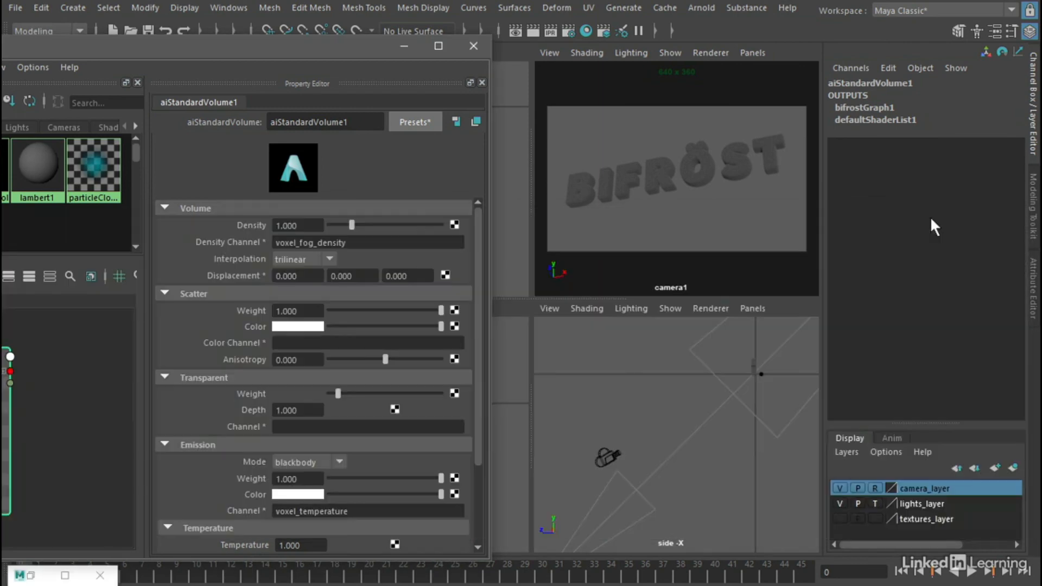
left_click(404, 46)
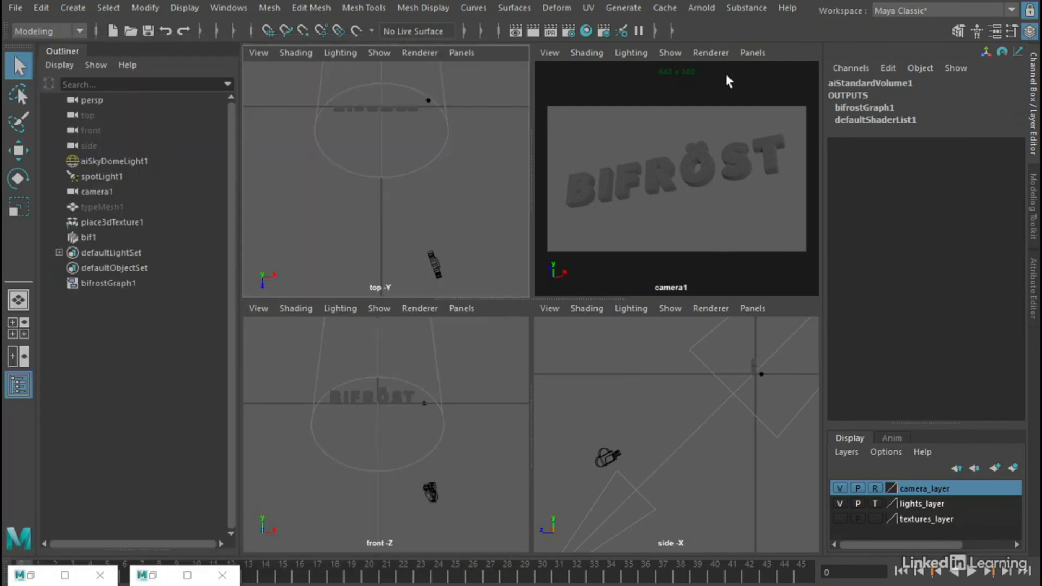
left_click(717, 53)
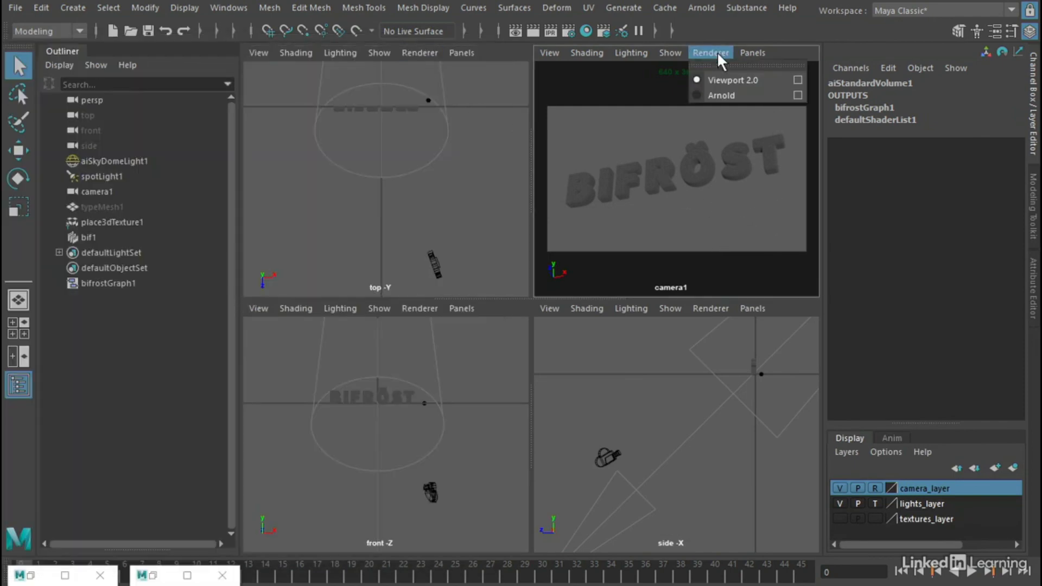
left_click(743, 95)
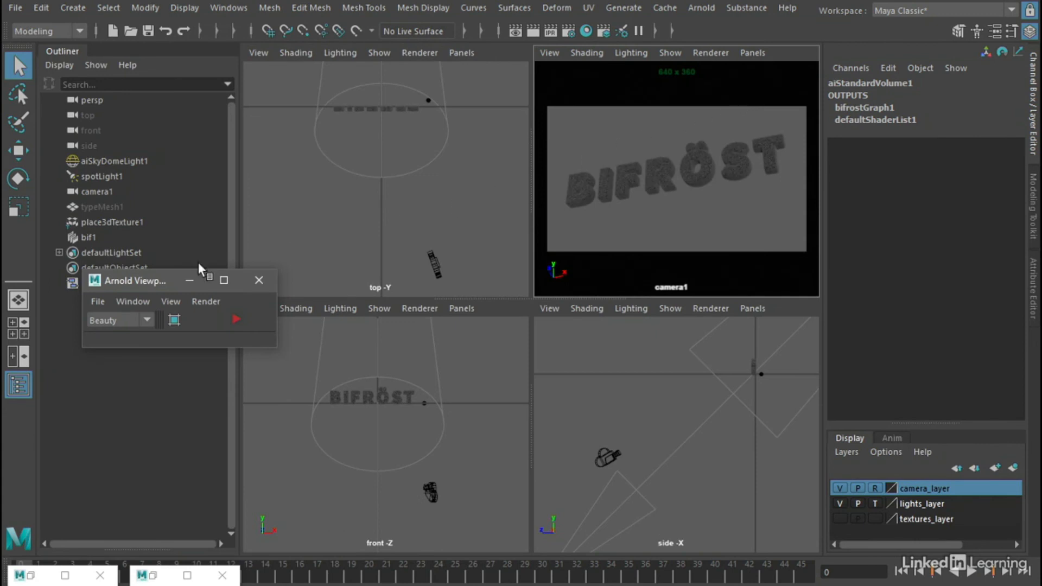
left_click_drag(157, 286, 676, 239)
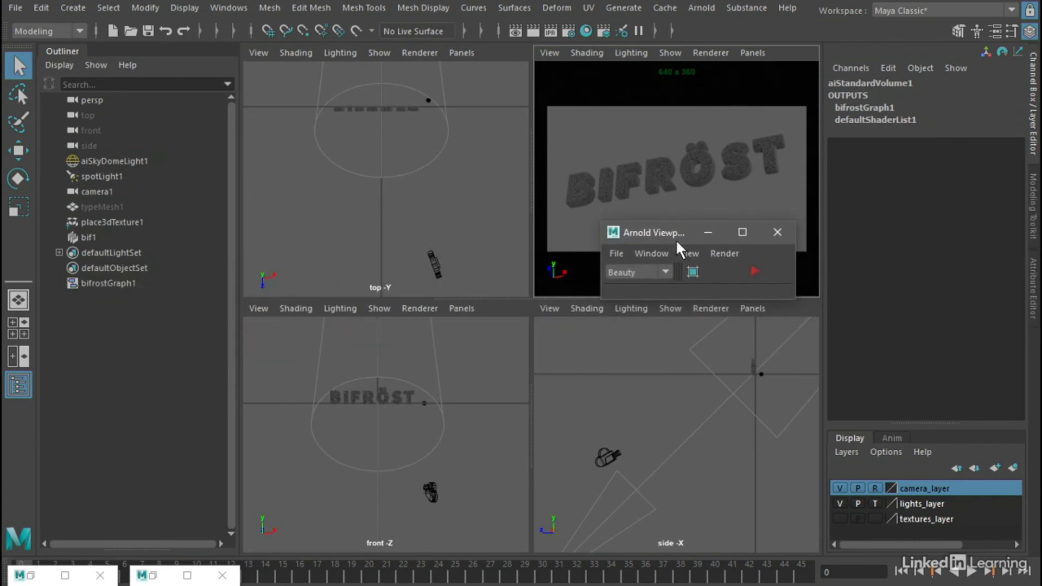
left_click(755, 269)
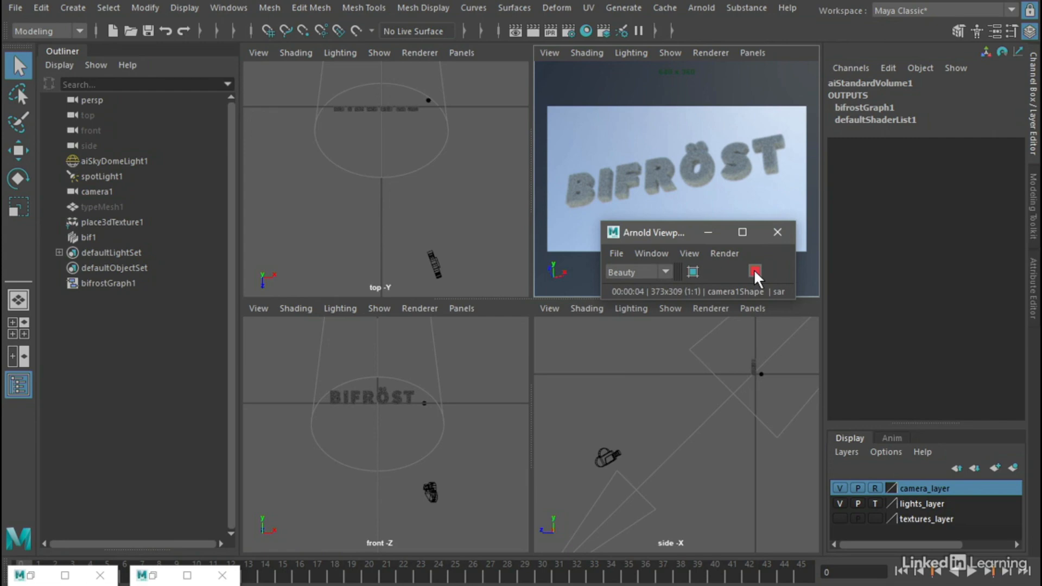
left_click(757, 266)
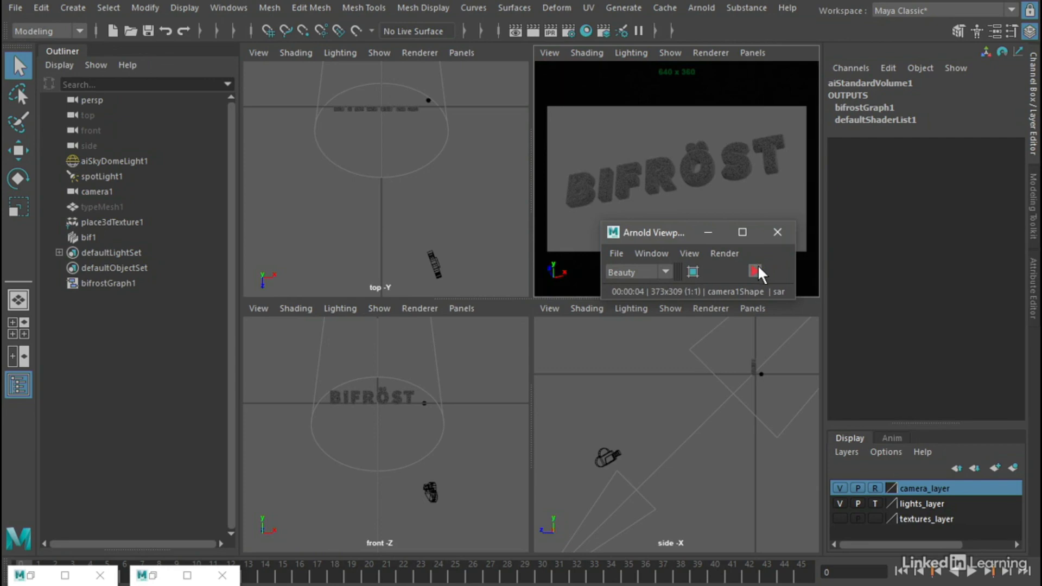
Restore the Bifrost Graph Editor and Hypershade, and bring the cloud_aiStVol shader into the graph.
left_click(27, 575)
left_click(153, 576)
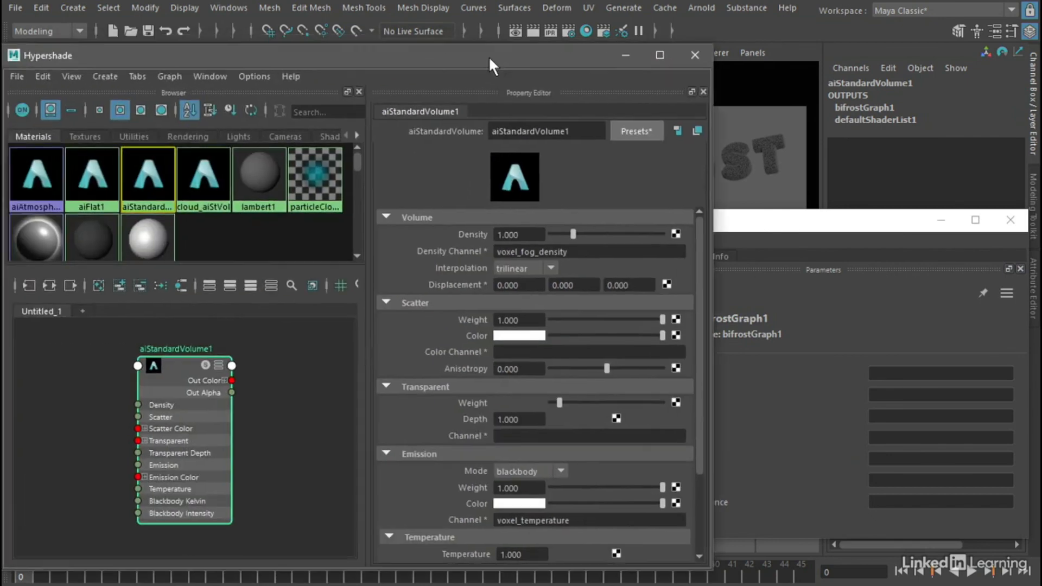
left_click_drag(489, 57, 836, 43)
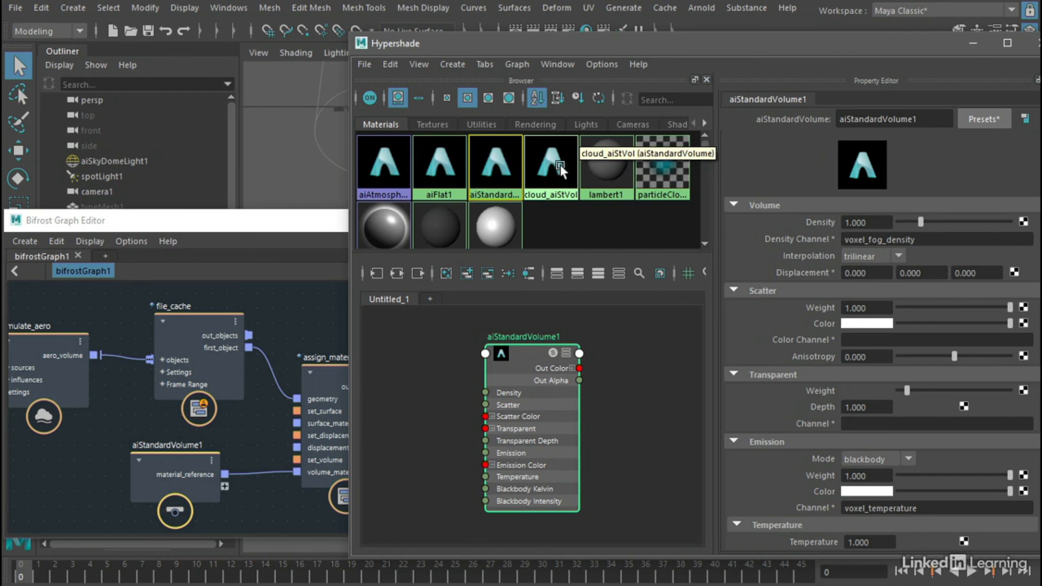
middle_click_drag(556, 161, 285, 393)
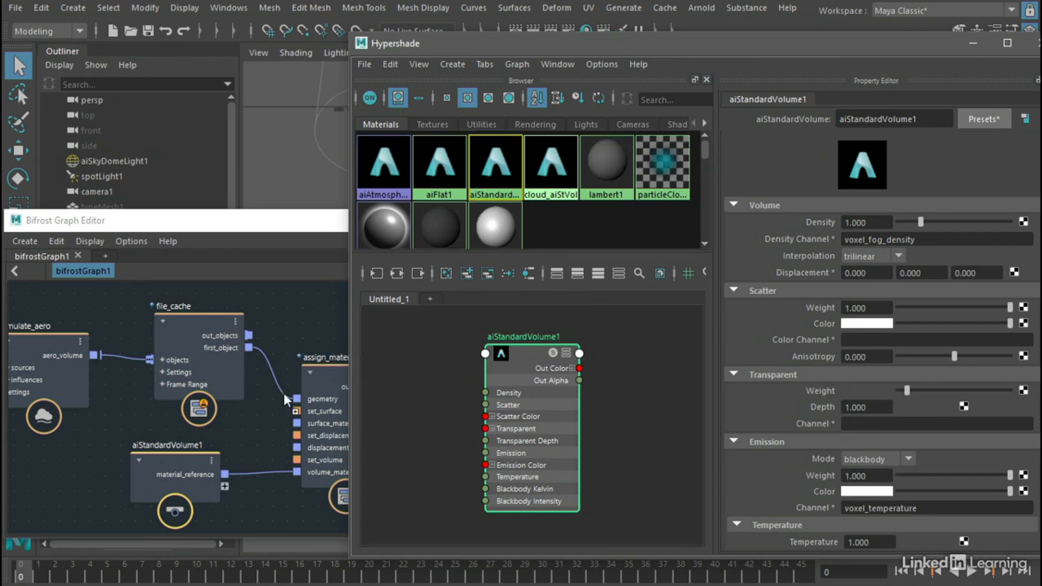
middle_click_drag(250, 429, 251, 412)
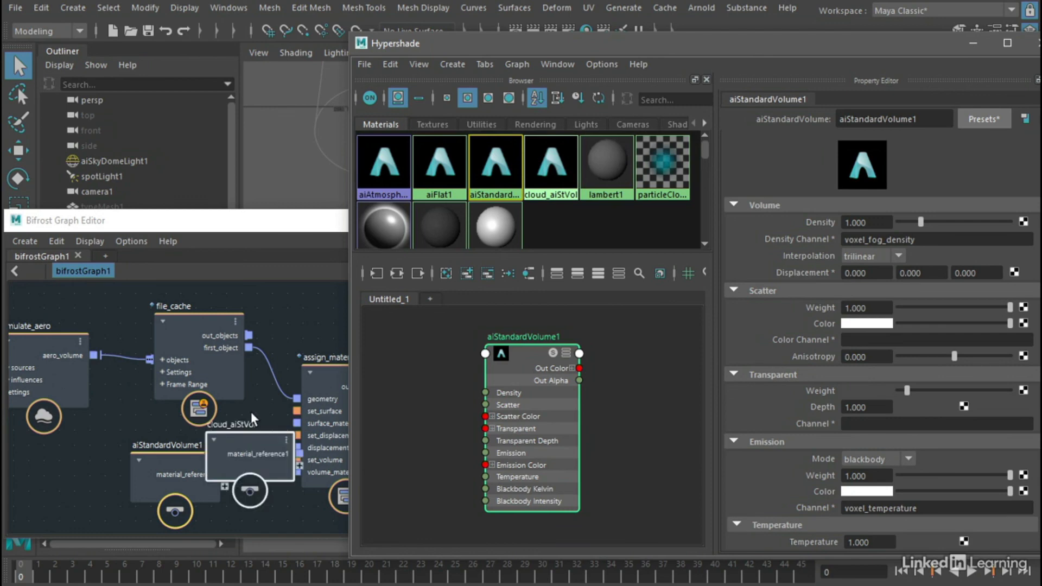
Connect cloud_aiStVol's material_reference1 to assign_material's volume_material in place of aiStandardVolume1, and delete the aiStandardVolume1 node.
left_click(242, 409)
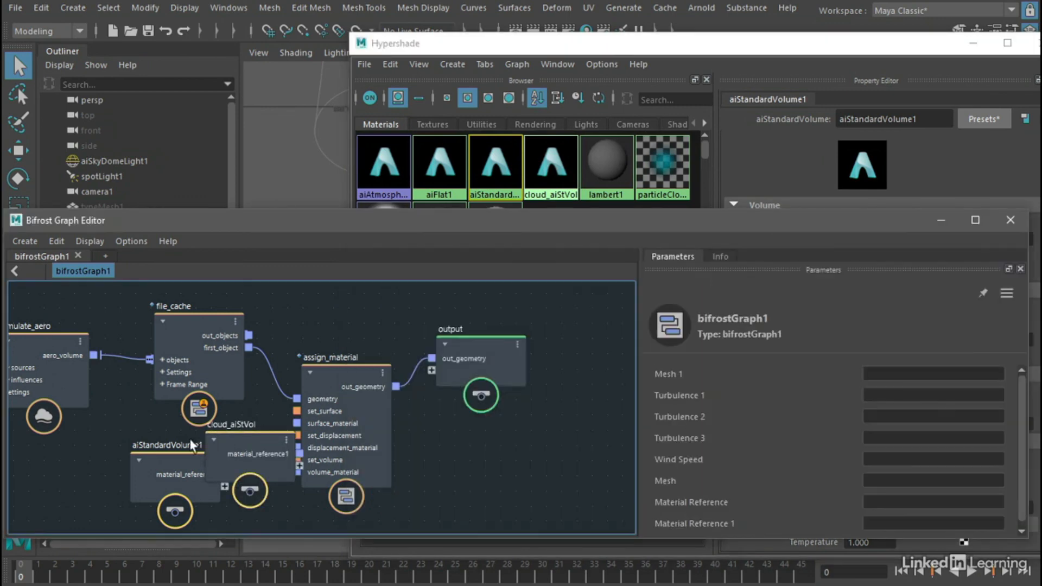
left_click_drag(169, 461, 85, 475)
left_click_drag(233, 444, 177, 453)
left_click_drag(244, 462, 297, 472)
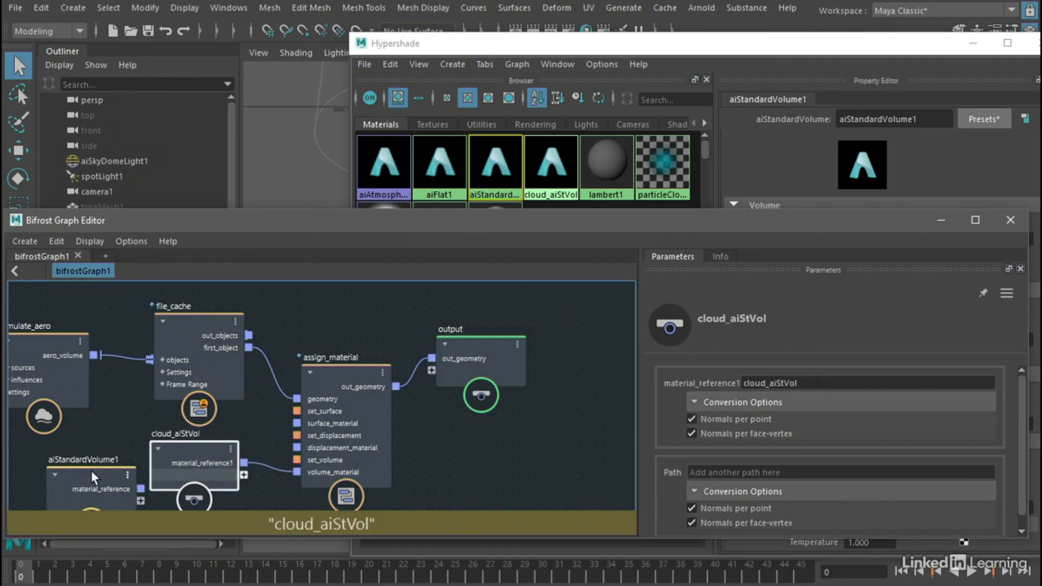
left_click_drag(92, 470, 483, 440)
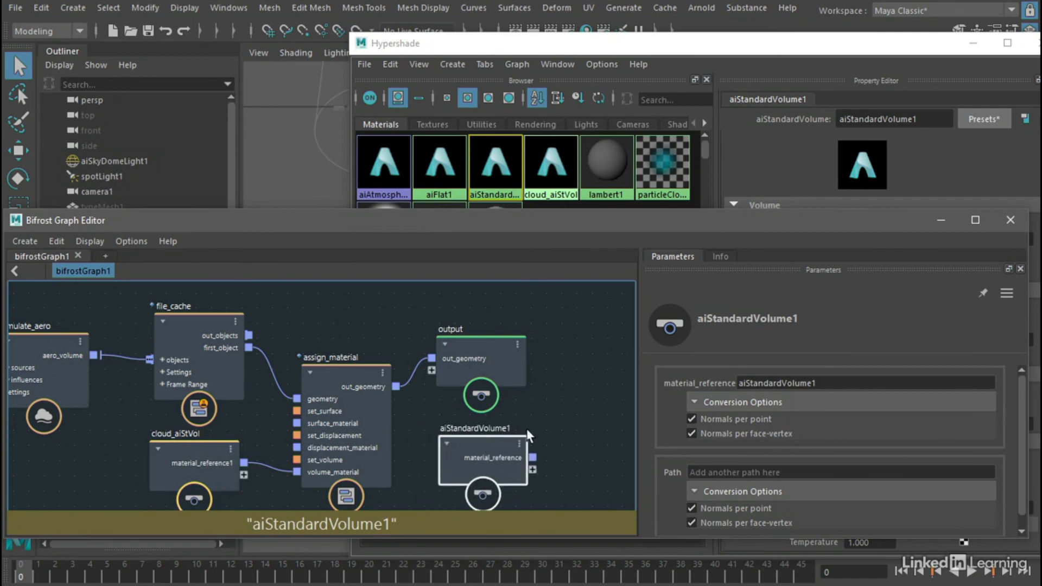
key("Delete")
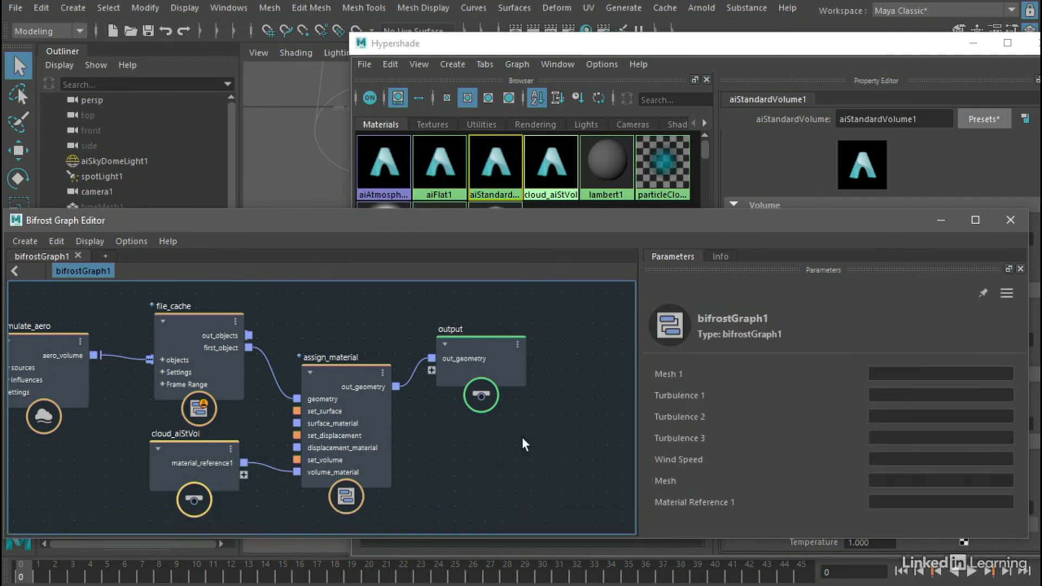
Clear the editor windows off the viewports and timeline, advance to frame 1, and run and stop an Arnold IPR render of camera1.
left_click(971, 44)
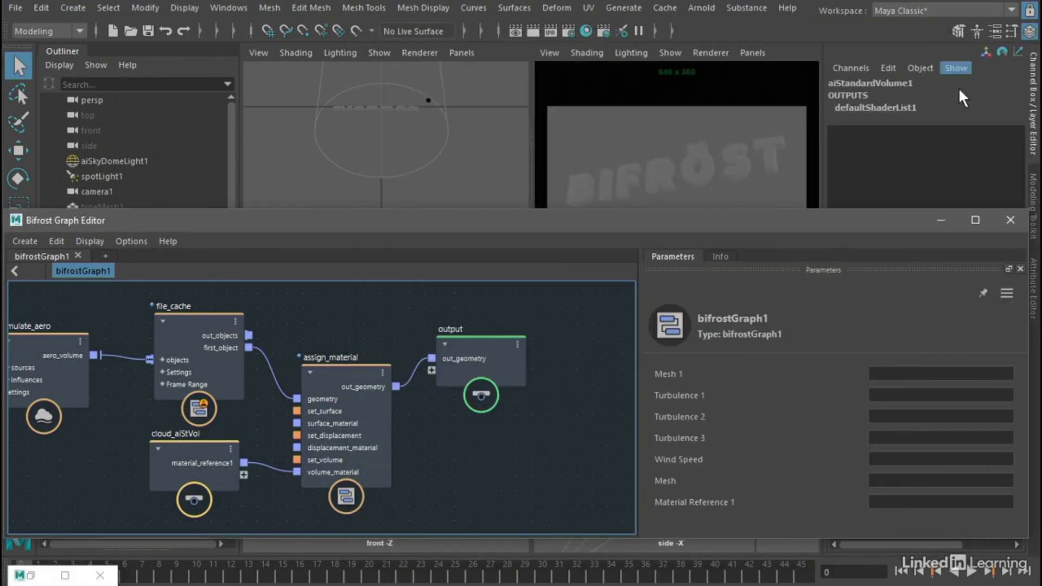
left_click(941, 223)
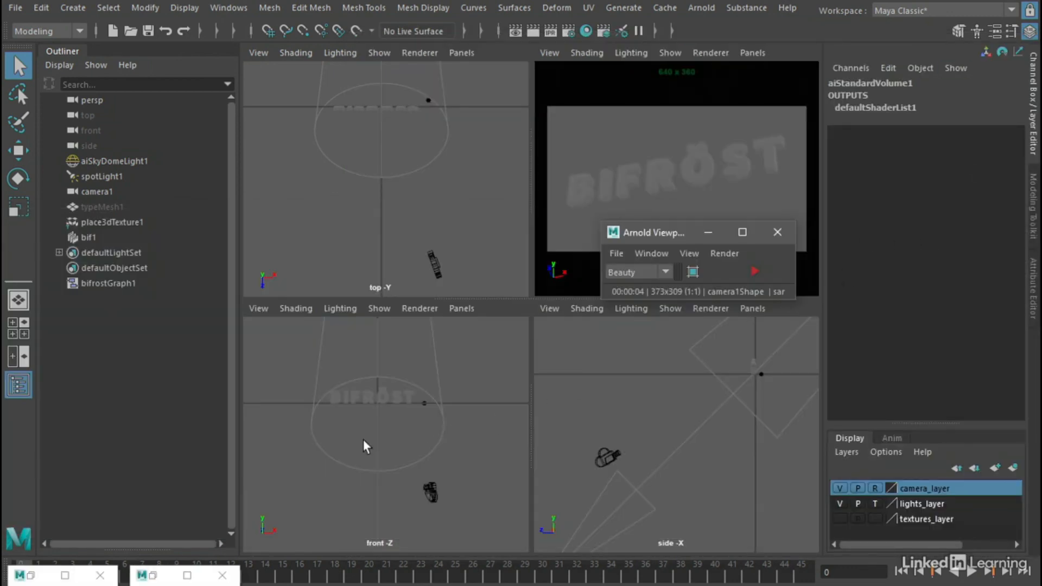
left_click_drag(13, 576, 13, 537)
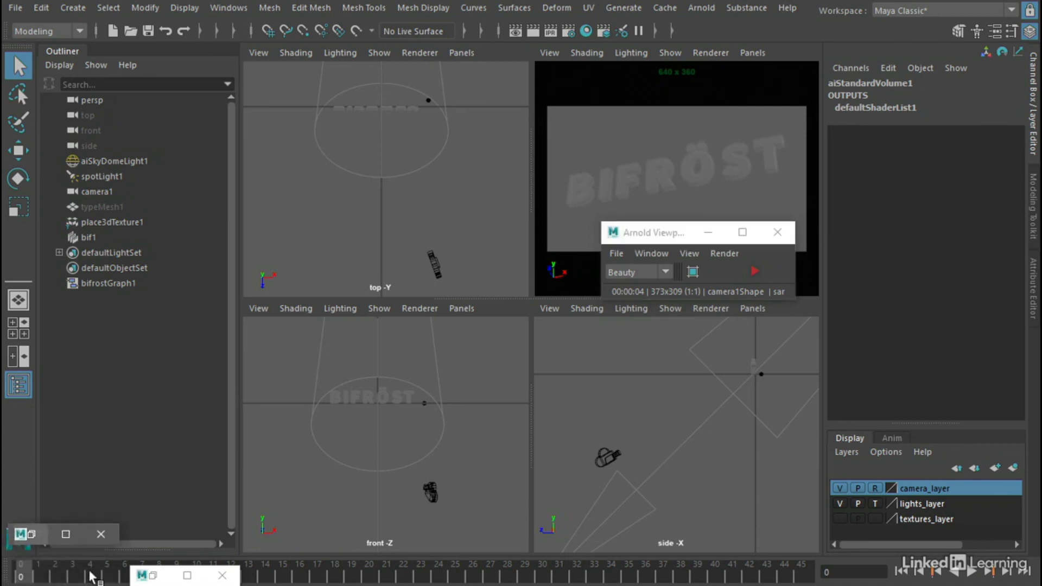
left_click_drag(134, 582, 128, 541)
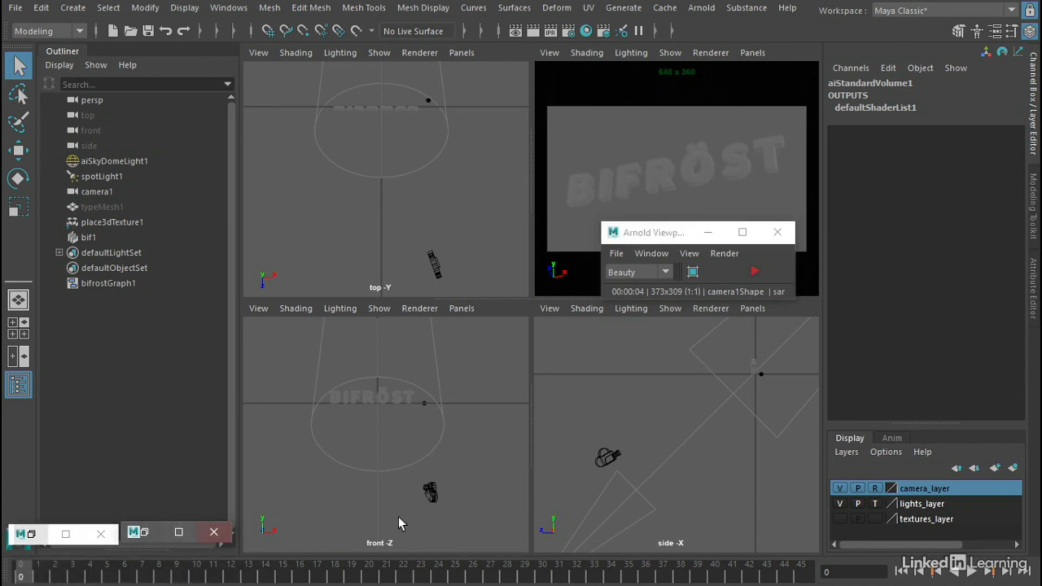
left_click(1007, 571)
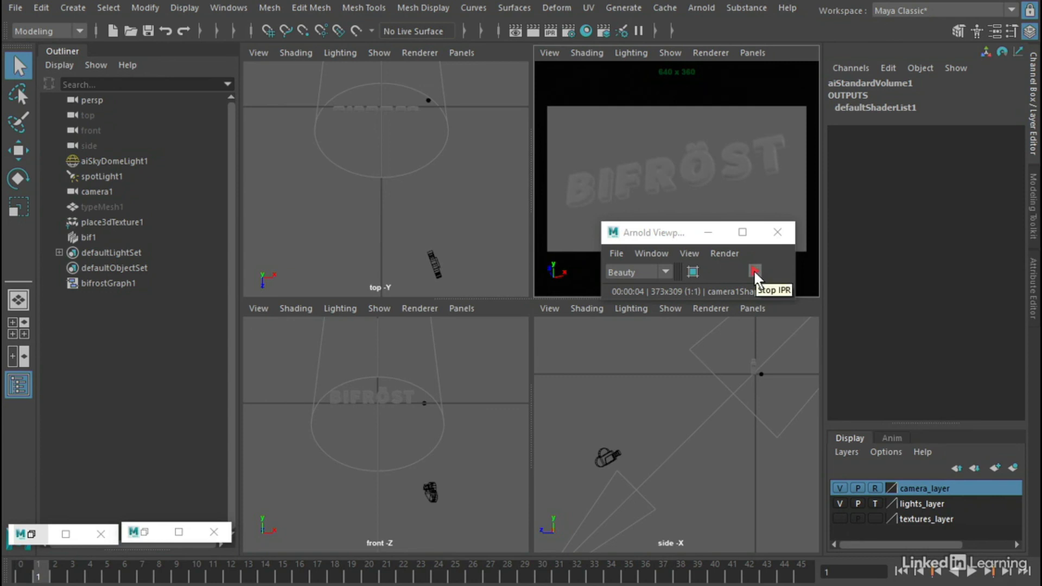
left_click(755, 271)
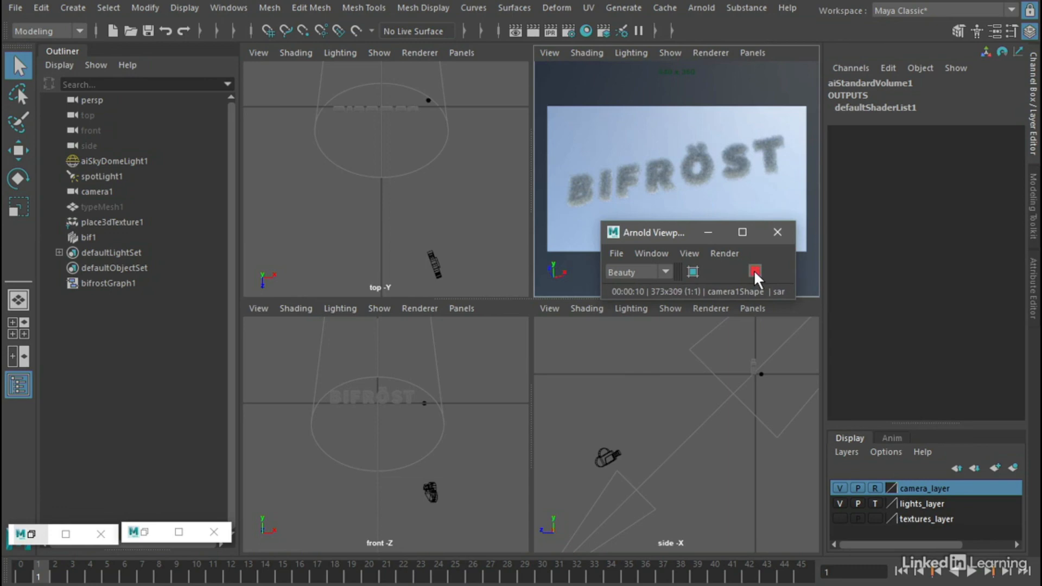
left_click(755, 270)
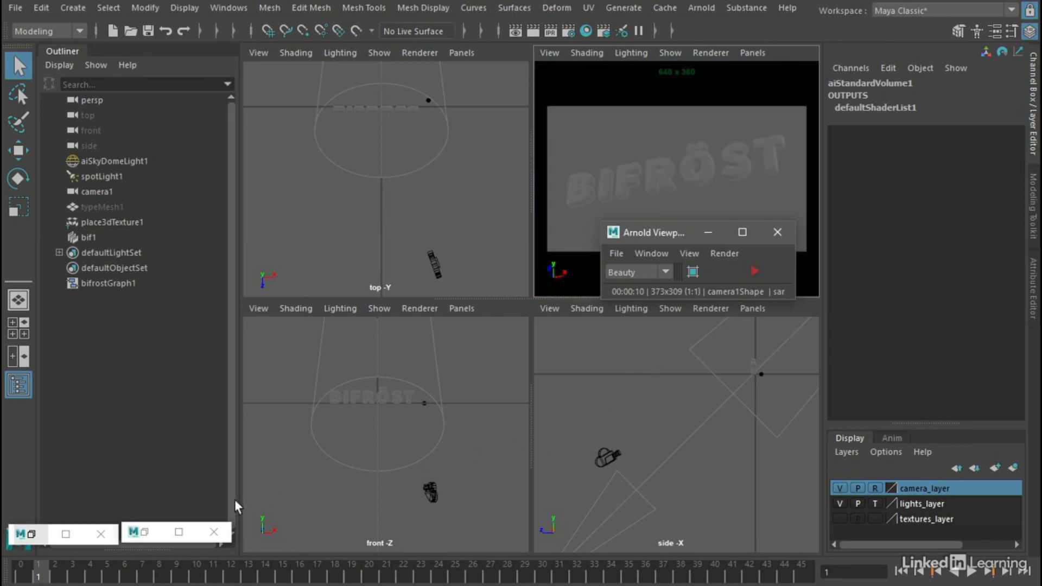
Move the output node aside in the Bifrost graph and insert a set_Arnold_volume_settings node between assign_material's out_geometry and the output.
left_click(145, 533)
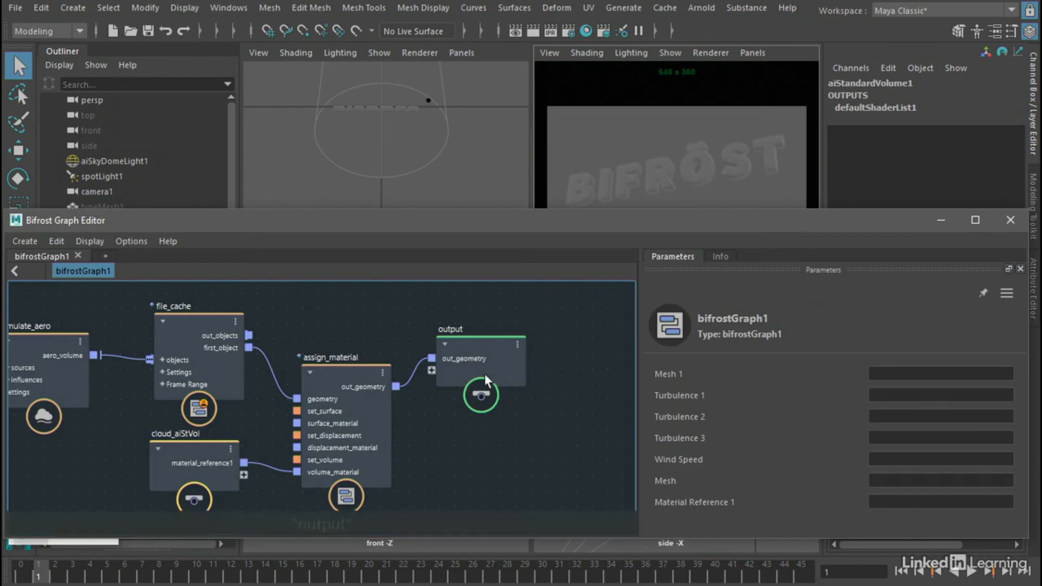
left_click_drag(478, 345, 568, 338)
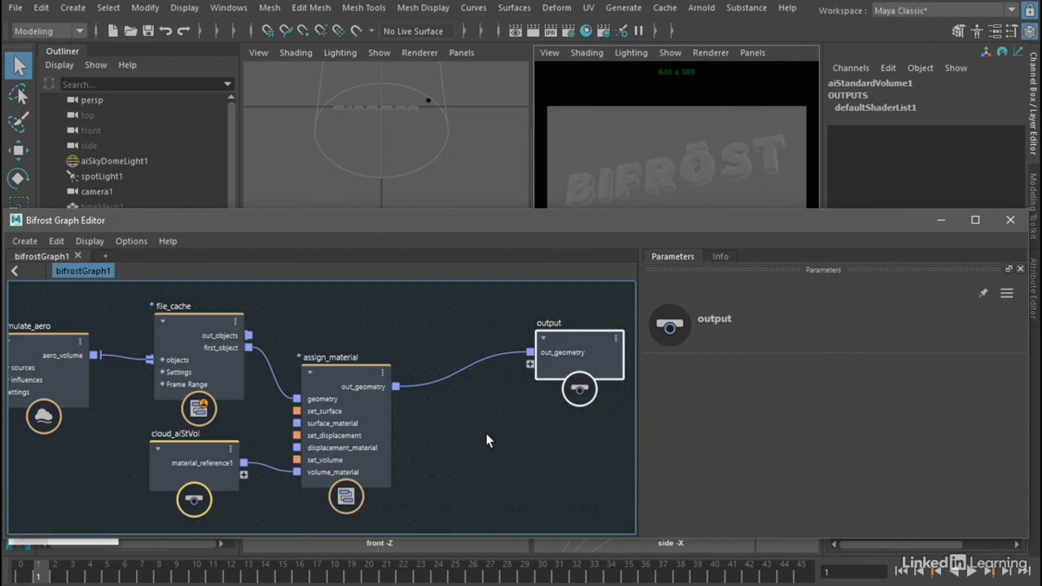
left_click(469, 423)
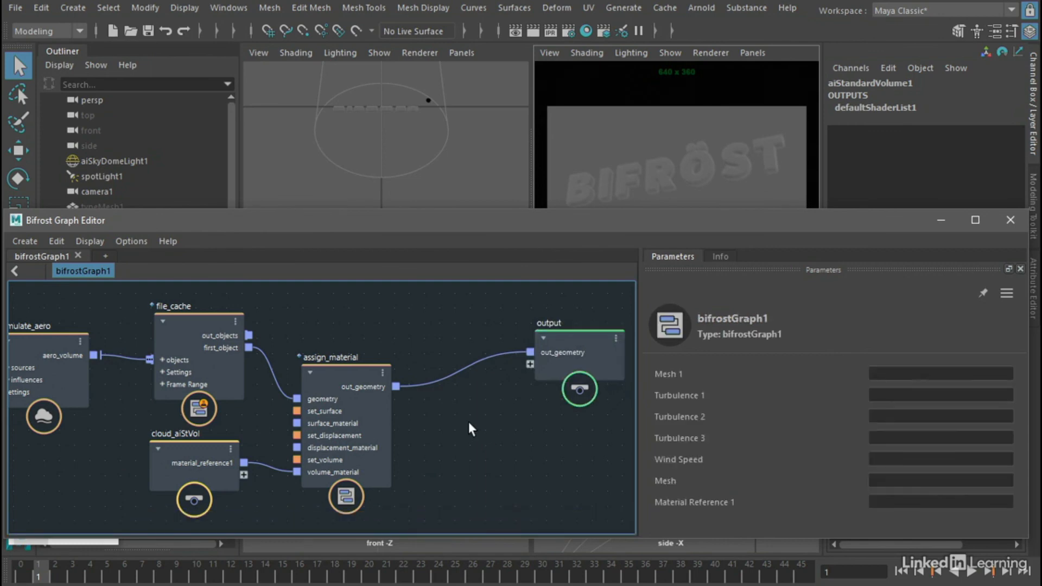
key("Tab")
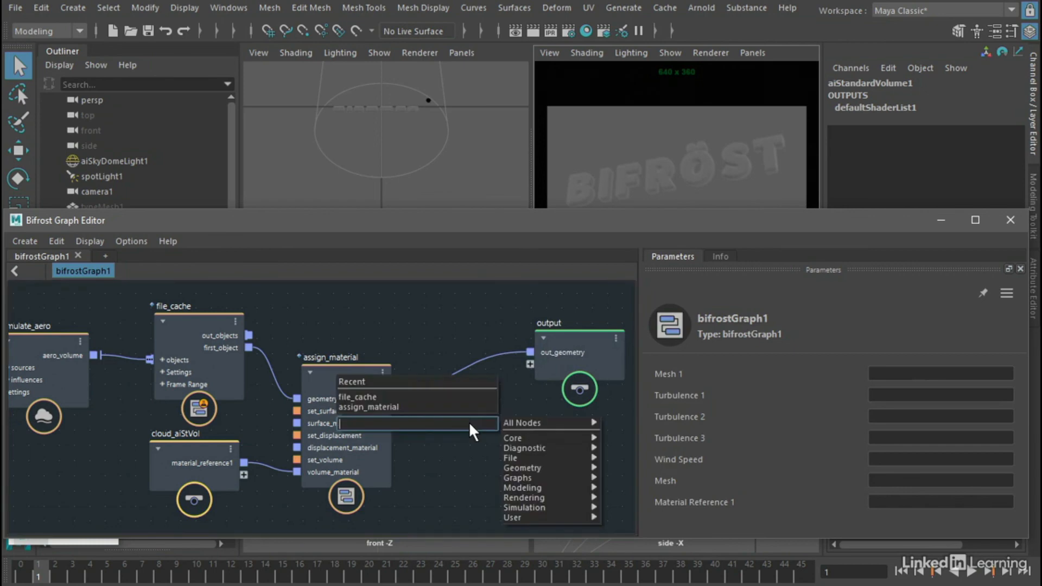
type("set")
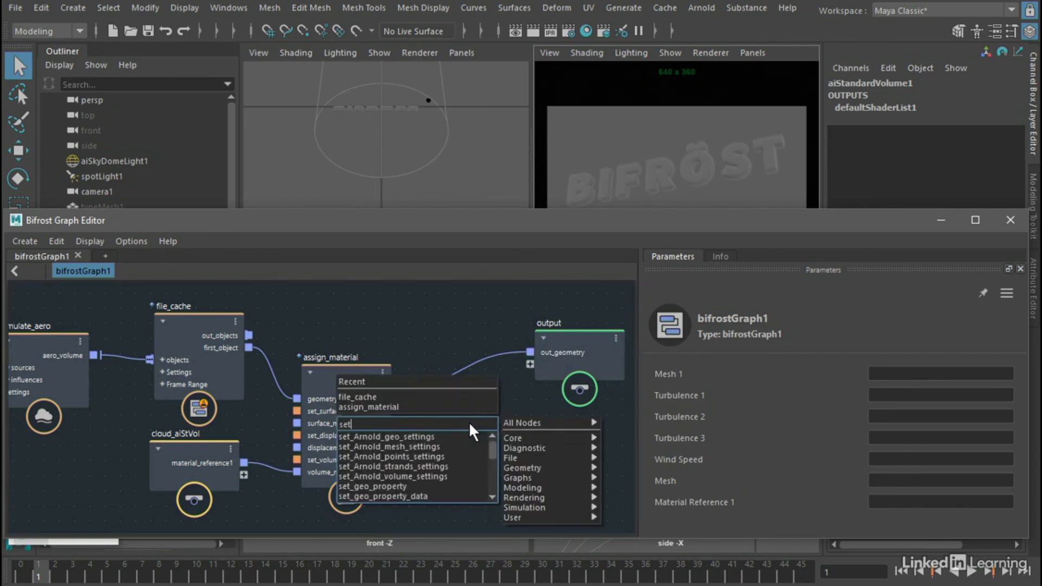
left_click(461, 481)
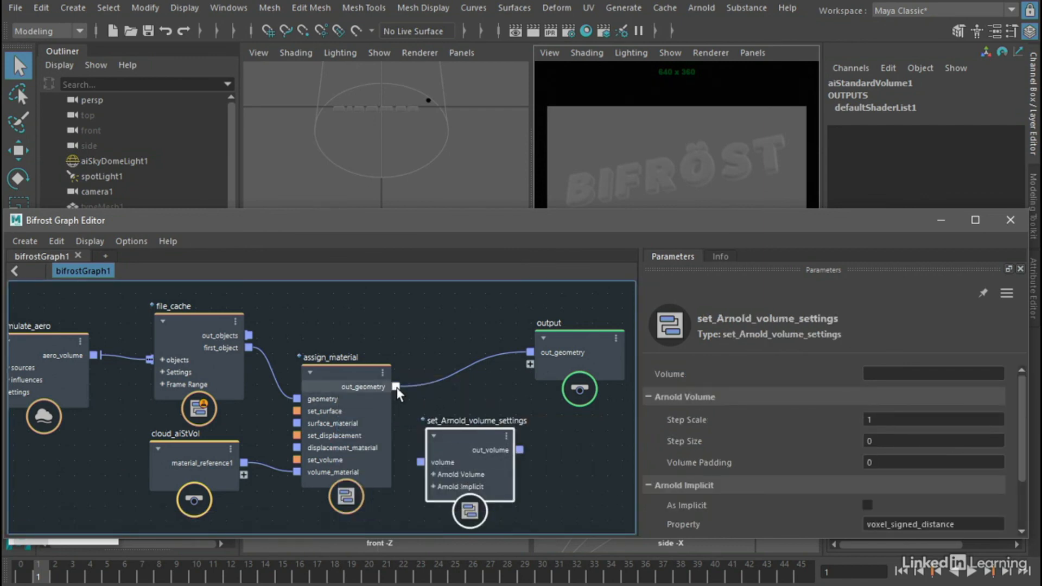
left_click_drag(396, 387, 427, 461)
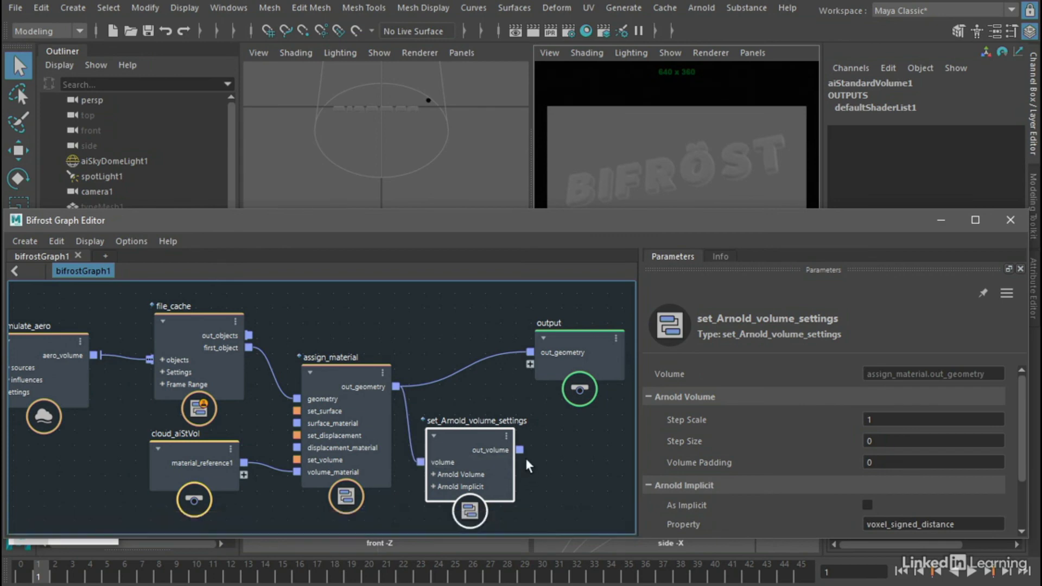
left_click_drag(520, 453, 608, 368)
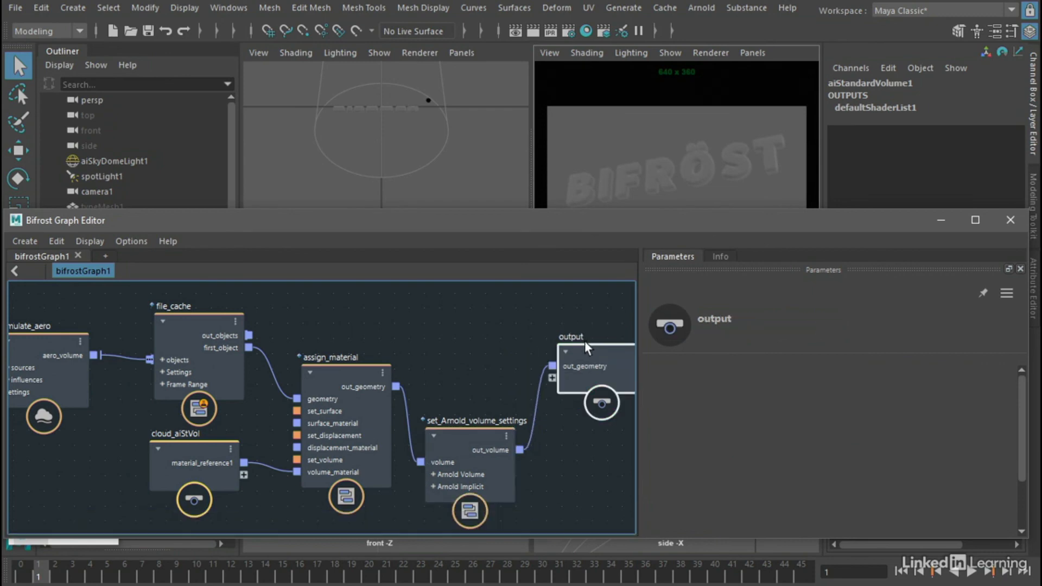
Set the set_Arnold_volume_settings node's Step Size to 2 and Volume Padding to 1.
left_click(474, 440)
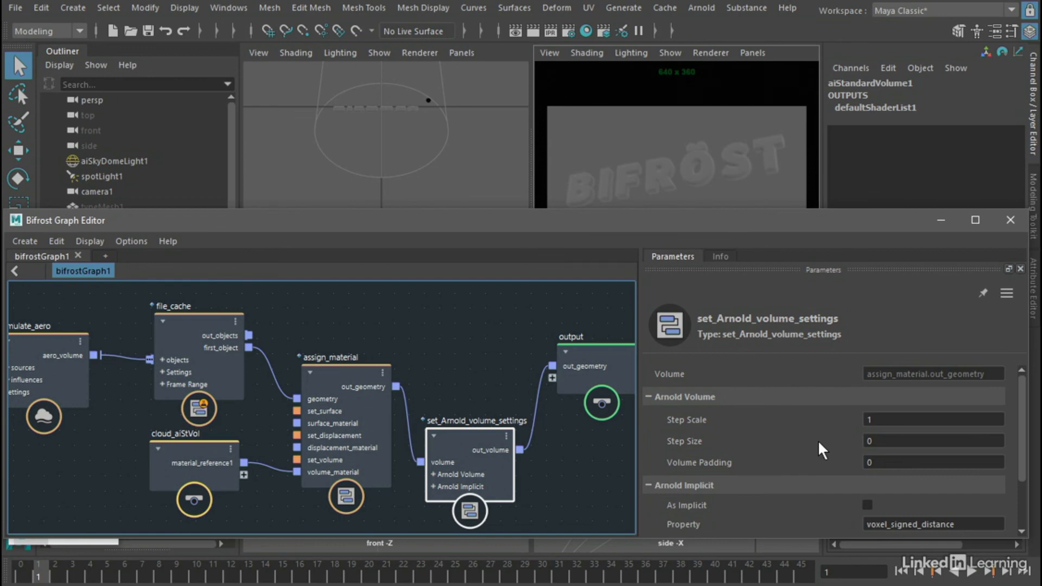
left_click(880, 441)
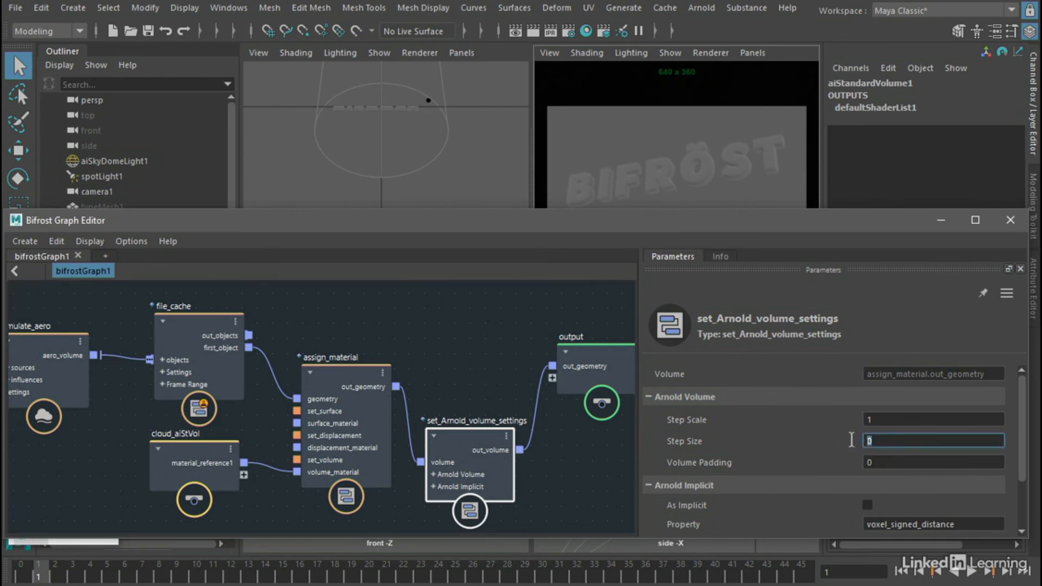
type("2")
left_click(867, 463)
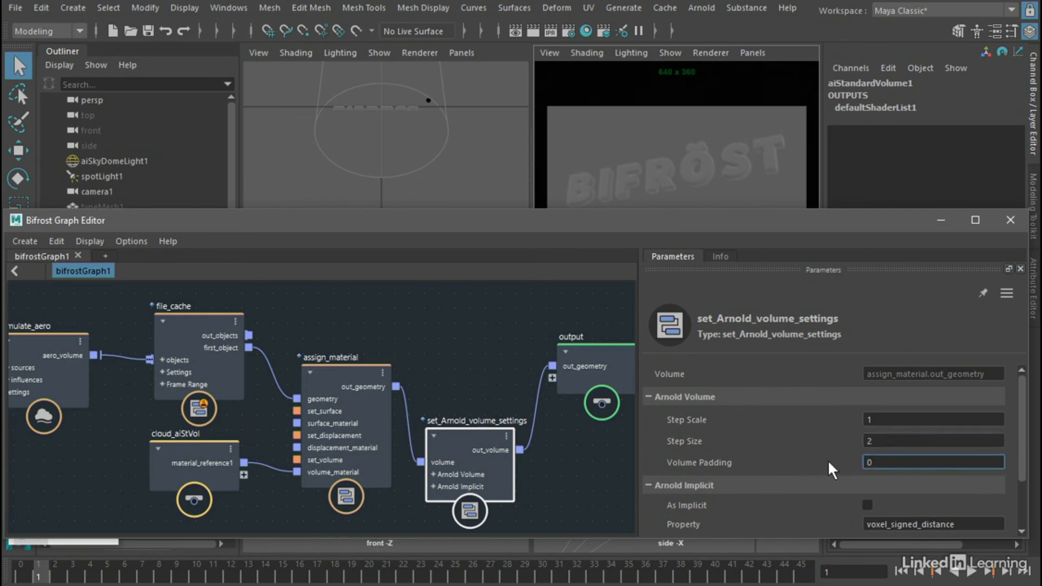
type("1")
Clear the graph editor off the viewports, rewind and advance to frame 1, and run an Arnold IPR render of camera1.
left_click(941, 228)
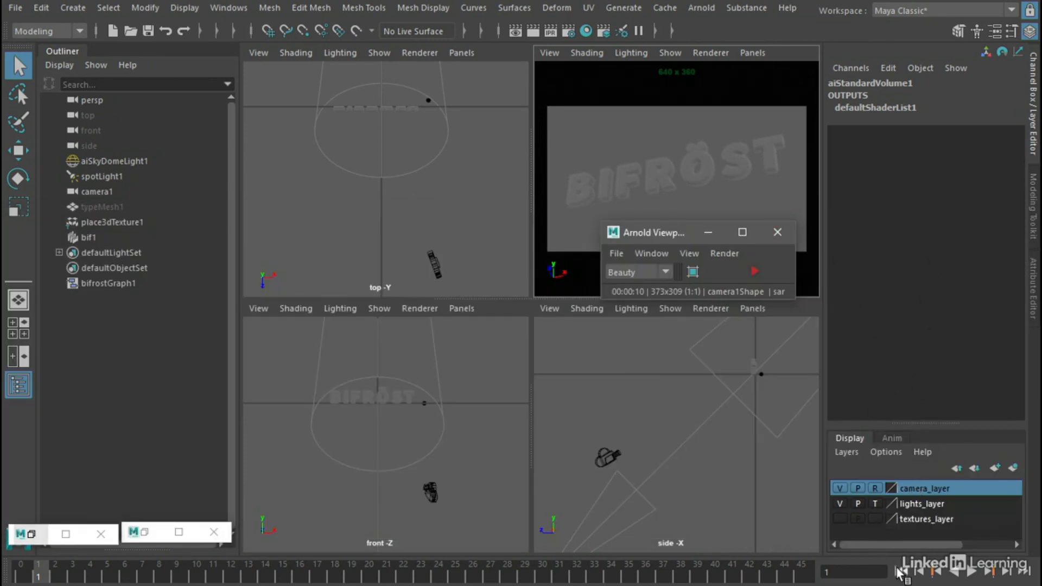
left_click(901, 571)
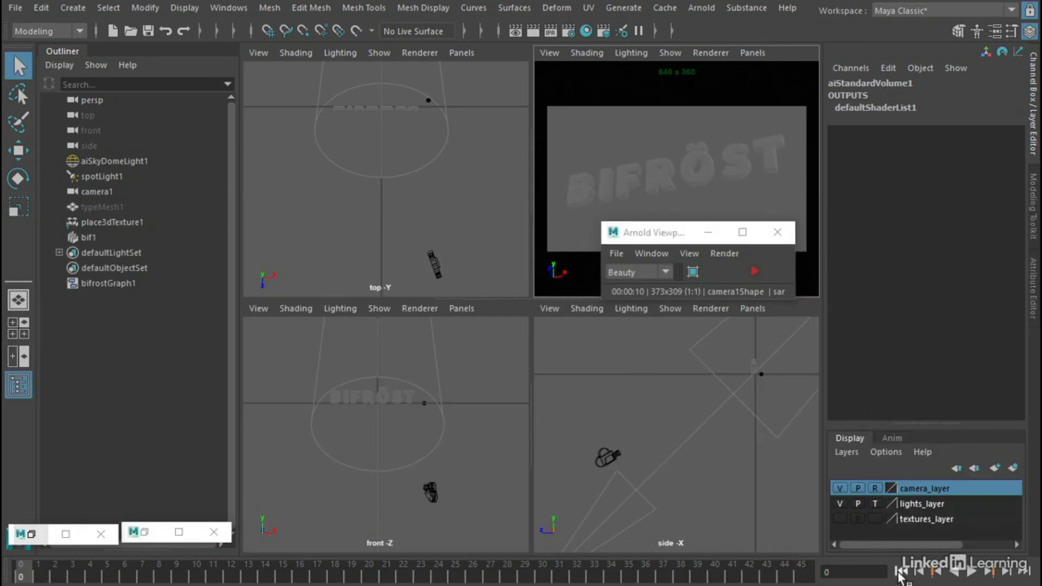
left_click(1008, 571)
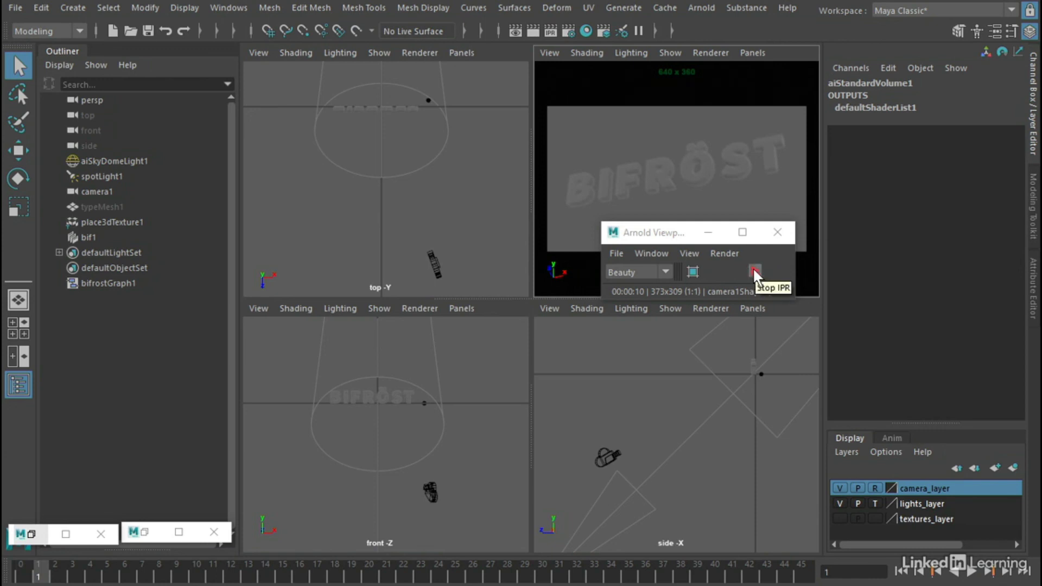
left_click(756, 272)
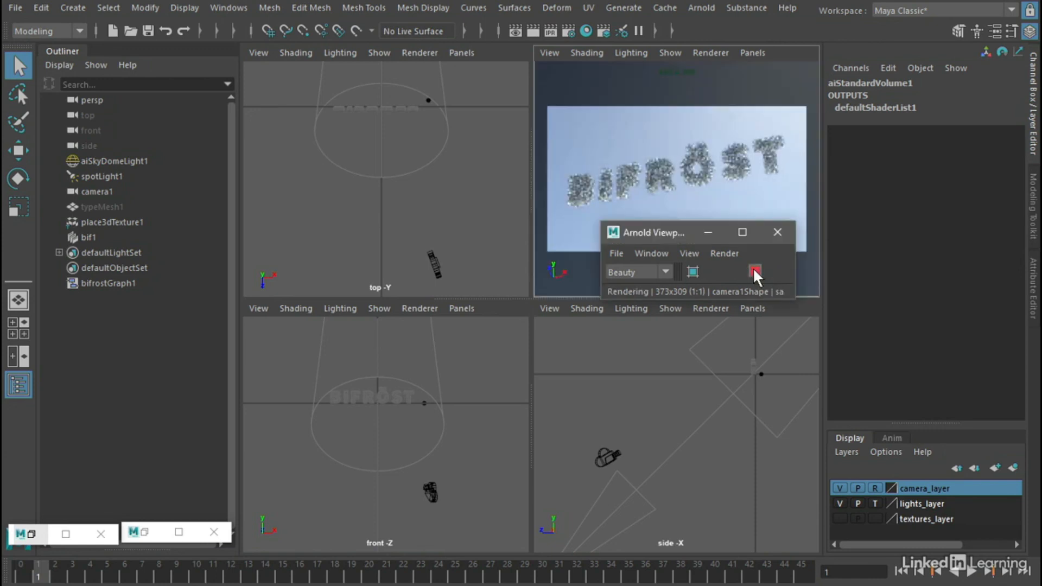
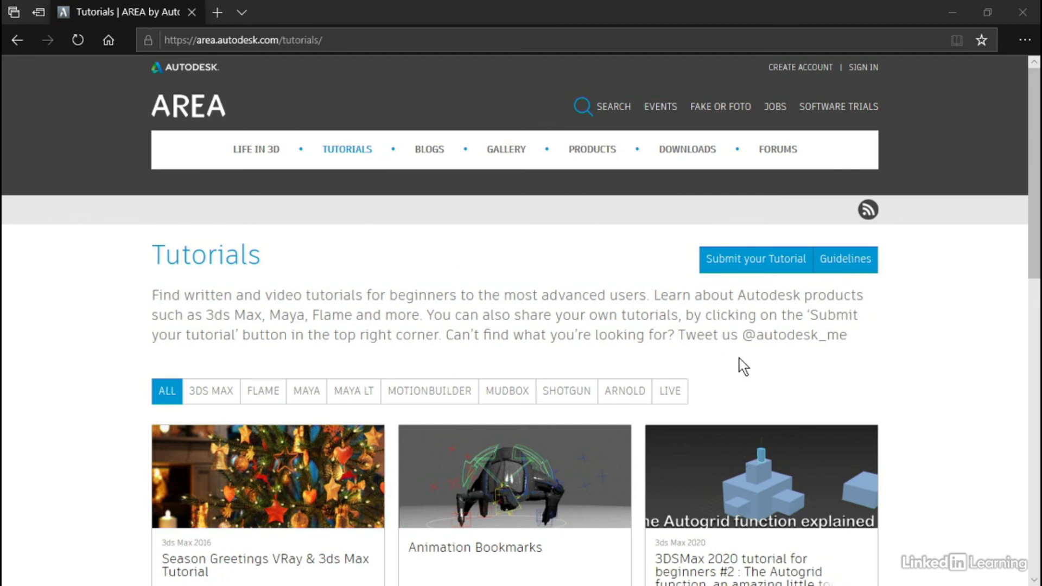
In the web browser, search the Autodesk AREA site for "bifrost" and limit the results to tutorials.
left_click(608, 110)
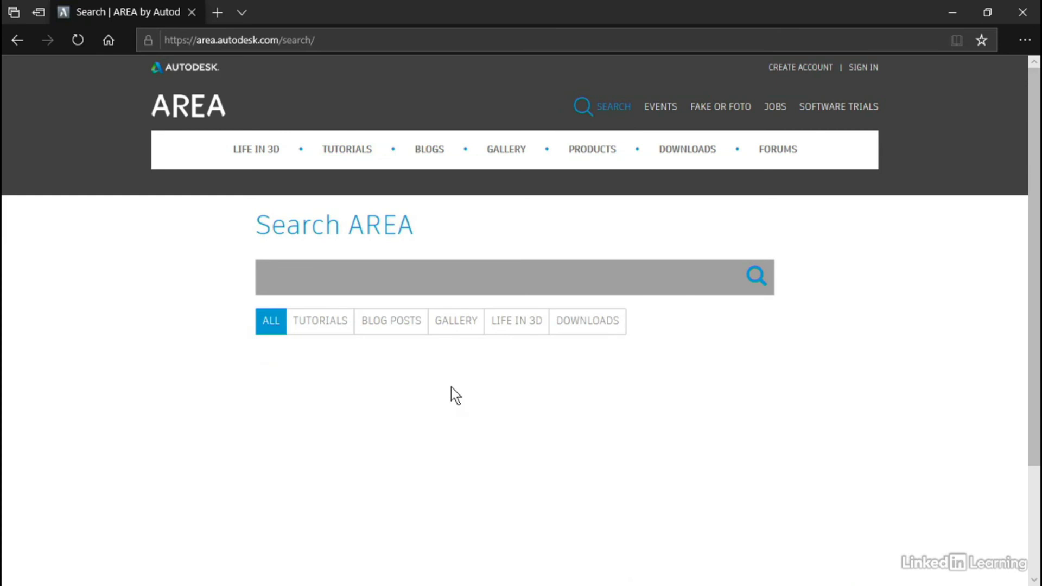
type("bifrost")
key("Return")
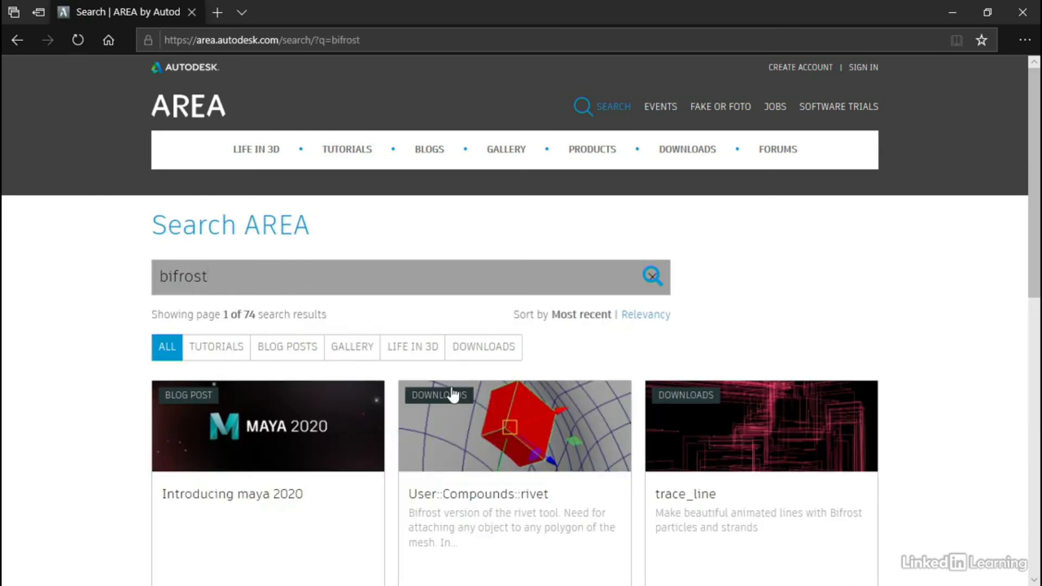
left_click(216, 351)
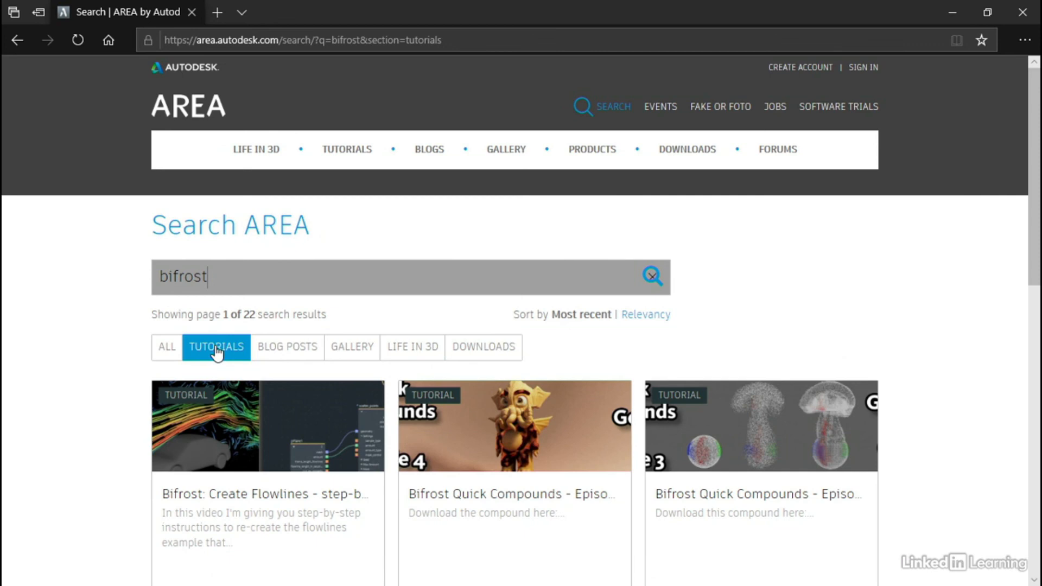
Visit the Bifrost forum, and browse AREA's free downloads filtered to the Bifrost application.
mouse_move(776, 151)
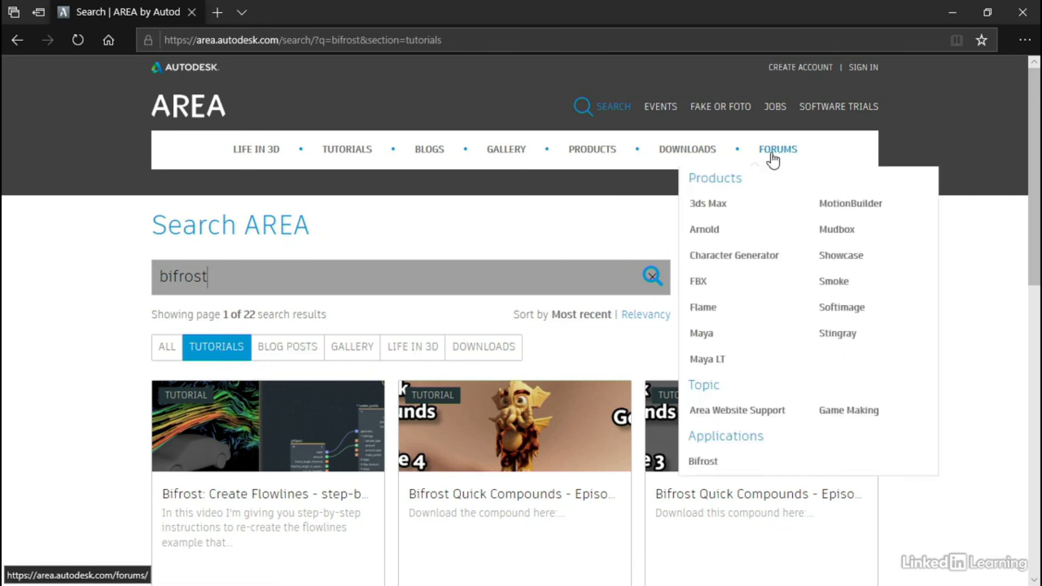
left_click(703, 464)
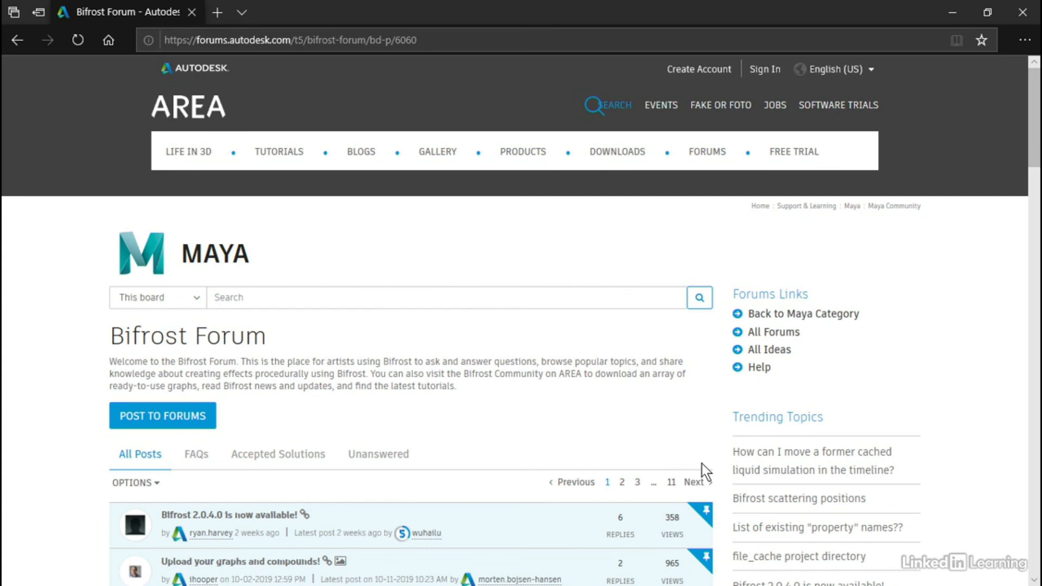
left_click(615, 154)
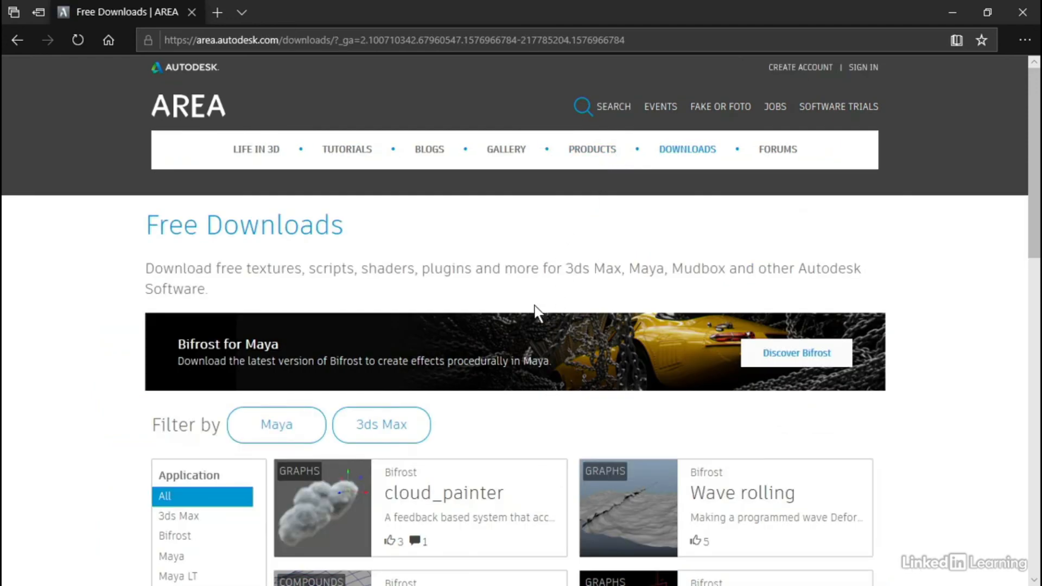
left_click(172, 539)
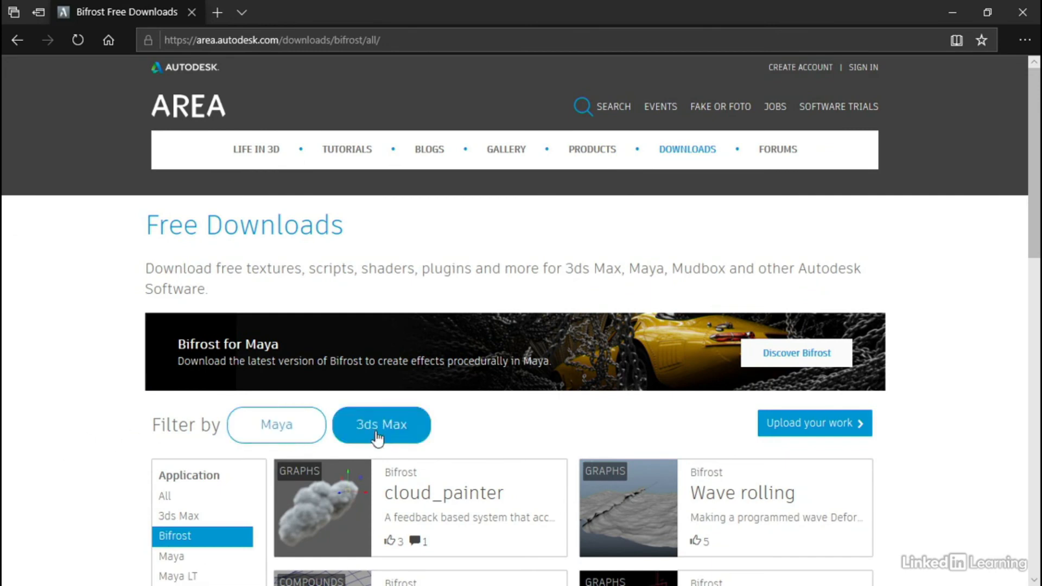
left_click_drag(1032, 224, 1031, 344)
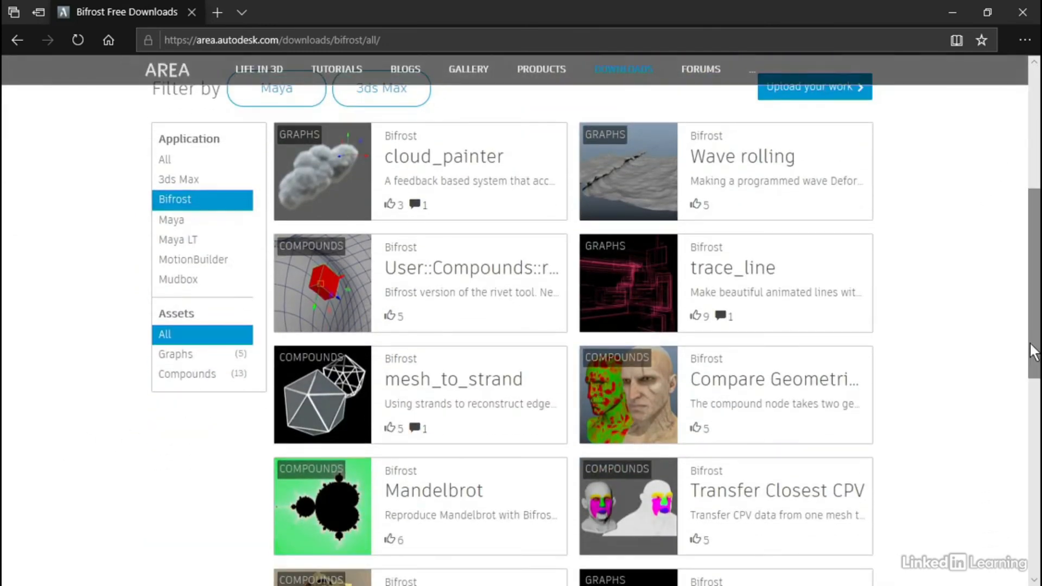